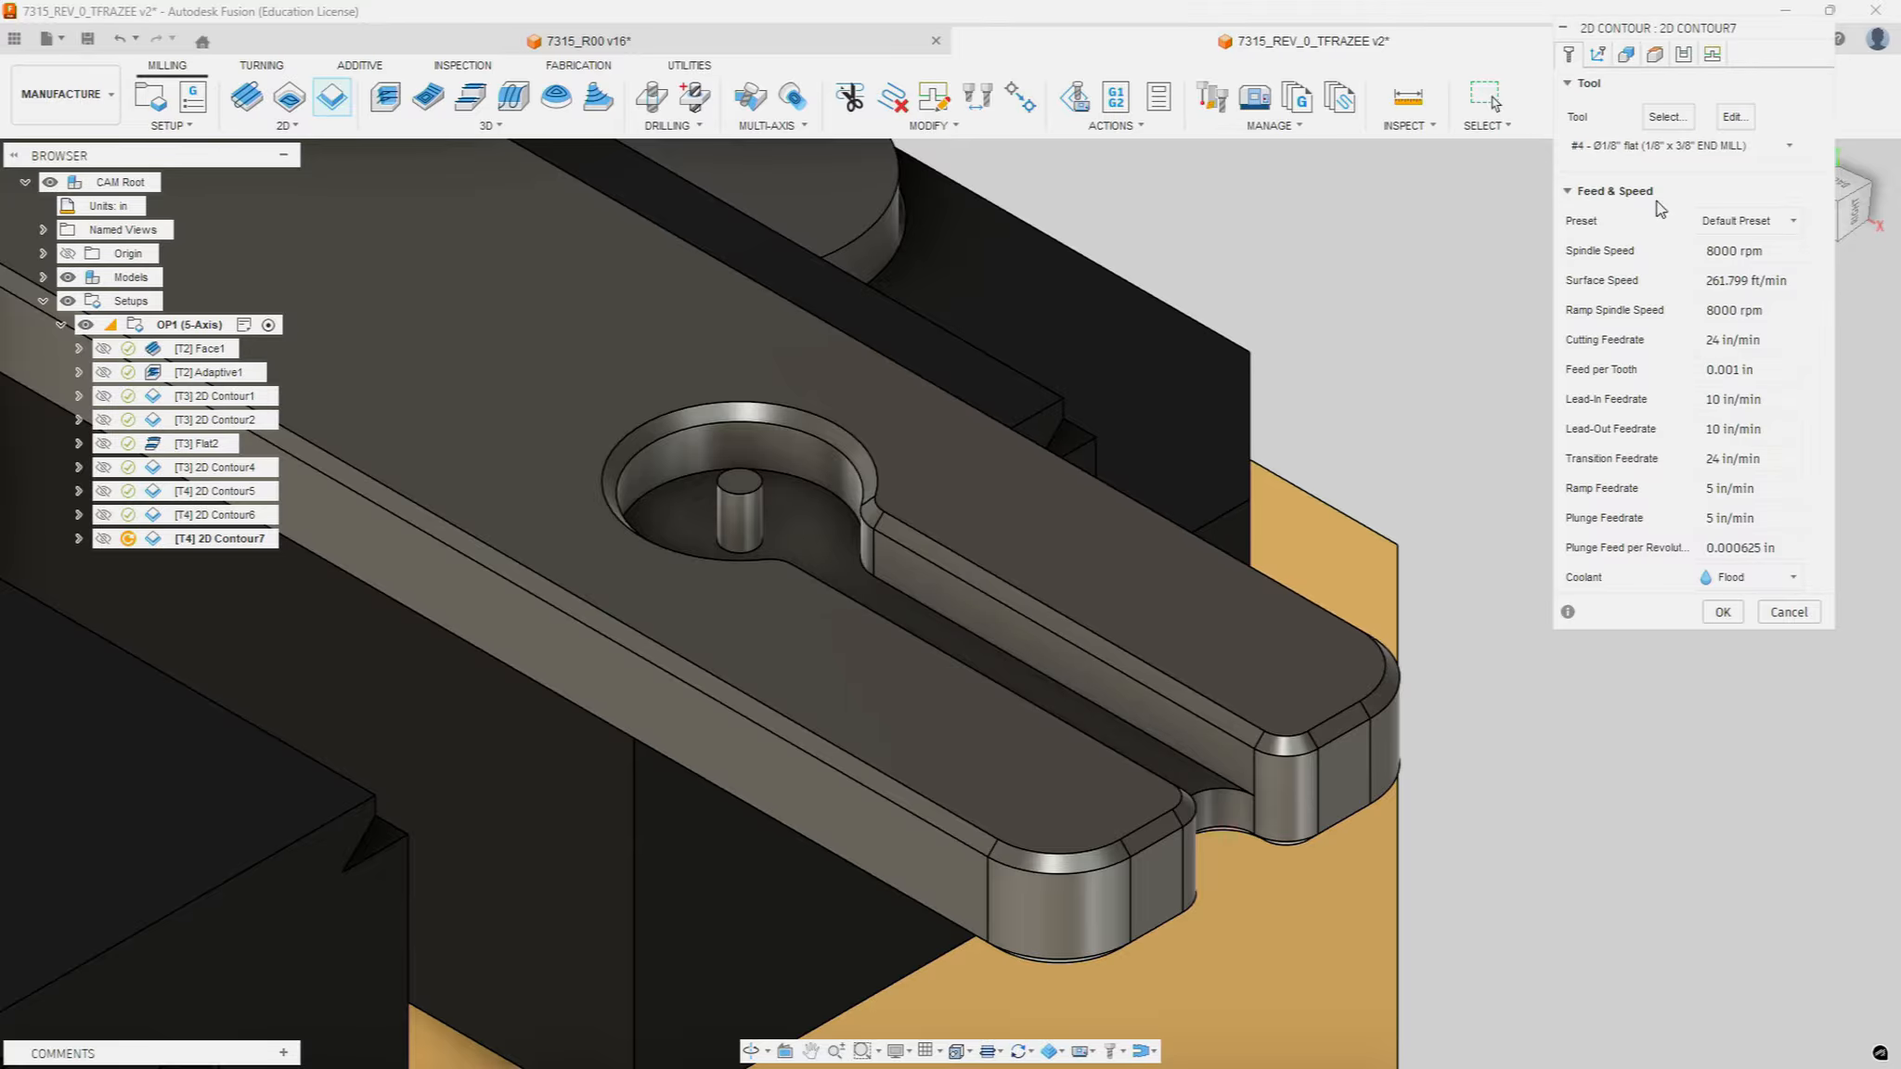
# Step: Start an open contour chain on the slot floor with one straight edge, its adjoining fillet edge and the round pocket's arc
pyautogui.click(1597, 61)
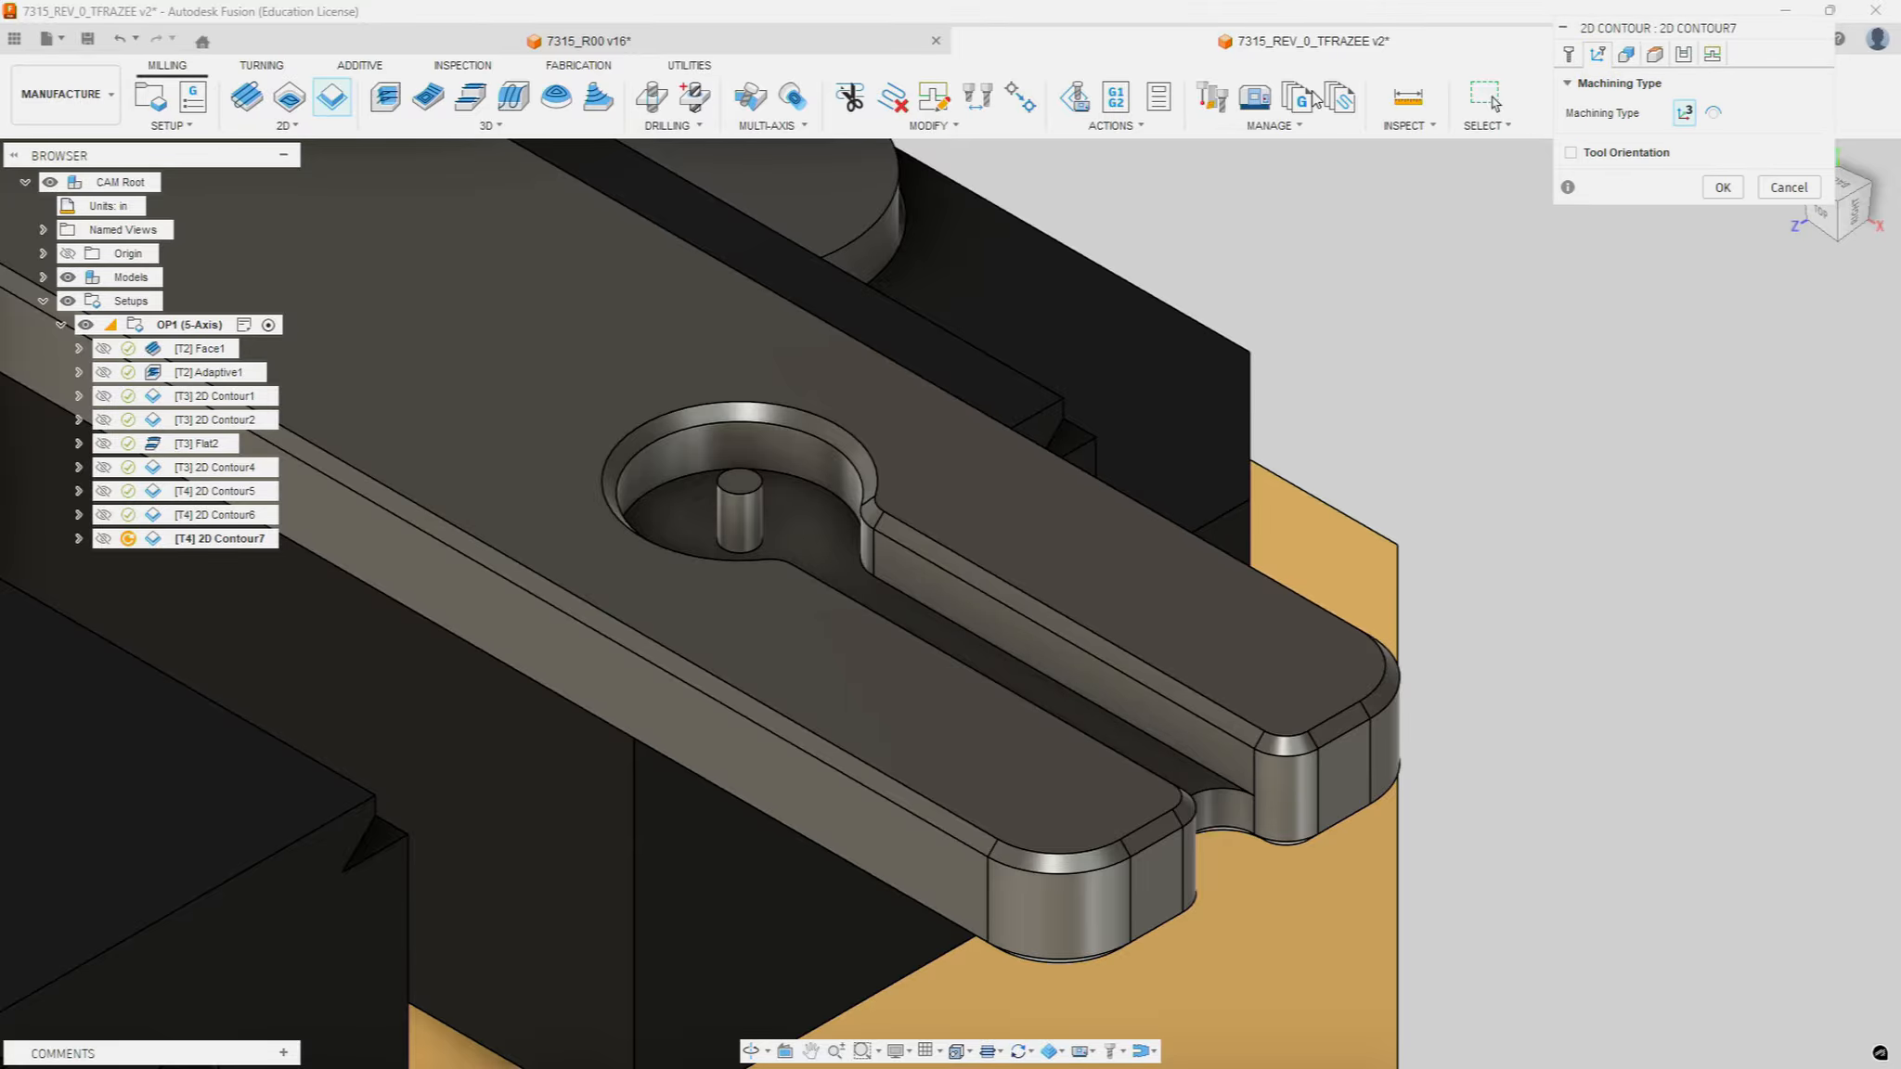
pyautogui.click(1626, 57)
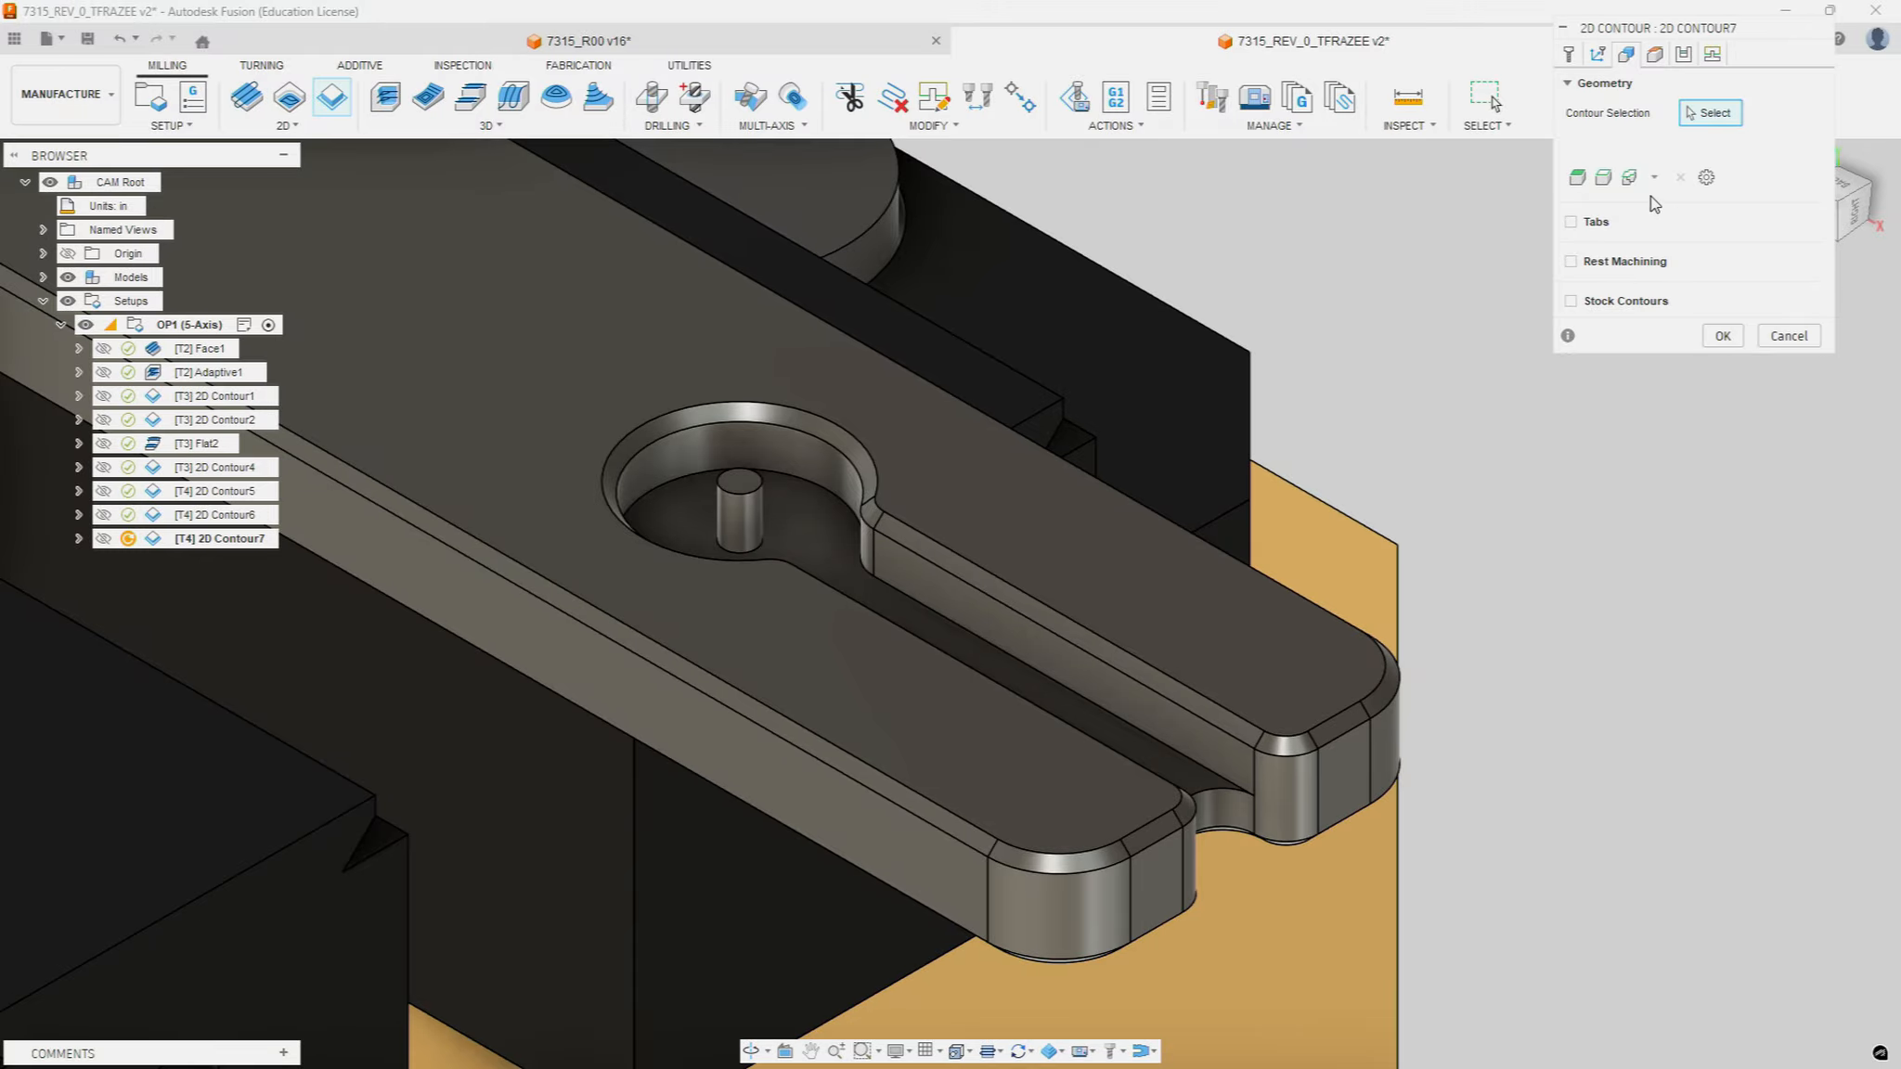
pyautogui.click(1604, 177)
pyautogui.click(1776, 360)
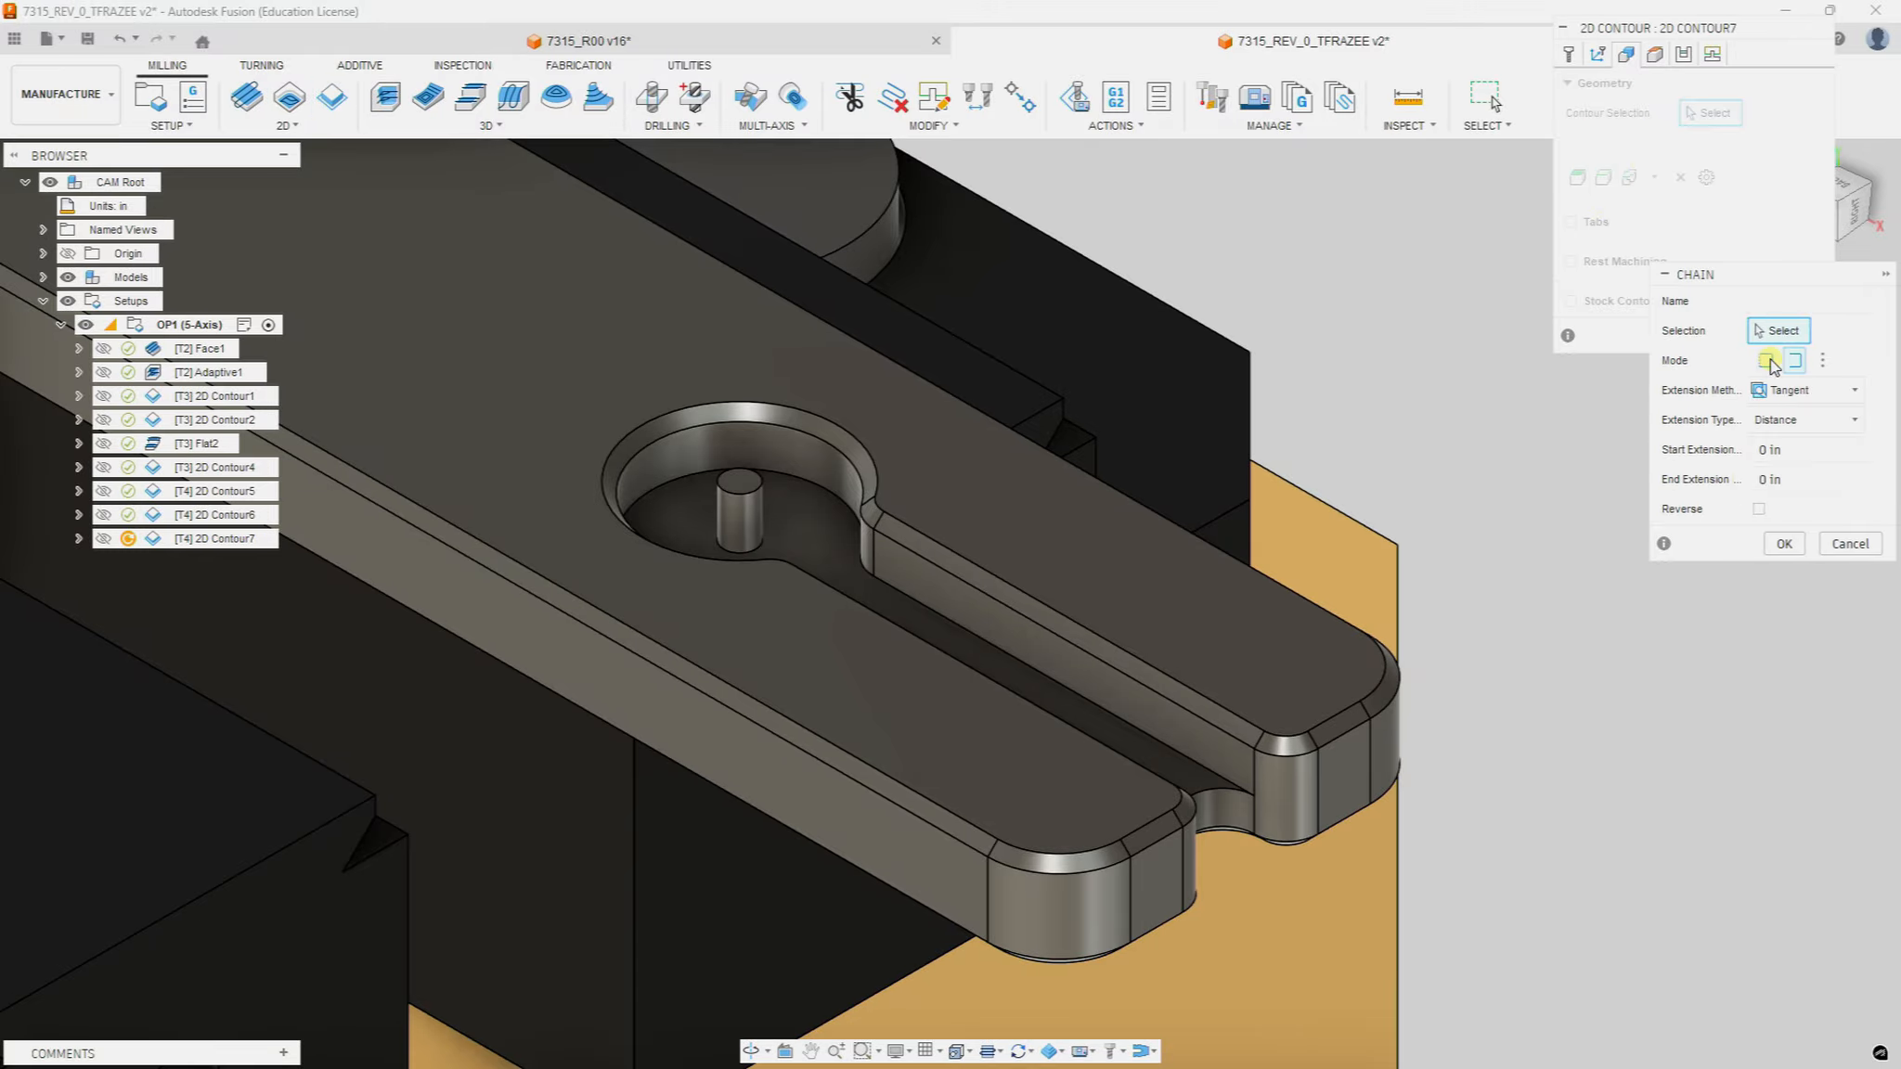
pyautogui.click(1236, 781)
pyautogui.scroll(2, 805, 514)
pyautogui.scroll(3, 806, 515)
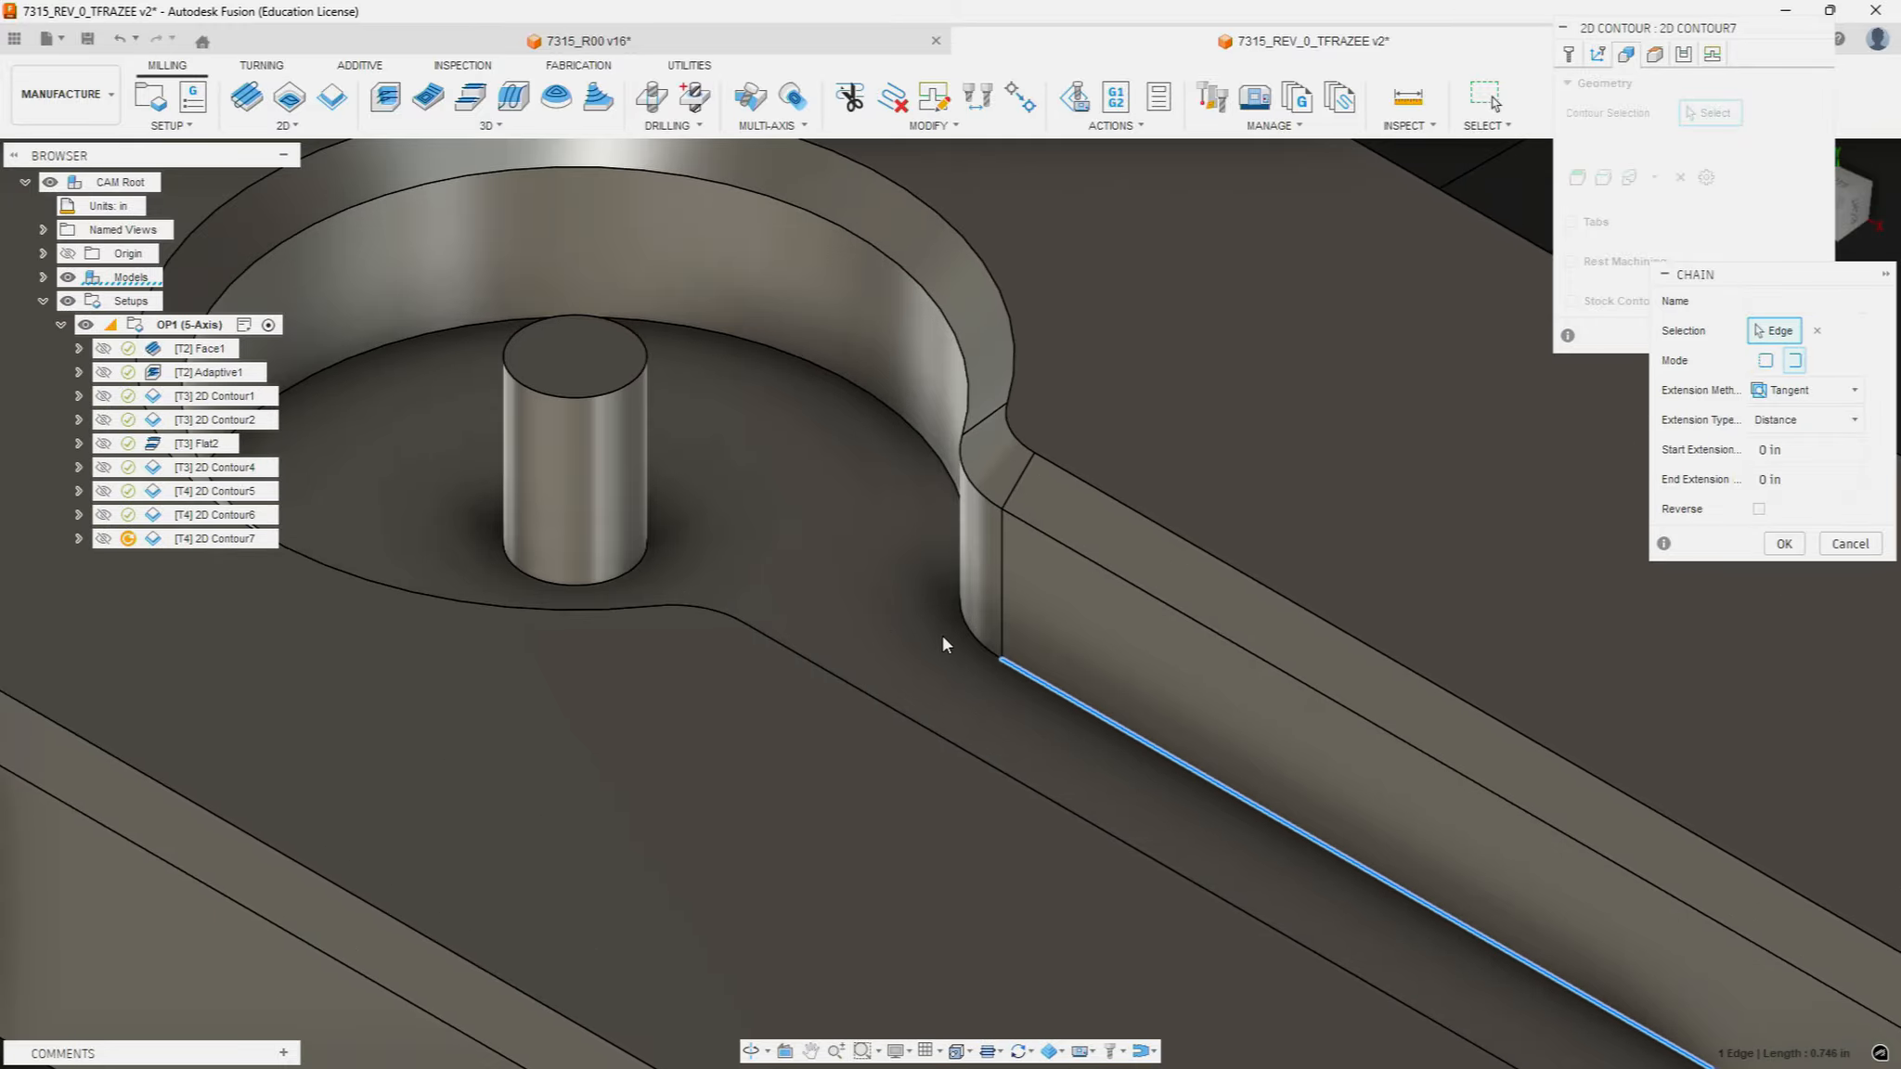
pyautogui.click(978, 642)
pyautogui.click(943, 467)
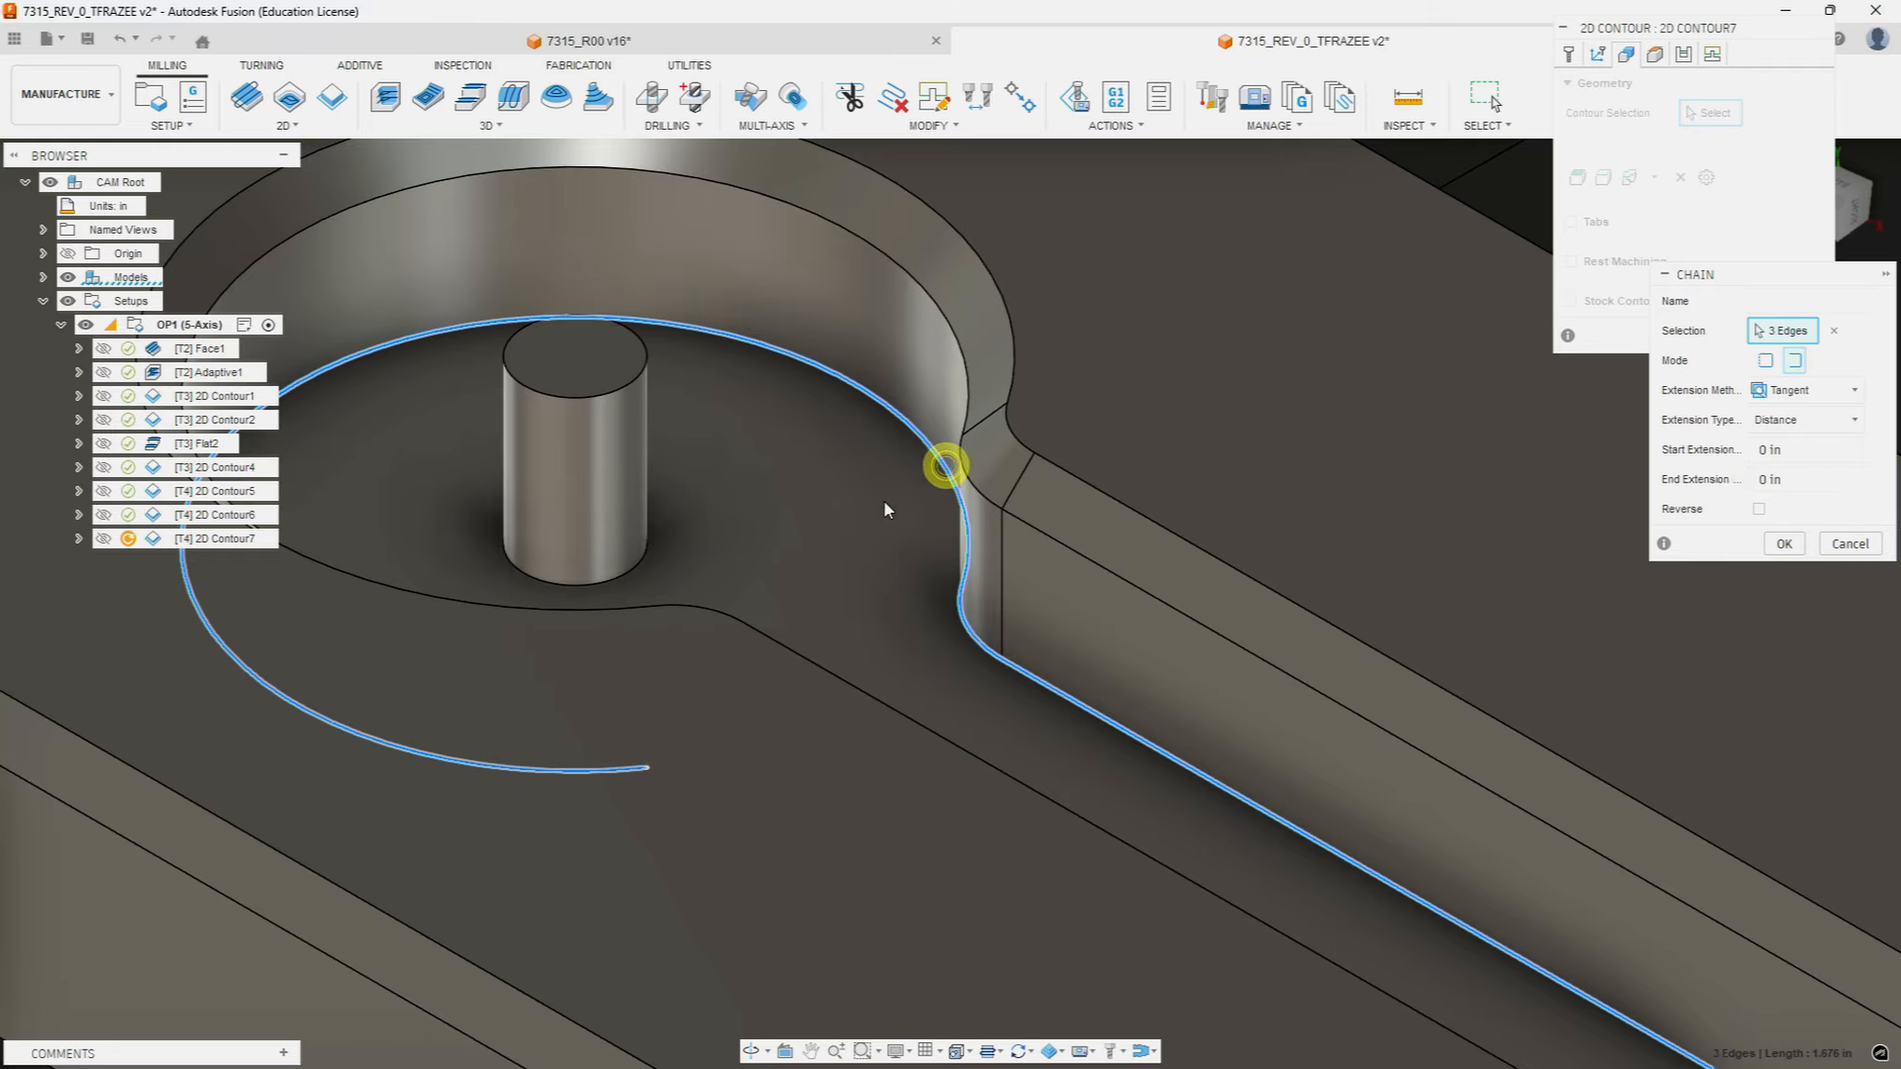
# Step: Complete the contour chain with the opposite fillet edge and the slot's other straight floor edge, and accept it
pyautogui.scroll(-2, 867, 645)
pyautogui.scroll(-5, 864, 644)
pyautogui.keyDown('shift'); pyautogui.moveTo(1019, 764); pyautogui.dragTo(919, 706, button='middle'); pyautogui.keyUp('shift')
pyautogui.click(919, 598)
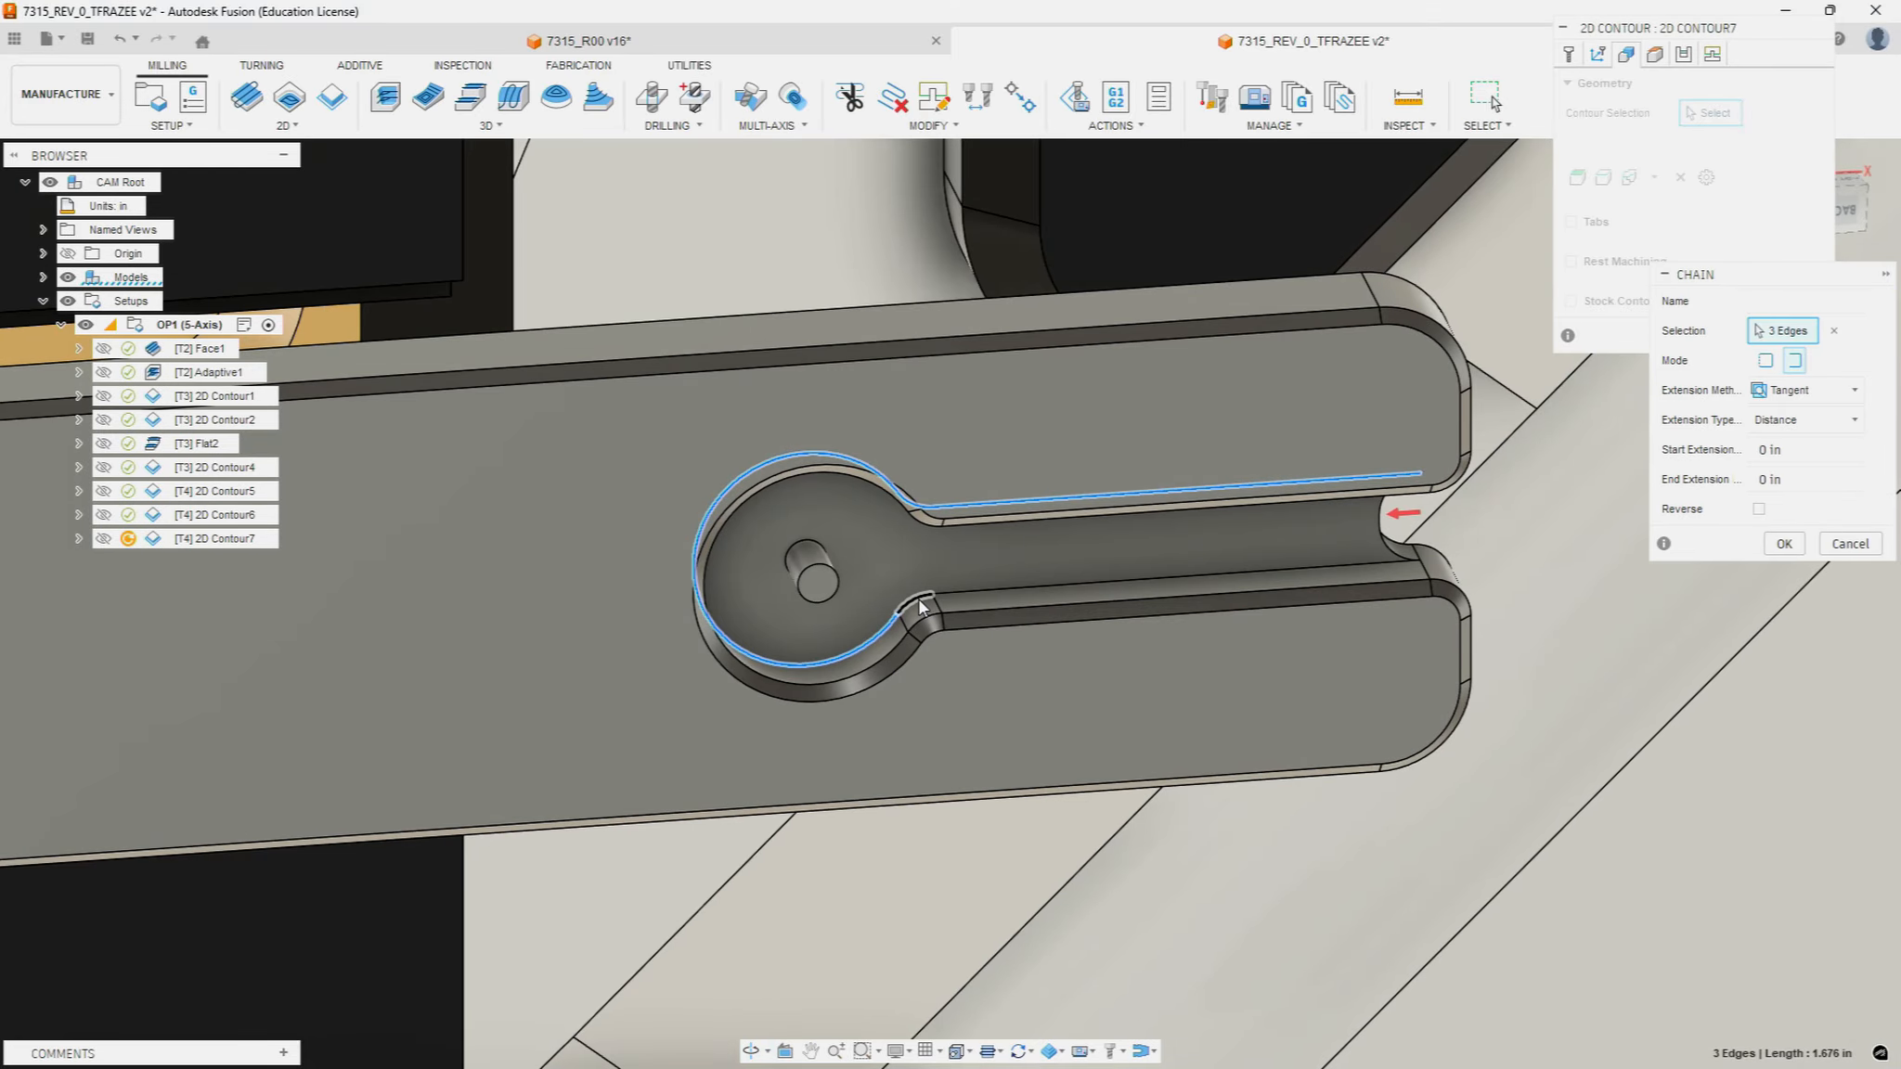
pyautogui.click(991, 592)
pyautogui.keyDown('shift'); pyautogui.moveTo(670, 754); pyautogui.dragTo(654, 609, button='middle'); pyautogui.keyUp('shift')
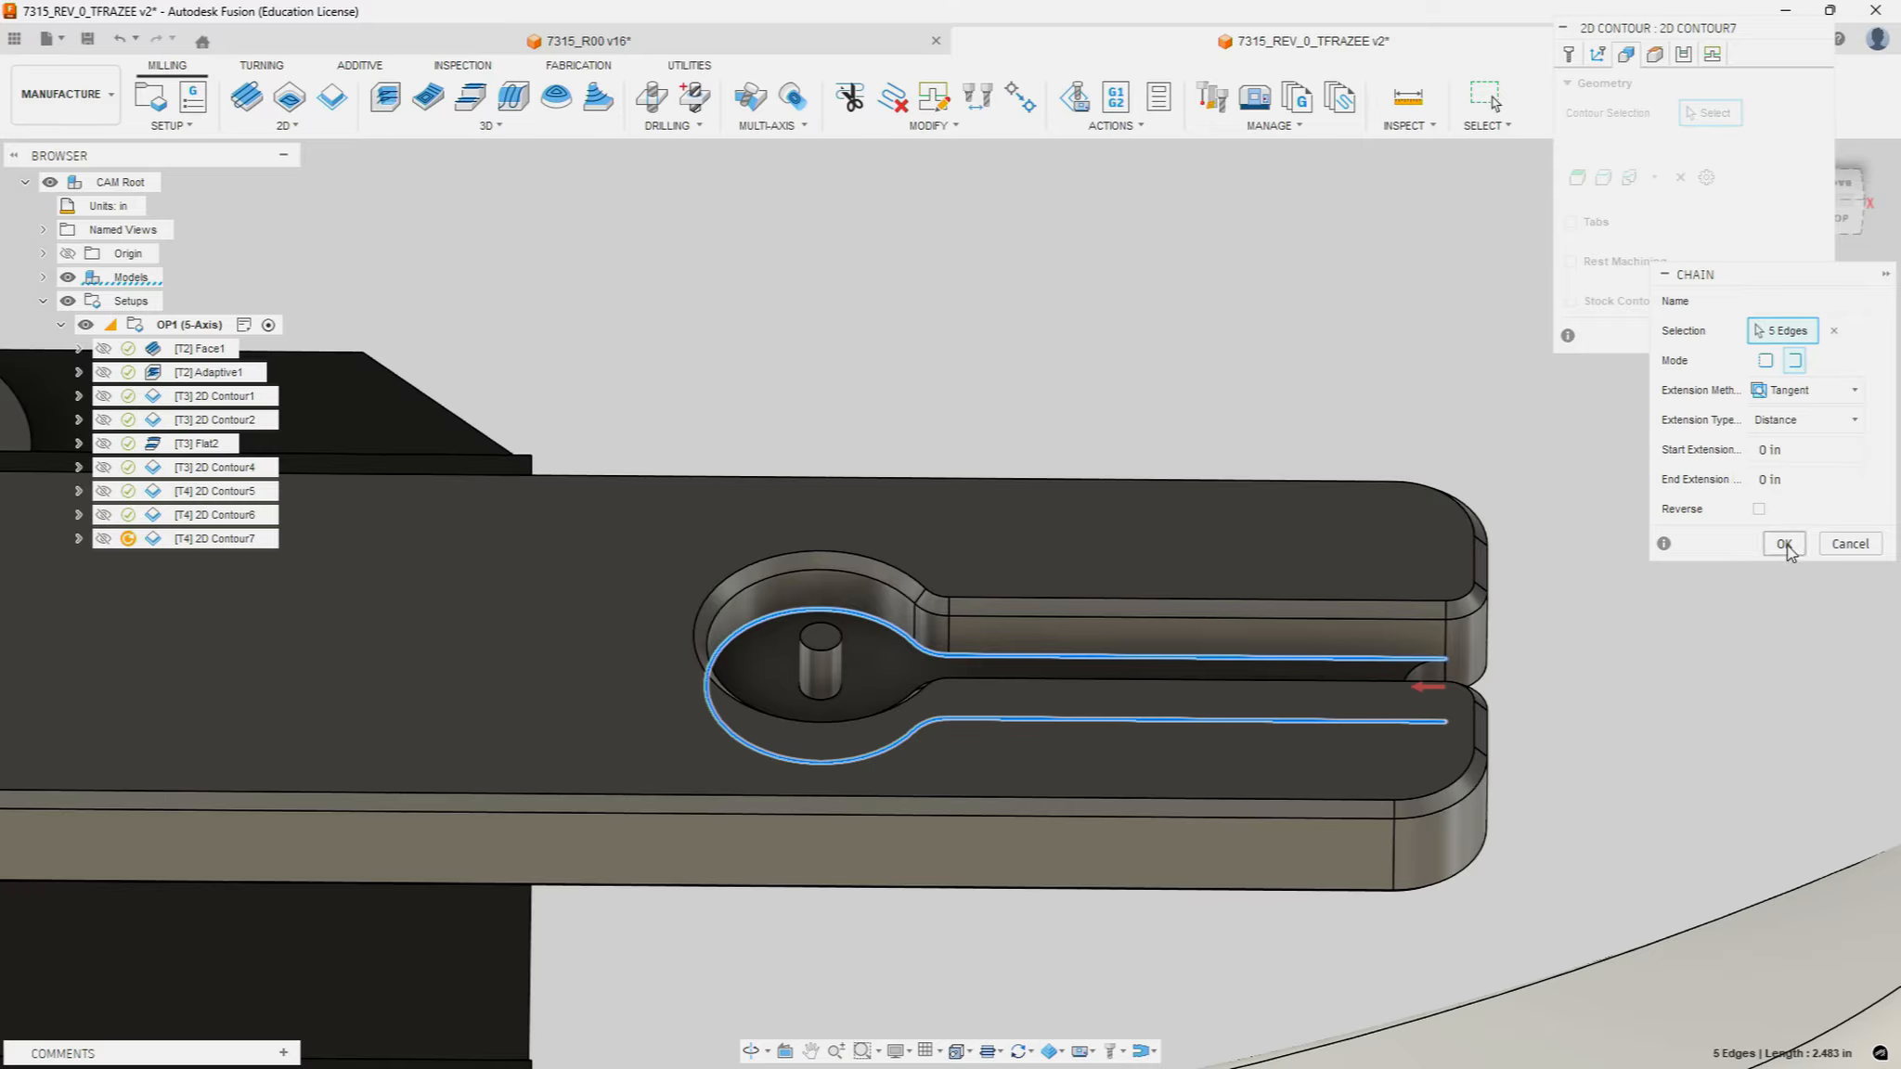
pyautogui.click(1784, 546)
# Step: Set the retract height to be measured from the model top
pyautogui.click(1654, 54)
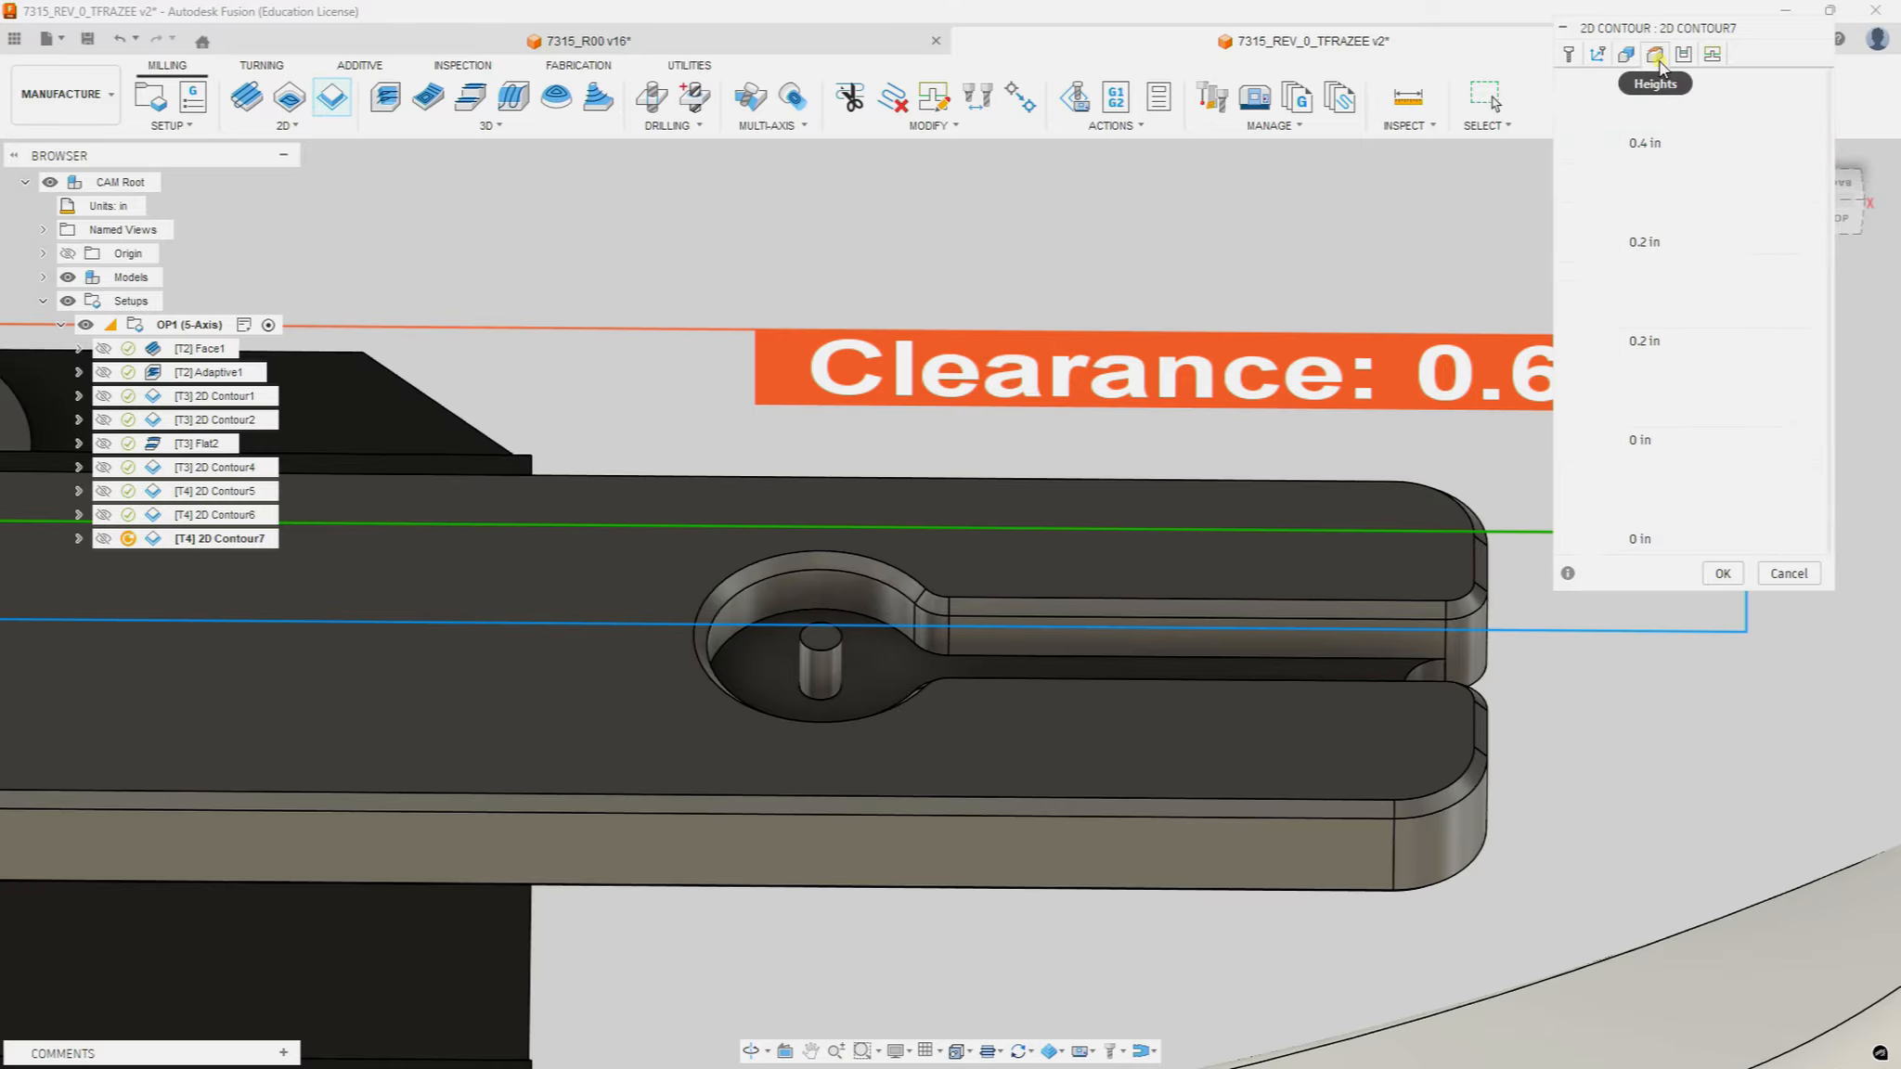
pyautogui.click(1713, 214)
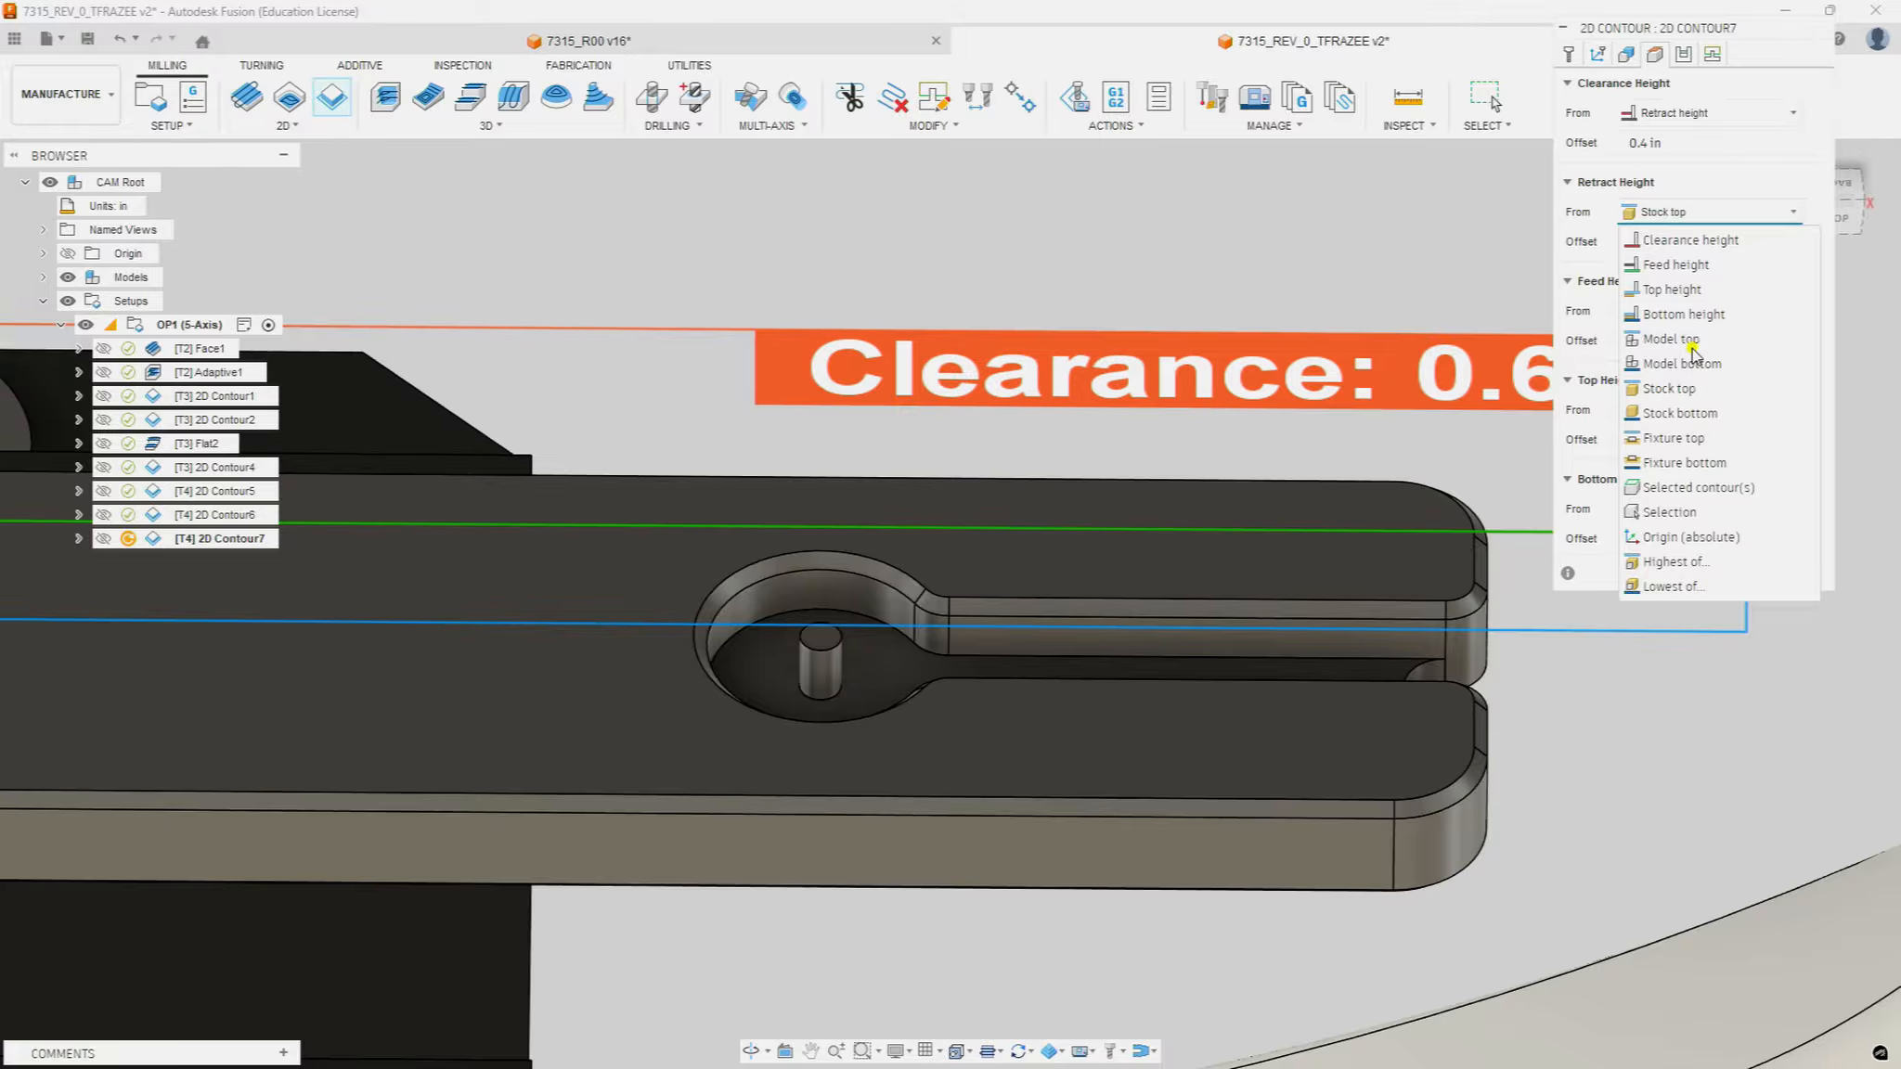
pyautogui.click(1681, 341)
# Step: Set the top height from a selection, using the part's flat upper face as the reference
pyautogui.click(1711, 415)
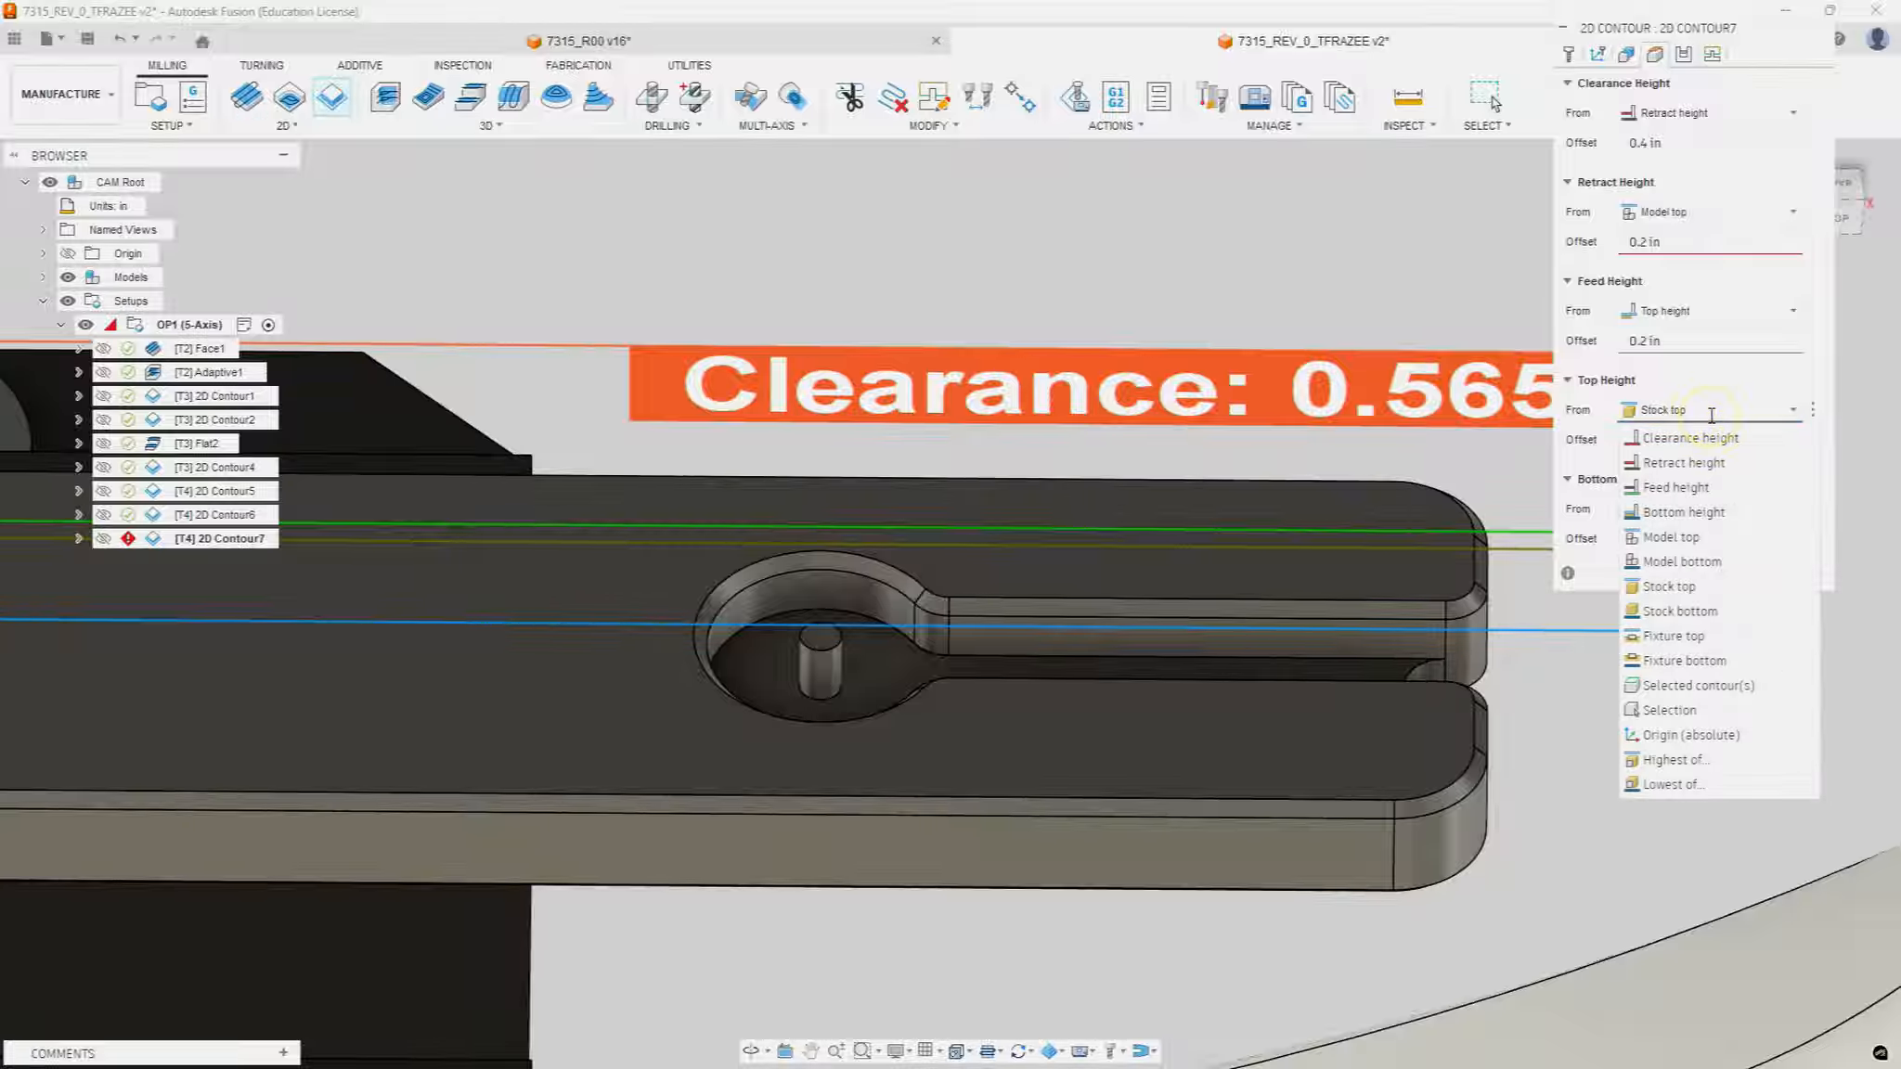
pyautogui.click(1711, 415)
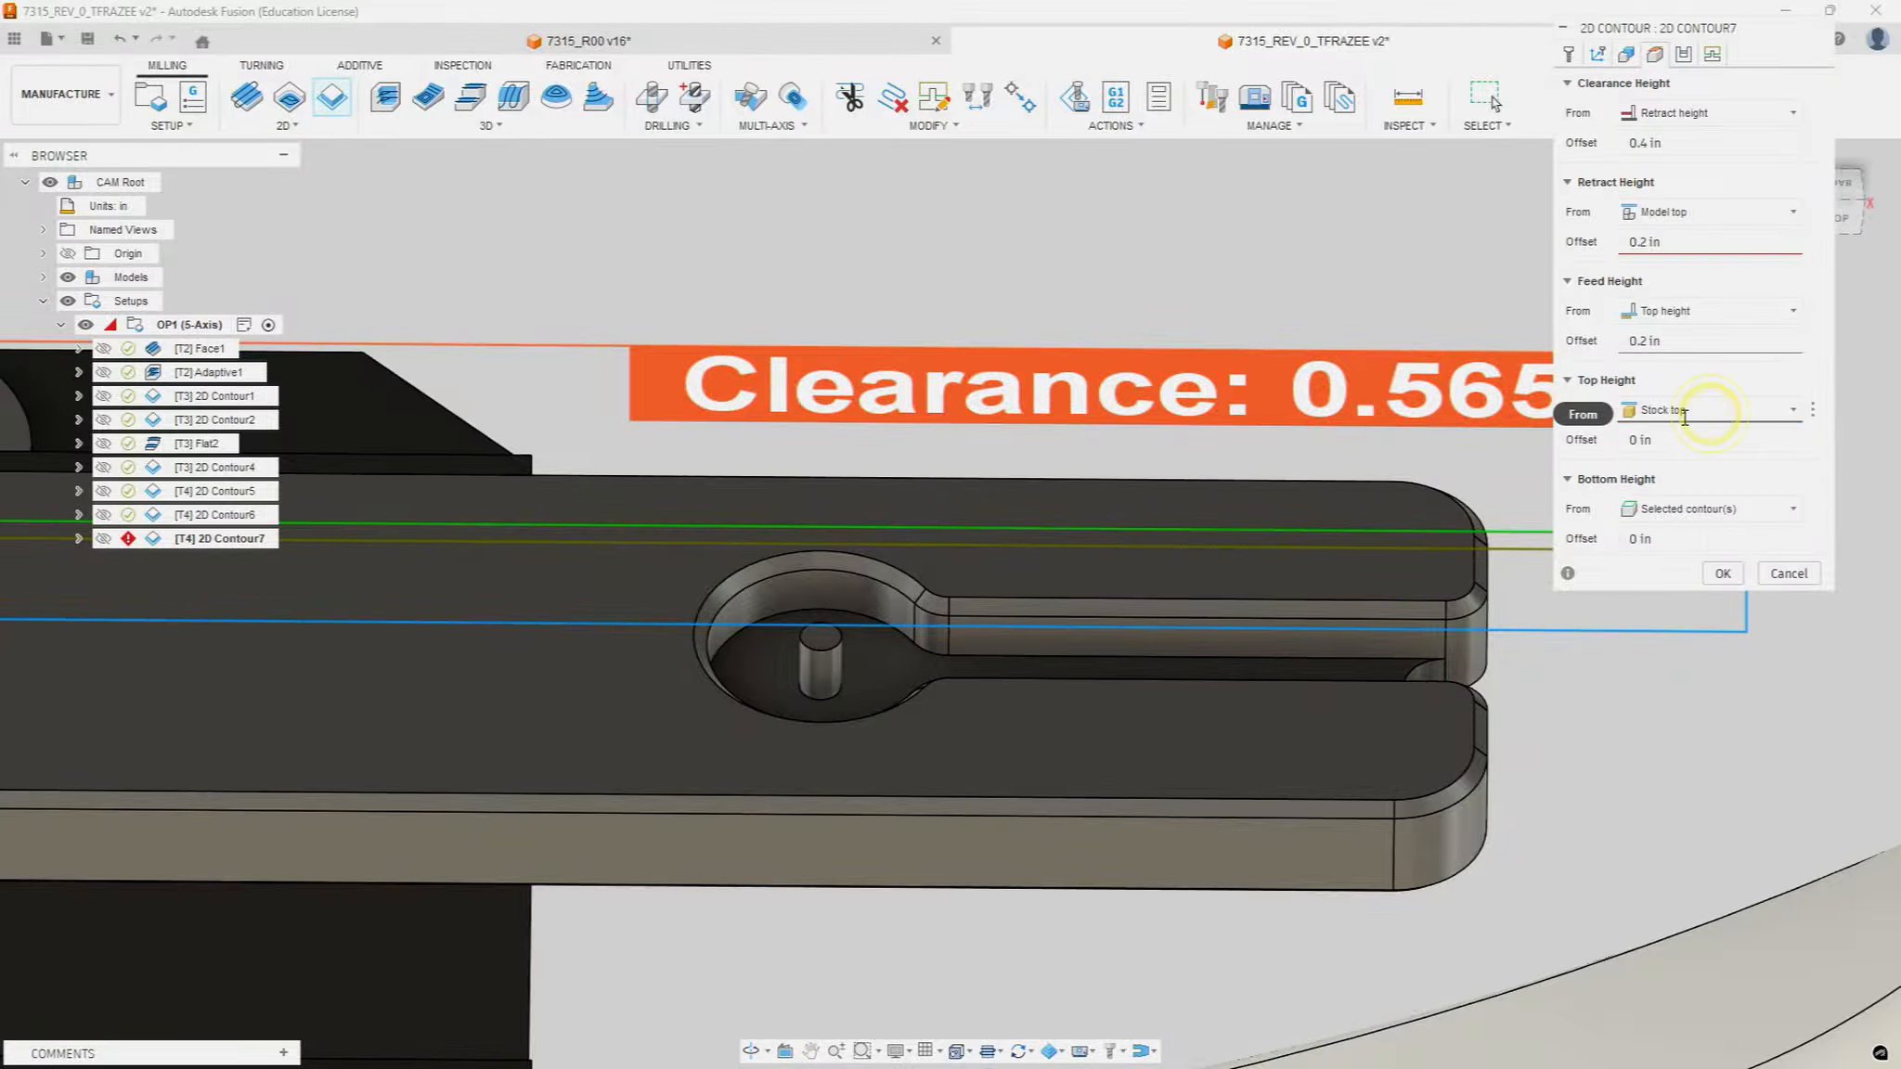
pyautogui.click(1755, 408)
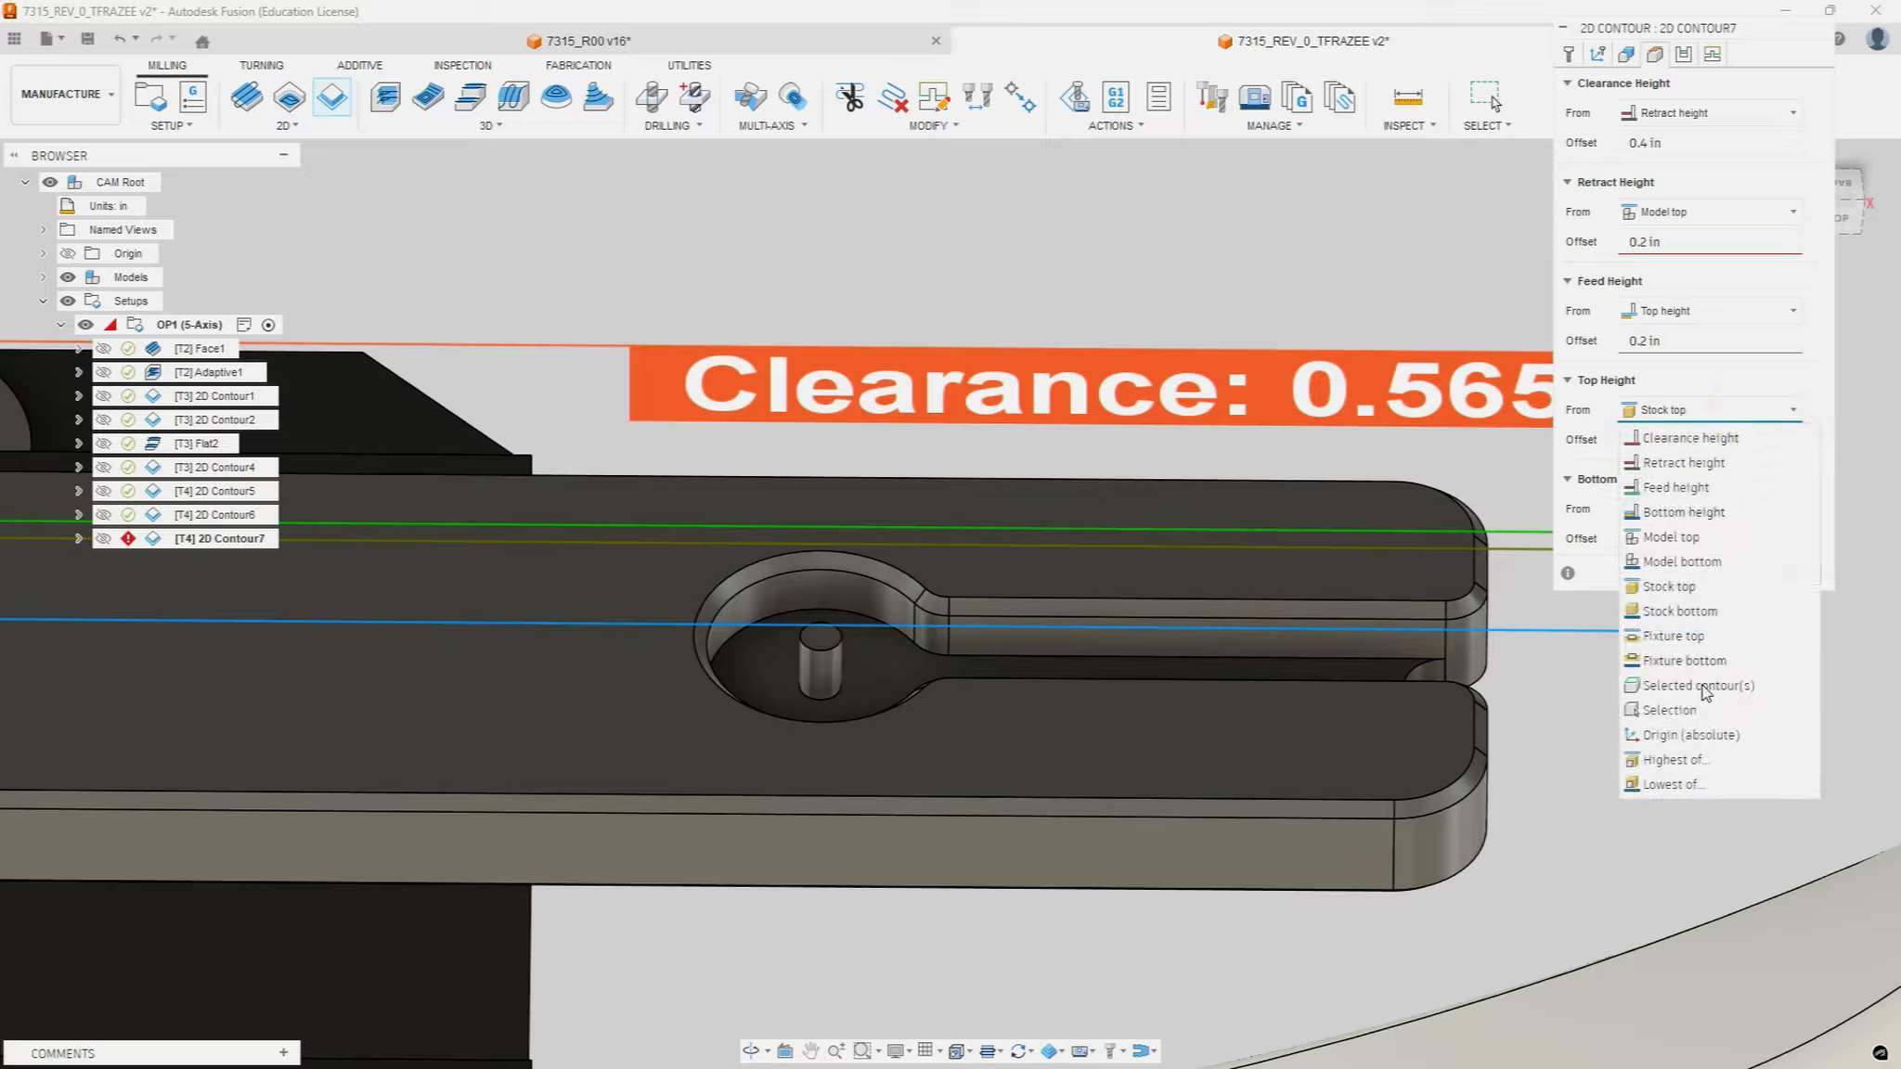
pyautogui.click(1704, 703)
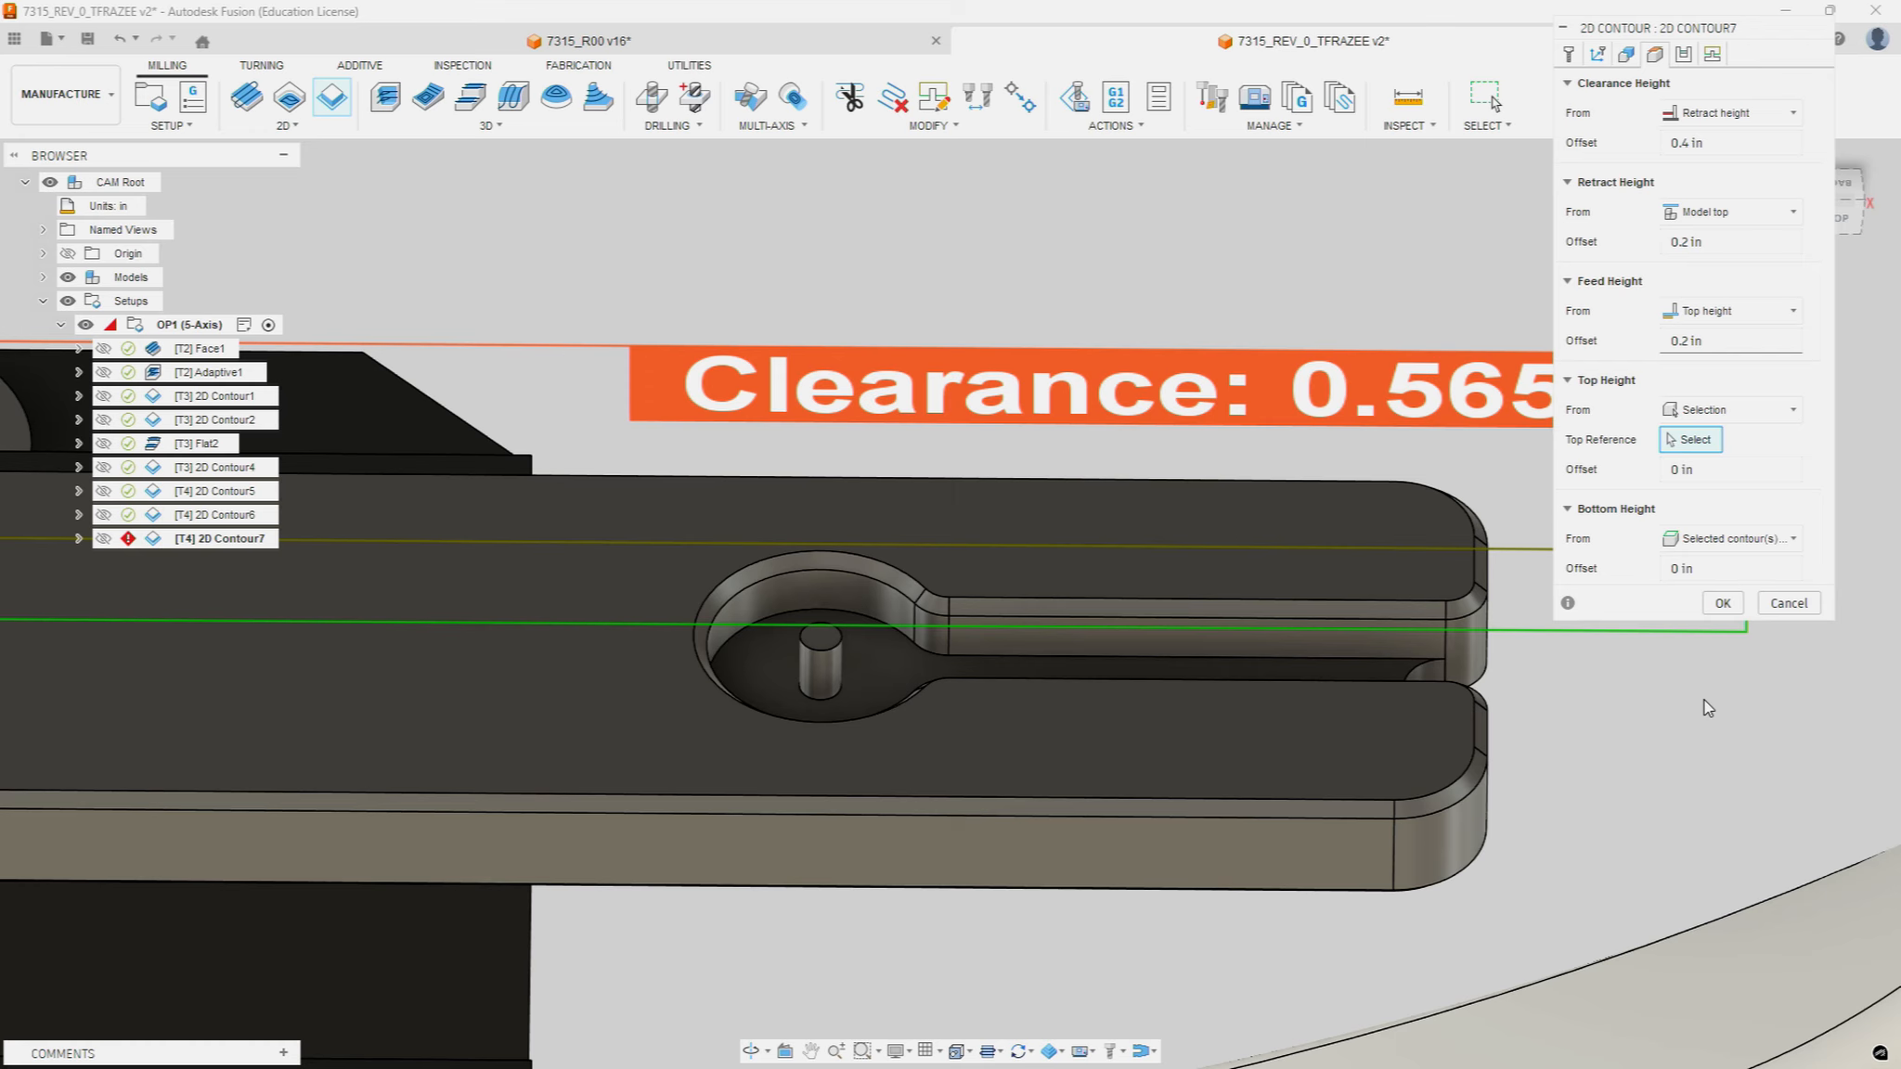
pyautogui.click(1344, 545)
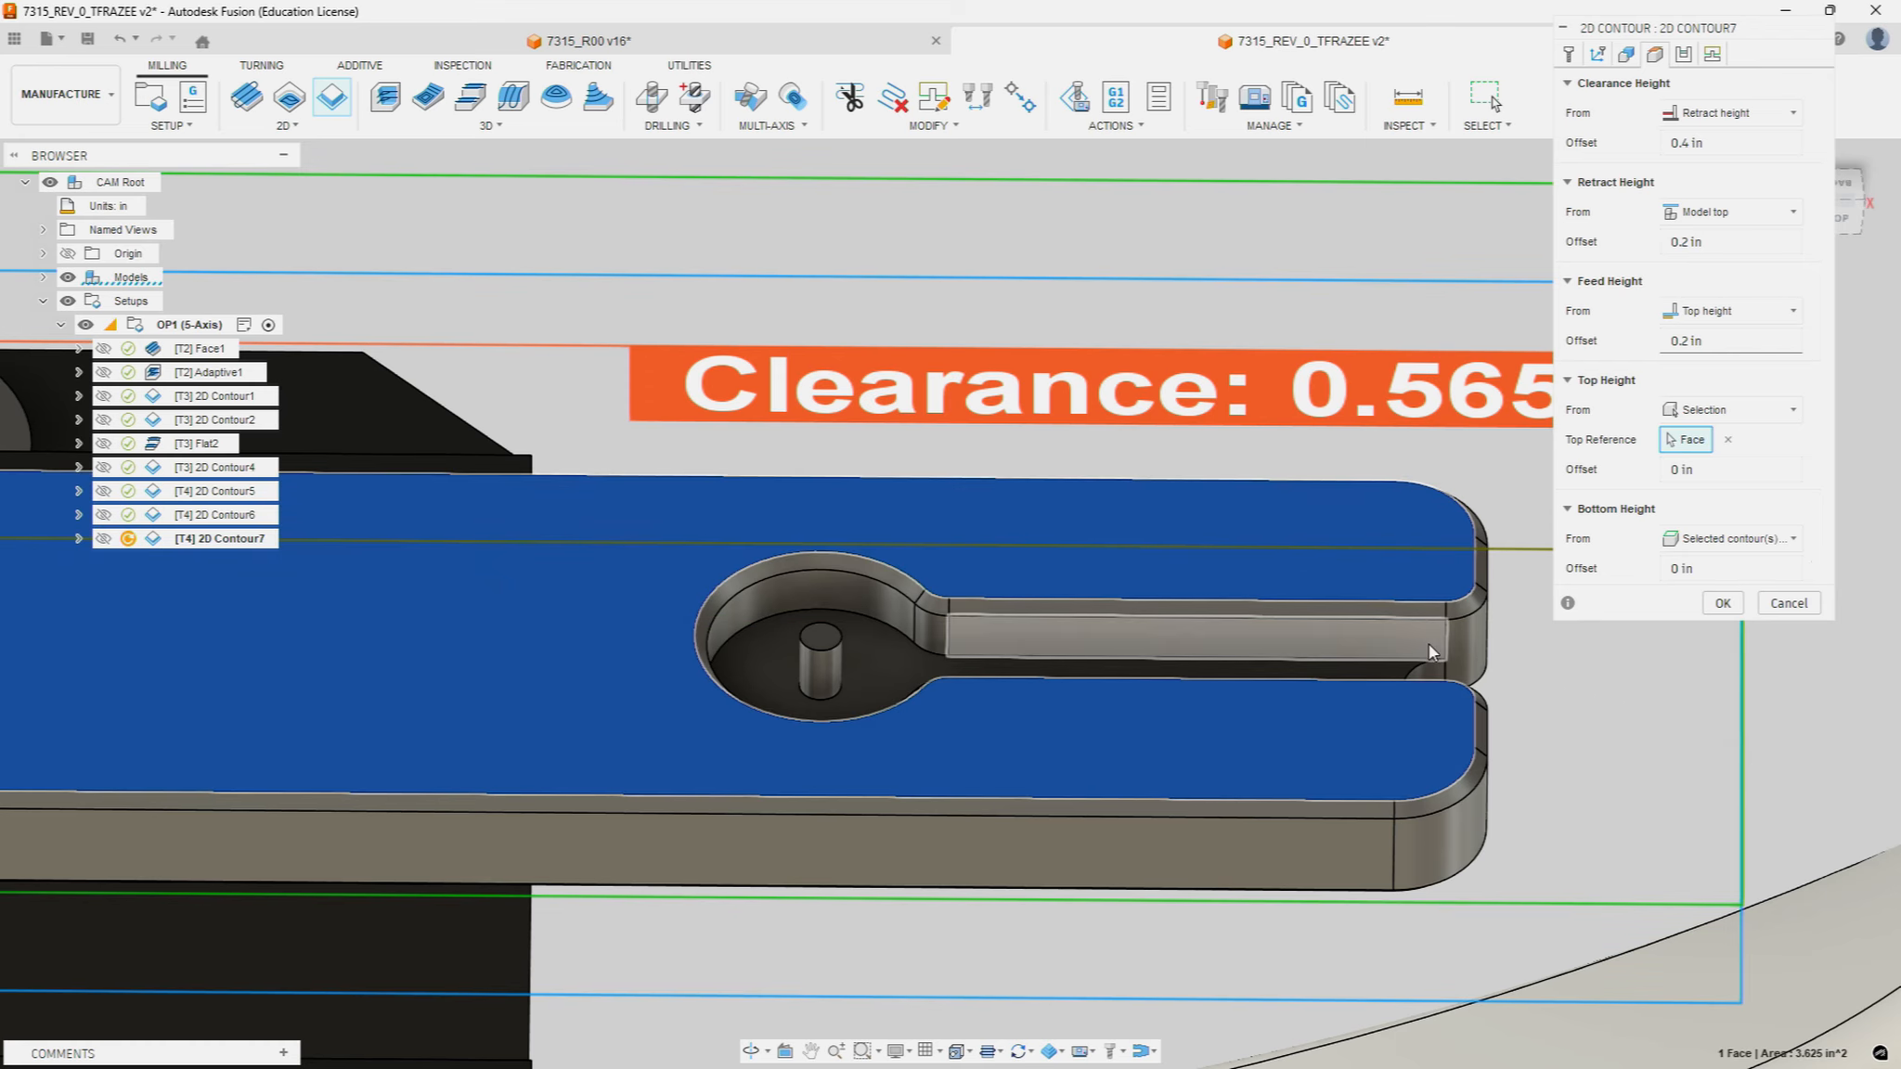
# Step: Set the compensation type to Wear and enable roughing passes with a 0.03 in maximum stepover
pyautogui.click(1683, 54)
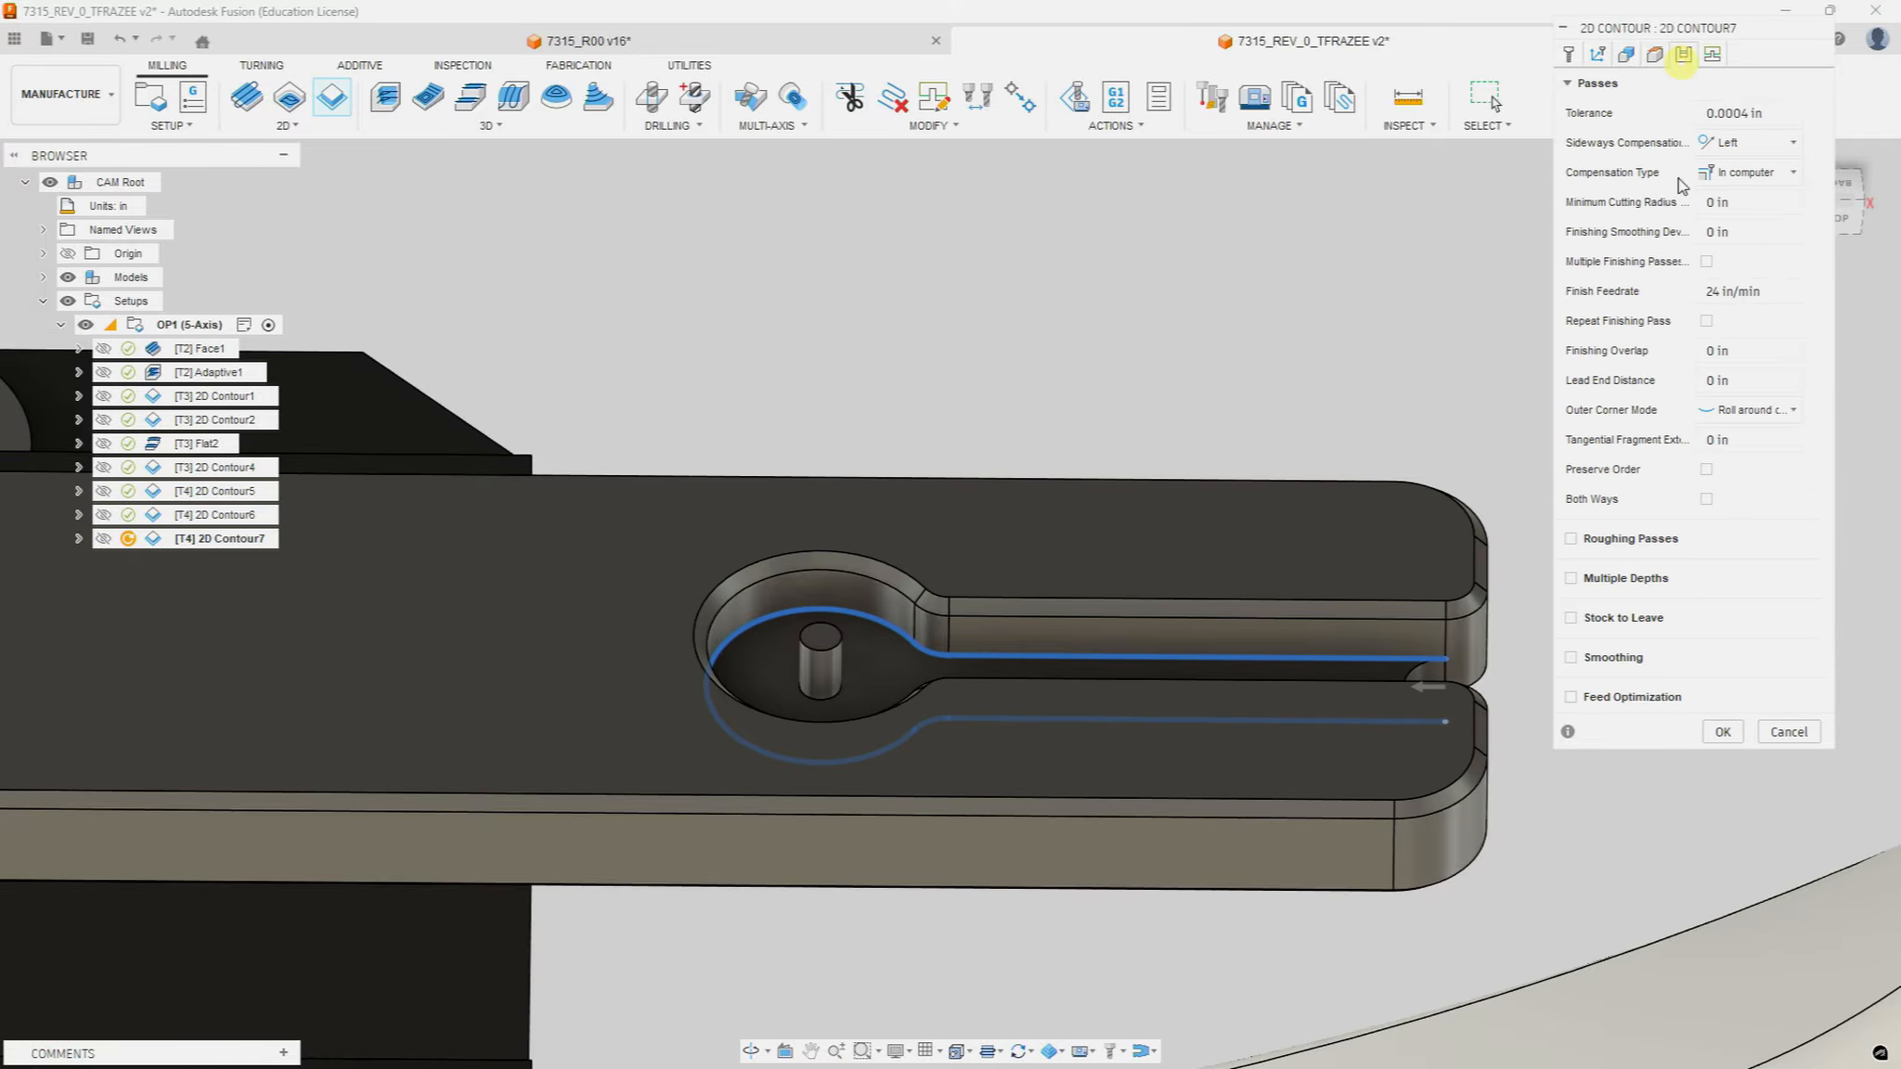
pyautogui.click(1737, 171)
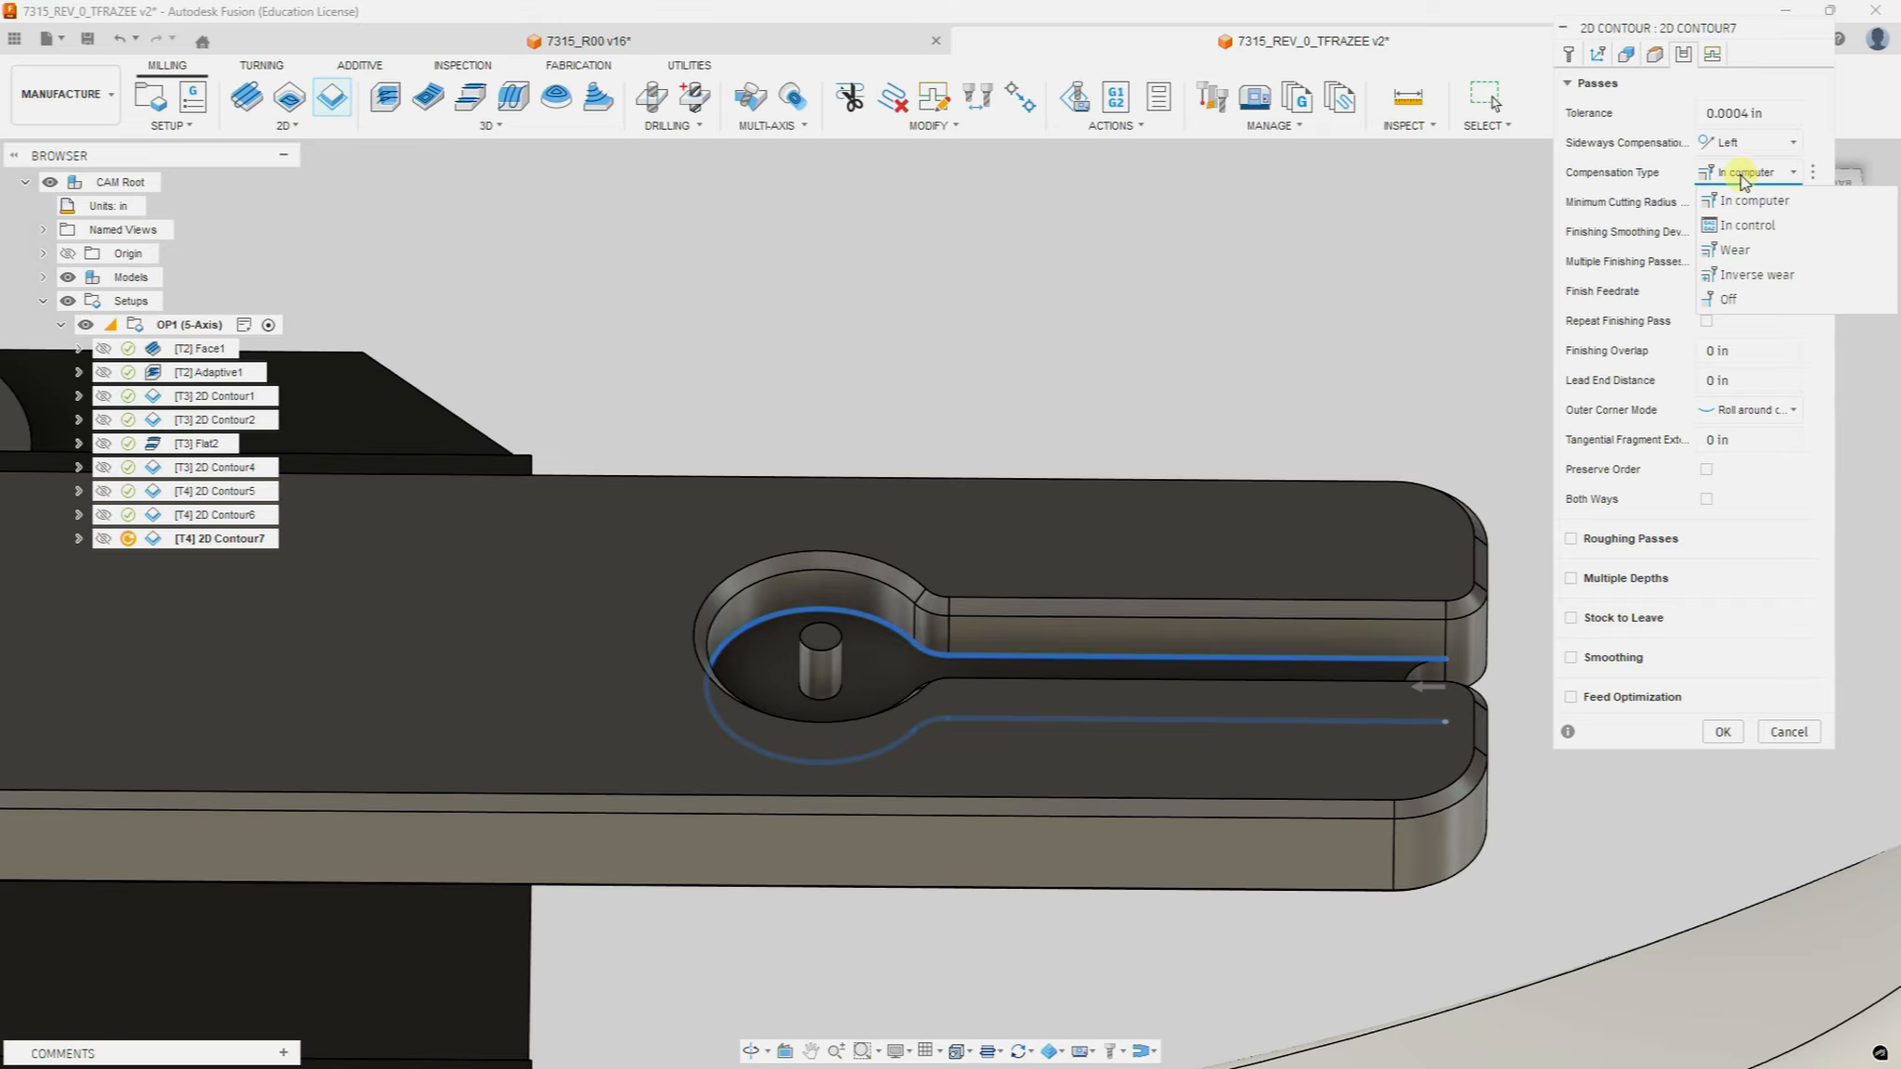
pyautogui.click(1738, 241)
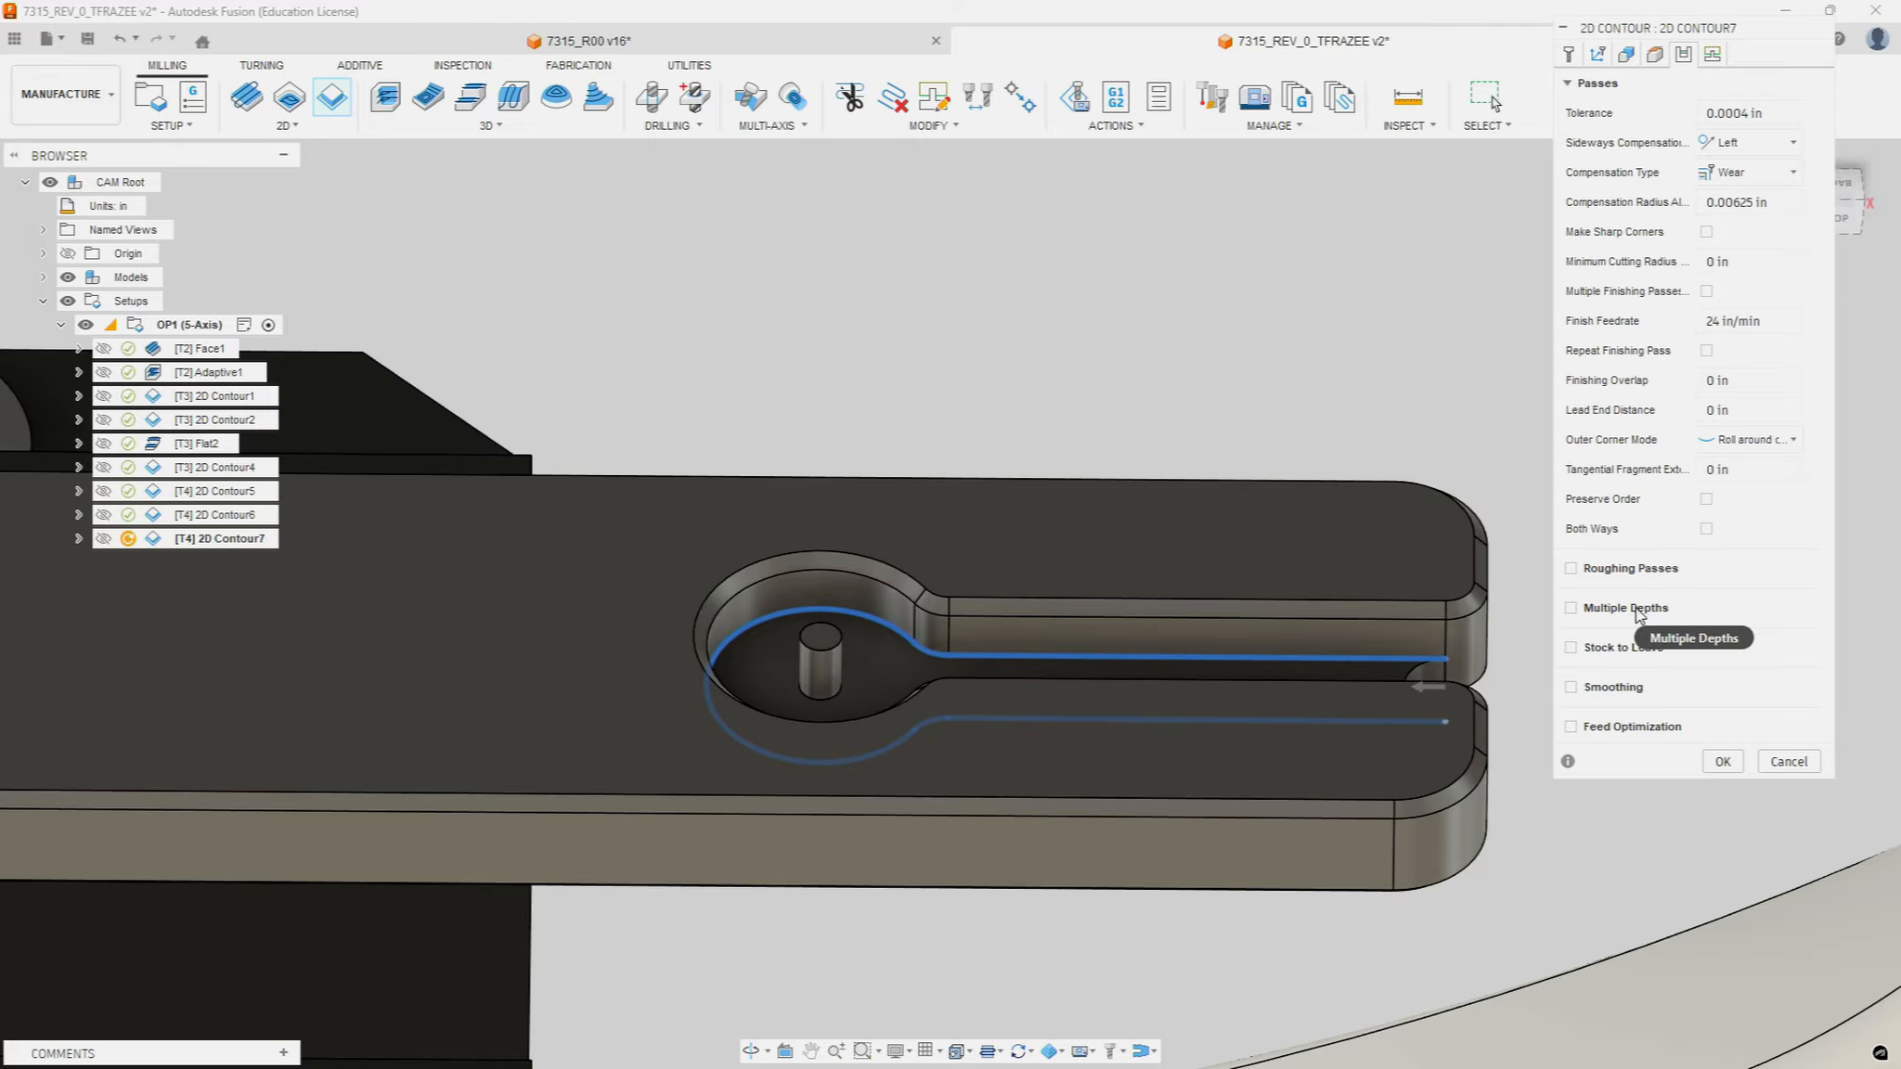
pyautogui.click(1615, 568)
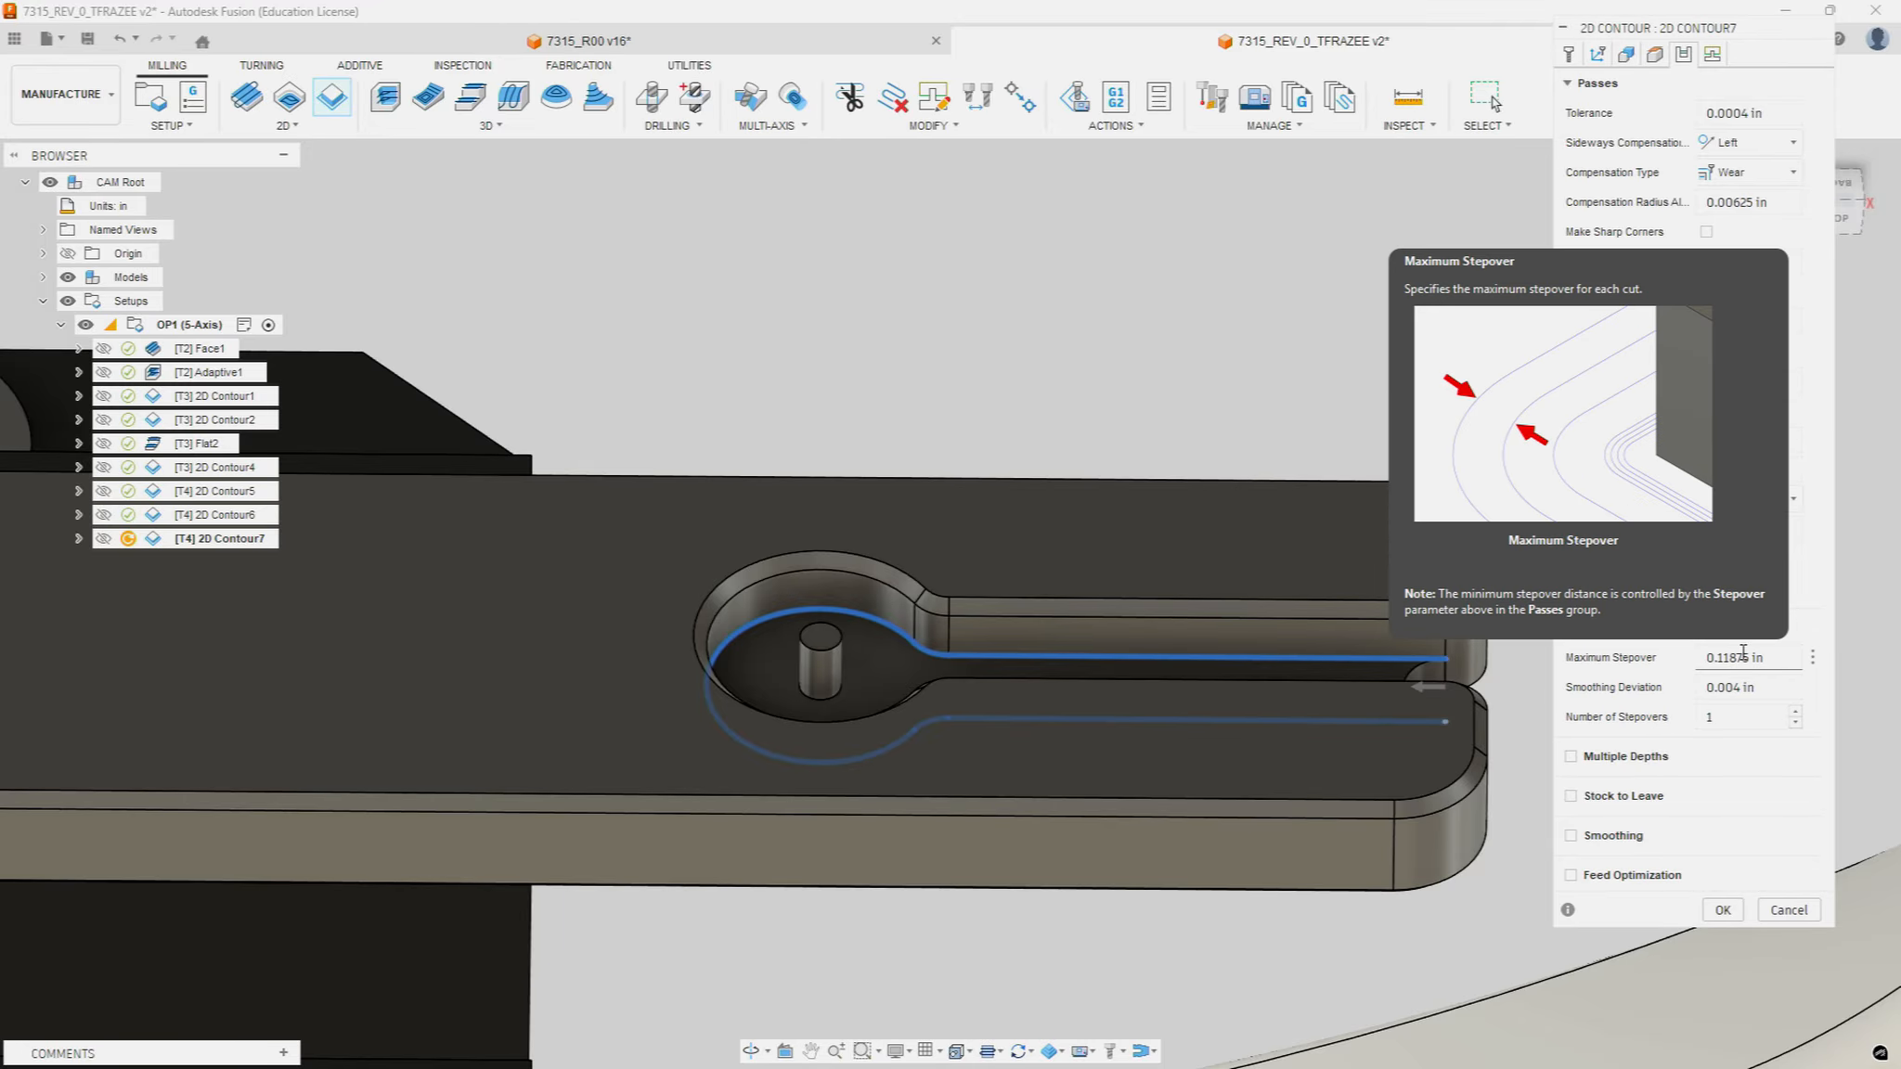
pyautogui.click(1787, 654)
pyautogui.write('.03')
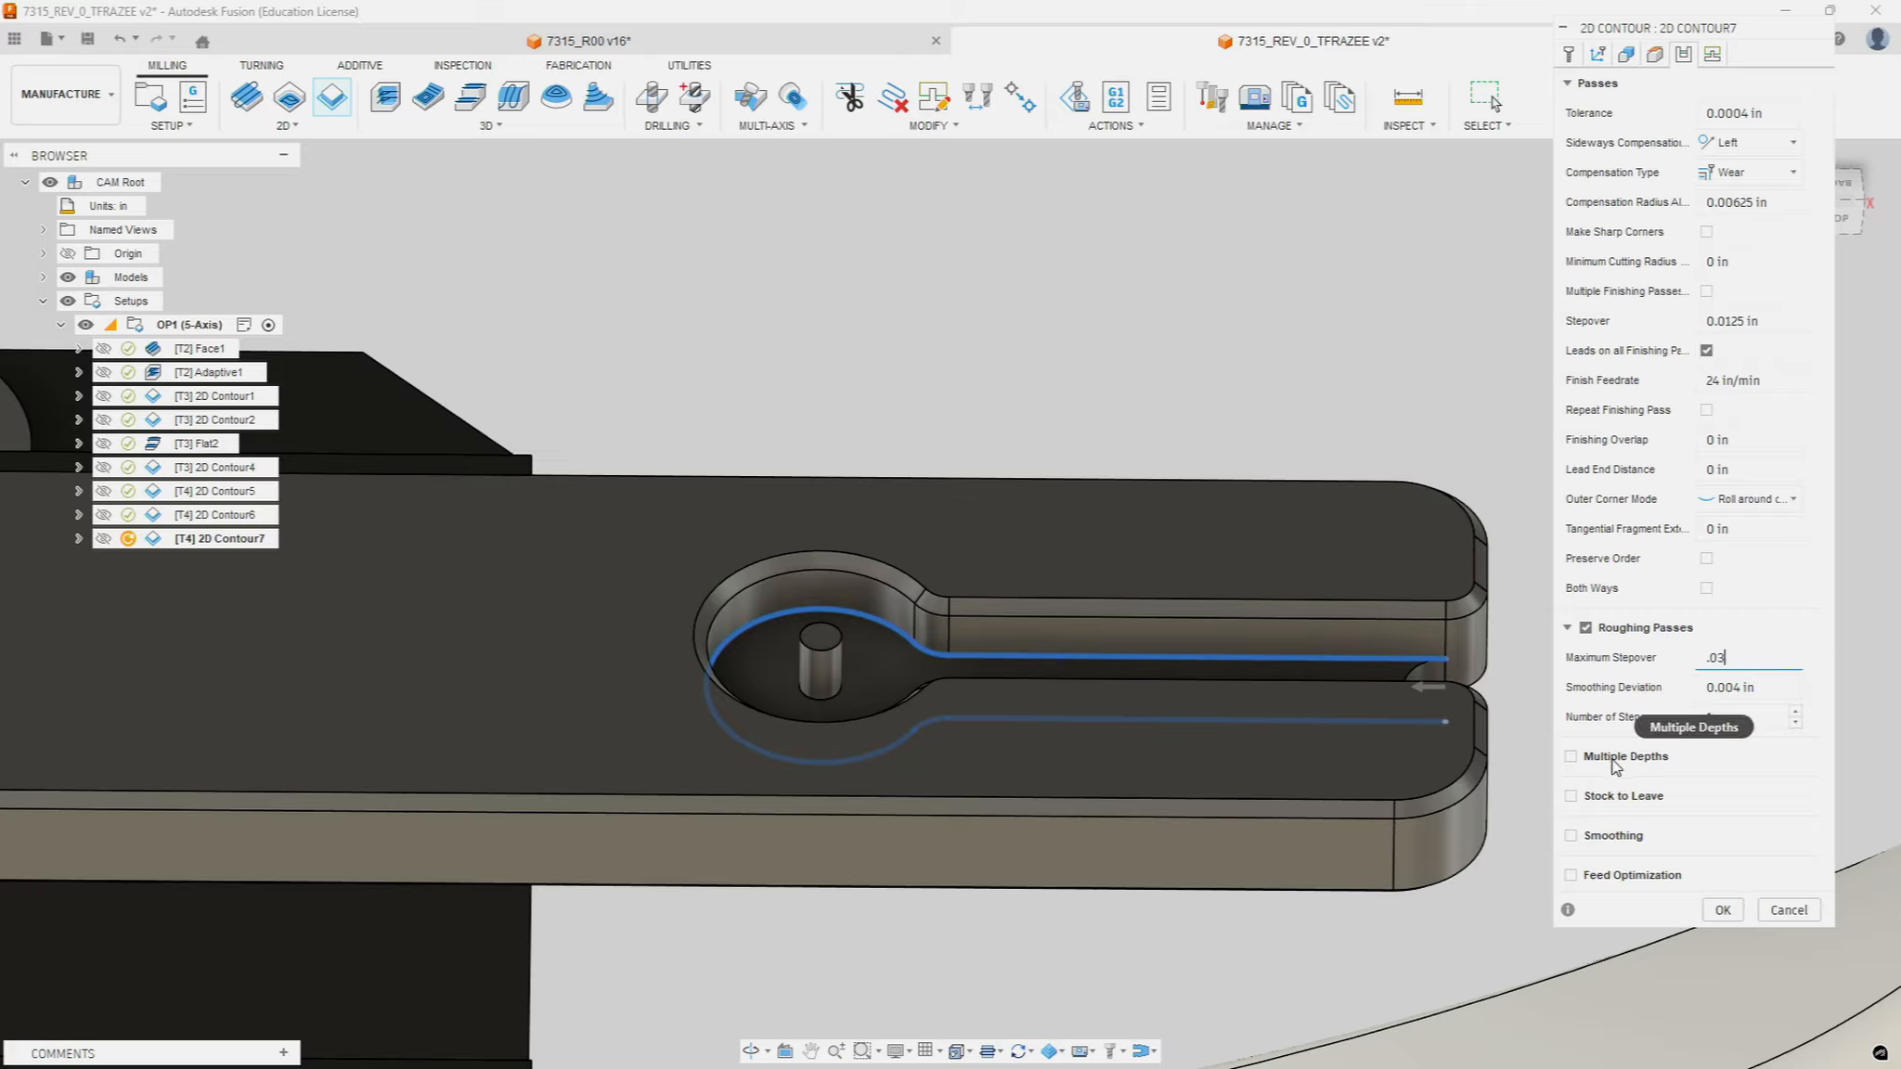
# Step: Enable multiple depths with a 0.06 in maximum roughing stepdown, one 0.01 in finishing stepdown and even stepdowns
pyautogui.click(1573, 756)
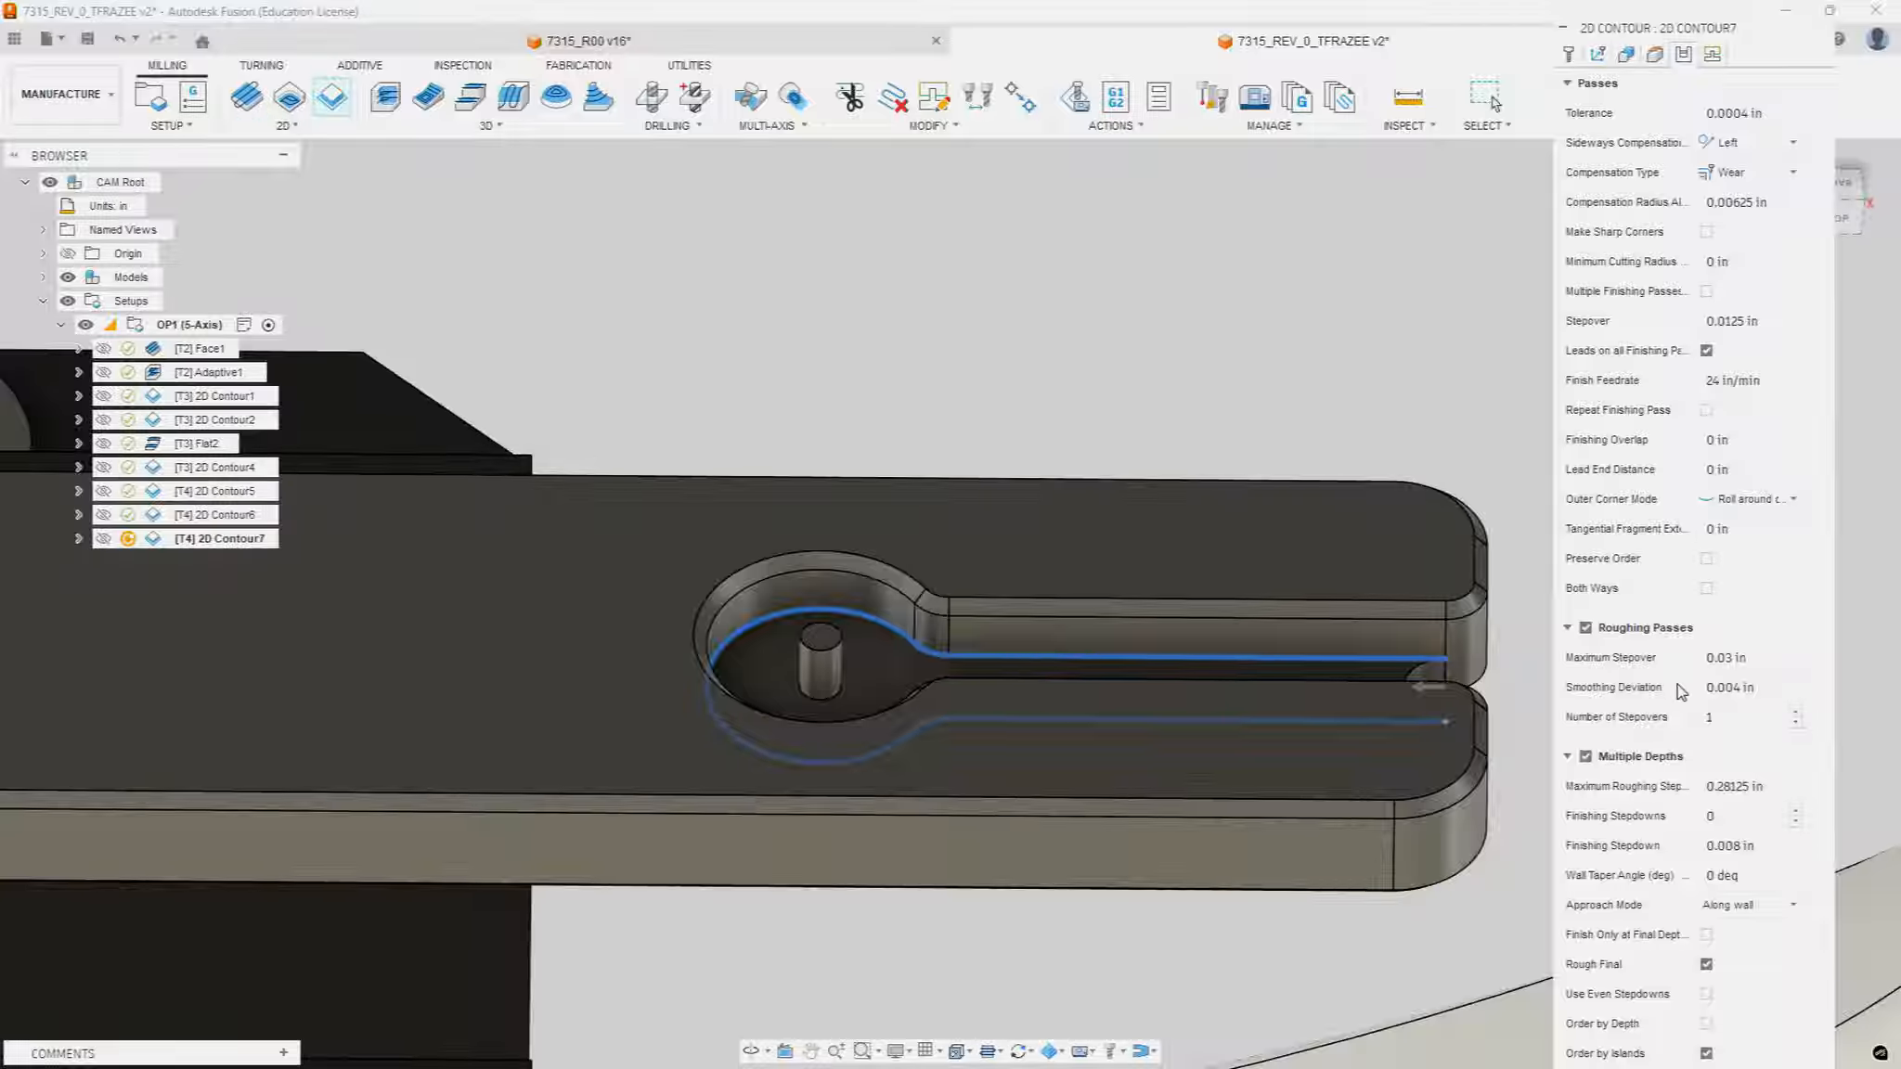
pyautogui.click(1763, 657)
pyautogui.moveTo(1766, 787); pyautogui.dragTo(1715, 786)
pyautogui.press('BackSpace')
pyautogui.write('.06')
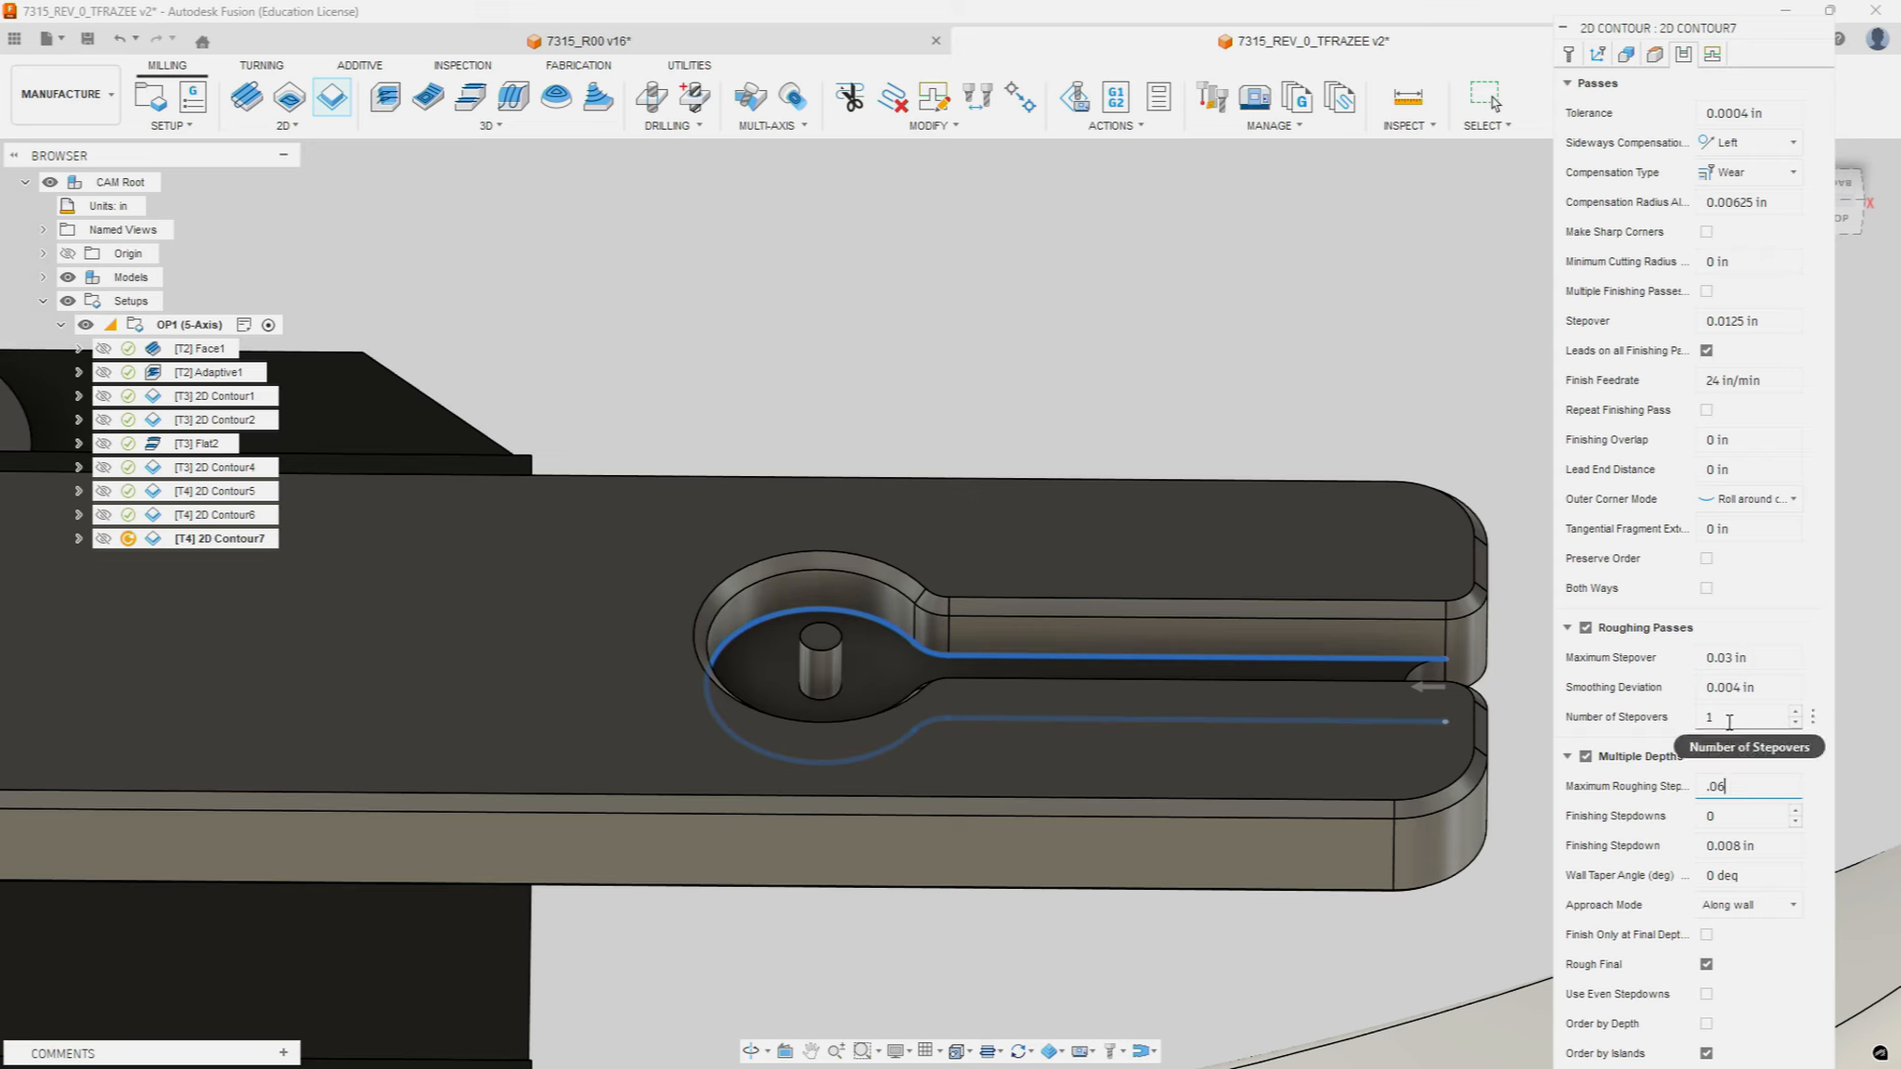
pyautogui.click(1733, 814)
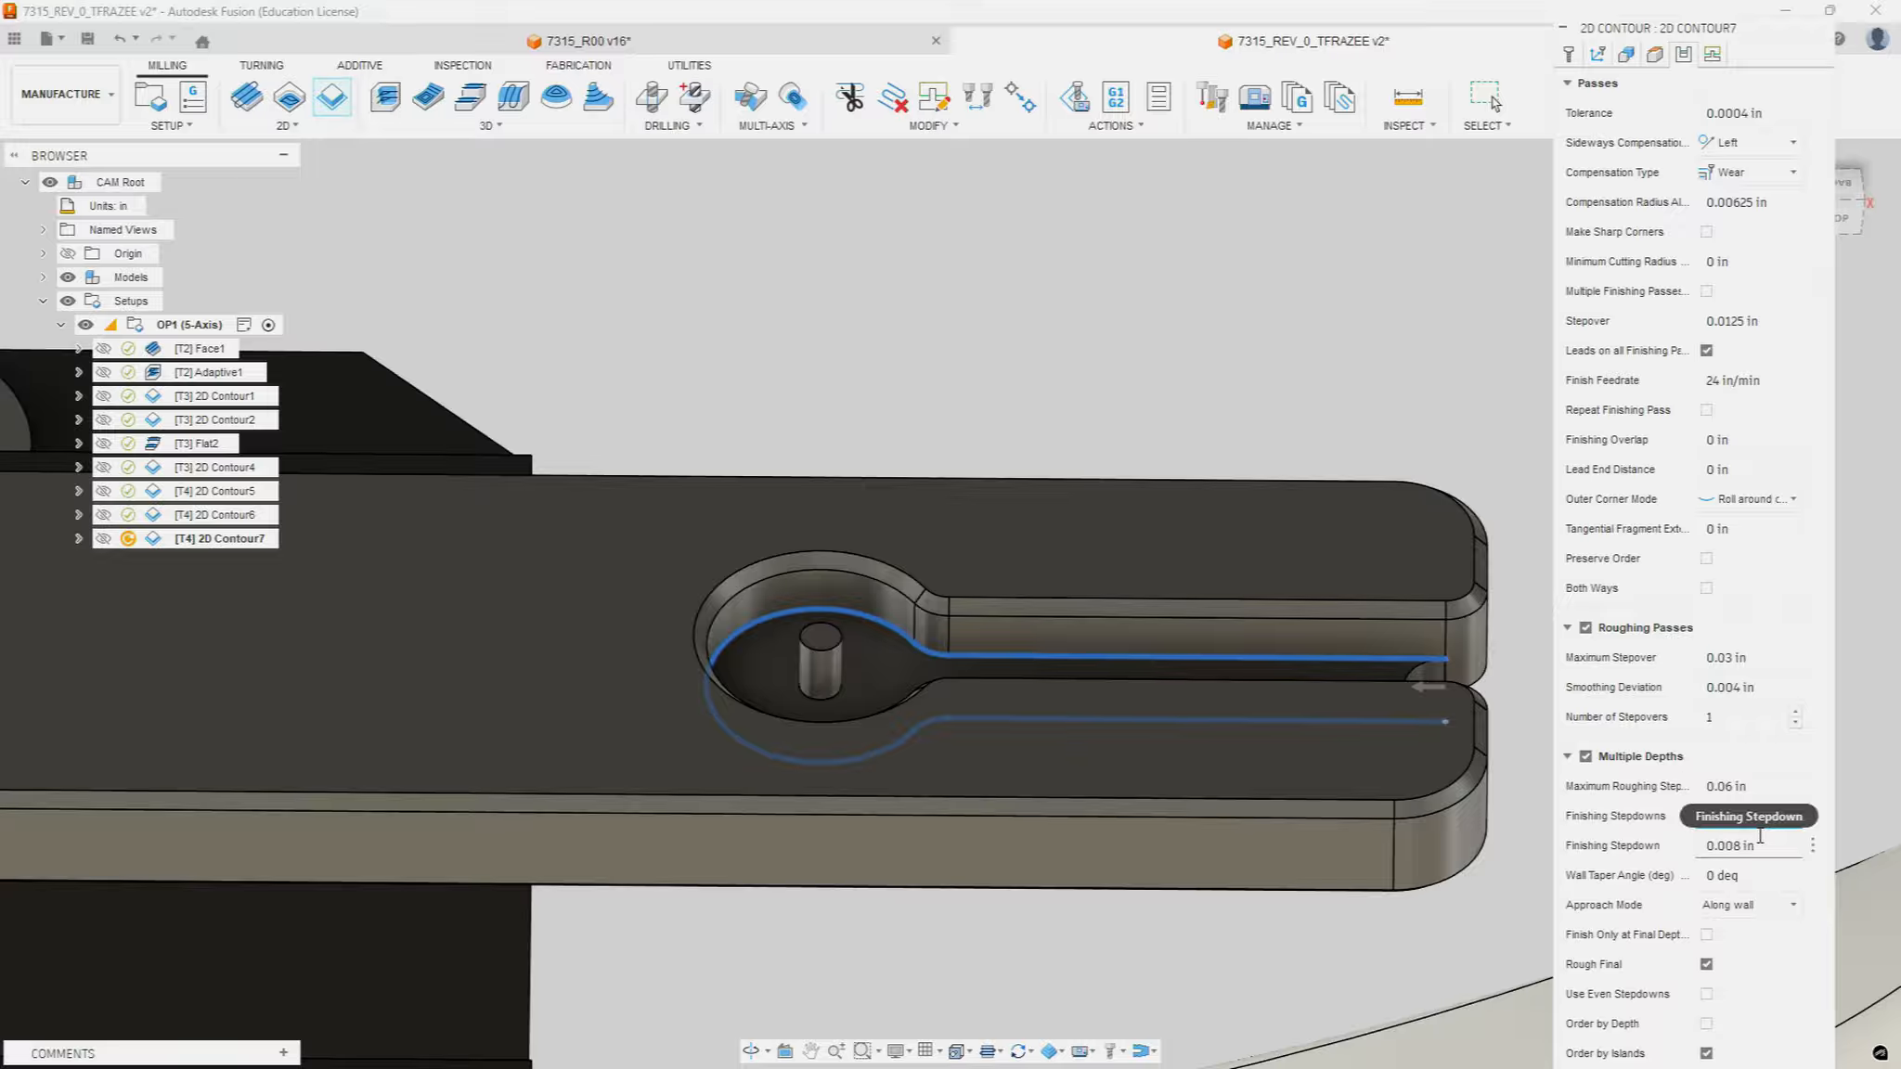
pyautogui.click(1771, 847)
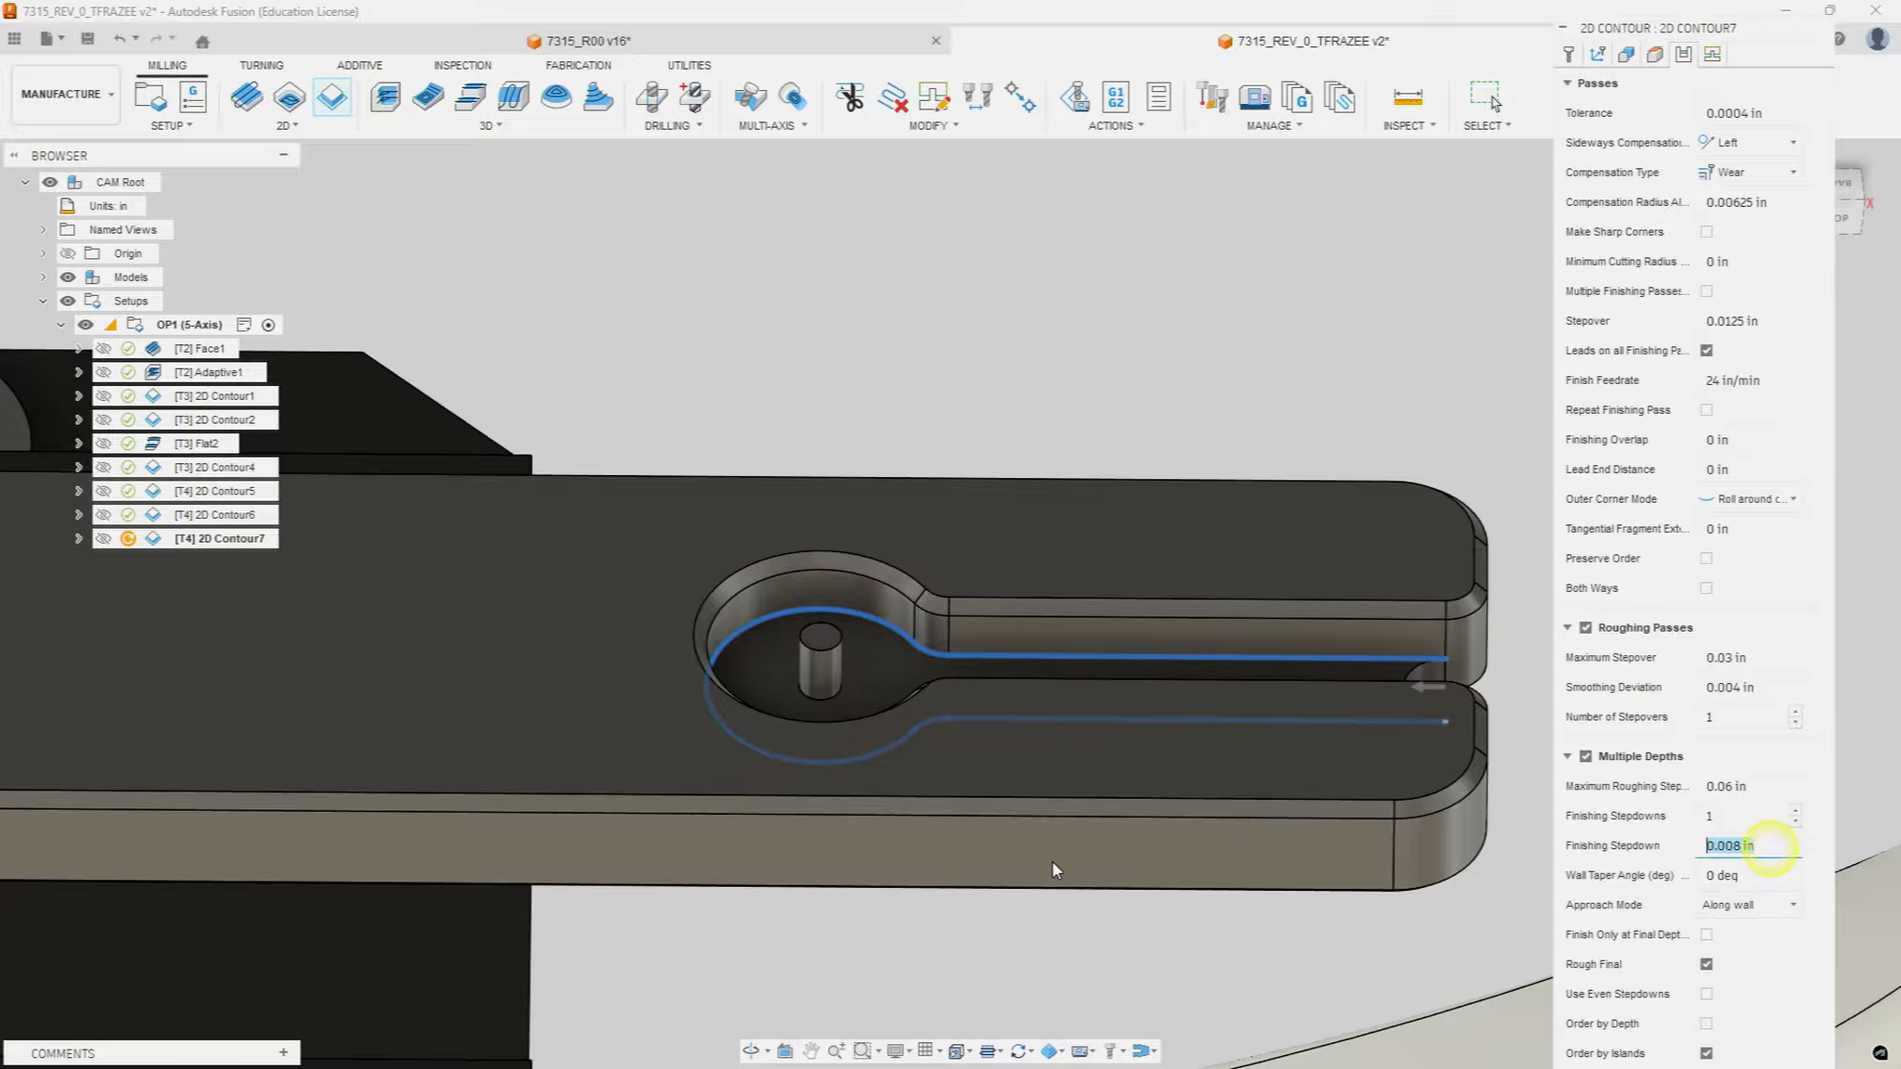
pyautogui.write('.01')
pyautogui.click(1706, 993)
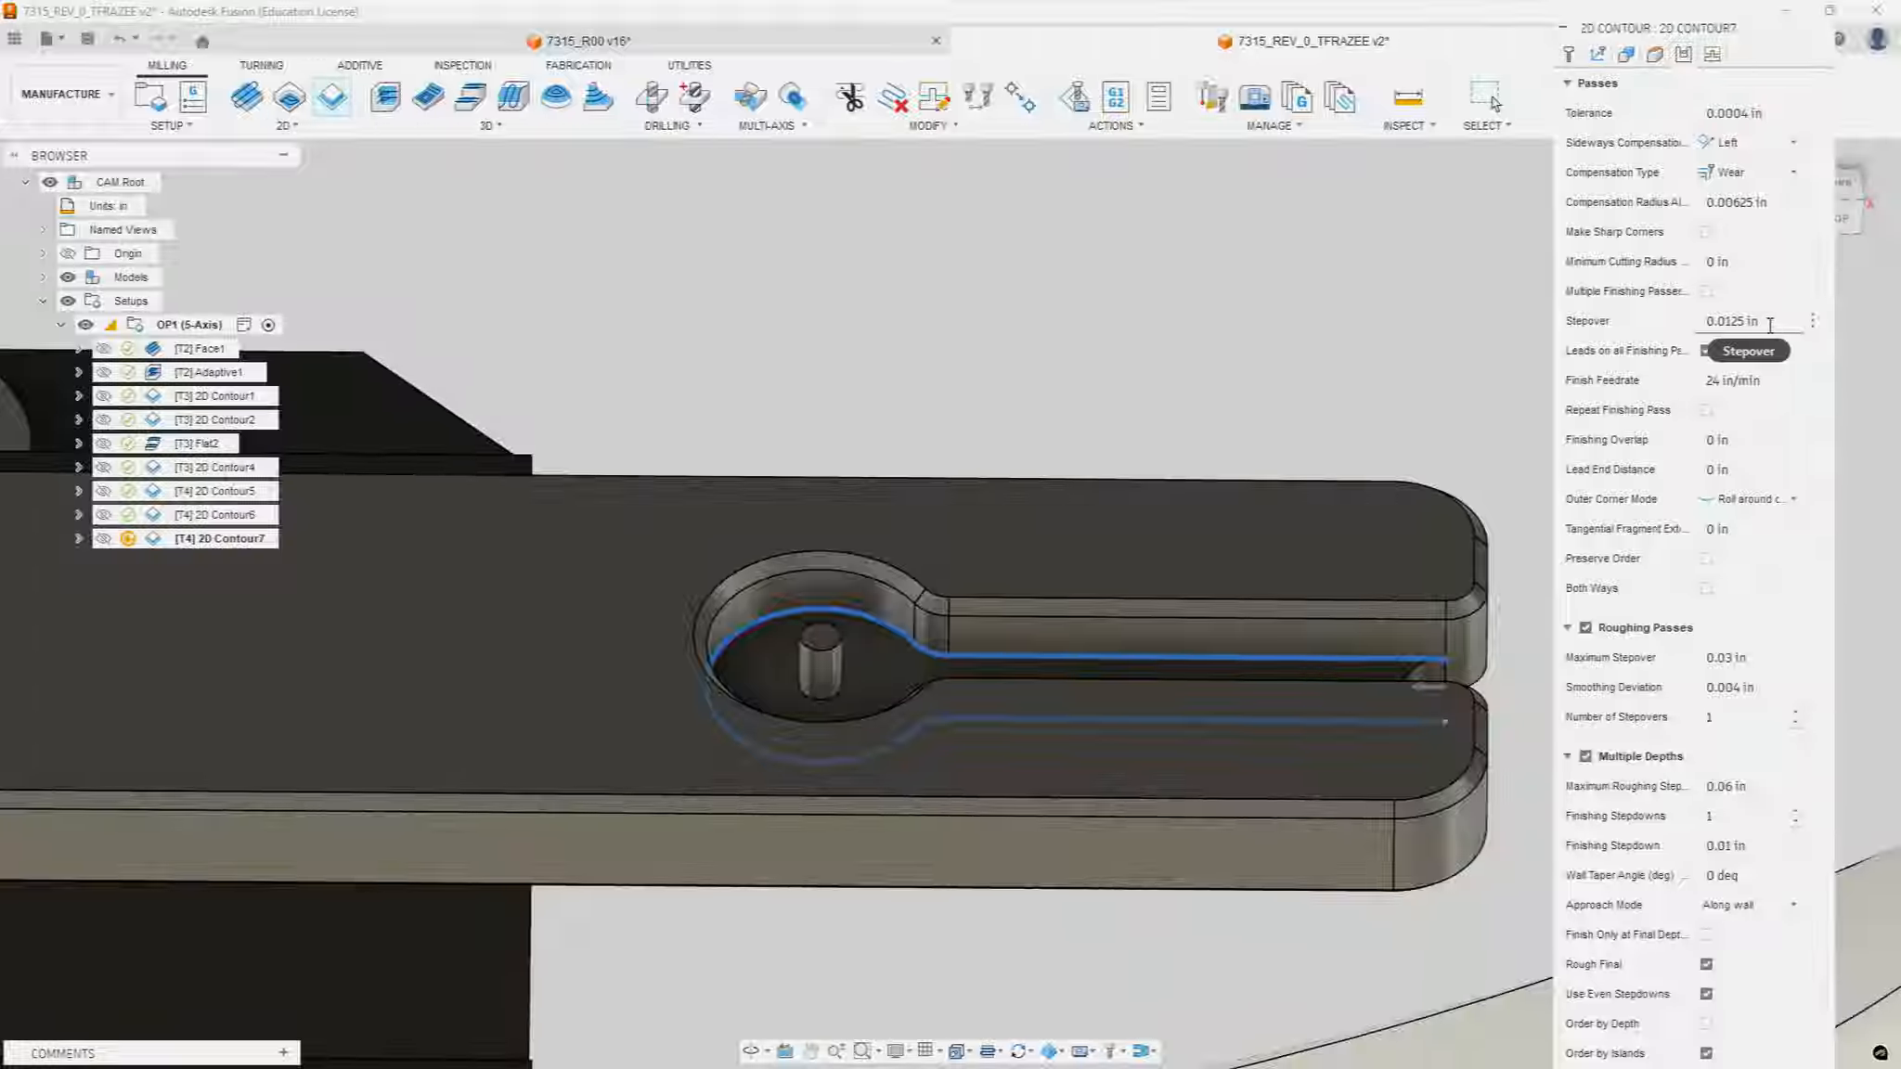
# Step: Set the finishing stepover to 0.005 in and turn on smoothing
pyautogui.moveTo(1769, 322); pyautogui.dragTo(1651, 323)
pyautogui.write('.0')
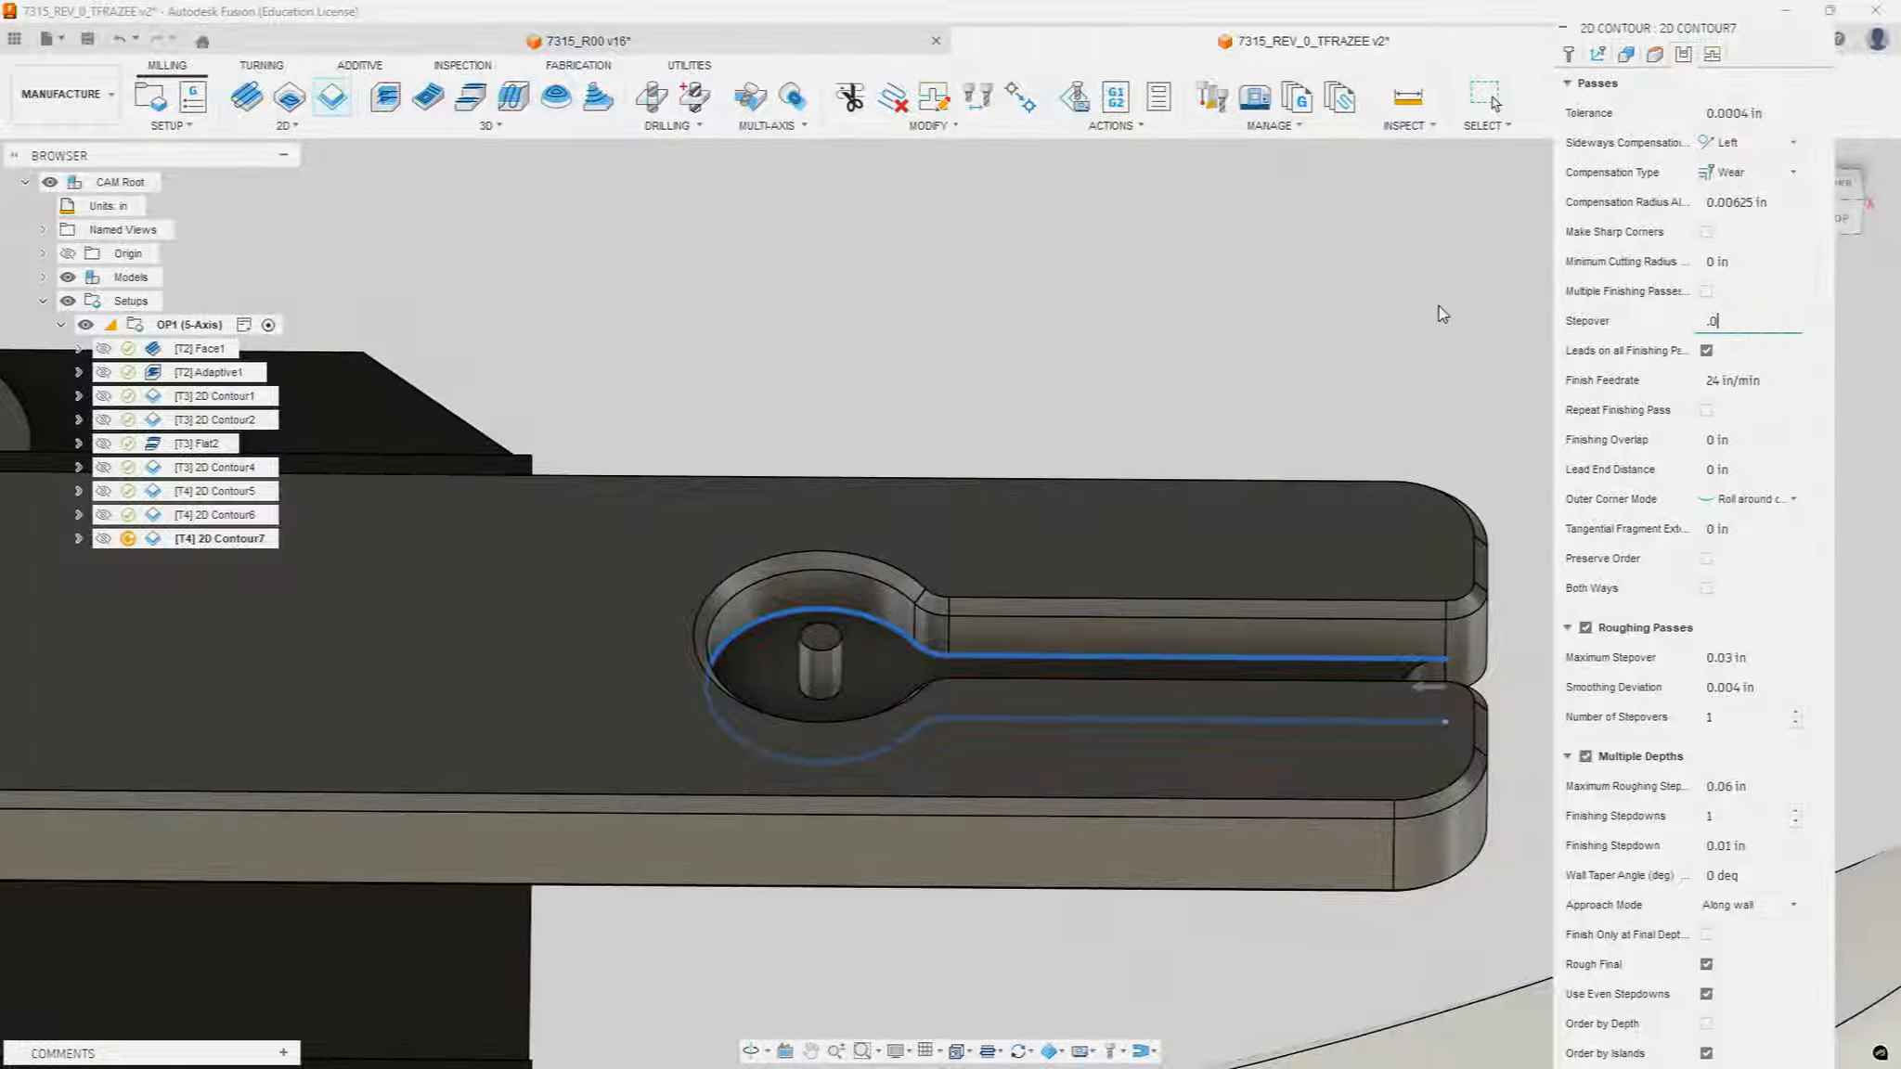
pyautogui.write('05')
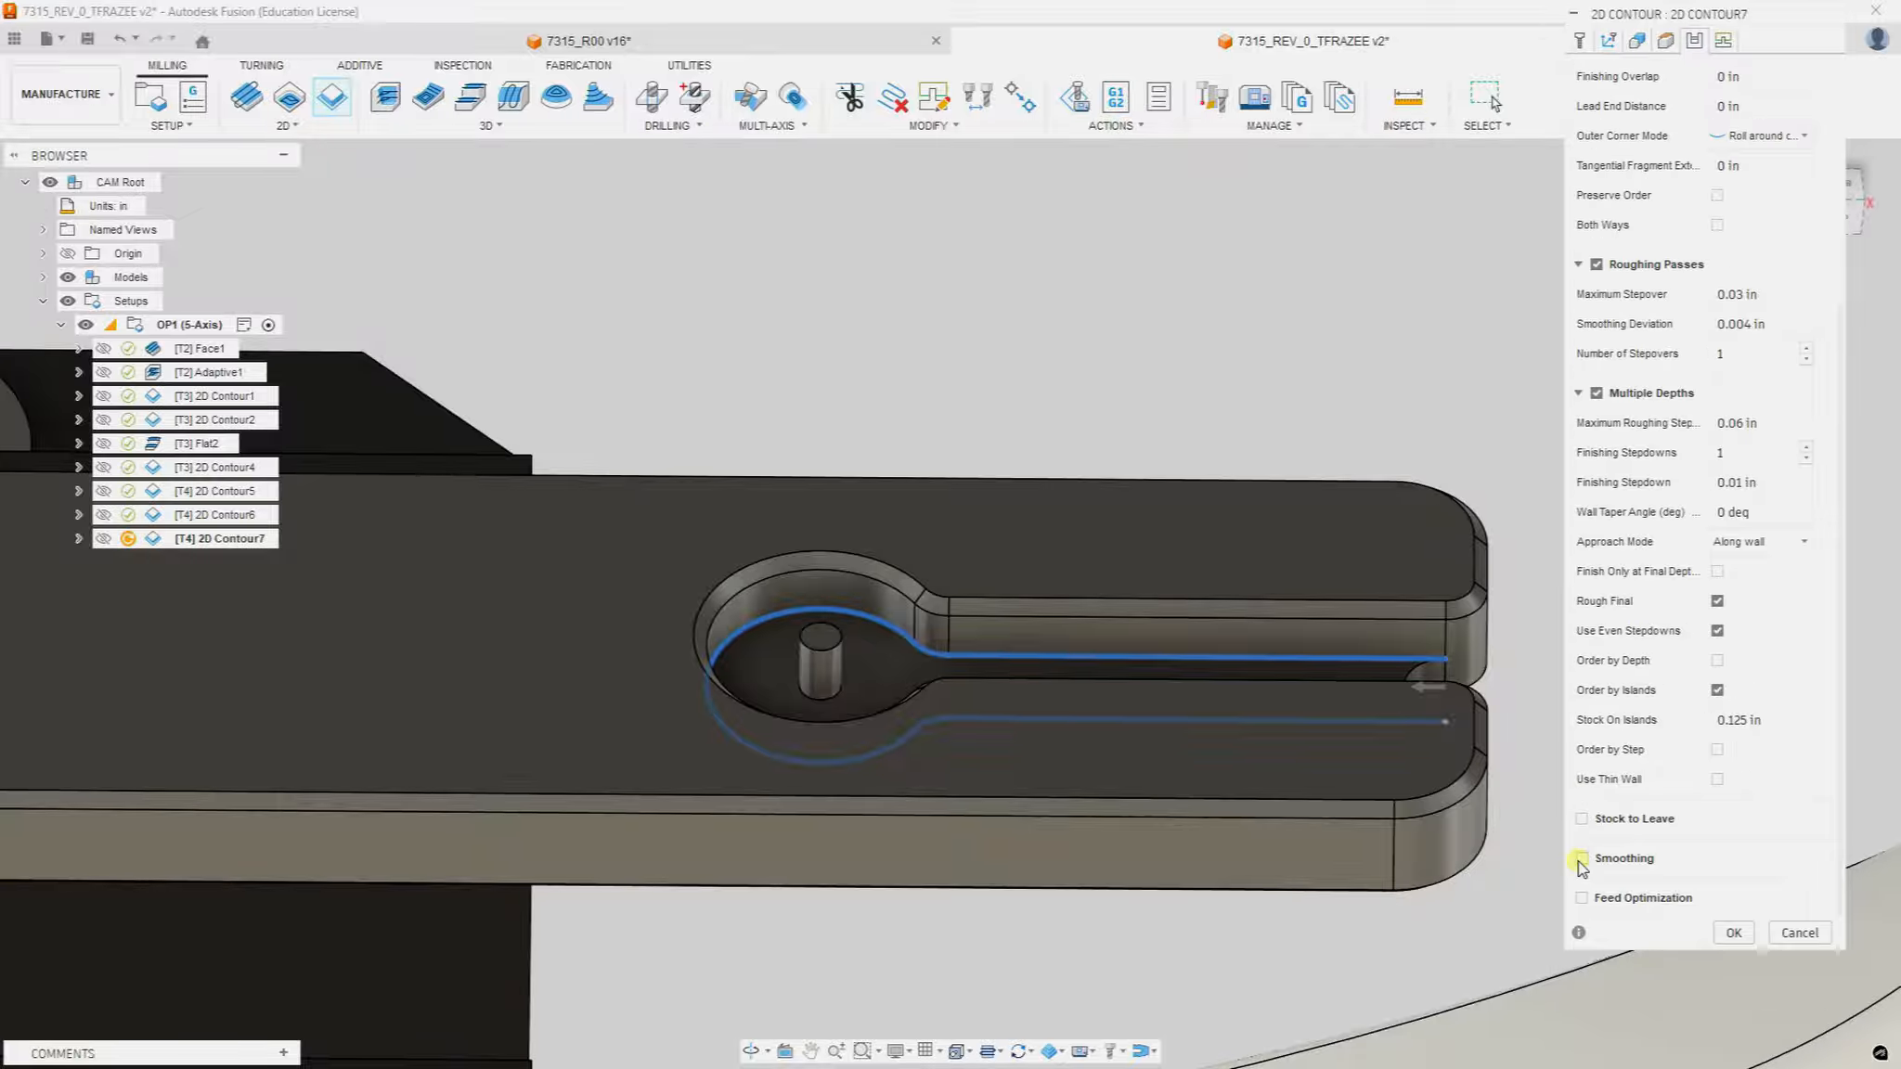
pyautogui.click(1578, 861)
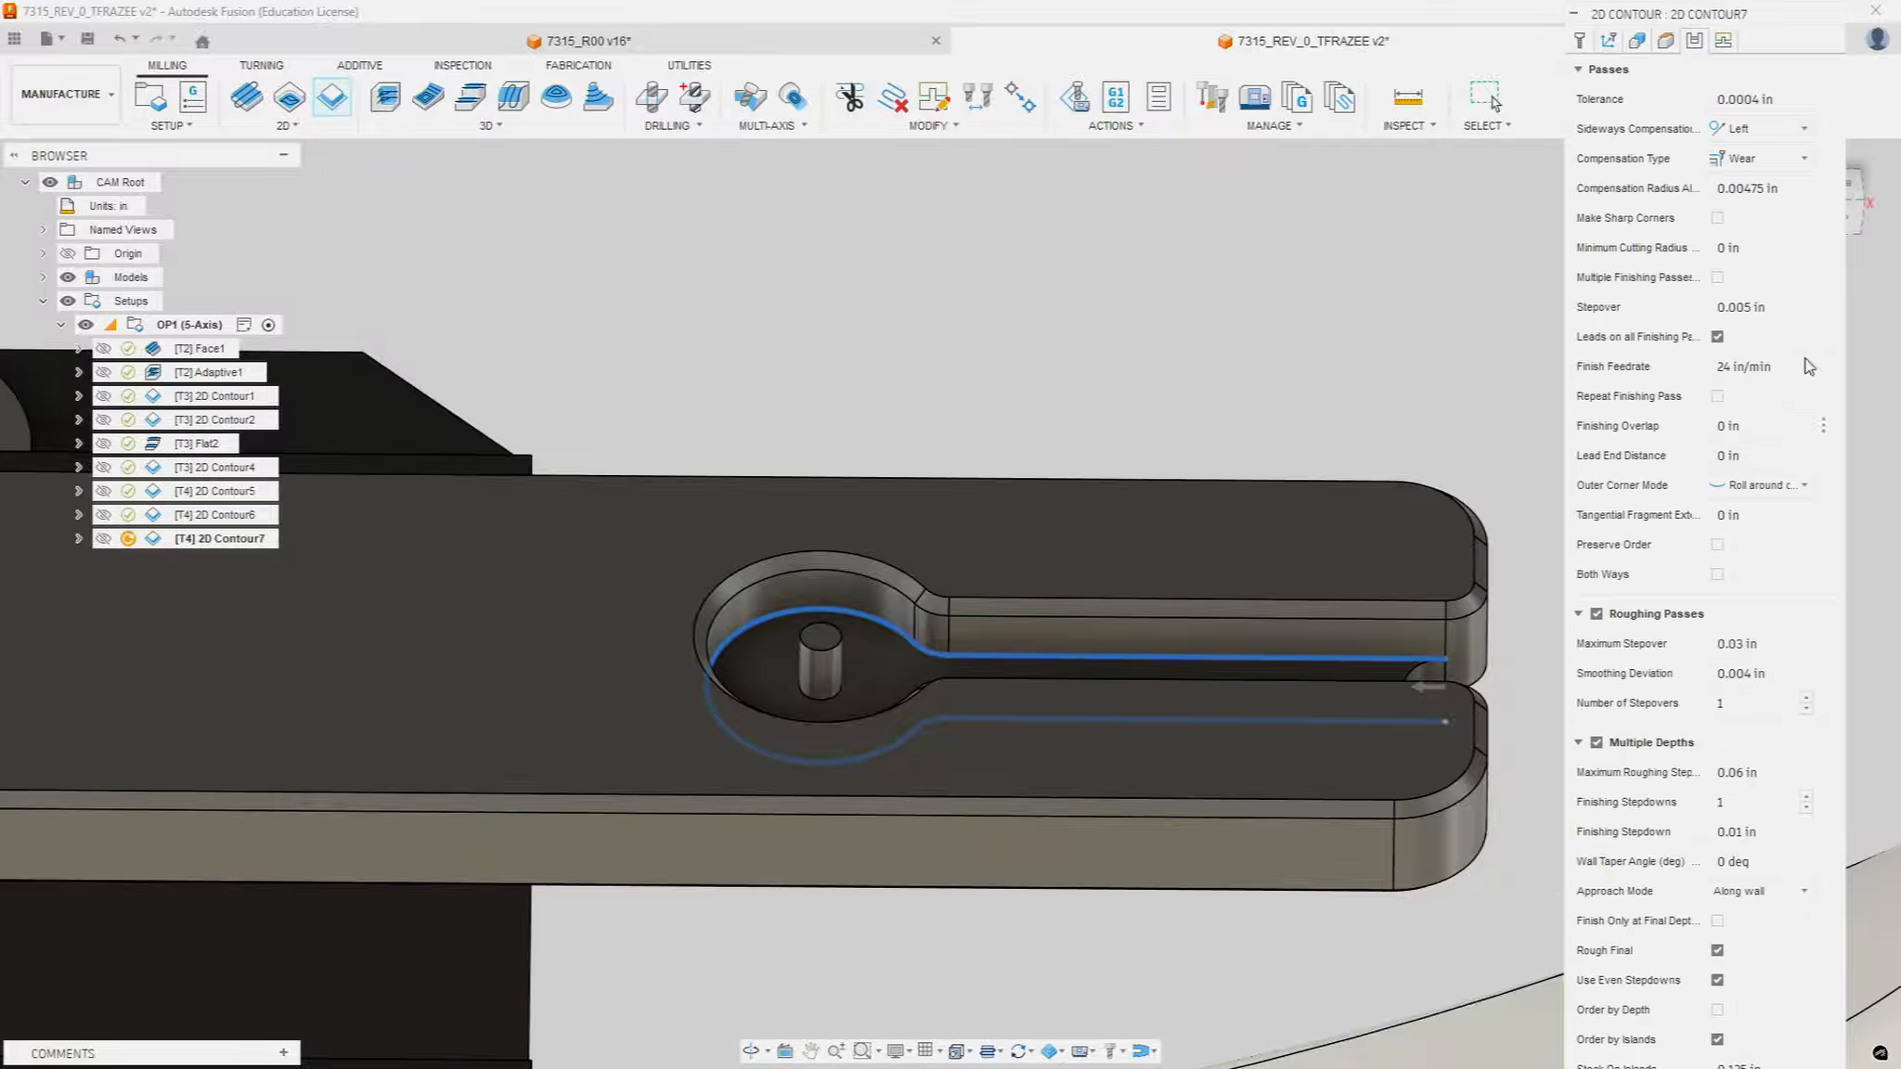
# Step: Set the lead-in sweep angle to 0 deg, linear lead-in distance to 0.25 in and vertical lead-in radius to 0, and generate the toolpath
pyautogui.click(1723, 41)
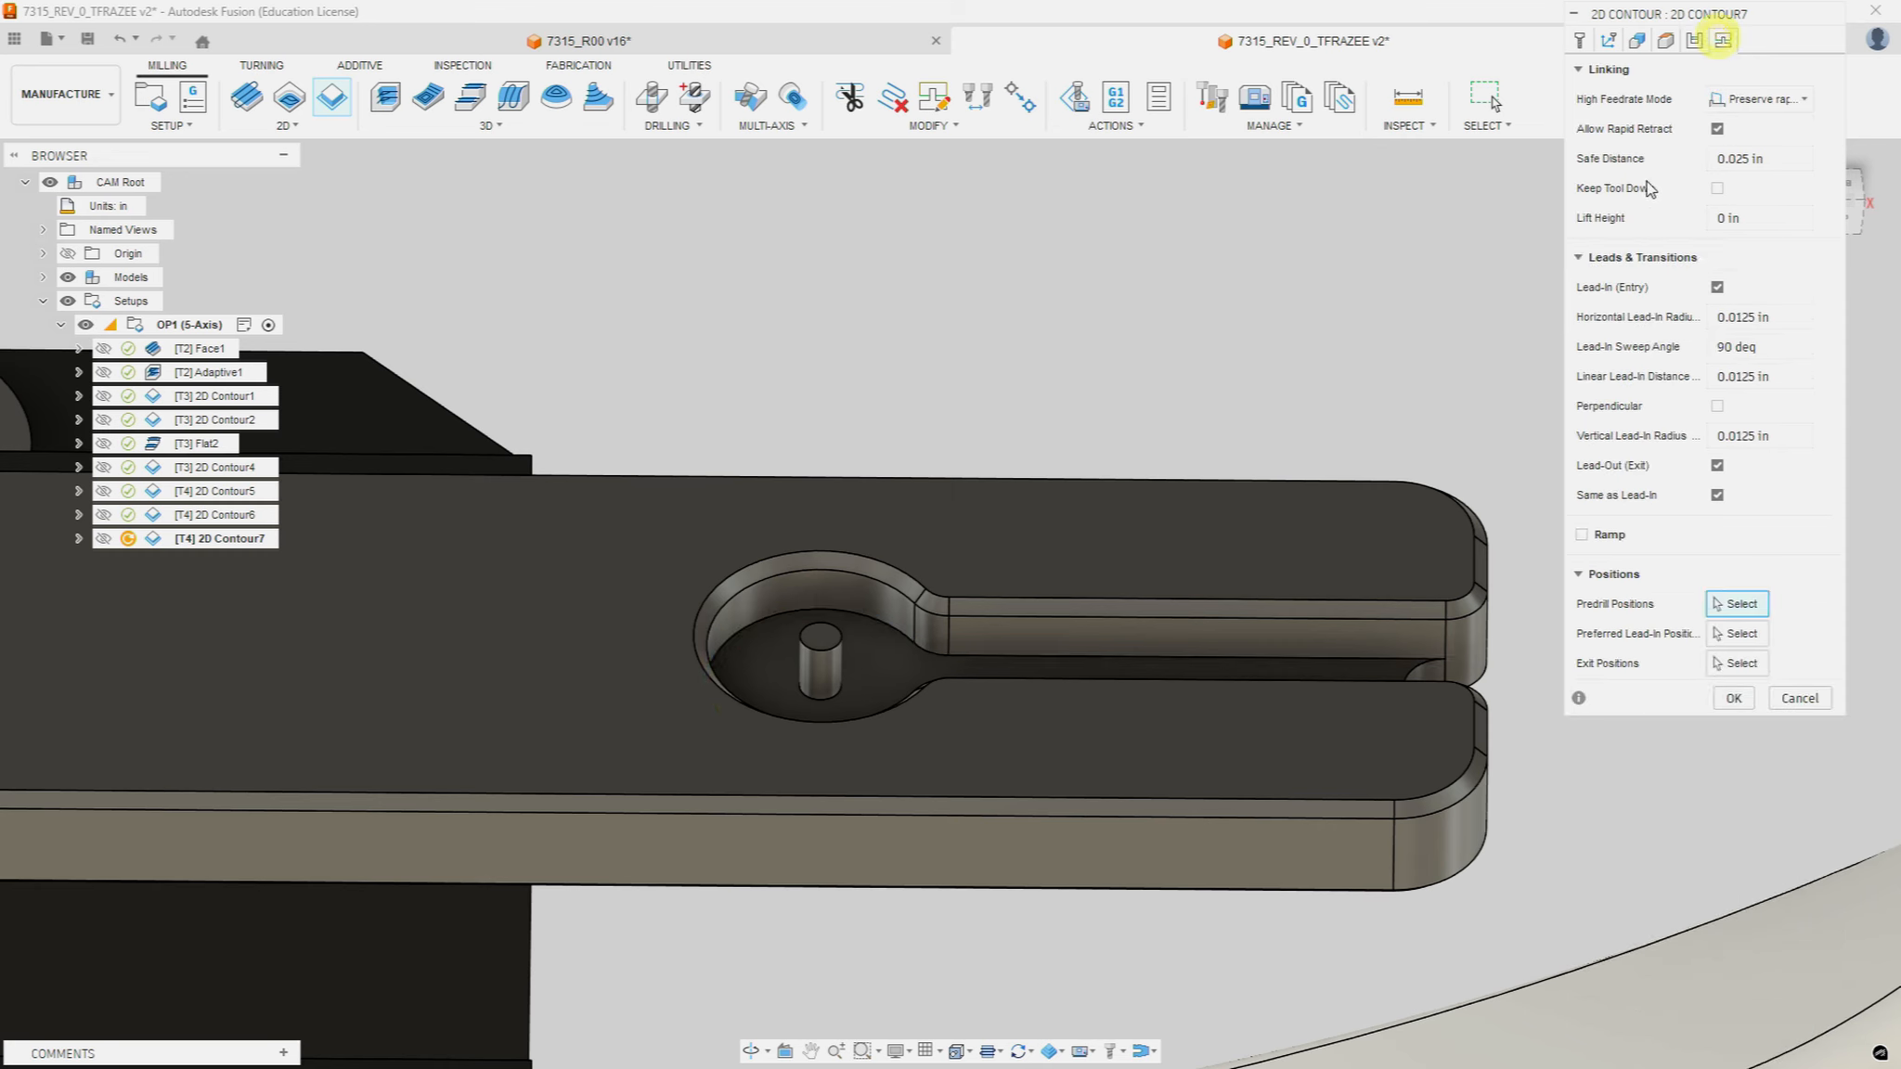
pyautogui.click(1745, 346)
pyautogui.write('0')
pyautogui.press('Tab')
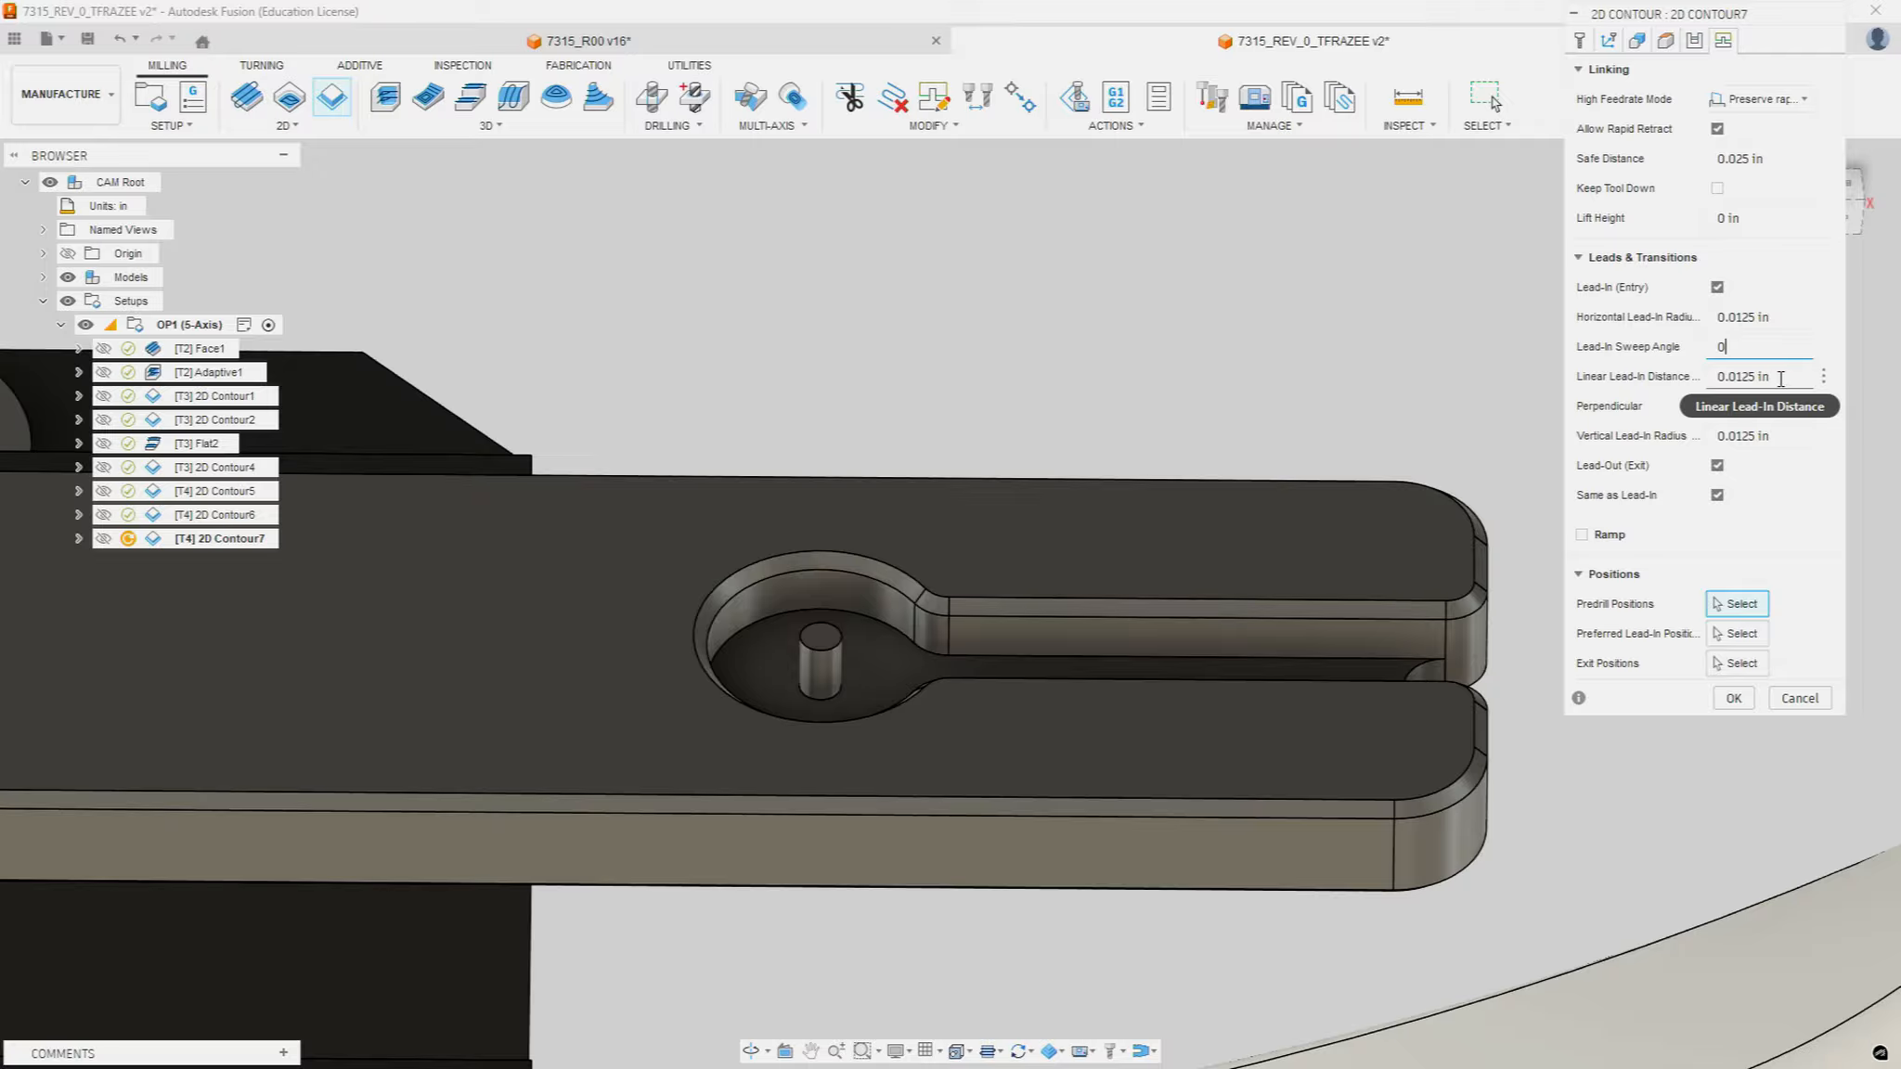
pyautogui.moveTo(1606, 385)
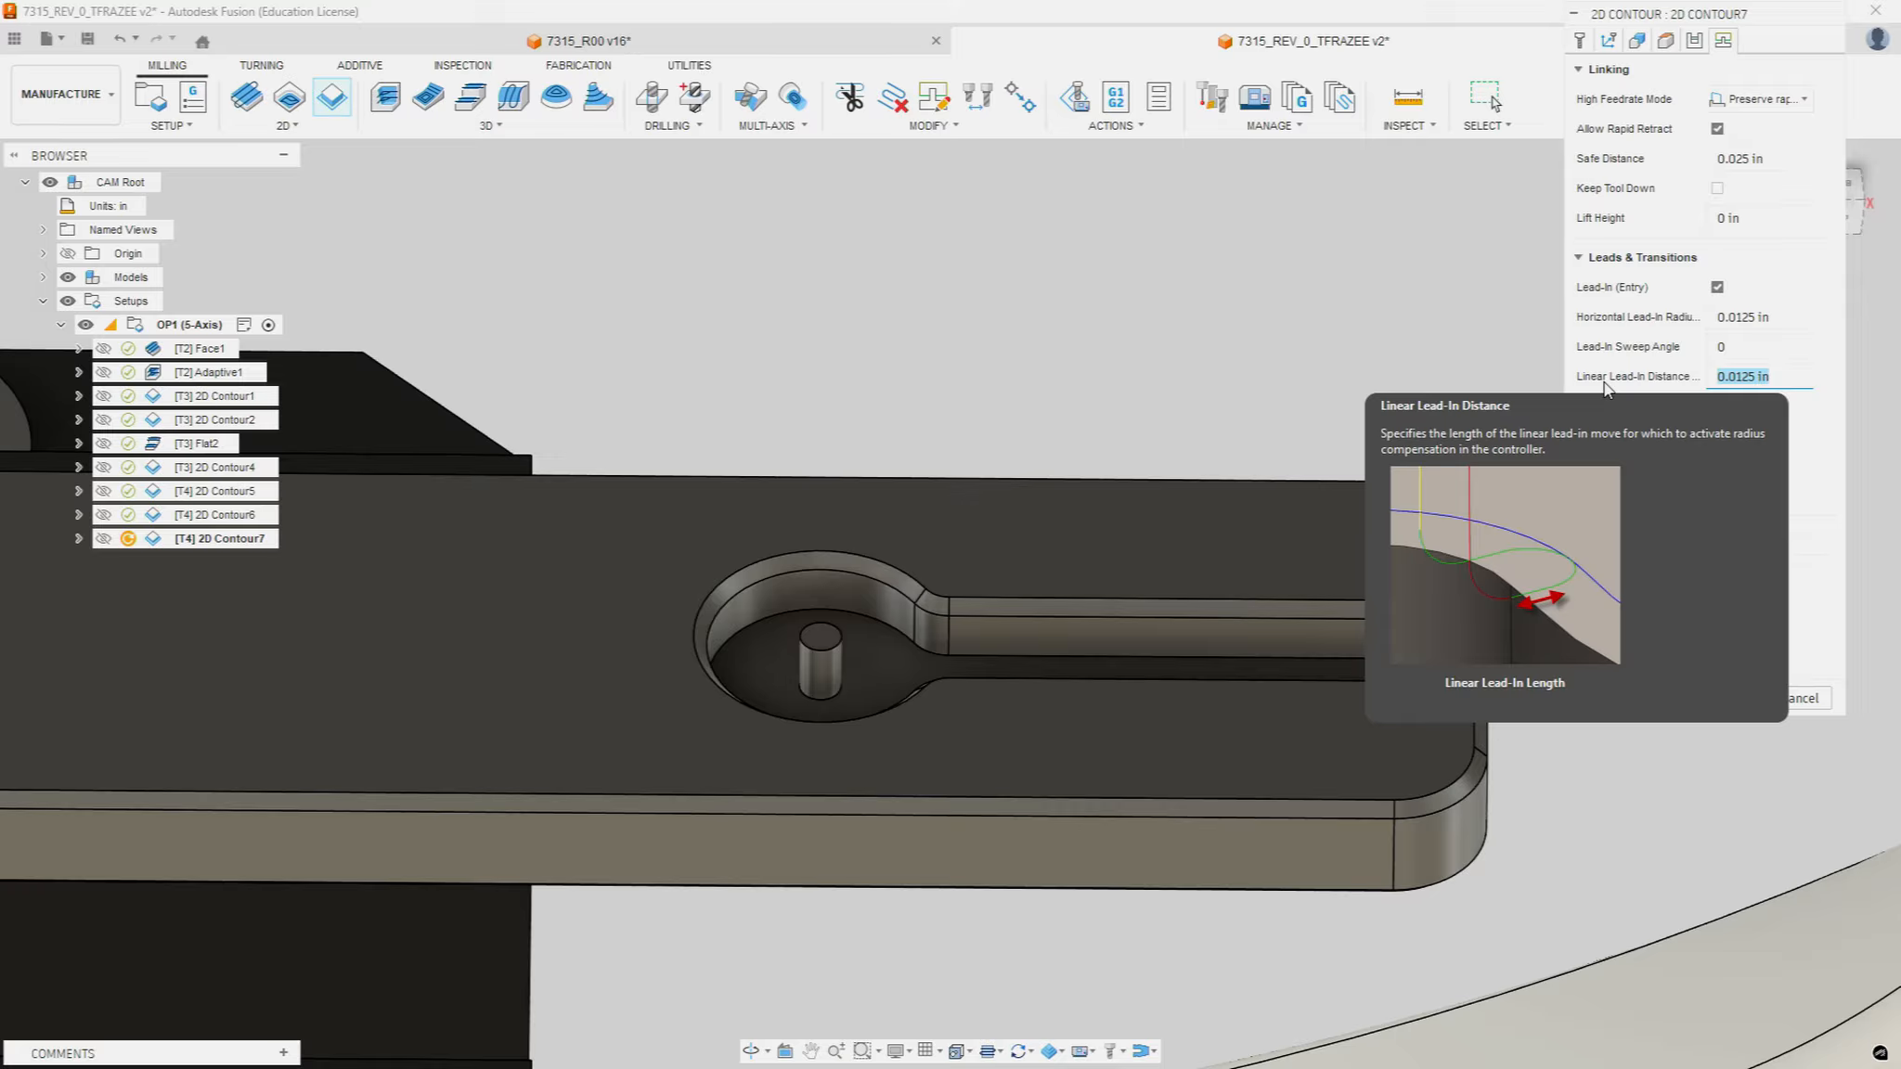
pyautogui.write('.25')
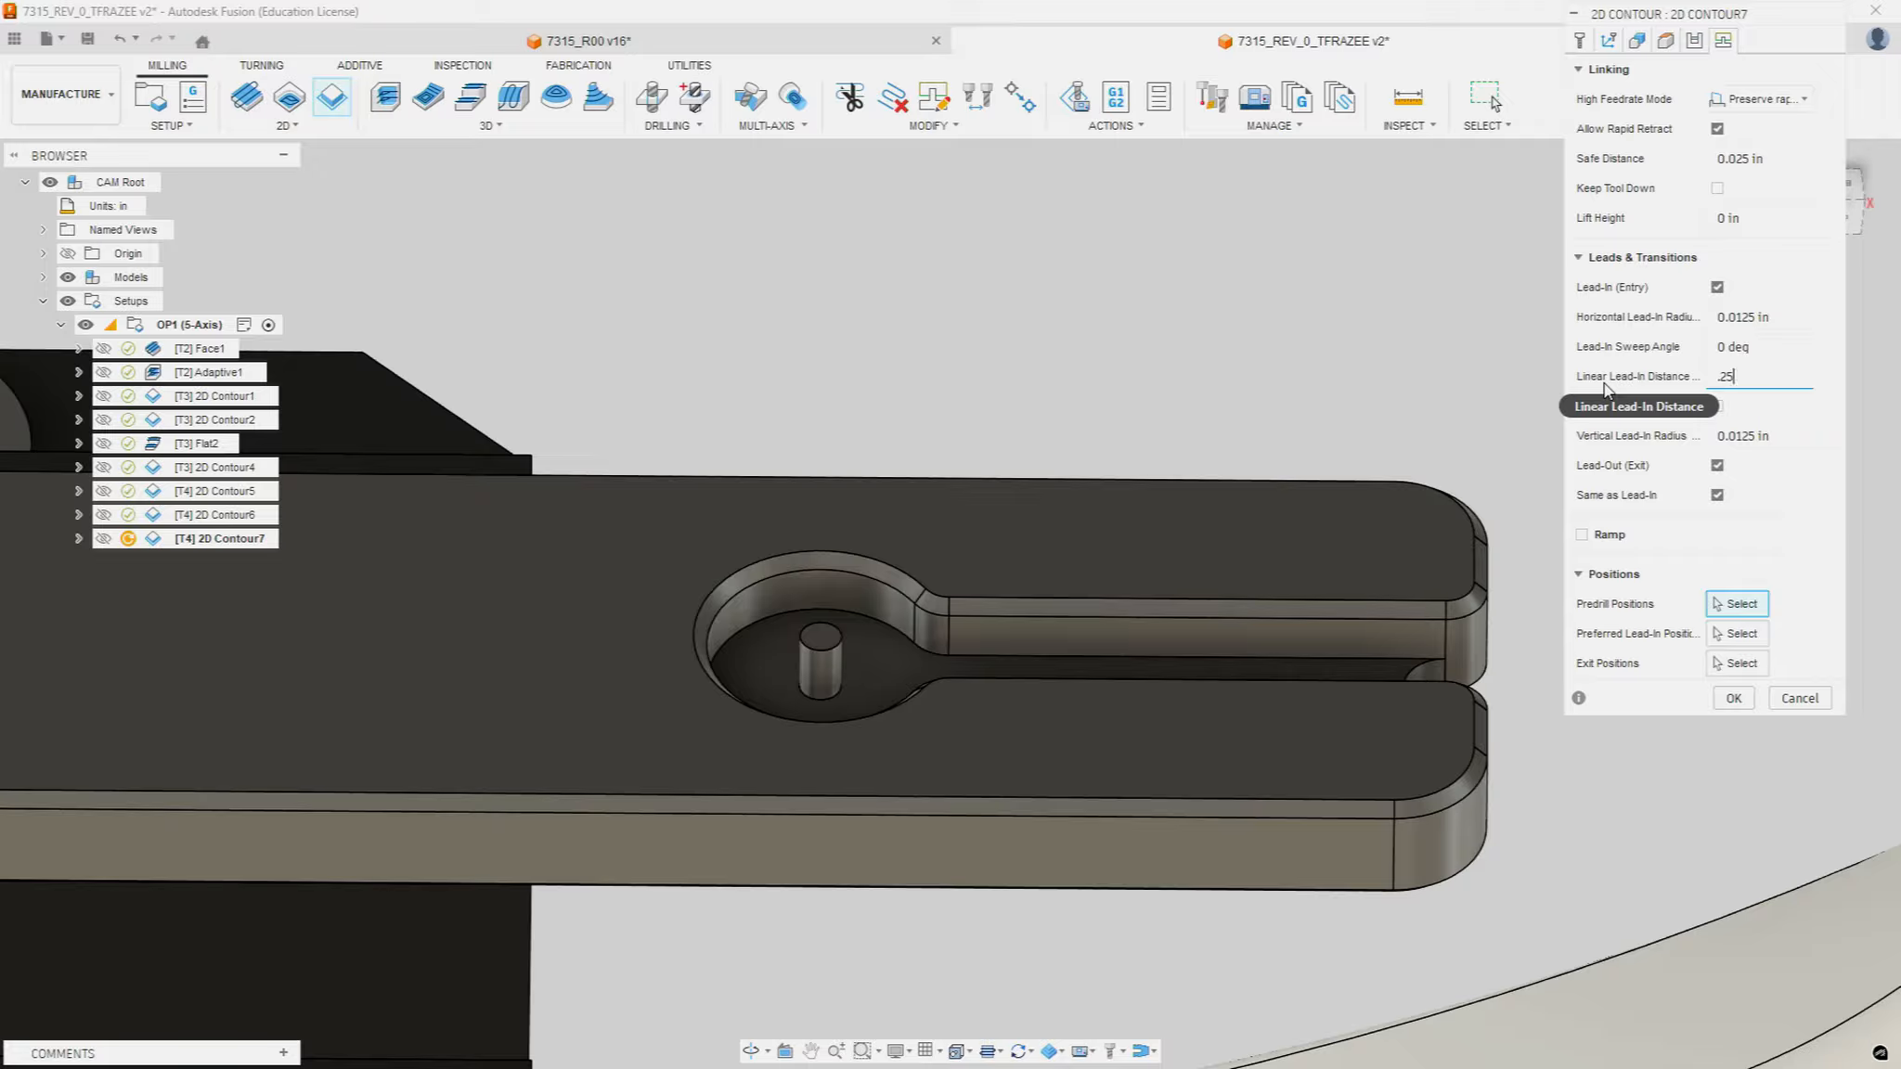
pyautogui.press('Tab')
pyautogui.write('0')
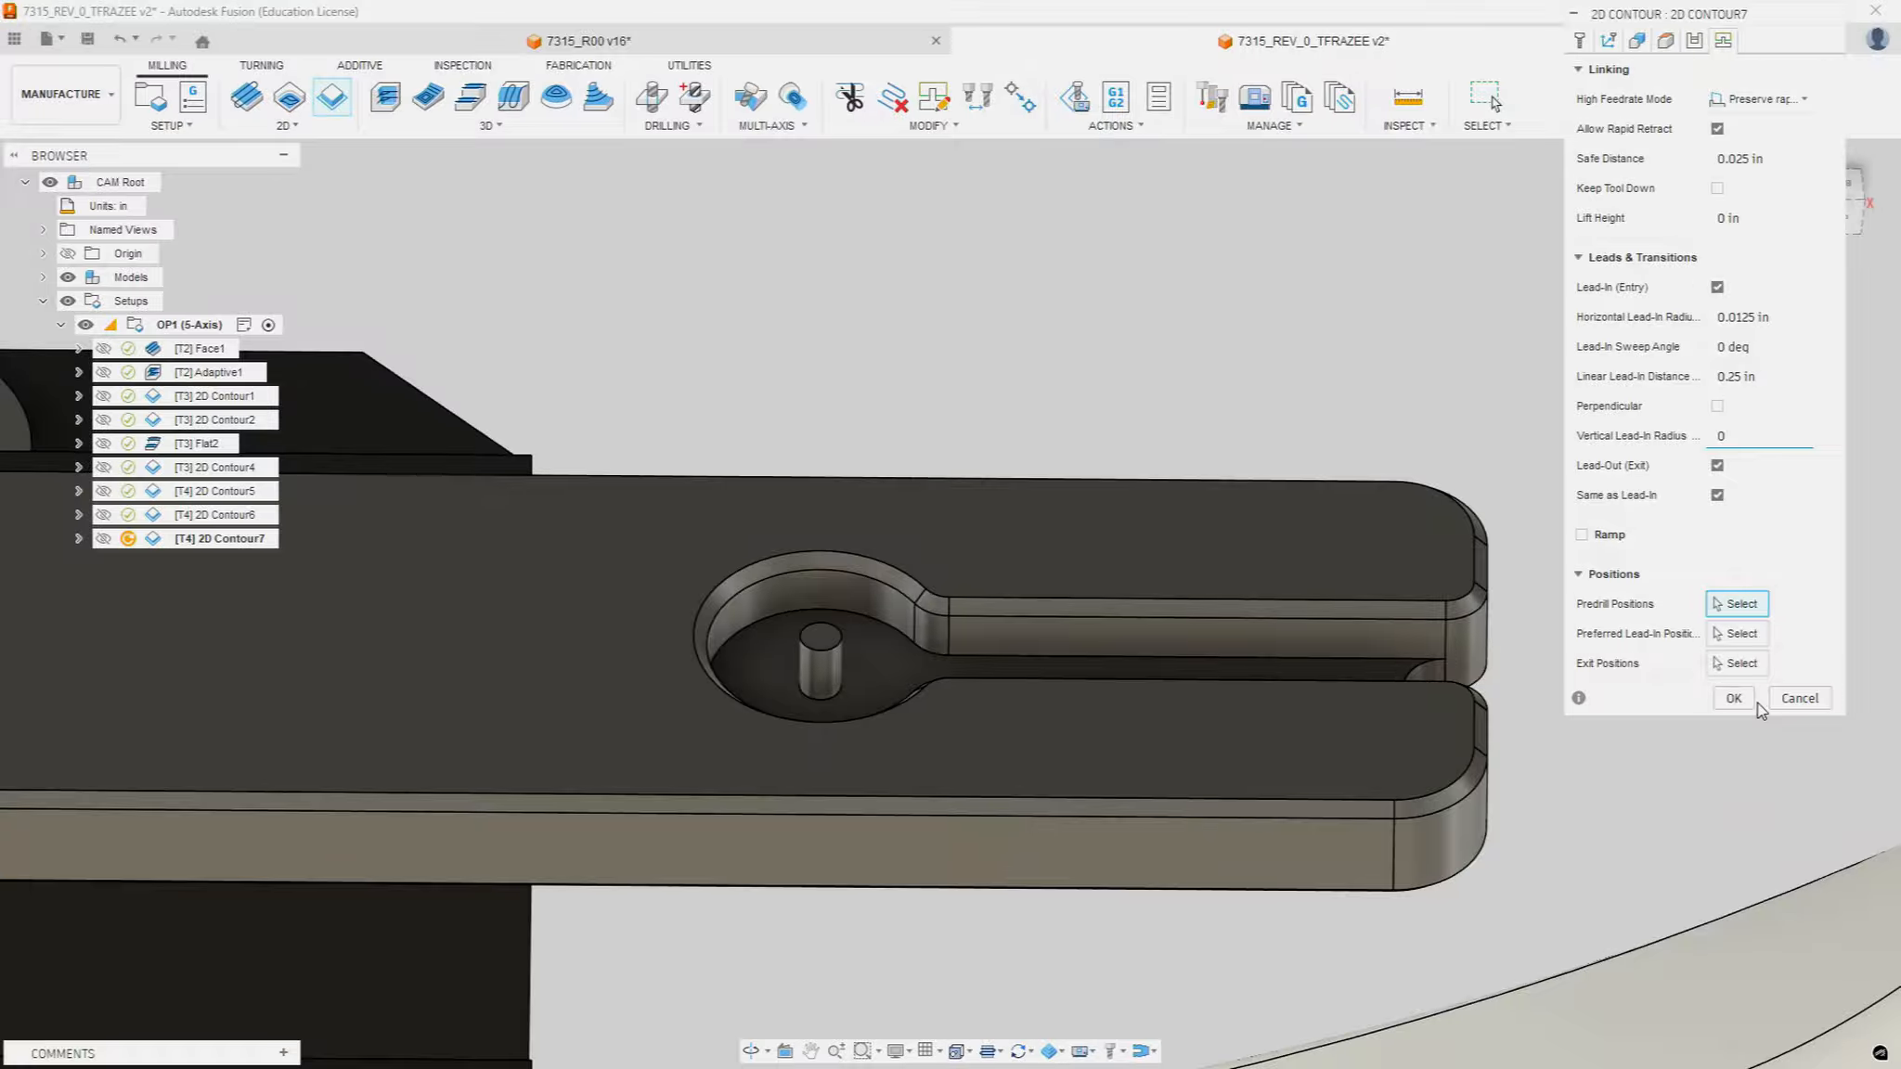
pyautogui.click(1733, 698)
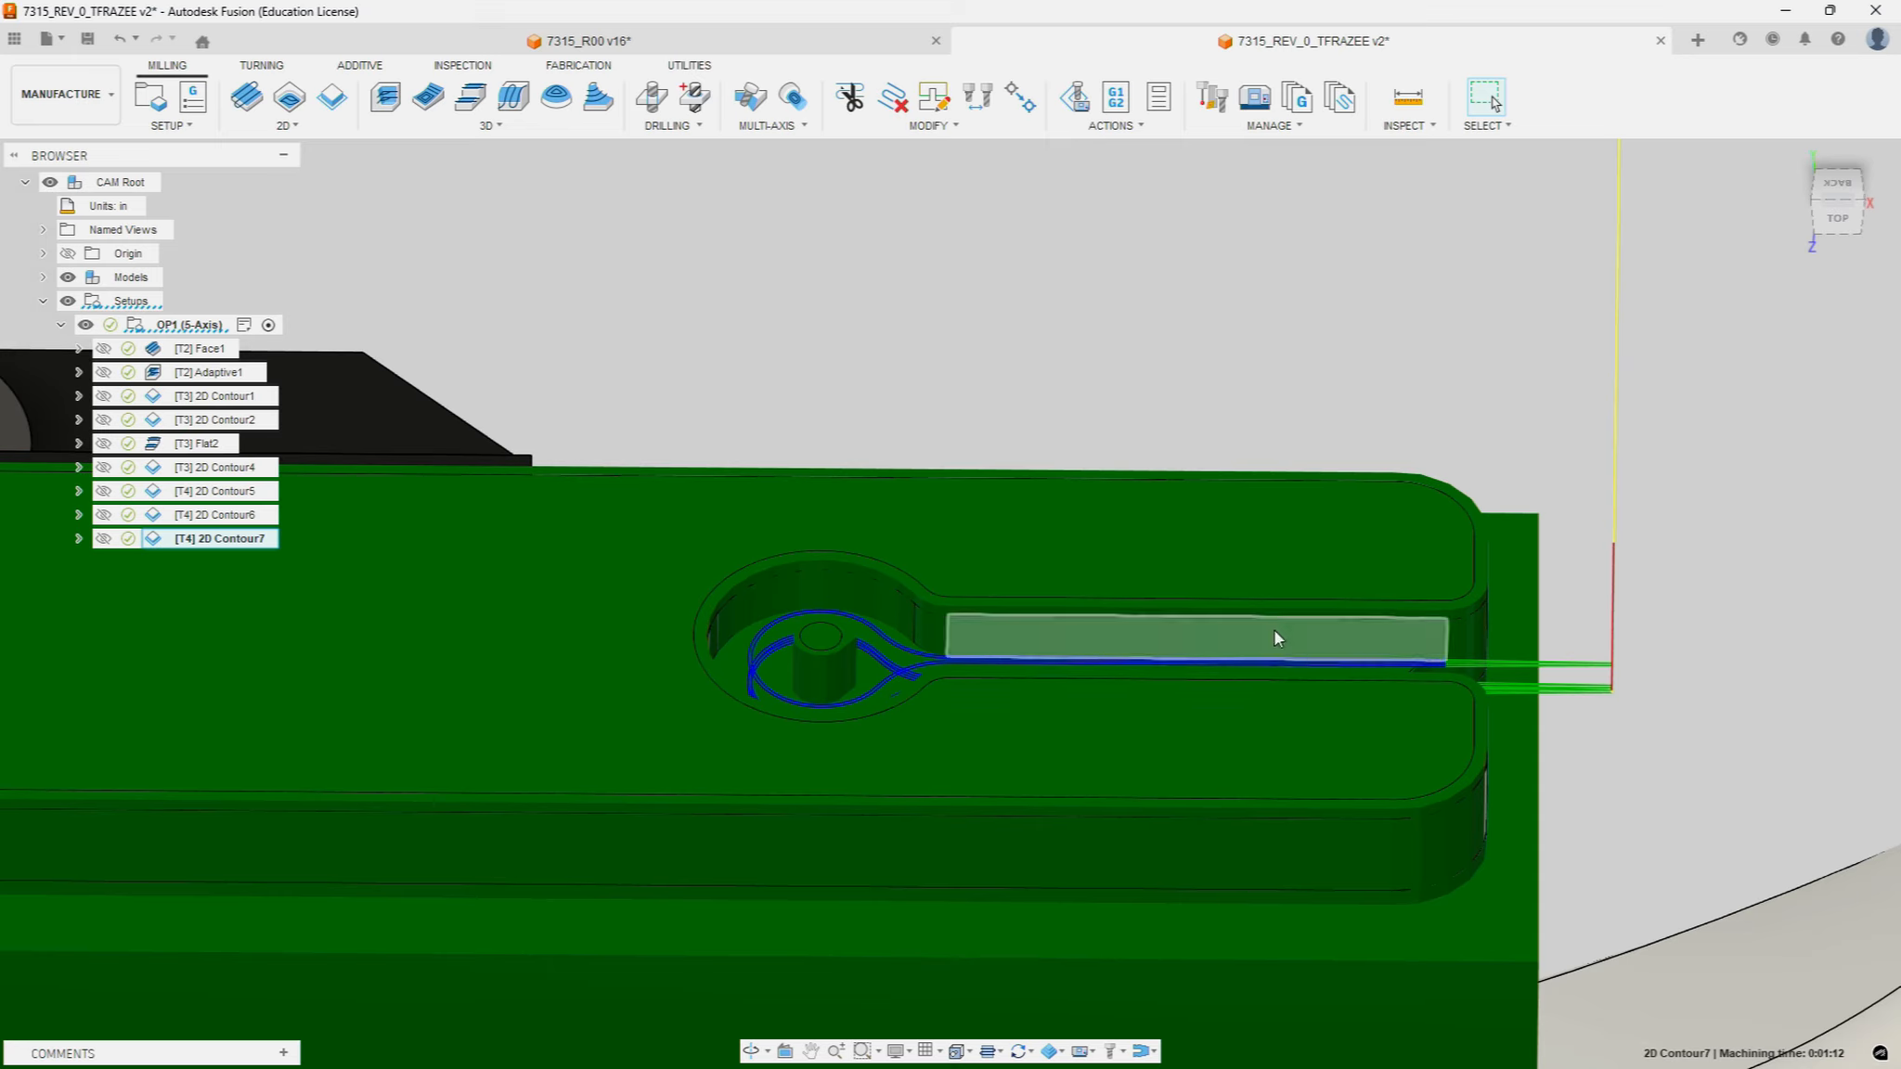
pyautogui.scroll(5, 808, 650)
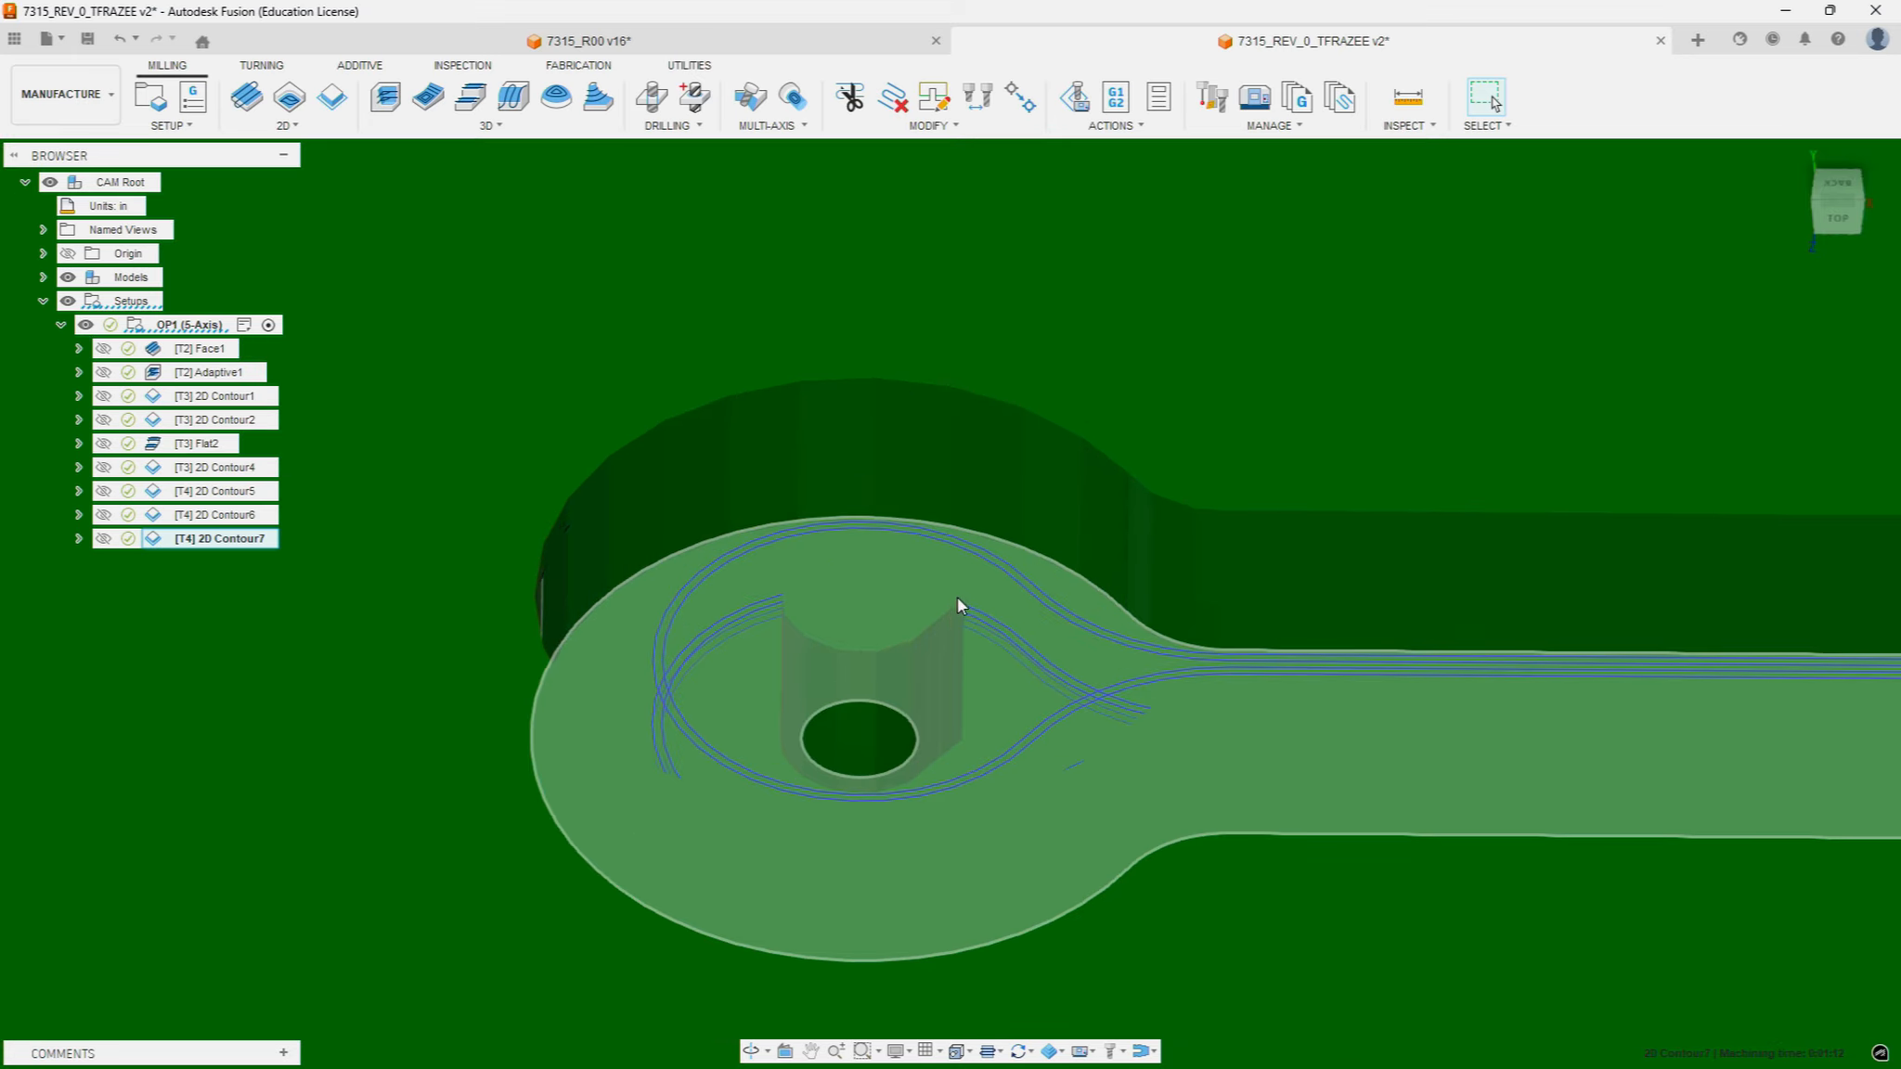
pyautogui.scroll(-5, 946, 645)
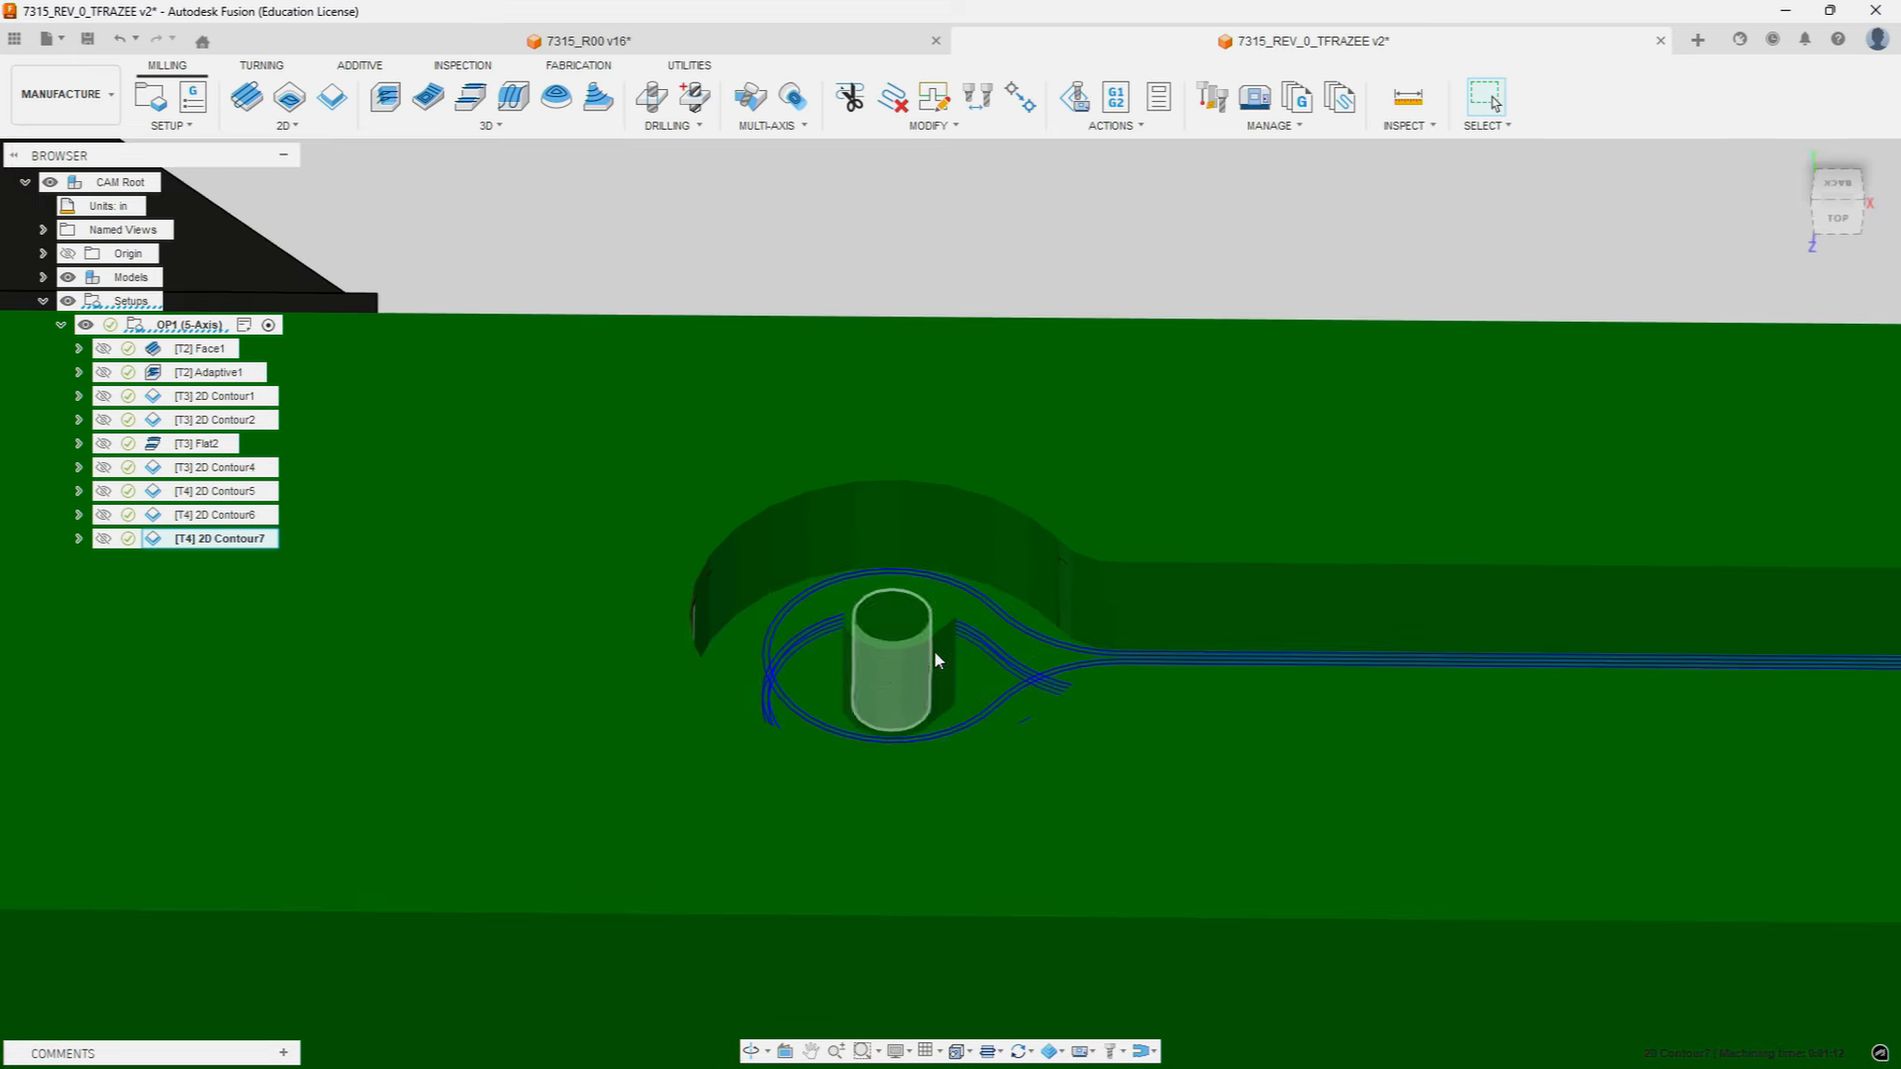
# Step: Duplicate the 2D Contour7 operation that machines the keyhole slot
pyautogui.scroll(-6, 904, 614)
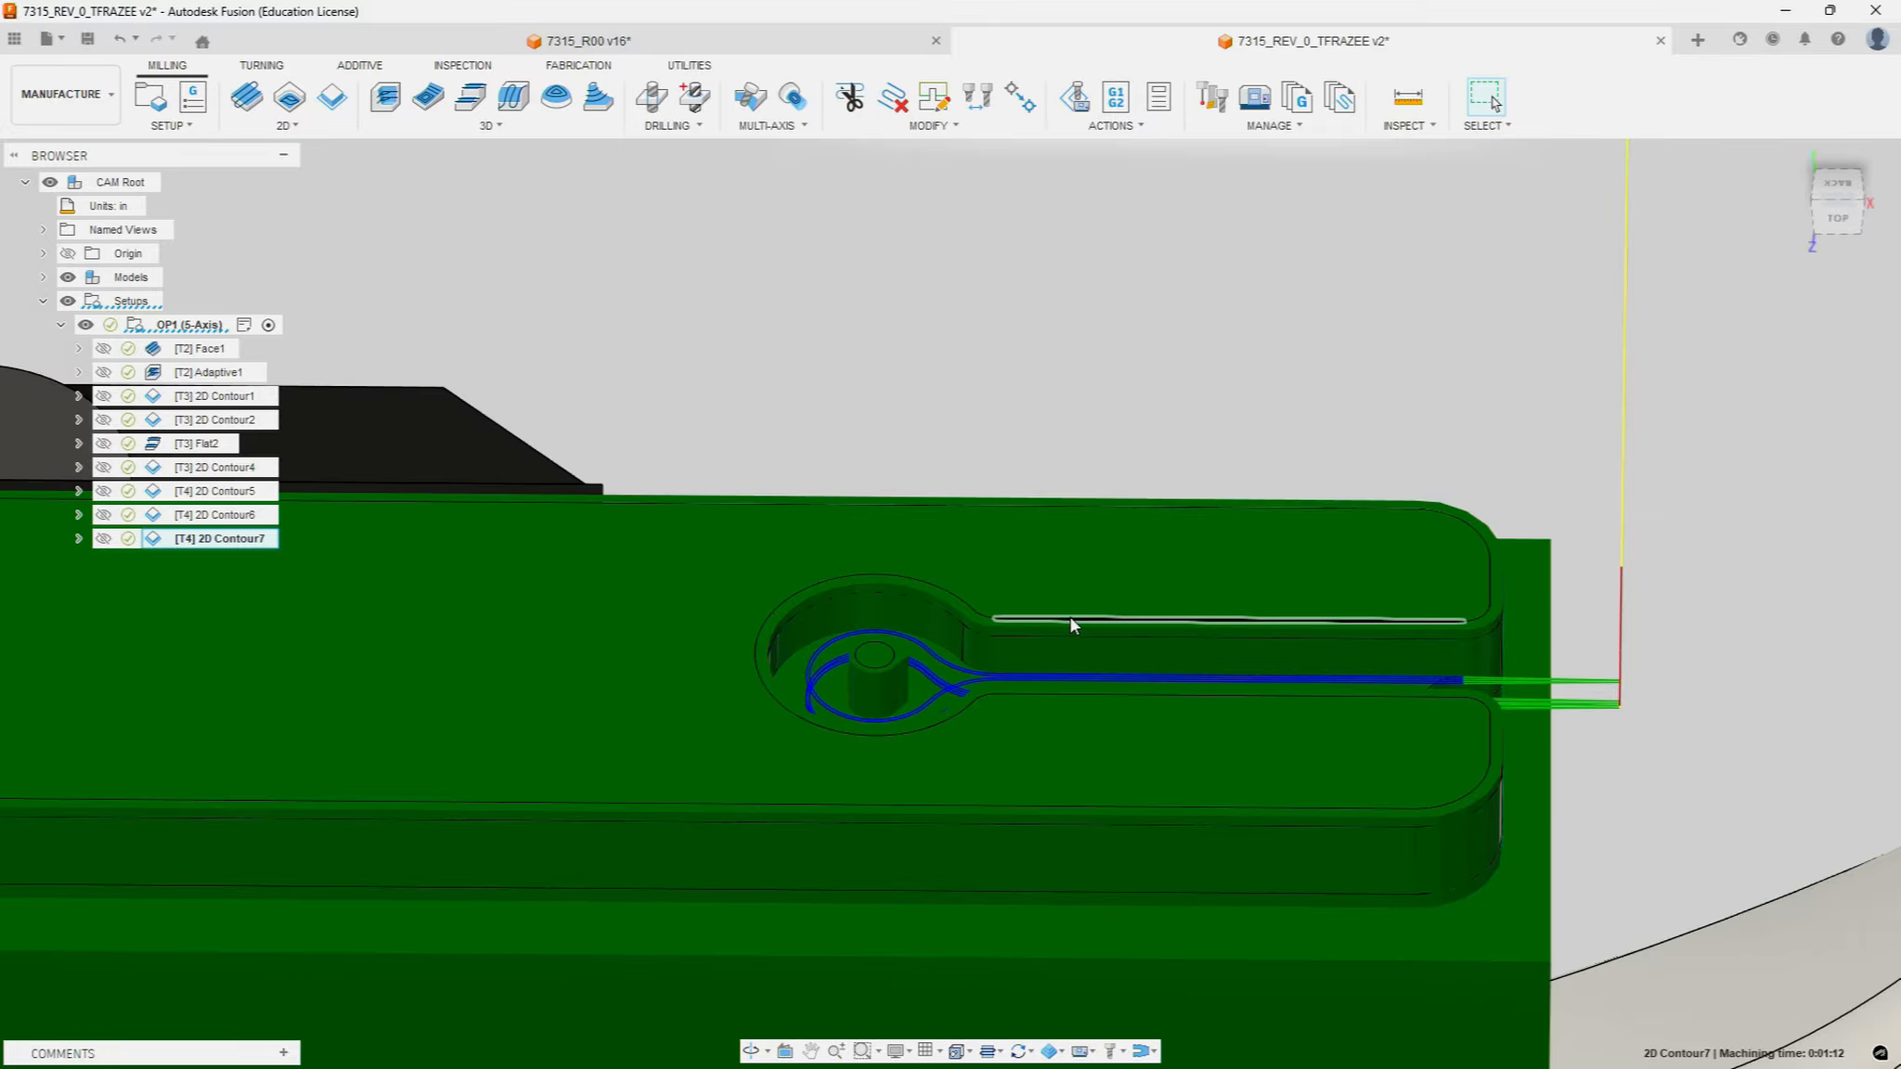
pyautogui.click(1107, 399)
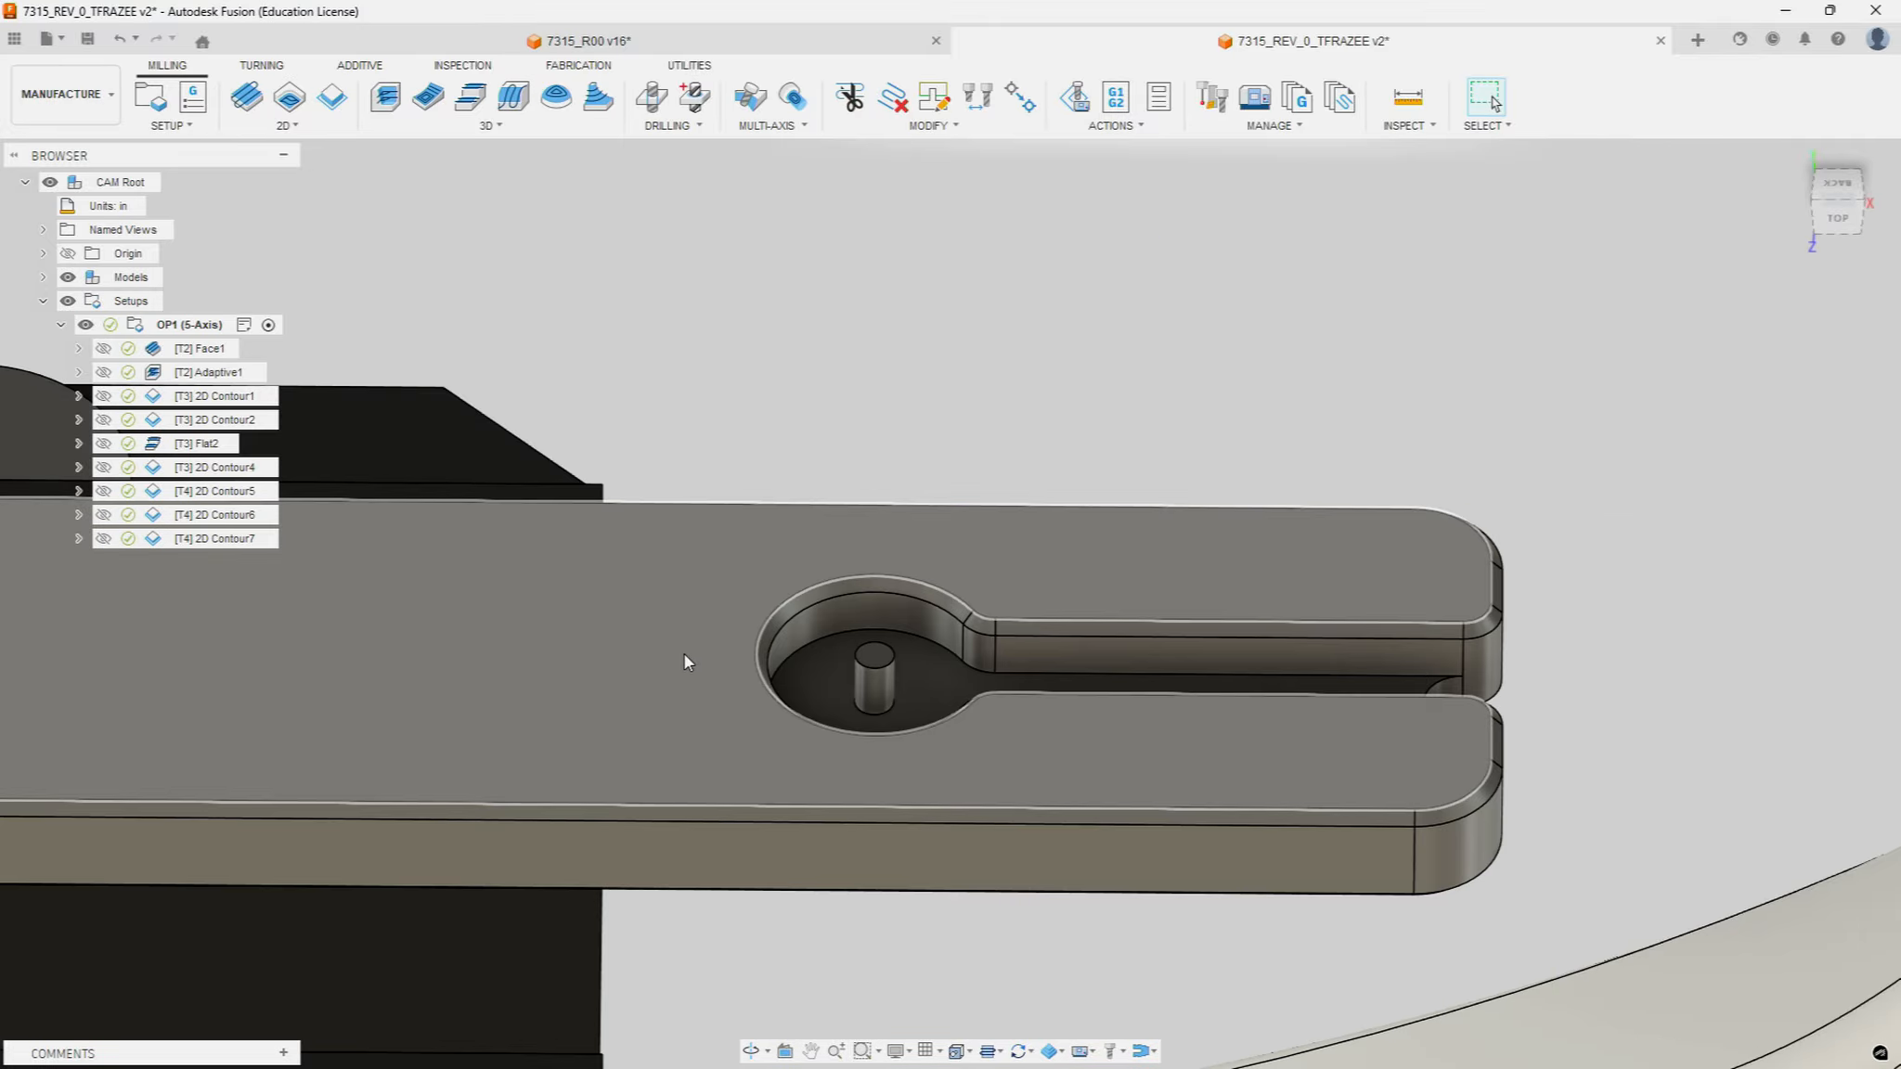
pyautogui.click(233, 540)
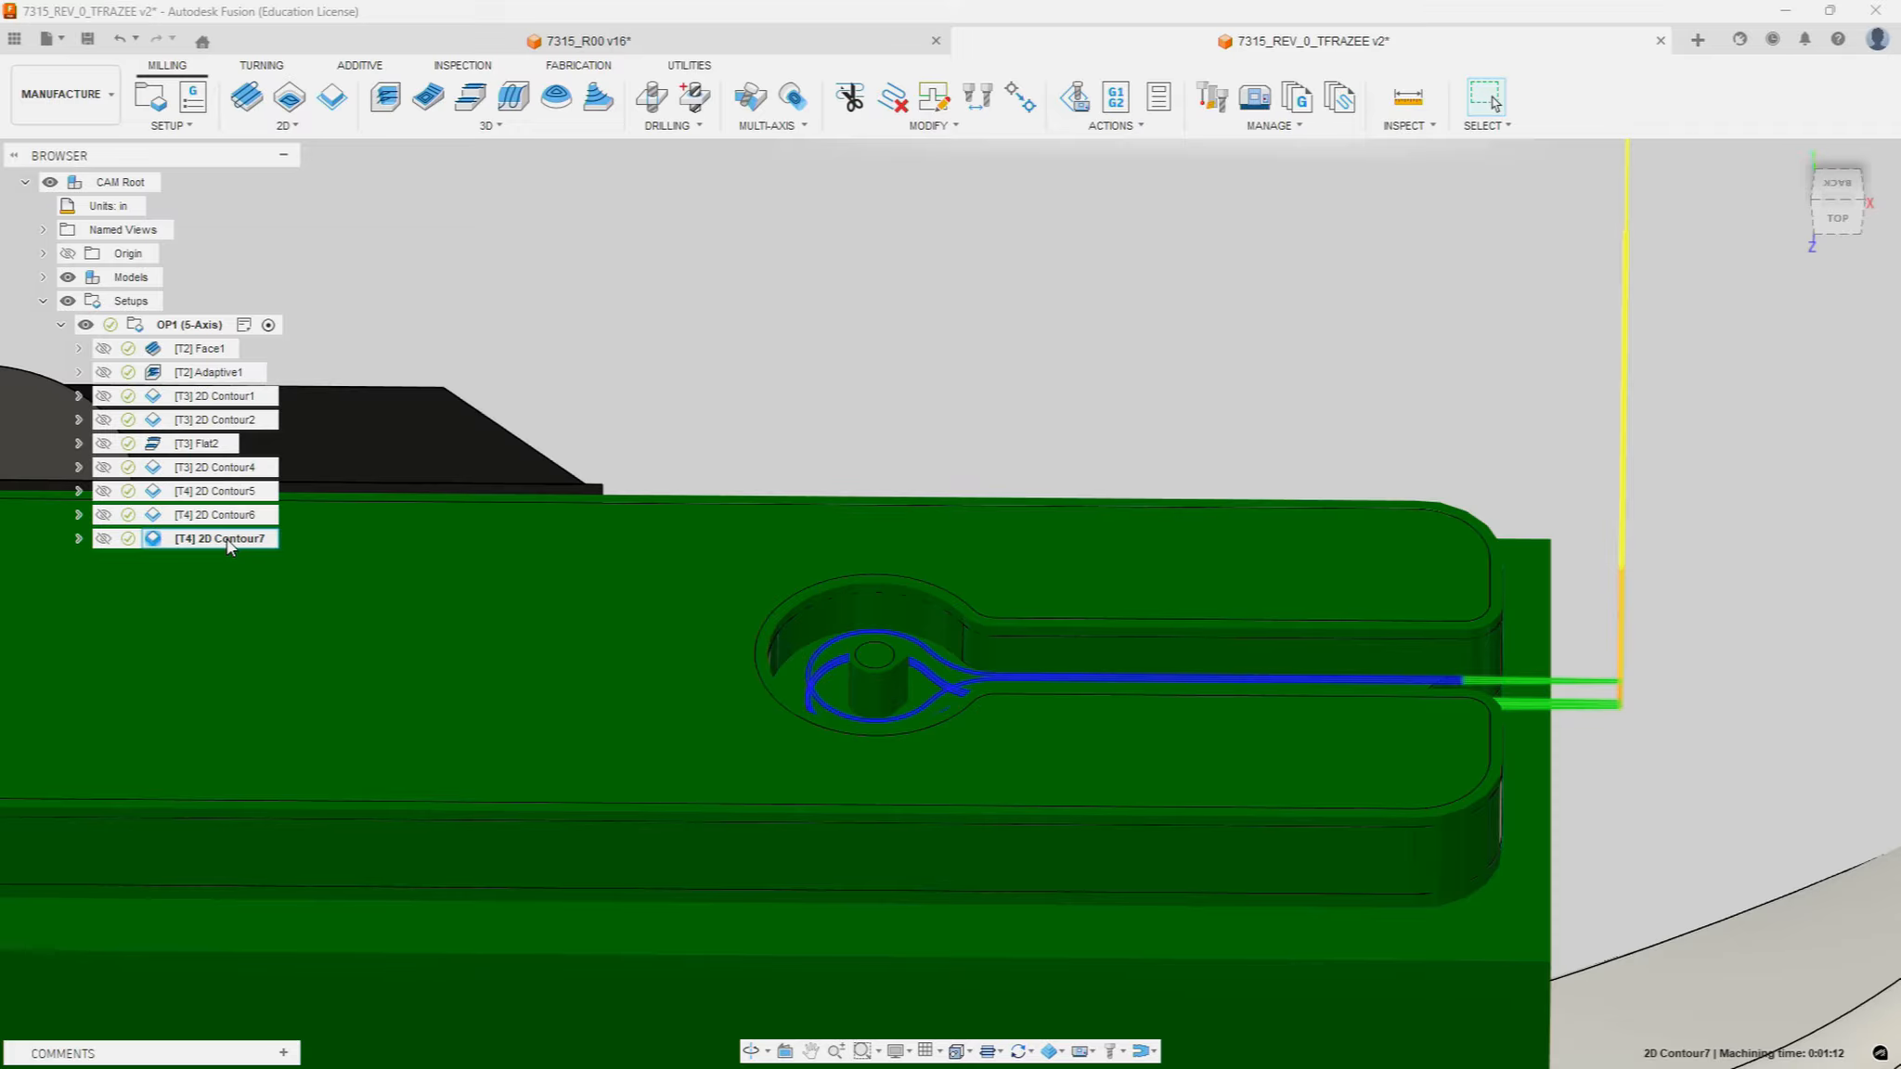
pyautogui.rightClick(226, 538)
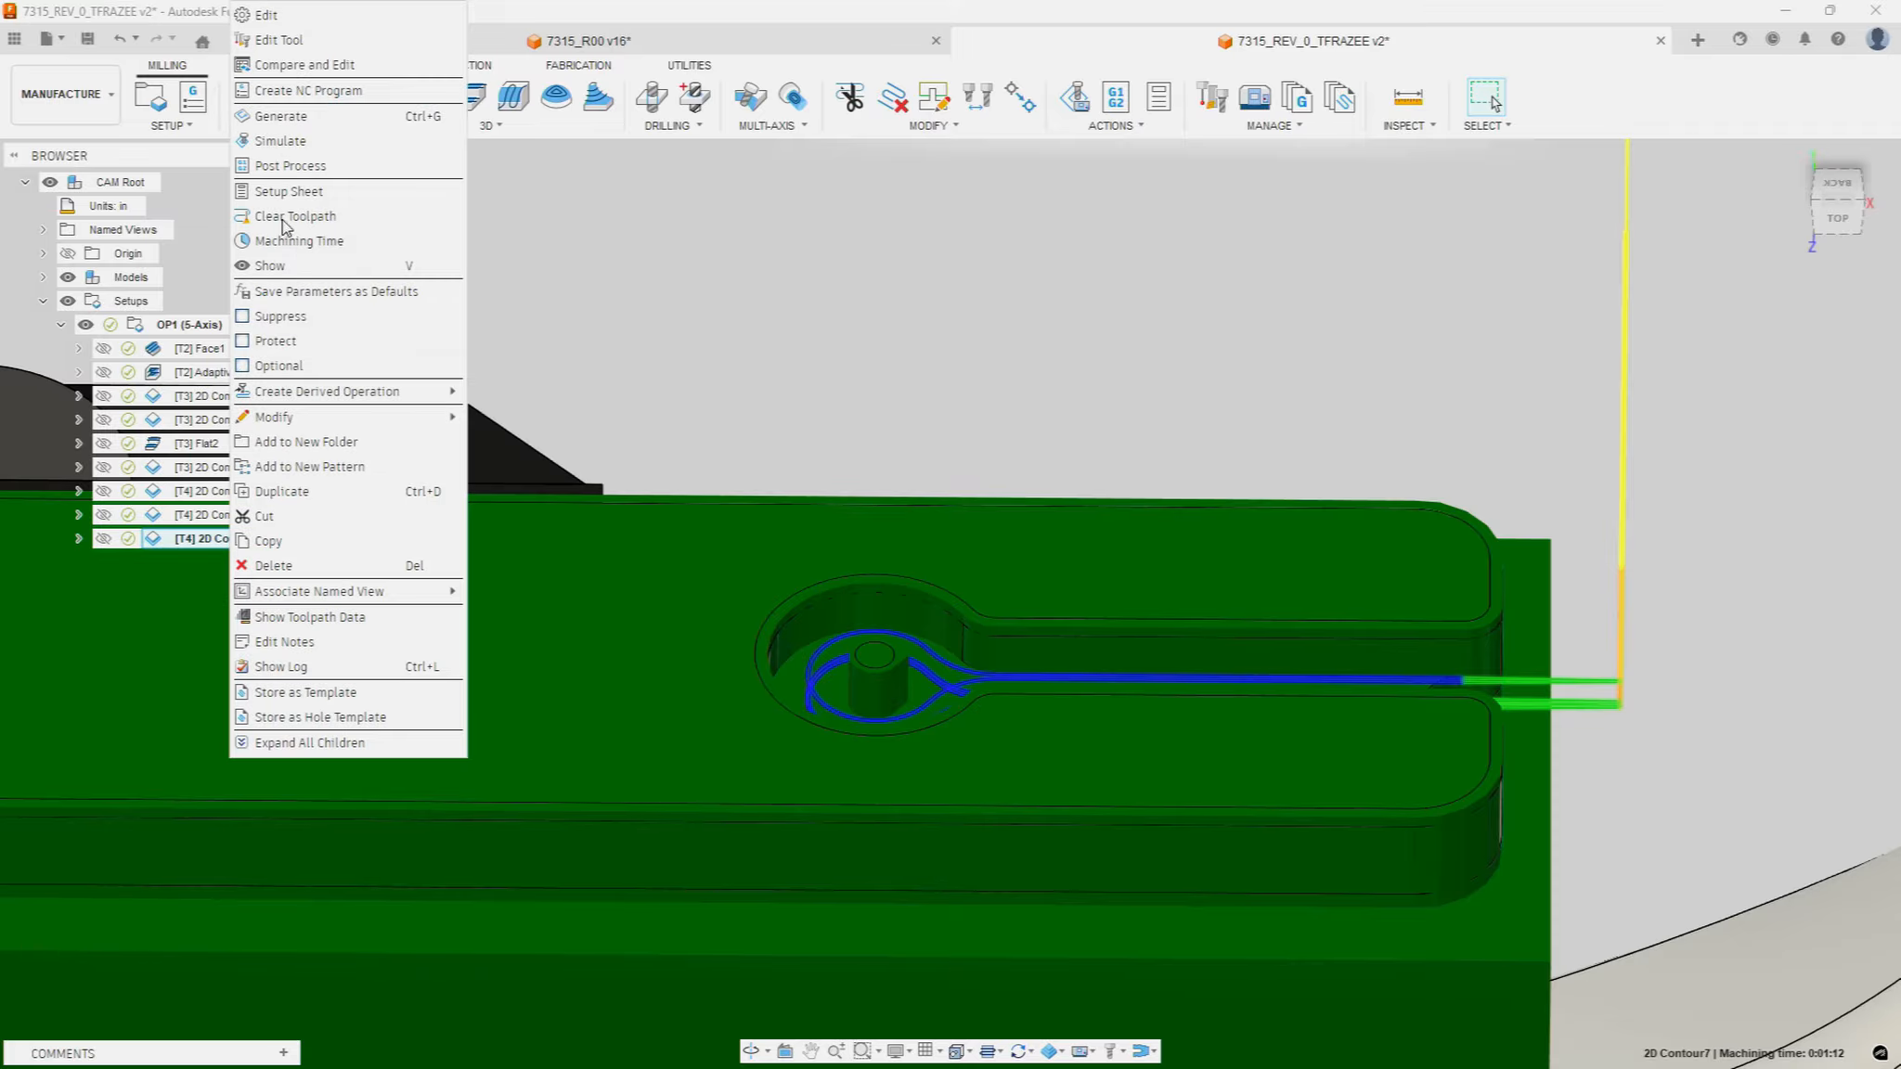
pyautogui.click(289, 492)
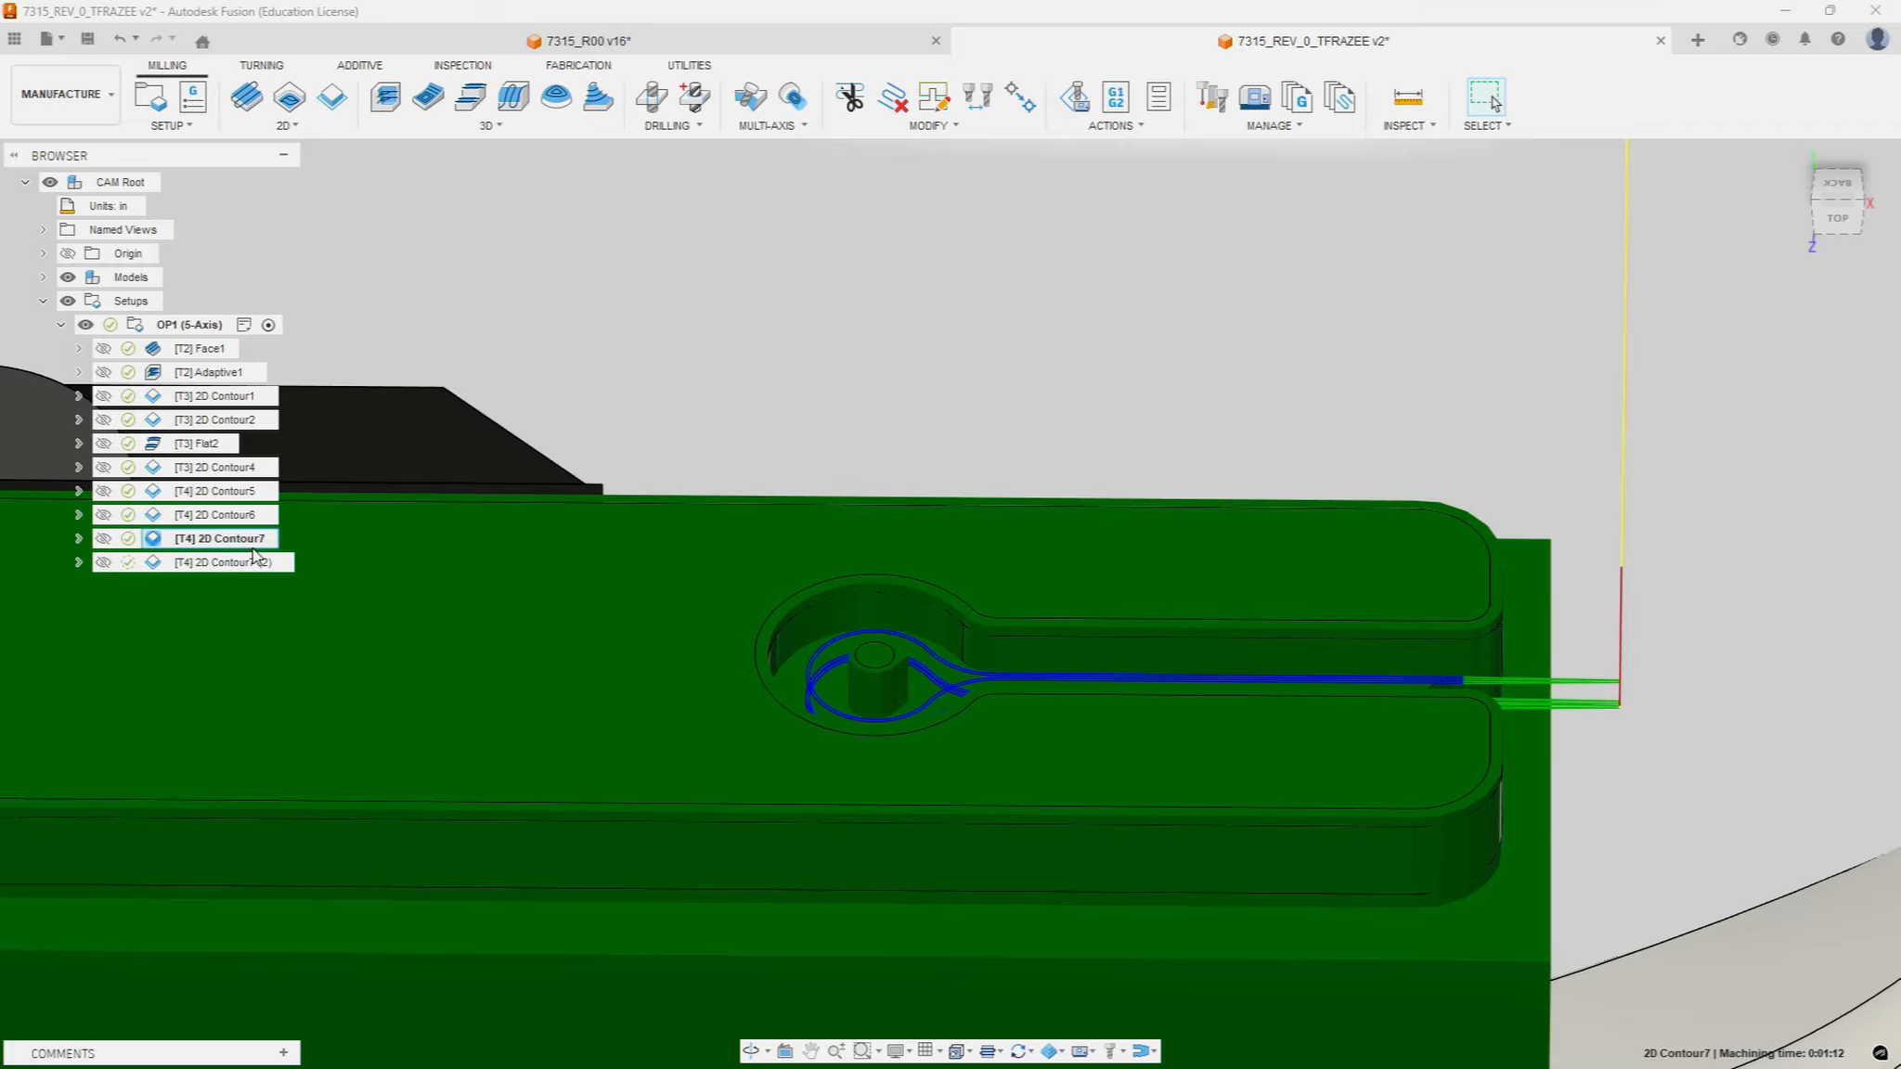
pyautogui.click(628, 357)
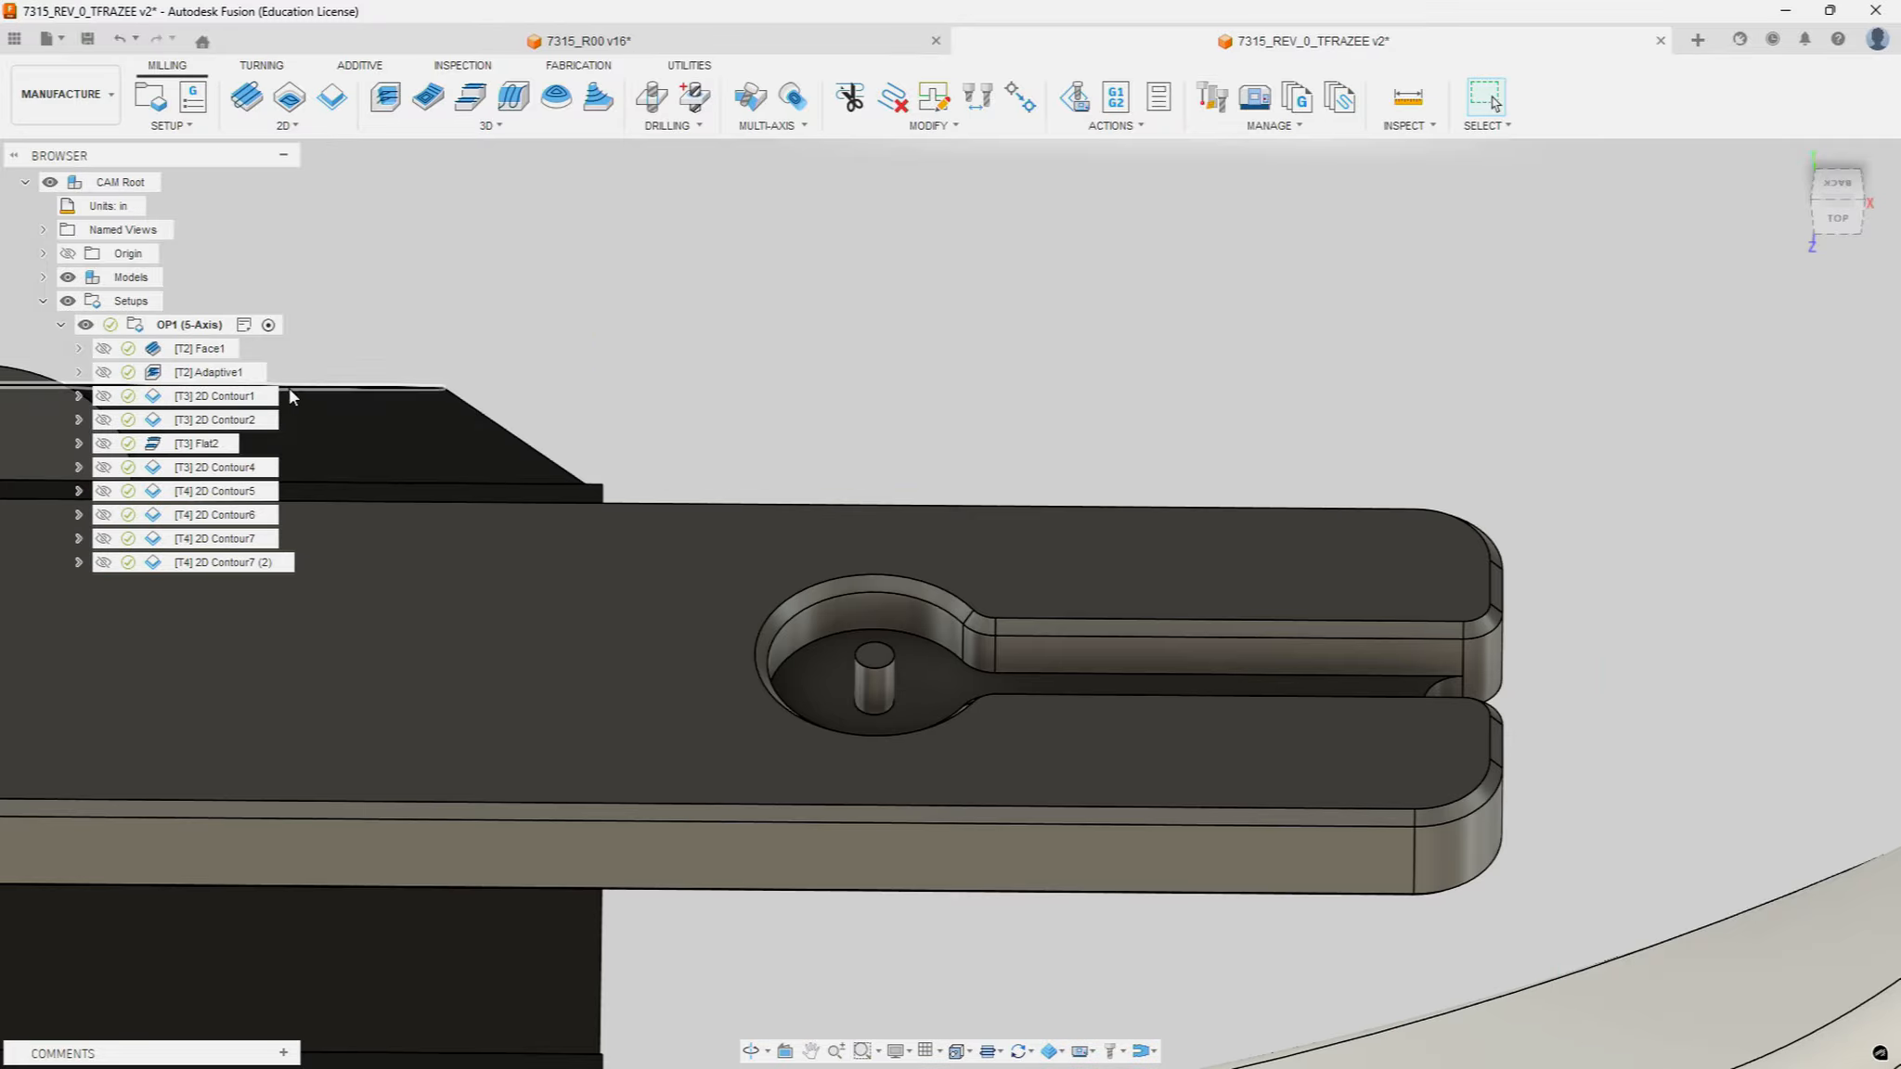
# Step: Rename the 2D Contour4 operation as 2D Contour3
pyautogui.click(260, 466)
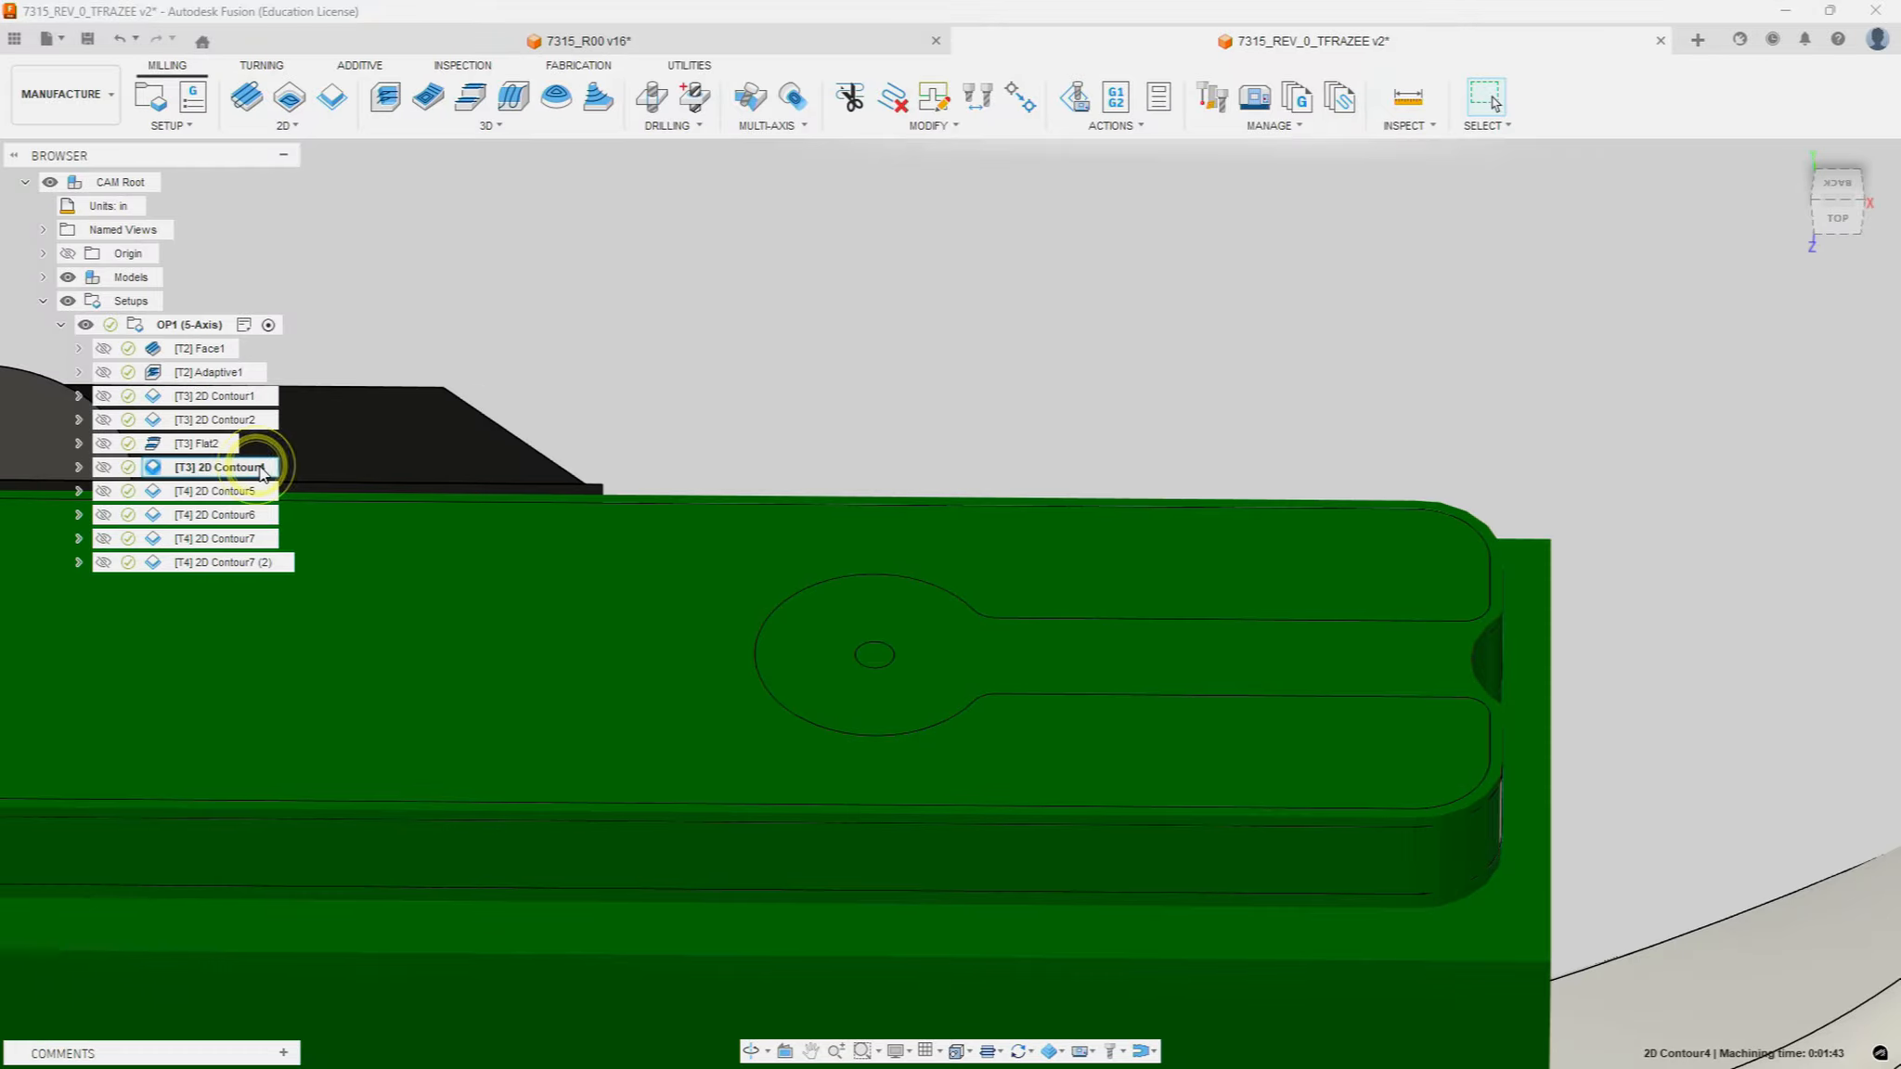
pyautogui.click(263, 466)
pyautogui.click(262, 465)
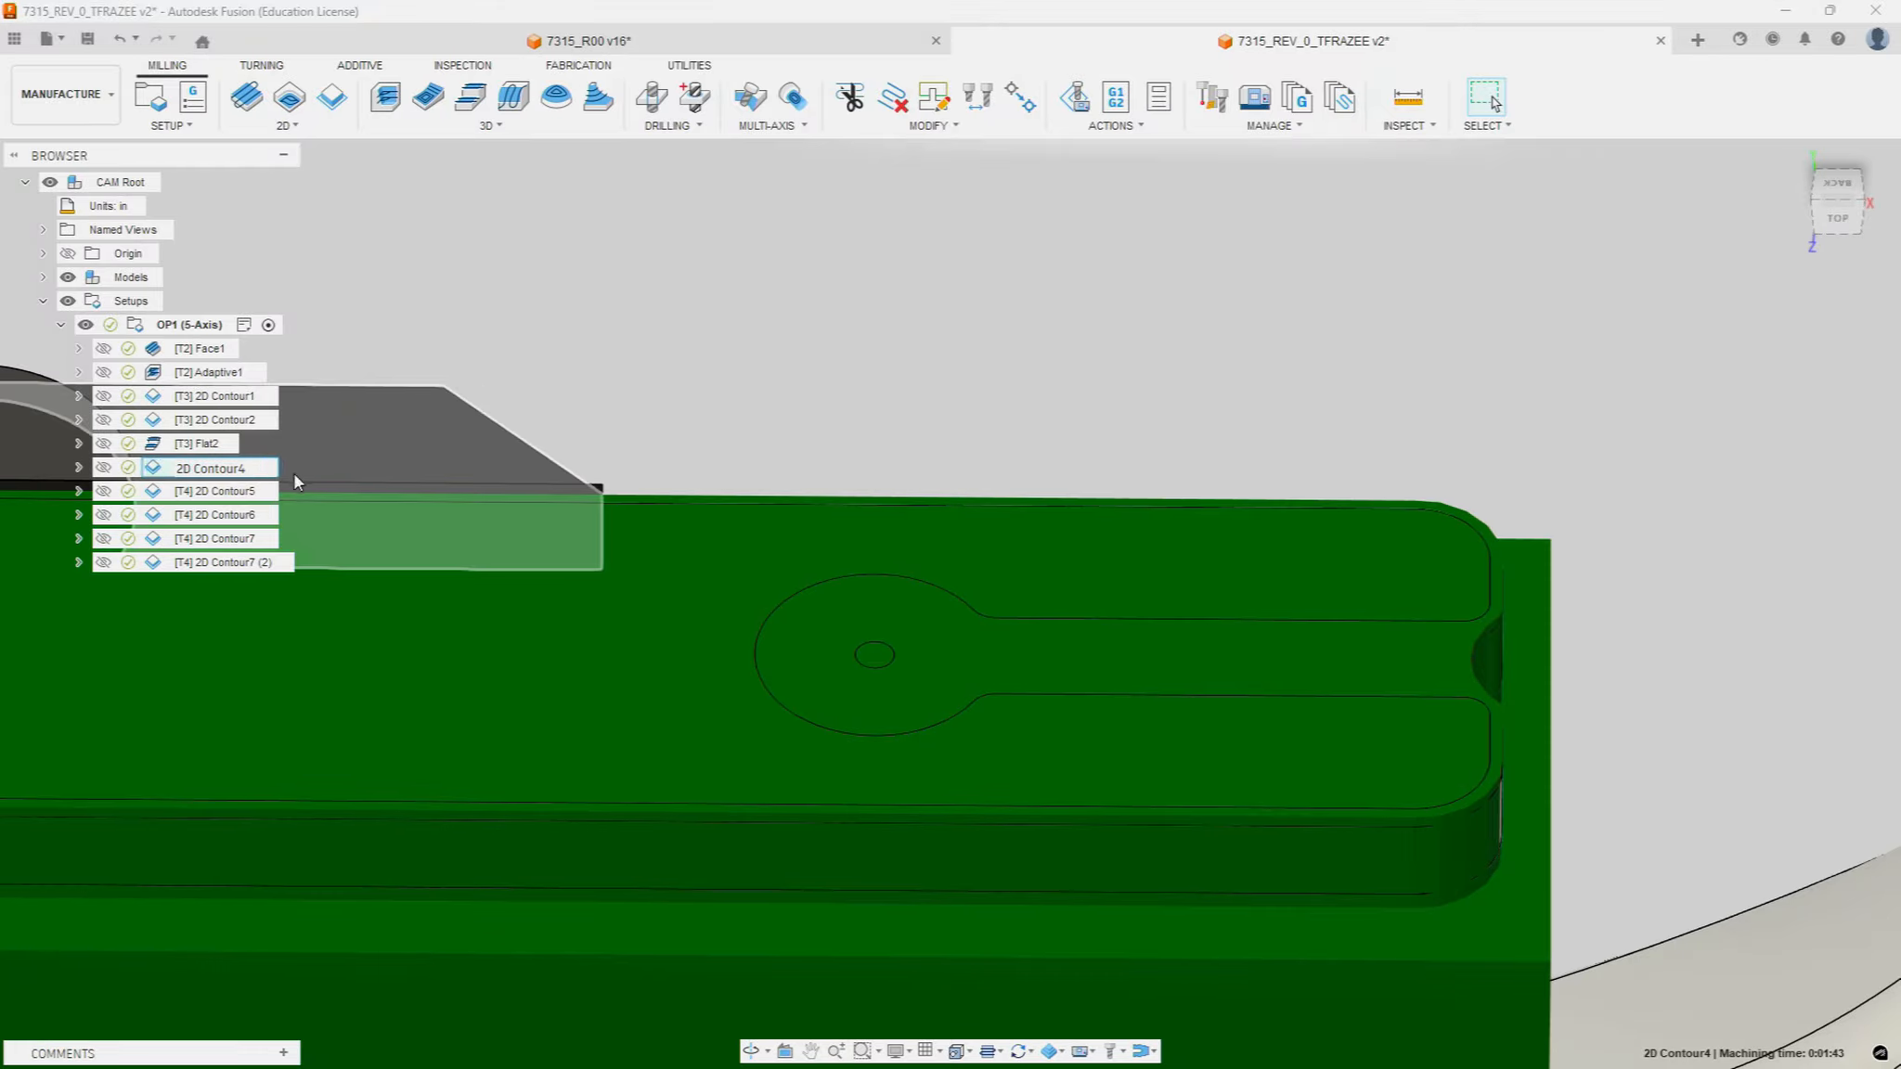
pyautogui.write('3')
pyautogui.press('Return')
# Step: Rename the 2D Contour5 operation as 2D Contour4
pyautogui.click(267, 490)
pyautogui.click(266, 489)
pyautogui.click(265, 488)
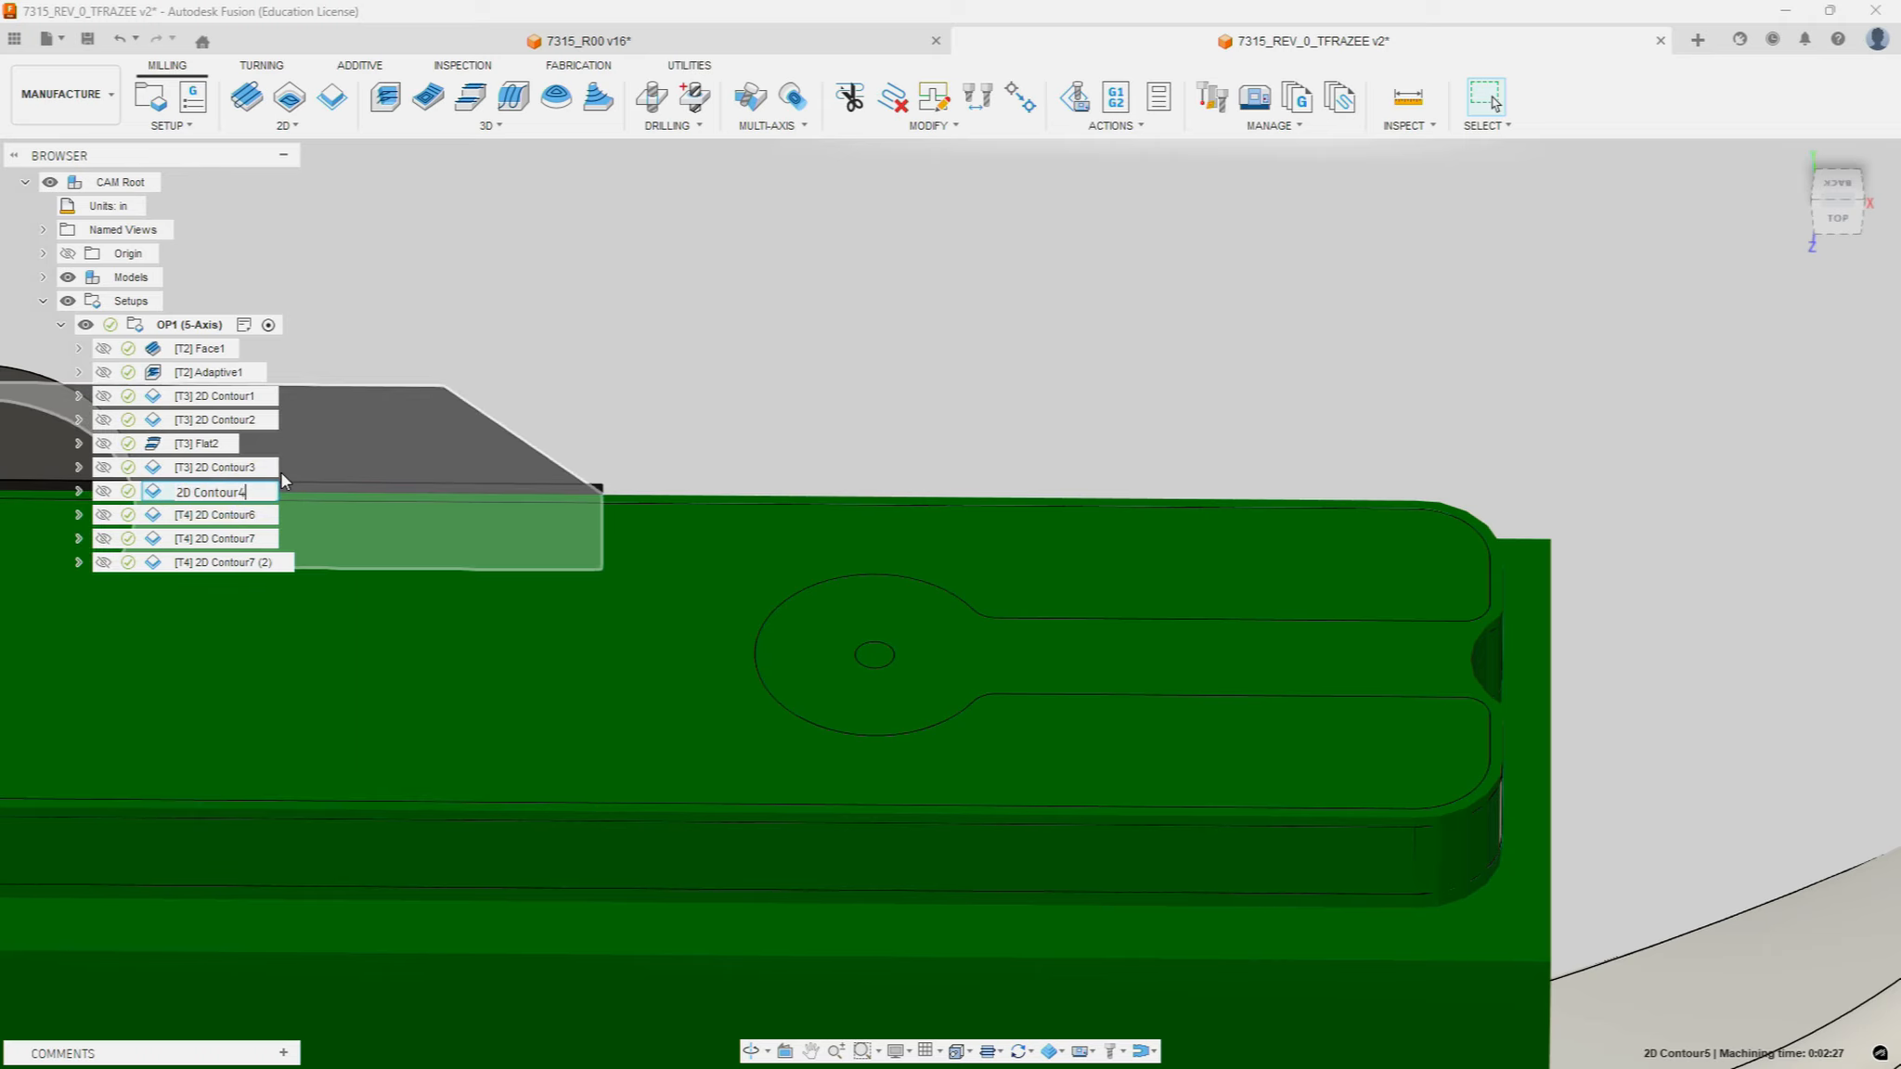
pyautogui.write('4')
pyautogui.press('Return')
# Step: Rename the 2D Contour6 operation as 2D Contour5
pyautogui.click(266, 514)
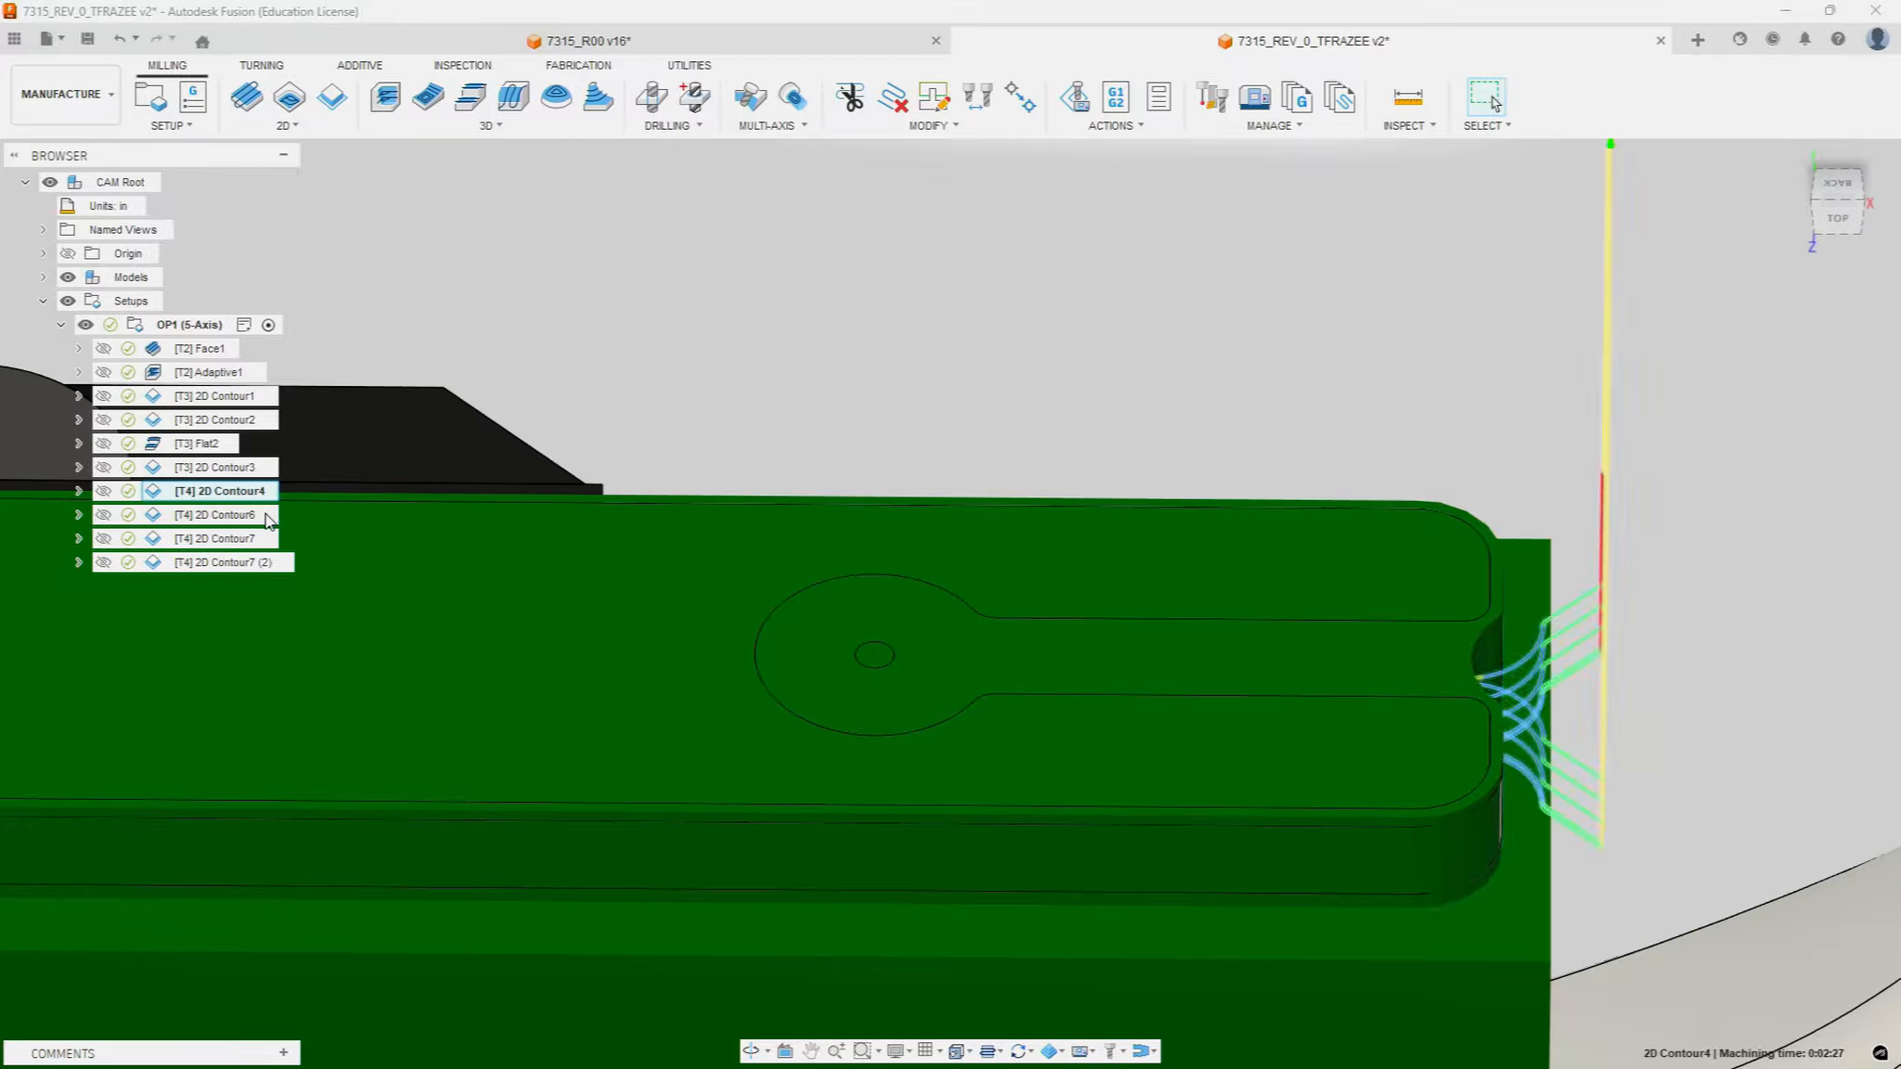
pyautogui.click(260, 515)
pyautogui.click(257, 516)
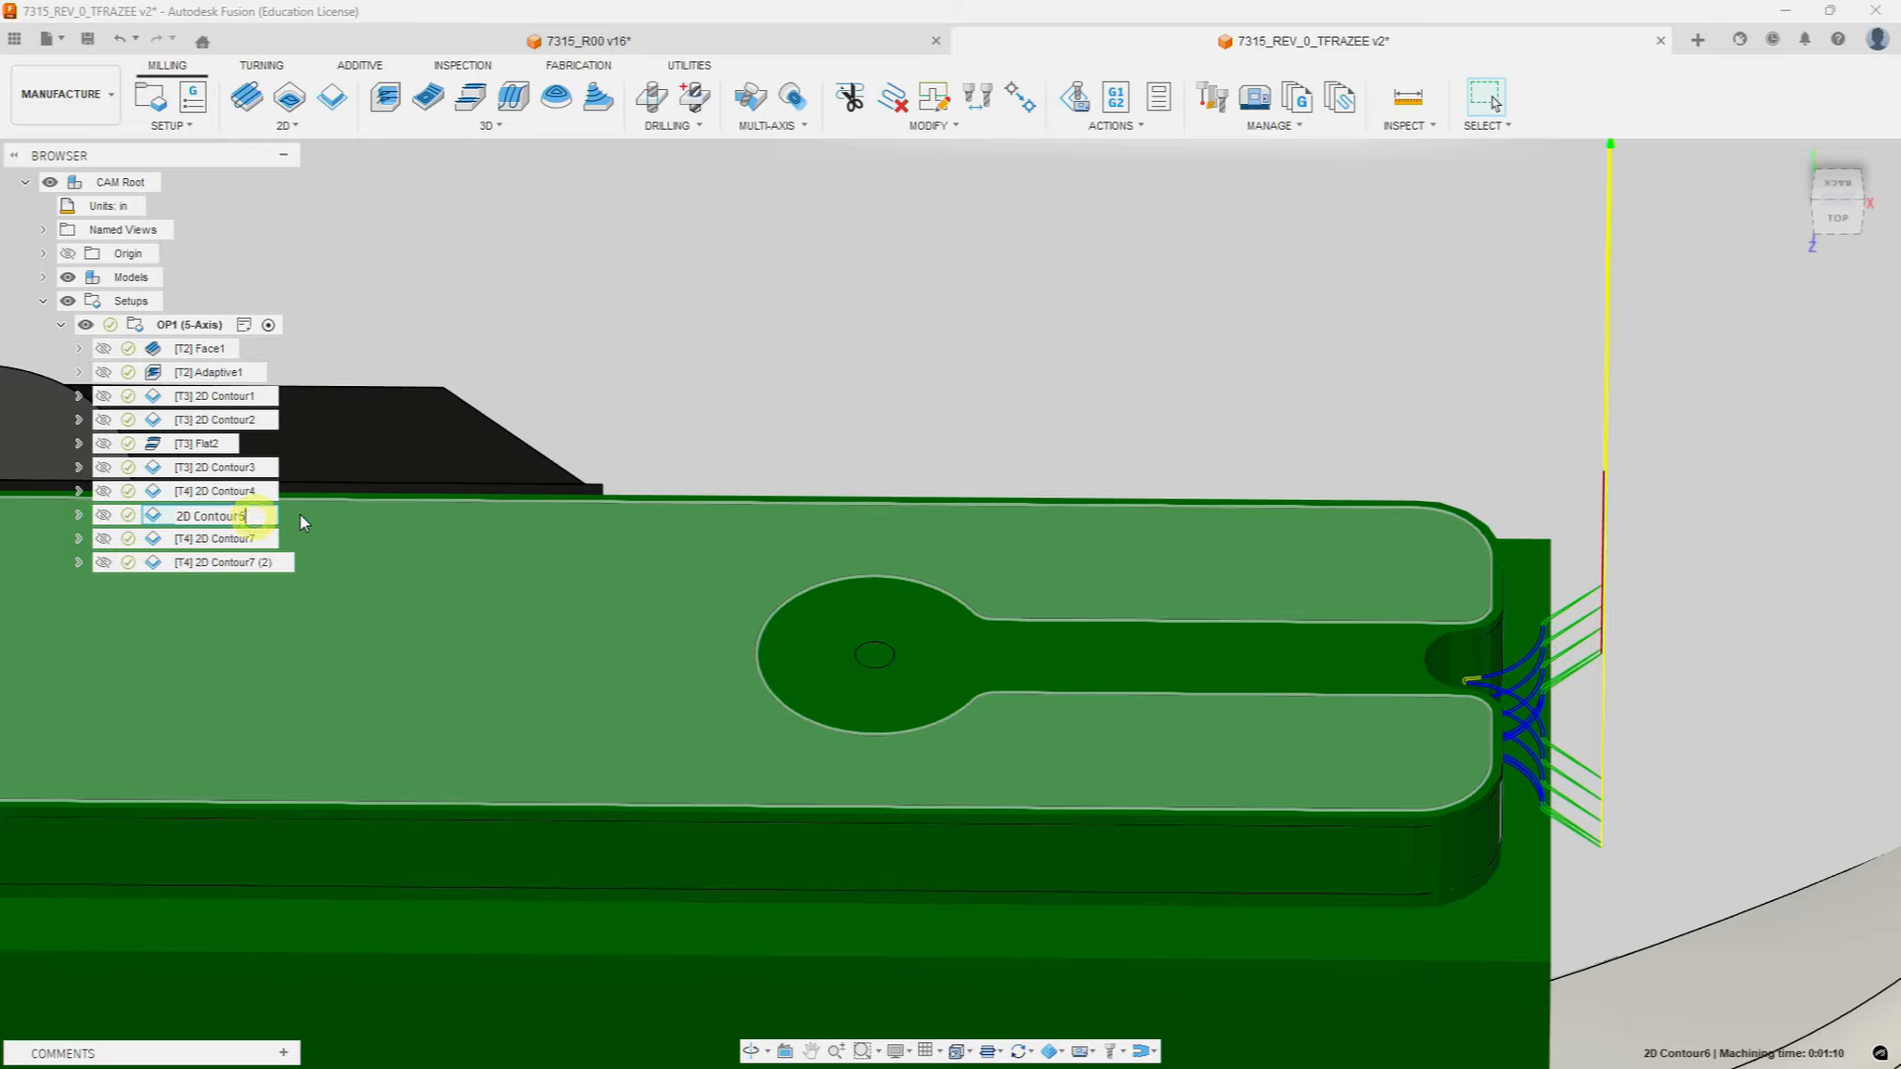
pyautogui.write('5')
pyautogui.press('Return')
# Step: Rename the original 2D Contour7 operation as 2D Contour6
pyautogui.click(272, 537)
pyautogui.click(270, 536)
pyautogui.click(269, 536)
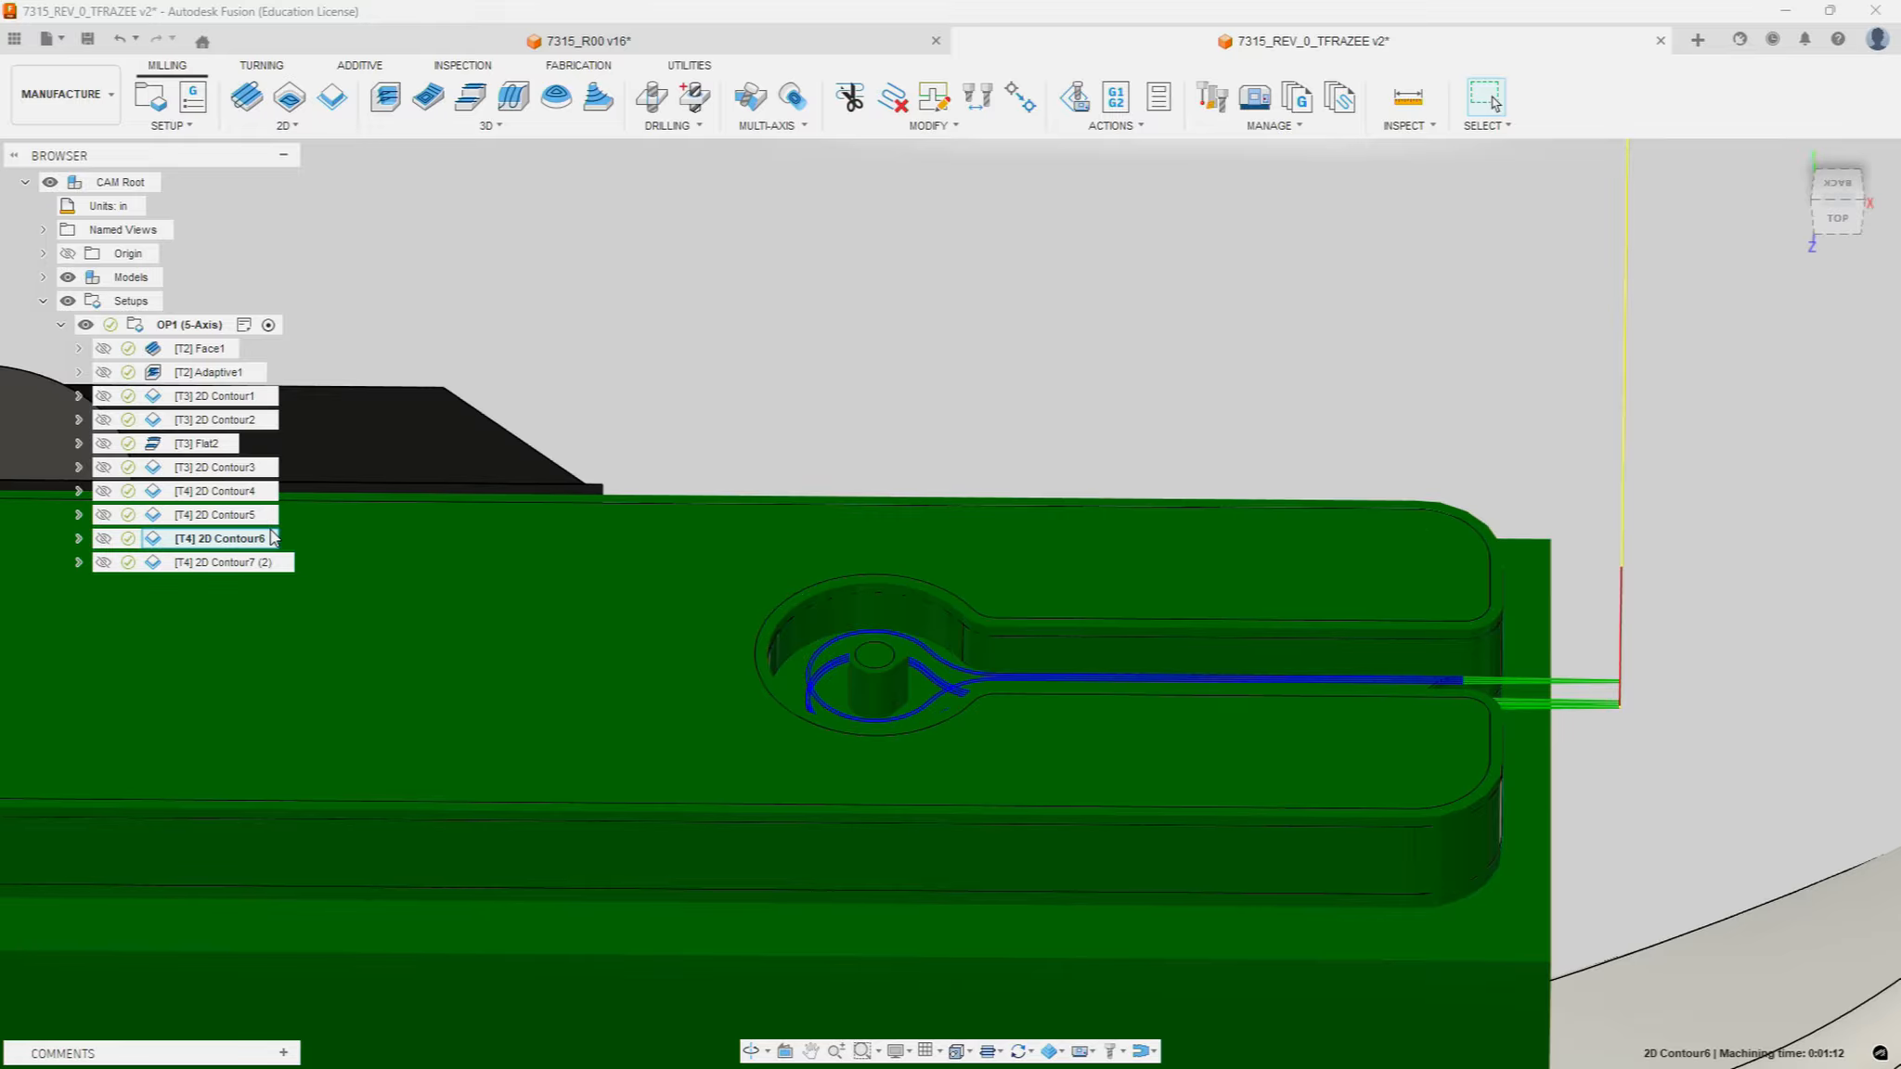
# Step: Rename the duplicated operation 2D Contour7 (2) as 2D Contour7
pyautogui.click(278, 553)
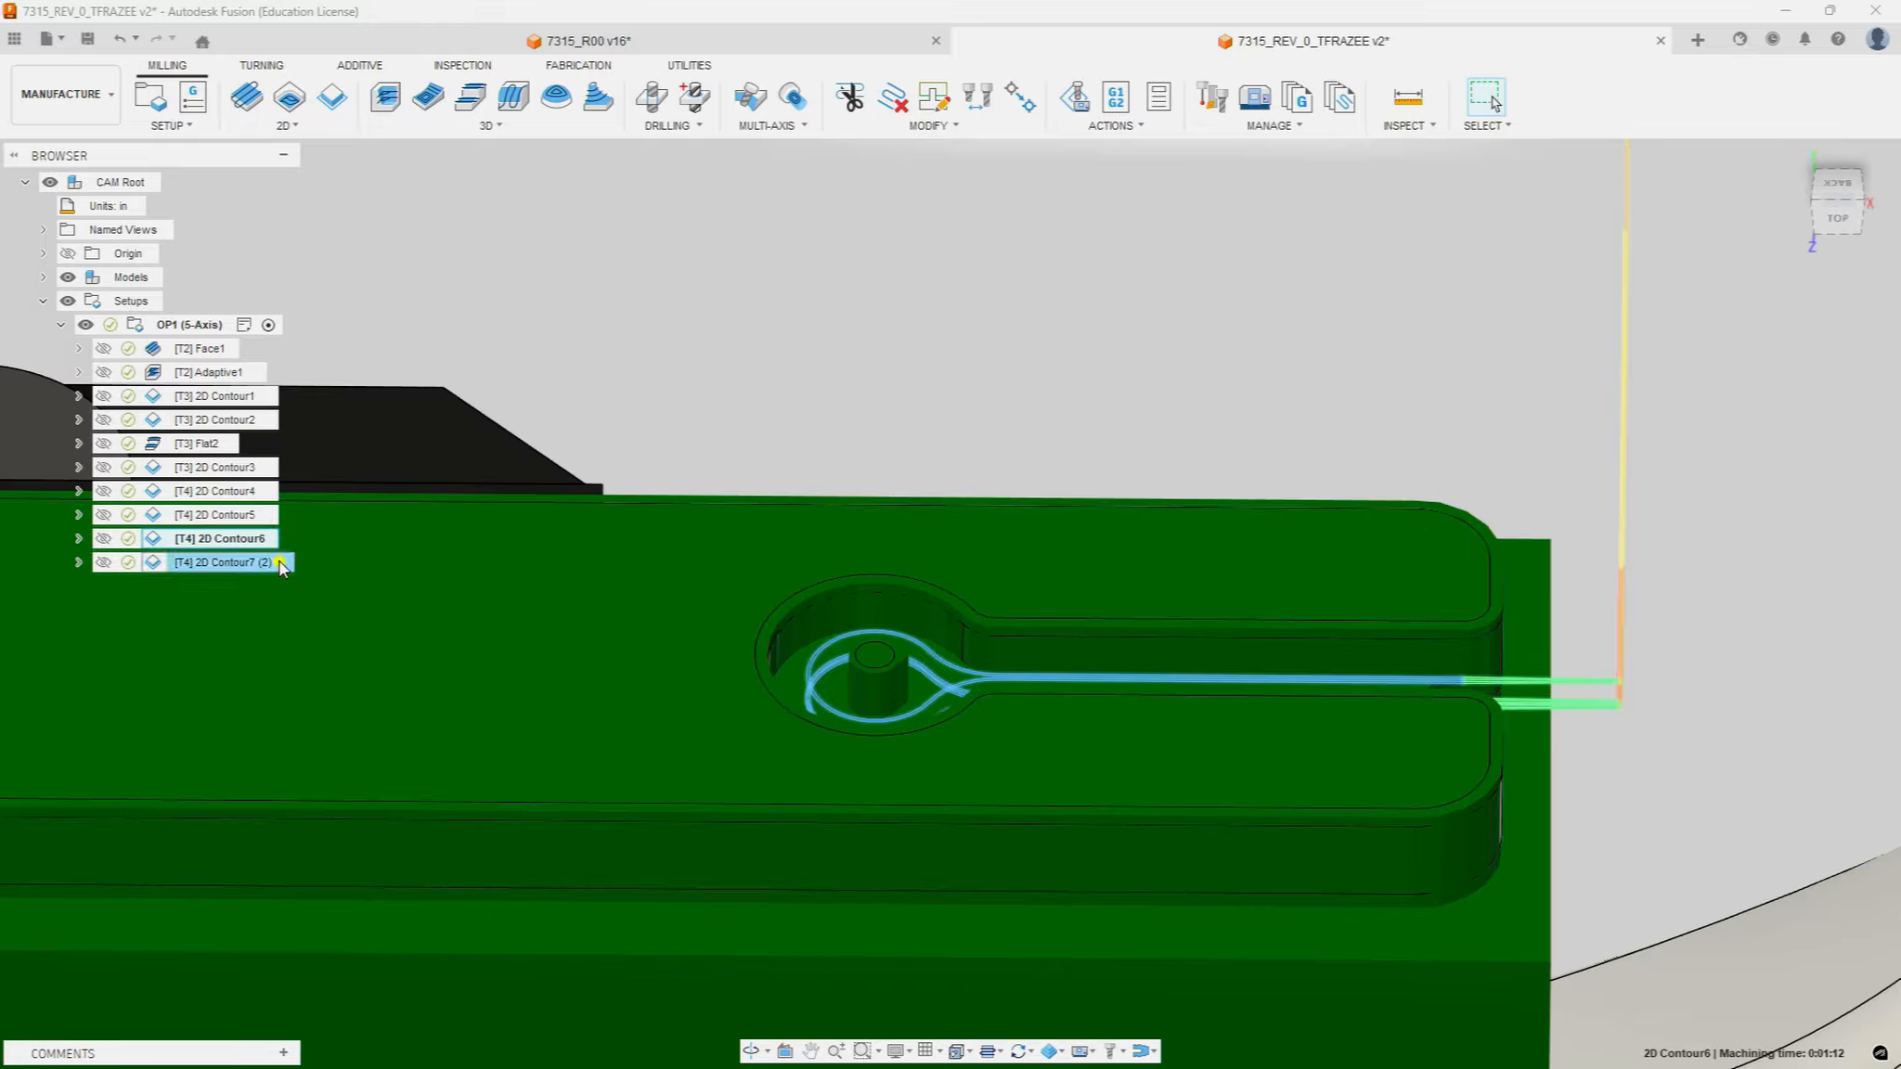
pyautogui.click(276, 557)
pyautogui.click(283, 563)
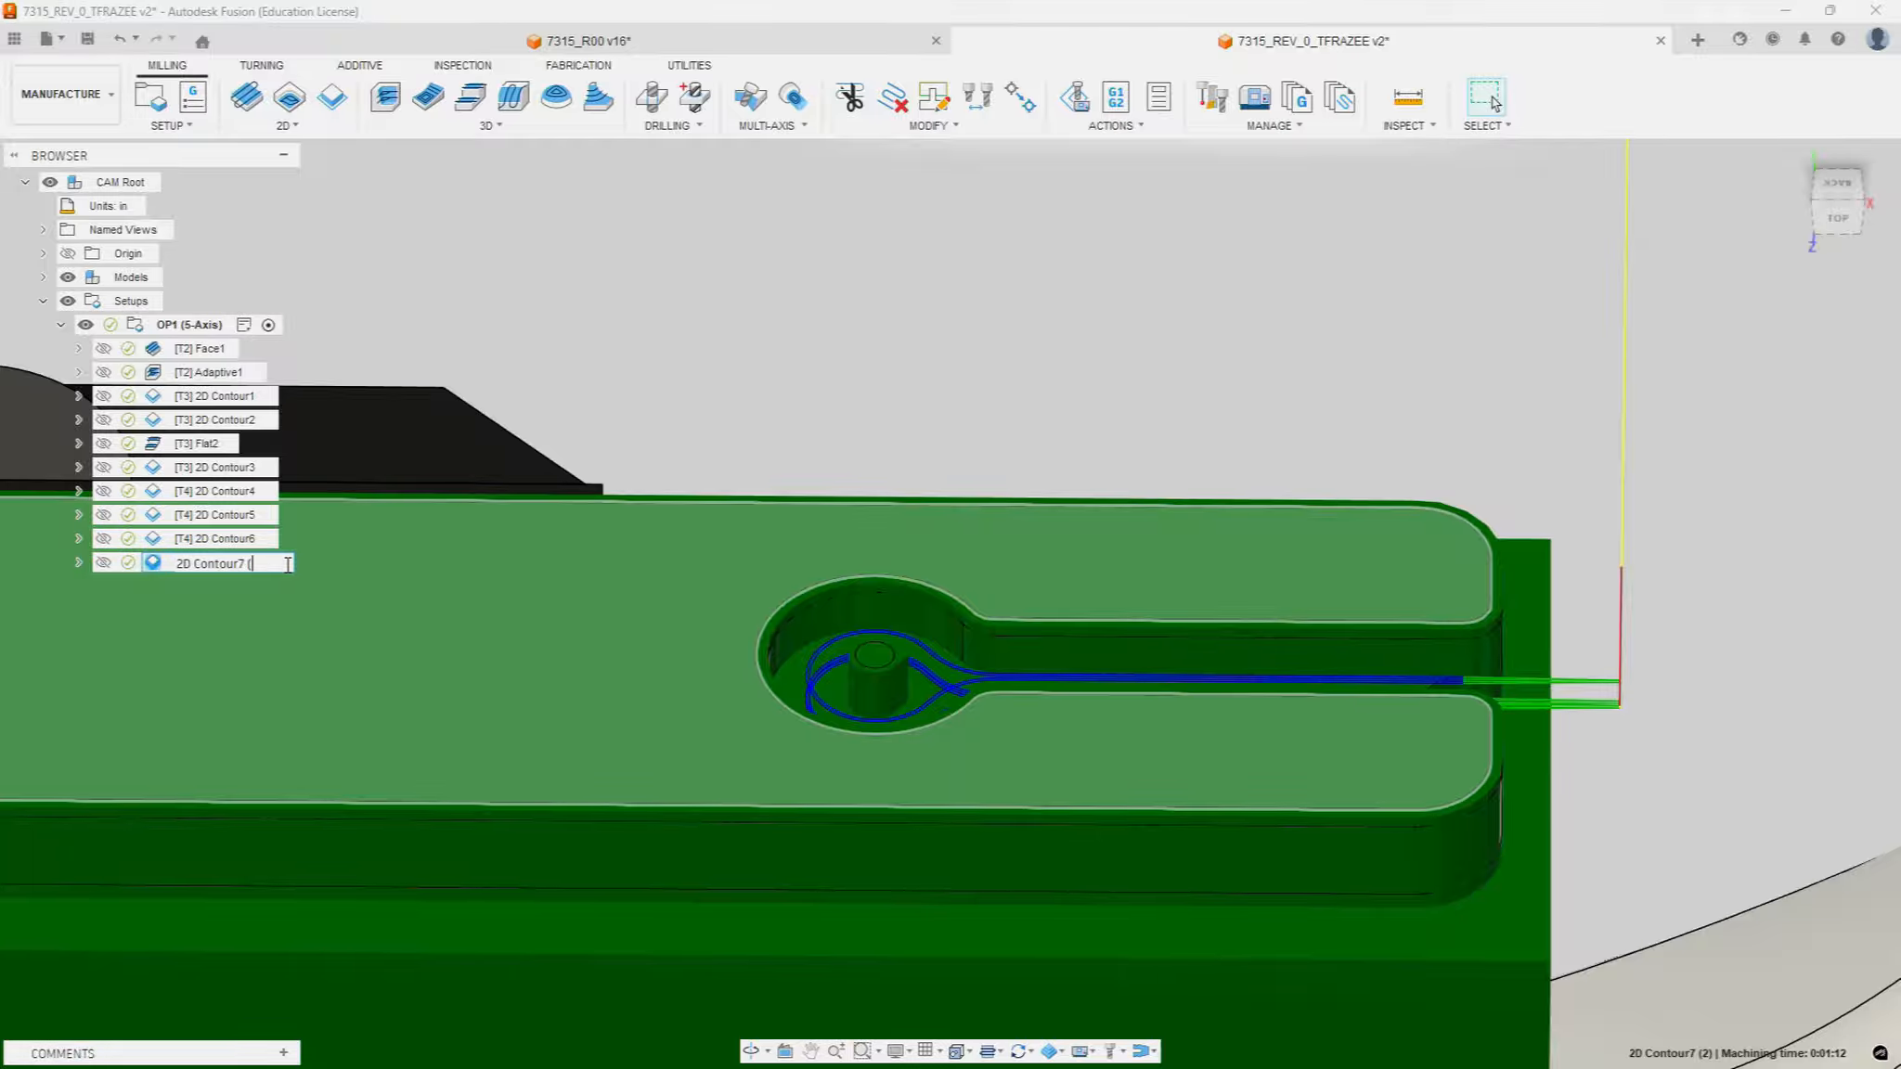
pyautogui.press('Return')
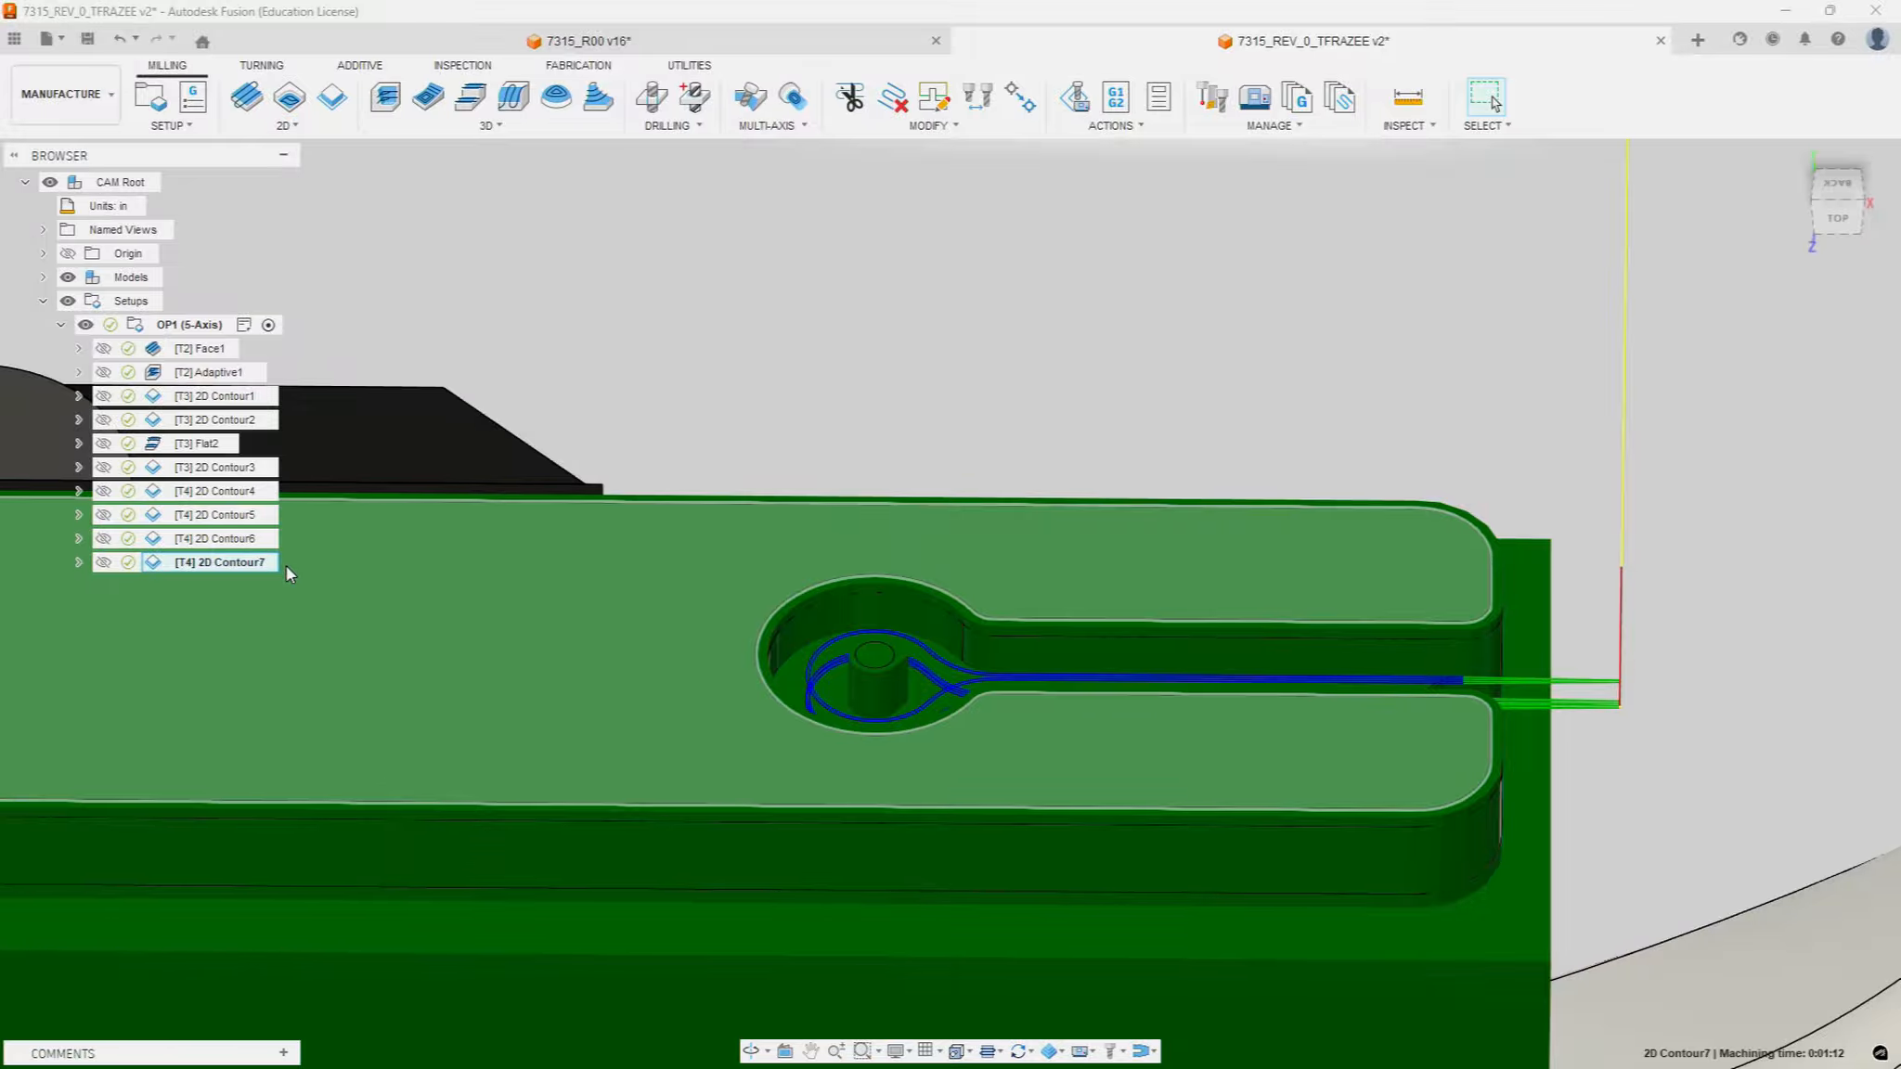
# Step: Edit the duplicated 2D Contour7 and replace its contour selection with the circular bottom edge of the pin
pyautogui.rightClick(243, 564)
pyautogui.click(304, 12)
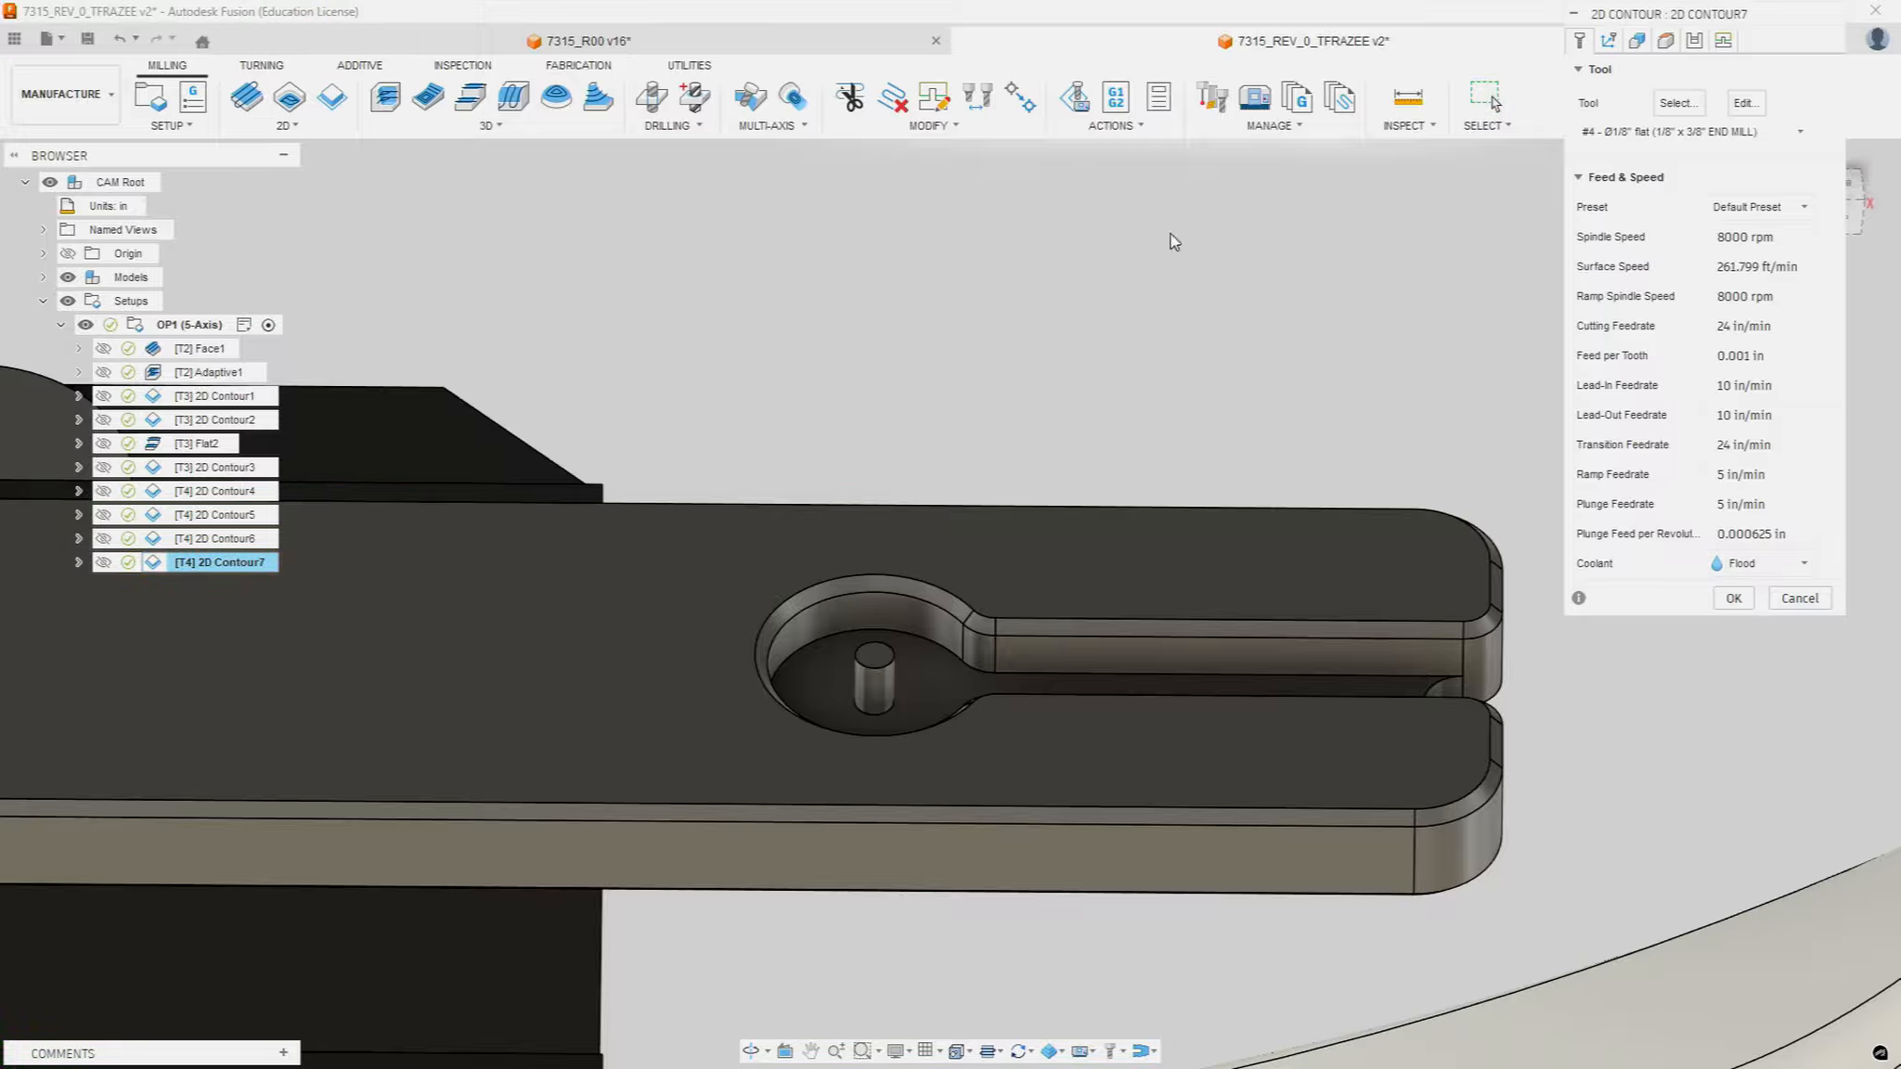
pyautogui.click(1636, 42)
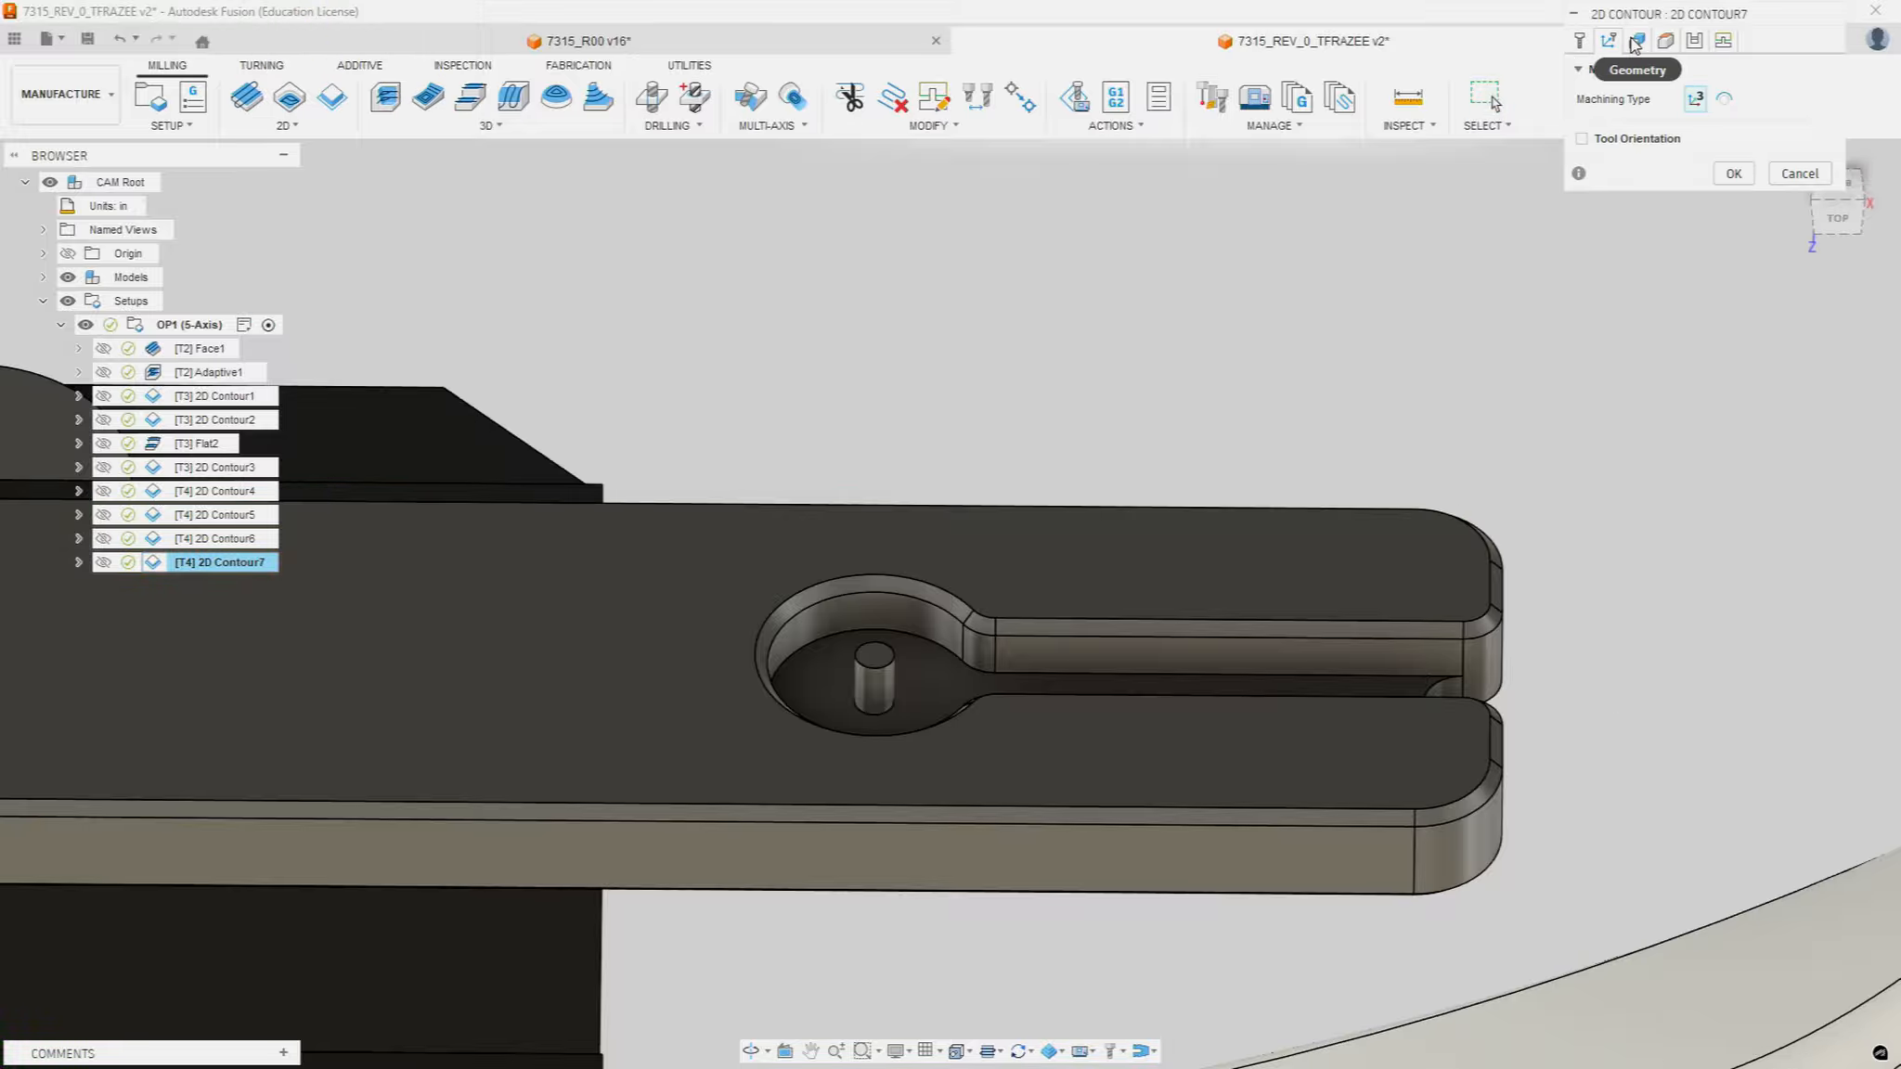
pyautogui.click(1636, 42)
pyautogui.click(1691, 162)
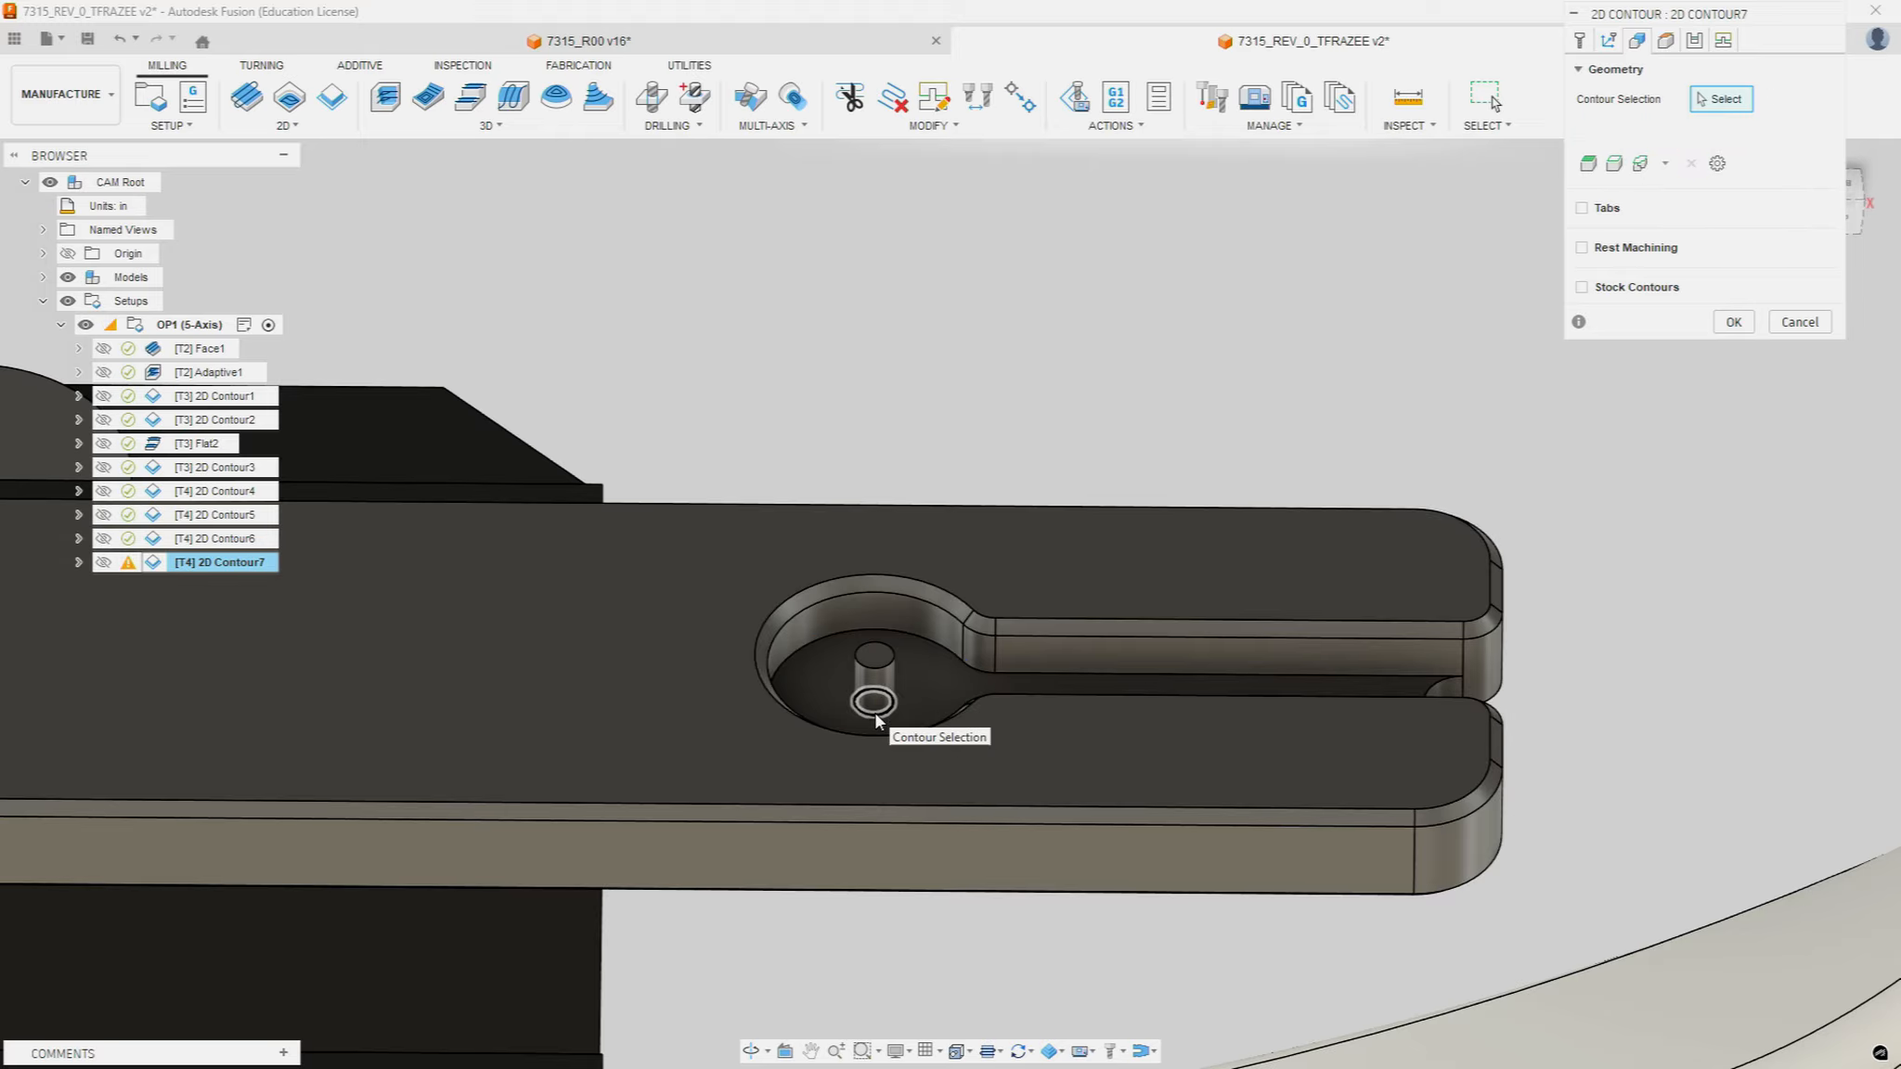
pyautogui.click(875, 715)
pyautogui.keyDown('shift'); pyautogui.moveTo(954, 517); pyautogui.dragTo(891, 564, button='middle'); pyautogui.keyUp('shift')
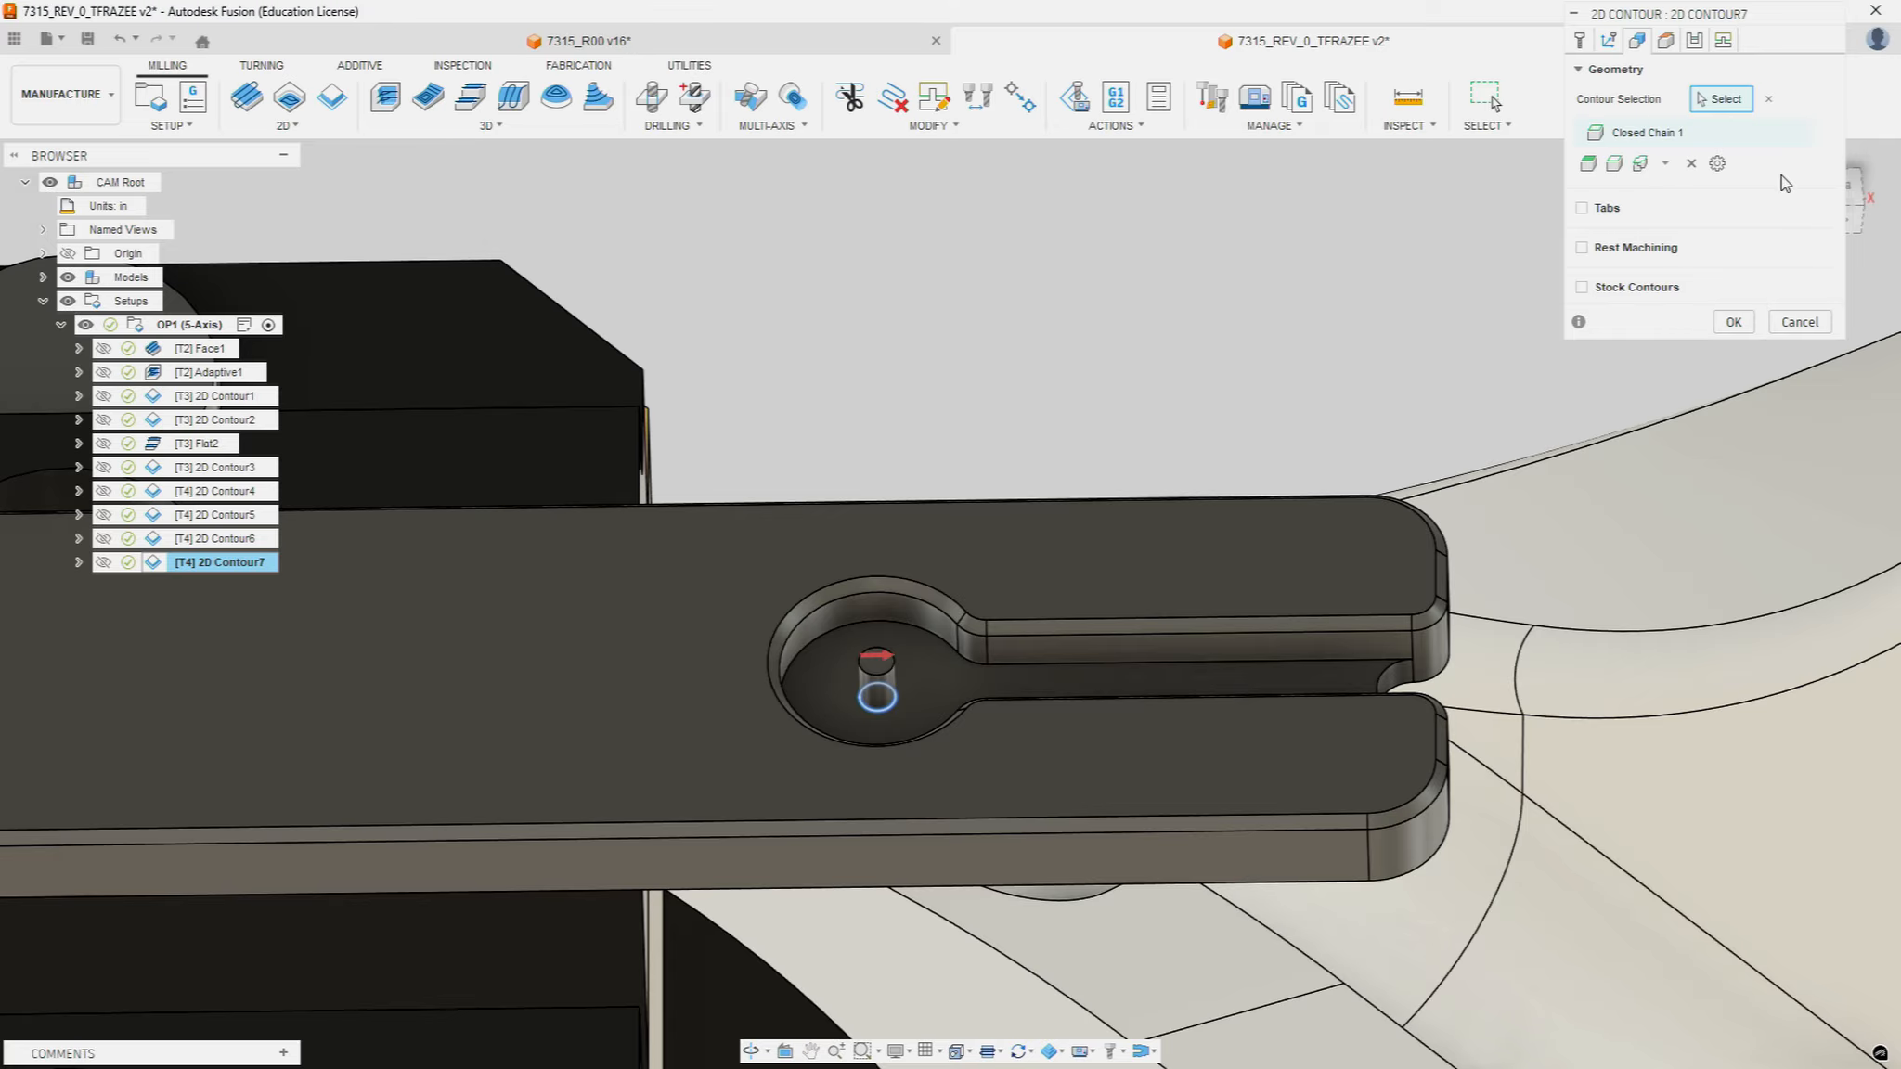
# Step: Check the heights and passes, and set the lead-in sweep angle to 90 deg and the linear lead-in distance to 0.032 in
pyautogui.click(1667, 43)
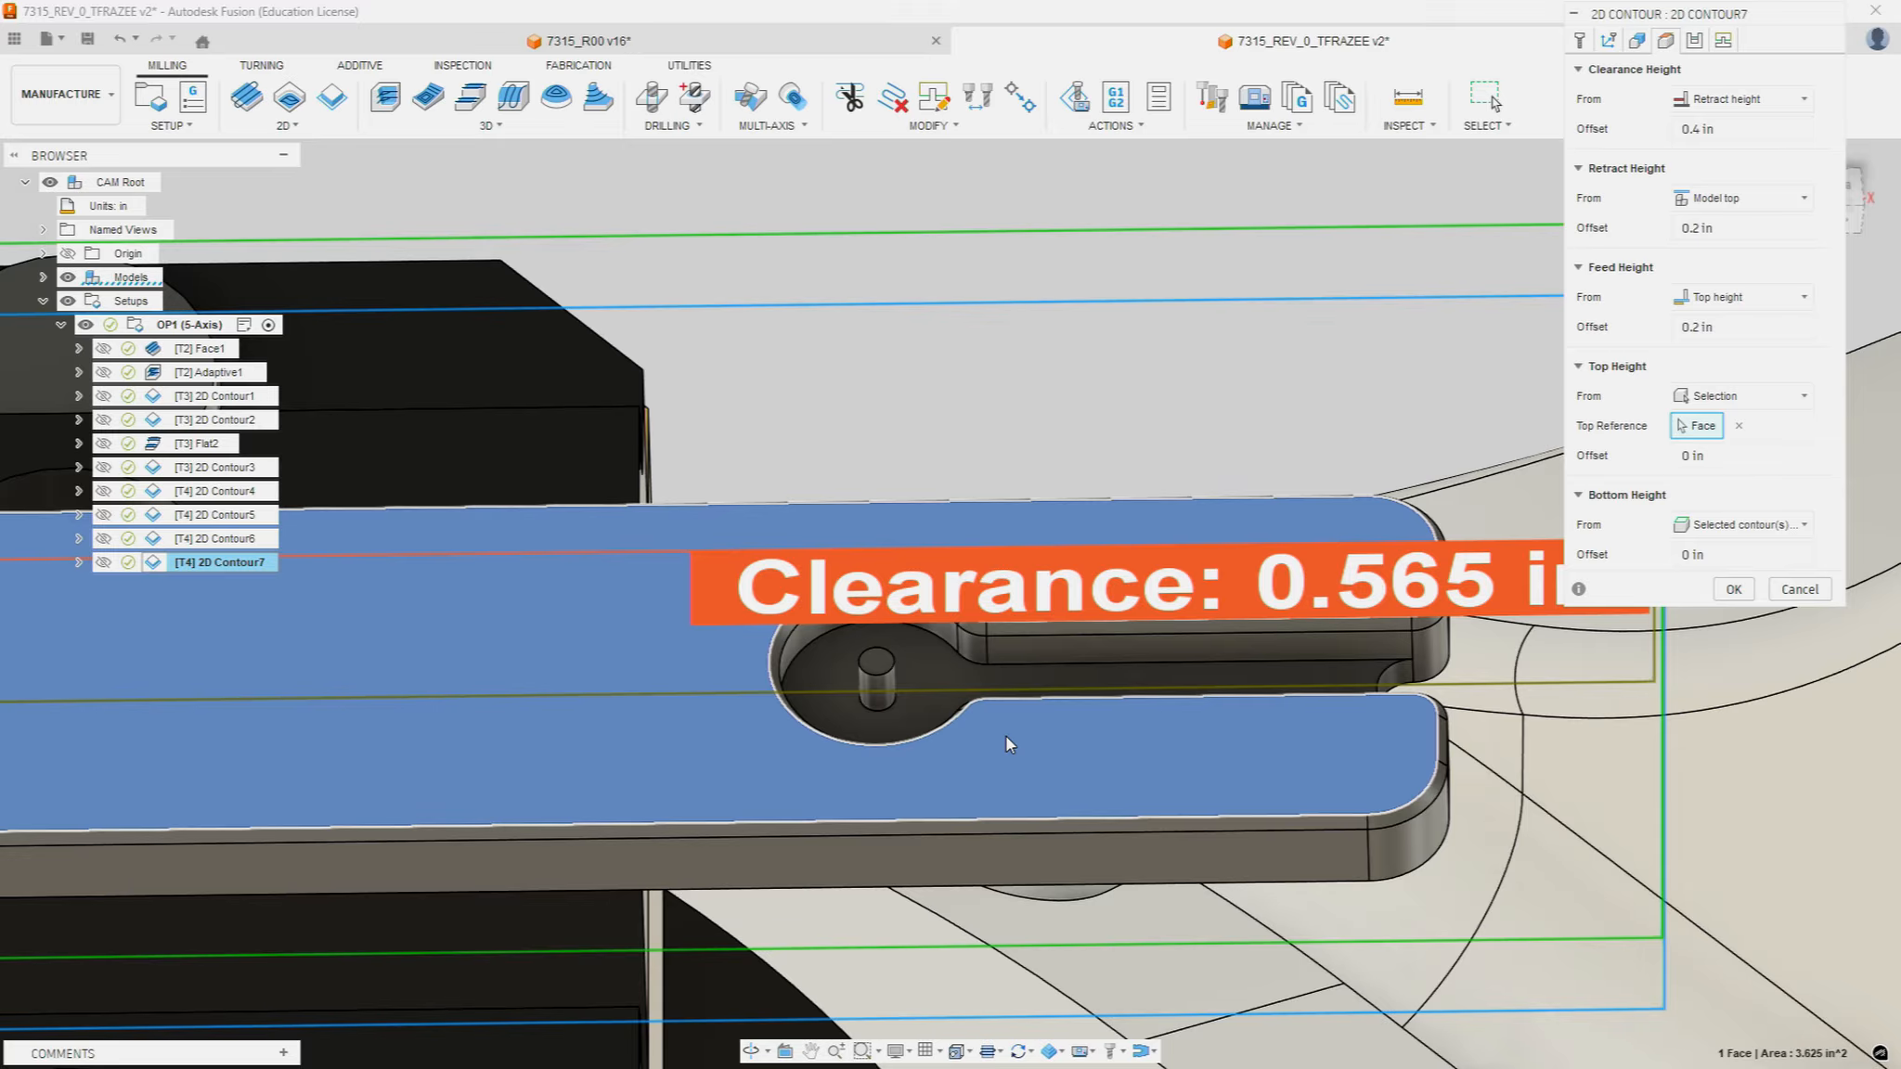
pyautogui.click(1695, 42)
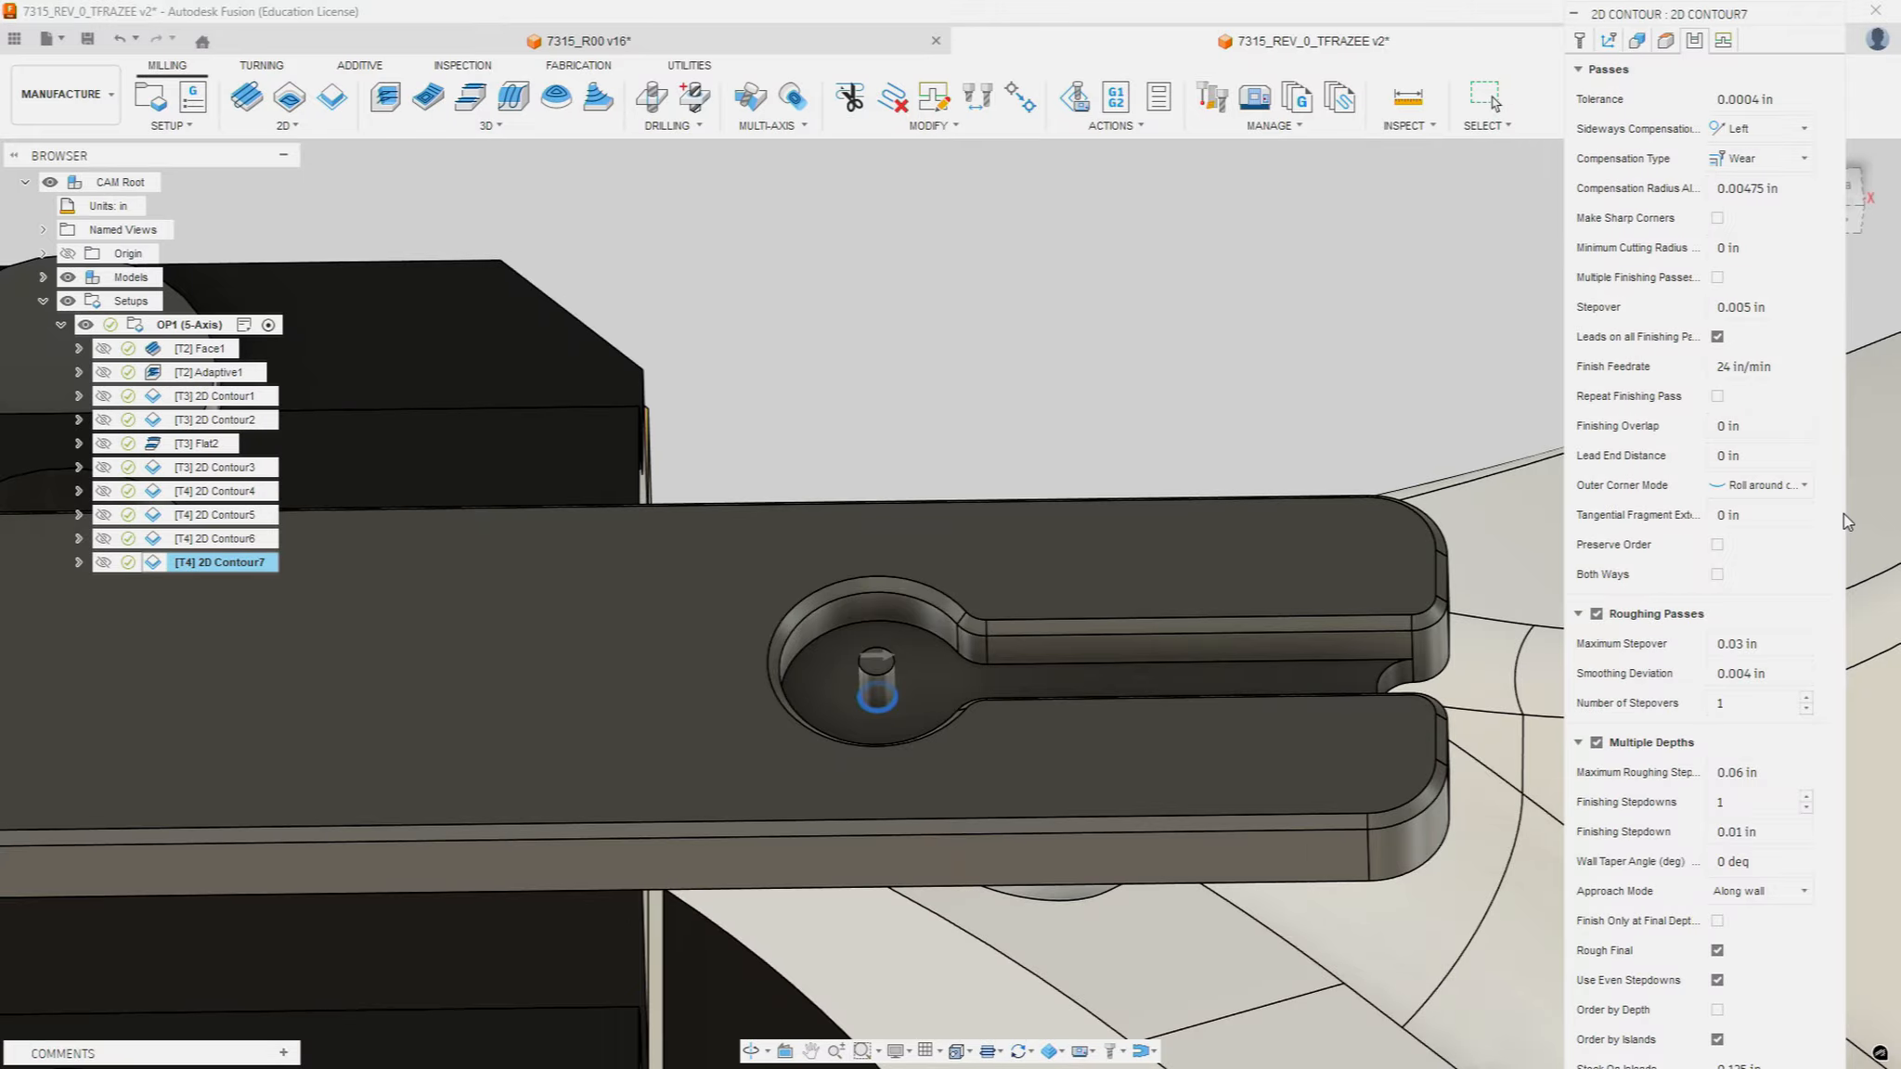
pyautogui.click(1725, 39)
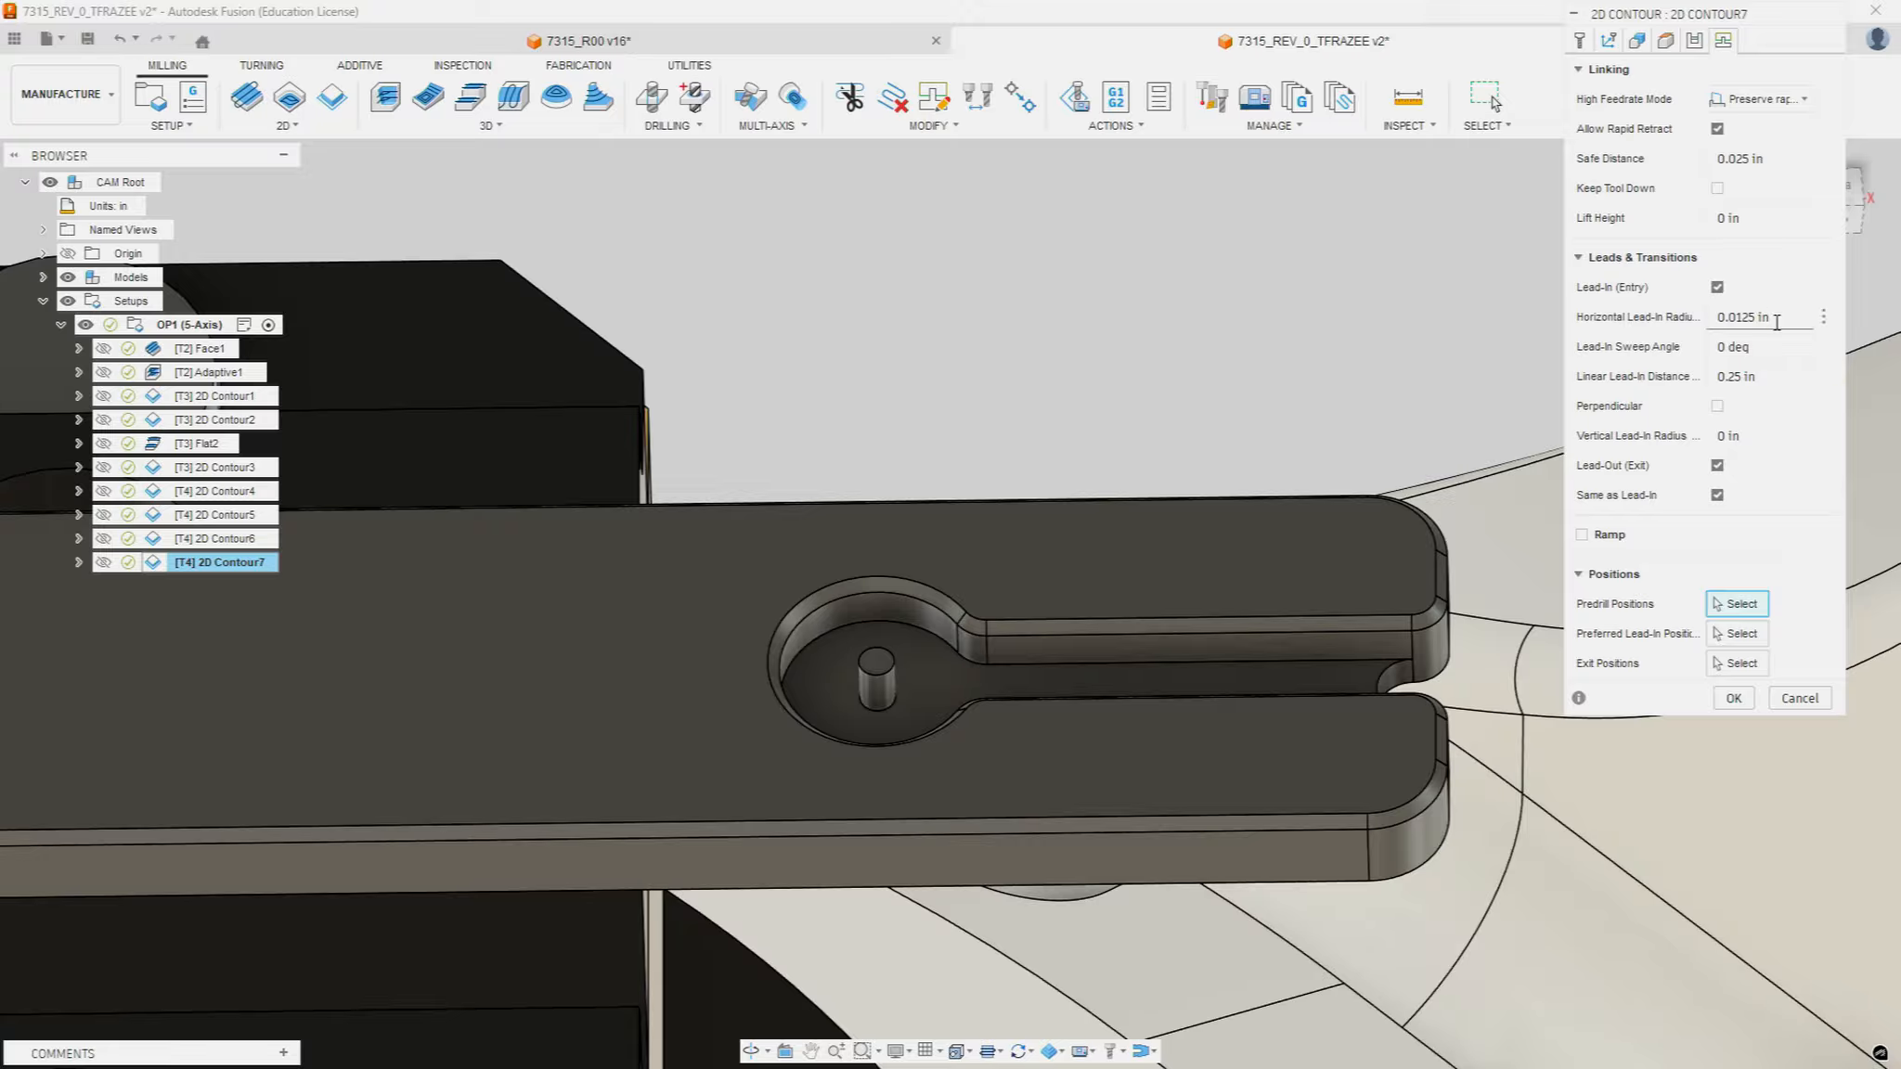
pyautogui.click(1755, 347)
pyautogui.write('90')
pyautogui.click(1774, 376)
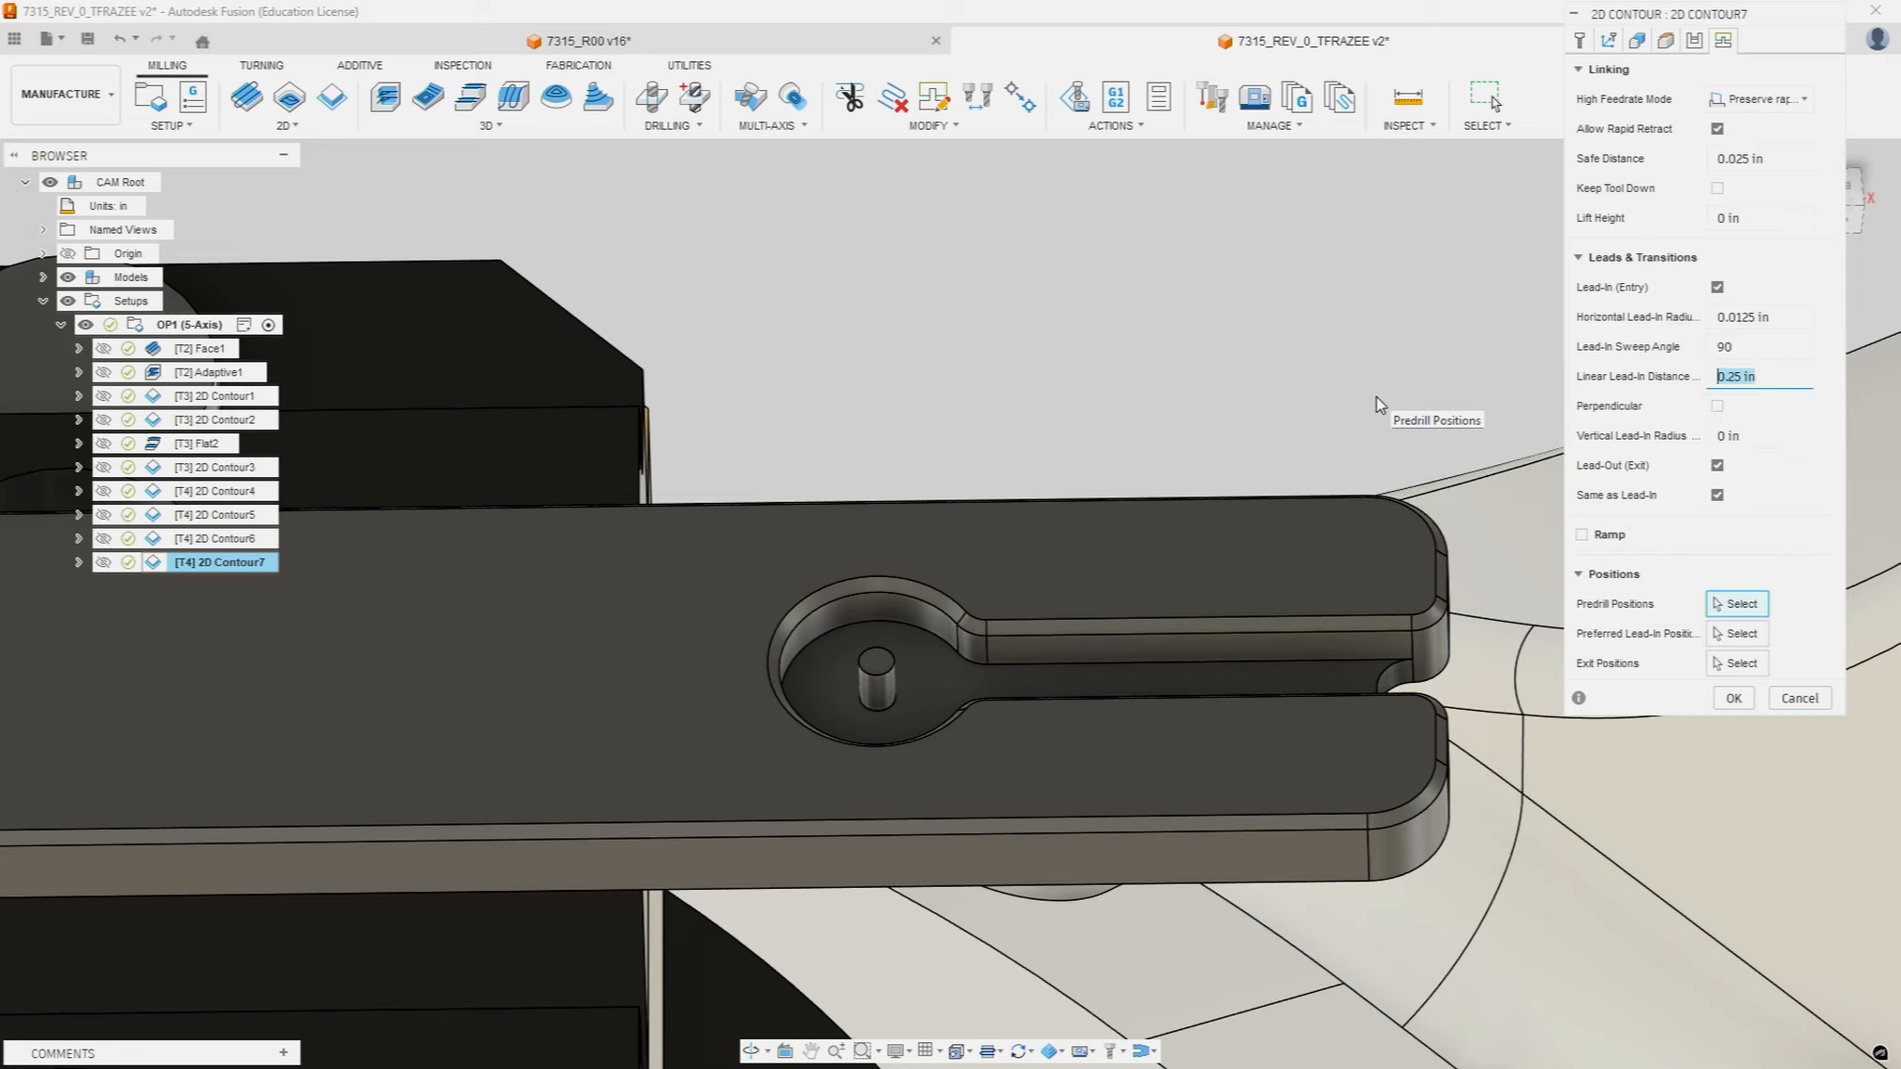
pyautogui.write('.032')
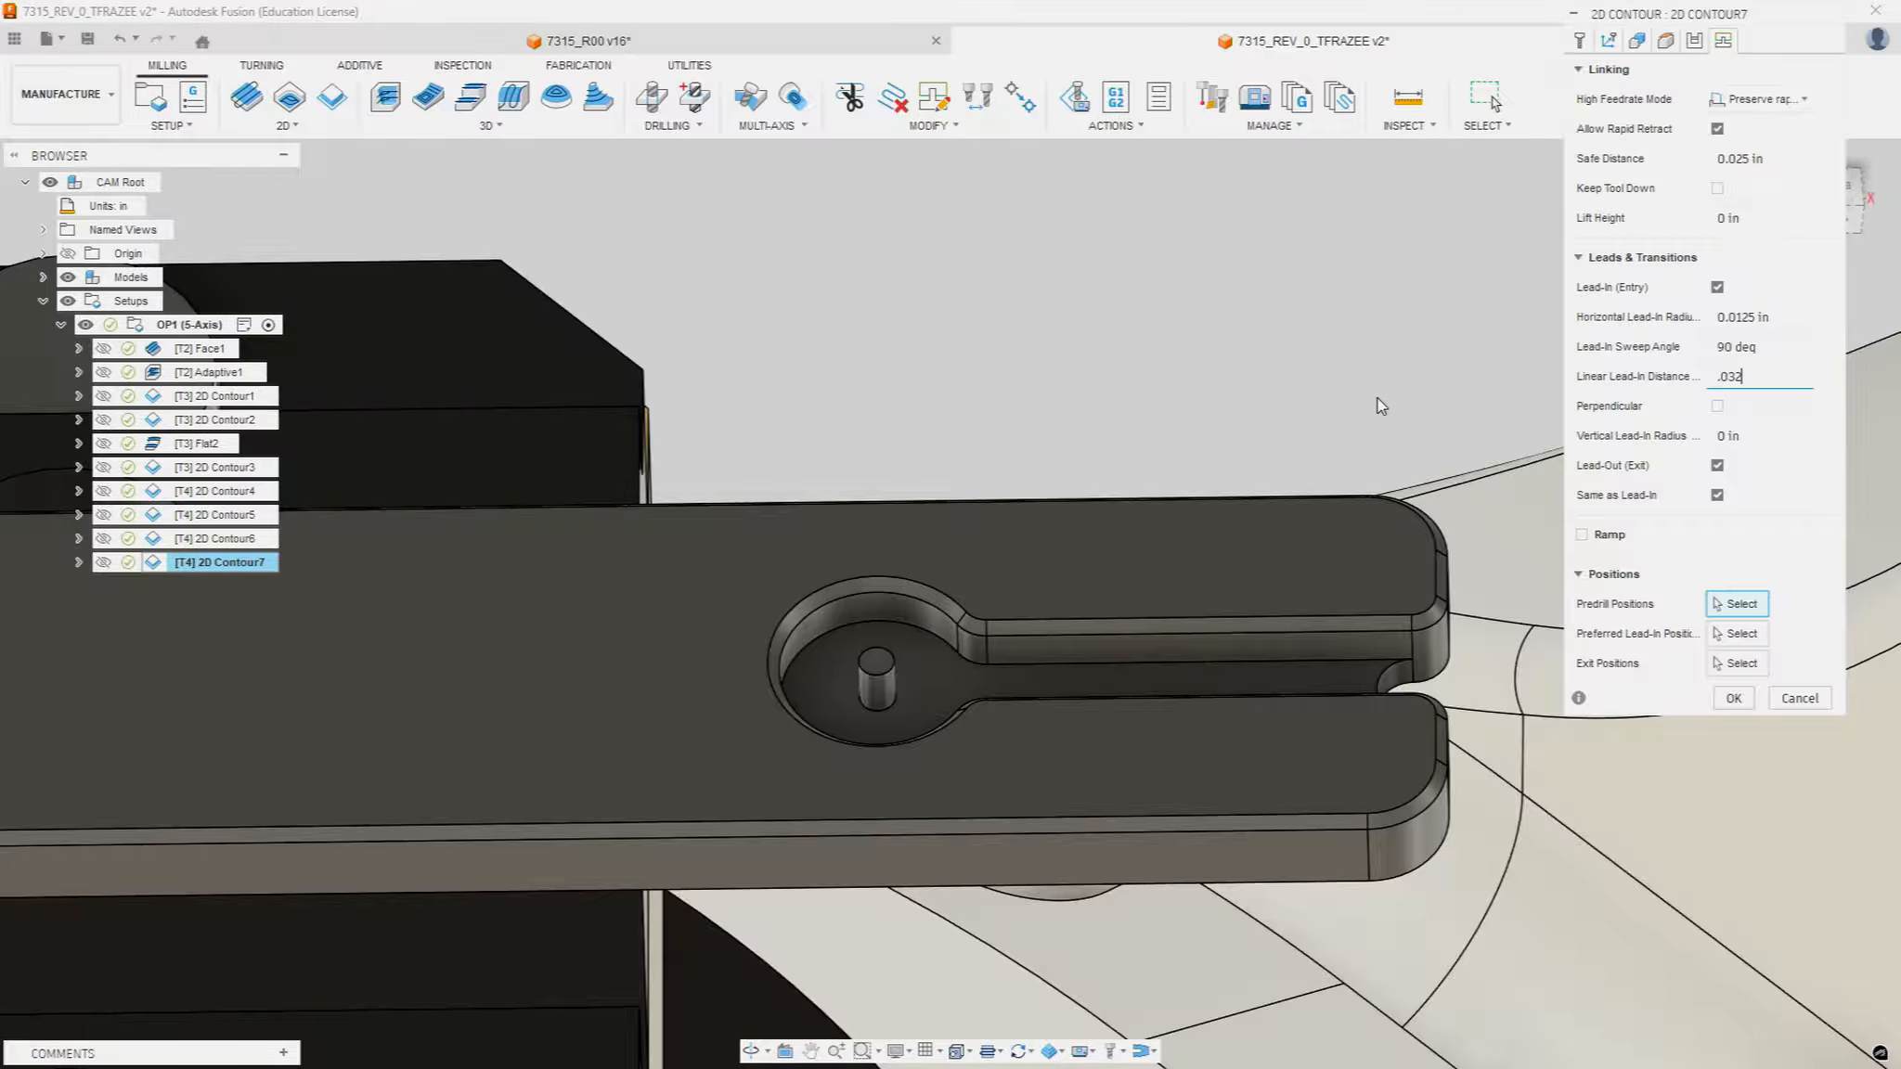
pyautogui.press('Return')
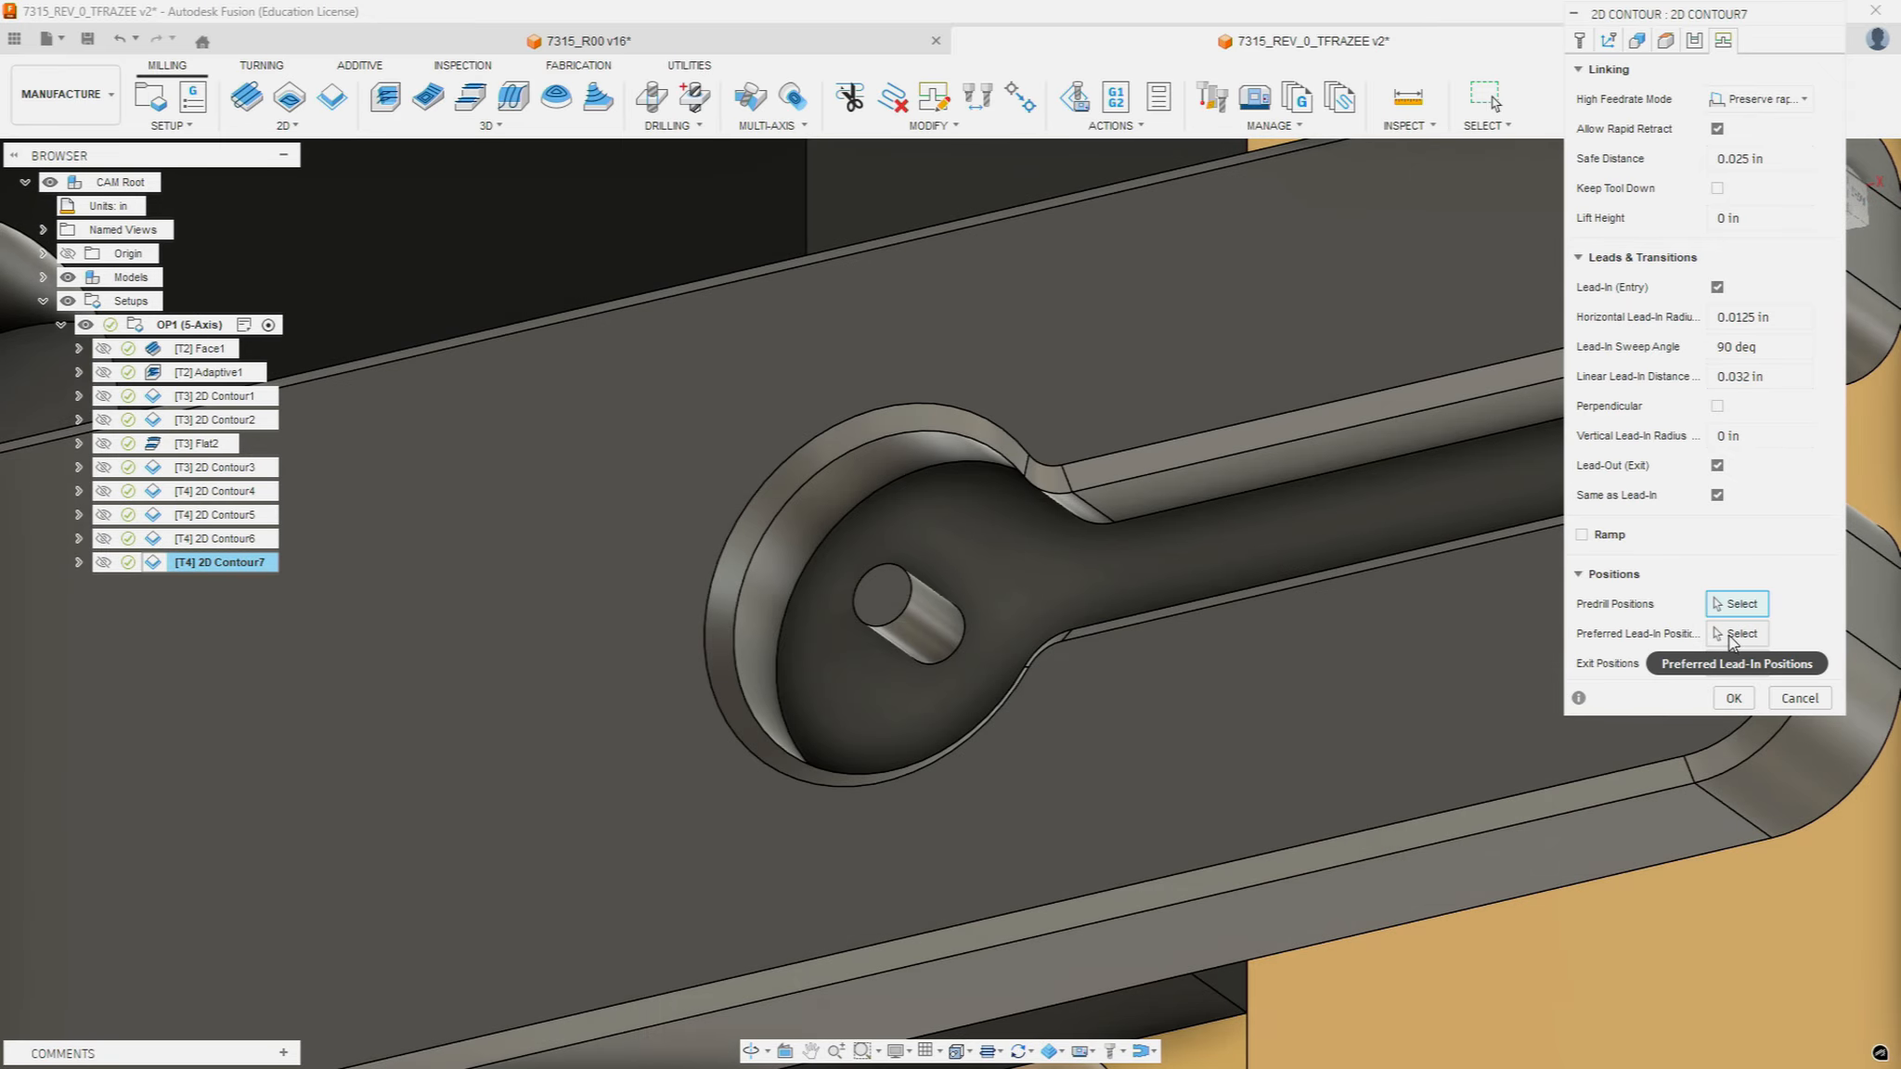
# Step: Set the preferred lead-in position on the pin's bottom edge facing the slot, and generate the toolpath
pyautogui.click(1729, 639)
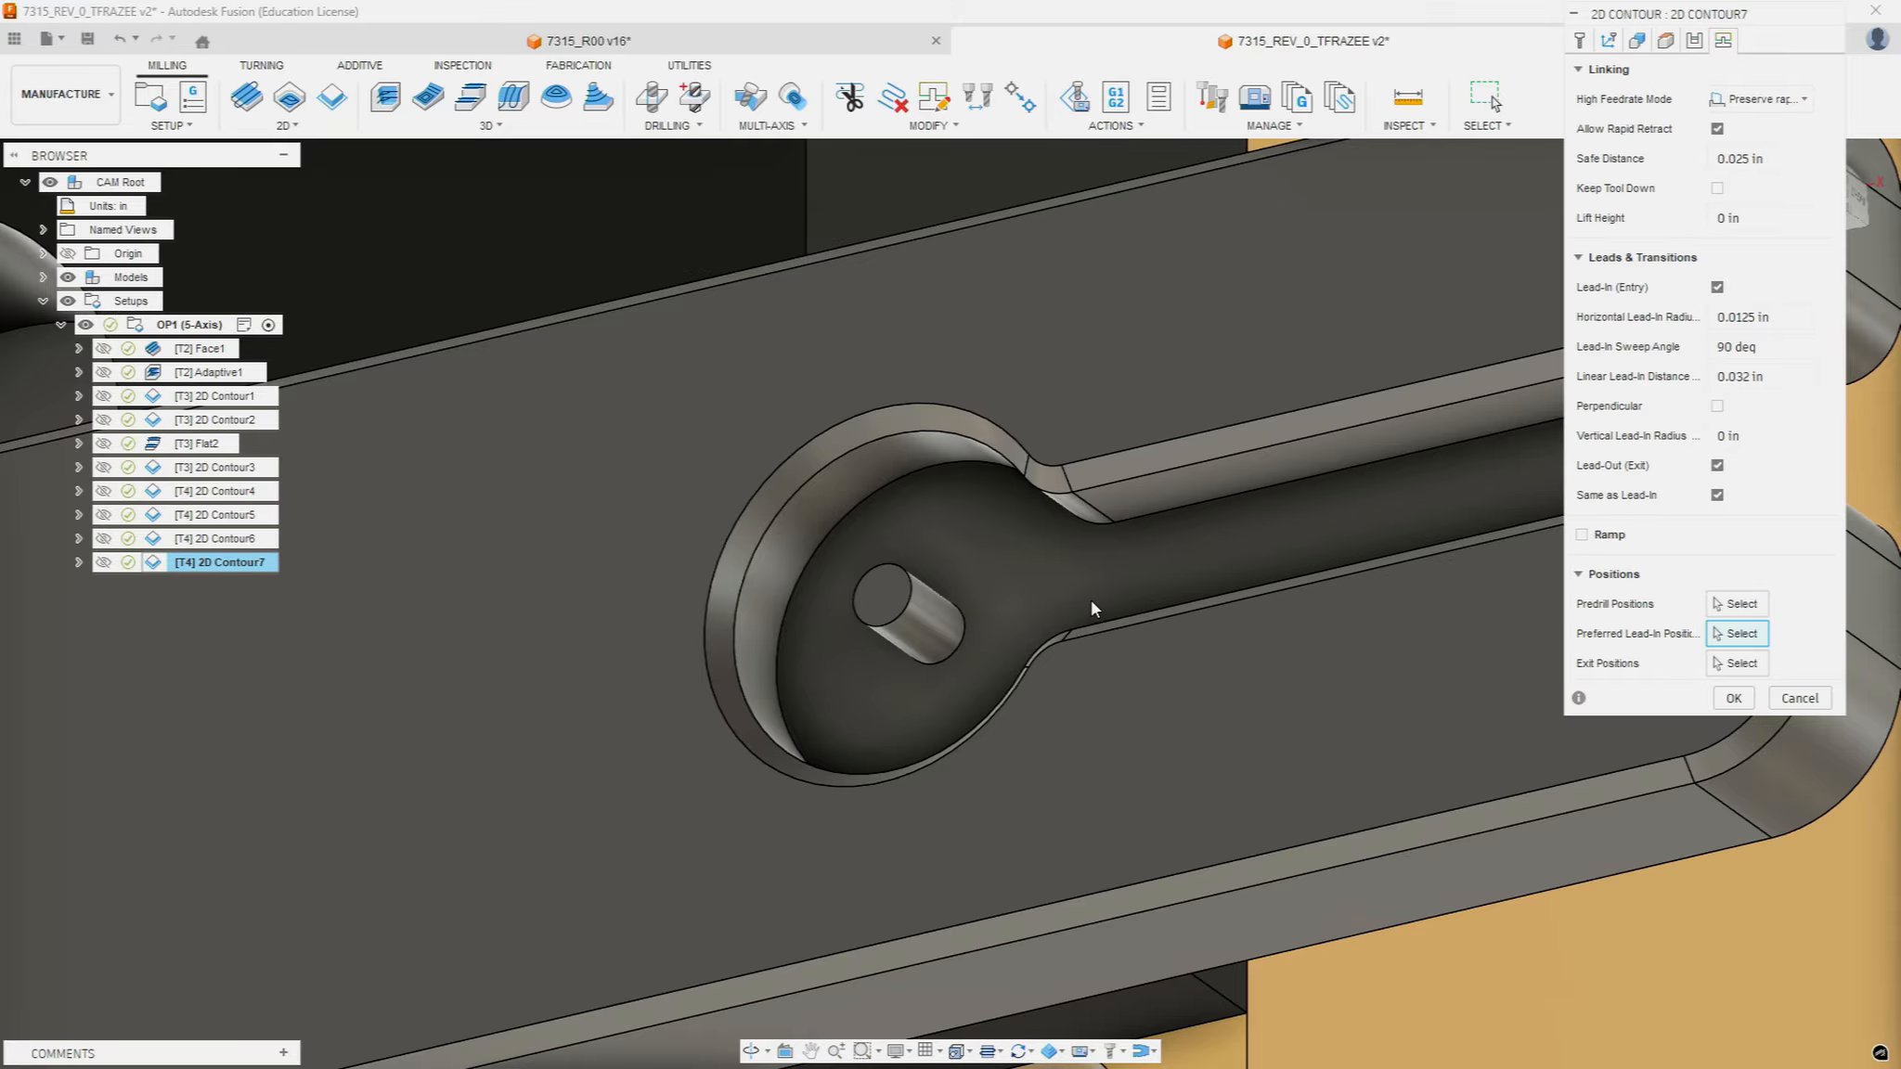
pyautogui.click(965, 630)
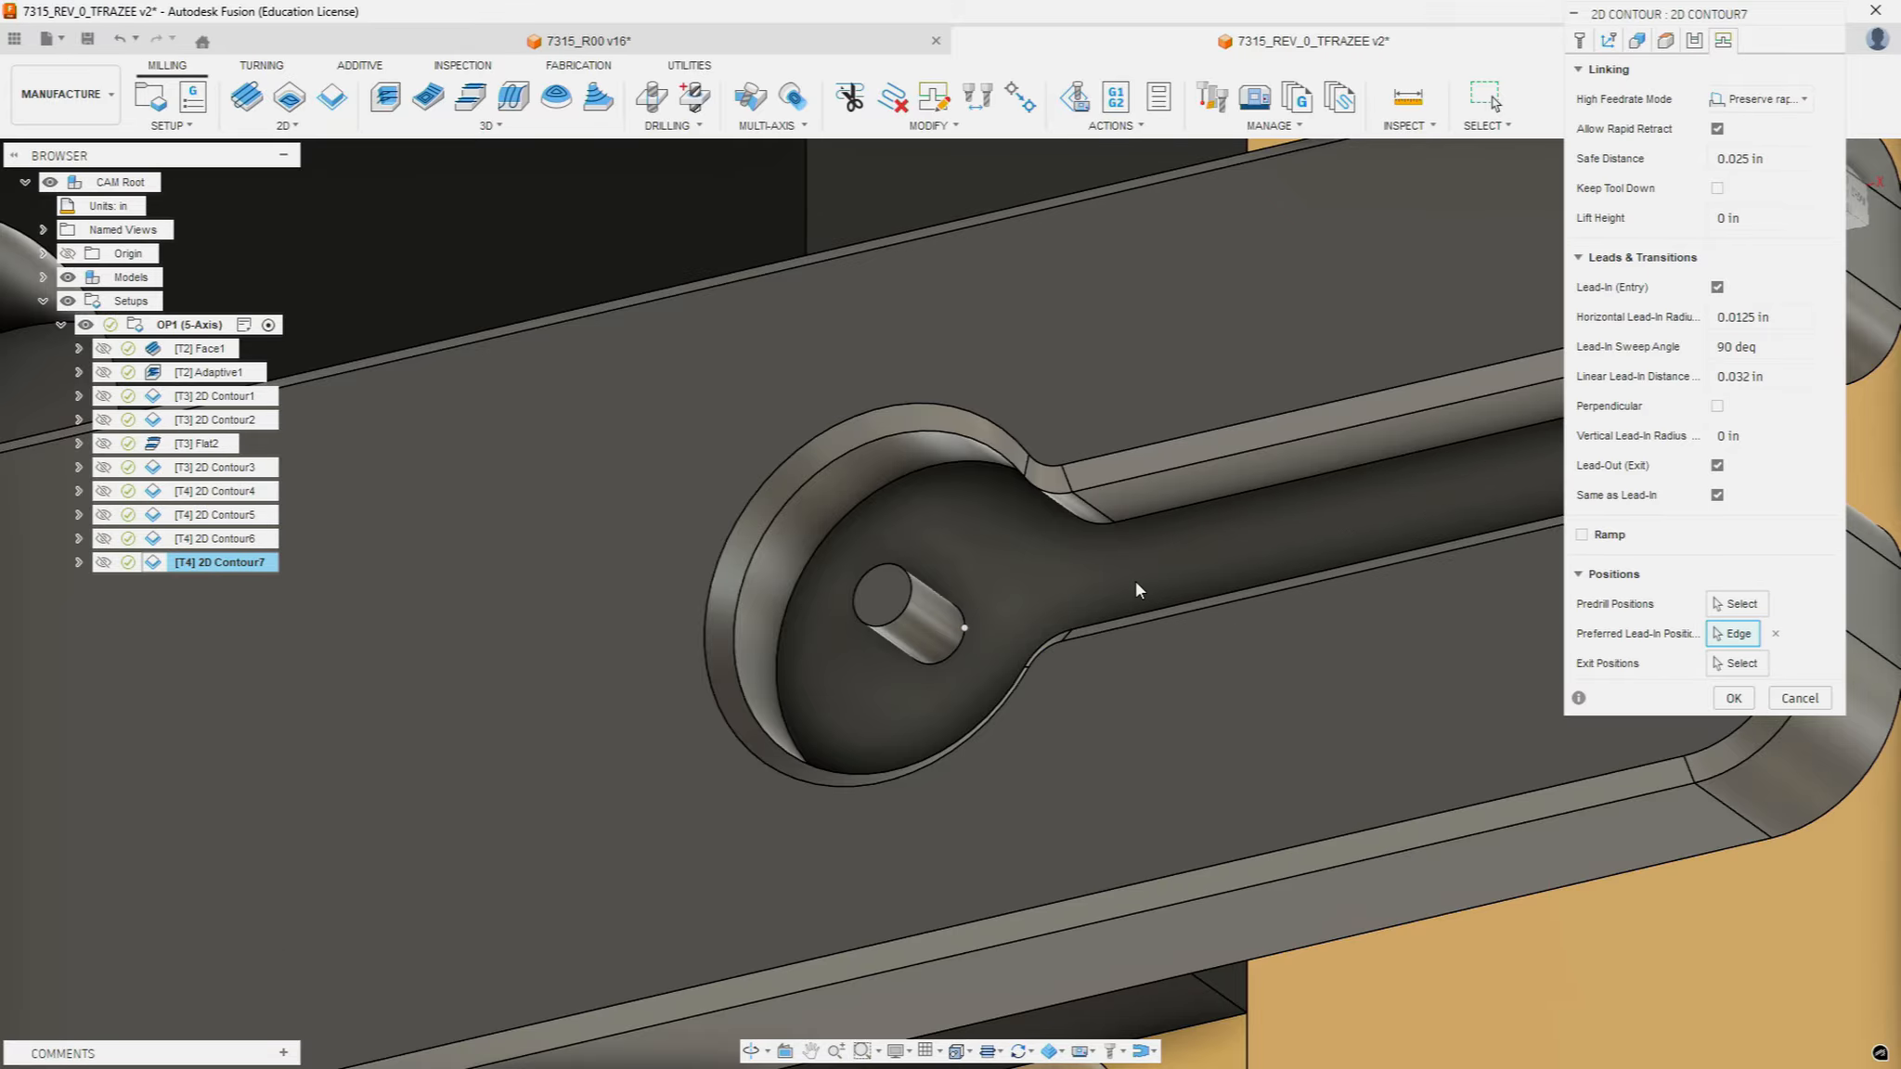
pyautogui.click(1732, 698)
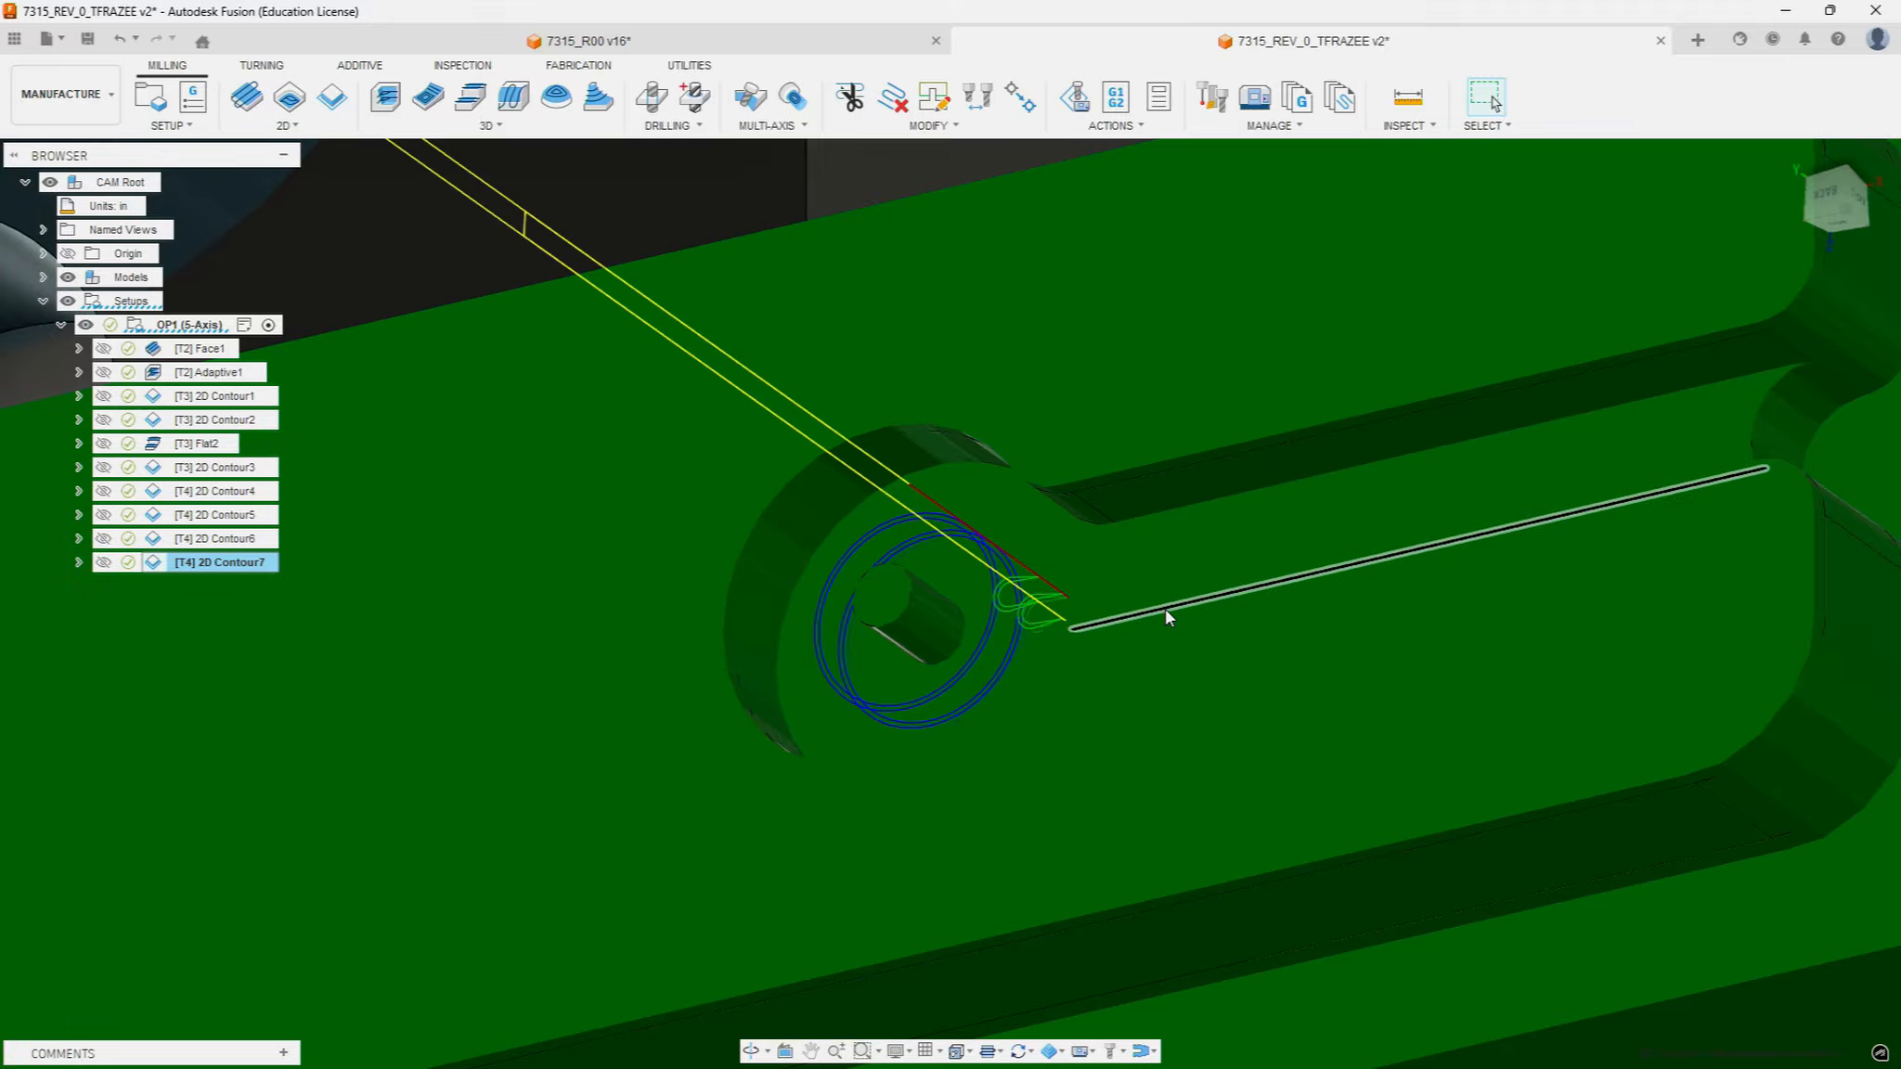
# Step: Examine the new toolpath around the pin and the hook end of the part from several angles
pyautogui.moveTo(1186, 600)
pyautogui.keyDown('shift'); pyautogui.mouseDown(button='middle')
pyautogui.moveTo(1215, 644)
pyautogui.moveTo(1208, 569)
pyautogui.mouseUp(button='middle'); pyautogui.keyUp('shift')
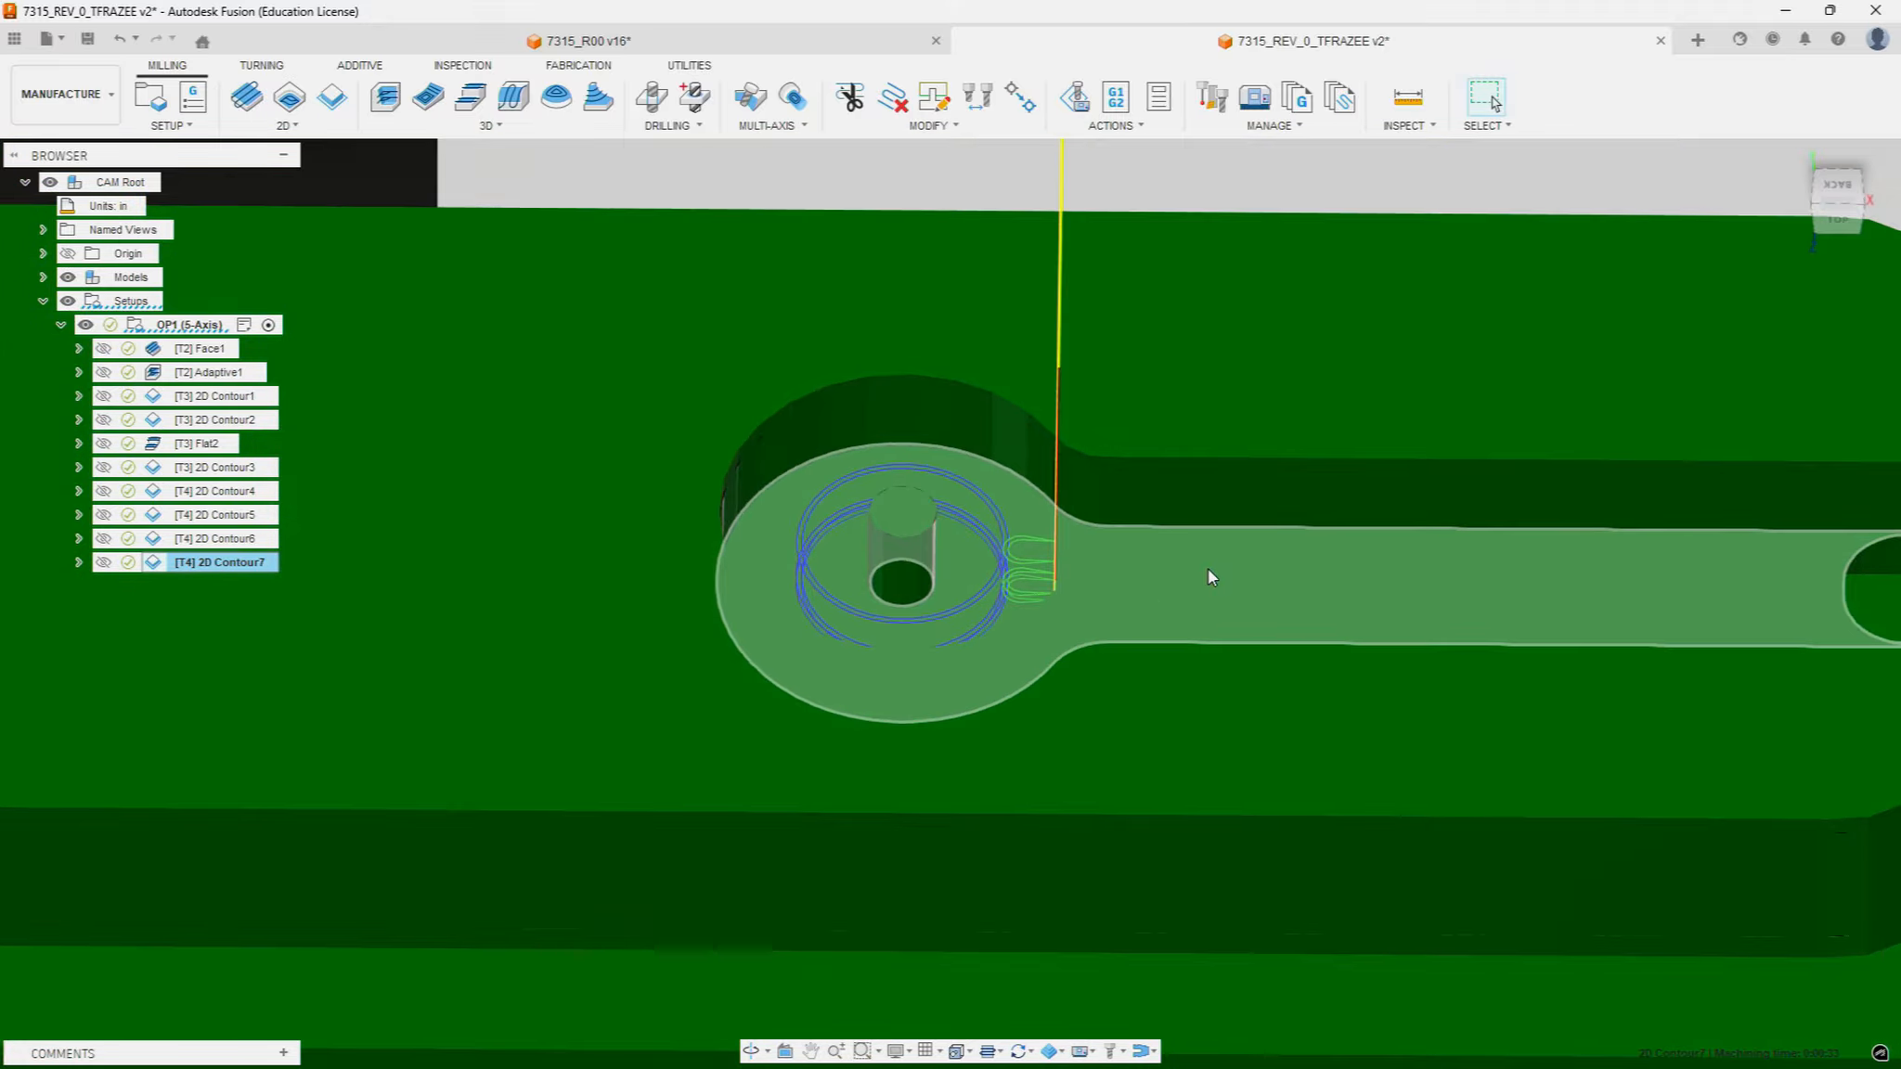
pyautogui.scroll(-3, 1206, 574)
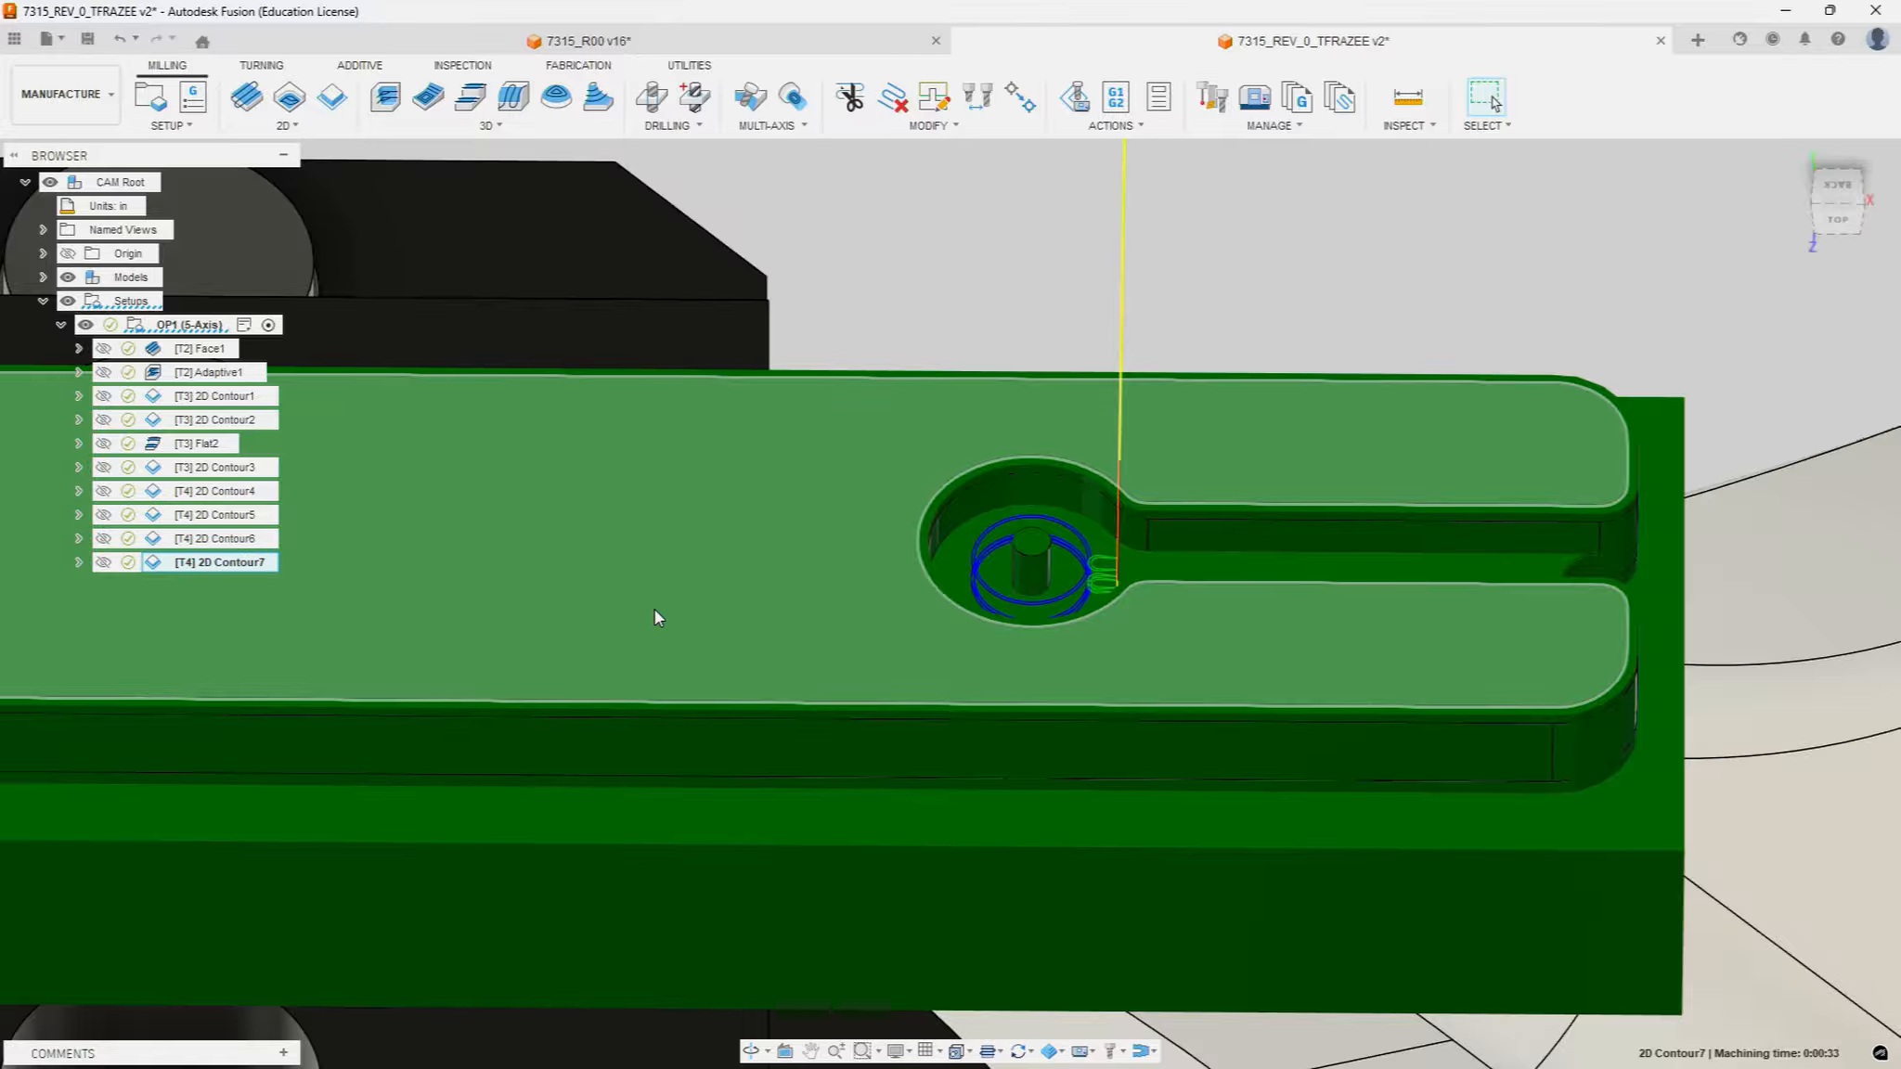
pyautogui.scroll(-10, 696, 560)
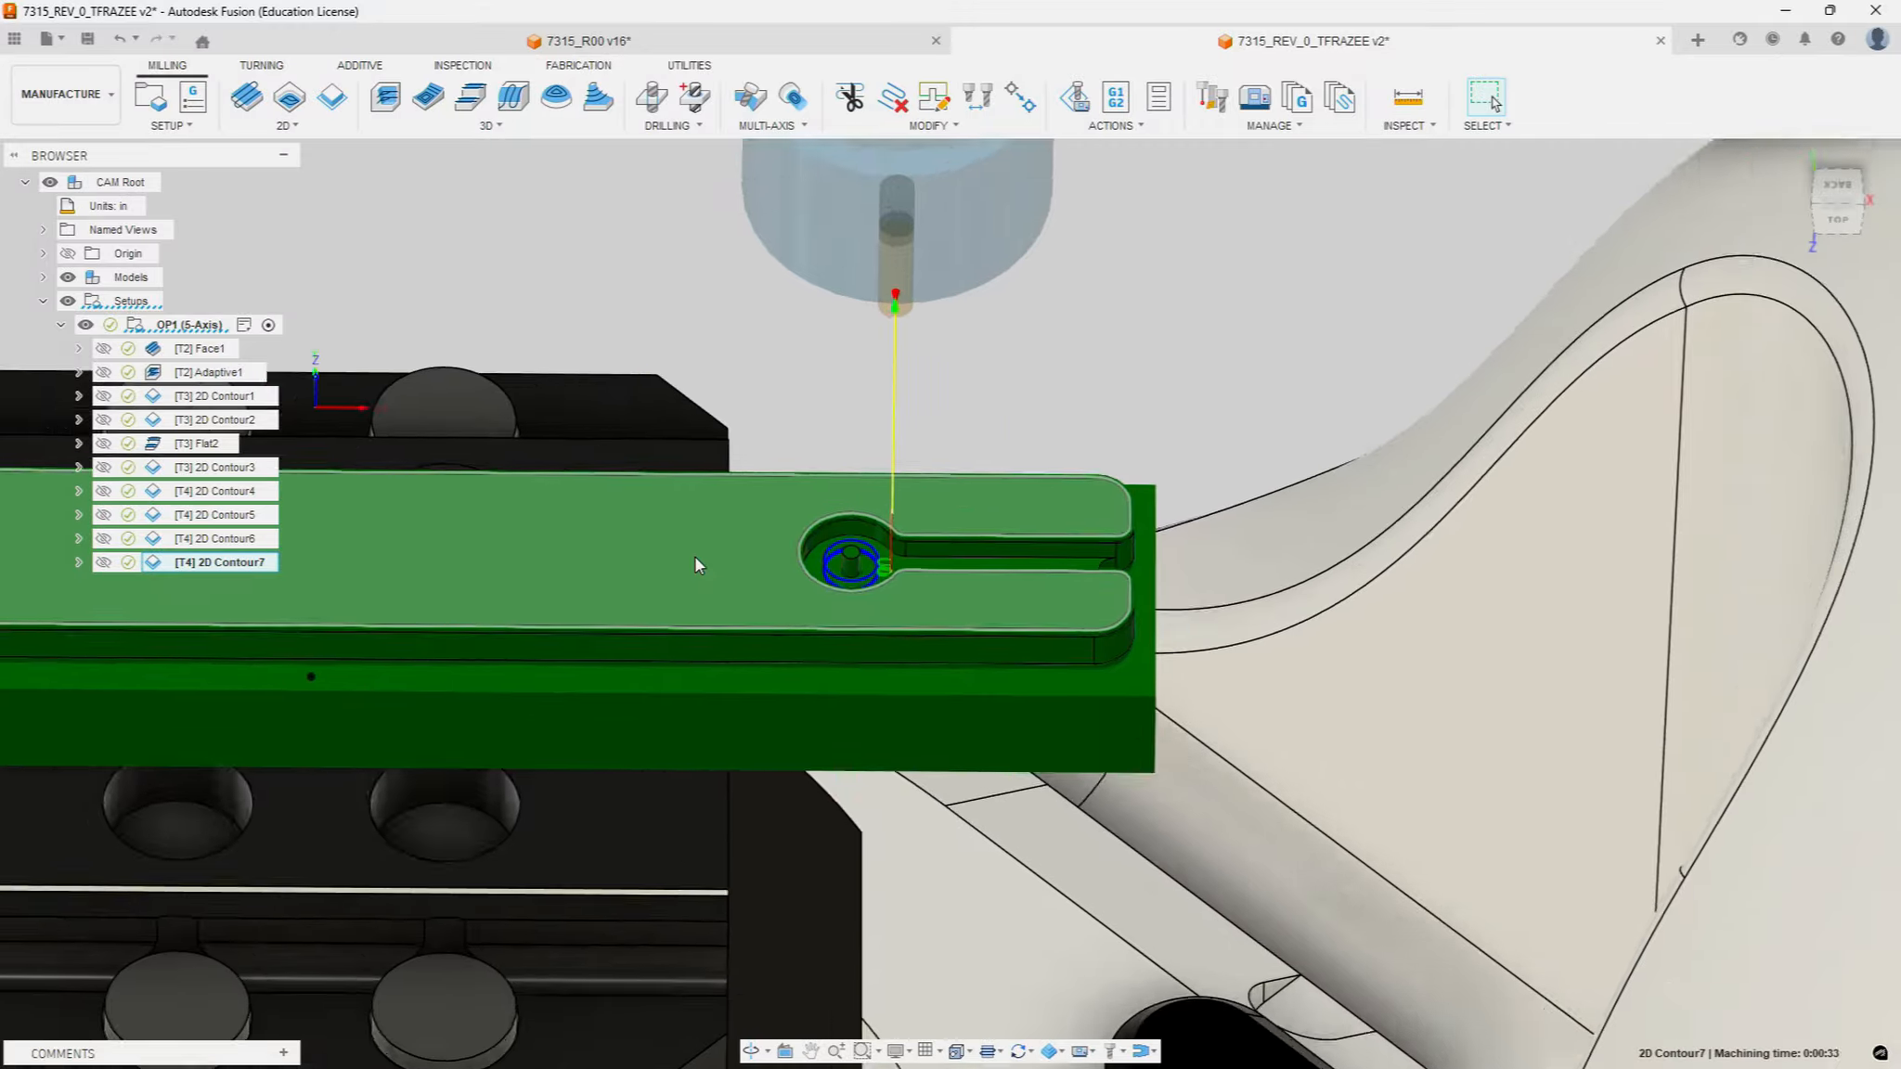
pyautogui.scroll(-3, 693, 557)
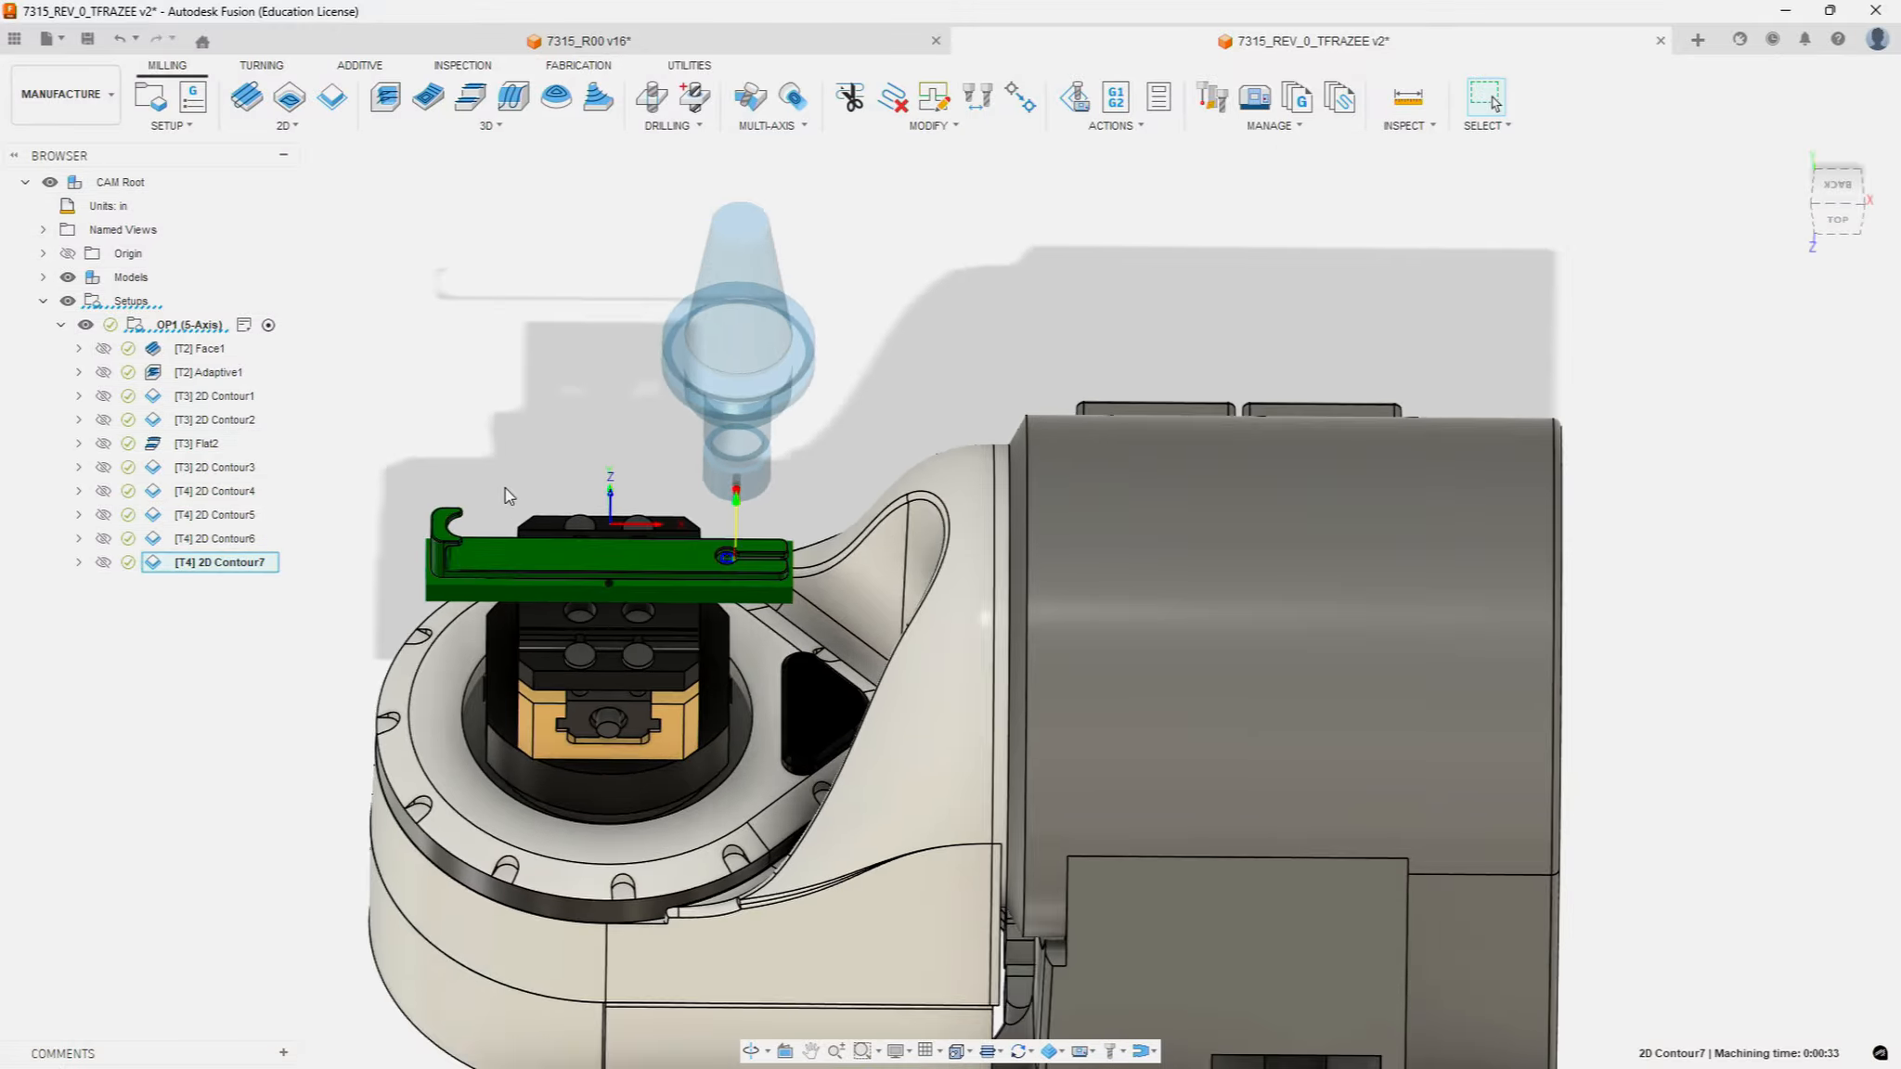
pyautogui.scroll(5, 466, 486)
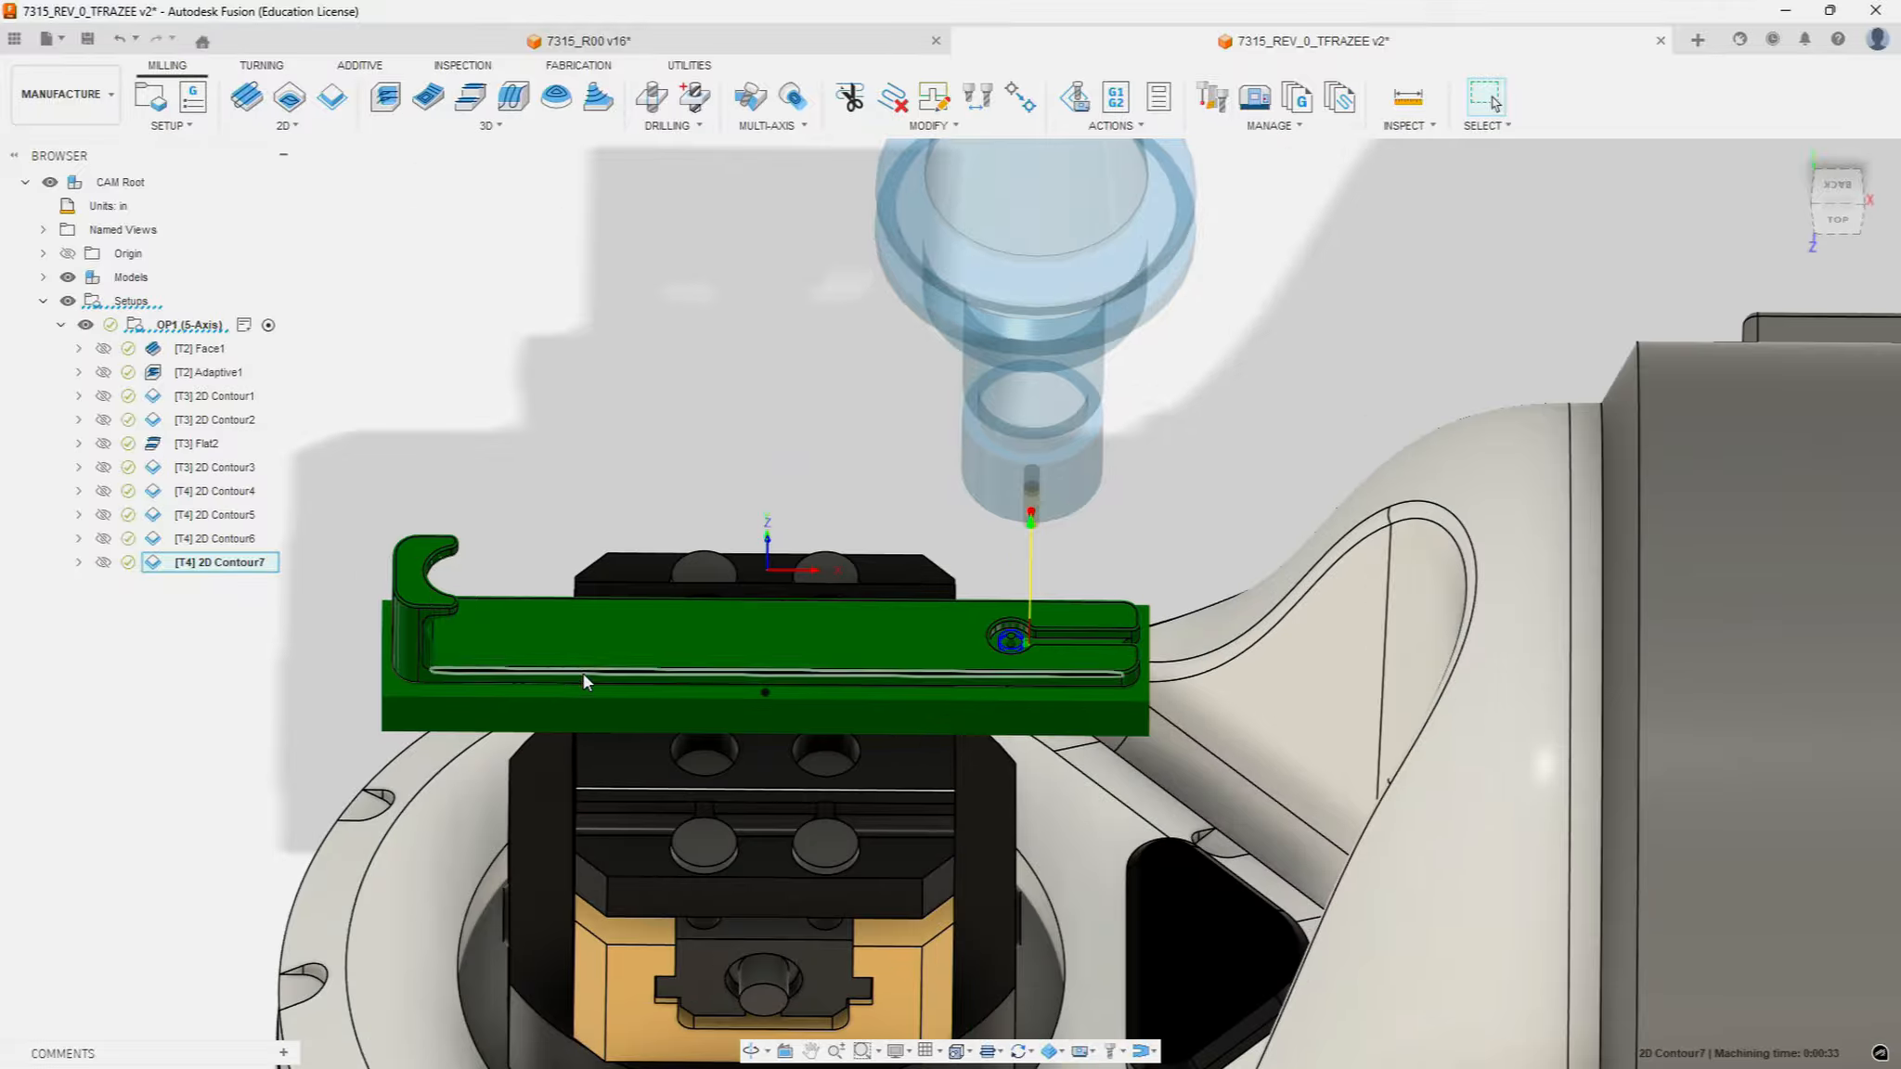
pyautogui.keyDown('shift'); pyautogui.moveTo(591, 656); pyautogui.dragTo(520, 506, button='middle'); pyautogui.keyUp('shift')
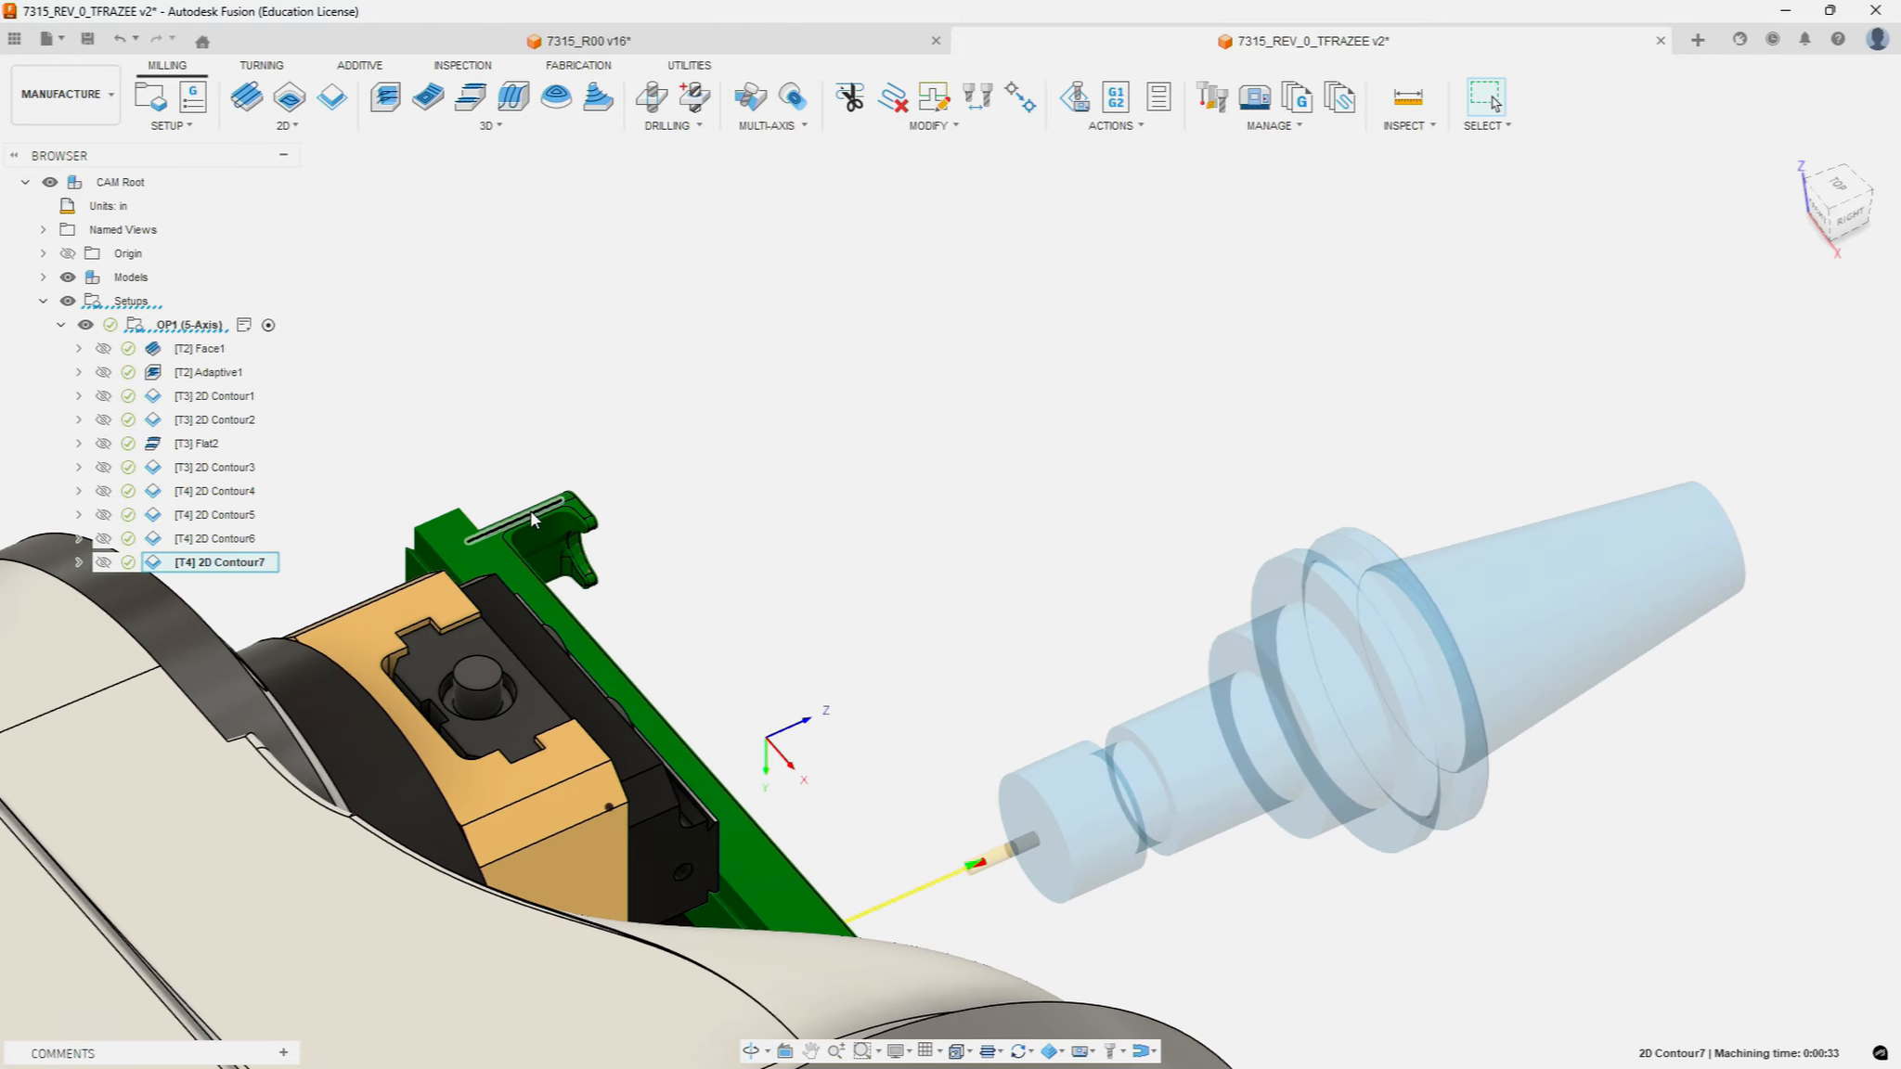
pyautogui.scroll(5, 532, 510)
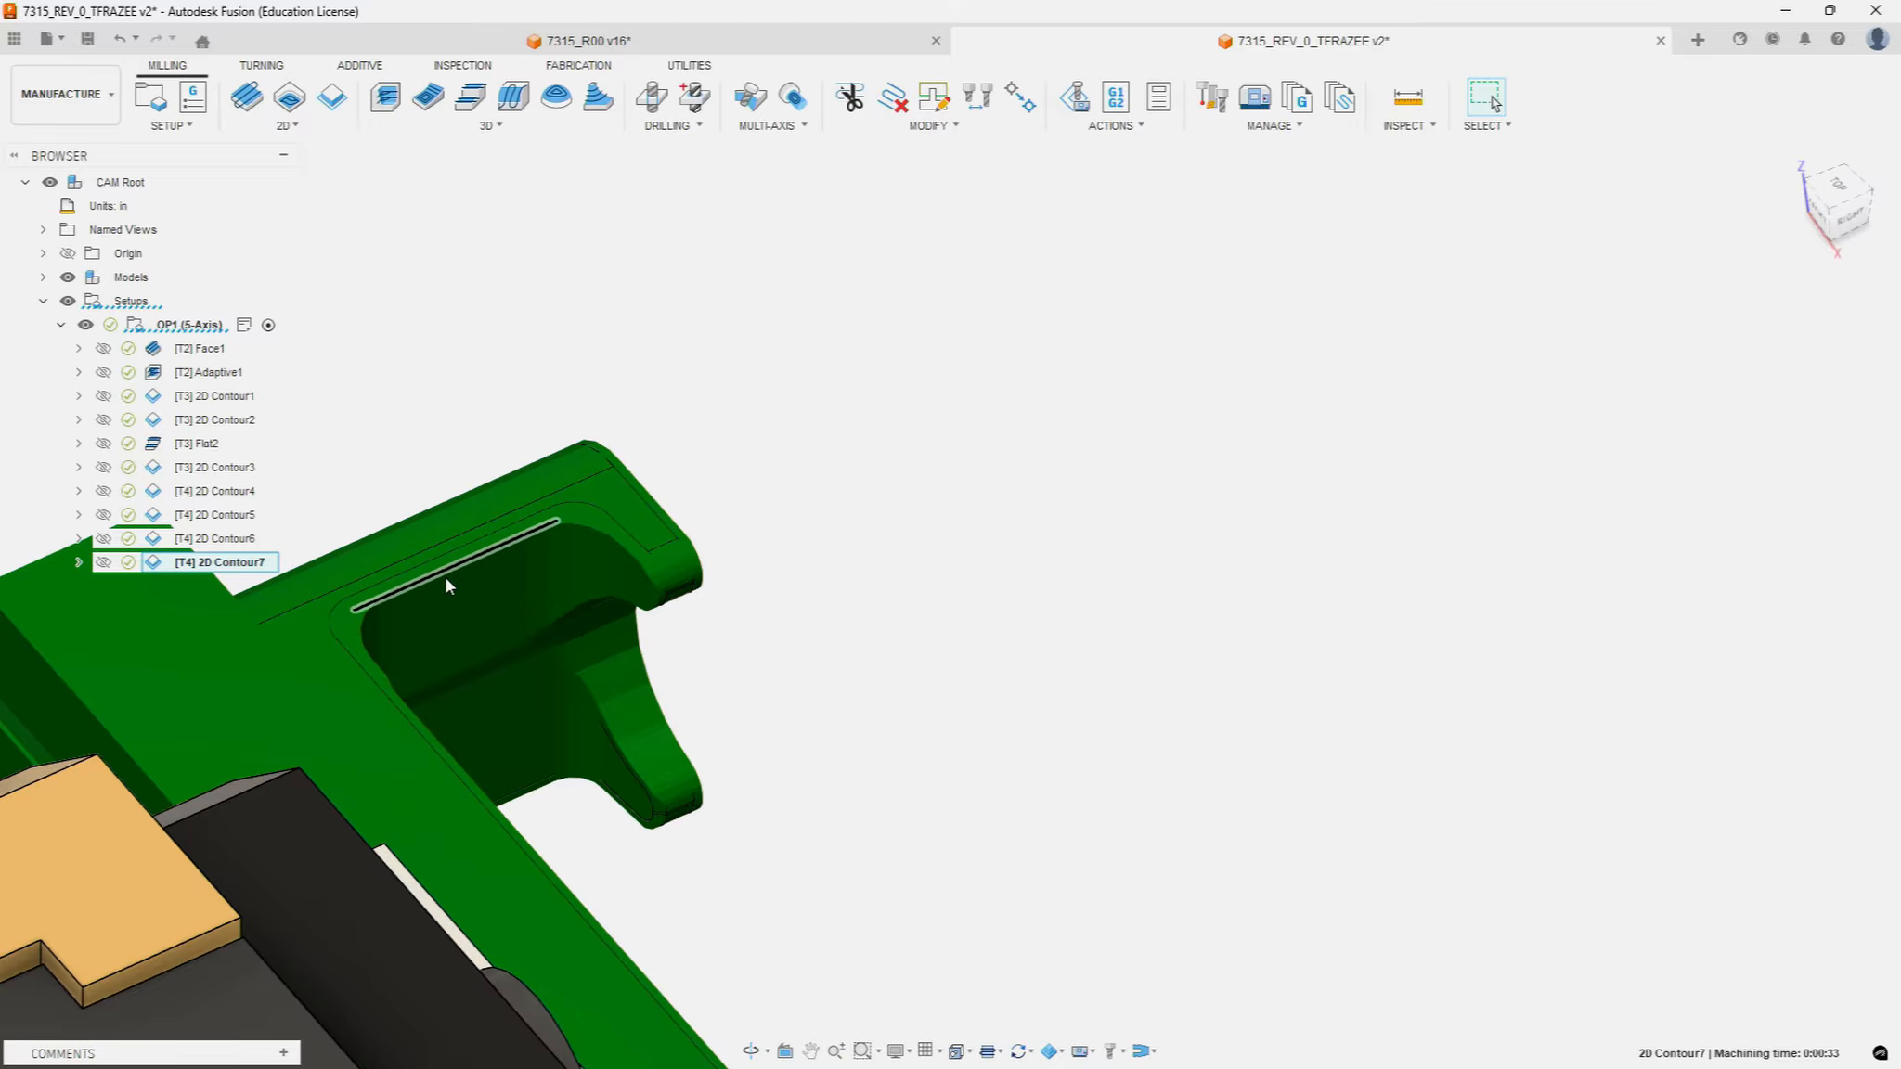
# Step: Duplicate 2D Contour4 and move the original together with its copy to the end of the OP1 operation list
pyautogui.scroll(-2, 436, 568)
pyautogui.scroll(2, 354, 441)
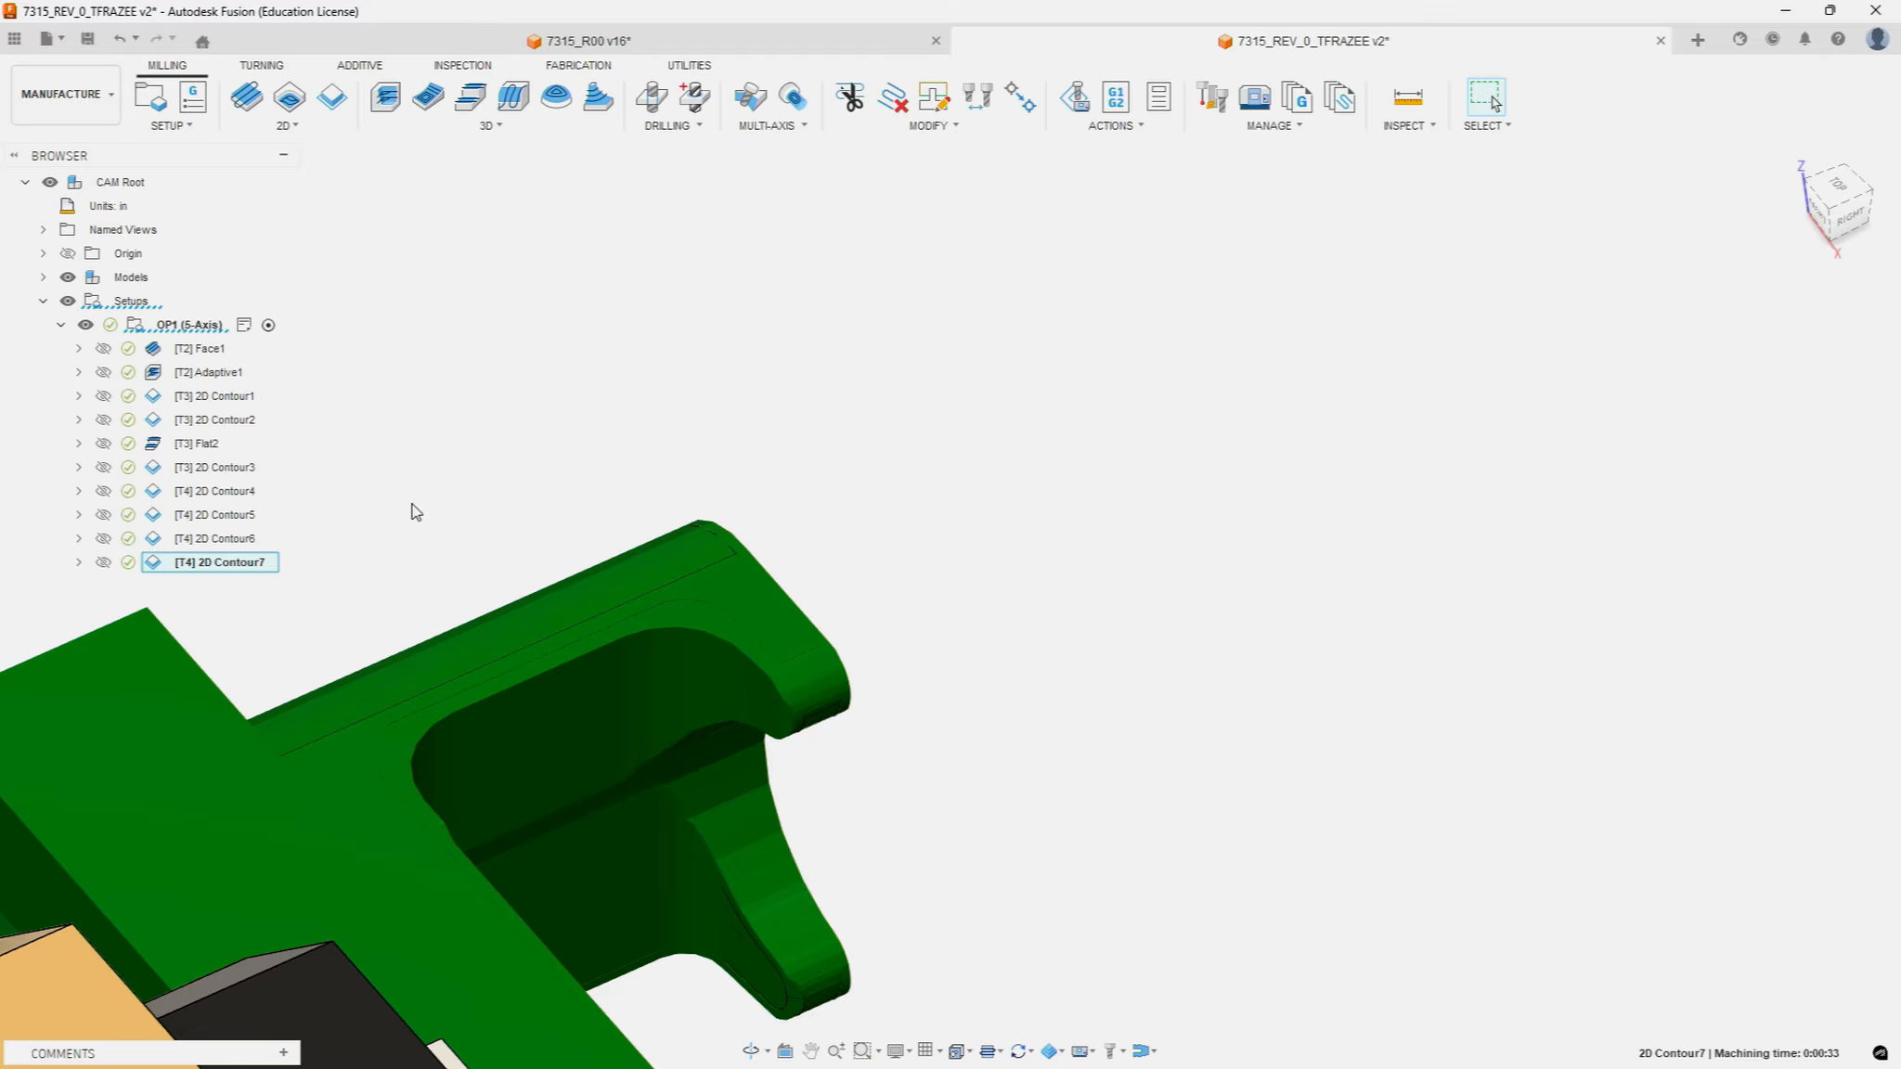
pyautogui.click(251, 469)
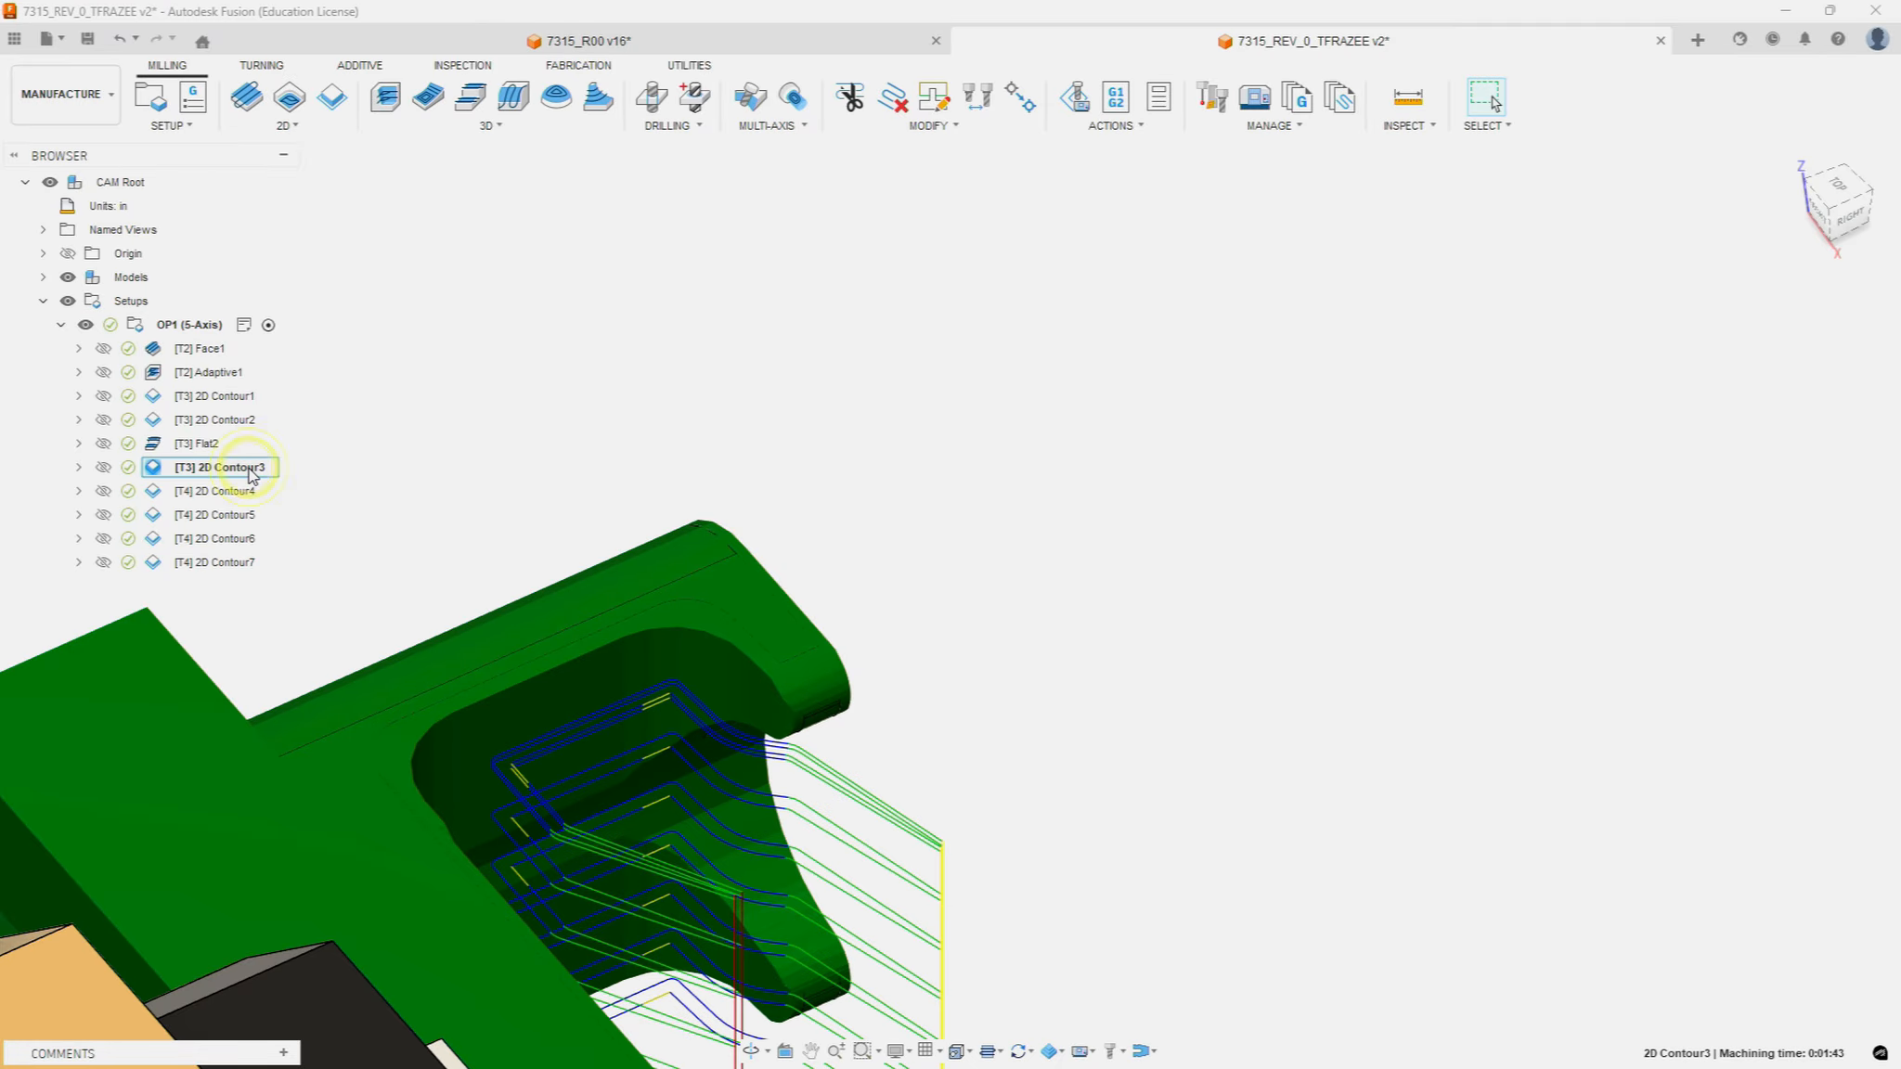
pyautogui.click(228, 493)
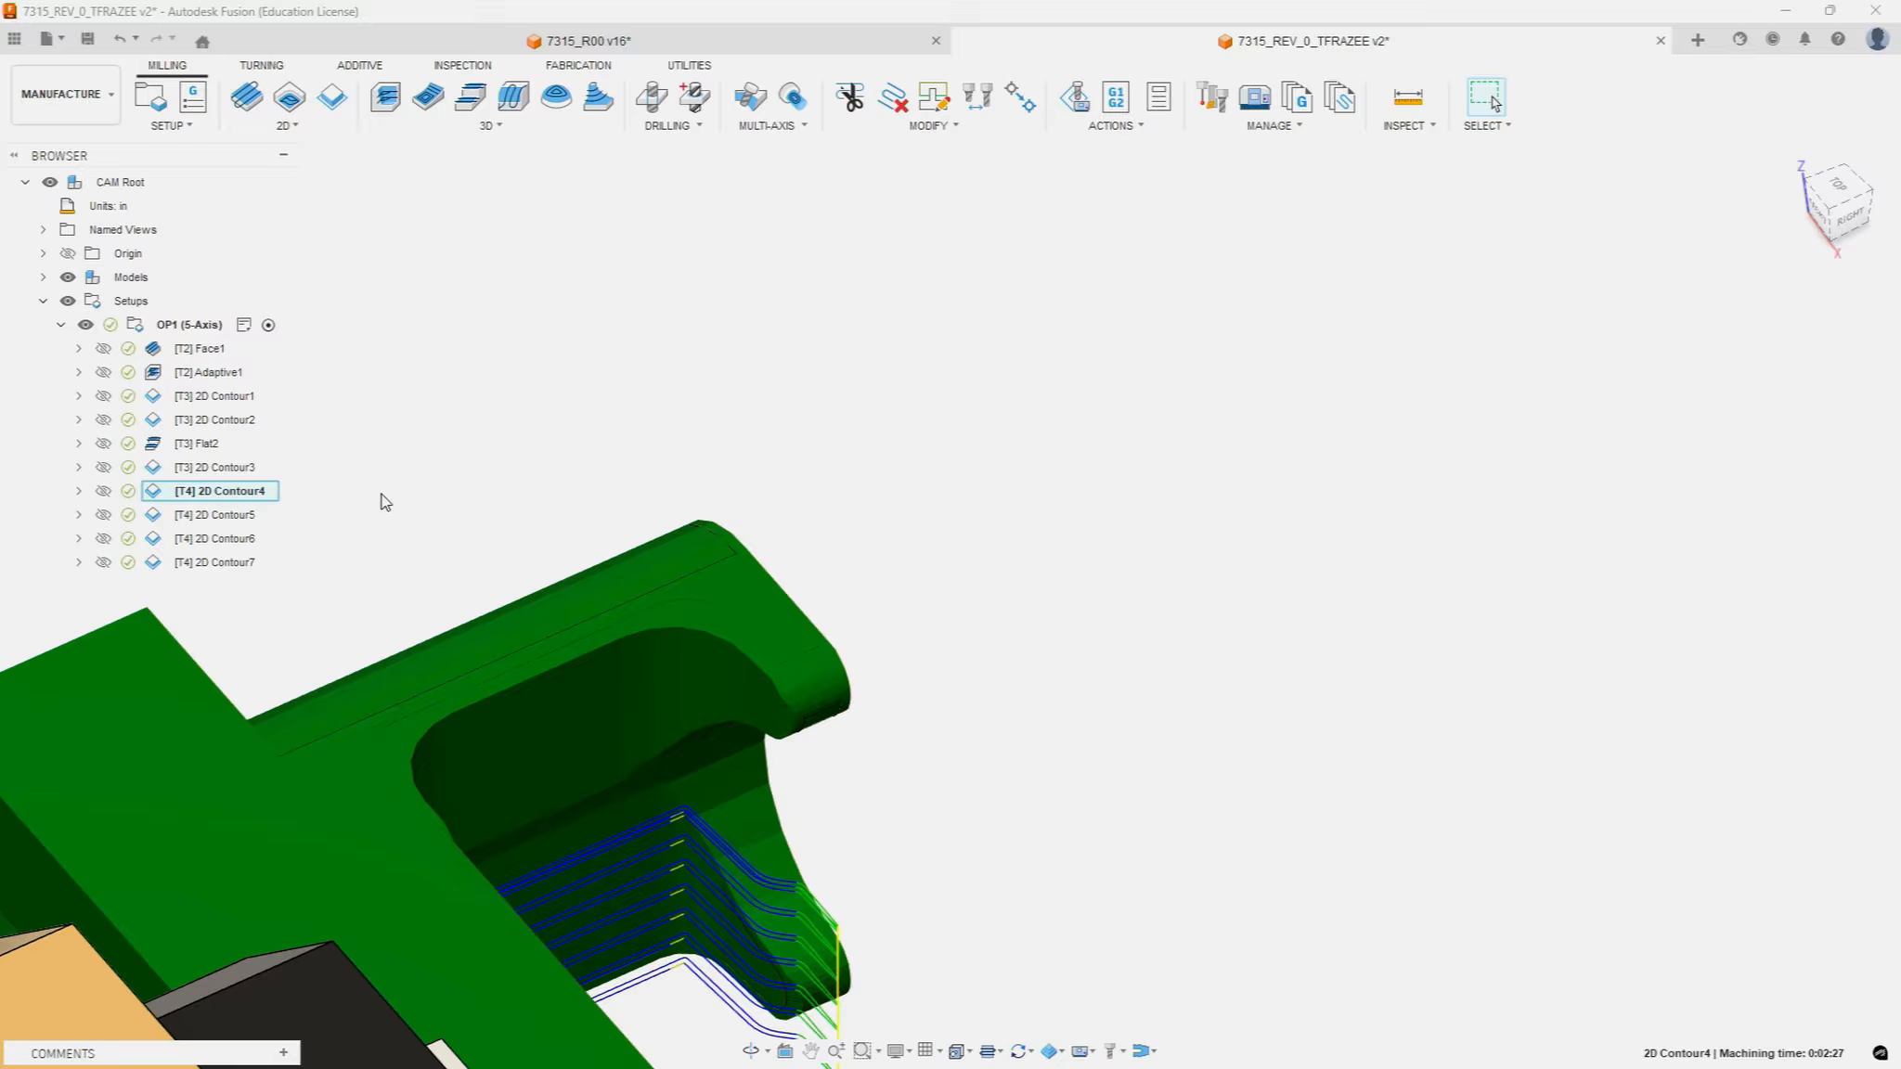
pyautogui.rightClick(253, 499)
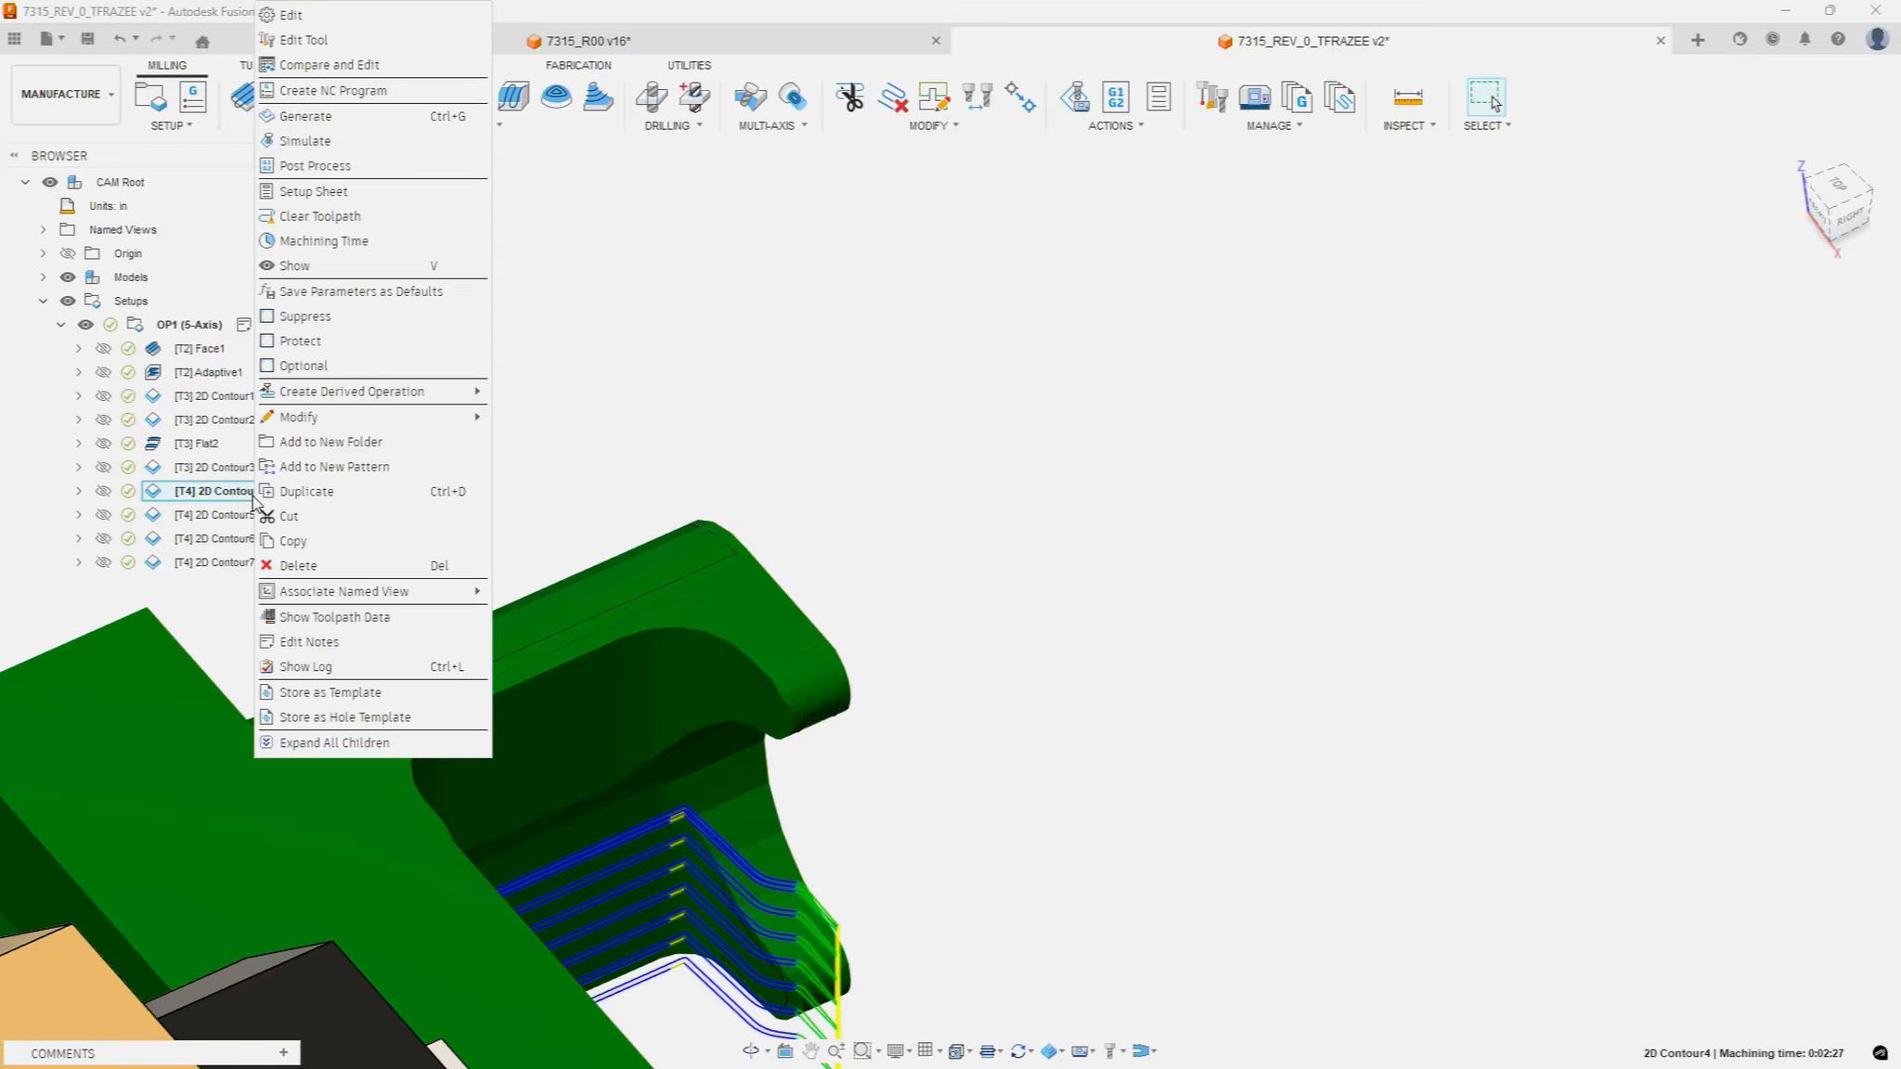
pyautogui.click(292, 492)
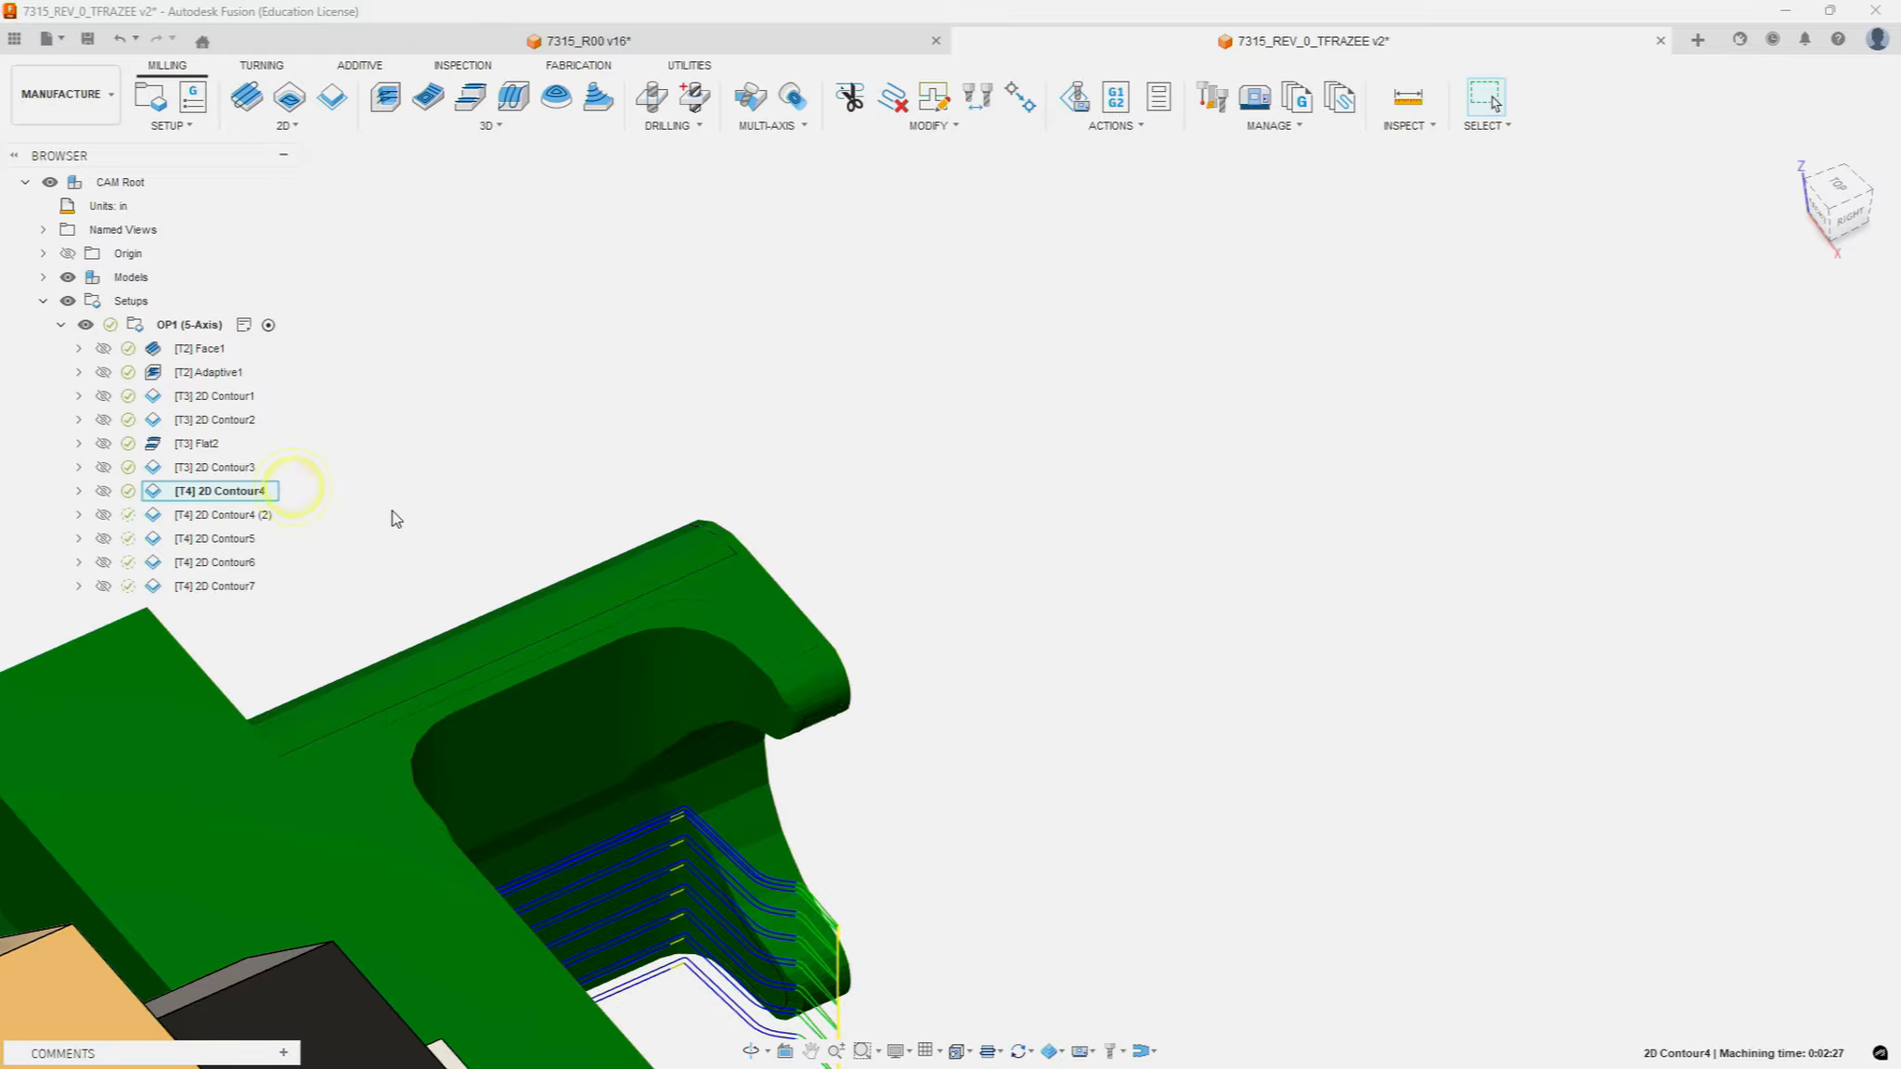
pyautogui.moveTo(225, 514); pyautogui.dragTo(221, 606)
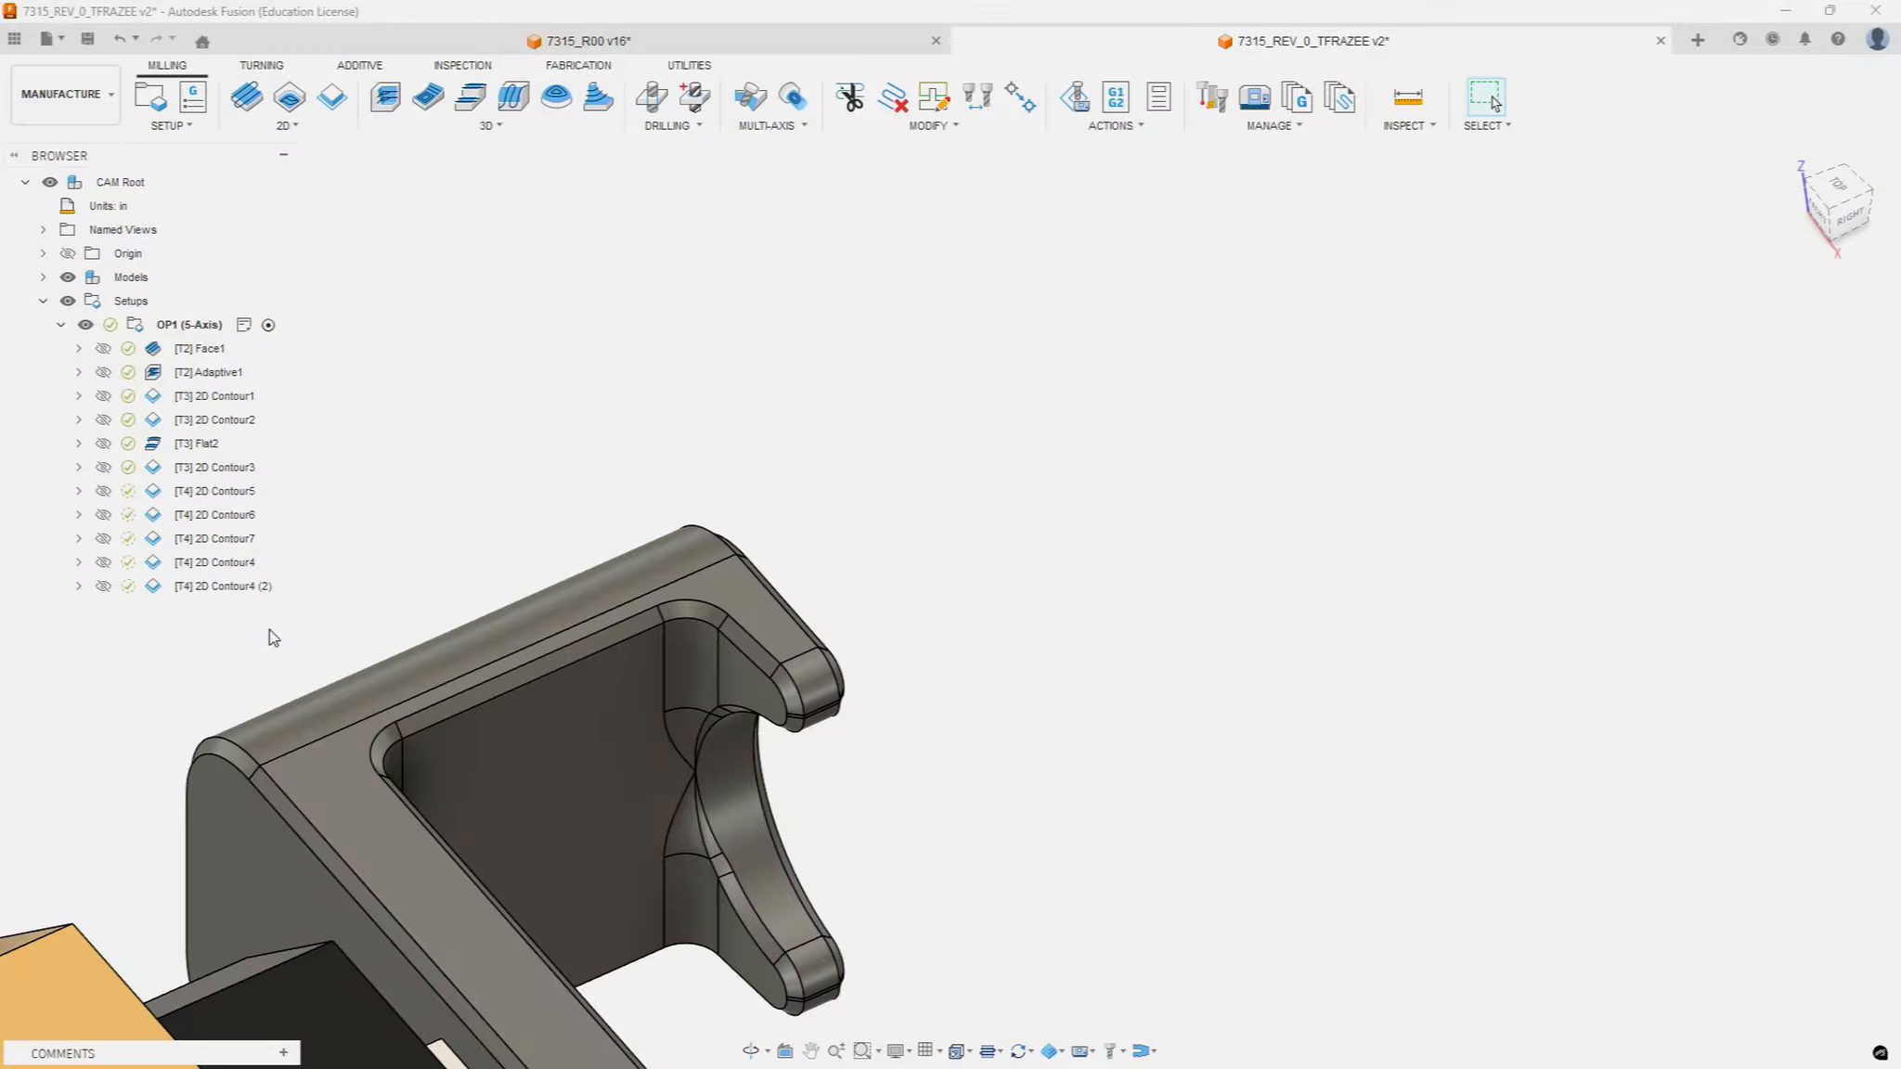
# Step: Rename the duplicated operation as 2D Contour8
pyautogui.click(253, 590)
pyautogui.click(255, 592)
pyautogui.moveTo(266, 590); pyautogui.dragTo(242, 590)
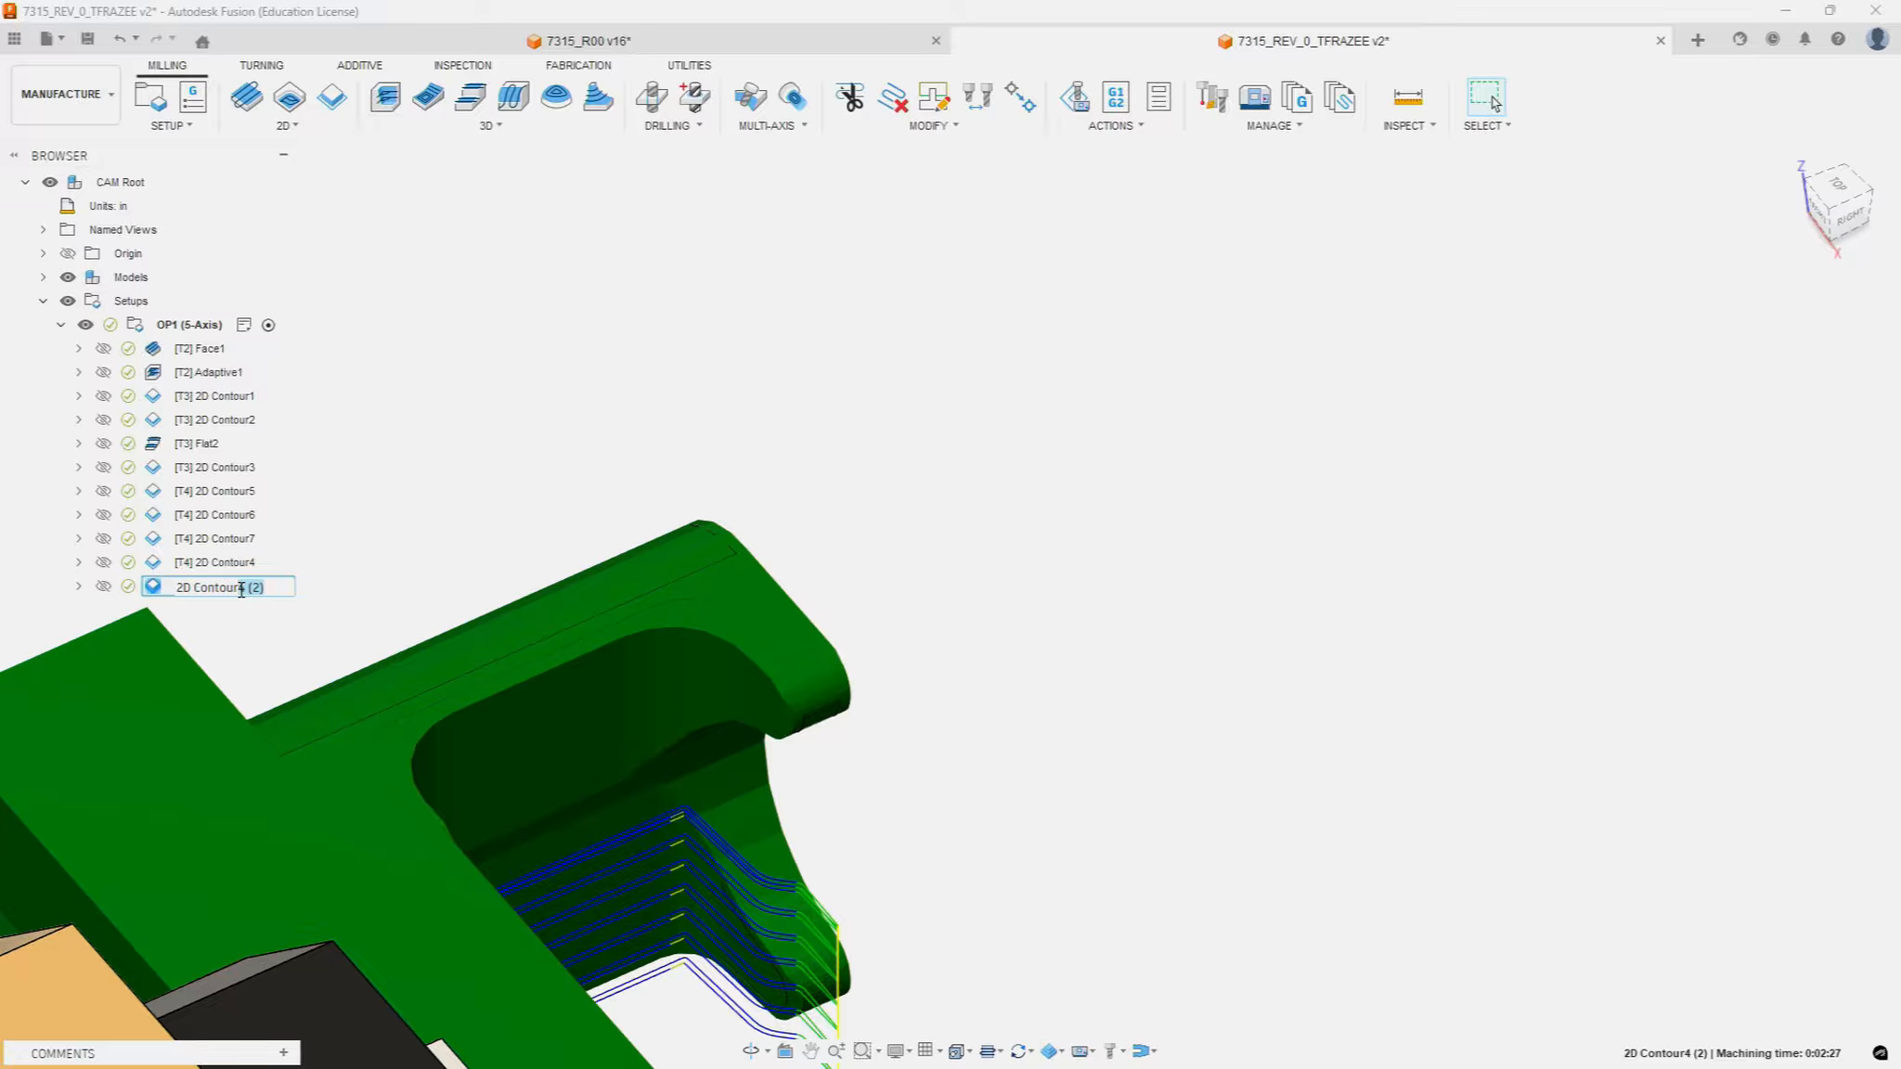
pyautogui.write('8')
pyautogui.press('Return')
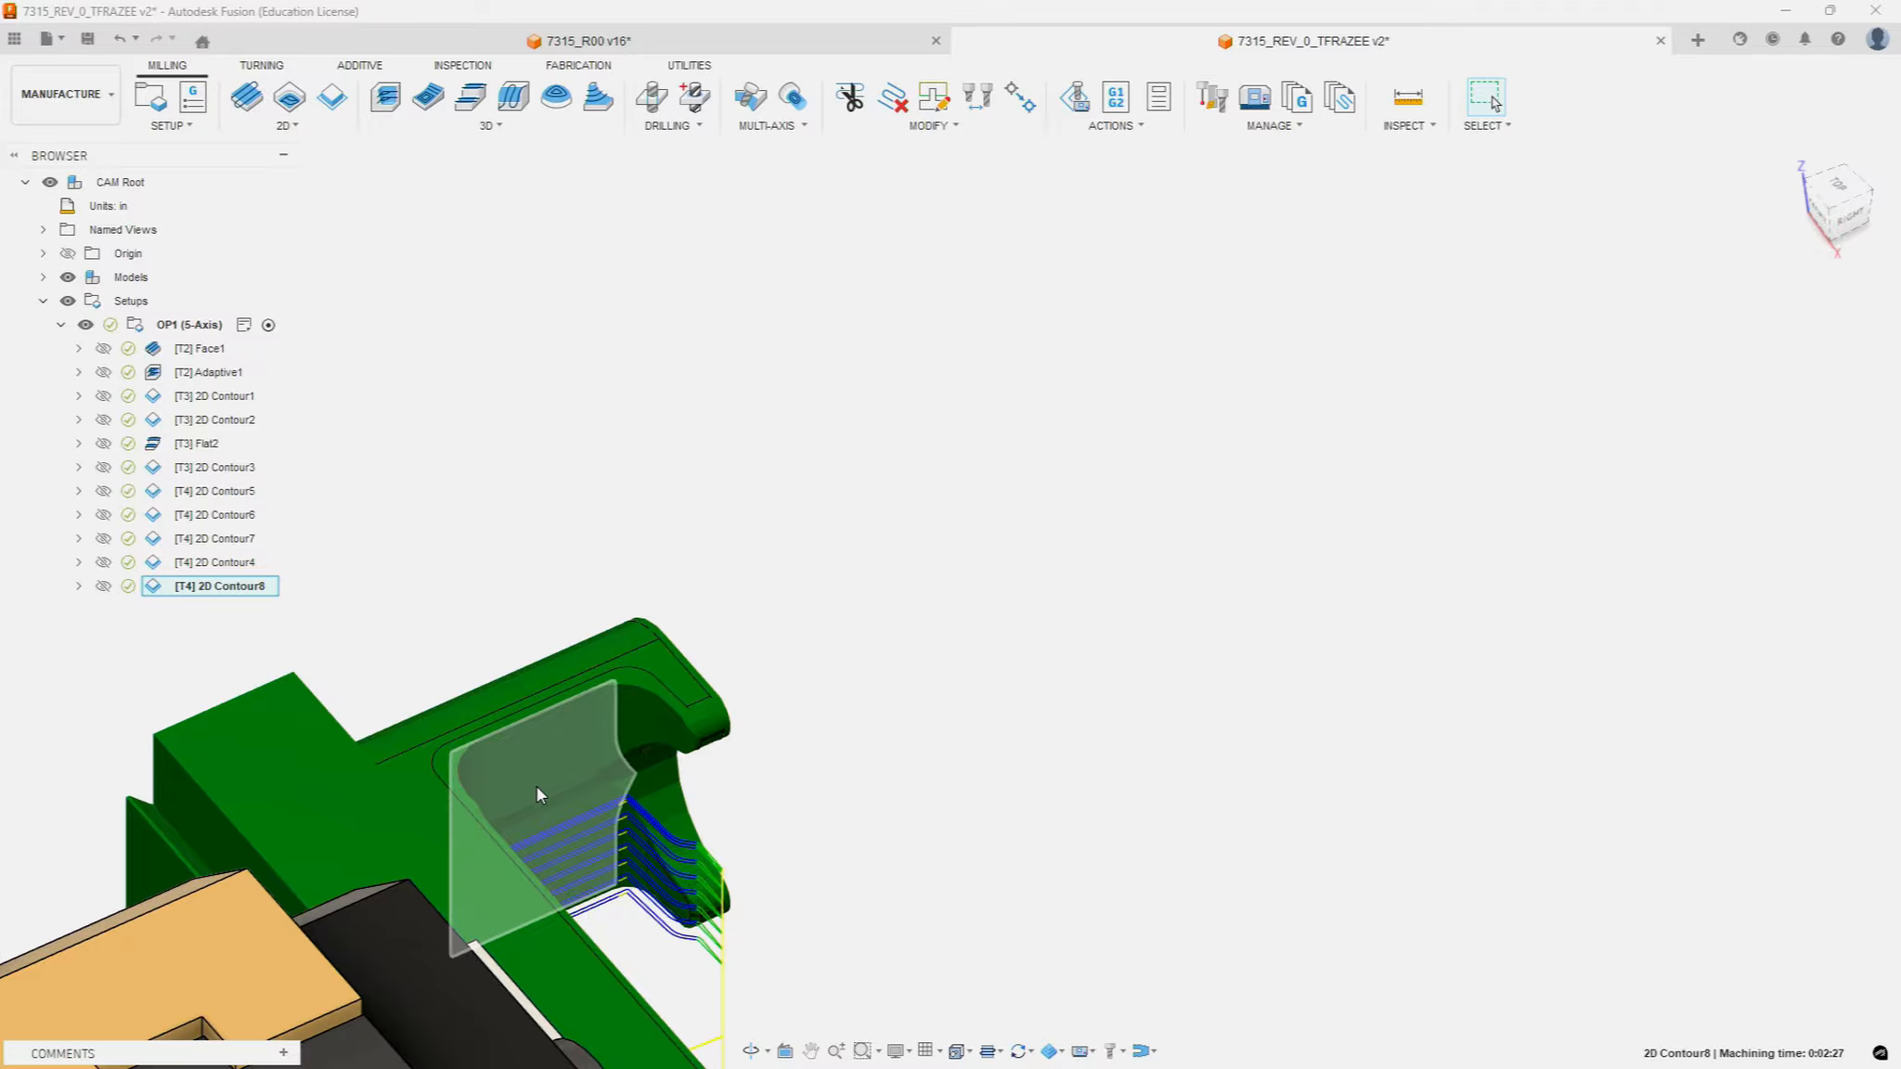
# Step: Edit 2D Contour8, clear its tool orientation Z axis reference, and select the arm's upward-facing face instead
pyautogui.scroll(2, 536, 785)
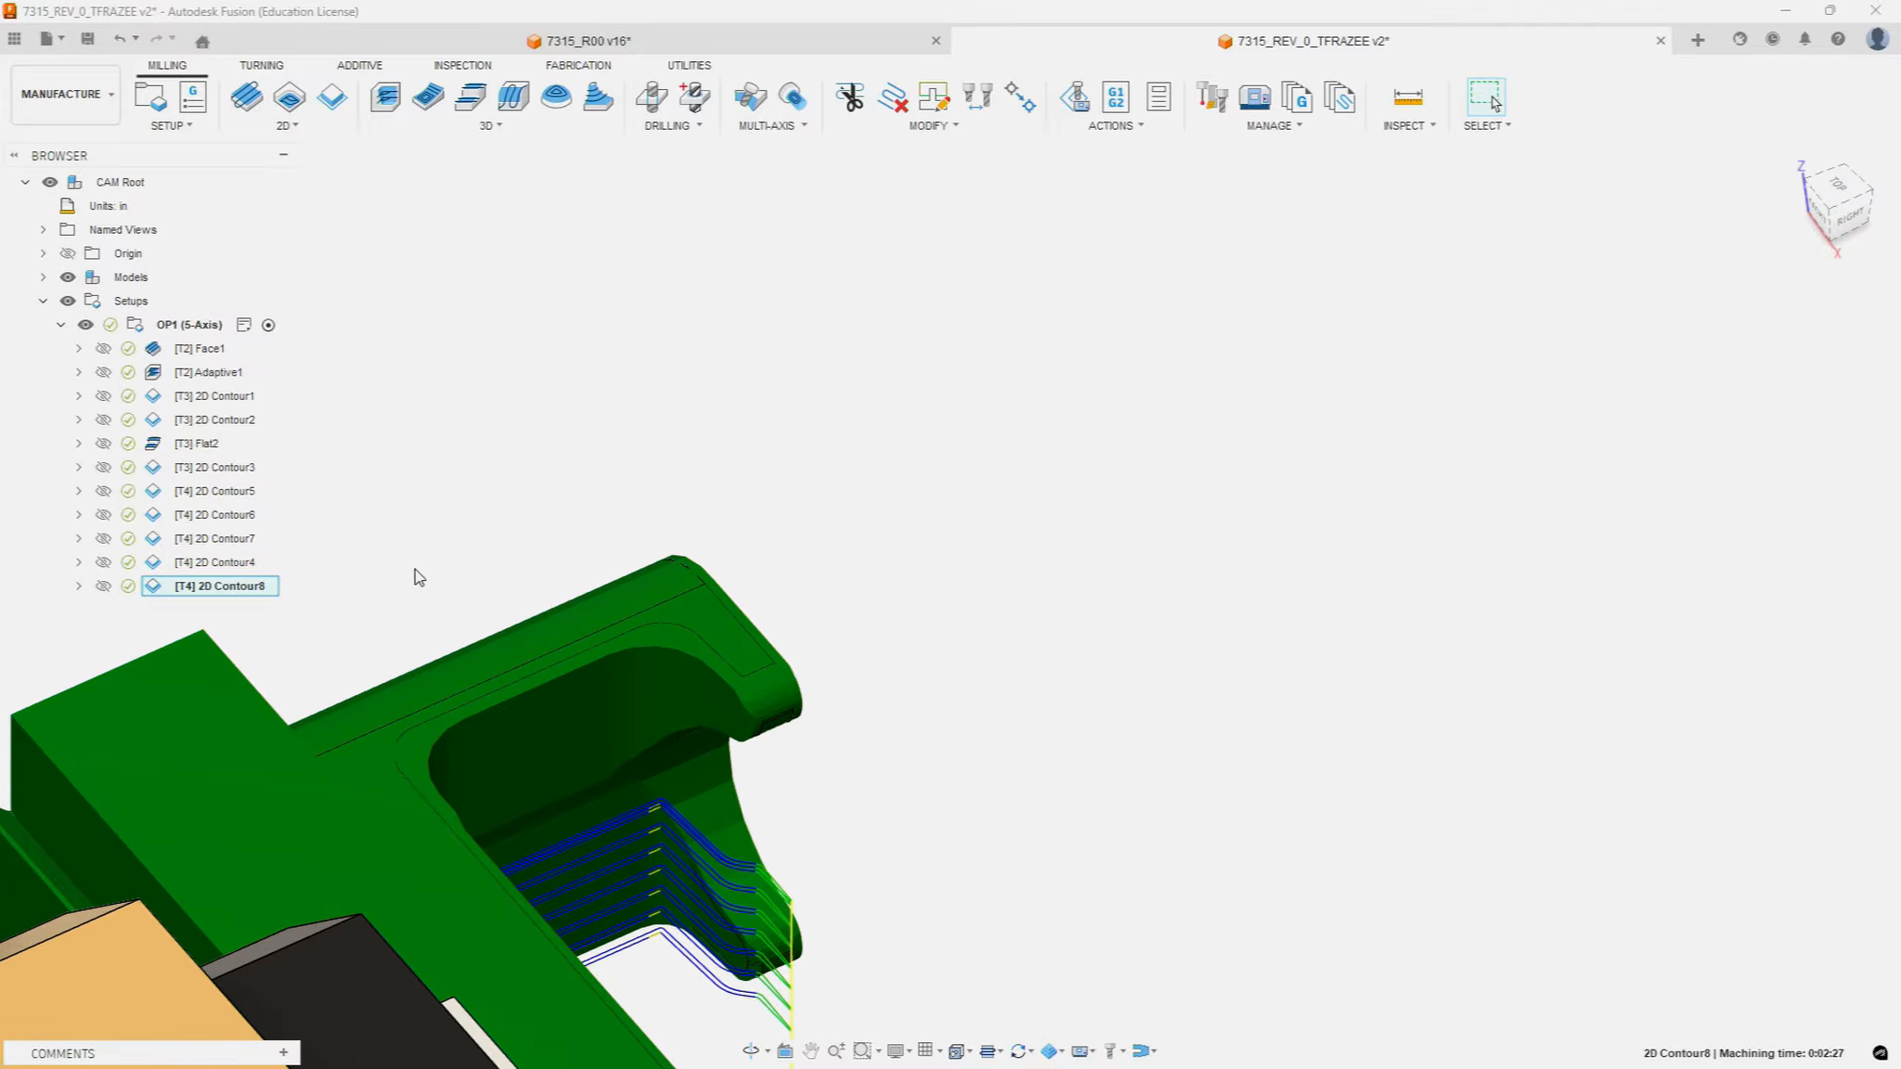
pyautogui.rightClick(250, 598)
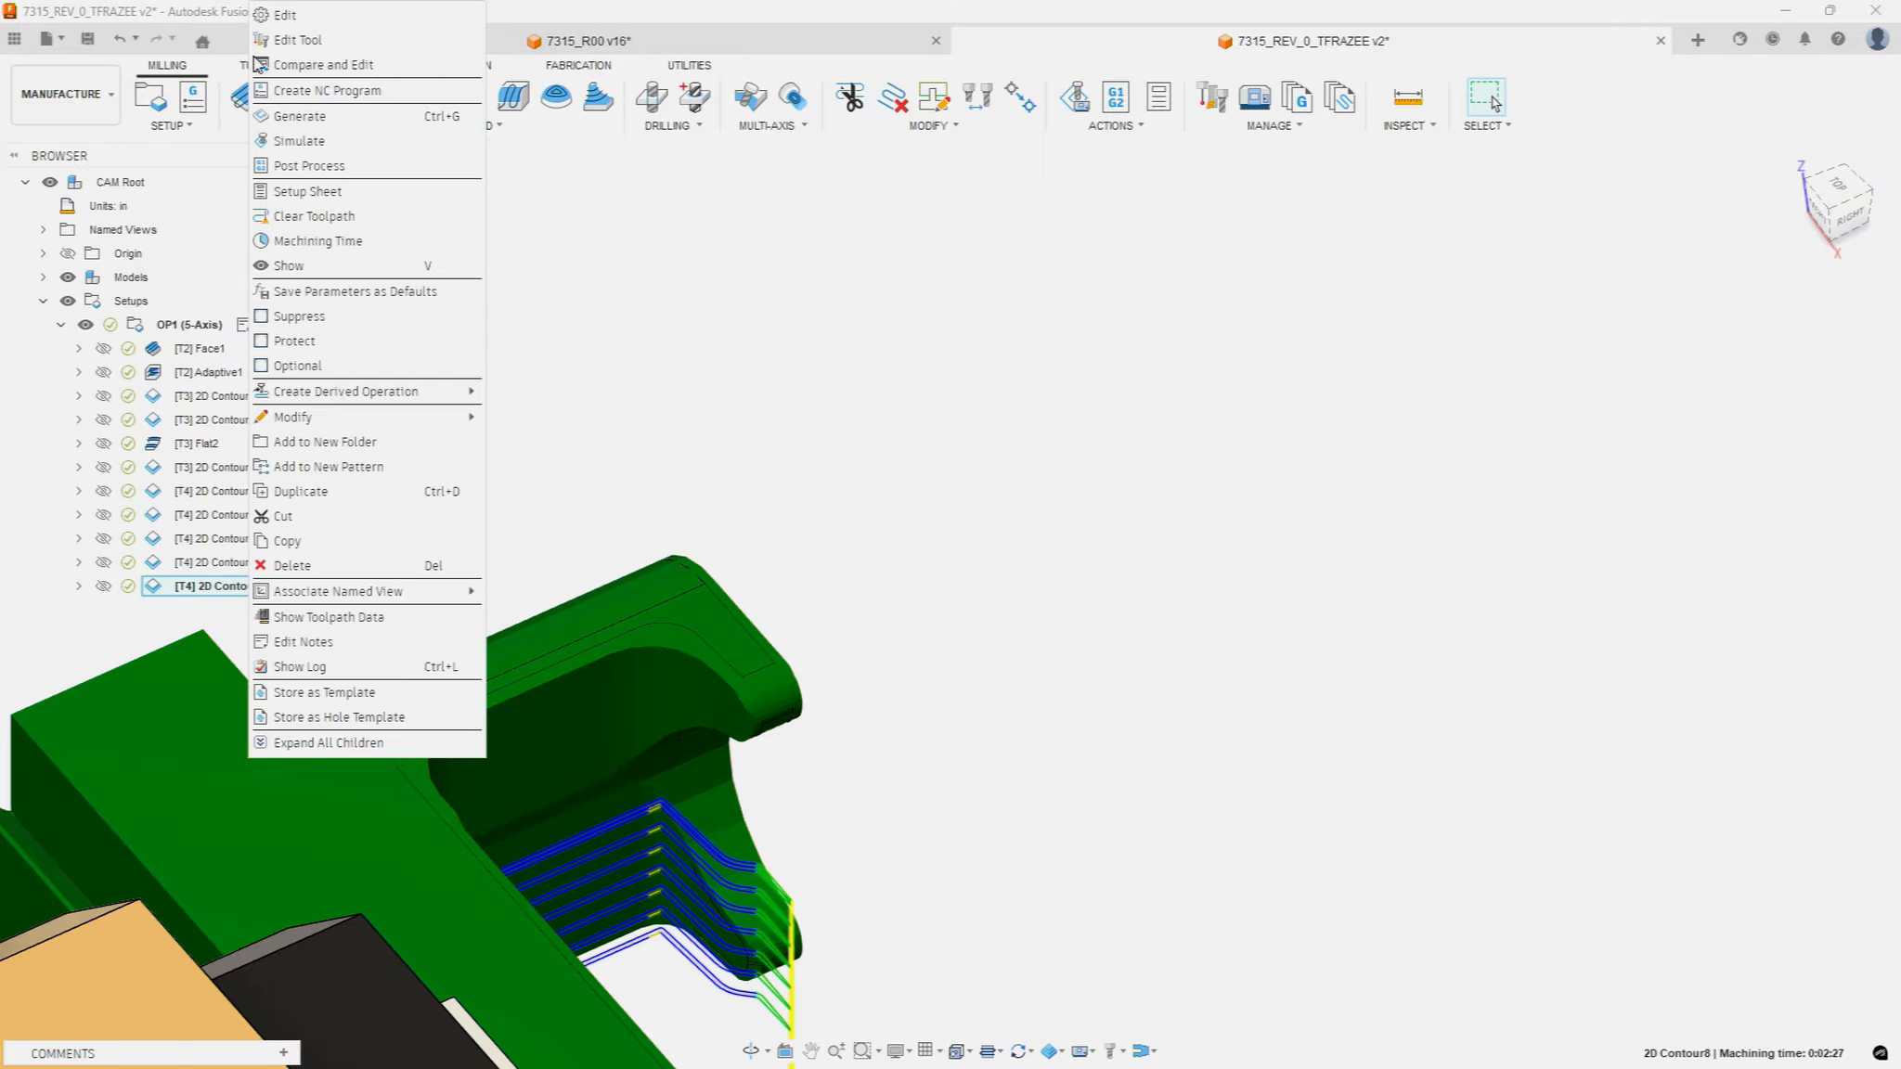
pyautogui.click(295, 25)
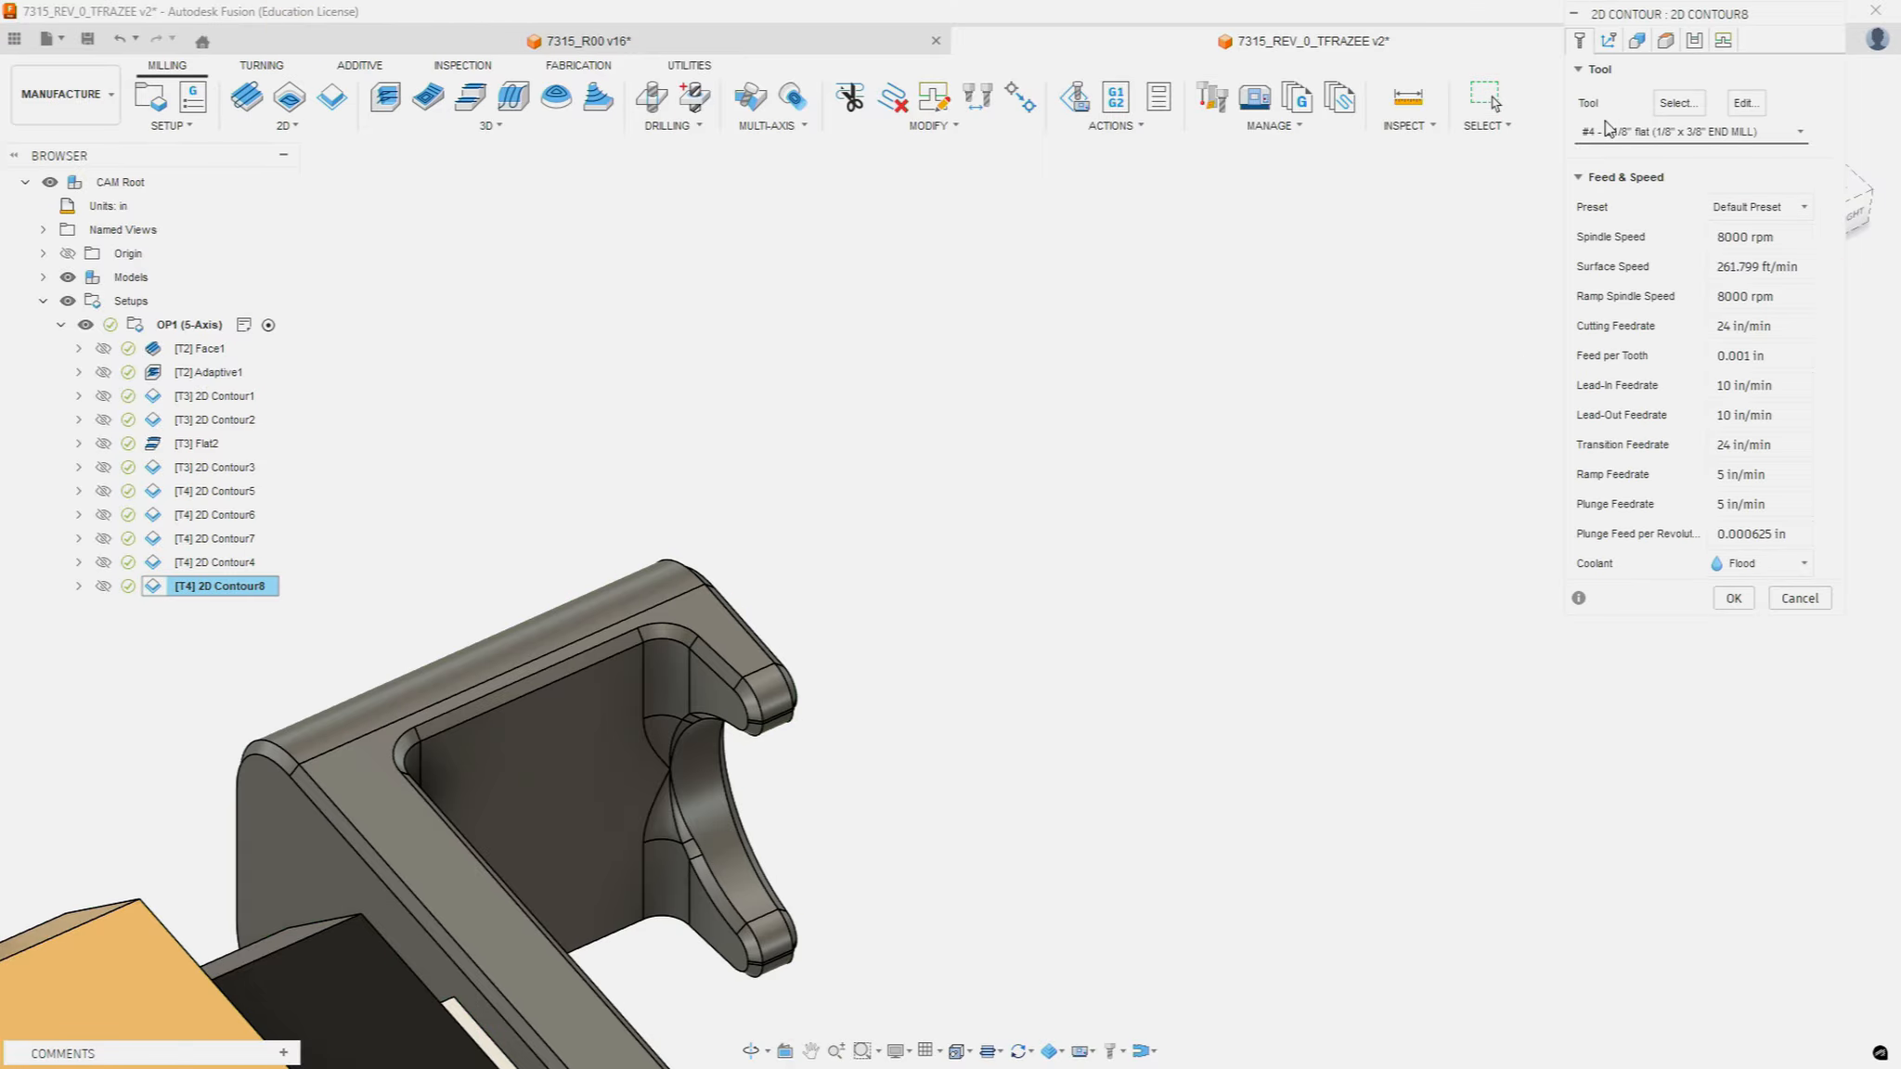
pyautogui.click(1609, 40)
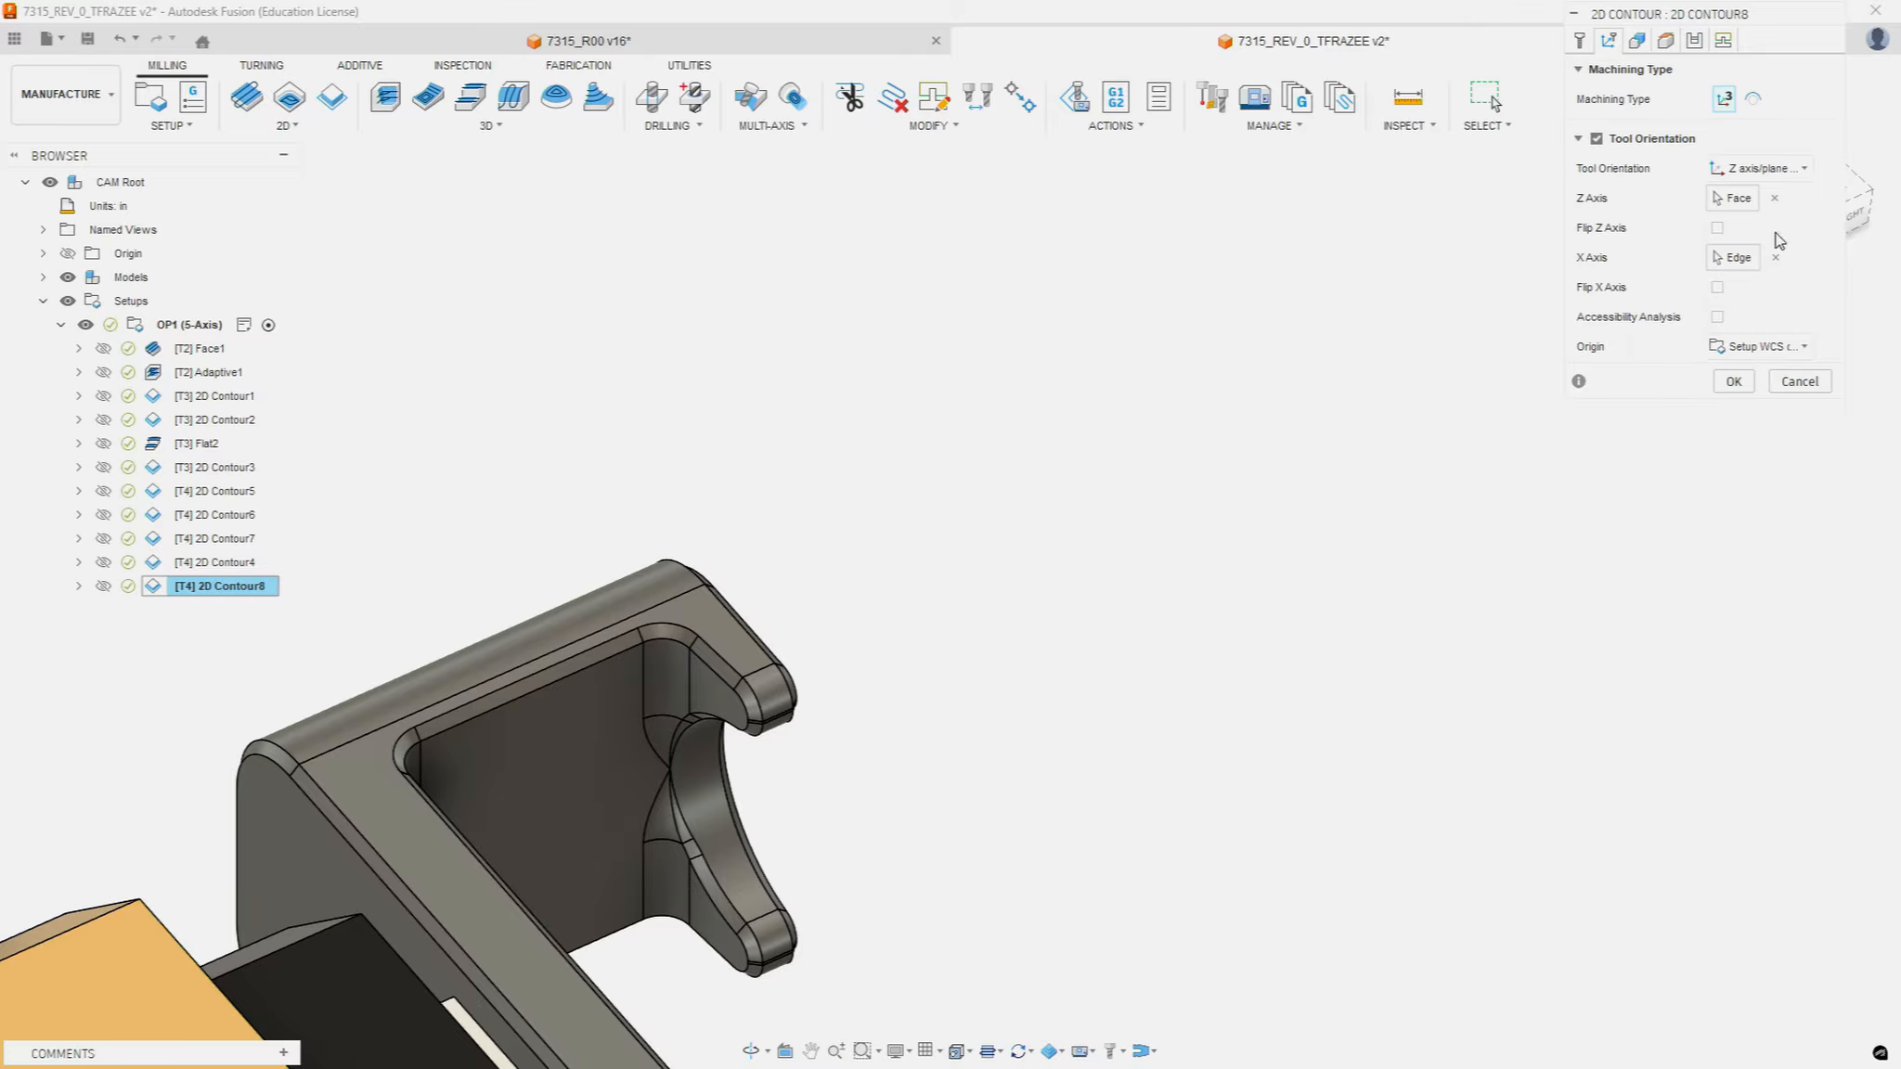
pyautogui.click(1774, 197)
pyautogui.scroll(-5, 1280, 461)
pyautogui.scroll(1, 1539, 786)
pyautogui.scroll(3, 1544, 721)
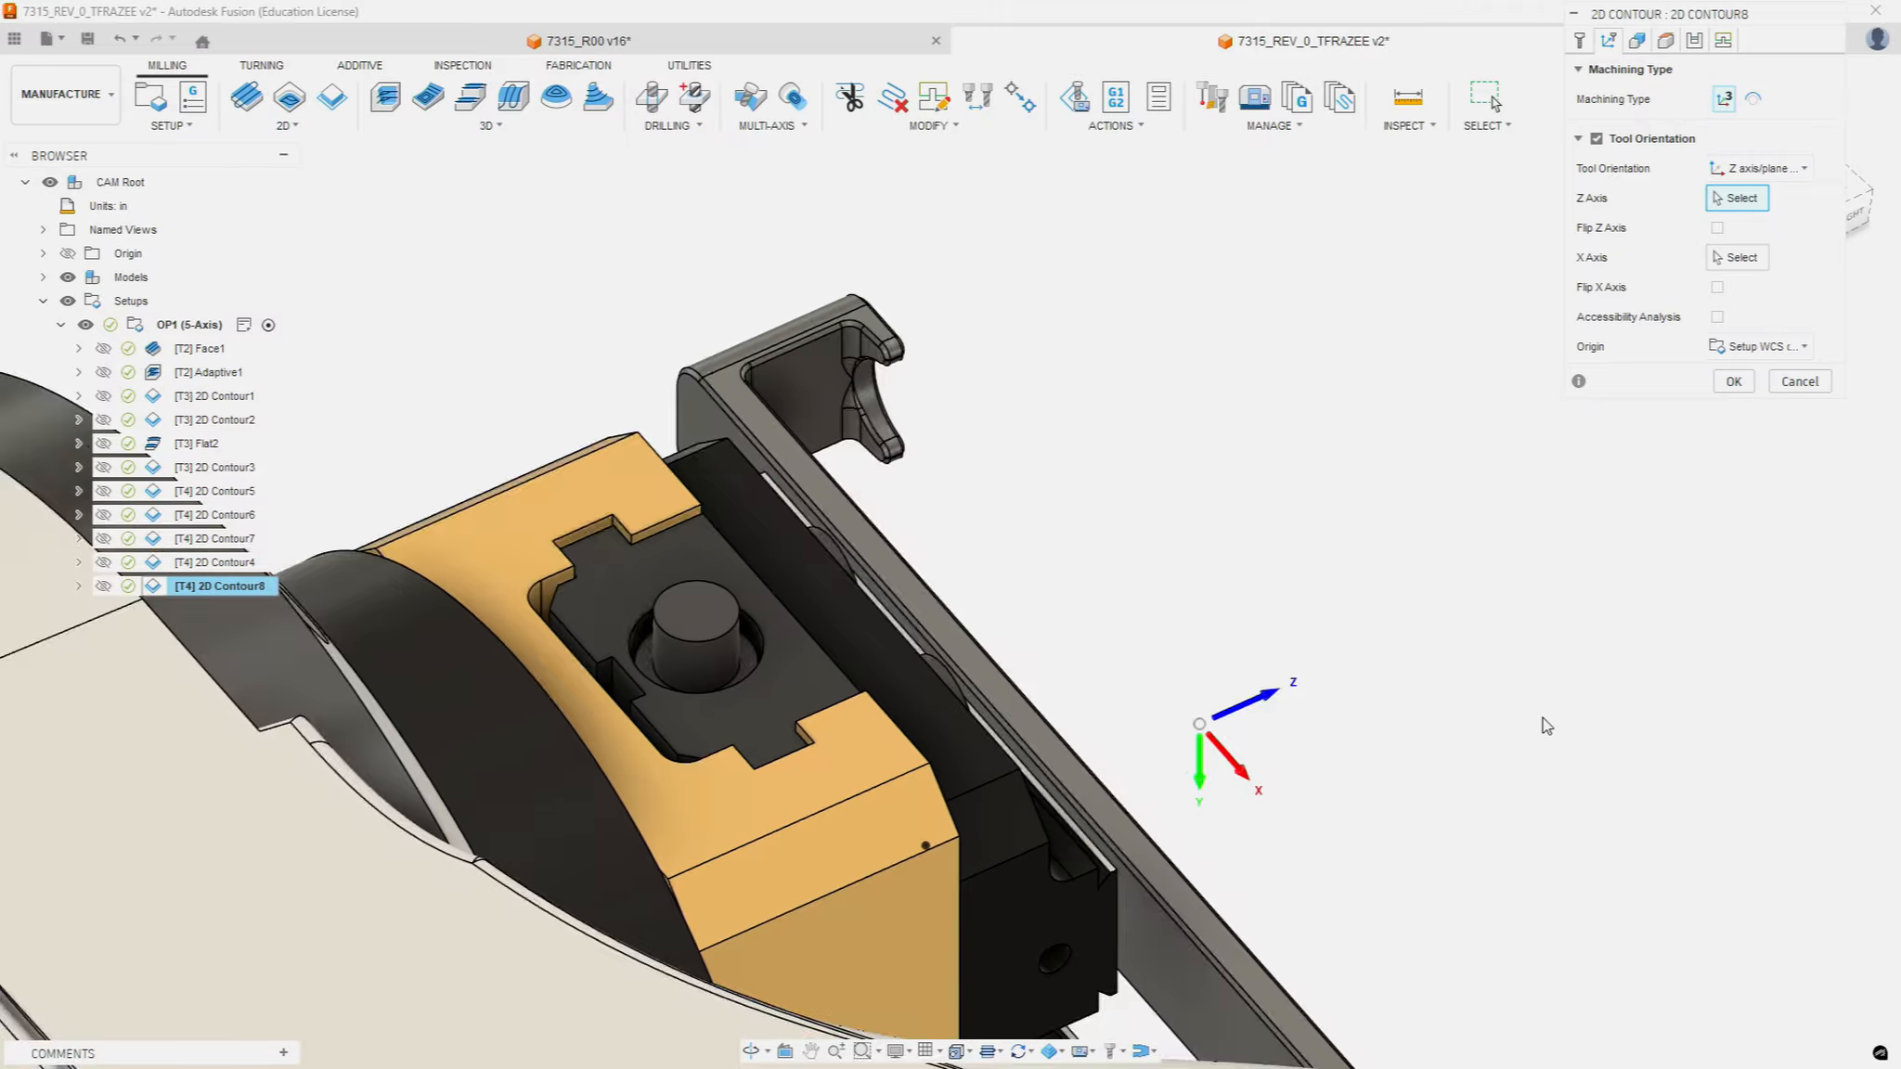
pyautogui.click(919, 663)
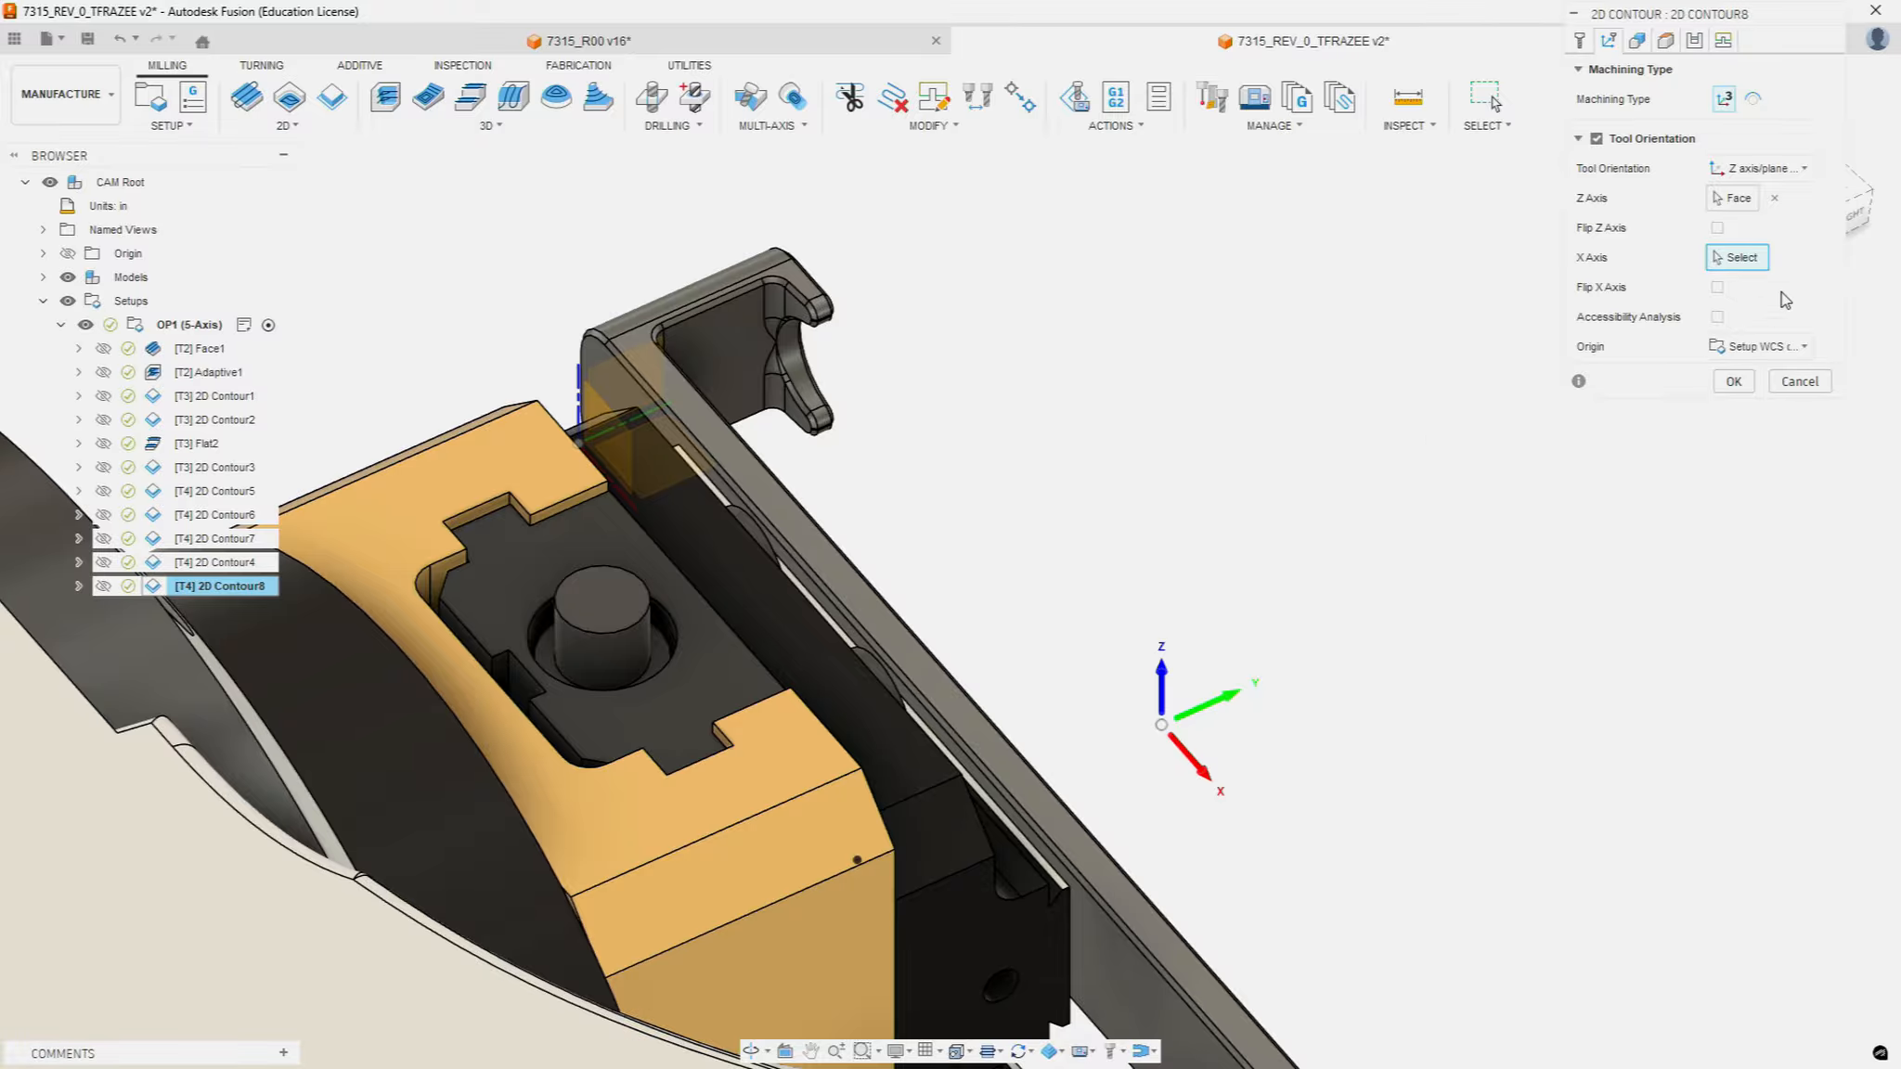
# Step: Set the tool orientation's X axis to the arm's long edge and flip the X axis direction
pyautogui.click(971, 703)
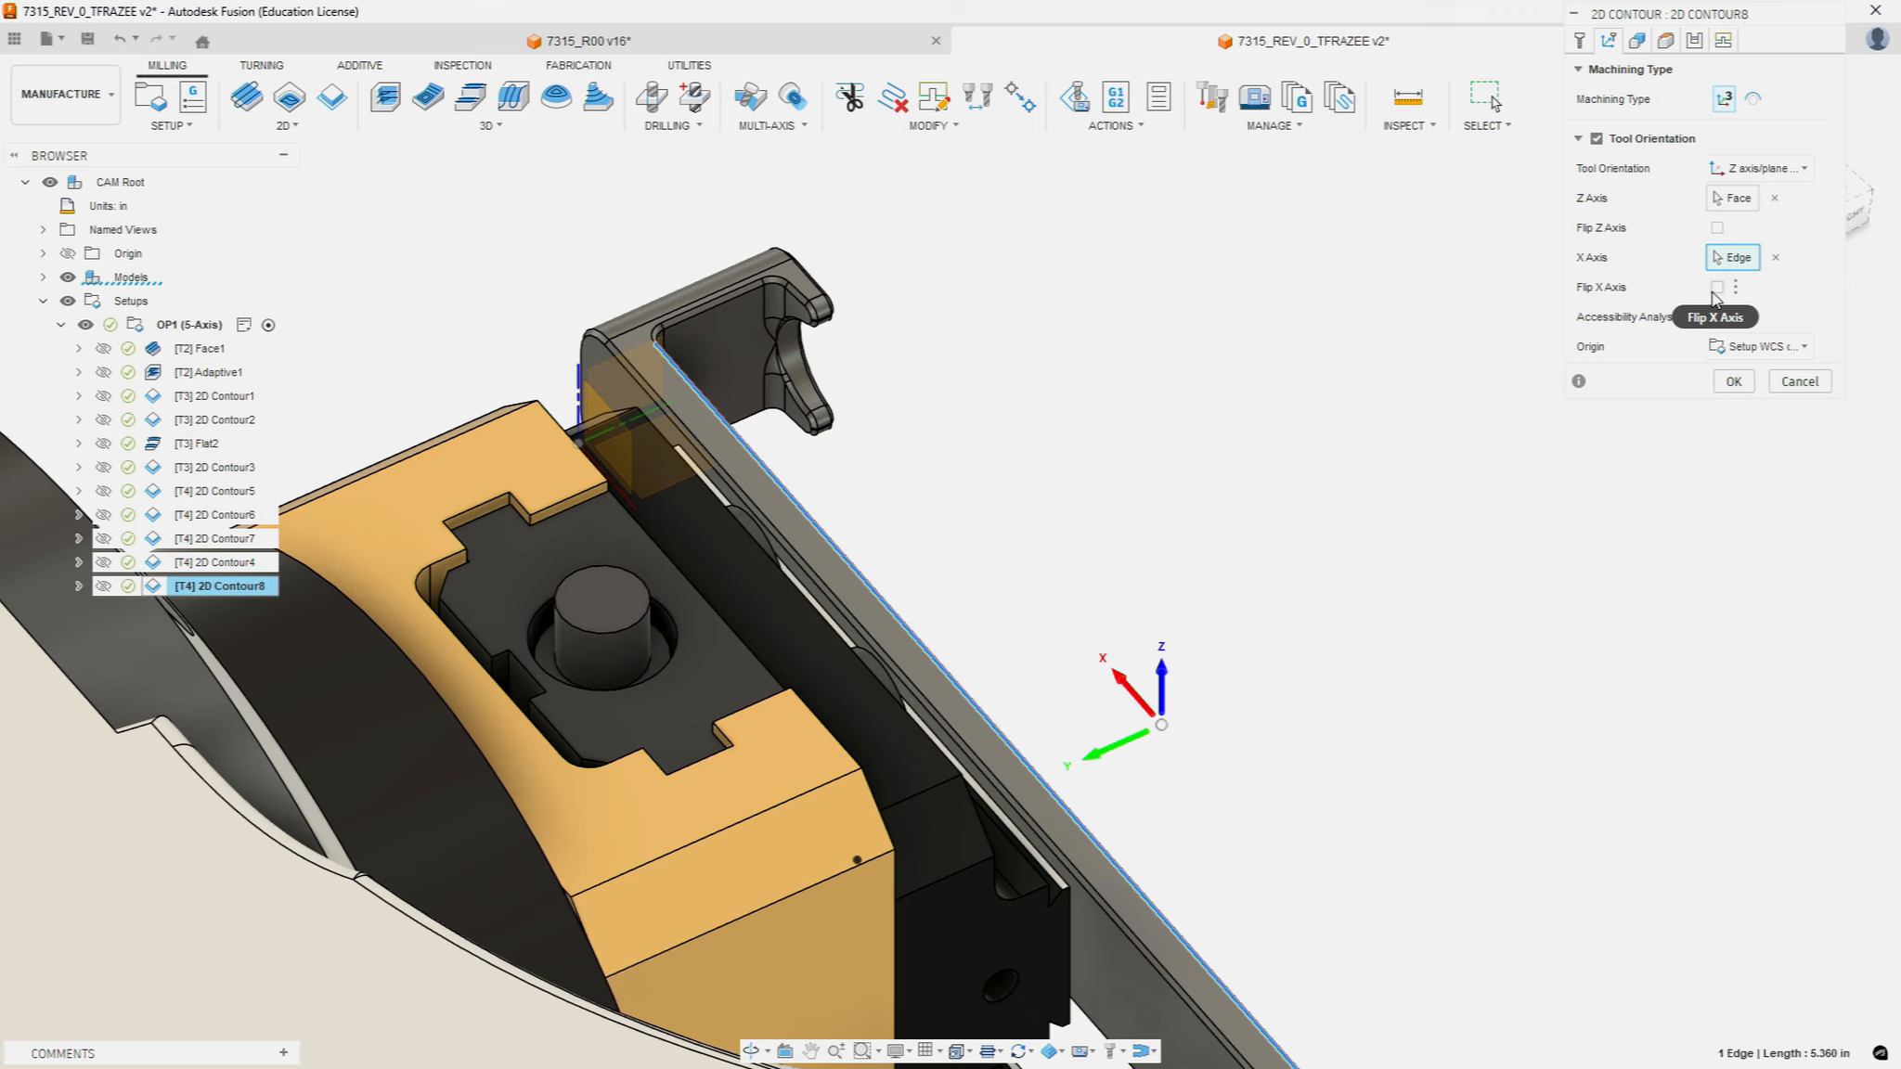
pyautogui.click(1716, 287)
pyautogui.scroll(-5, 1170, 594)
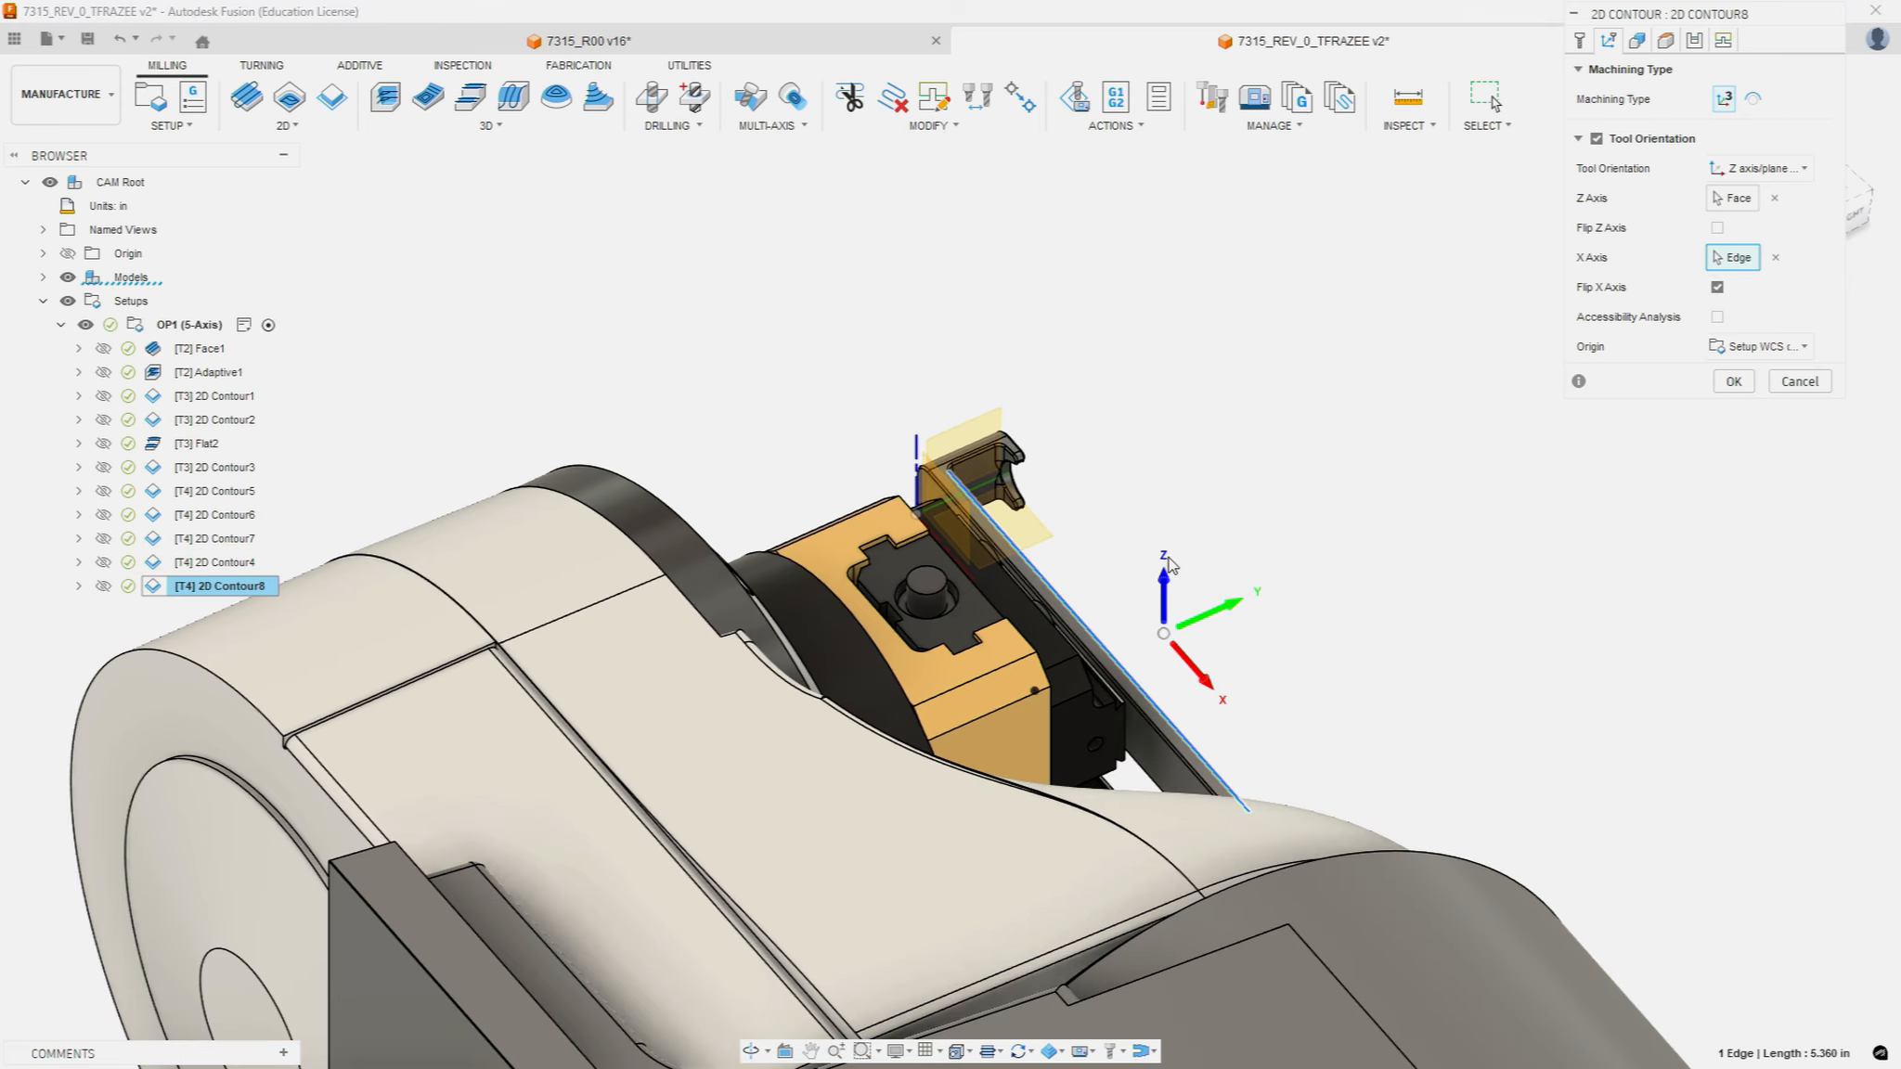
pyautogui.scroll(-3, 1168, 555)
pyautogui.scroll(4, 919, 420)
pyautogui.scroll(3, 1474, 621)
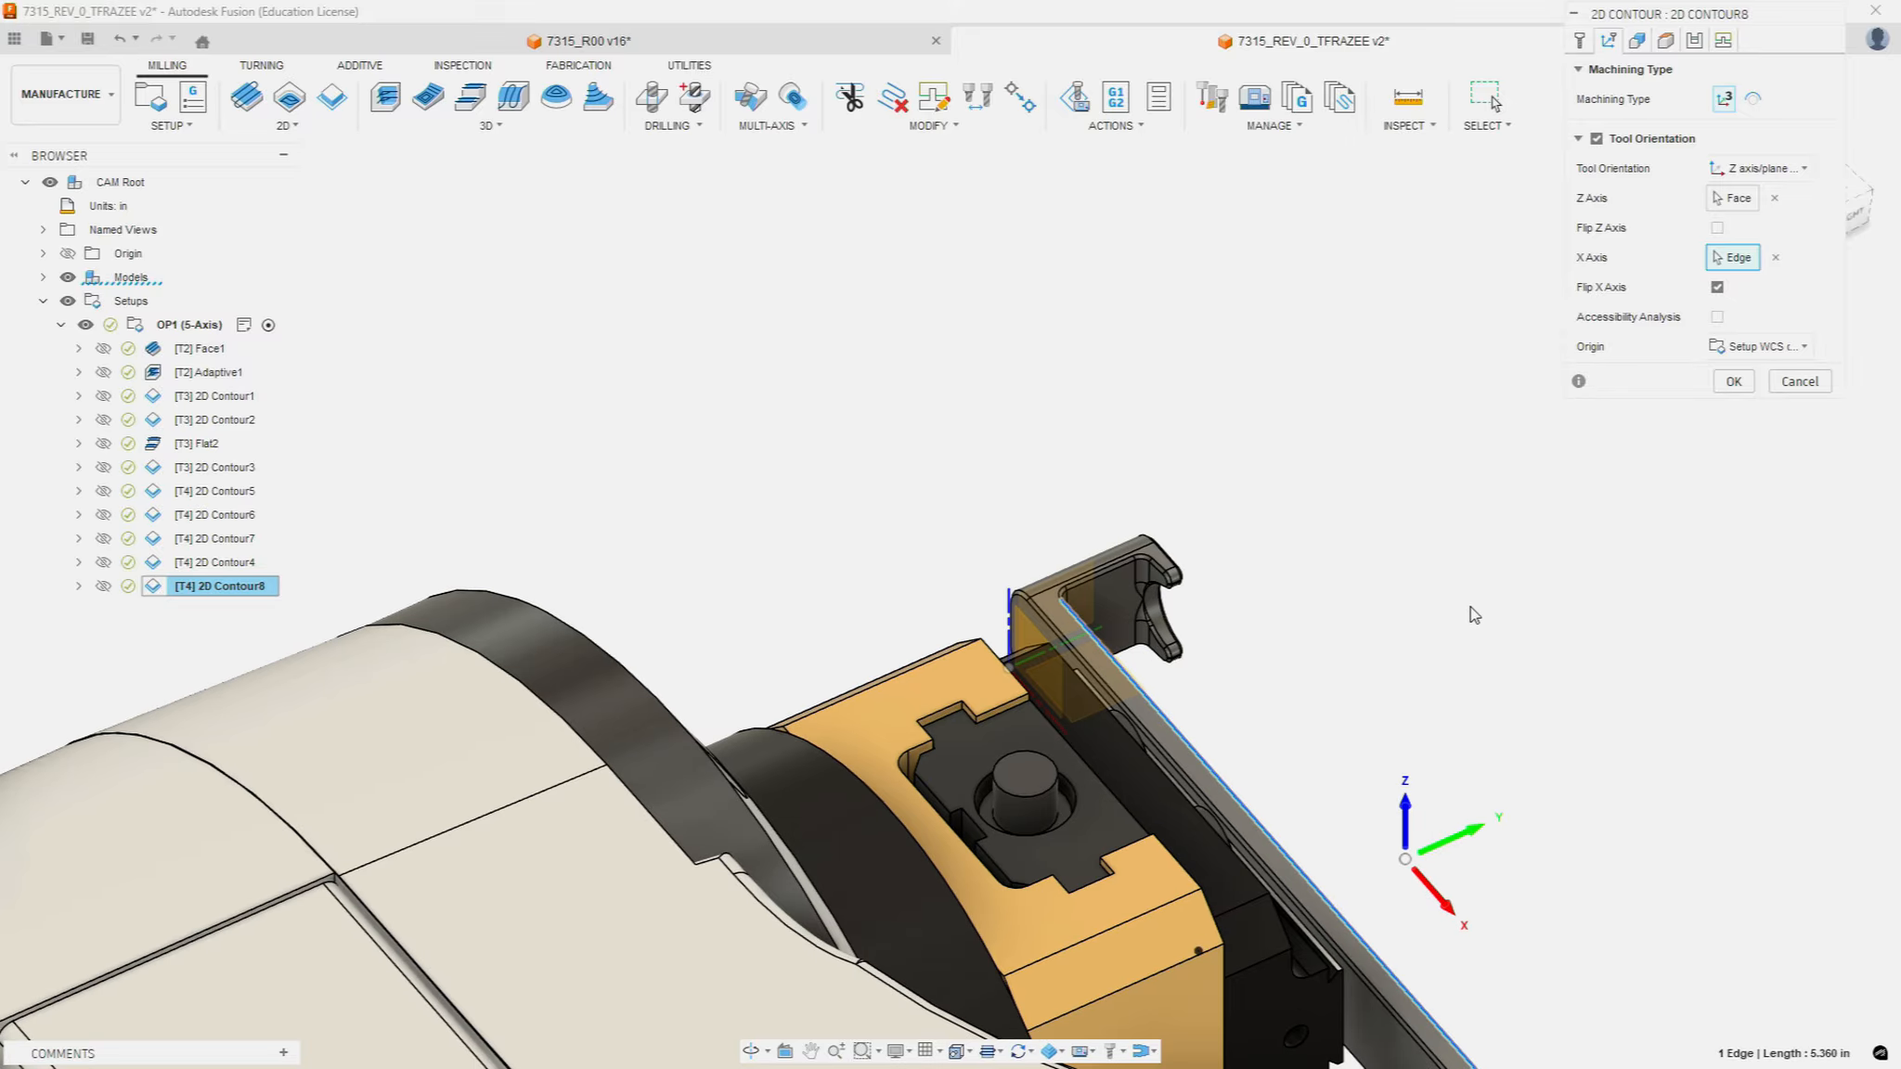
# Step: Edit the open contour chain along the hook's inner edge, setting the end extension to 0.25 in and the start extension to 0 in
pyautogui.click(1638, 40)
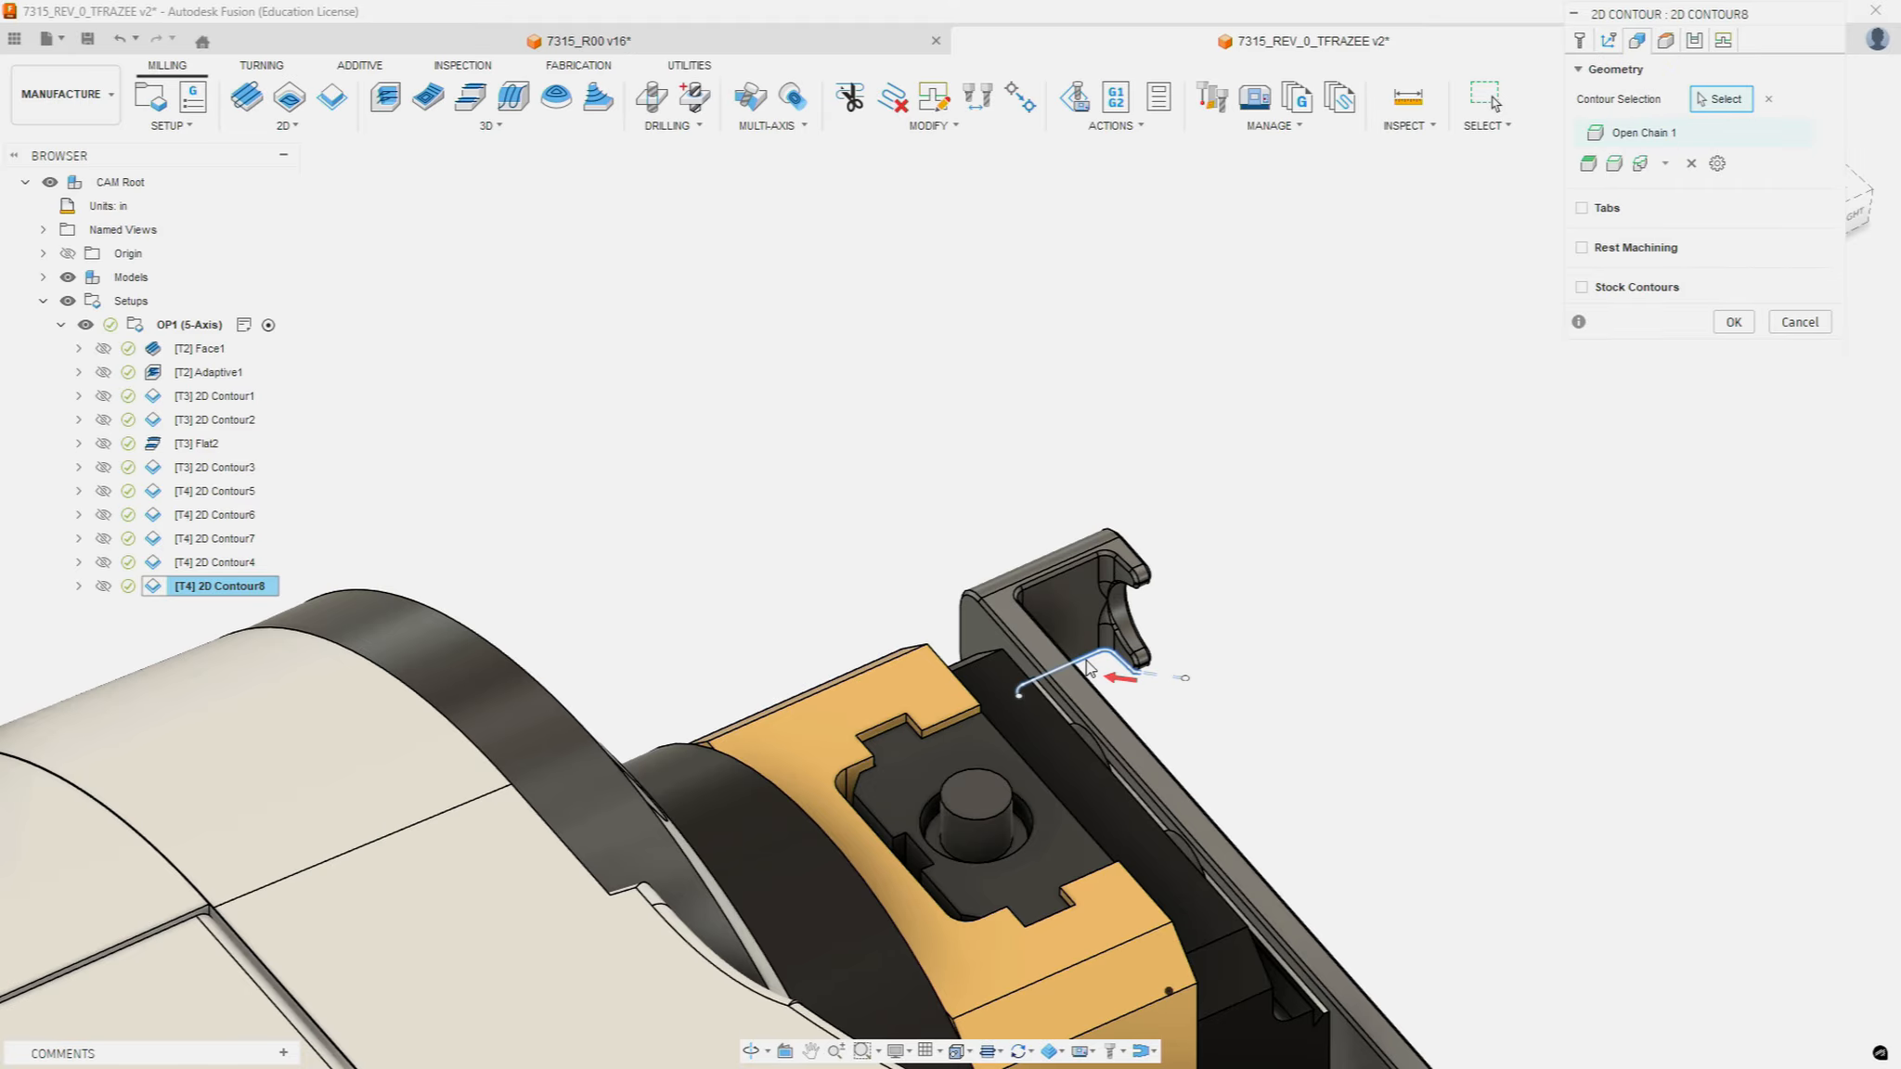
pyautogui.scroll(3, 1300, 594)
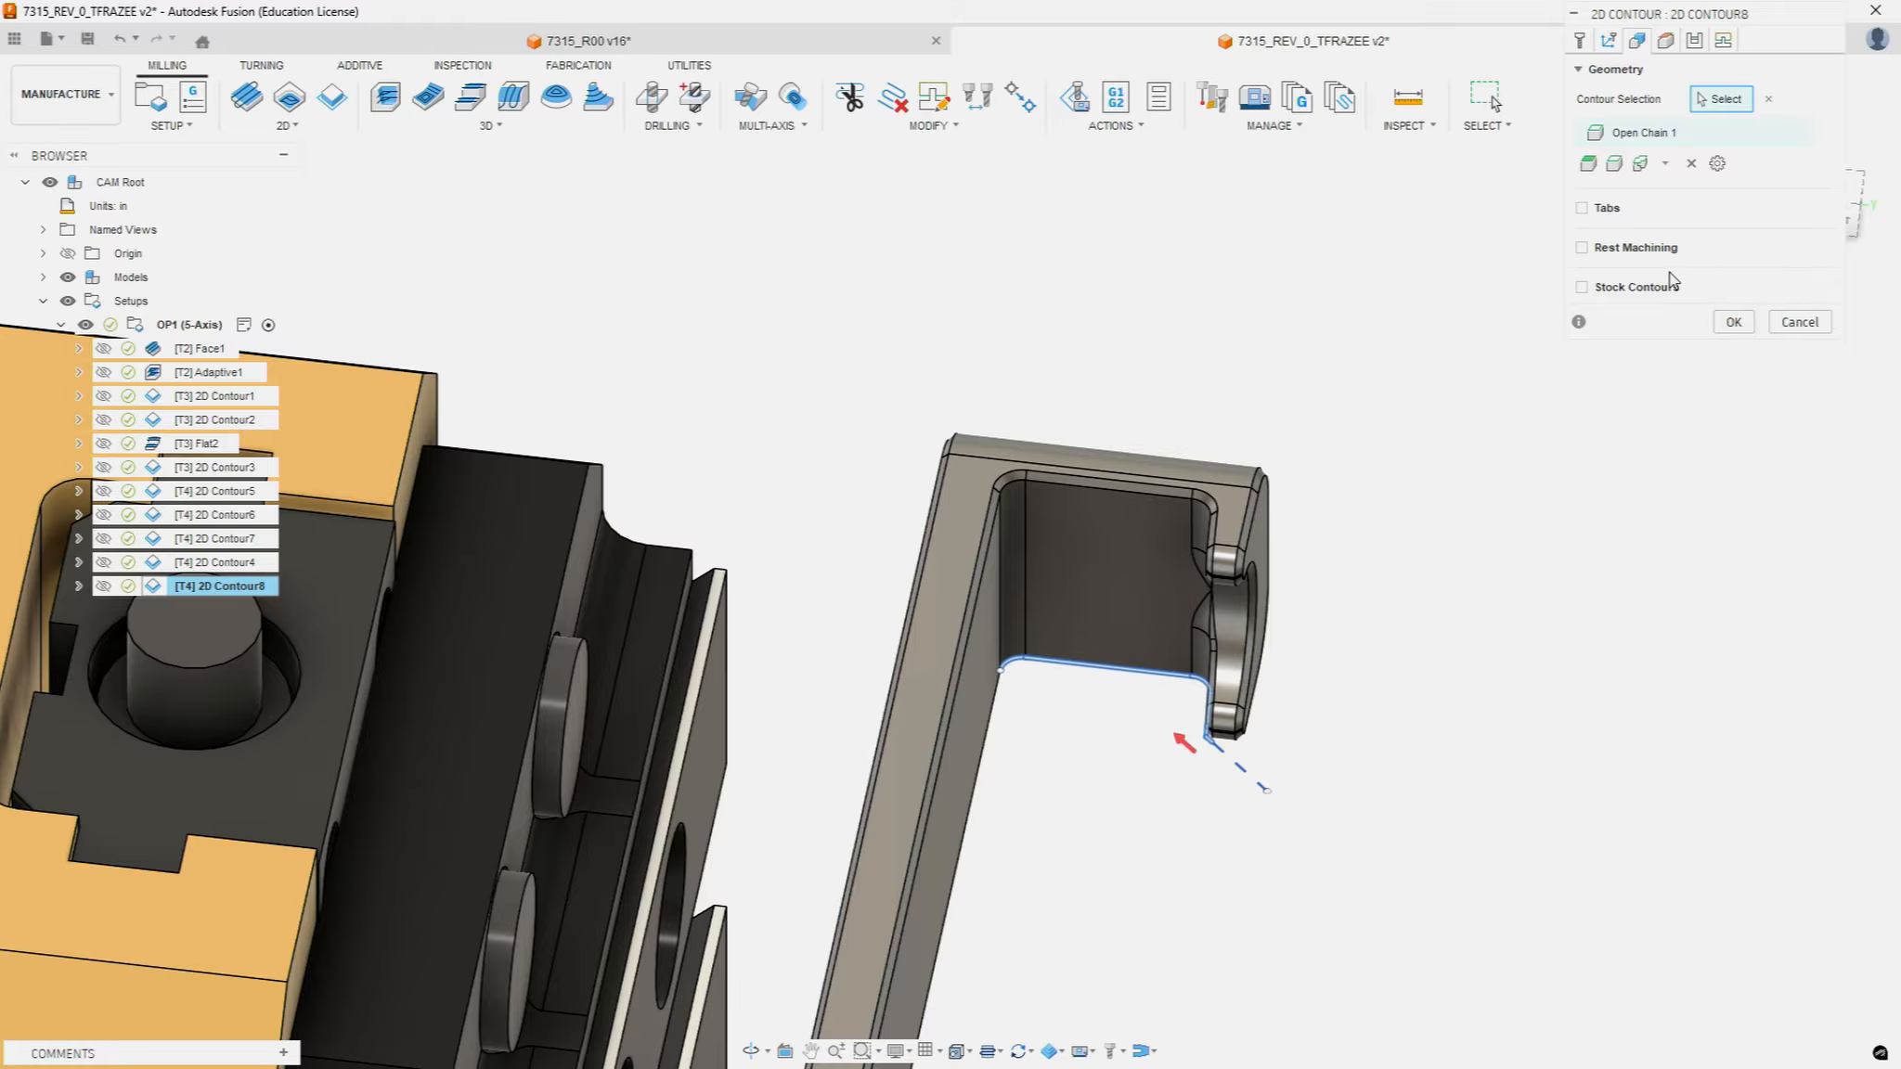
pyautogui.rightClick(1645, 134)
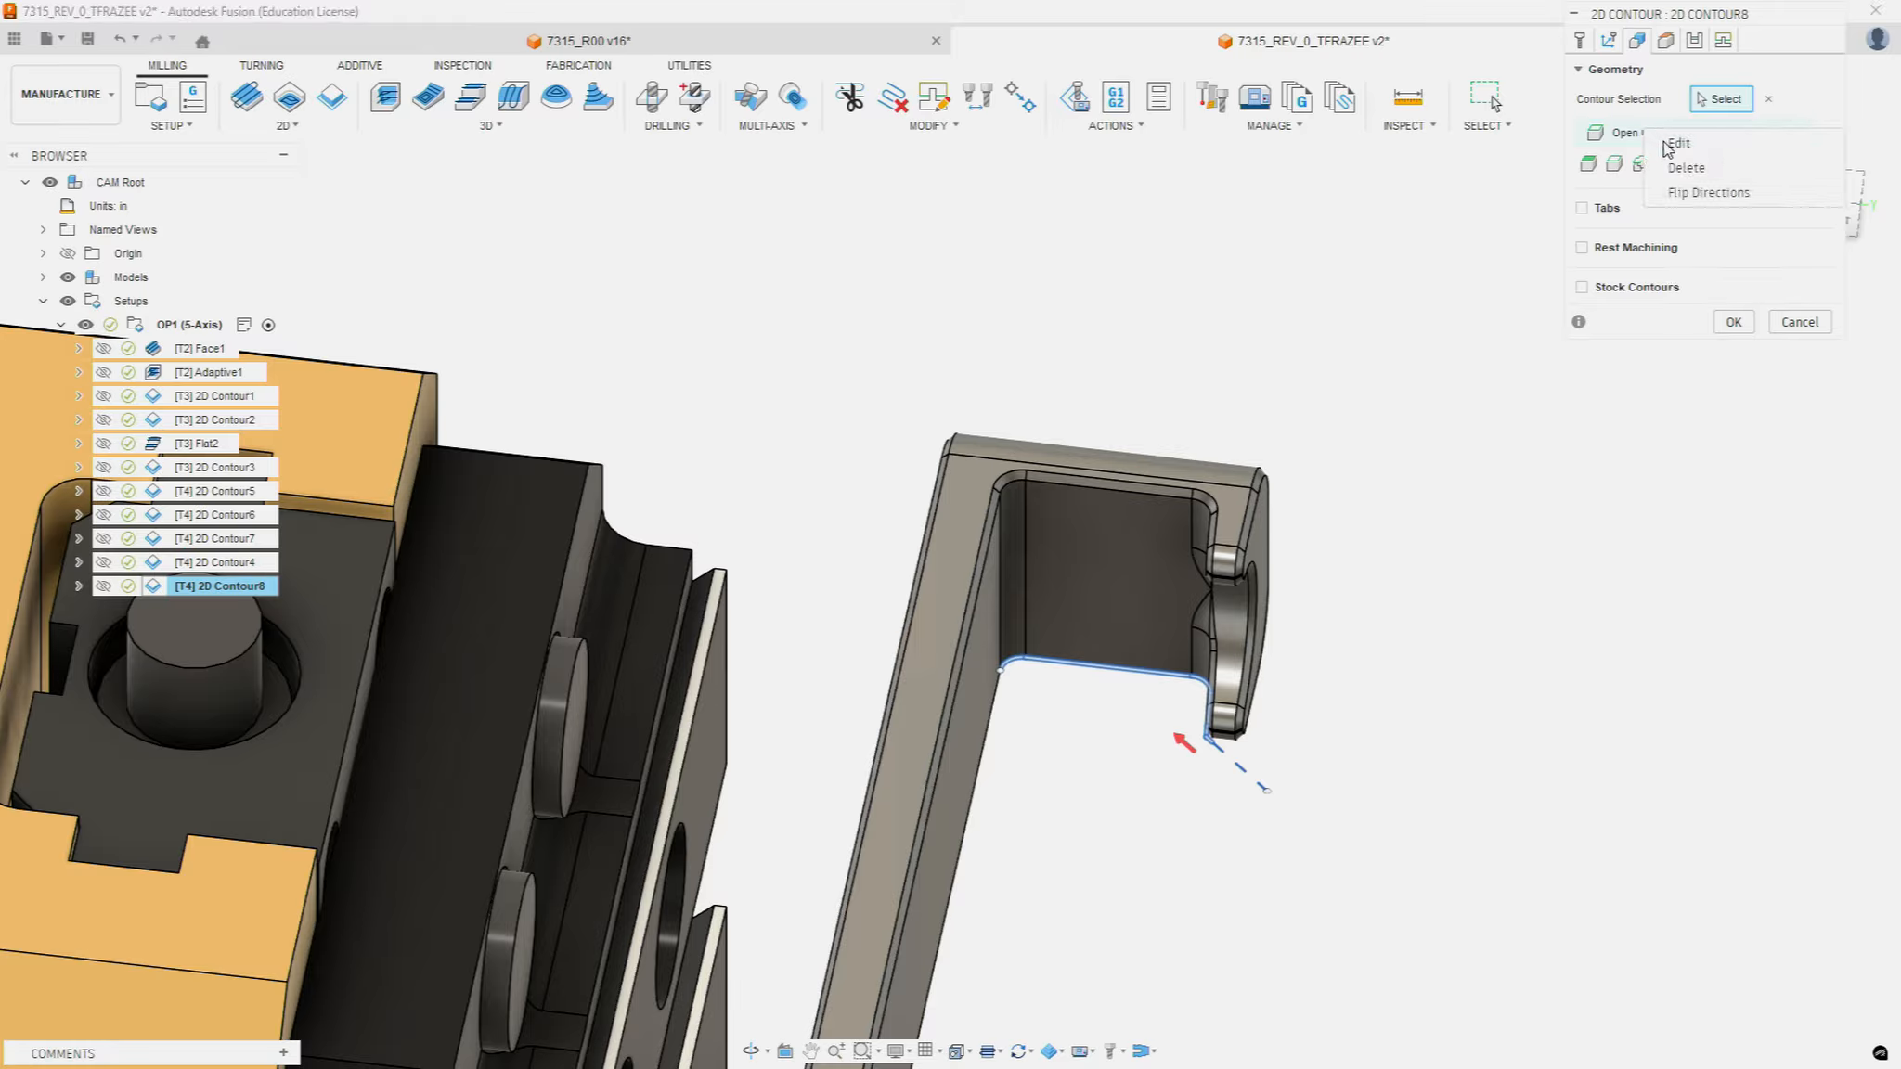
pyautogui.click(1676, 144)
pyautogui.click(1787, 479)
pyautogui.write('.245')
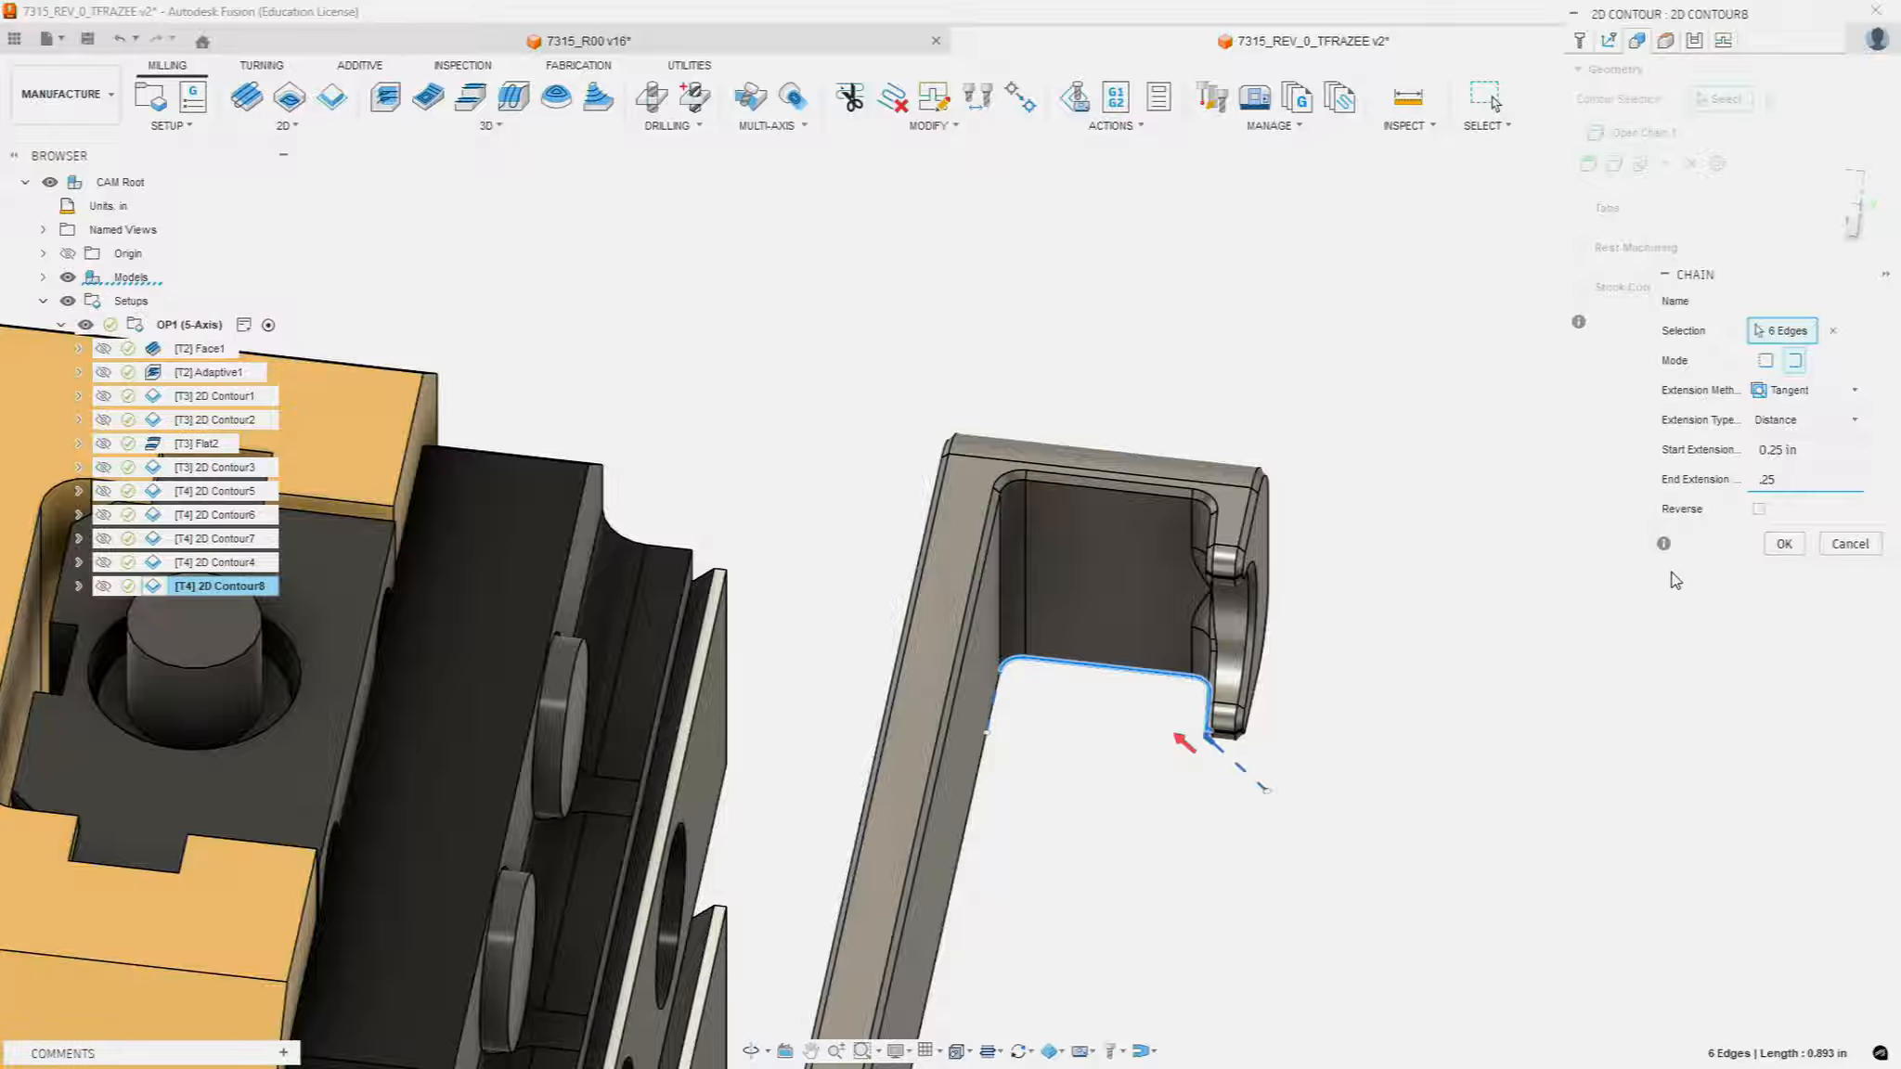
pyautogui.click(1825, 452)
pyautogui.write('0')
pyautogui.click(1784, 547)
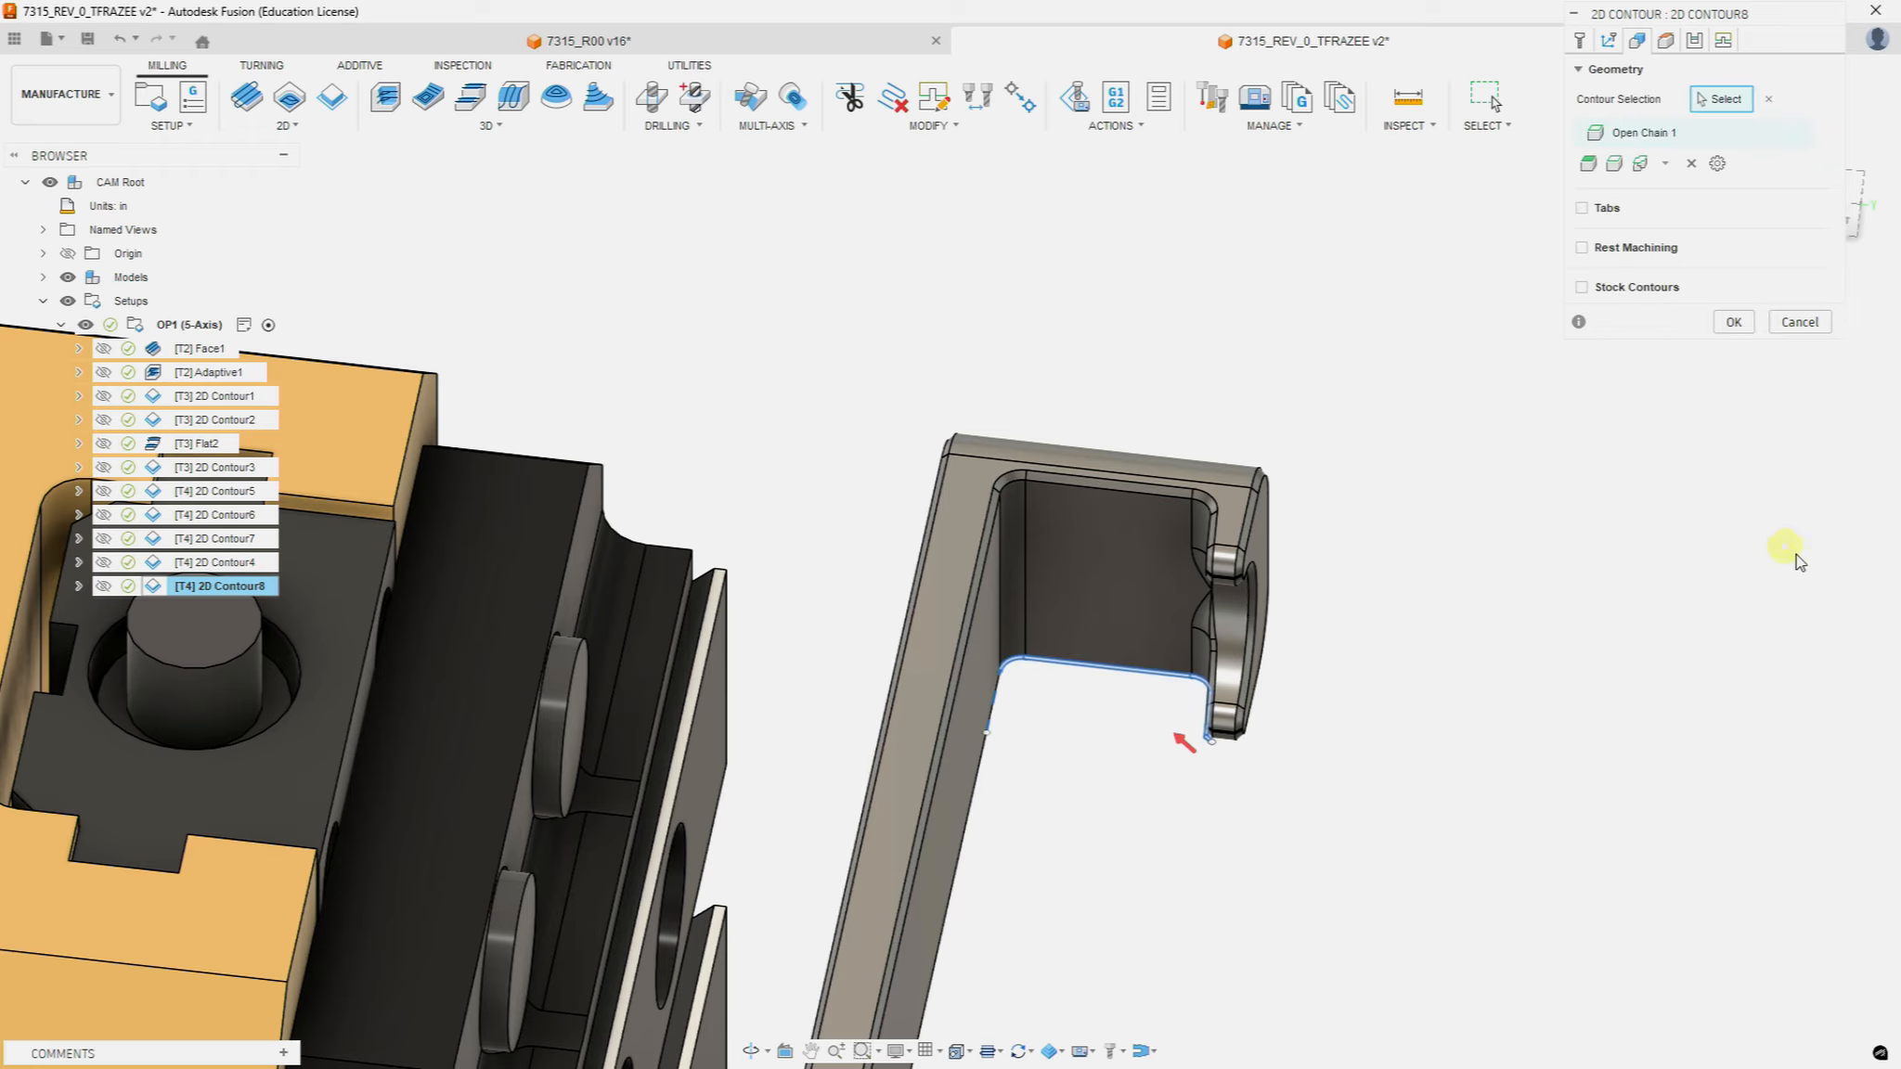
# Step: Check the heights, passes and linking settings of 2D Contour8, and generate the toolpath
pyautogui.click(1667, 40)
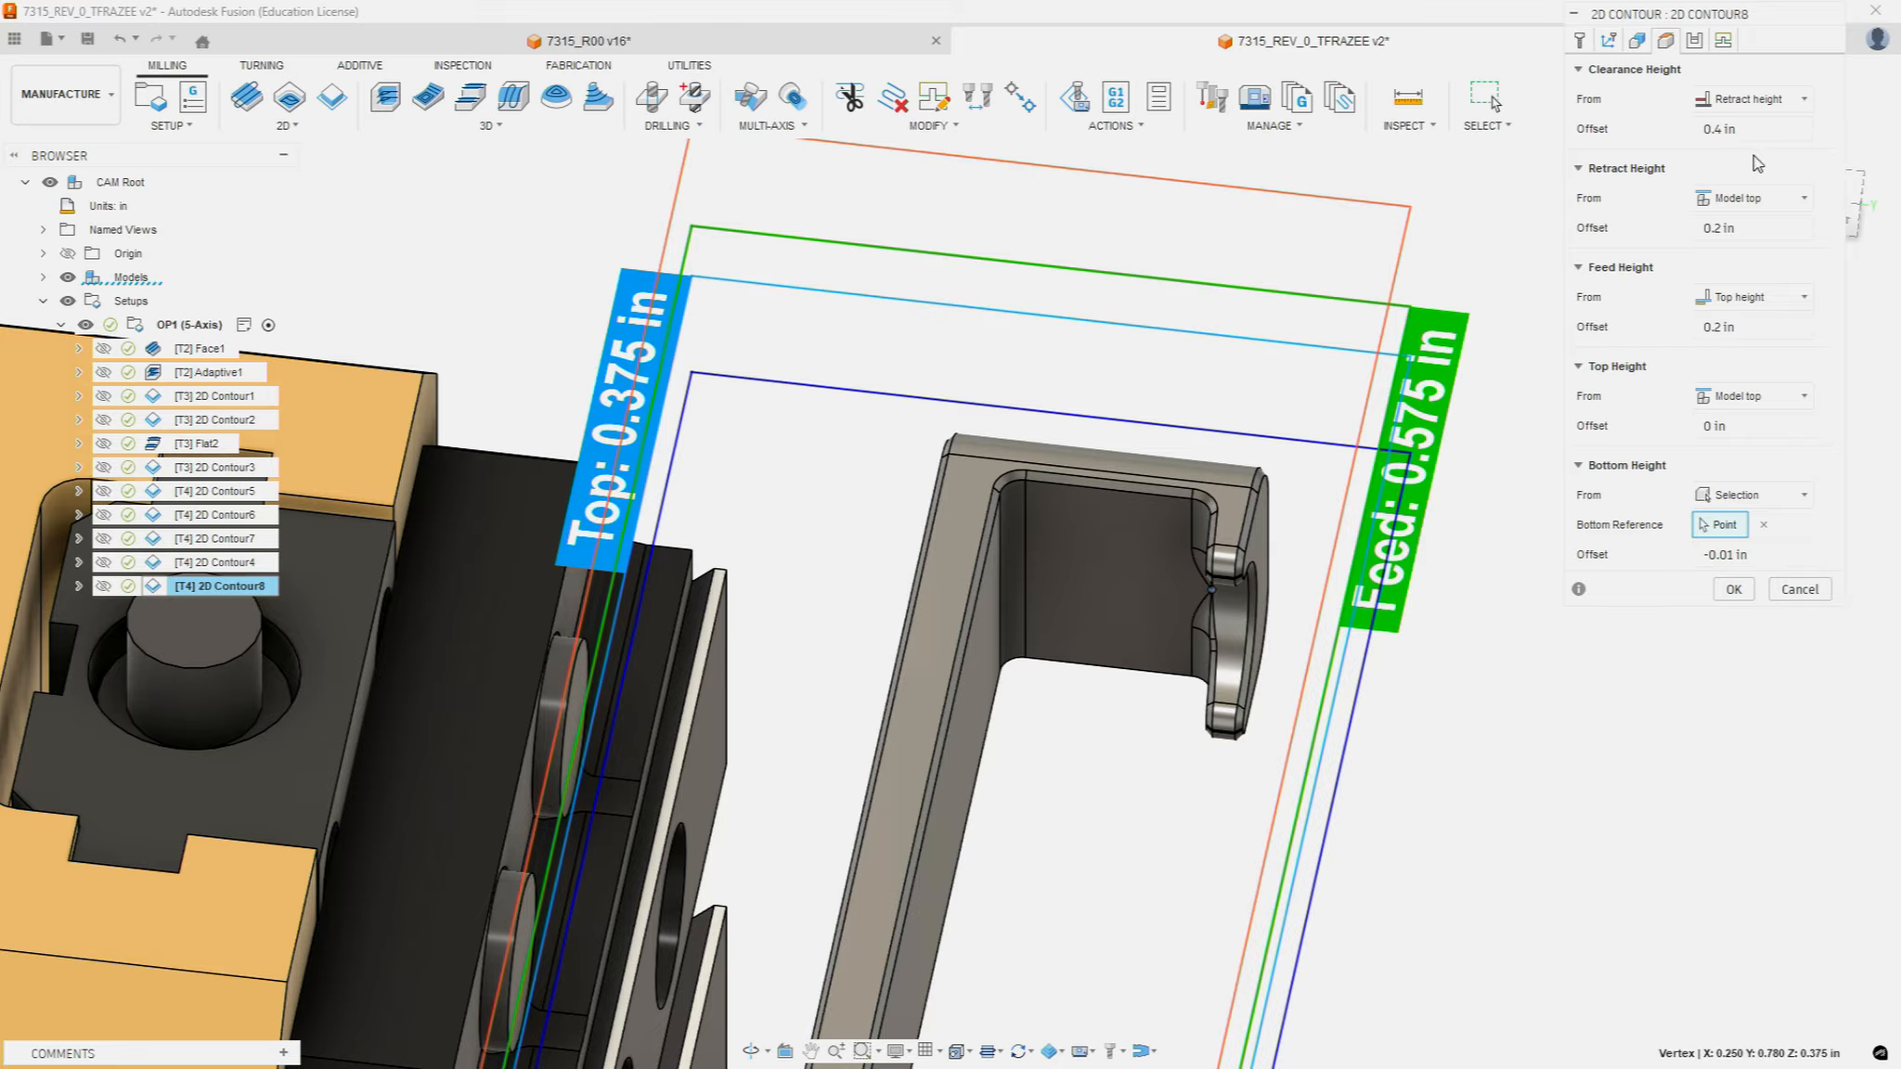
pyautogui.click(1724, 40)
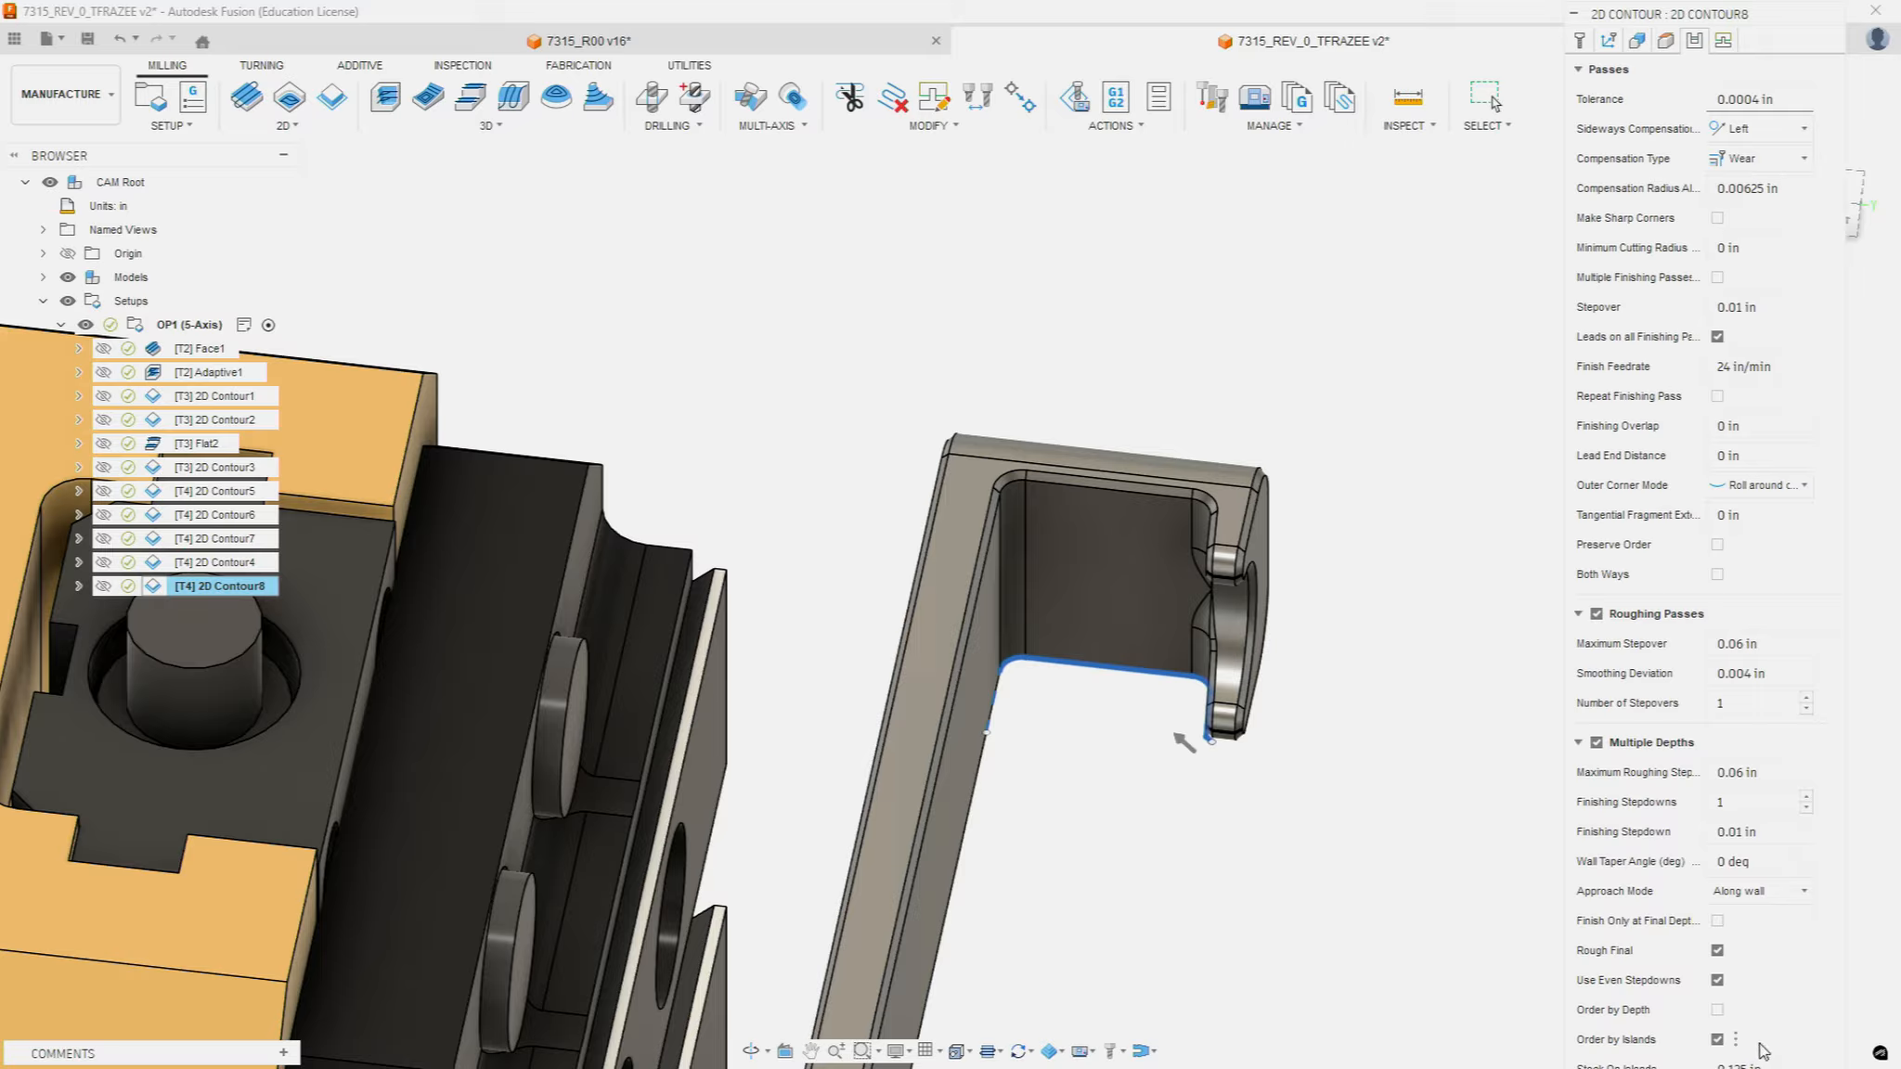
pyautogui.click(1724, 40)
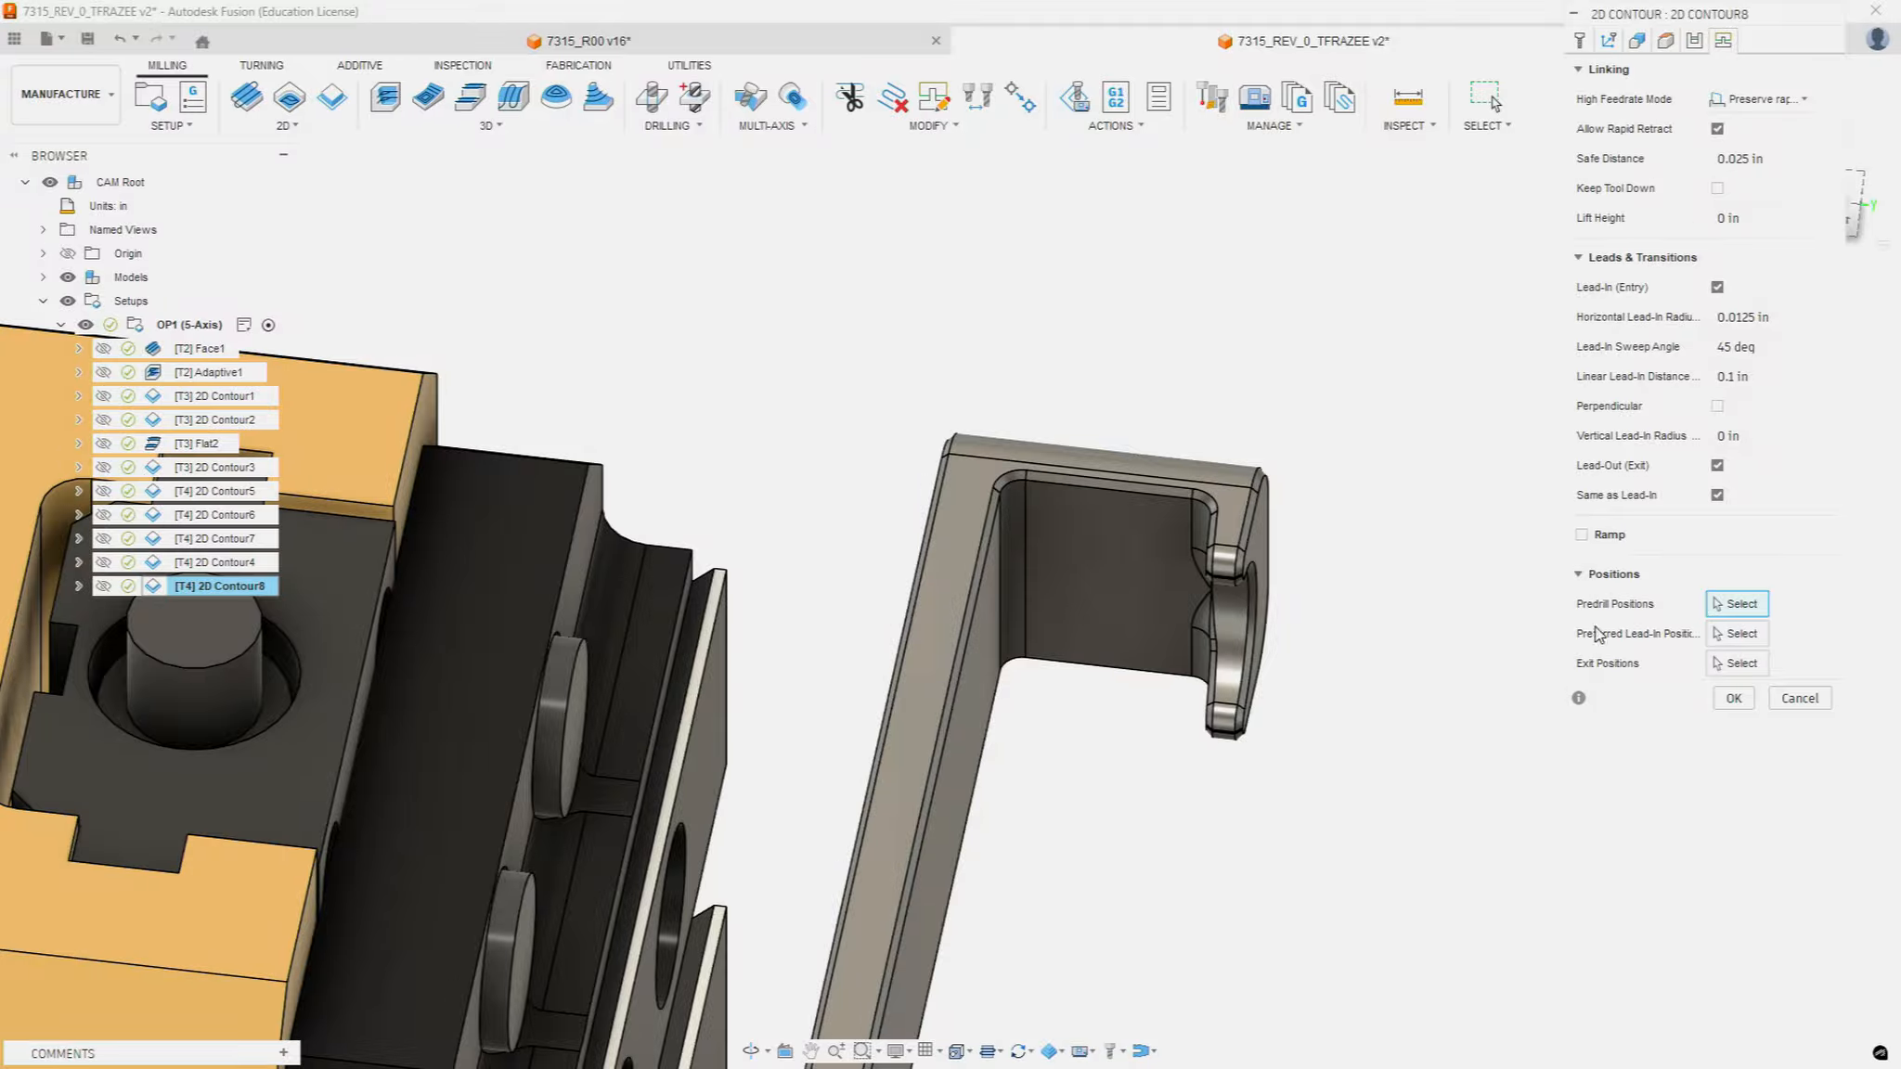
pyautogui.click(1733, 698)
# Step: Examine the 2D Contour8 toolpath inside the hook from several angles, and inspect the whole part in the vise
pyautogui.scroll(3, 1067, 543)
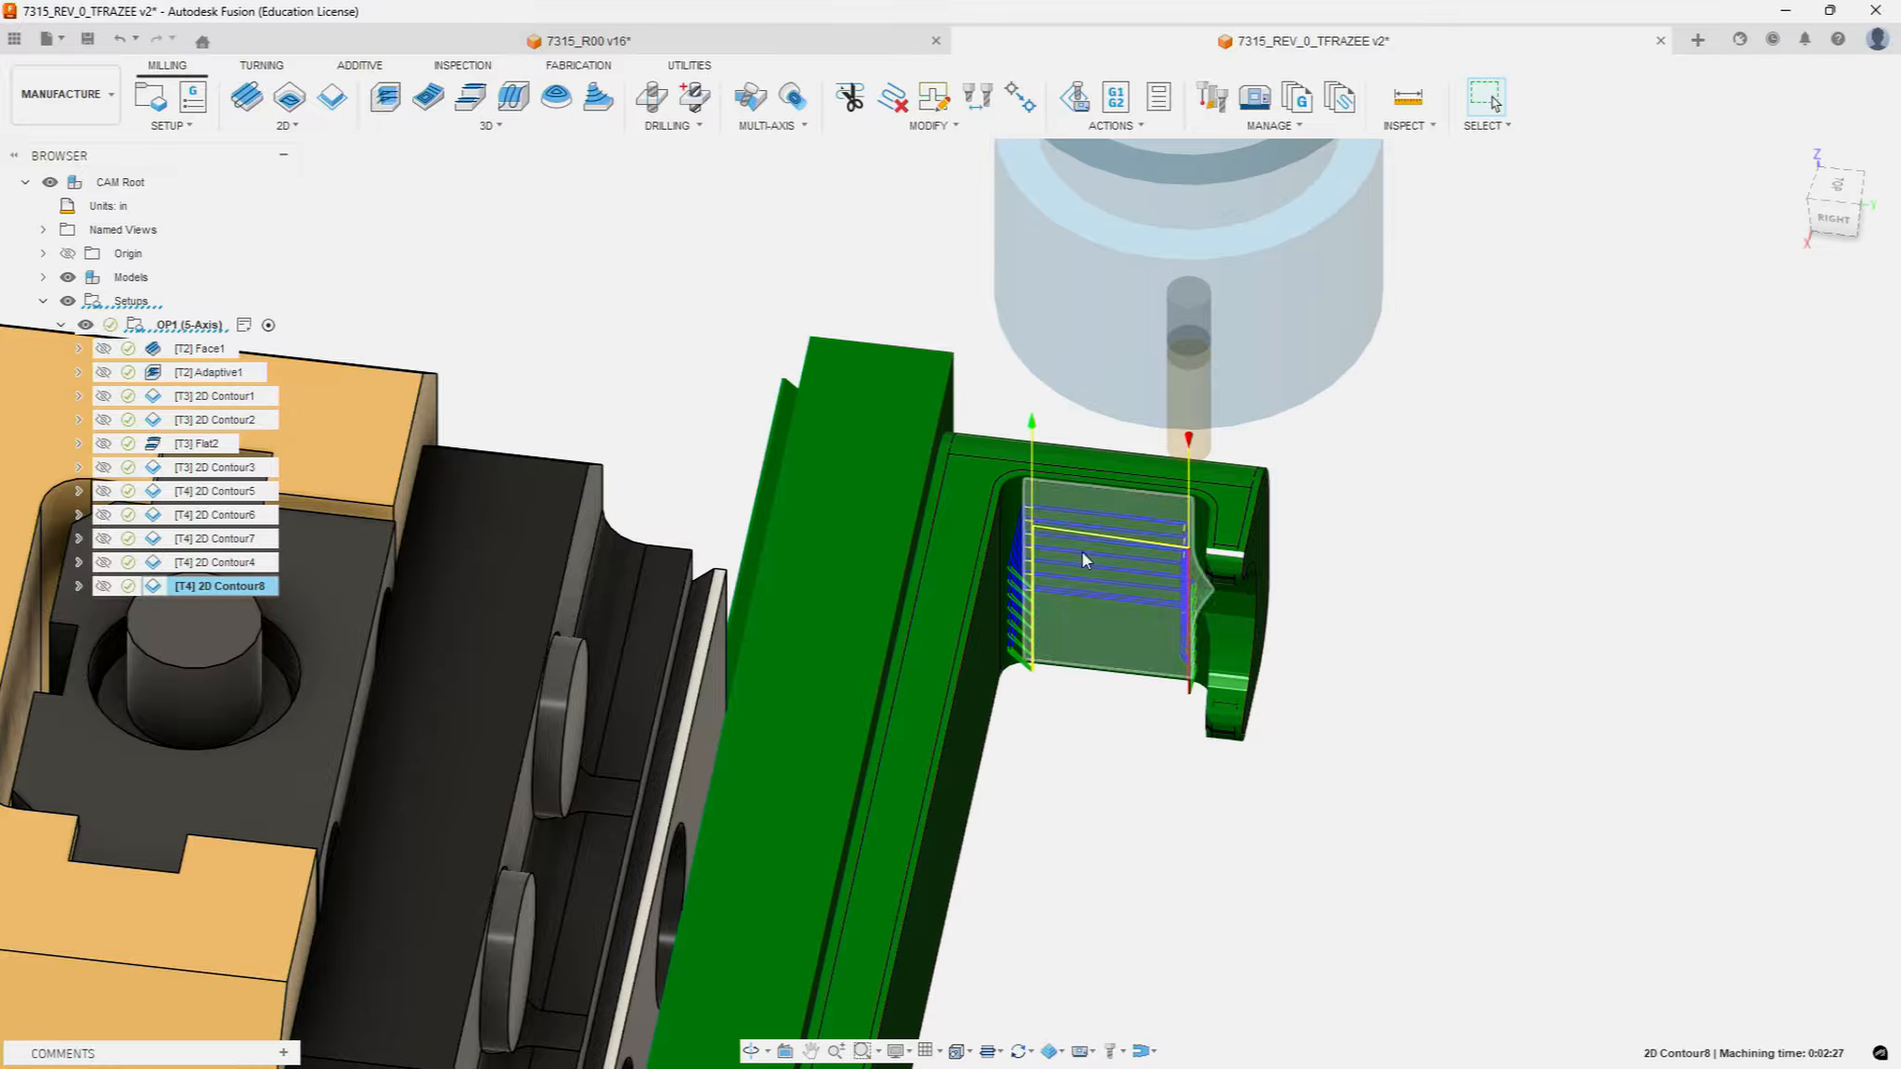
pyautogui.keyDown('shift'); pyautogui.moveTo(1097, 635); pyautogui.dragTo(1125, 634, button='middle'); pyautogui.keyUp('shift')
pyautogui.keyDown('shift'); pyautogui.moveTo(1181, 654); pyautogui.dragTo(1230, 677, button='middle'); pyautogui.keyUp('shift')
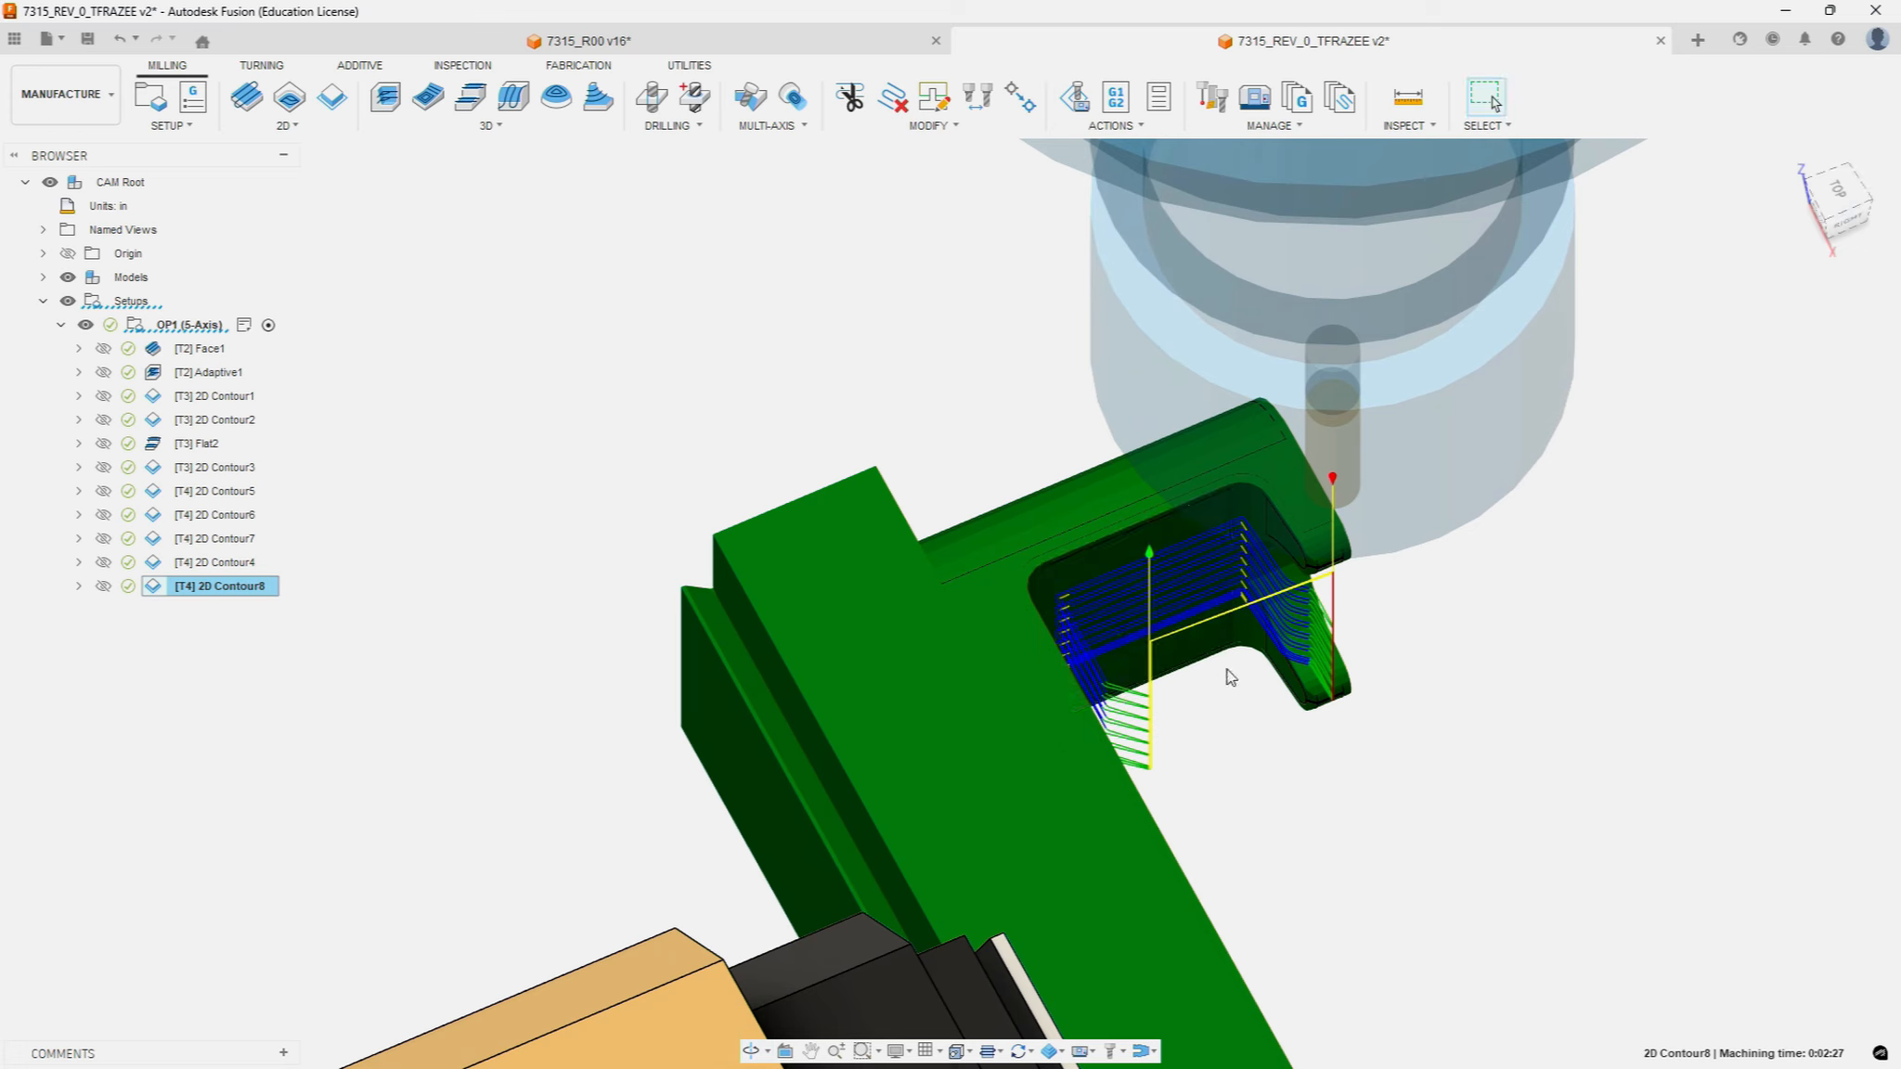
pyautogui.keyDown('shift'); pyautogui.moveTo(1329, 591); pyautogui.dragTo(1331, 648, button='middle'); pyautogui.keyUp('shift')
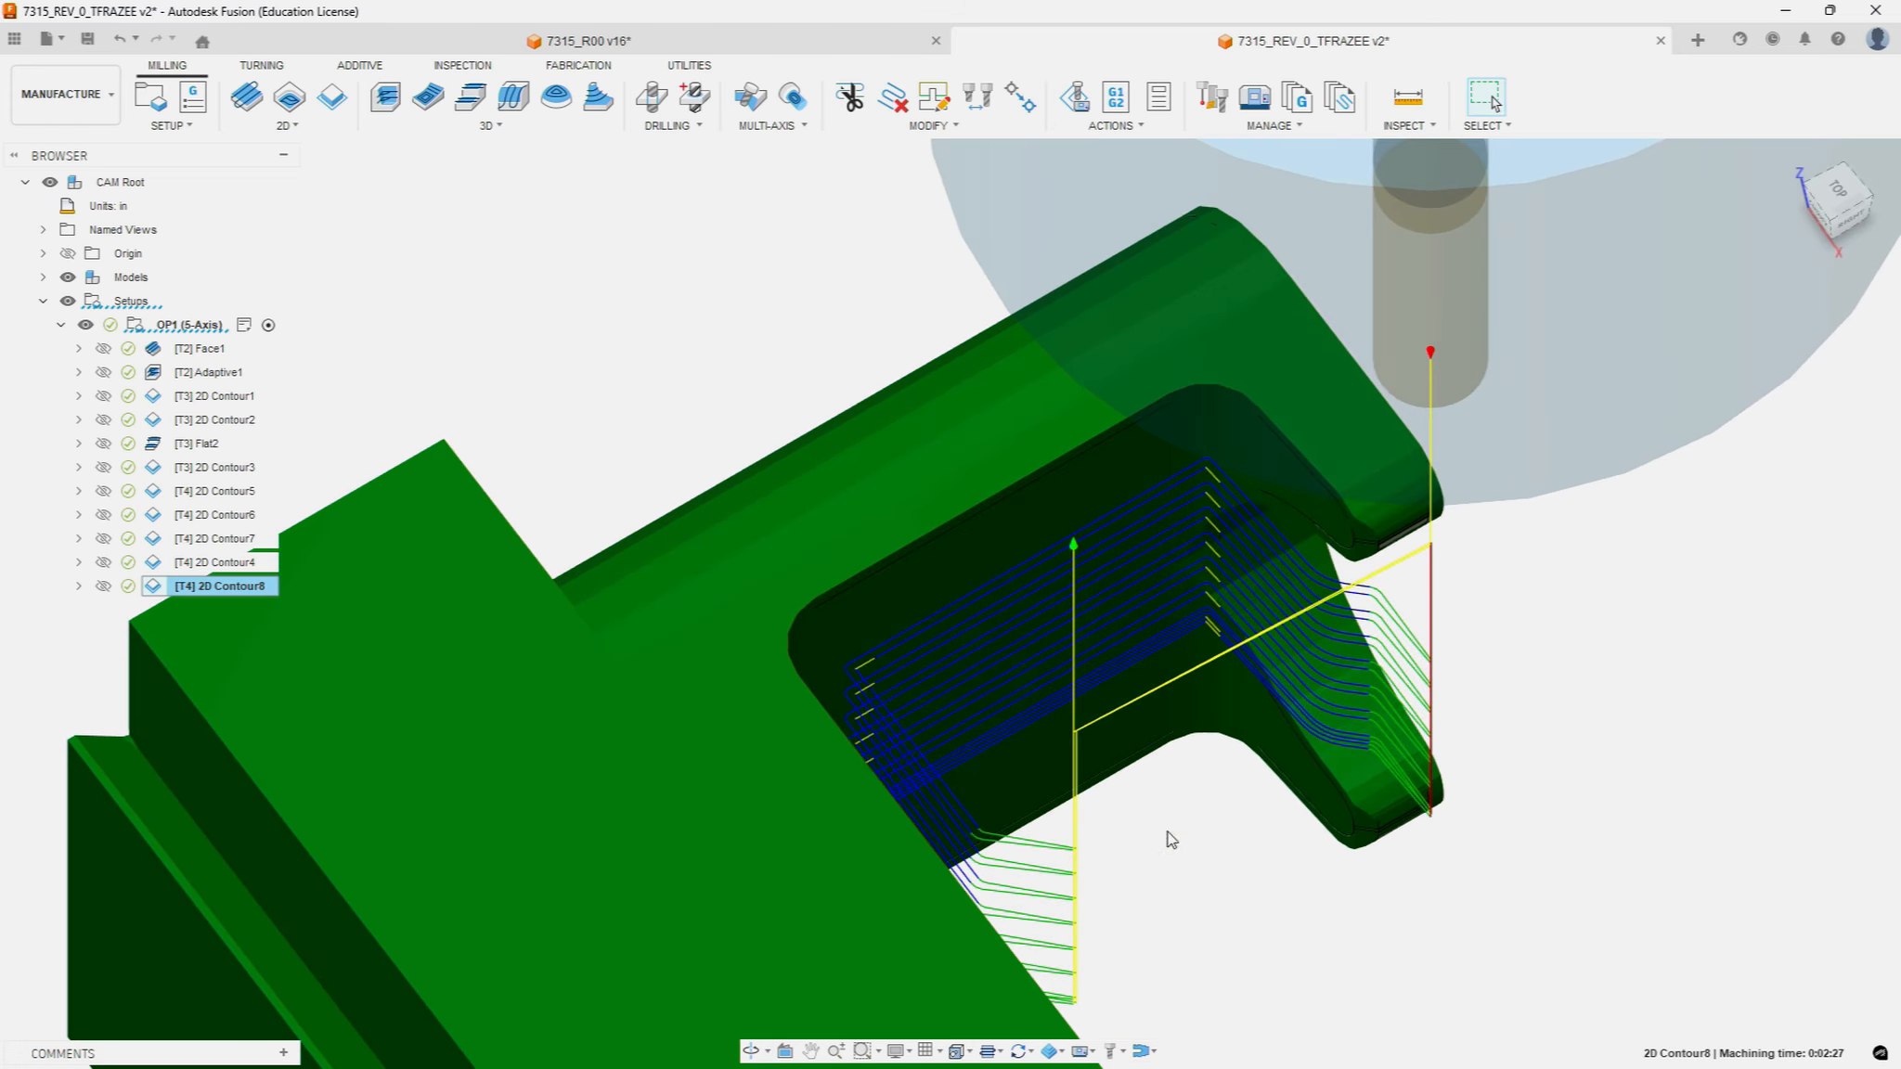
pyautogui.scroll(-10, 1290, 838)
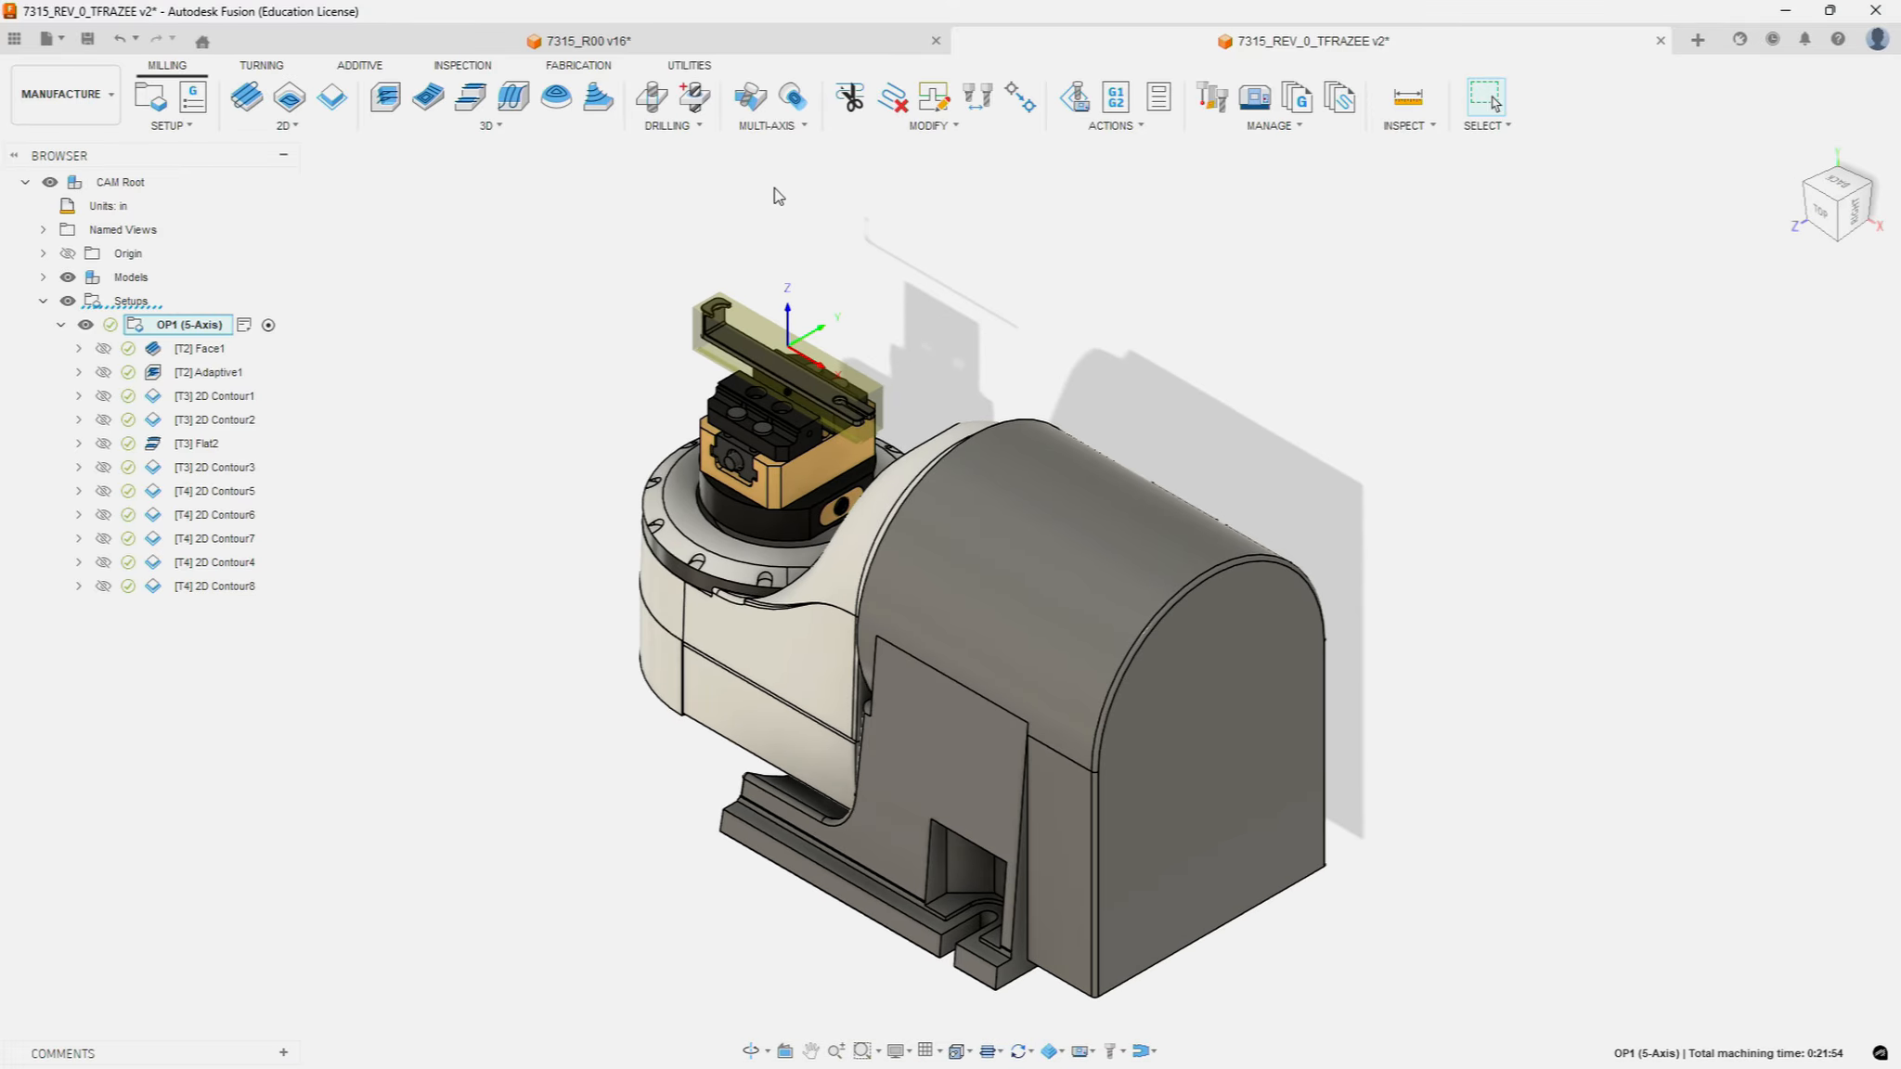
pyautogui.scroll(5, 691, 259)
pyautogui.scroll(5, 760, 314)
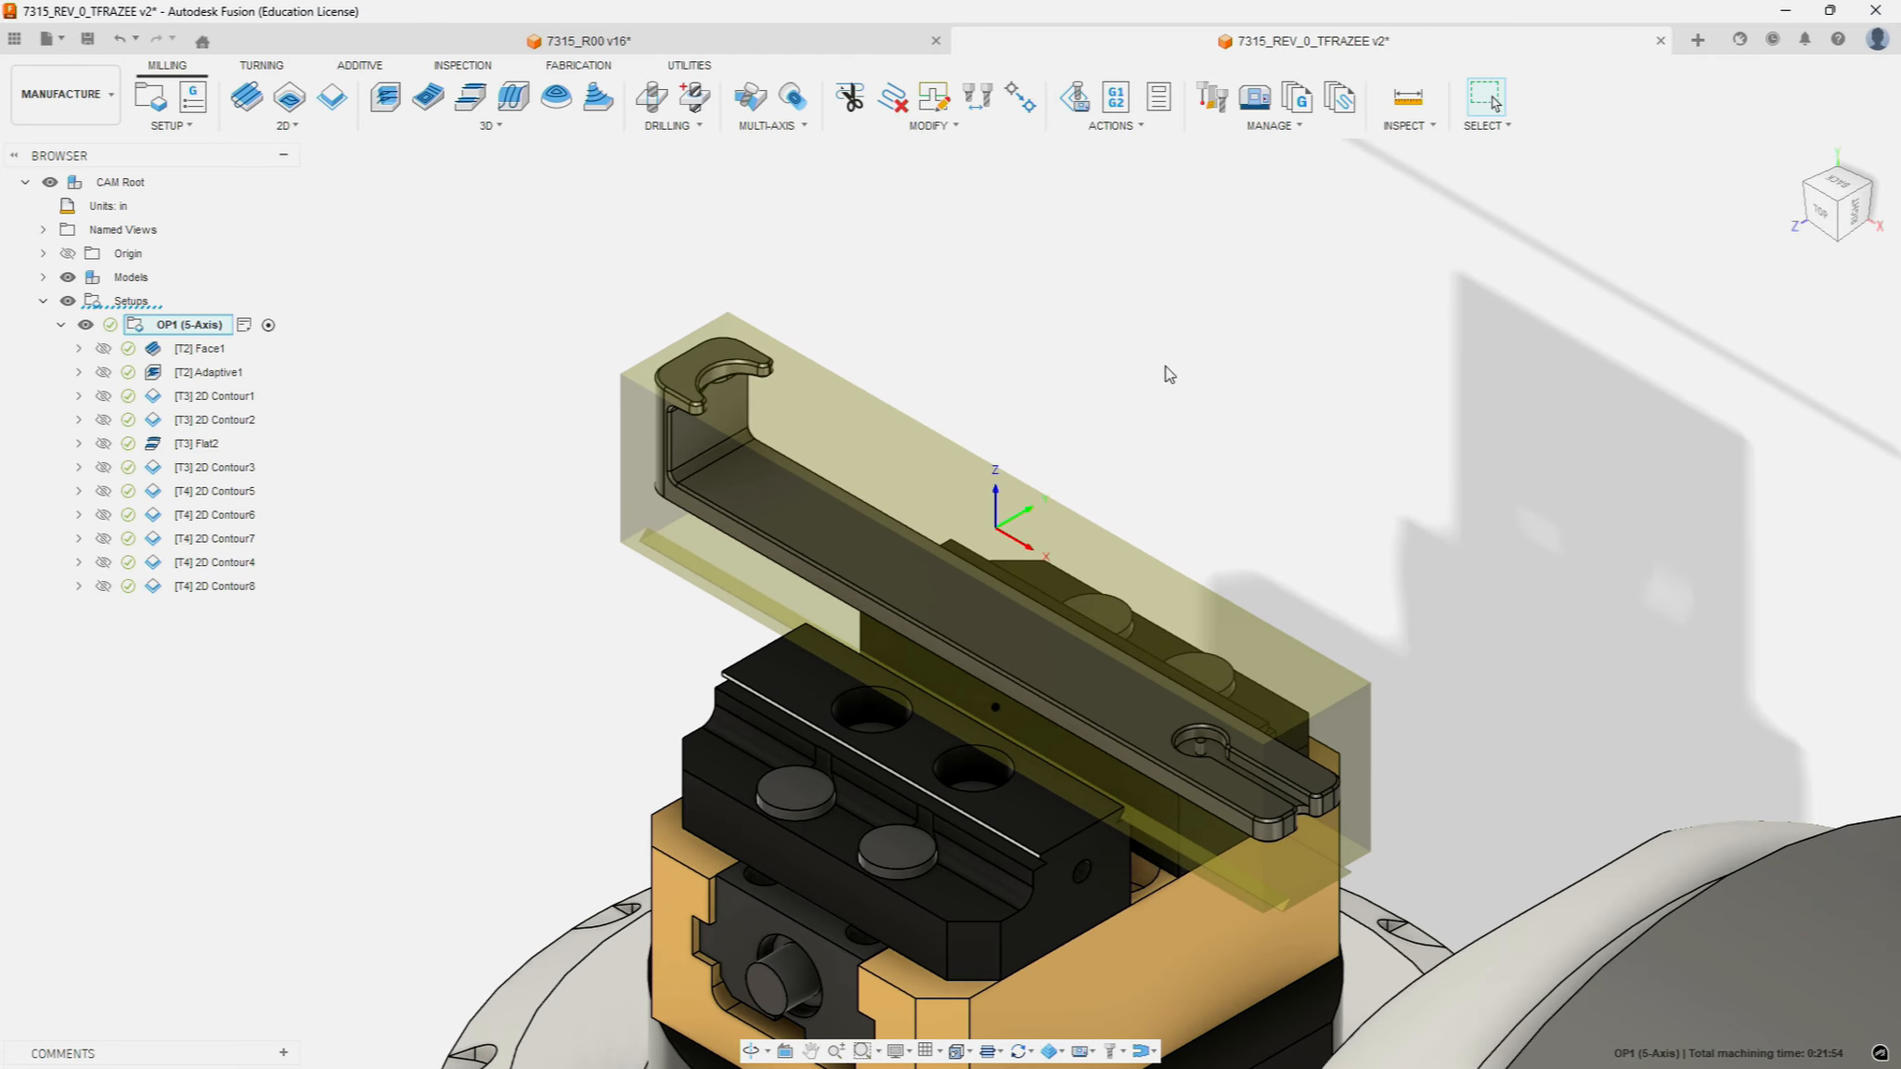
pyautogui.click(1351, 358)
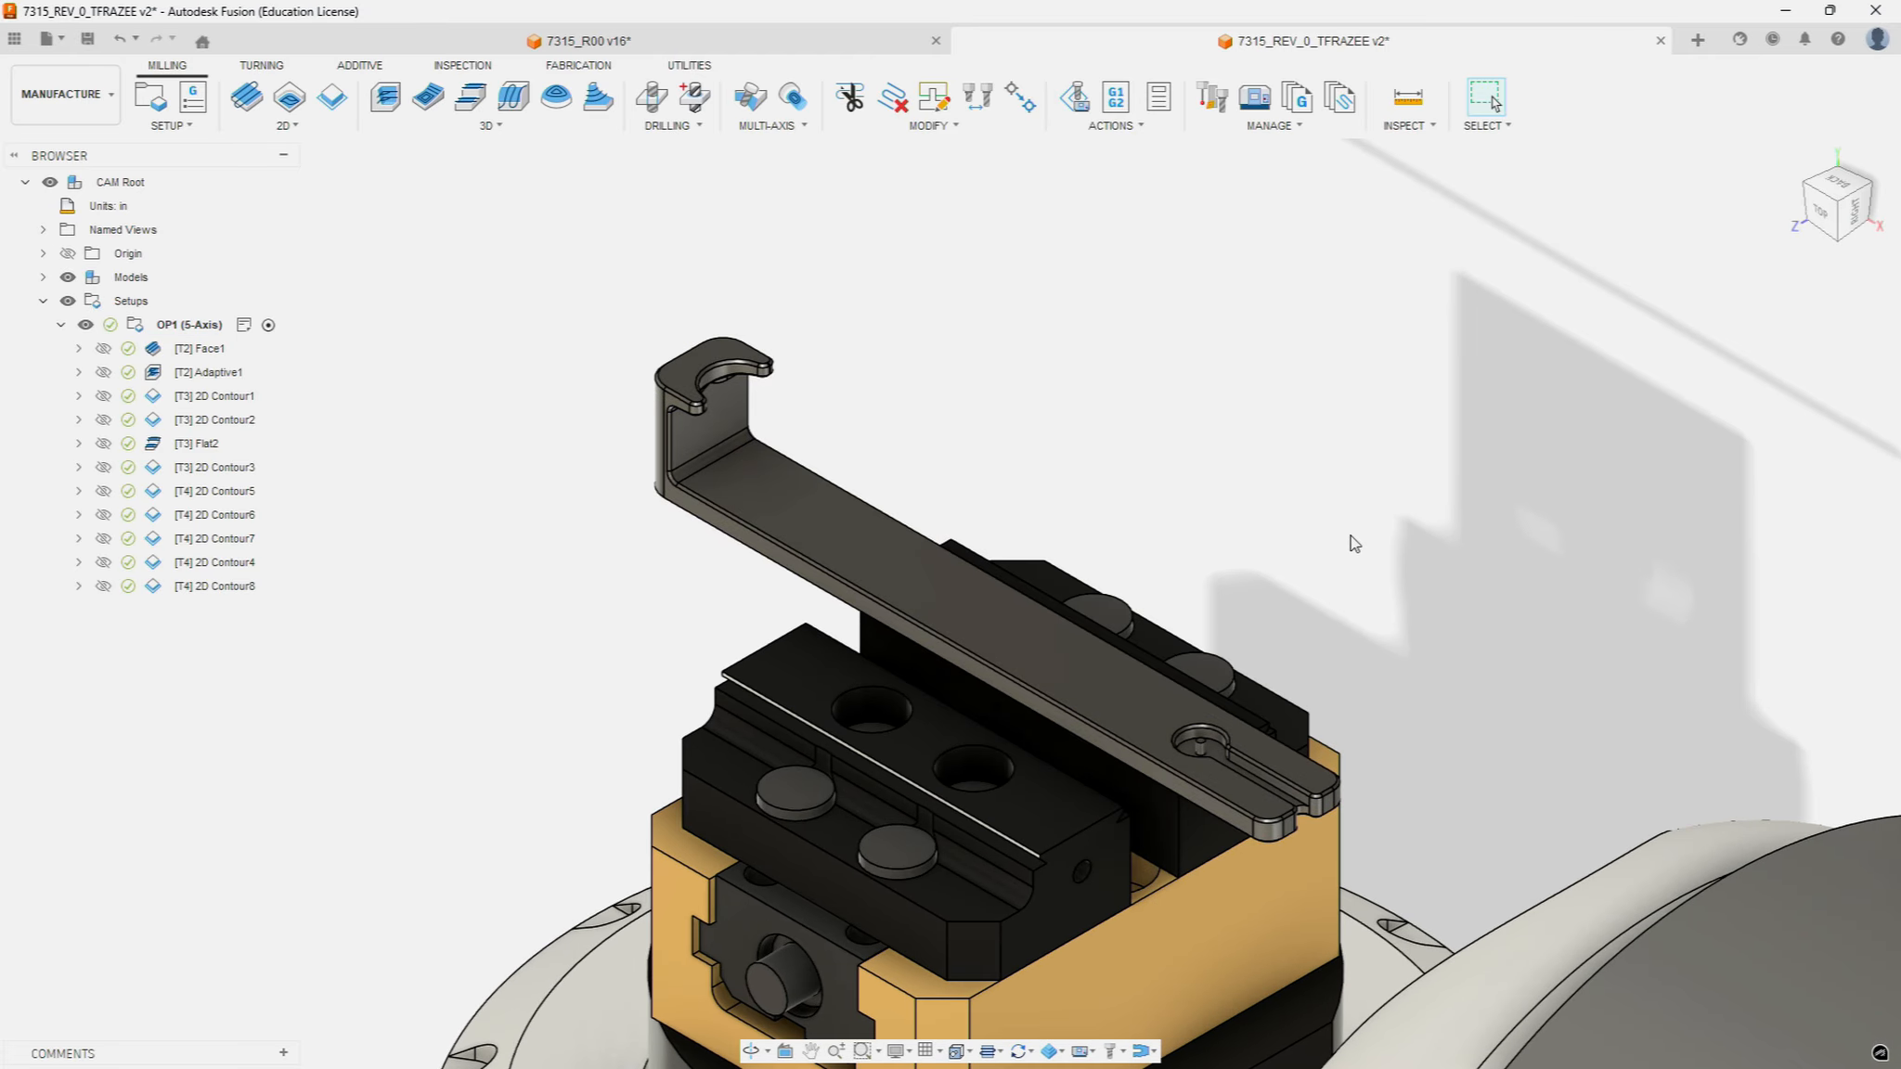
pyautogui.scroll(1, 1355, 543)
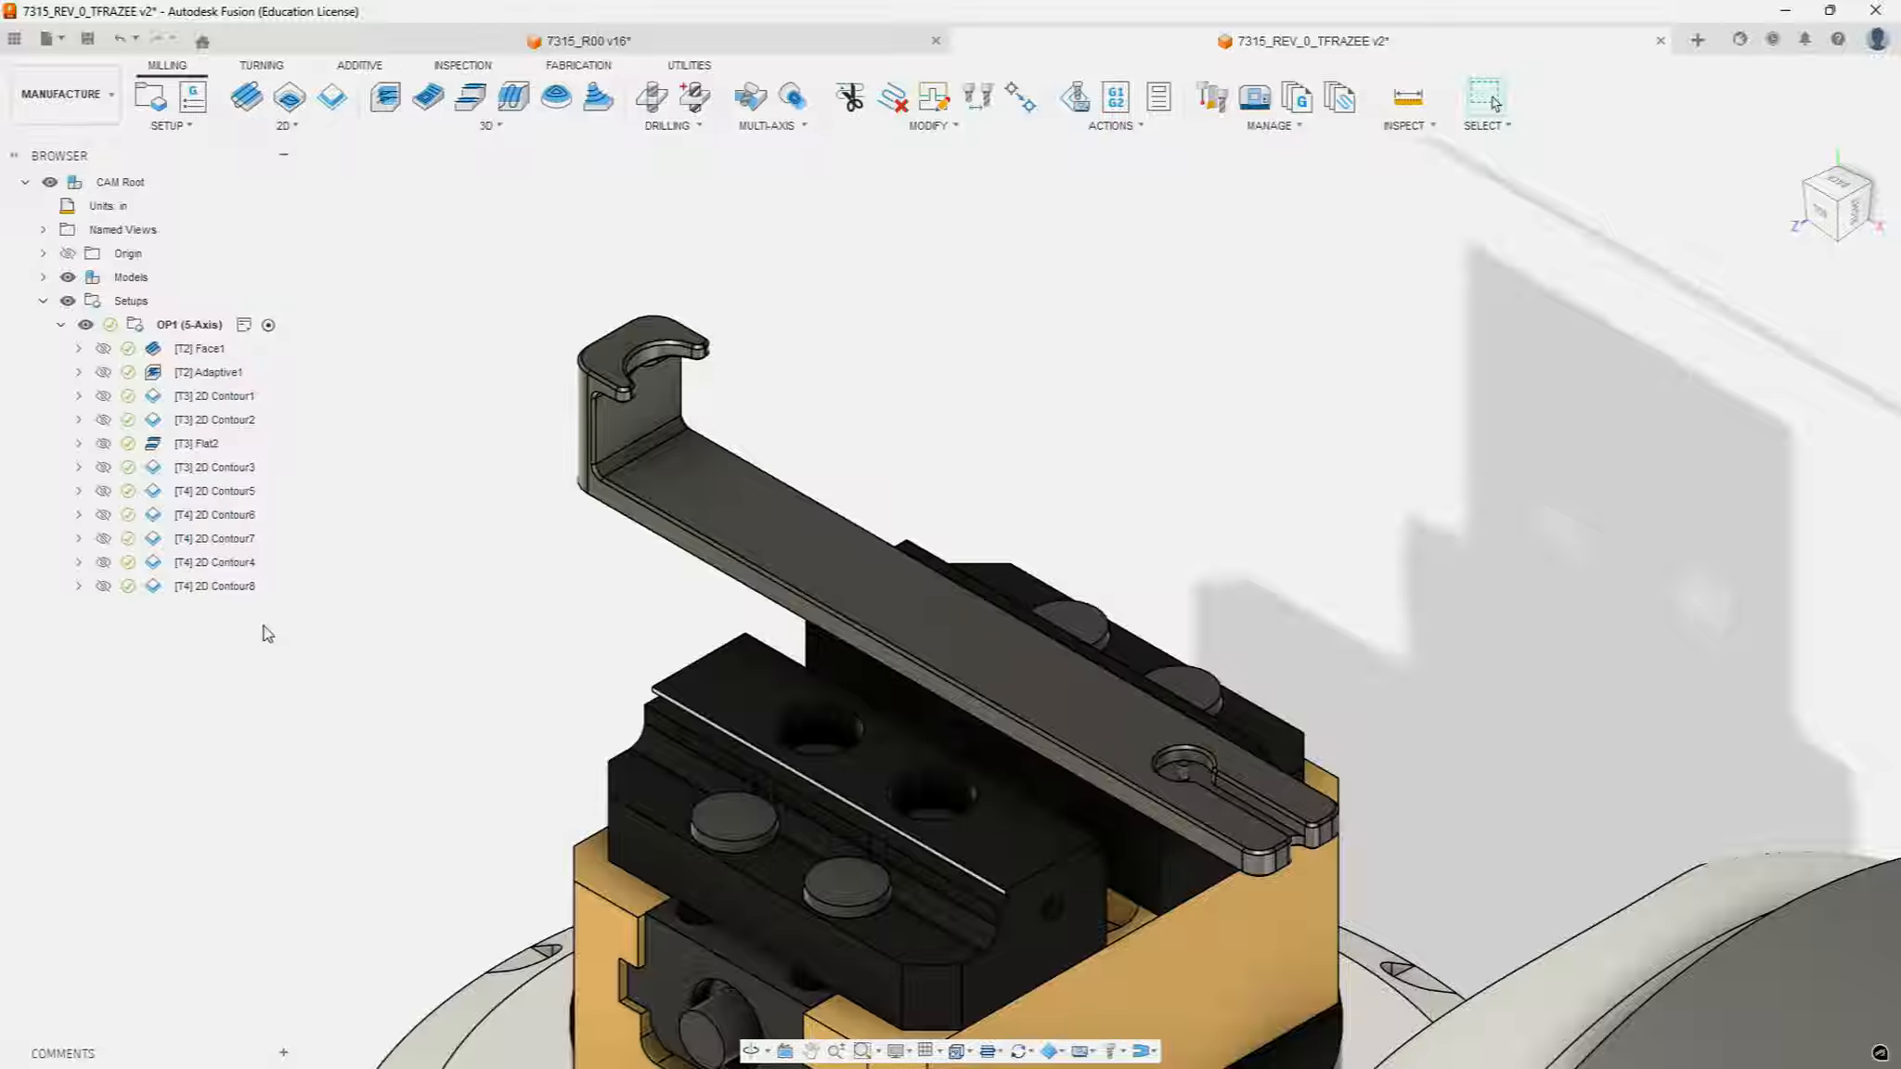
# Step: Create a 2D Chamfer operation using tool 16, the 1/4" 90° blunt chamfer mill, from the Sierra_VF1_aluminum_2026_rev1.5 library
pyautogui.click(280, 125)
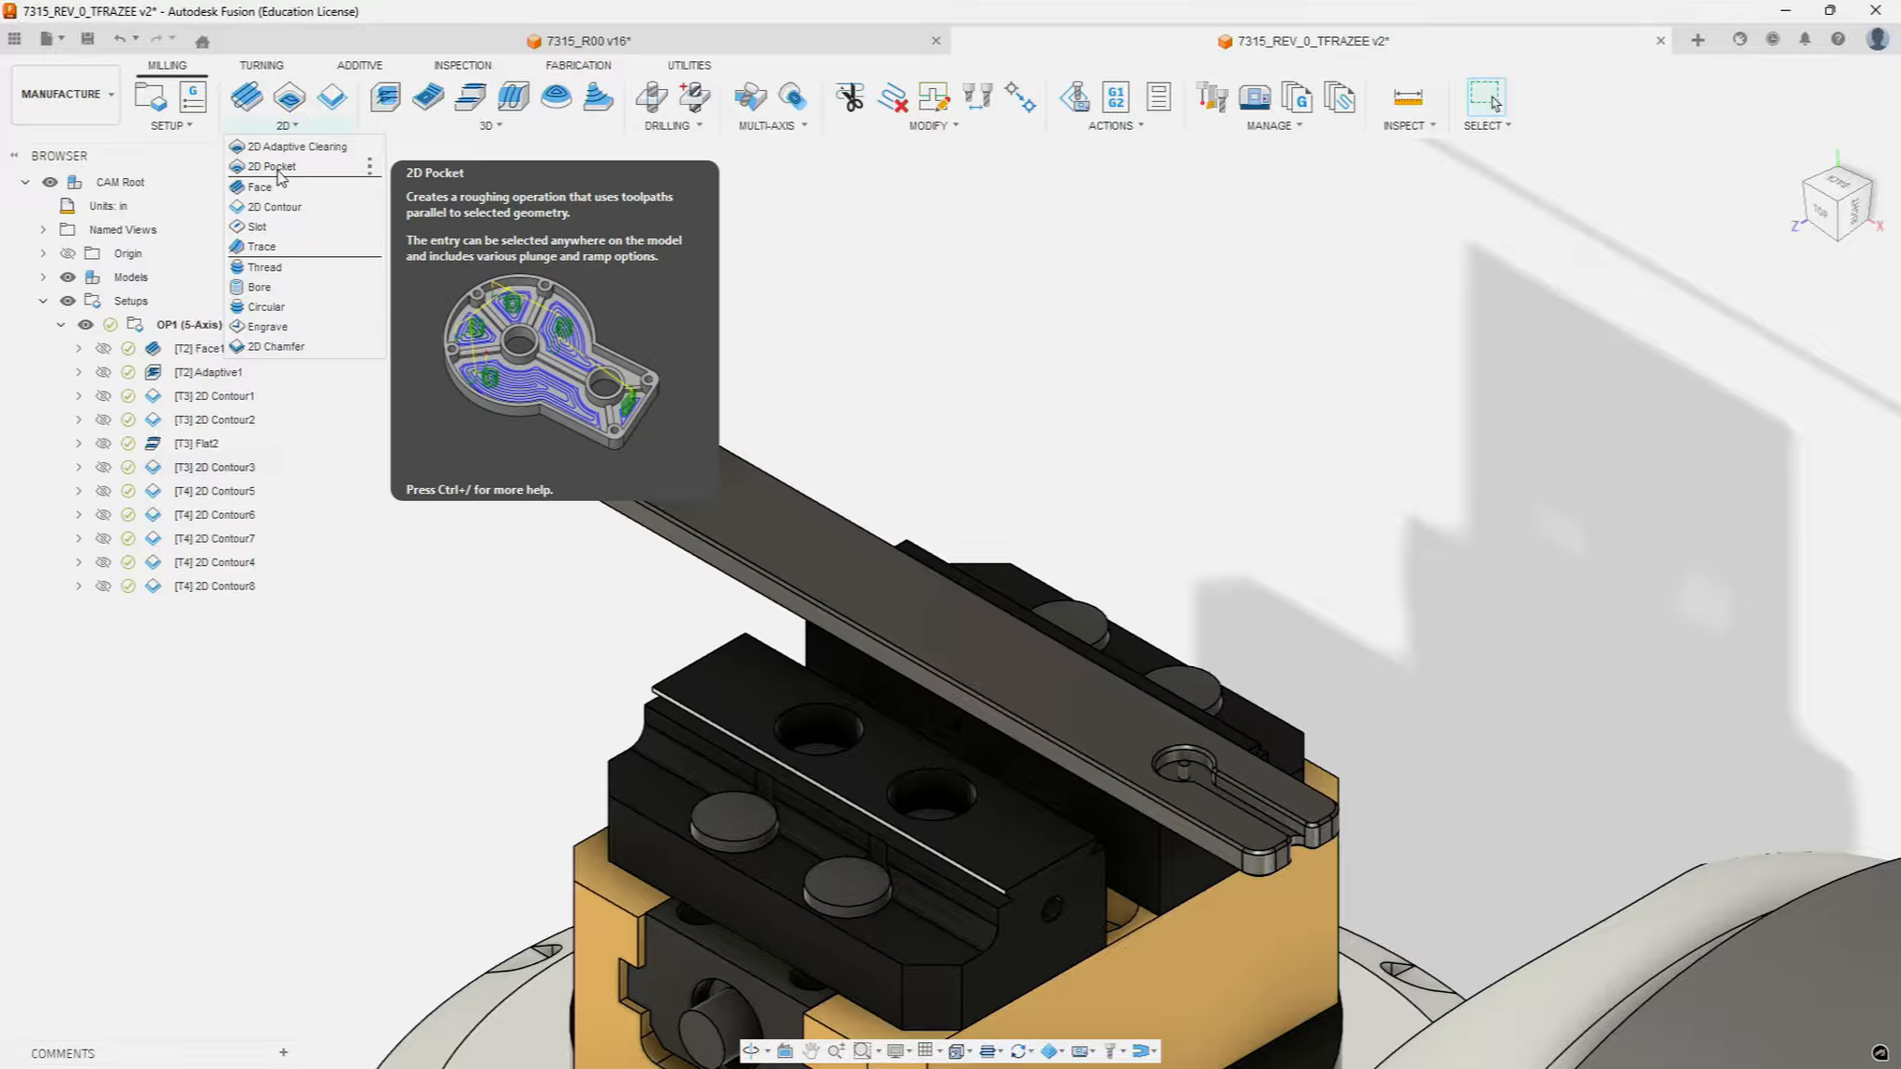
pyautogui.click(249, 349)
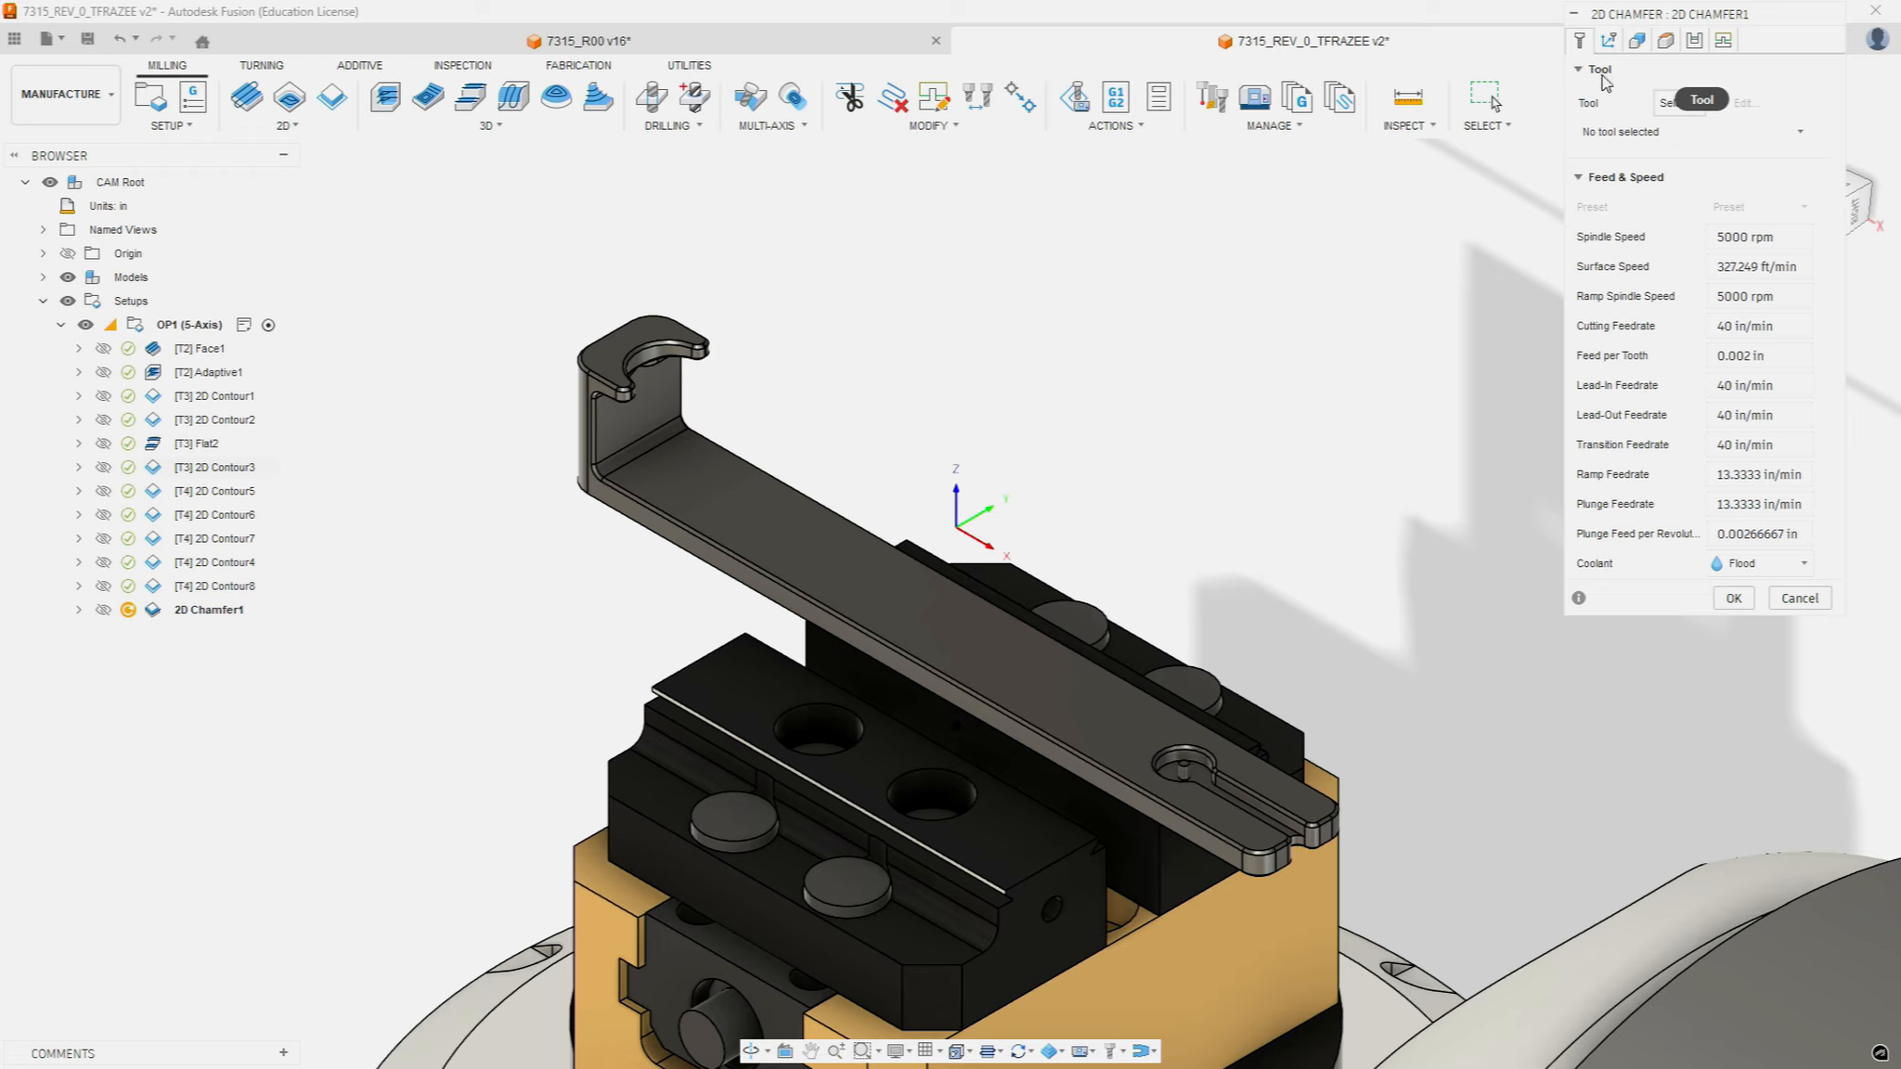
pyautogui.click(1701, 105)
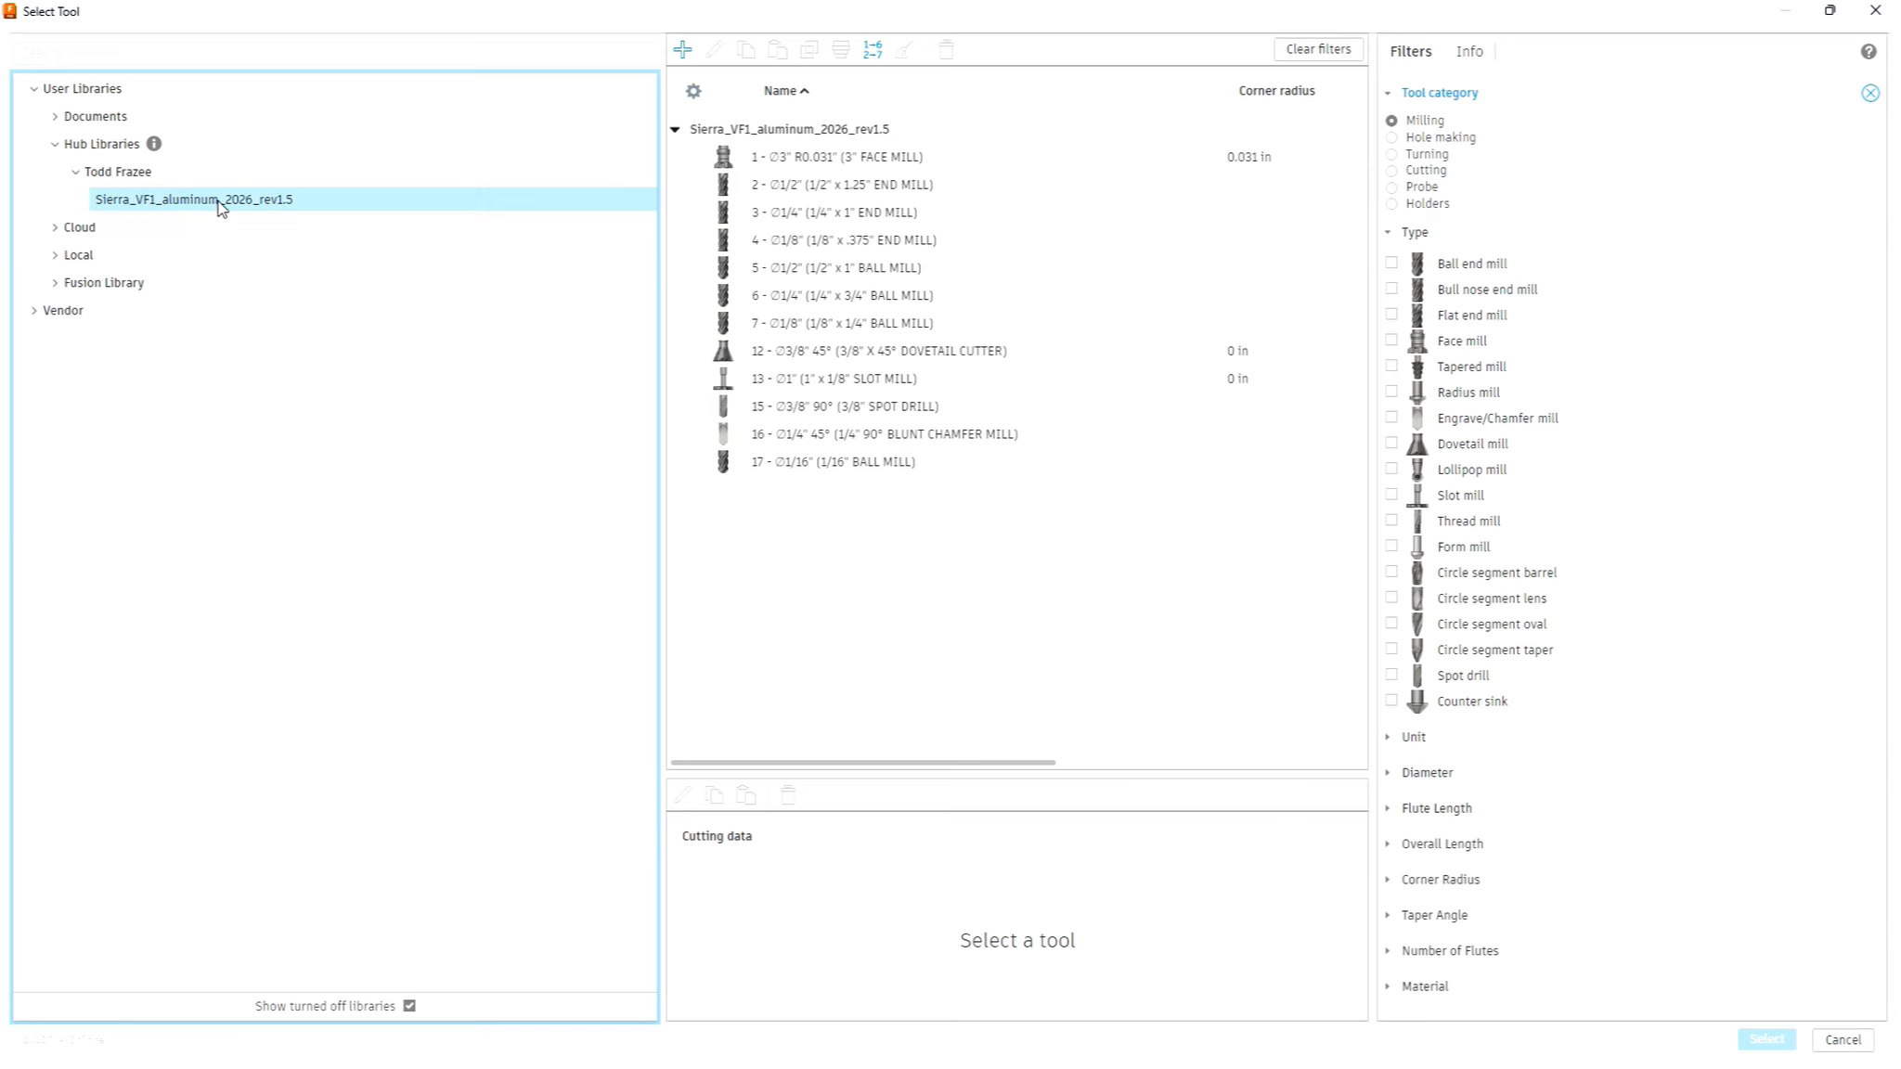
pyautogui.click(174, 203)
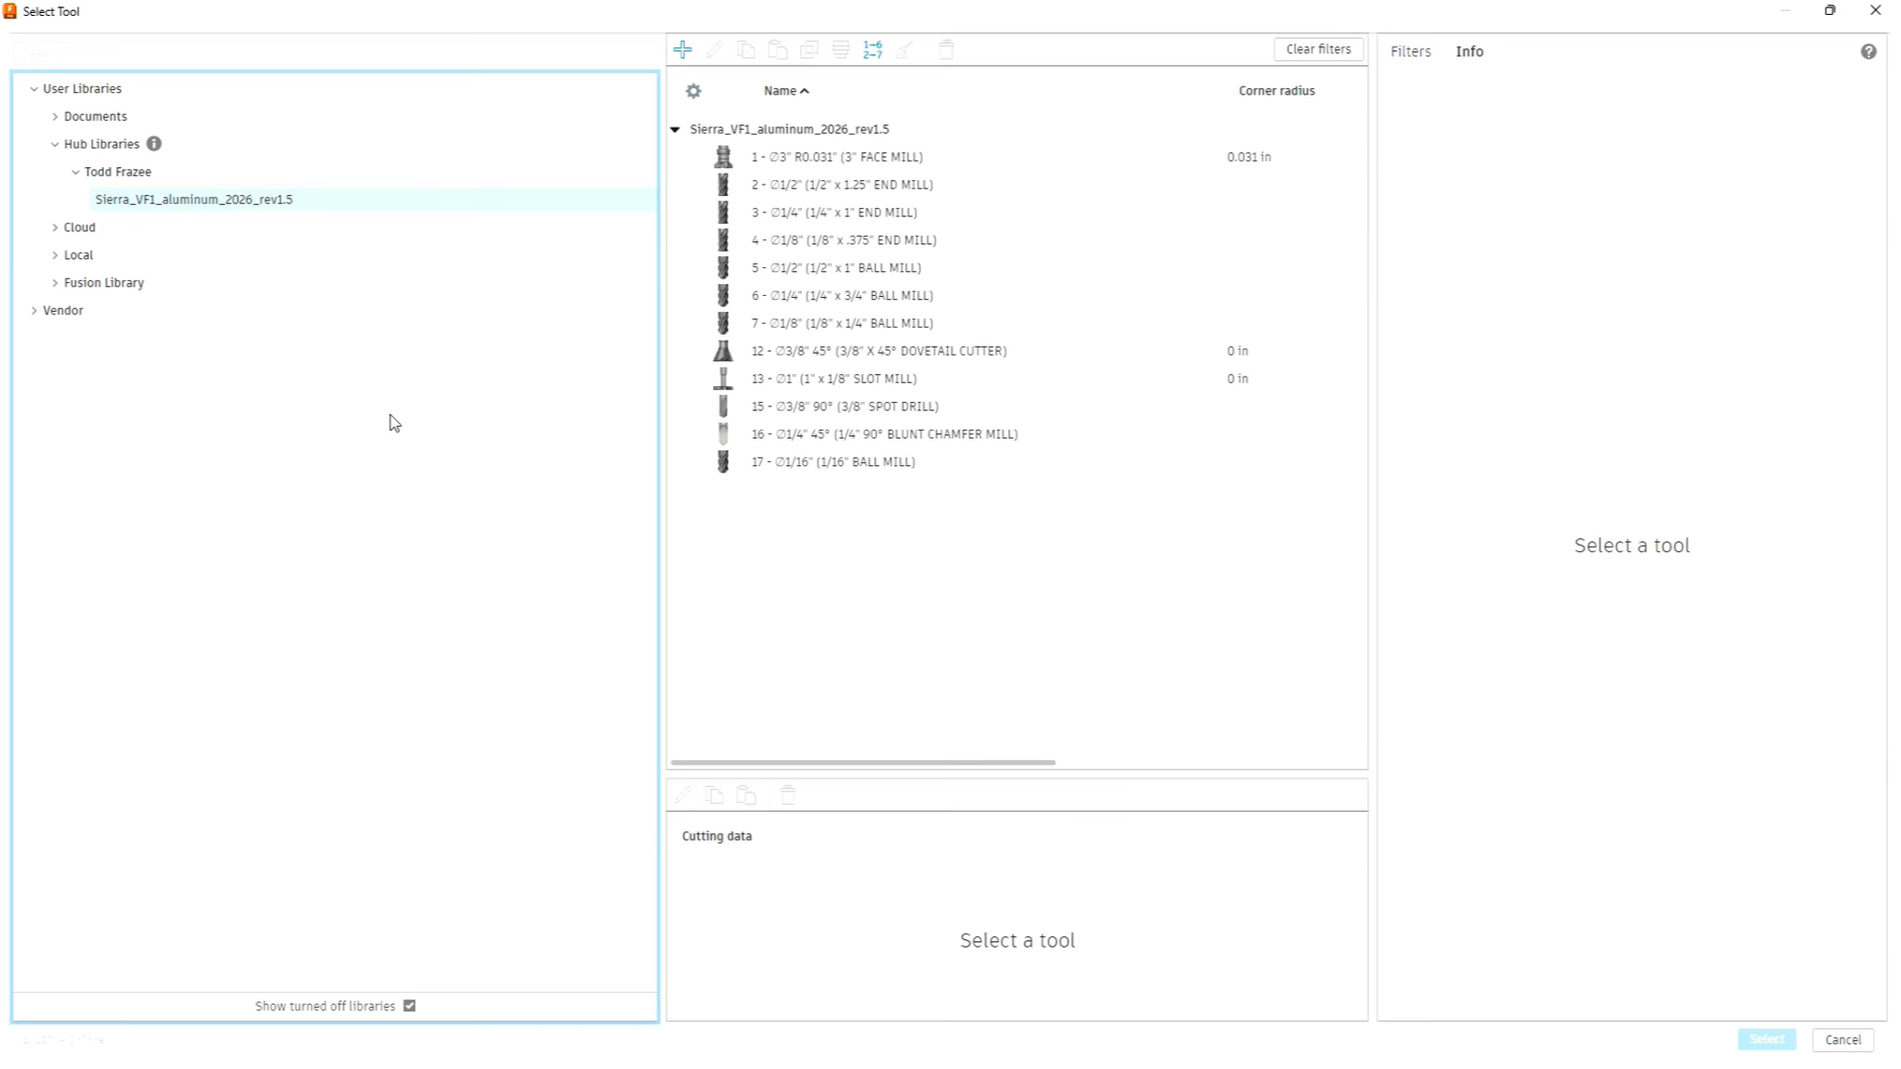
pyautogui.click(923, 438)
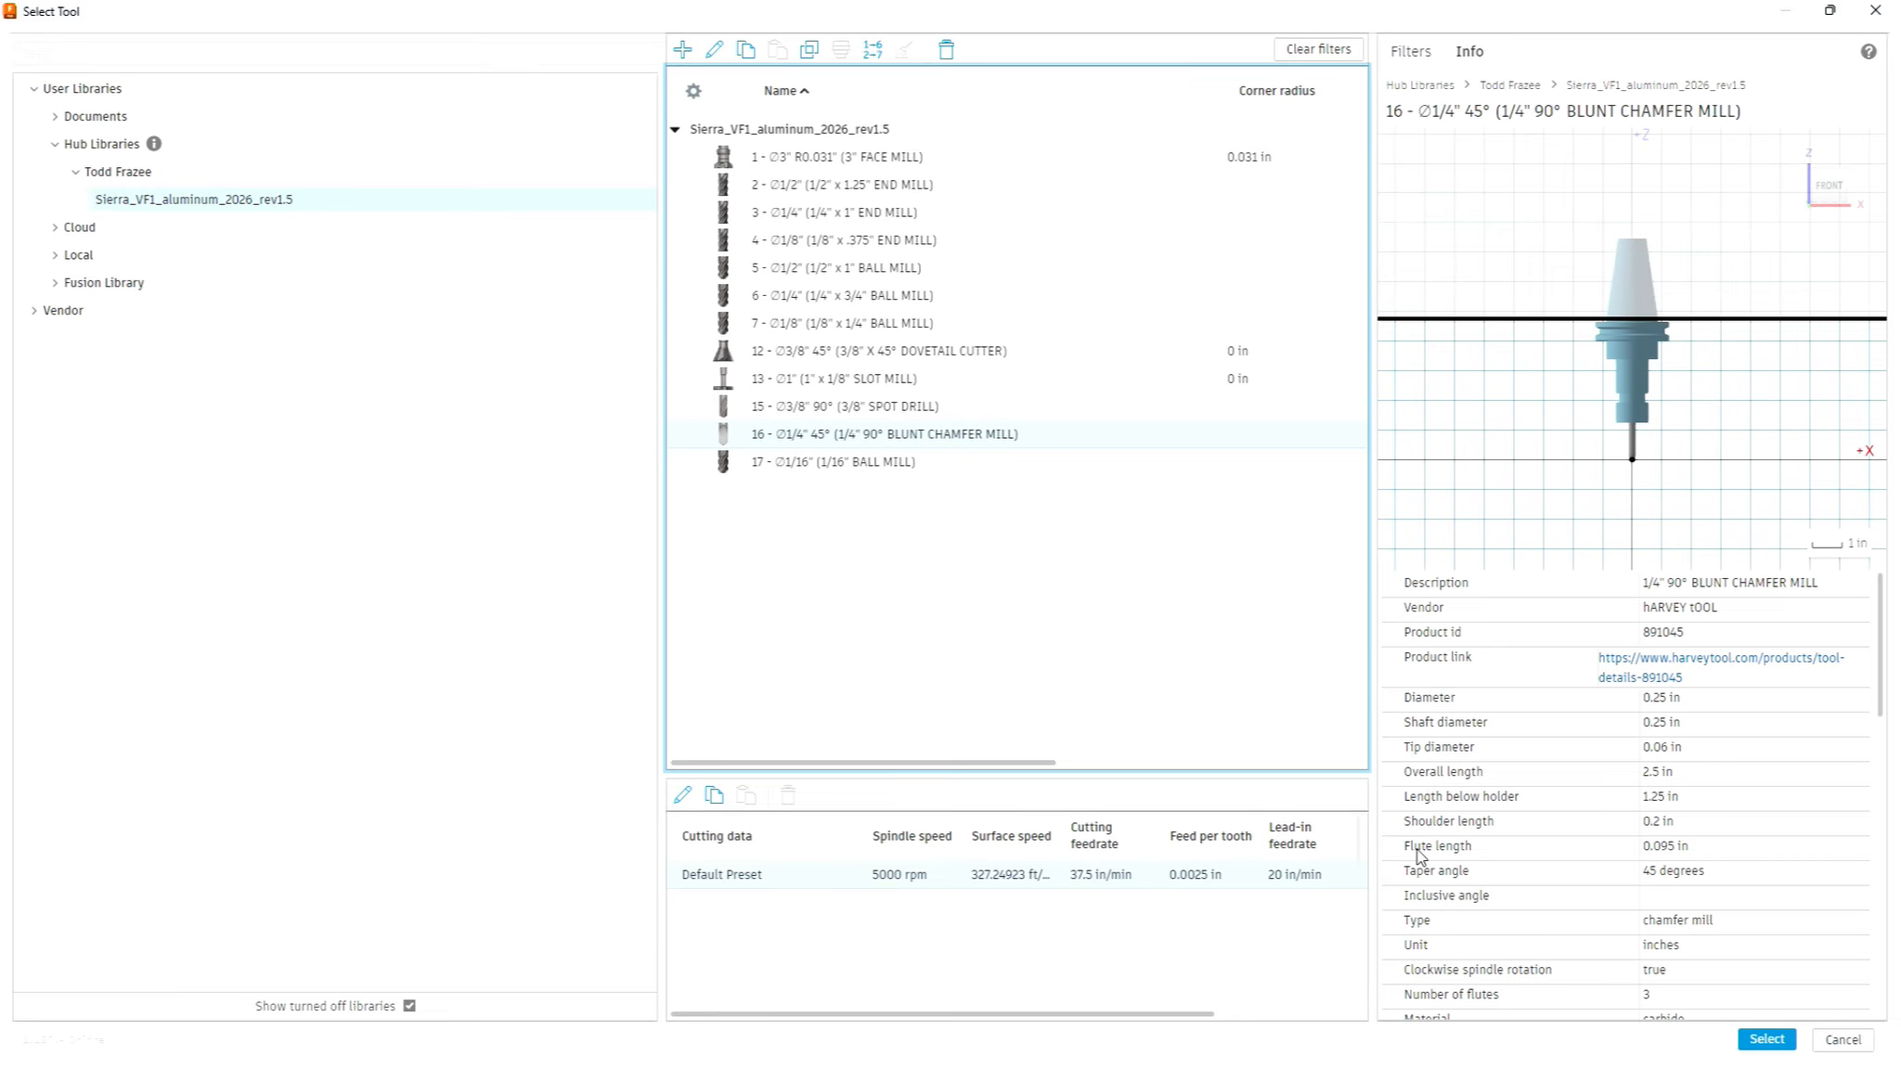
pyautogui.click(1768, 1040)
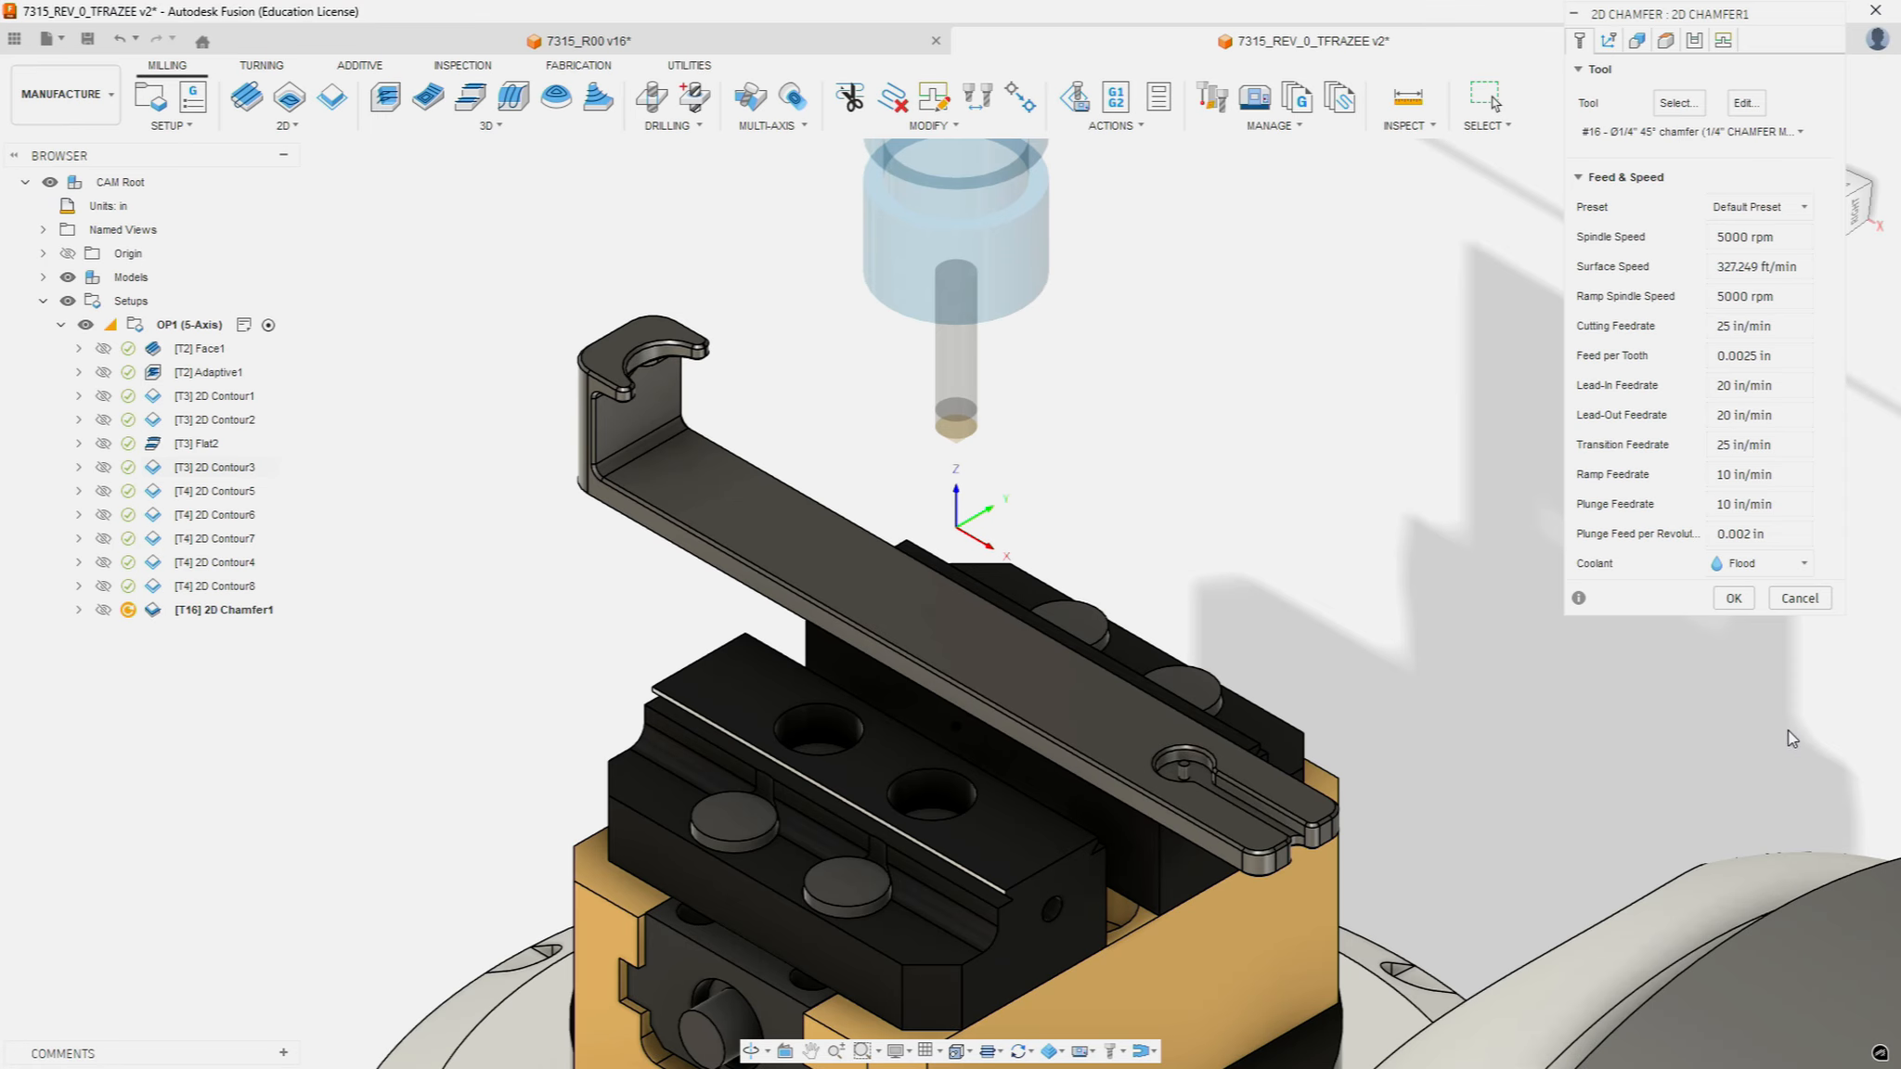
# Step: Leave the tool orientation override off and select the closed edge chain around the hook's top face as chamfer geometry
pyautogui.click(1608, 40)
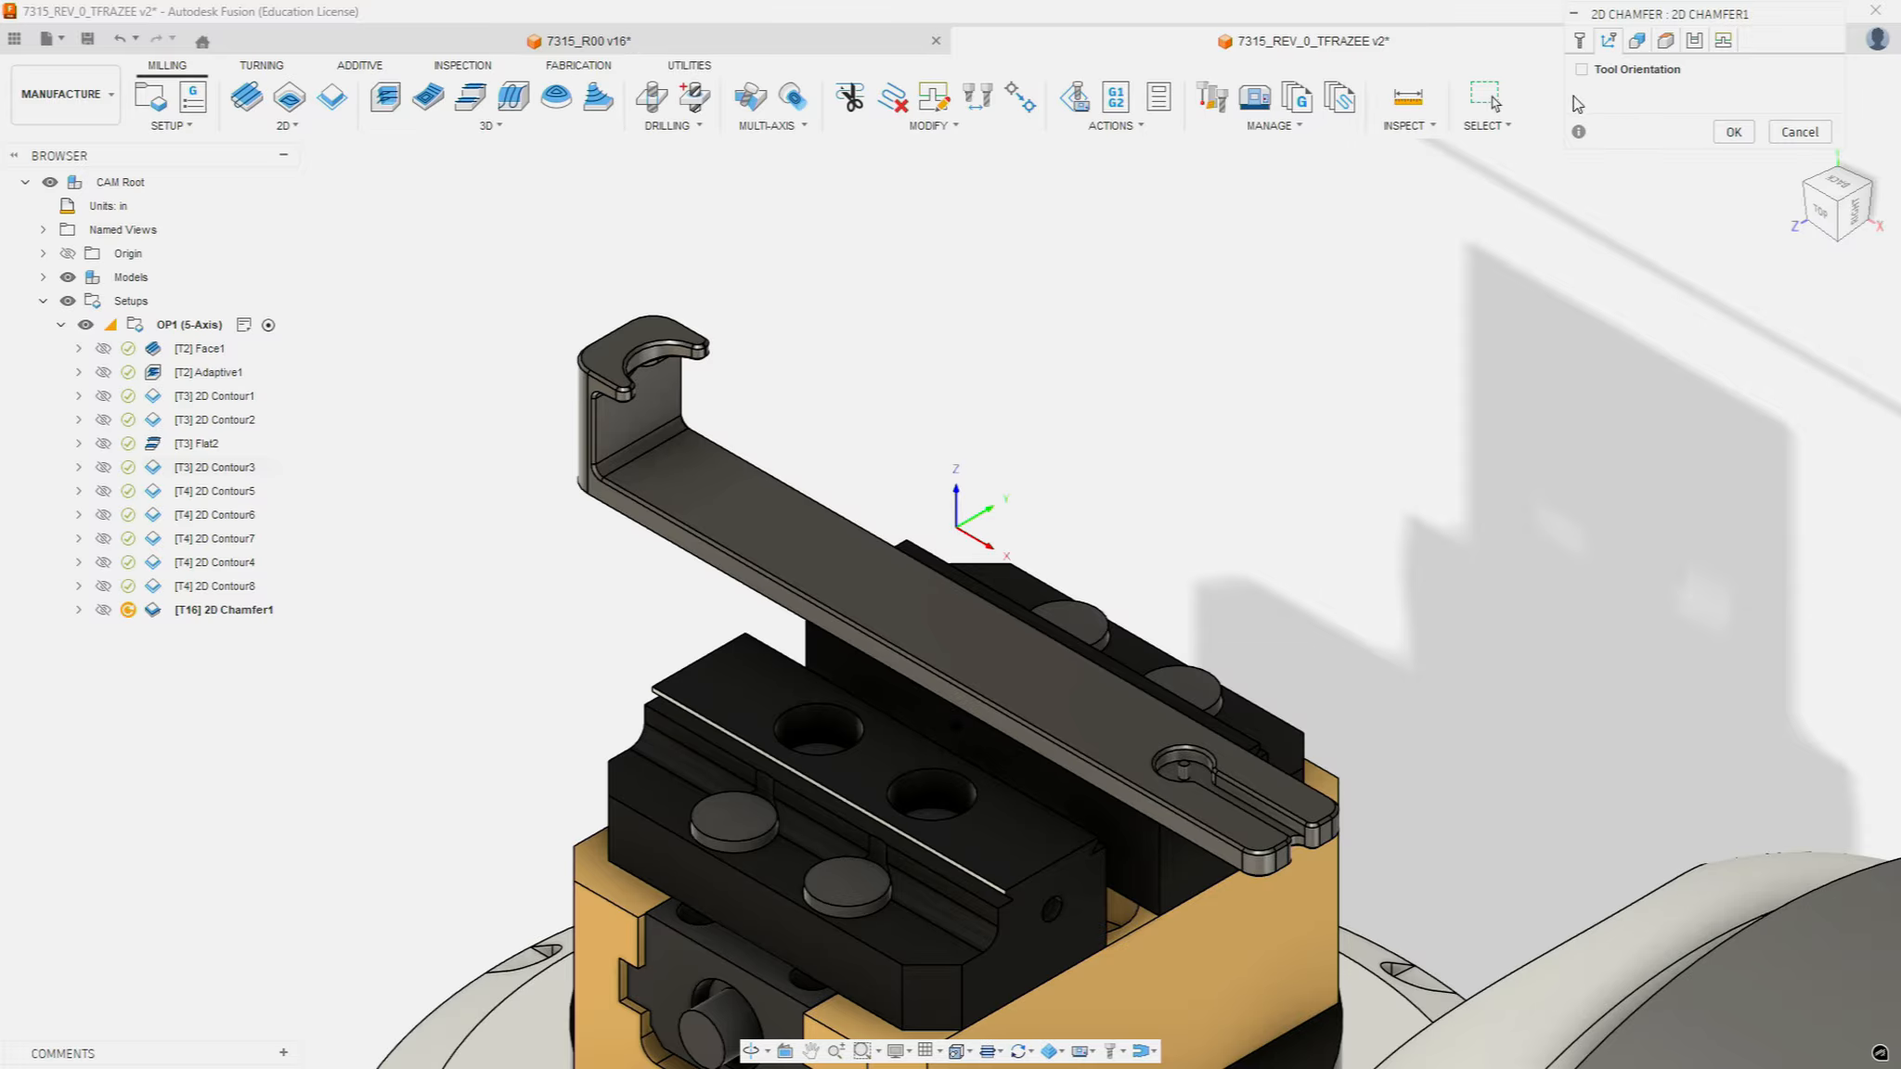
pyautogui.click(1637, 40)
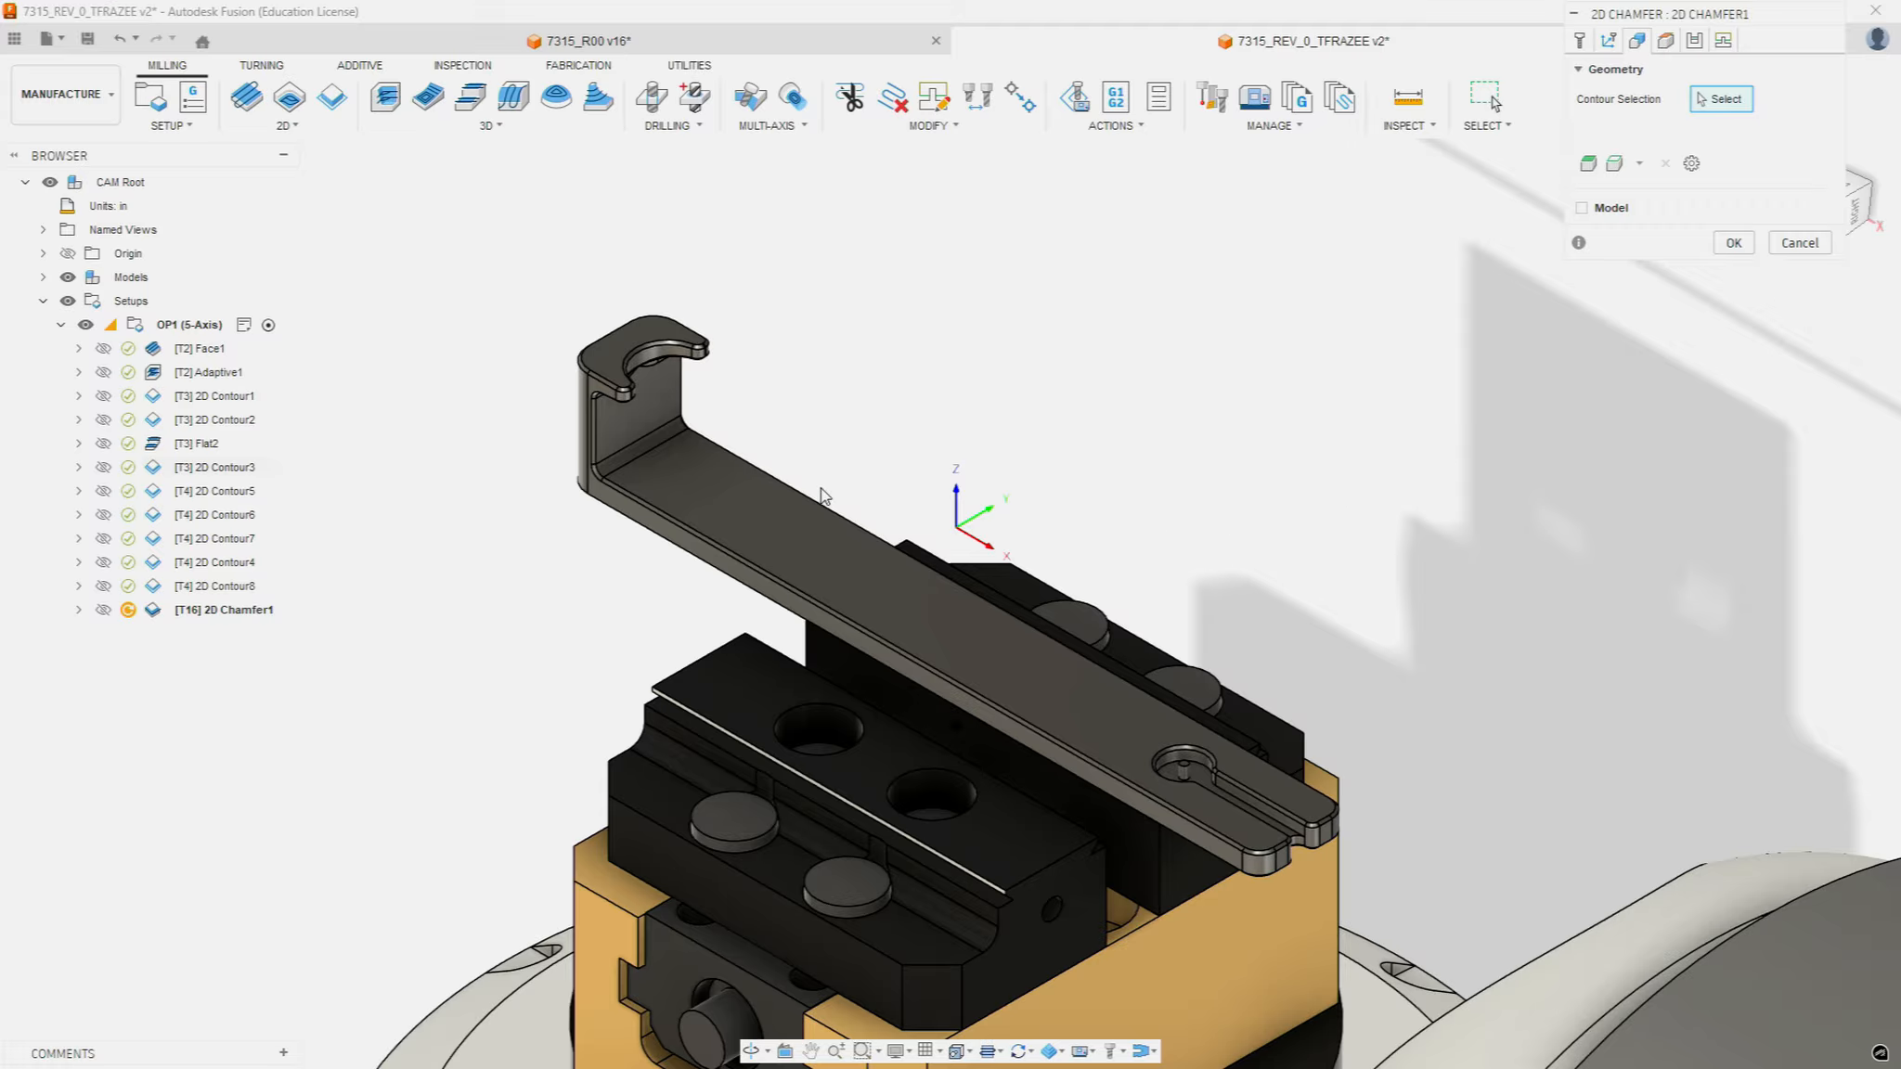
pyautogui.click(599, 381)
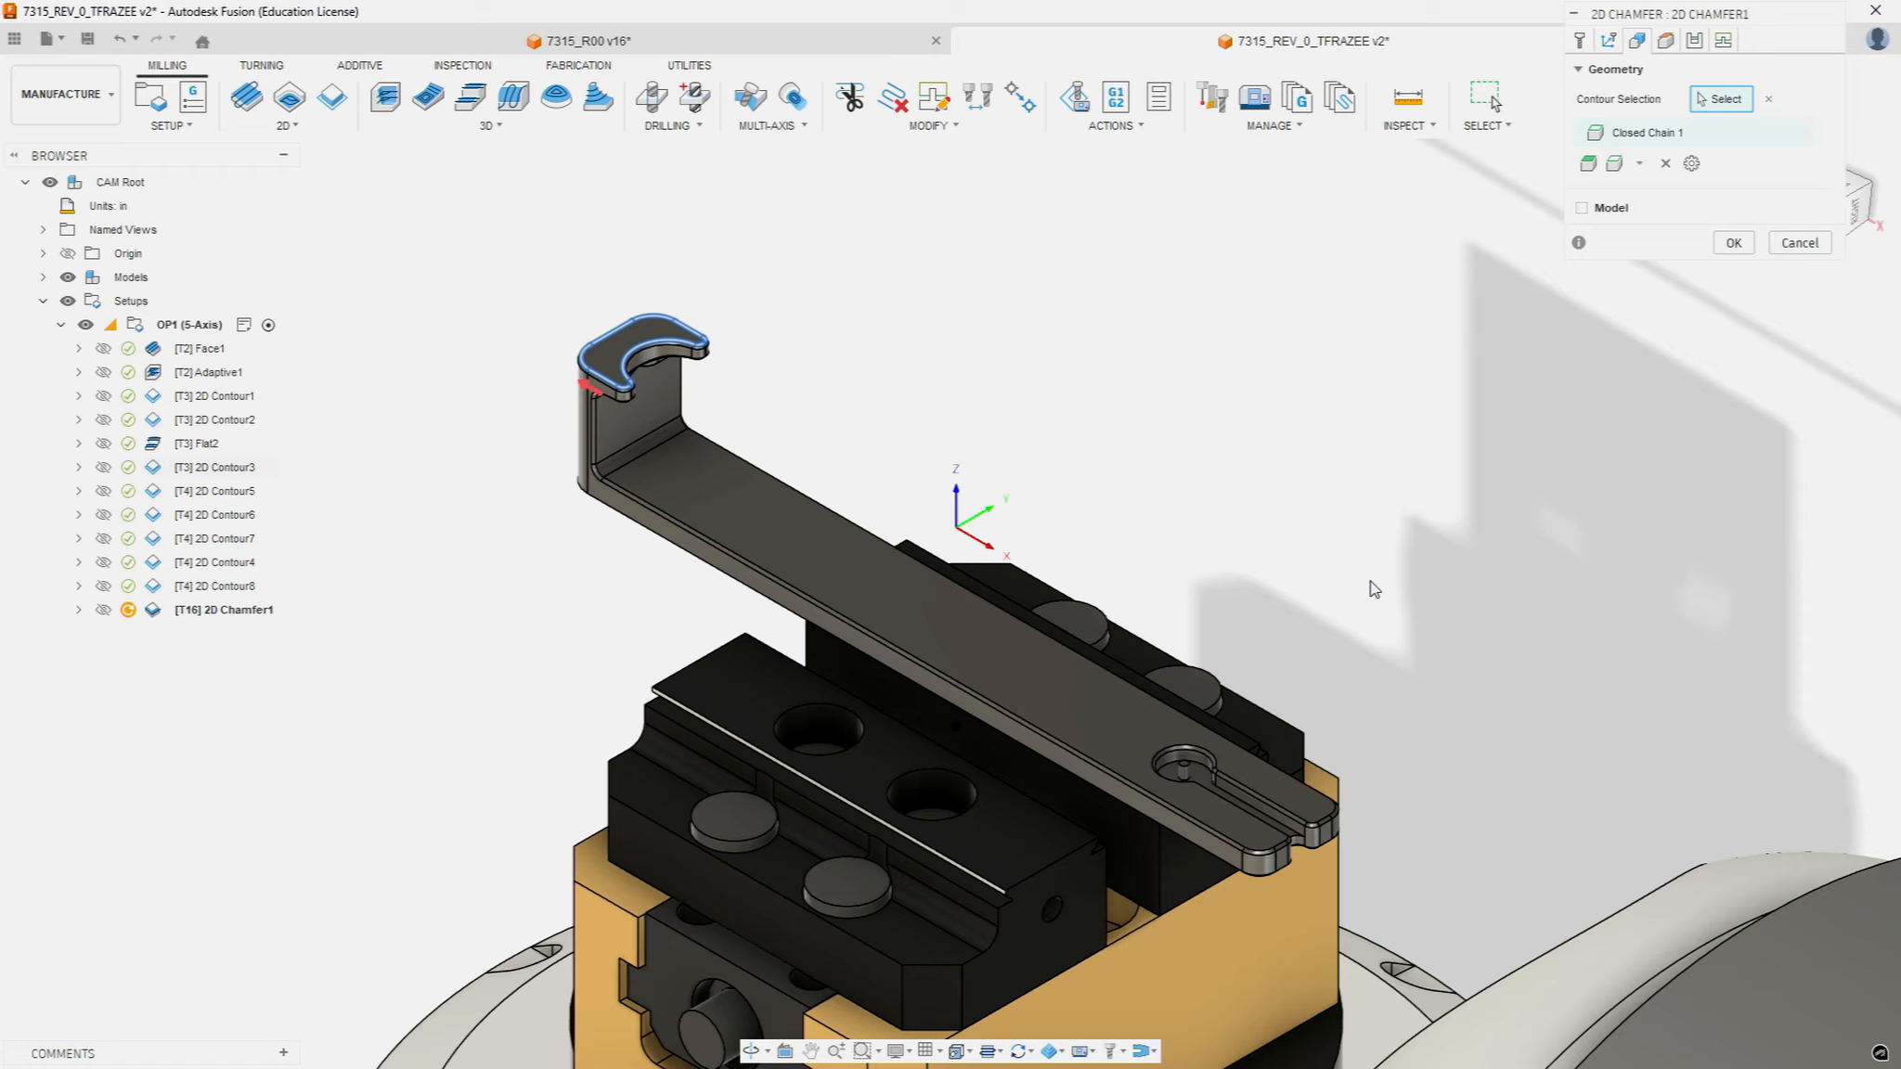
# Step: Build a new open contour chain from the far fork tip's rounded end along the slot, around the round pocket and along the opposite slot edge
pyautogui.click(1617, 165)
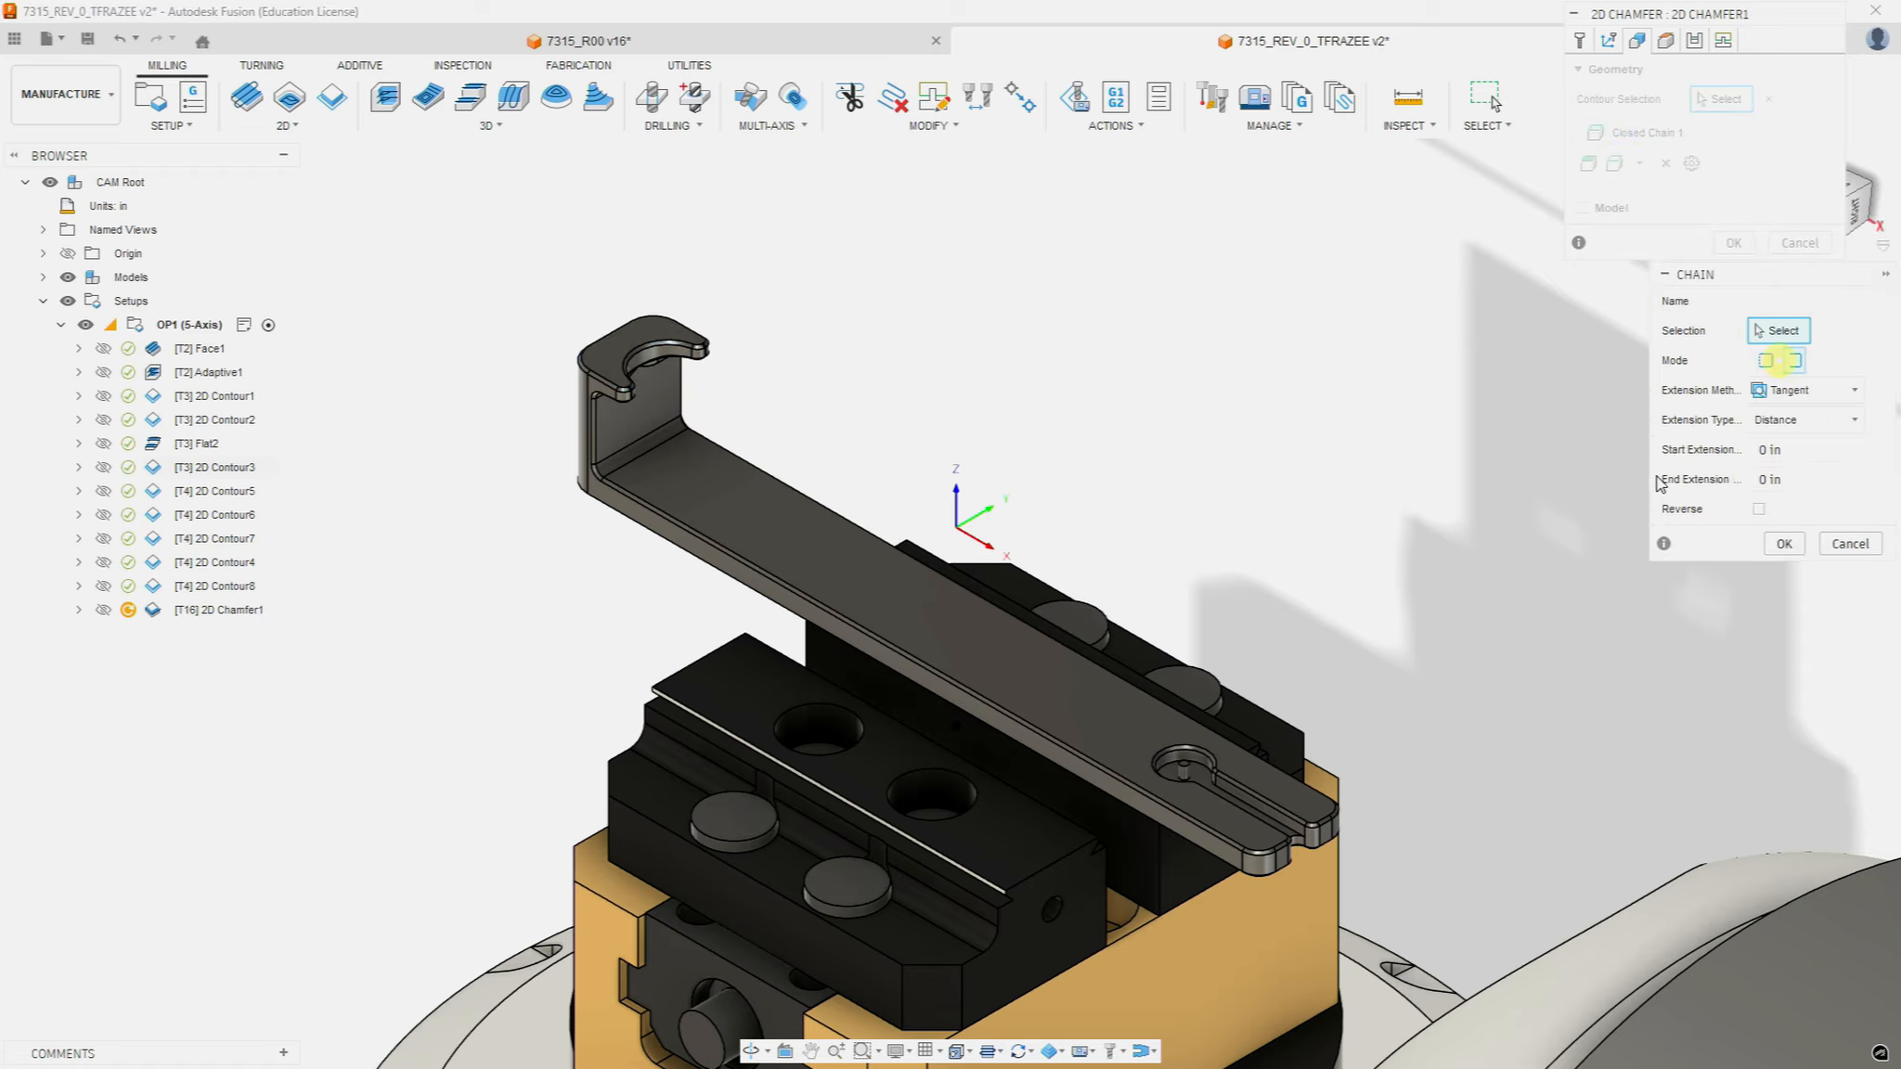
pyautogui.scroll(10, 1290, 762)
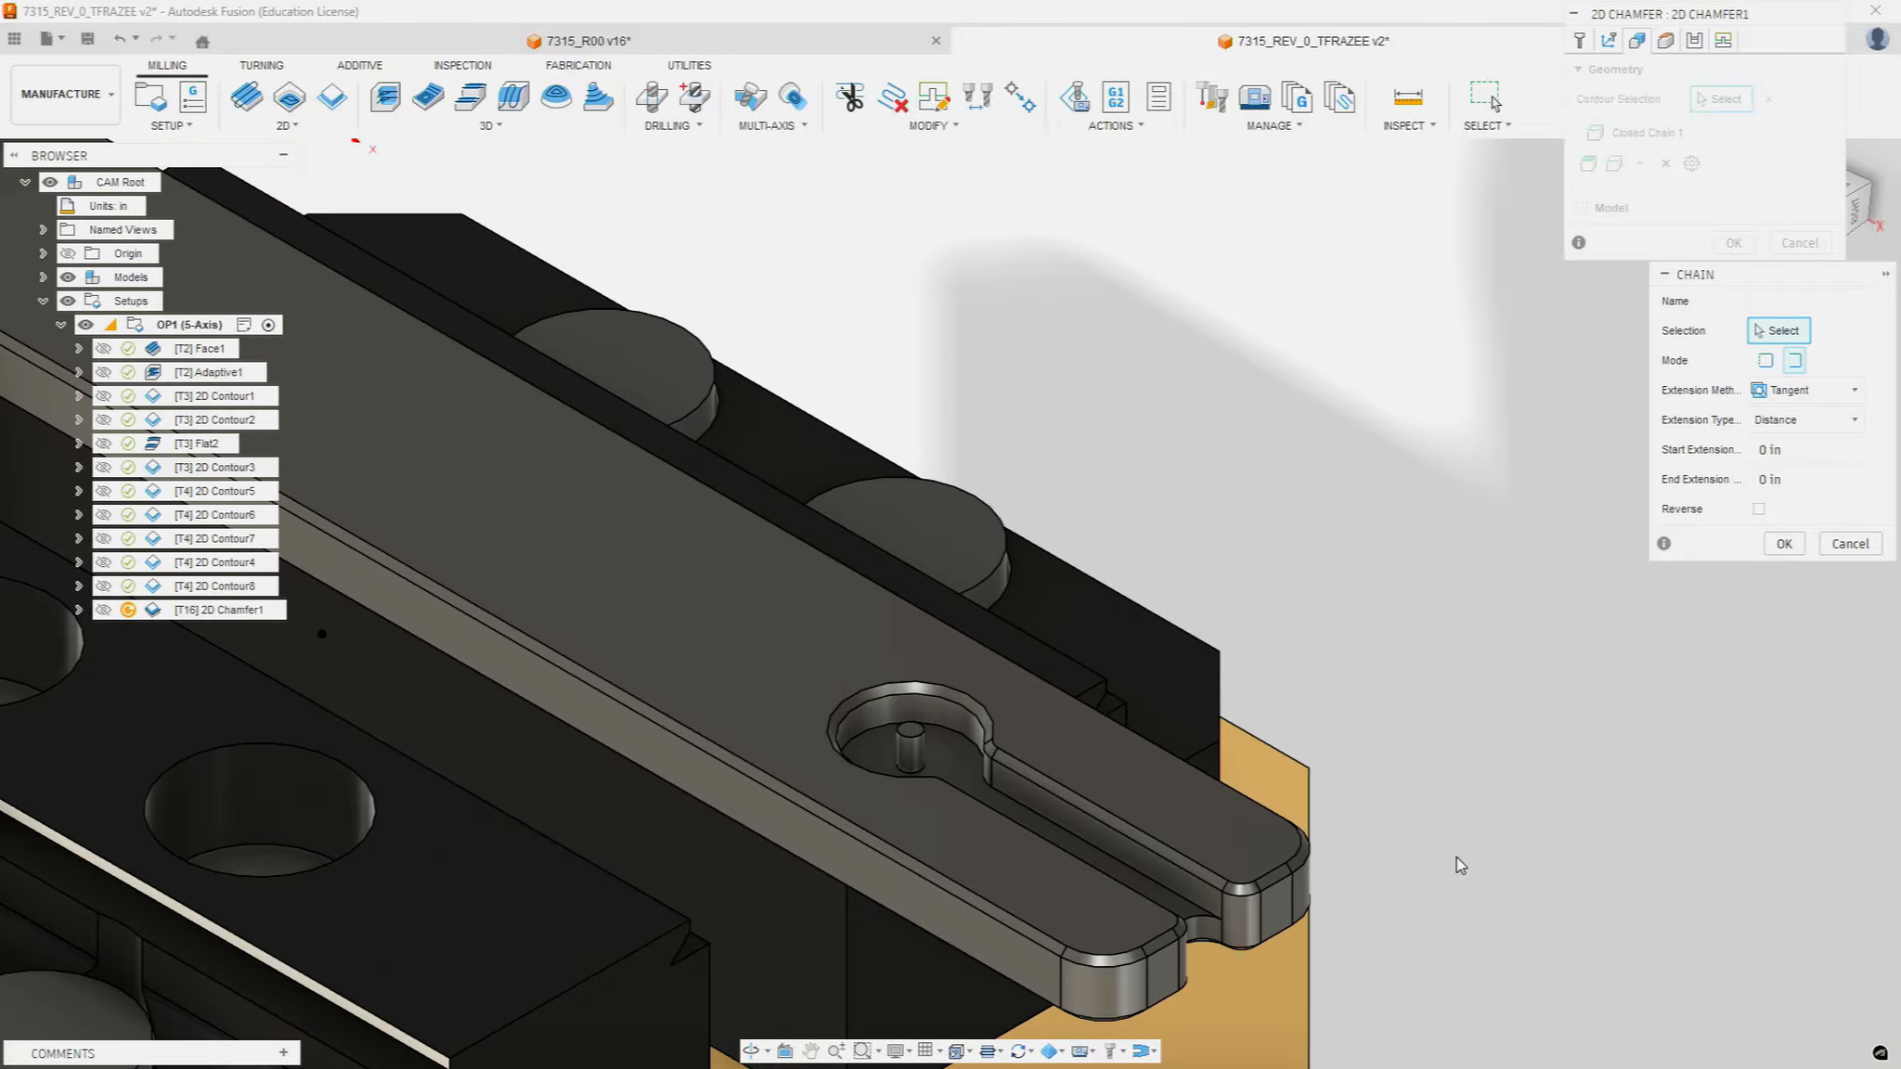
pyautogui.scroll(3, 1303, 809)
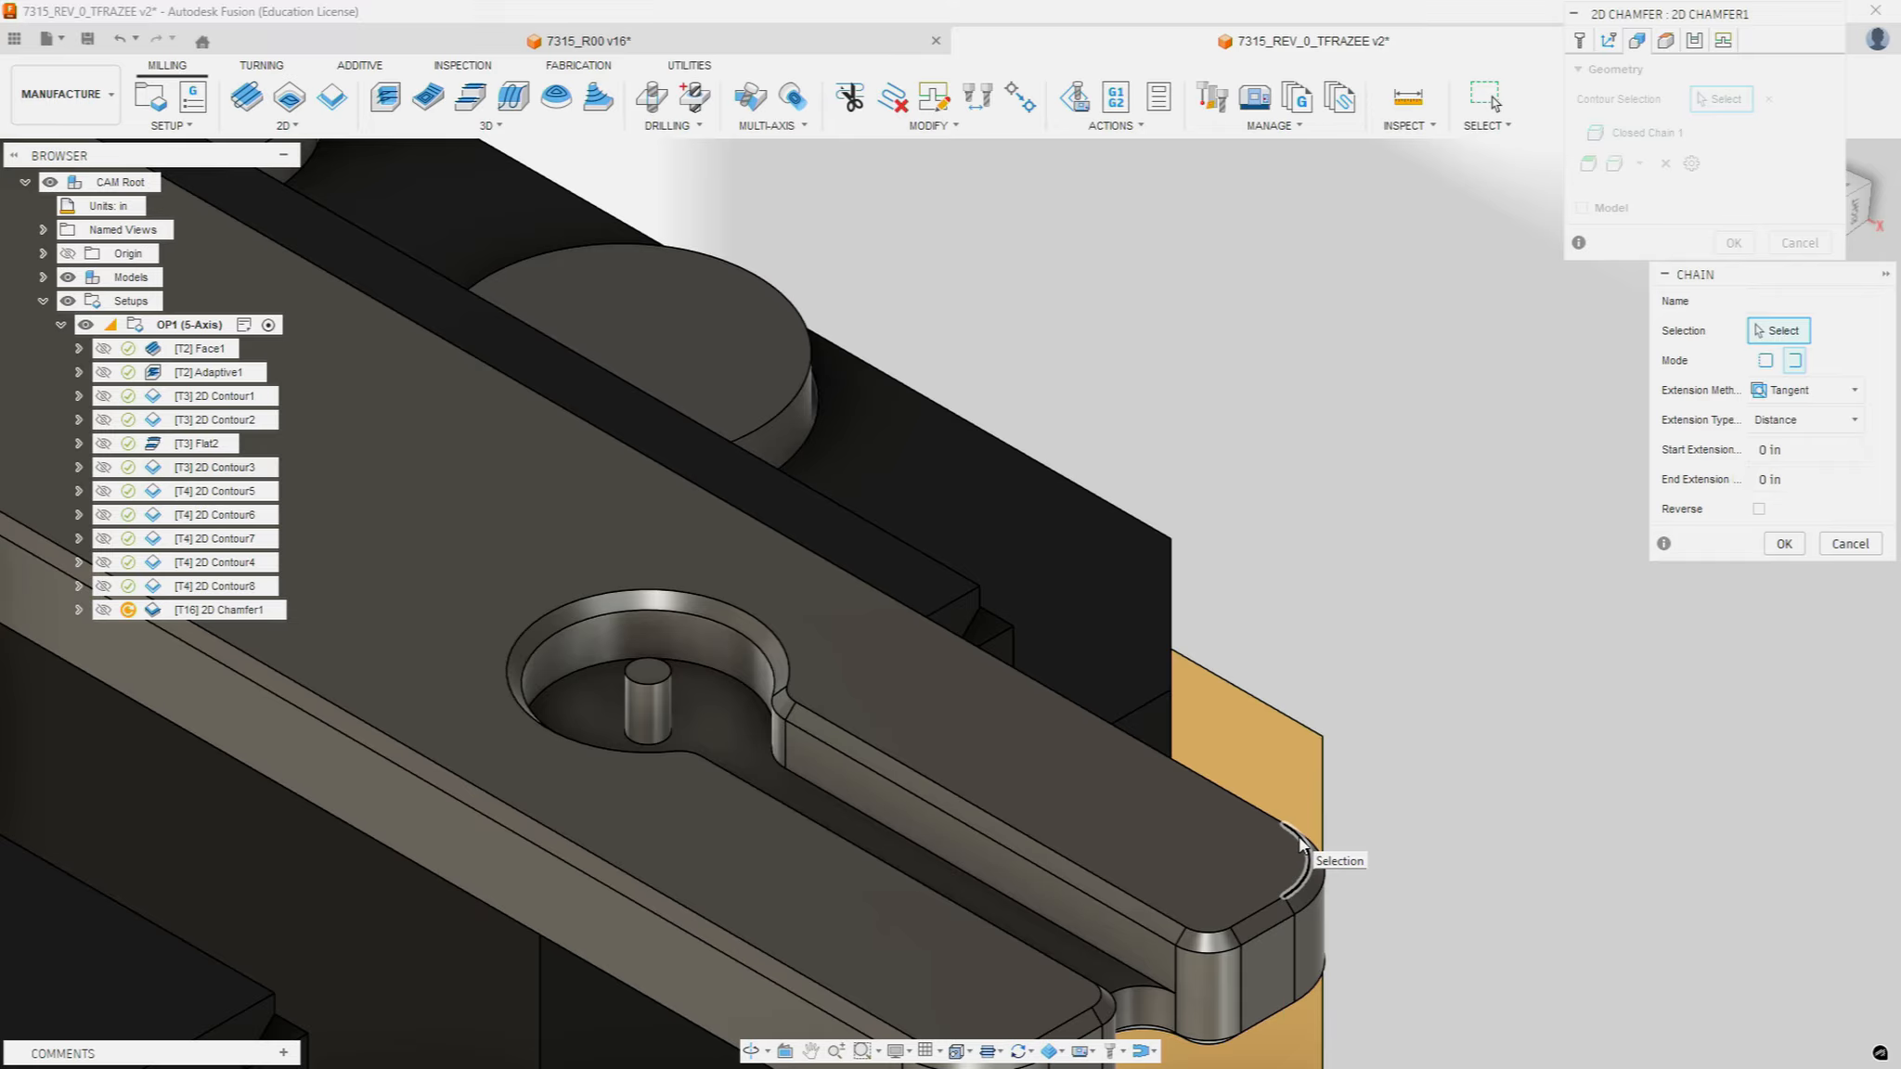
pyautogui.click(1307, 858)
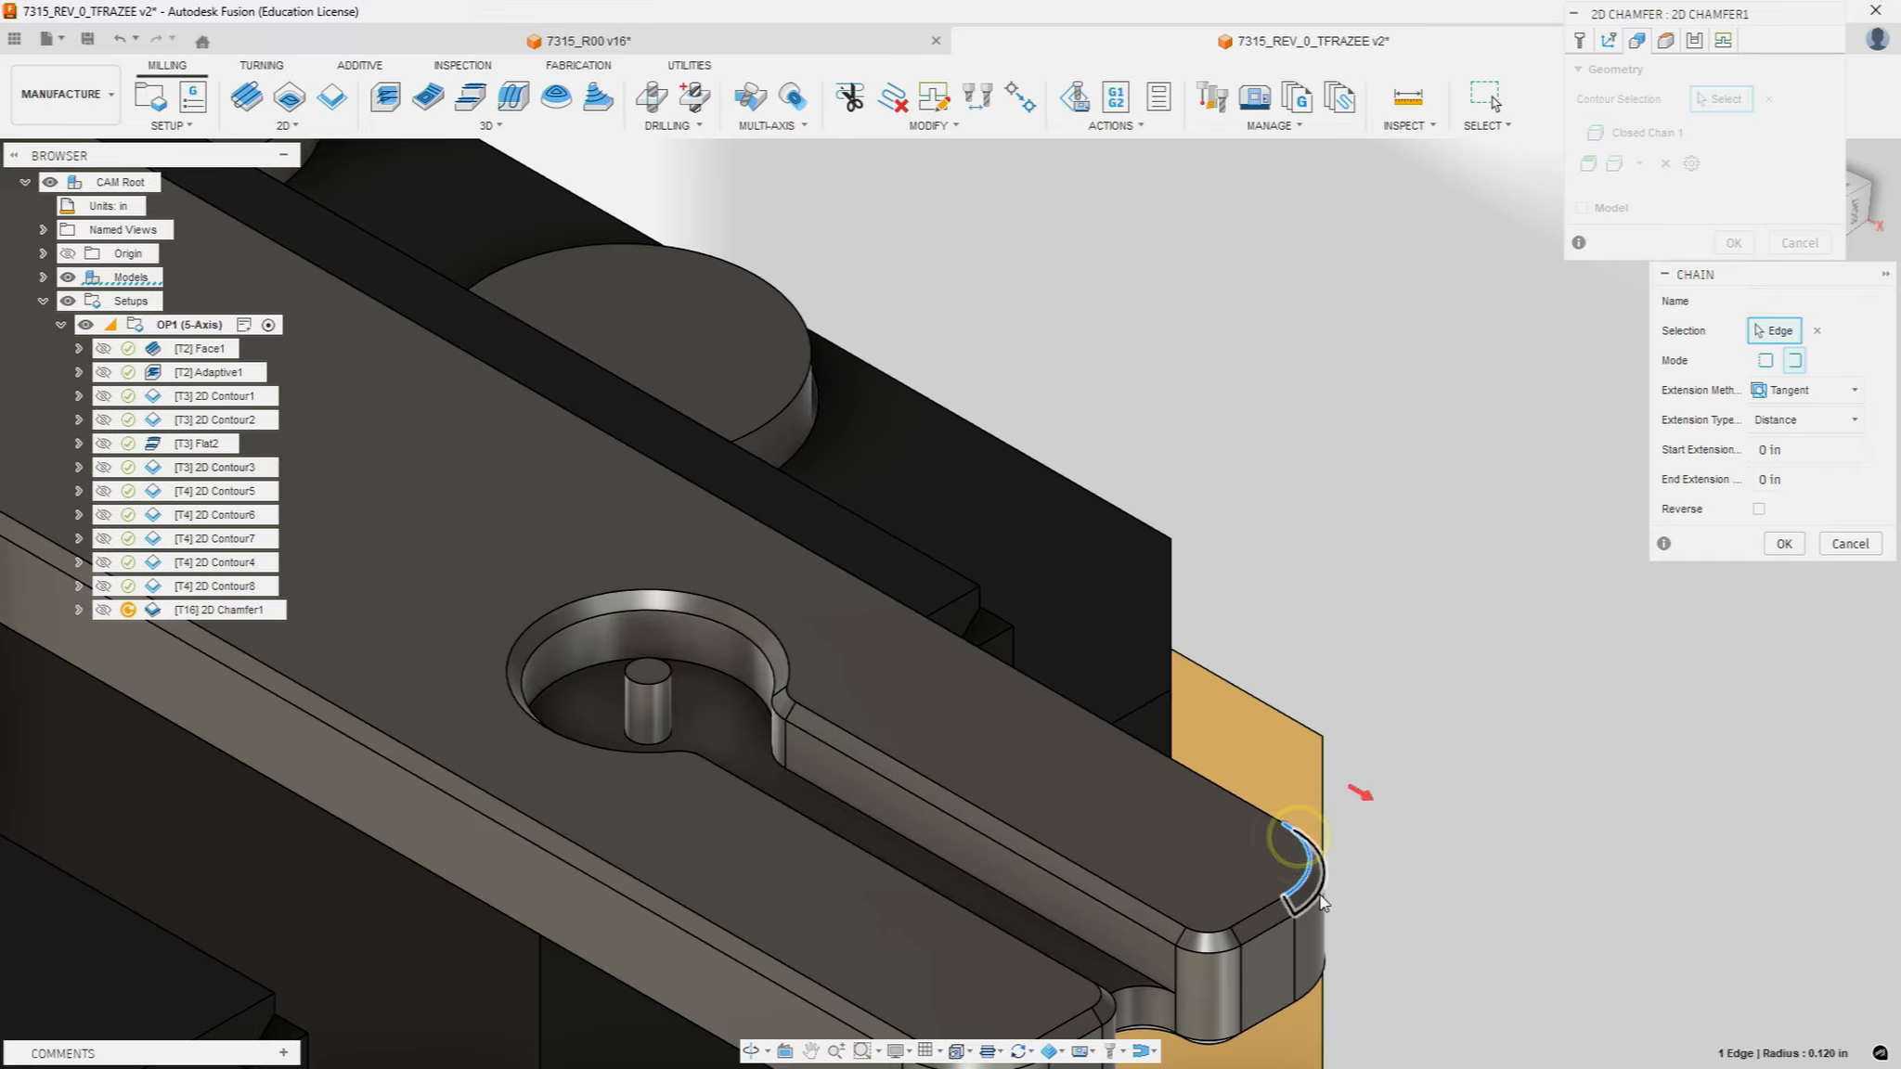
pyautogui.click(1260, 916)
pyautogui.click(1207, 934)
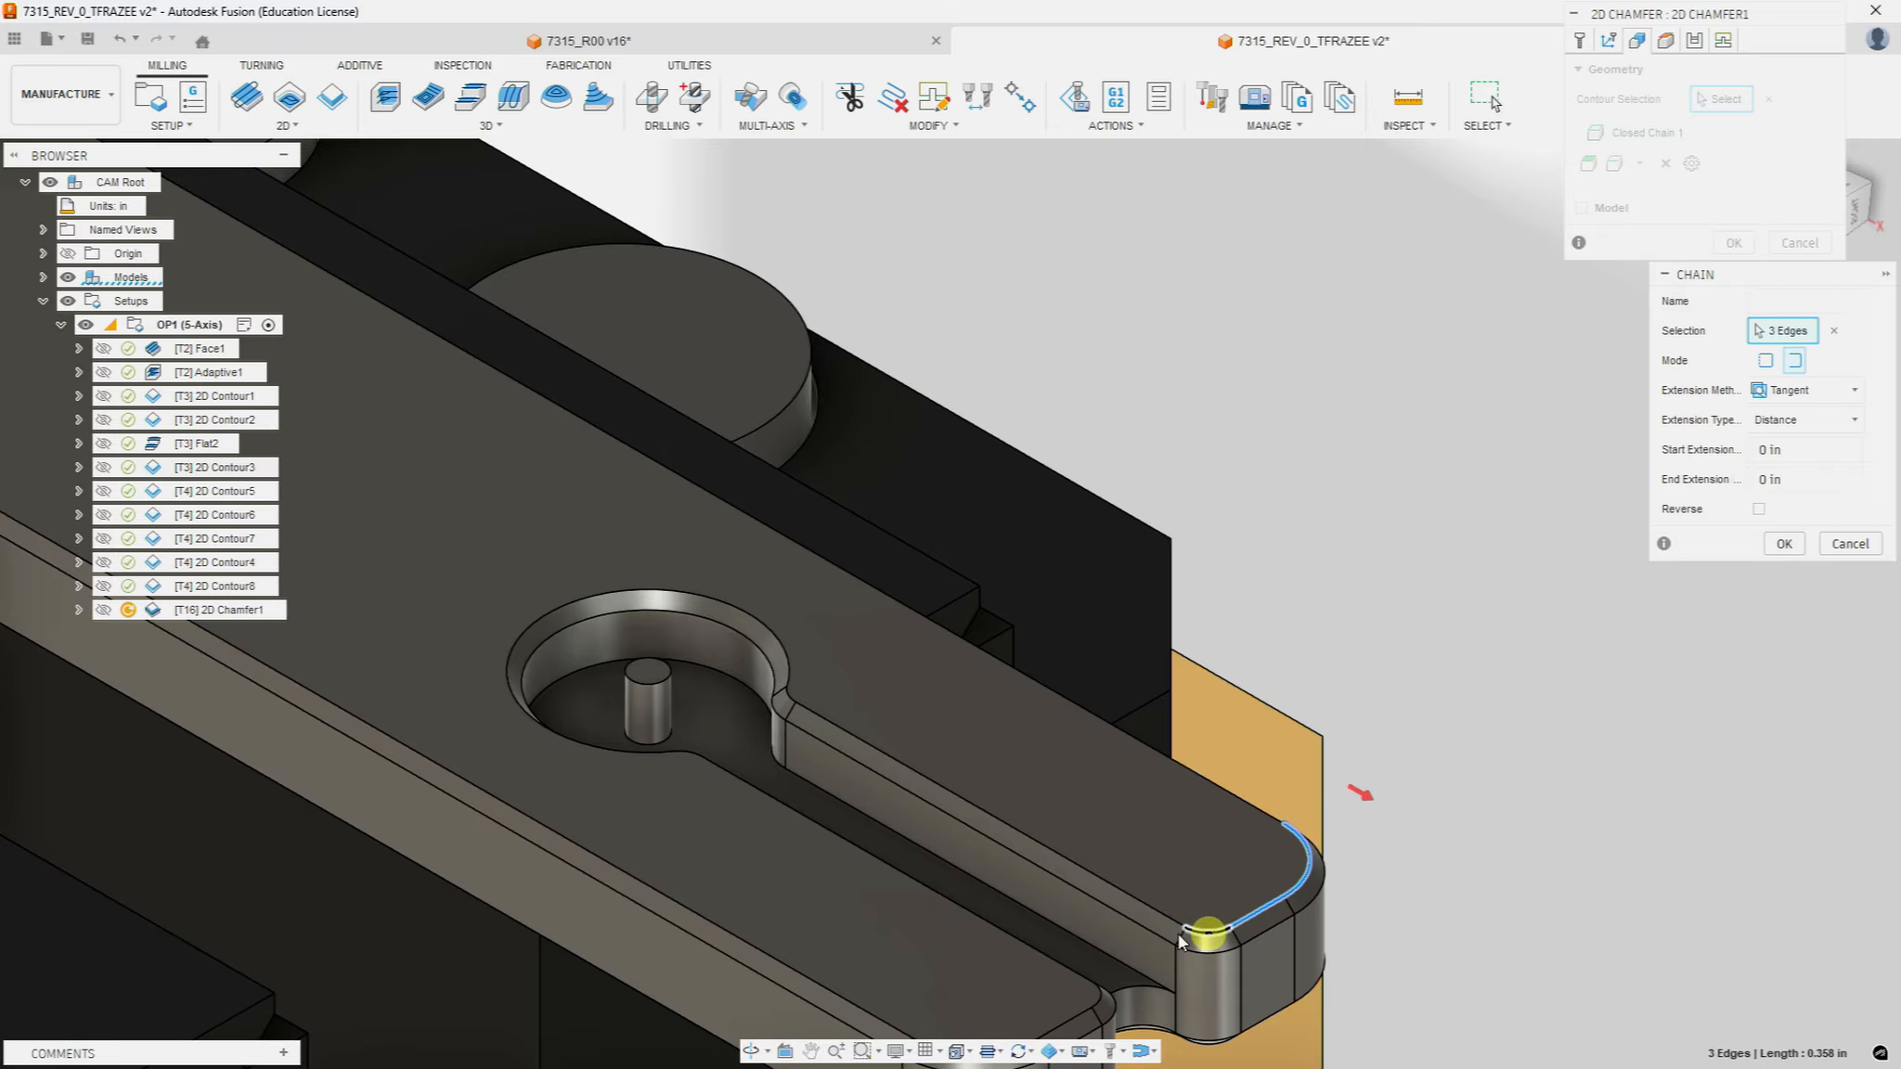
pyautogui.click(1164, 915)
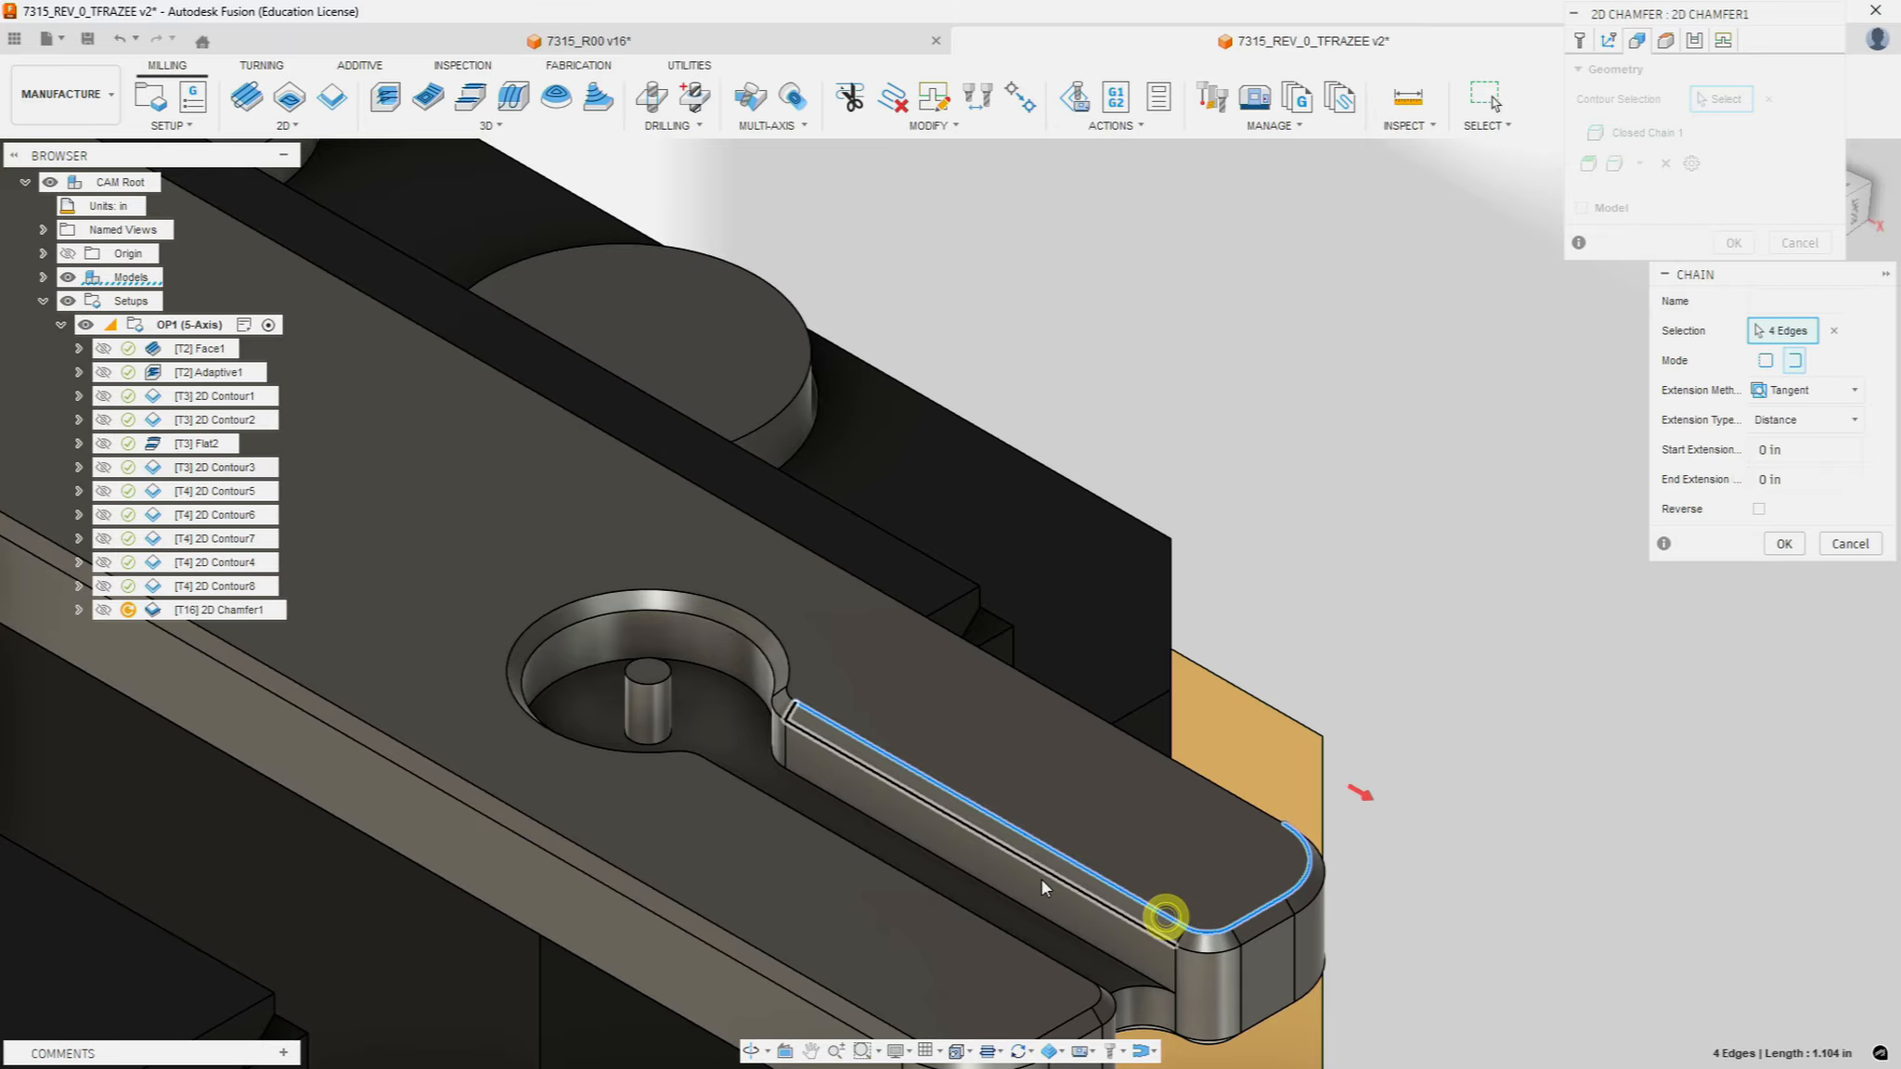
pyautogui.click(785, 676)
pyautogui.click(785, 674)
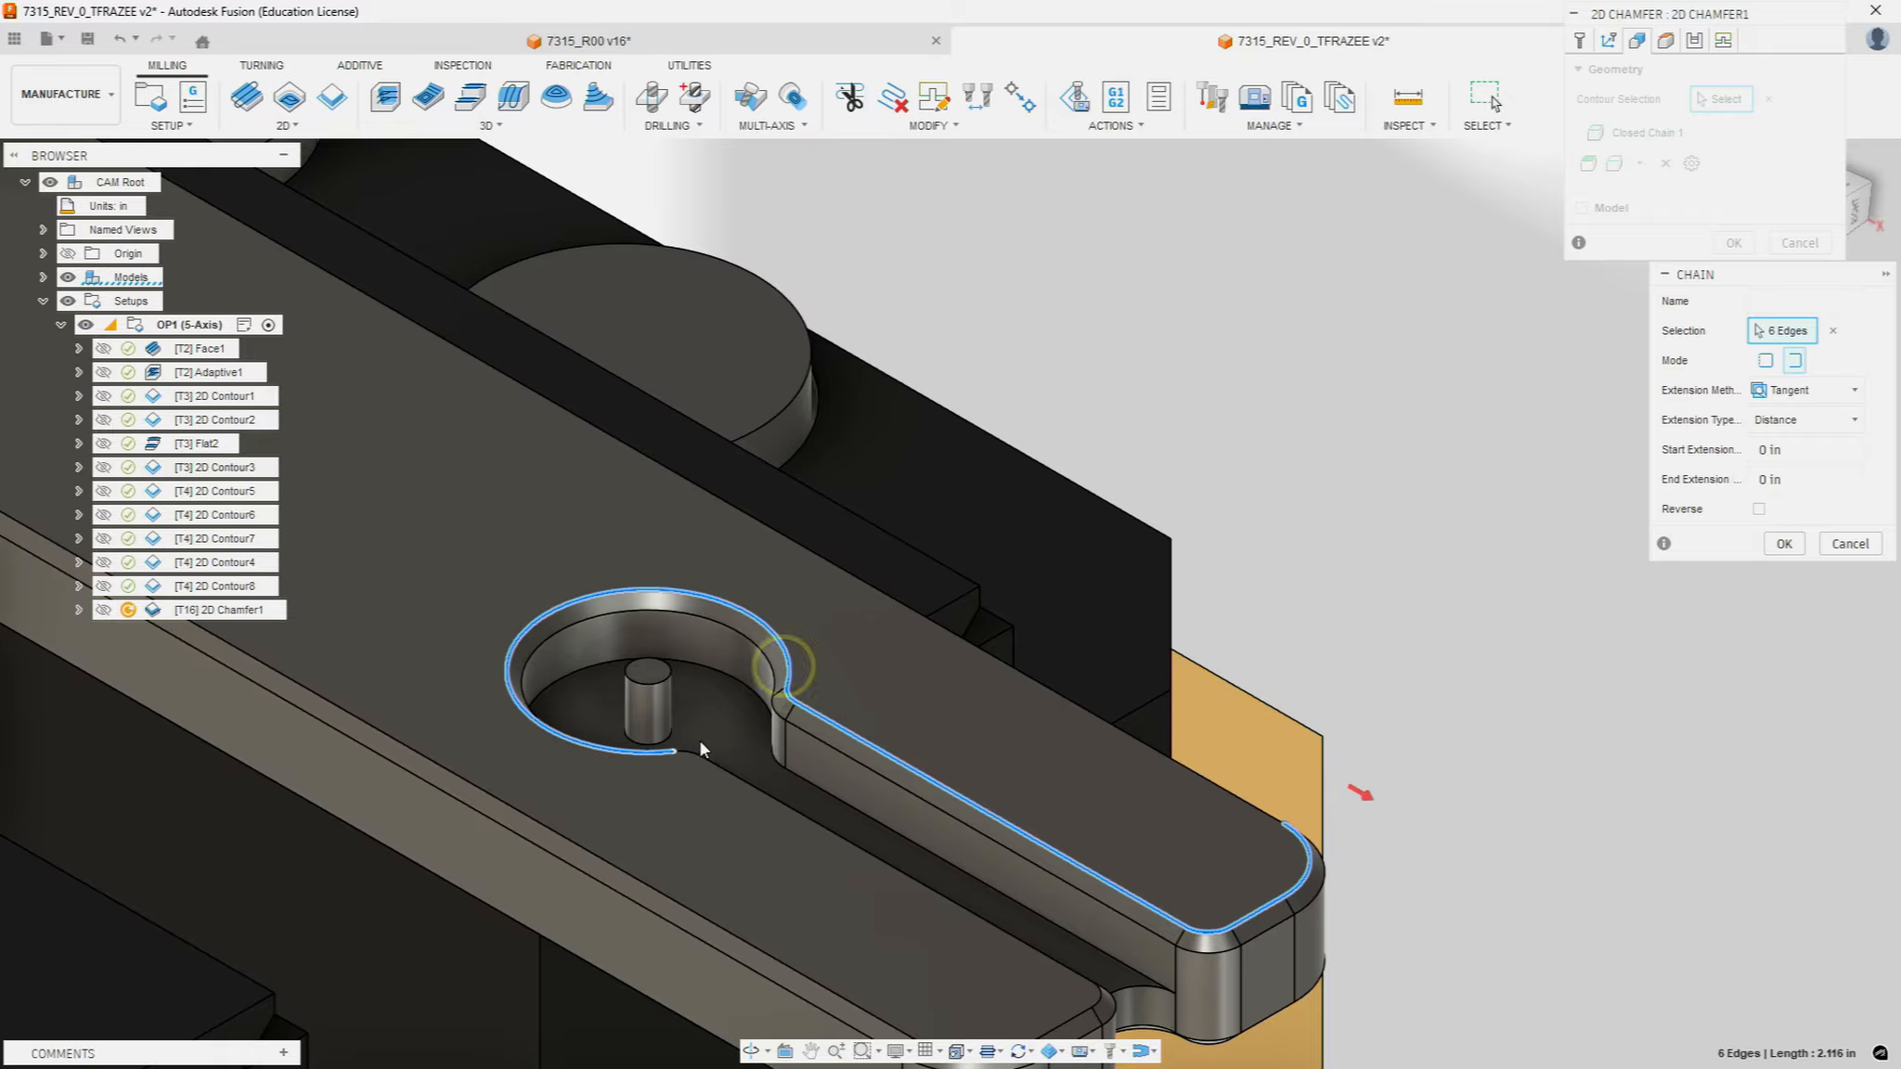
pyautogui.click(696, 748)
pyautogui.click(737, 777)
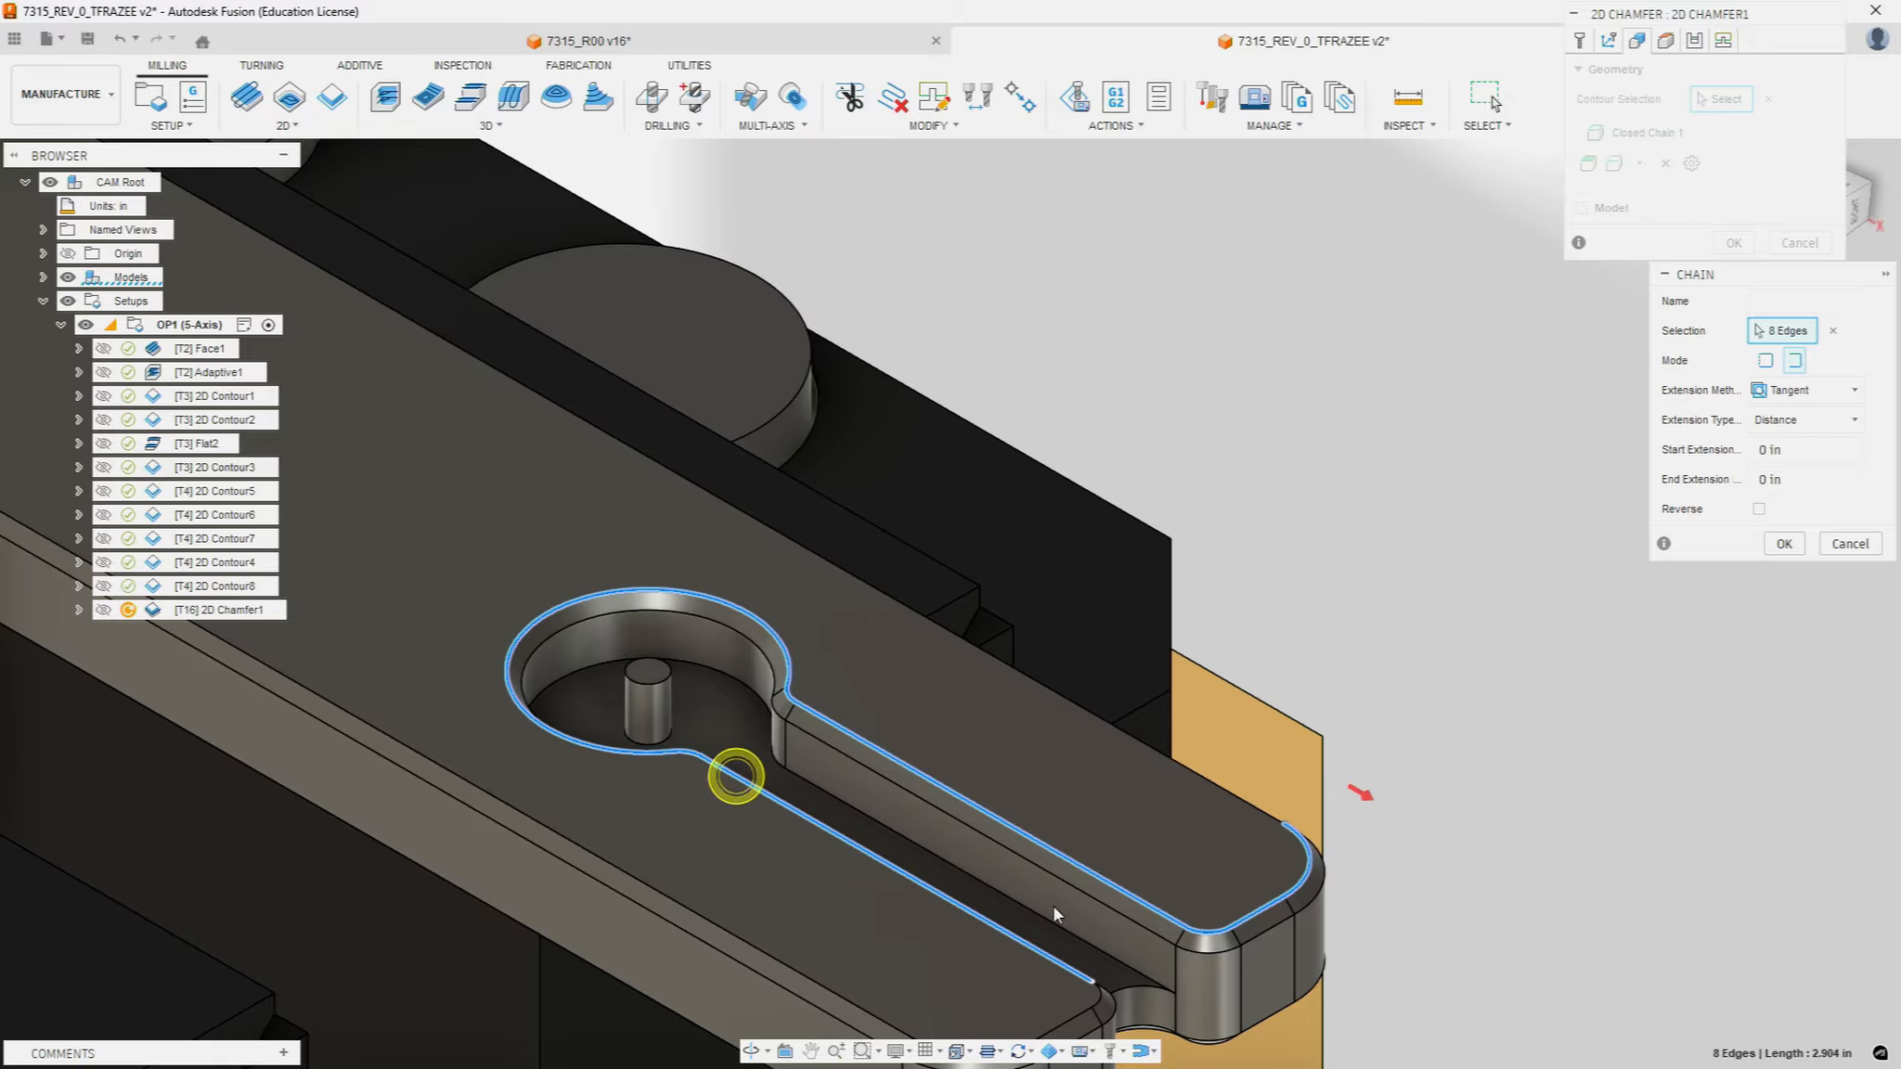
# Step: Extend the open chain around the near fork tip's rounded end and set its start extension to 0.25 in
pyautogui.scroll(-3, 1095, 928)
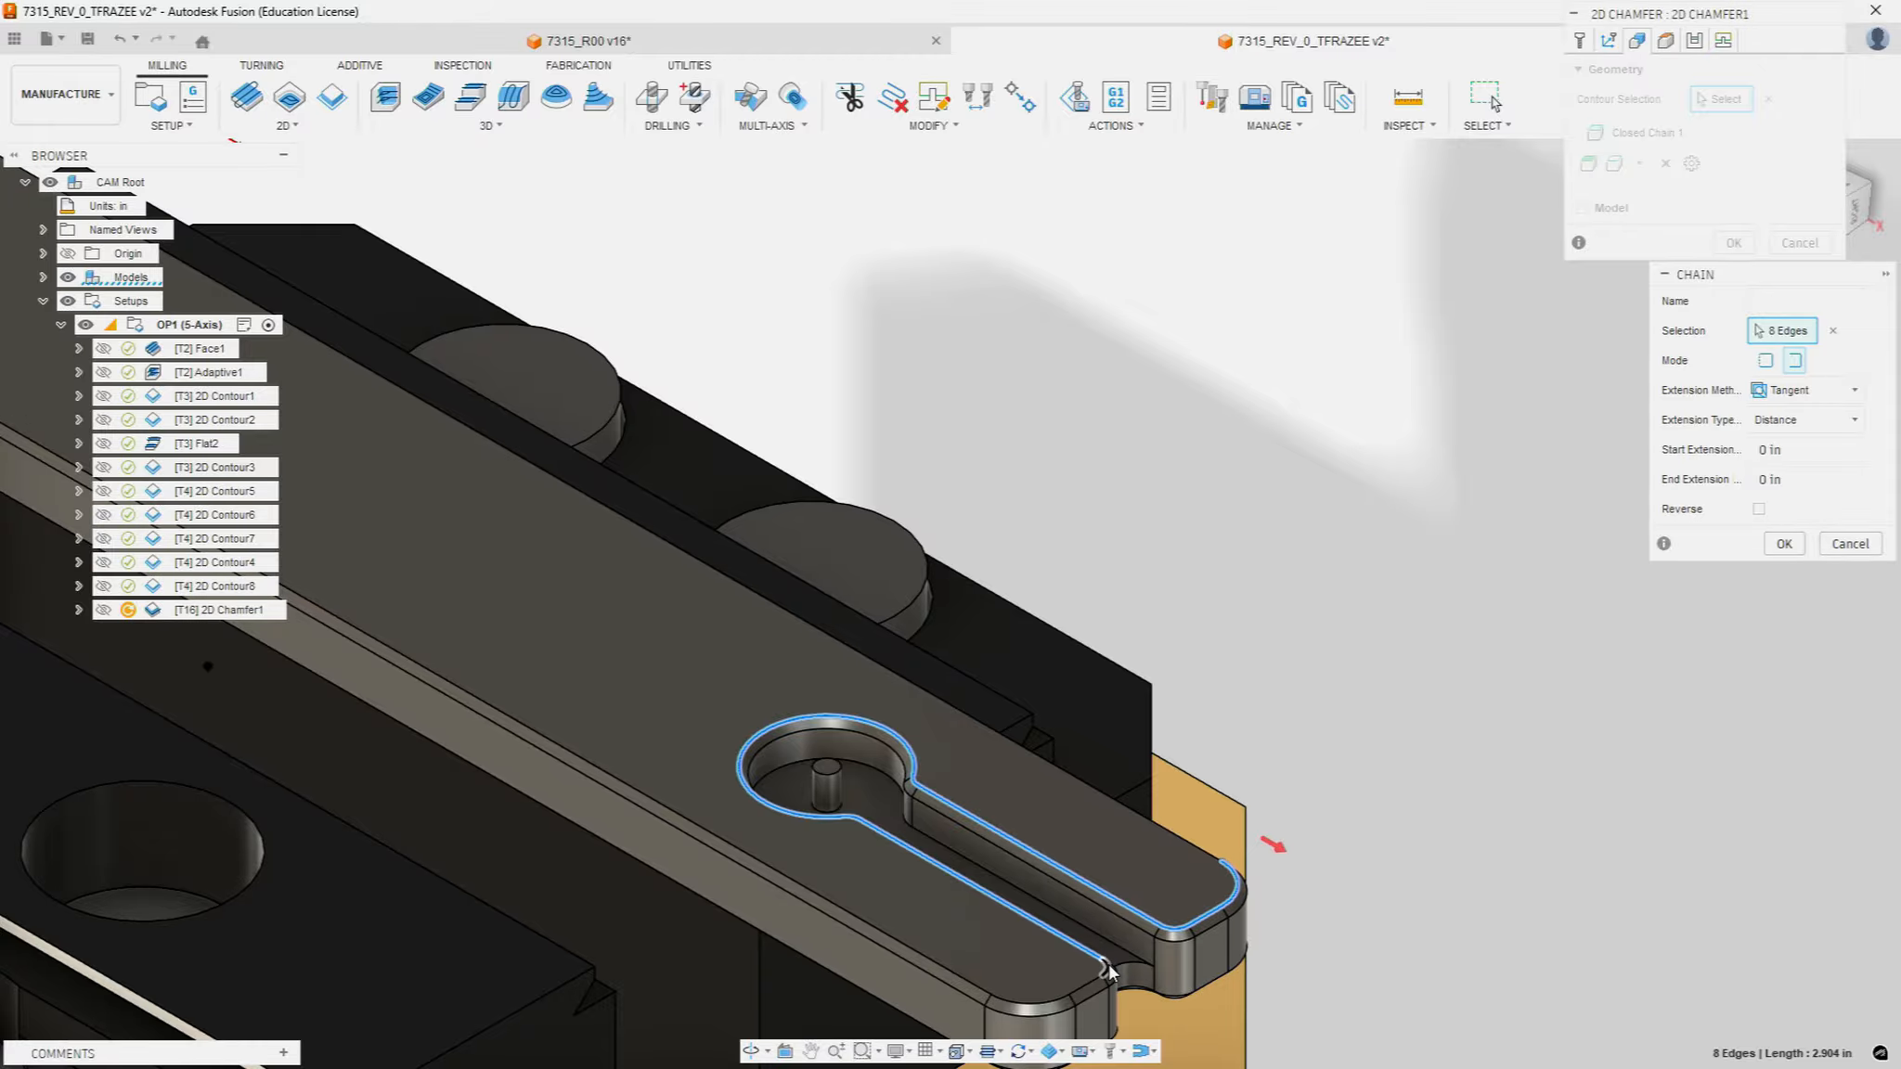
pyautogui.click(1092, 986)
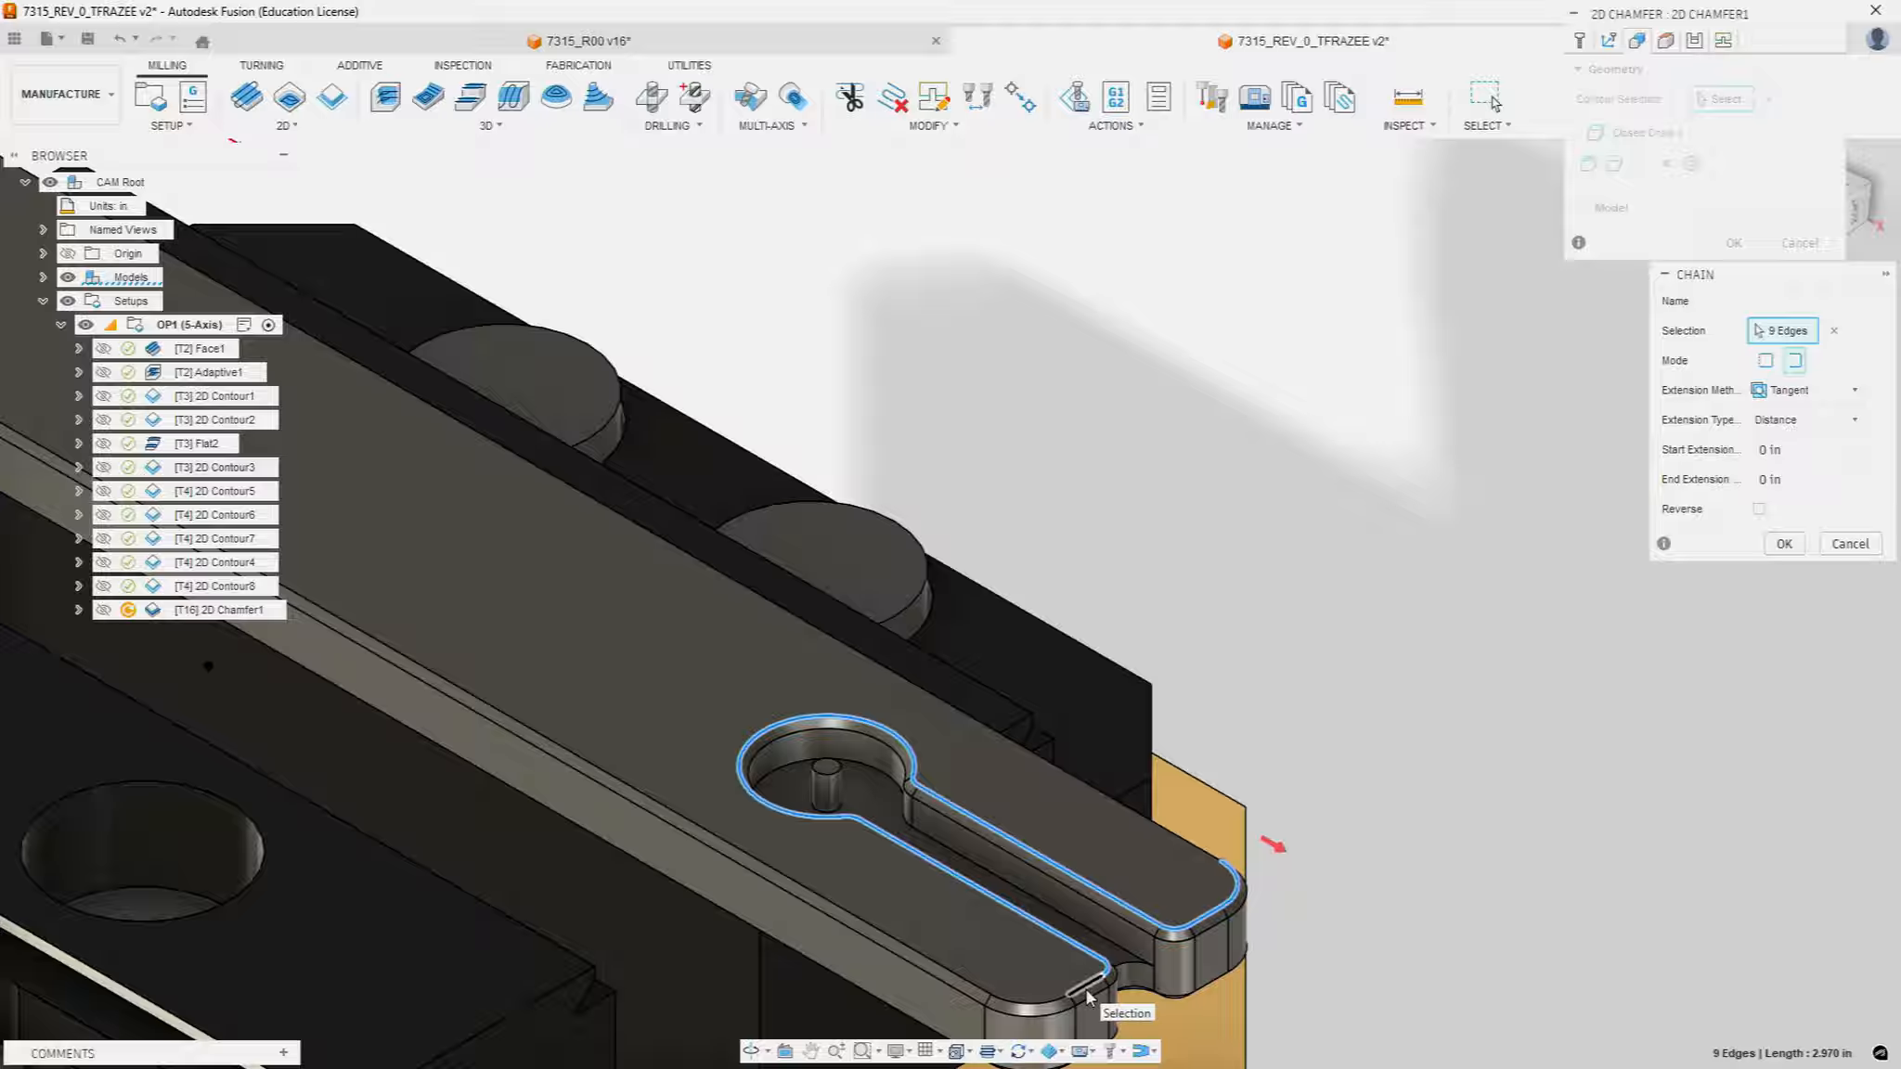
pyautogui.click(1027, 1004)
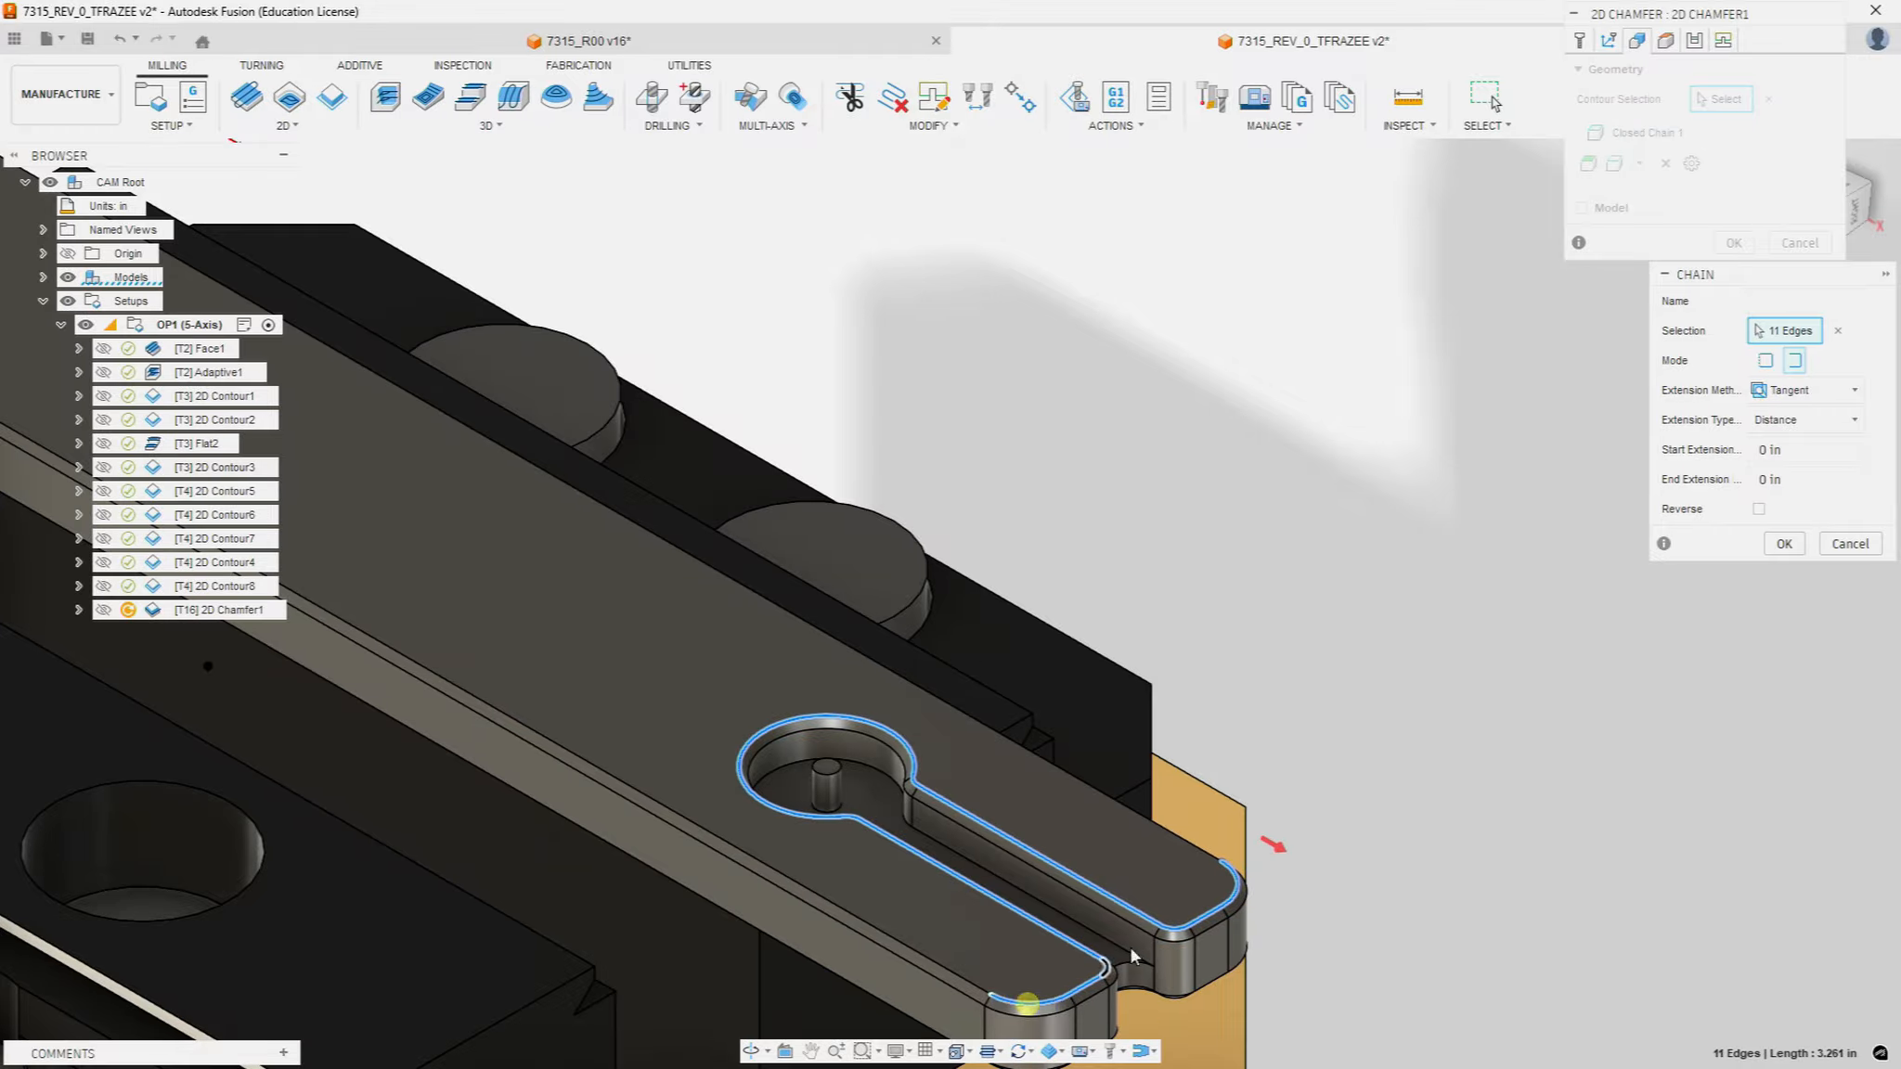
pyautogui.scroll(-2, 1164, 866)
pyautogui.scroll(-3, 1206, 868)
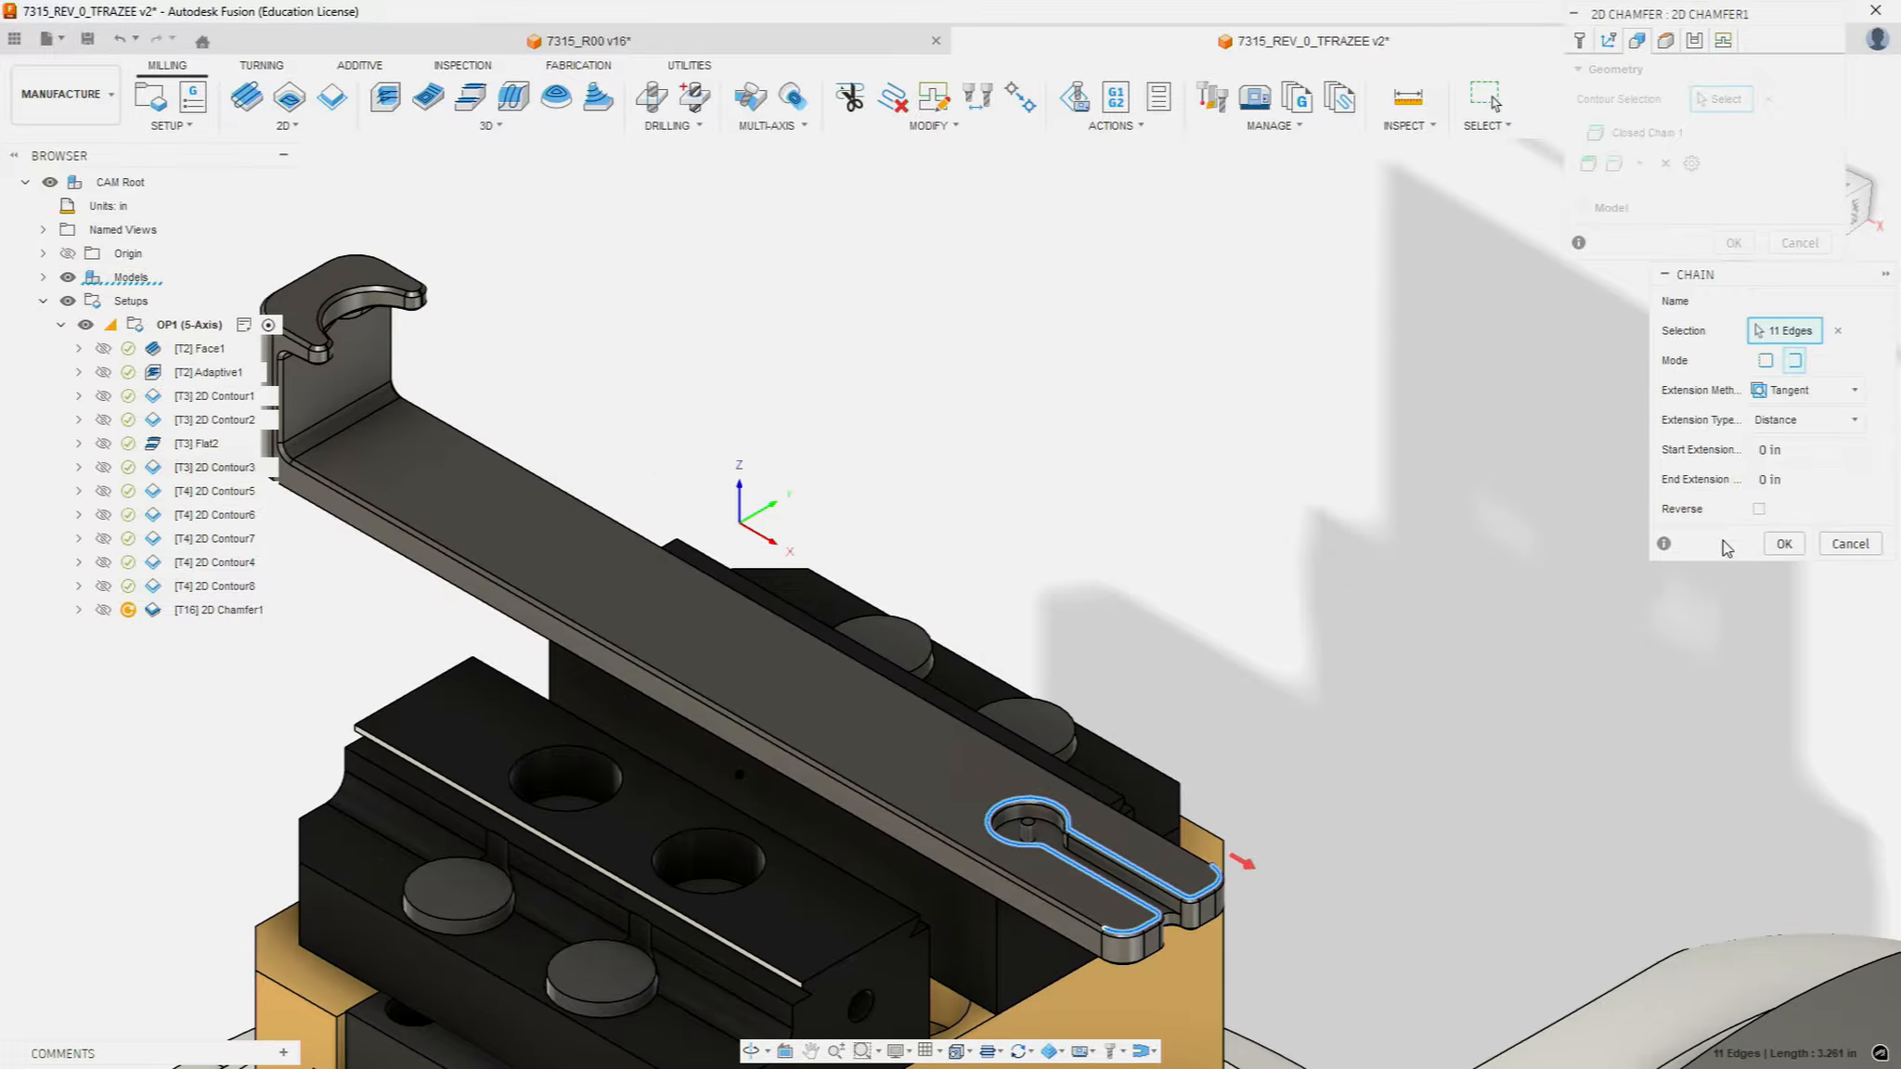
pyautogui.click(1770, 449)
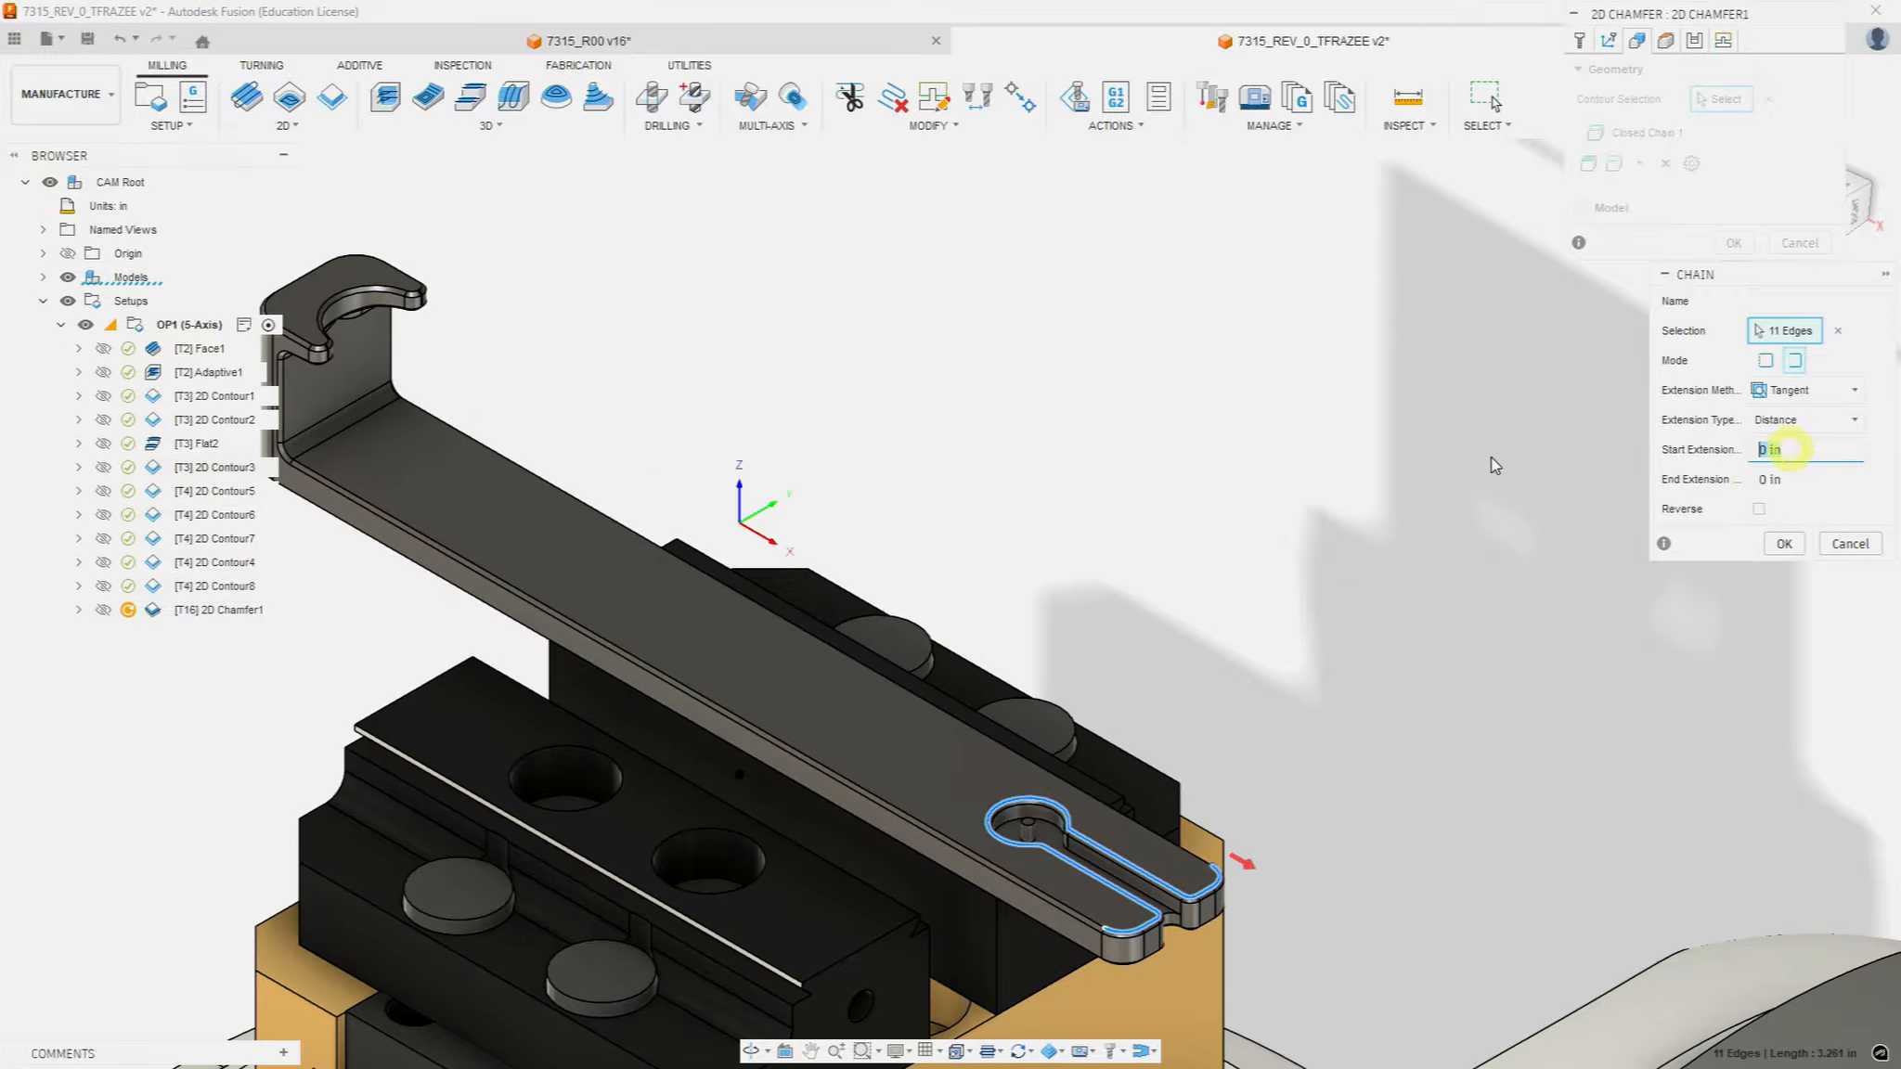
pyautogui.write('.25')
pyautogui.click(1784, 544)
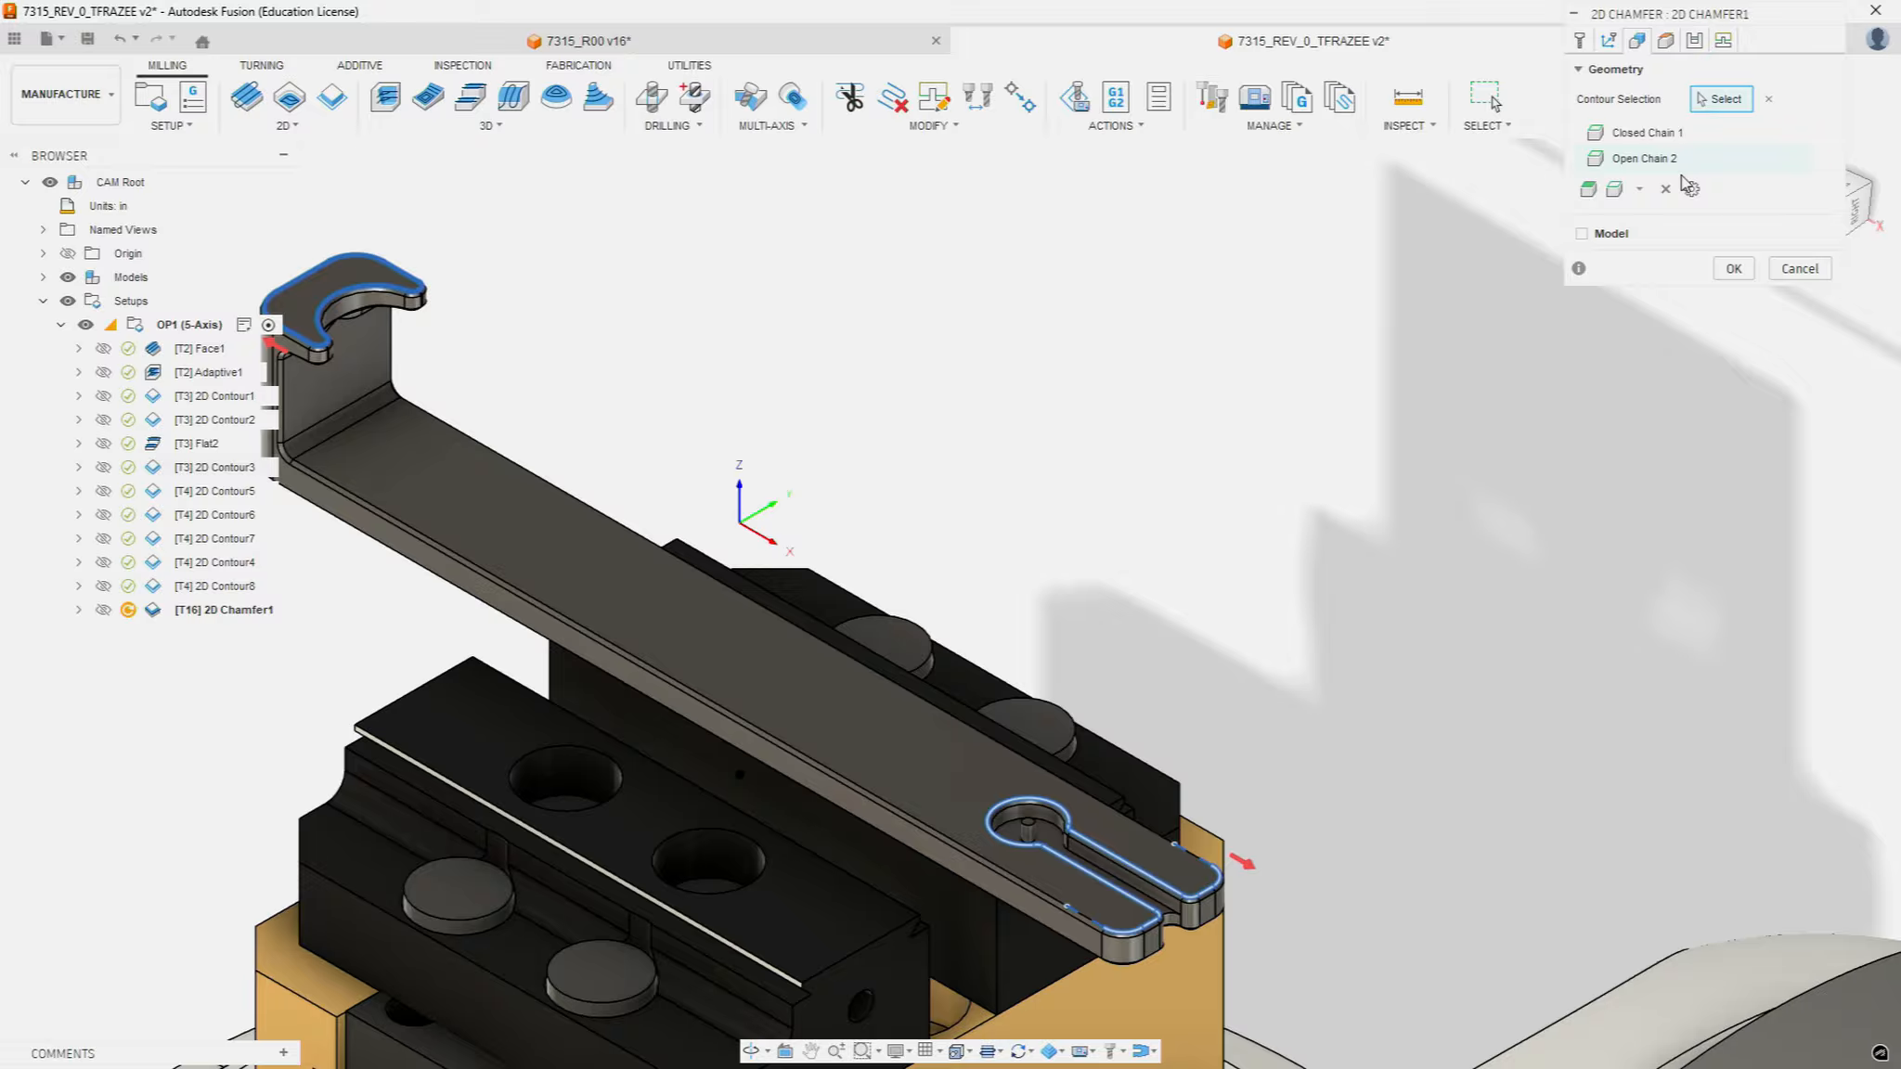
# Step: Reference both the chamfer's retract height and top height from the model top
pyautogui.click(1666, 42)
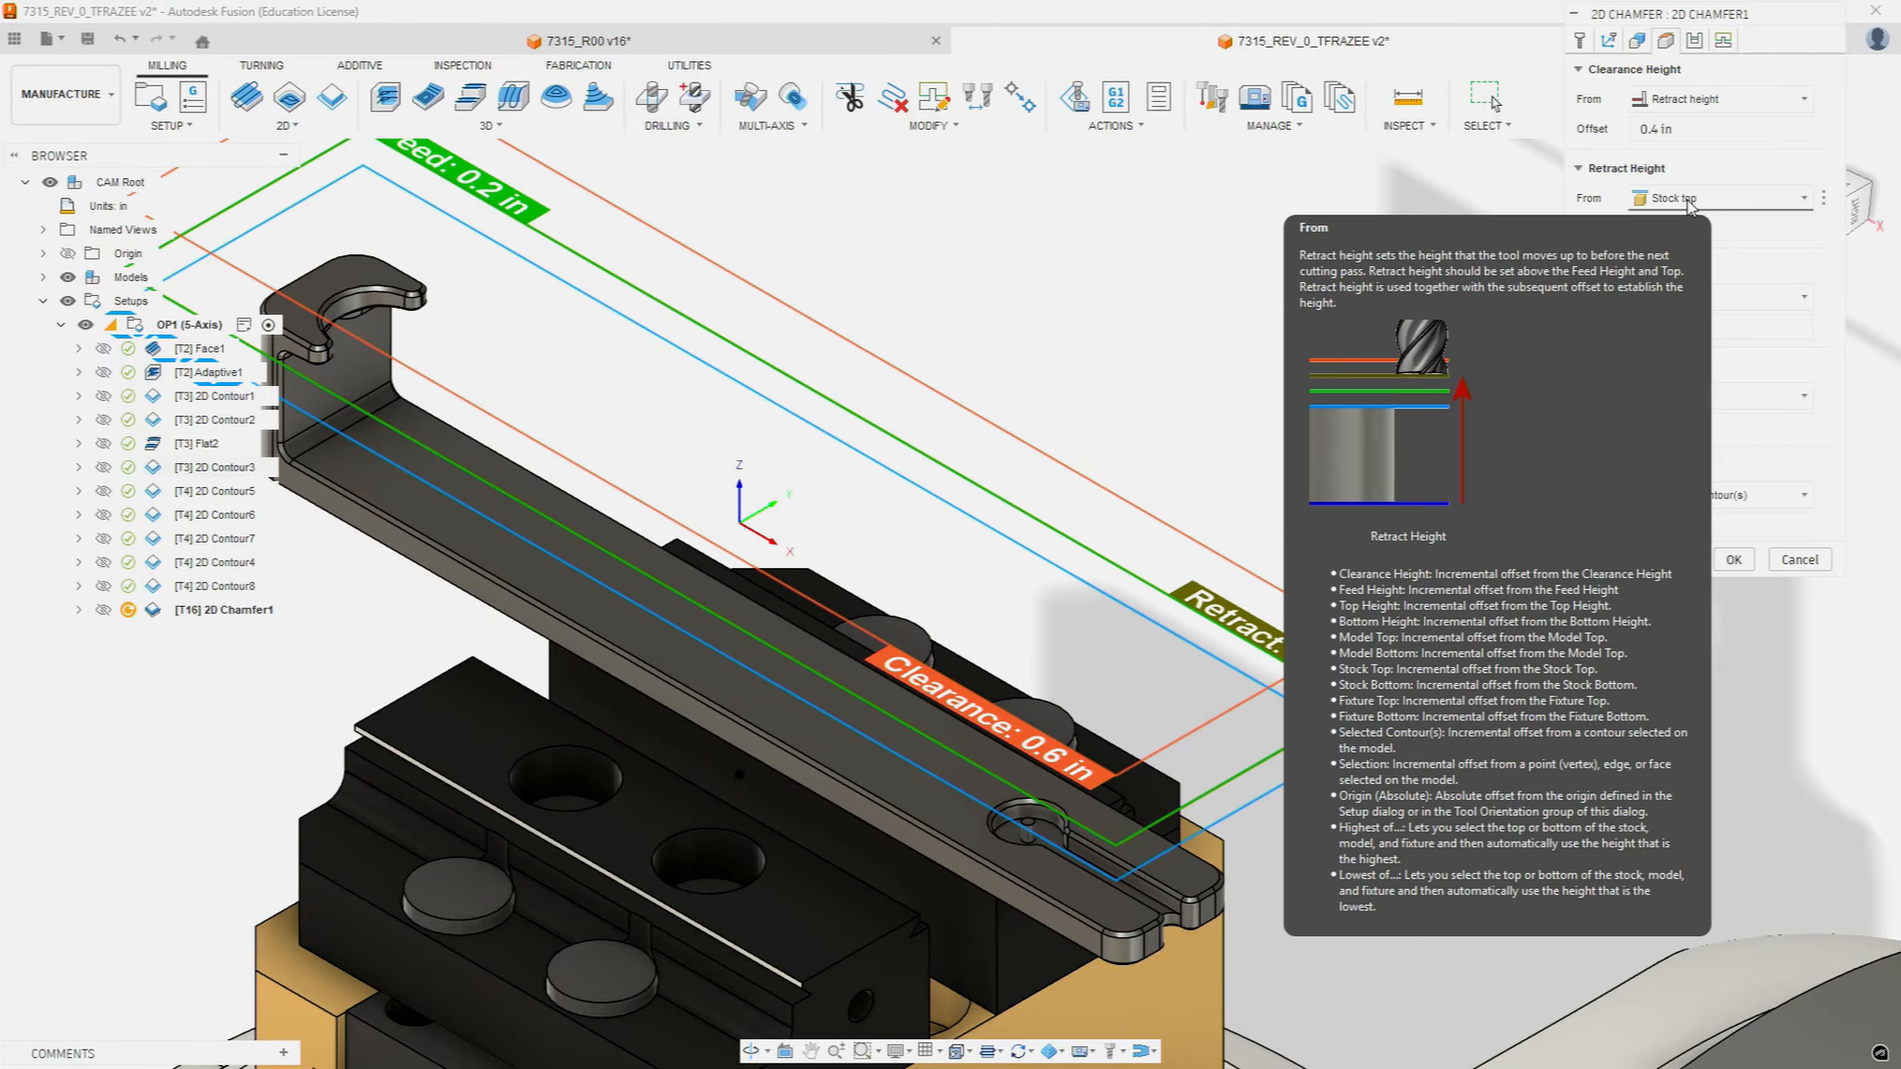
pyautogui.click(1764, 200)
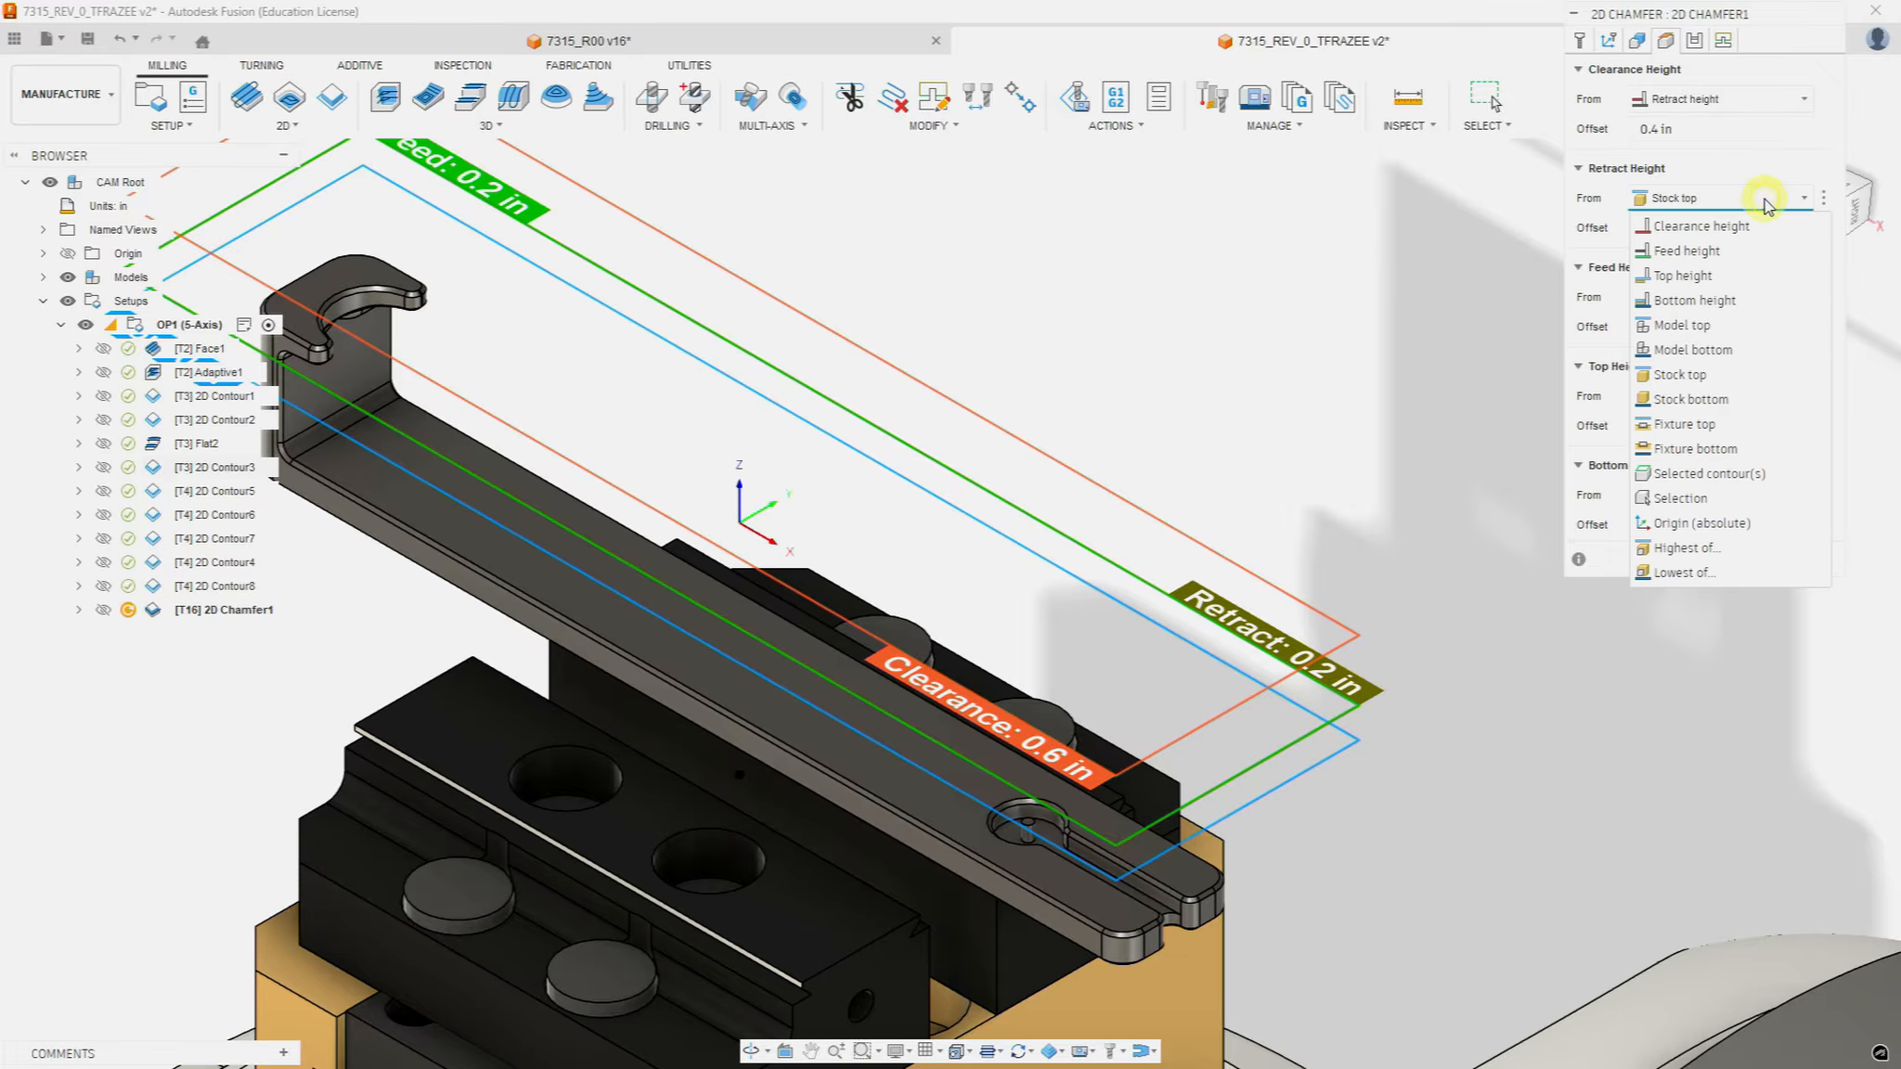
pyautogui.click(1715, 325)
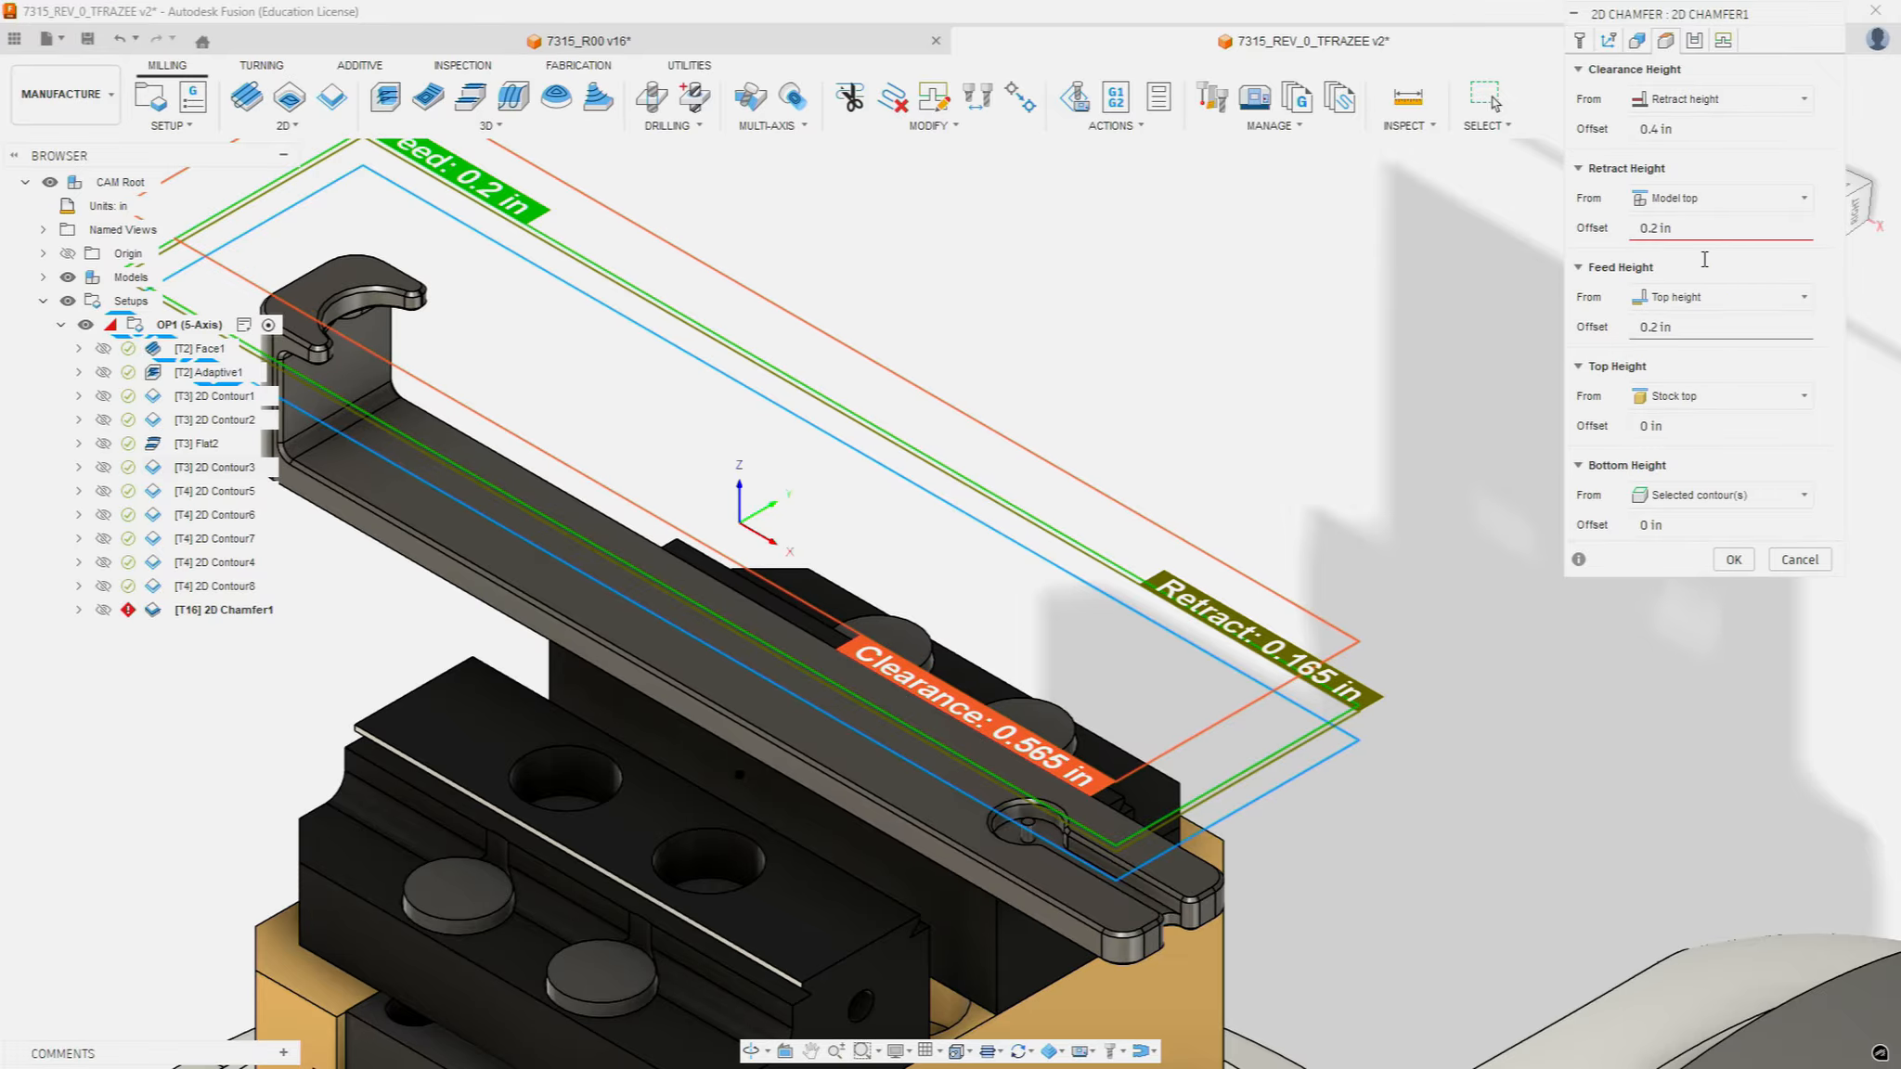
pyautogui.click(1806, 395)
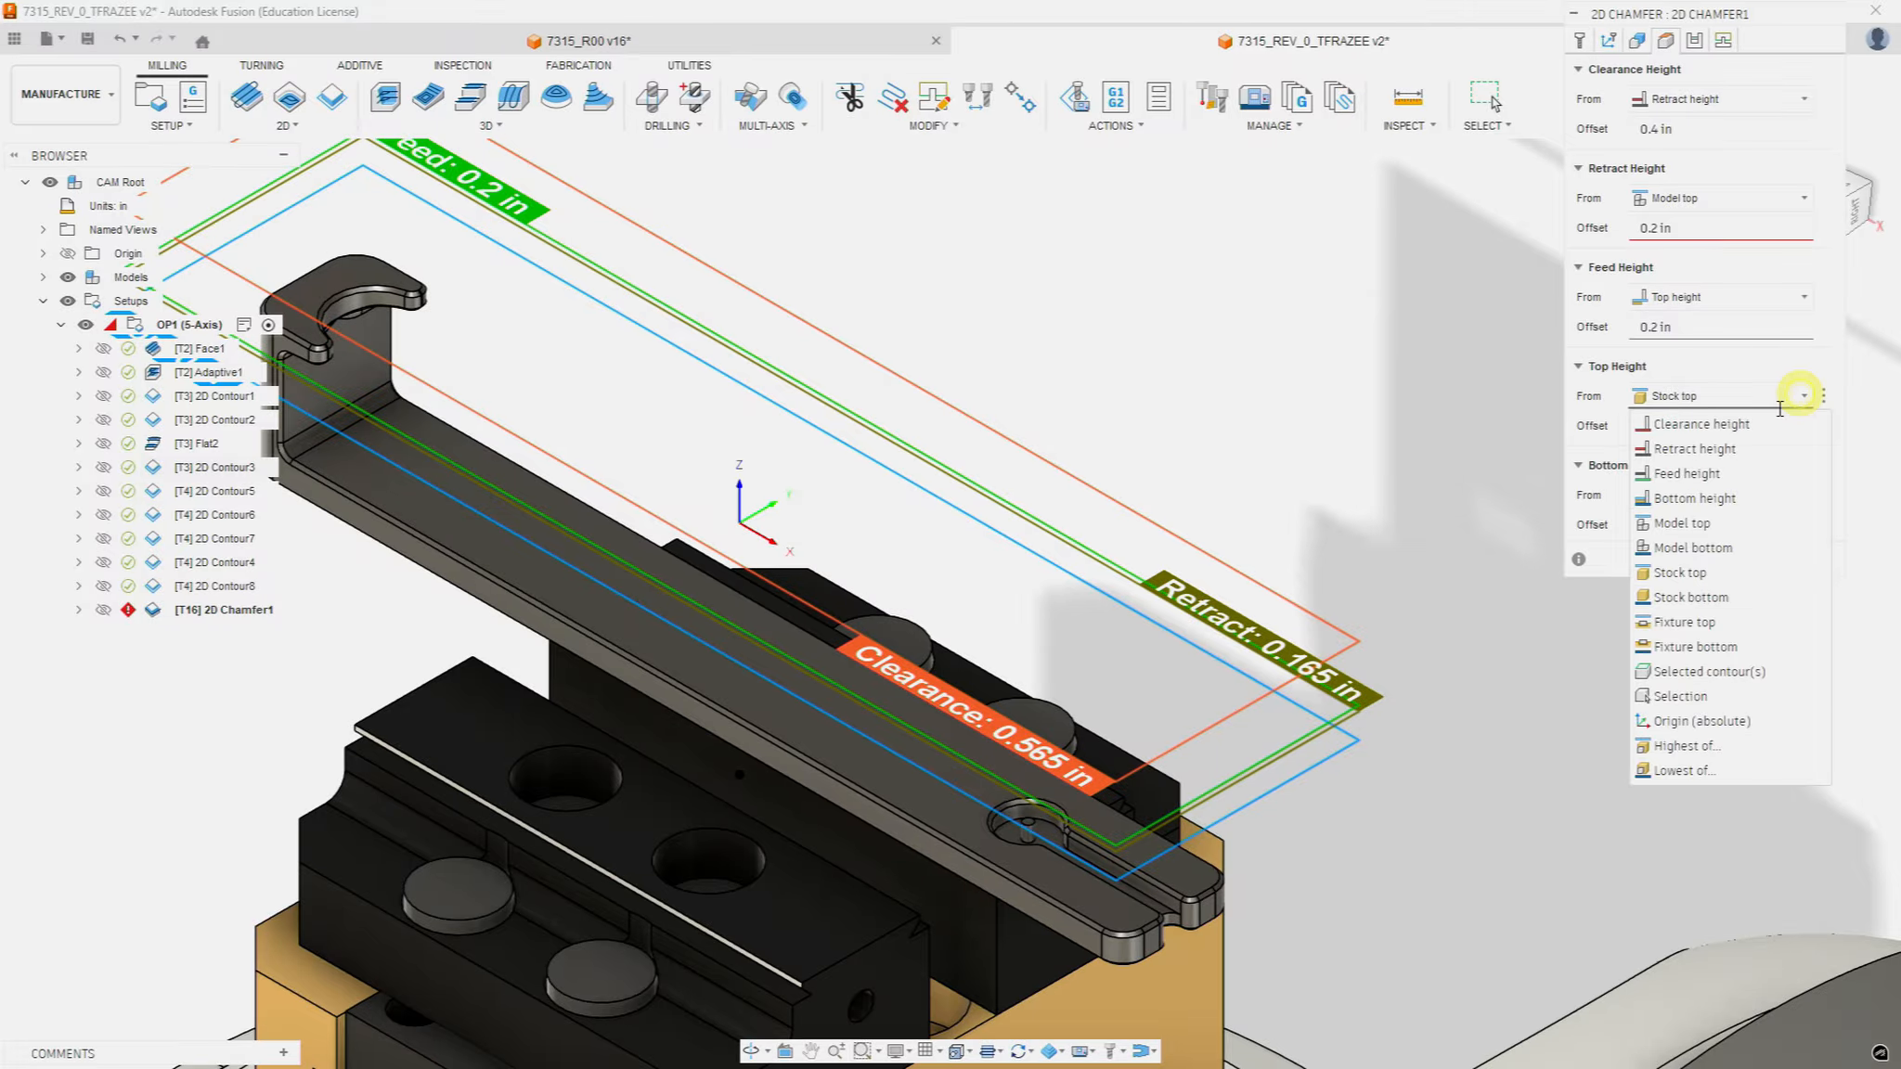
pyautogui.click(1723, 524)
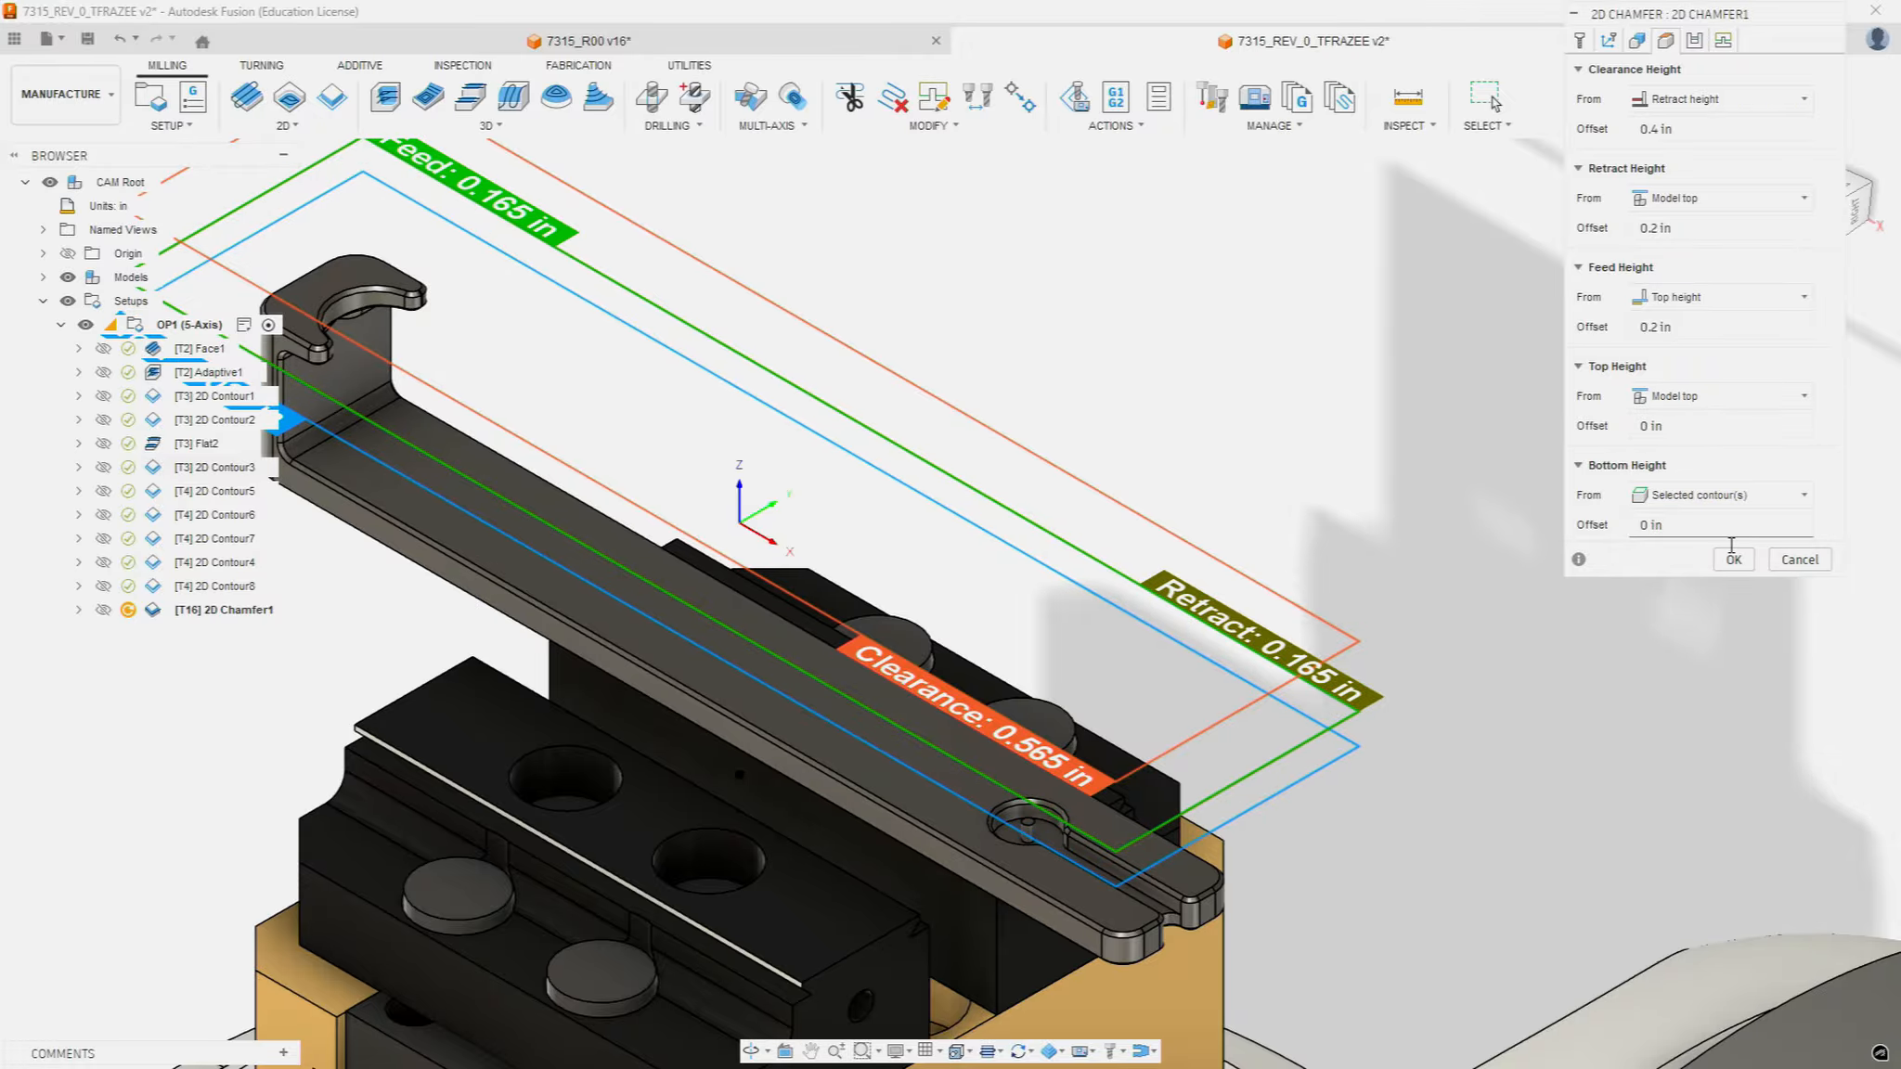
# Step: Enable smoothing for the chamfer passes, and generate and review the 2D Chamfer1 toolpath on the hook and forked end
pyautogui.click(1694, 39)
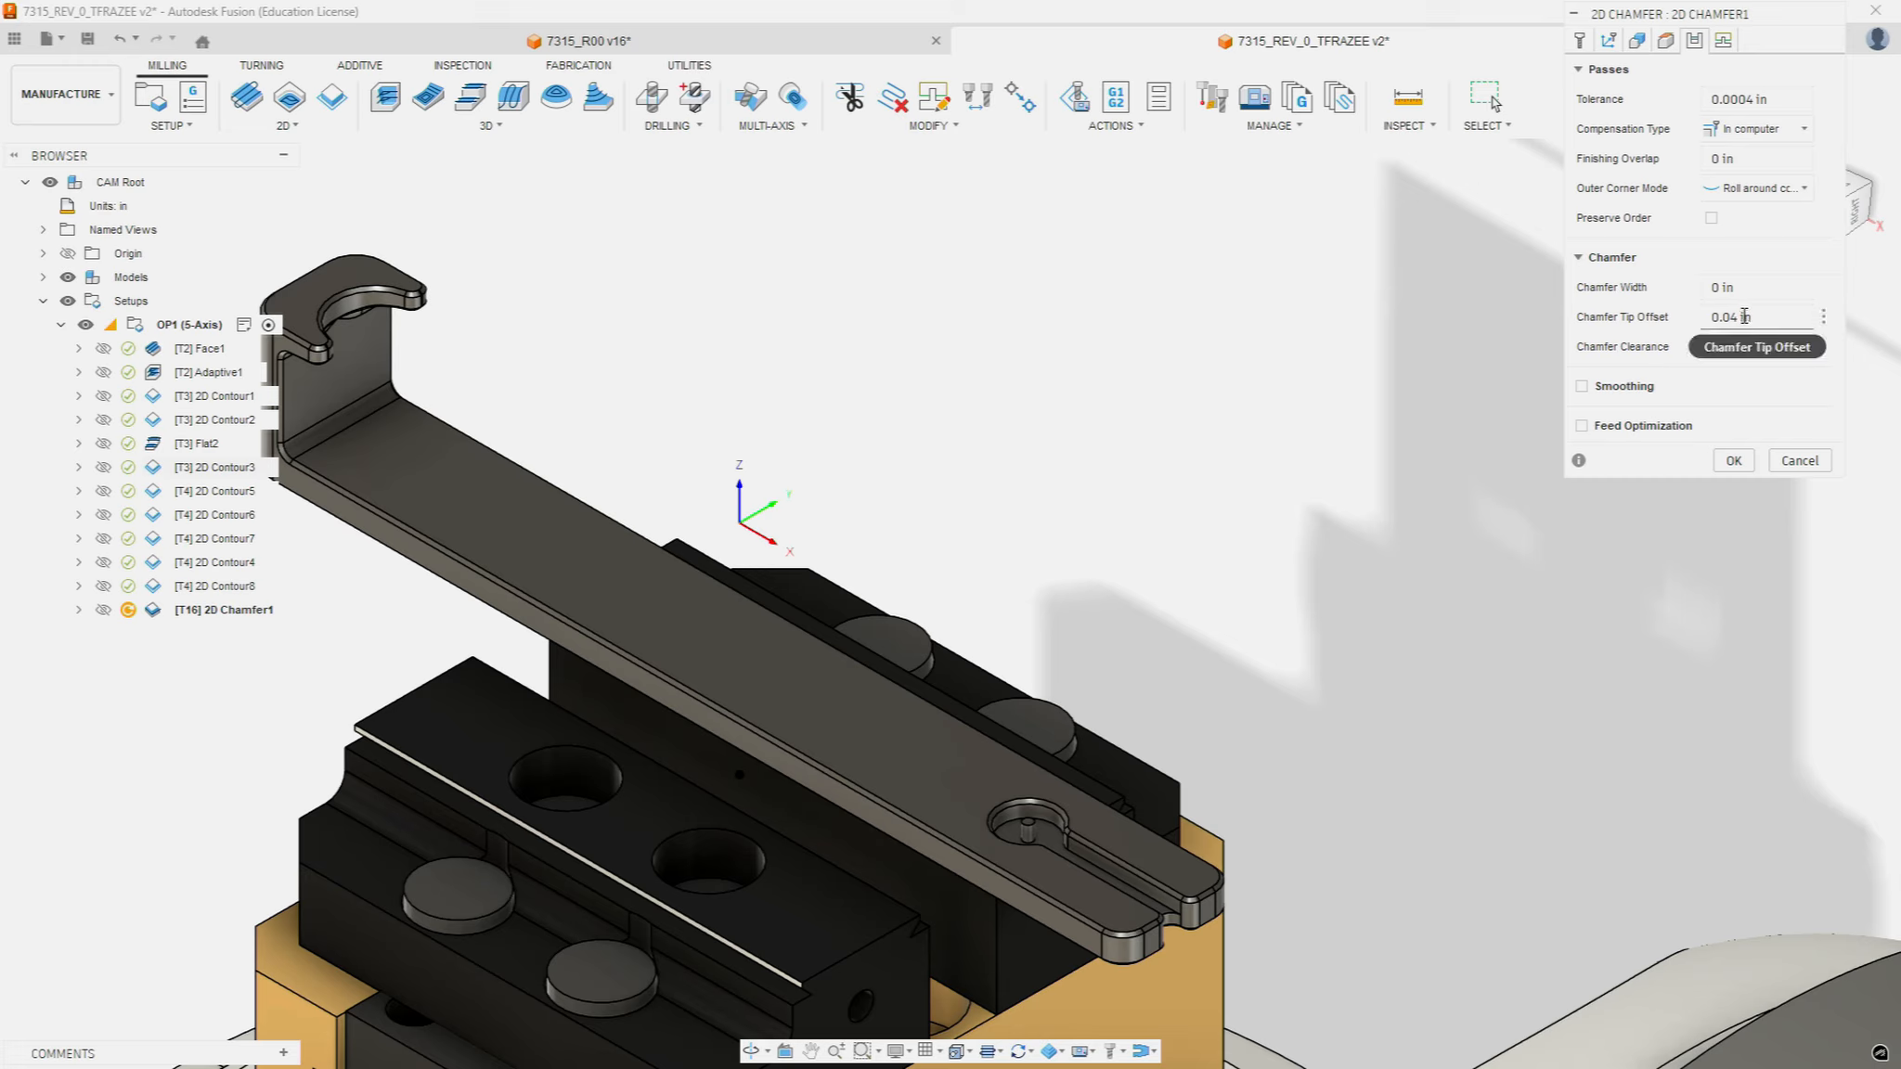
pyautogui.click(1589, 387)
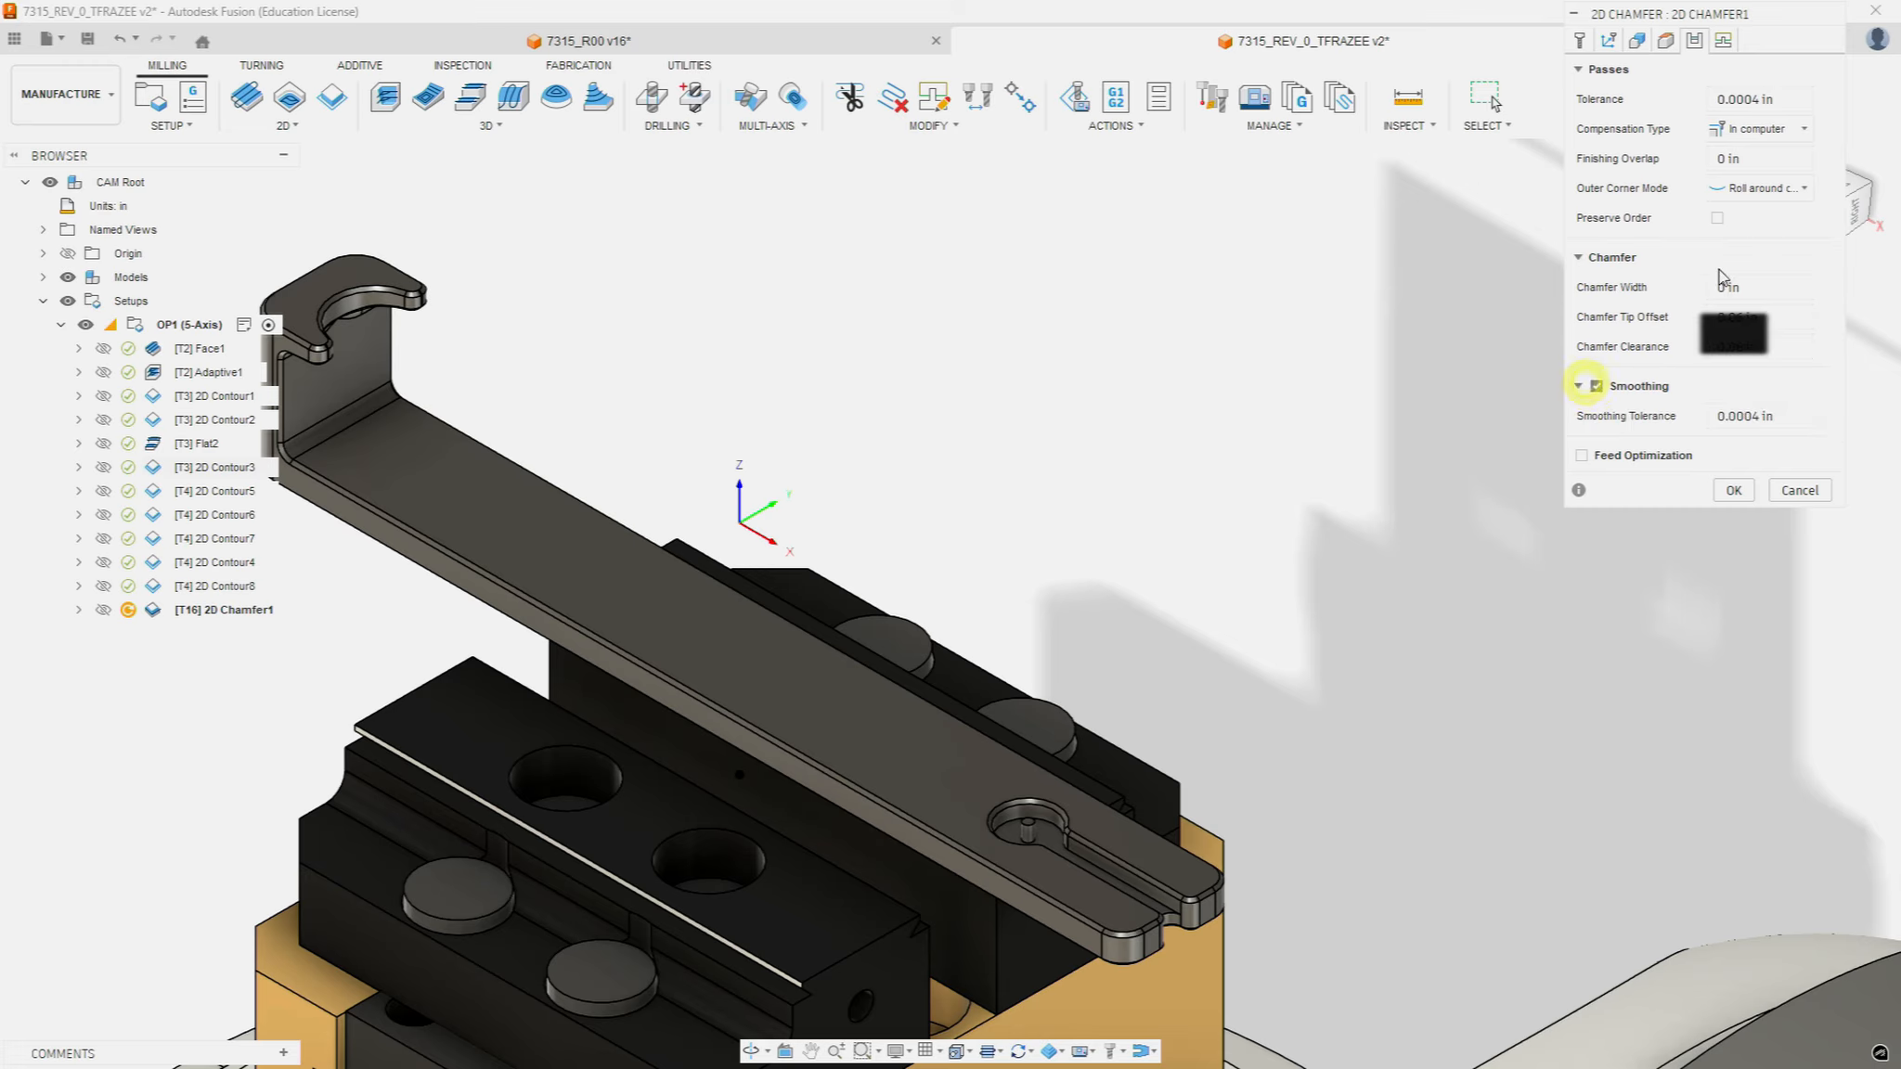
pyautogui.click(1724, 41)
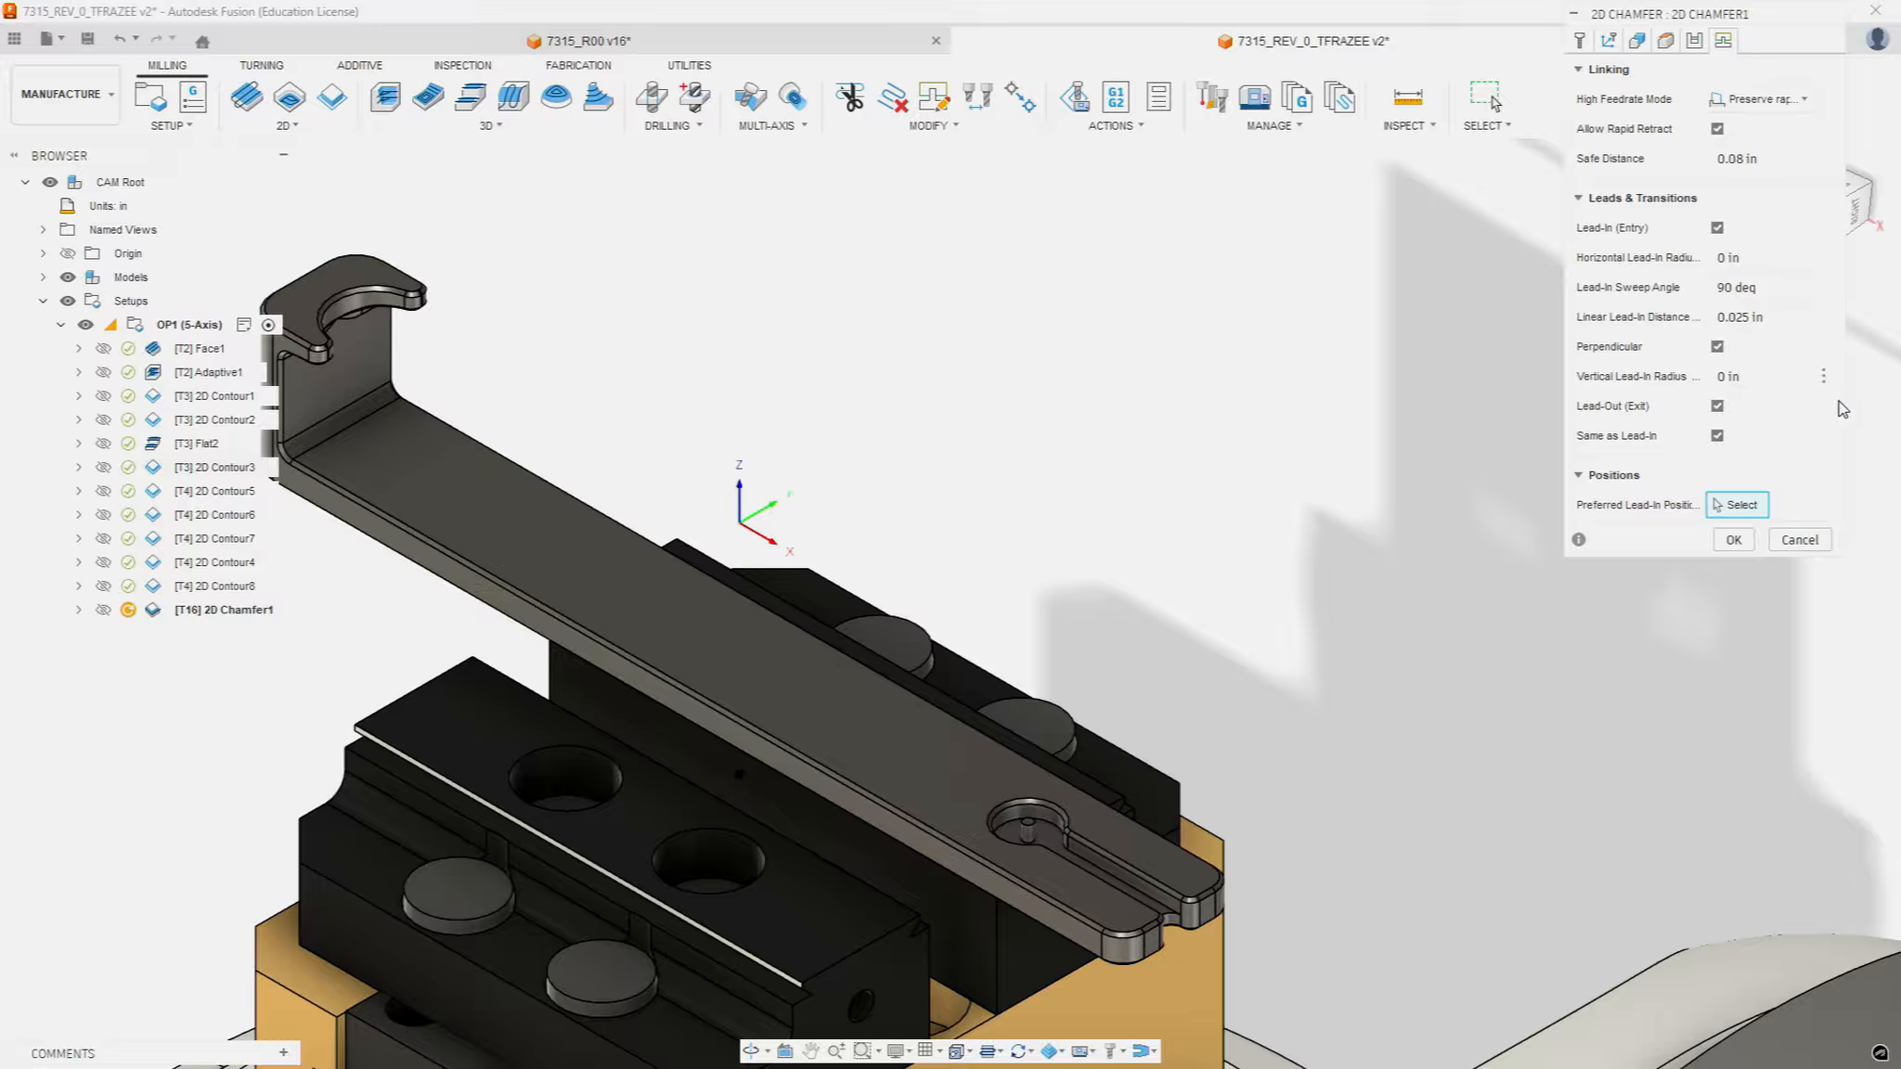
pyautogui.click(1734, 539)
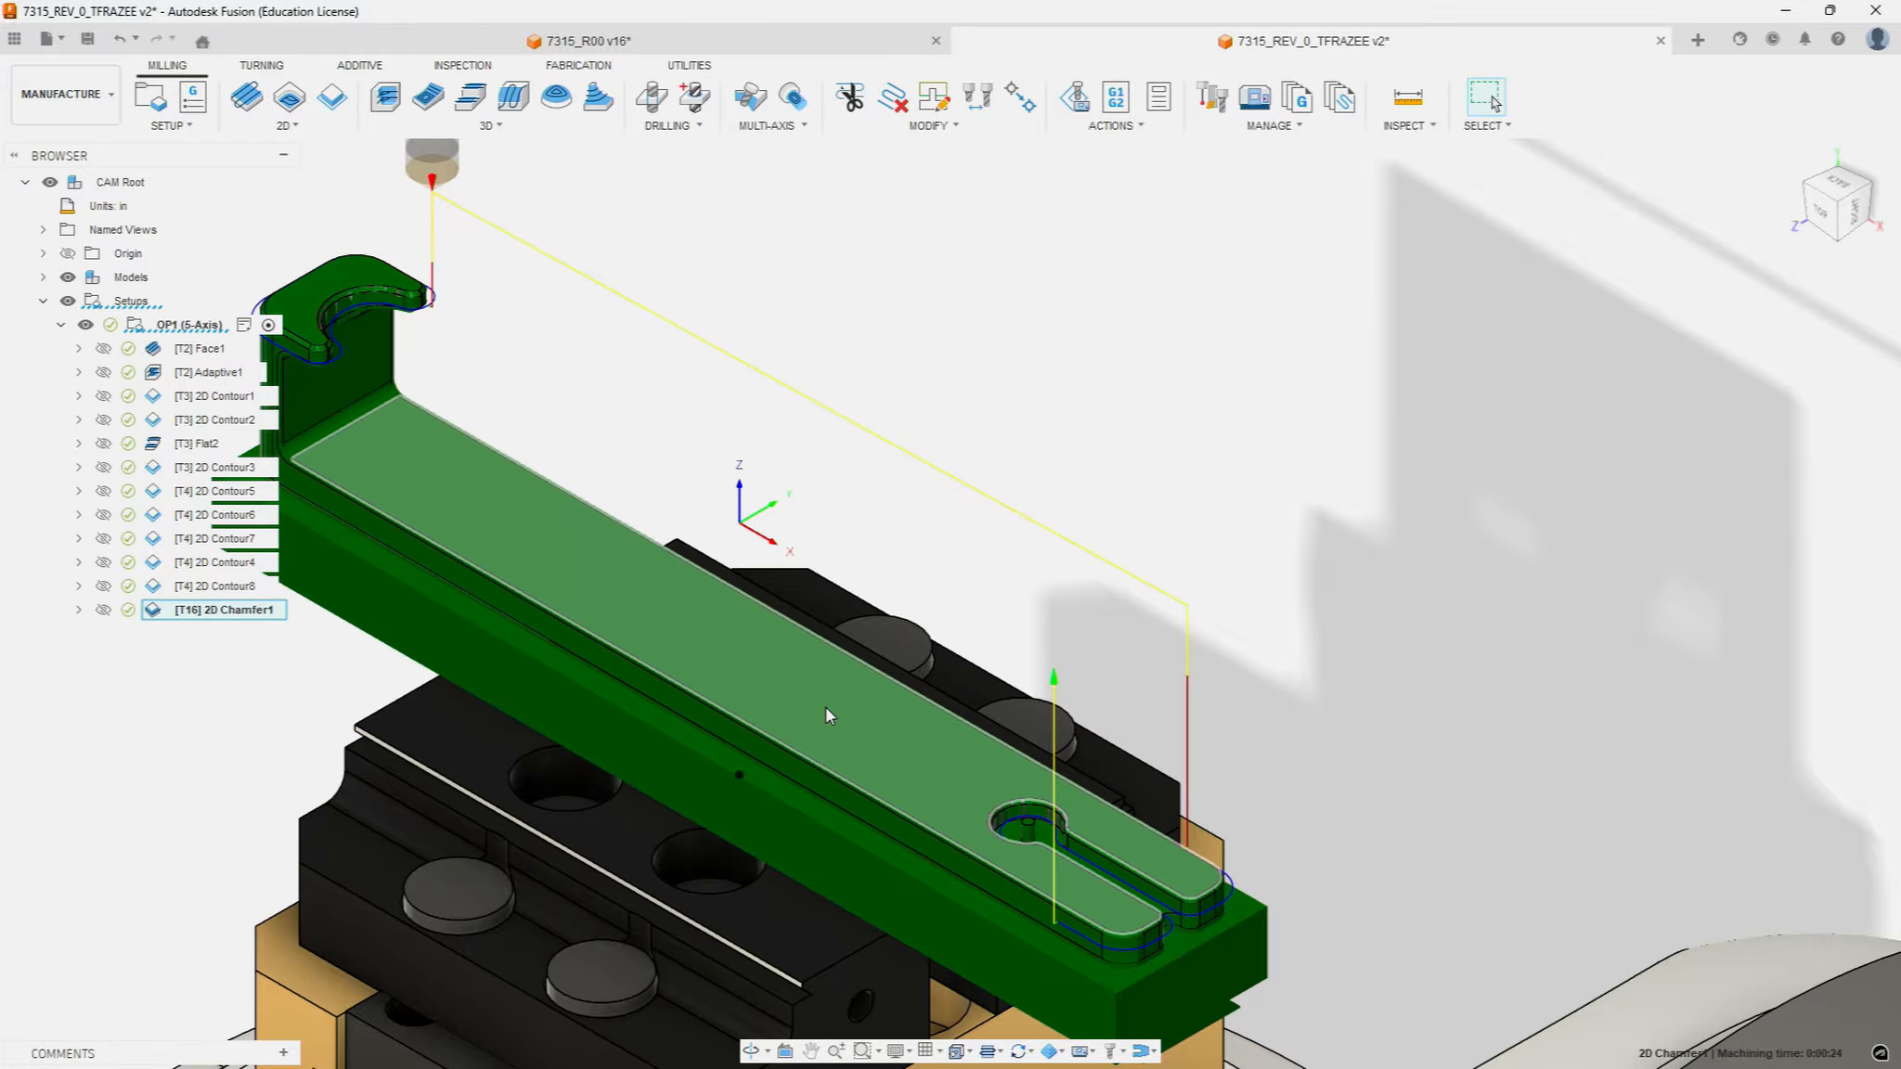
pyautogui.scroll(-3, 829, 707)
pyautogui.scroll(3, 411, 437)
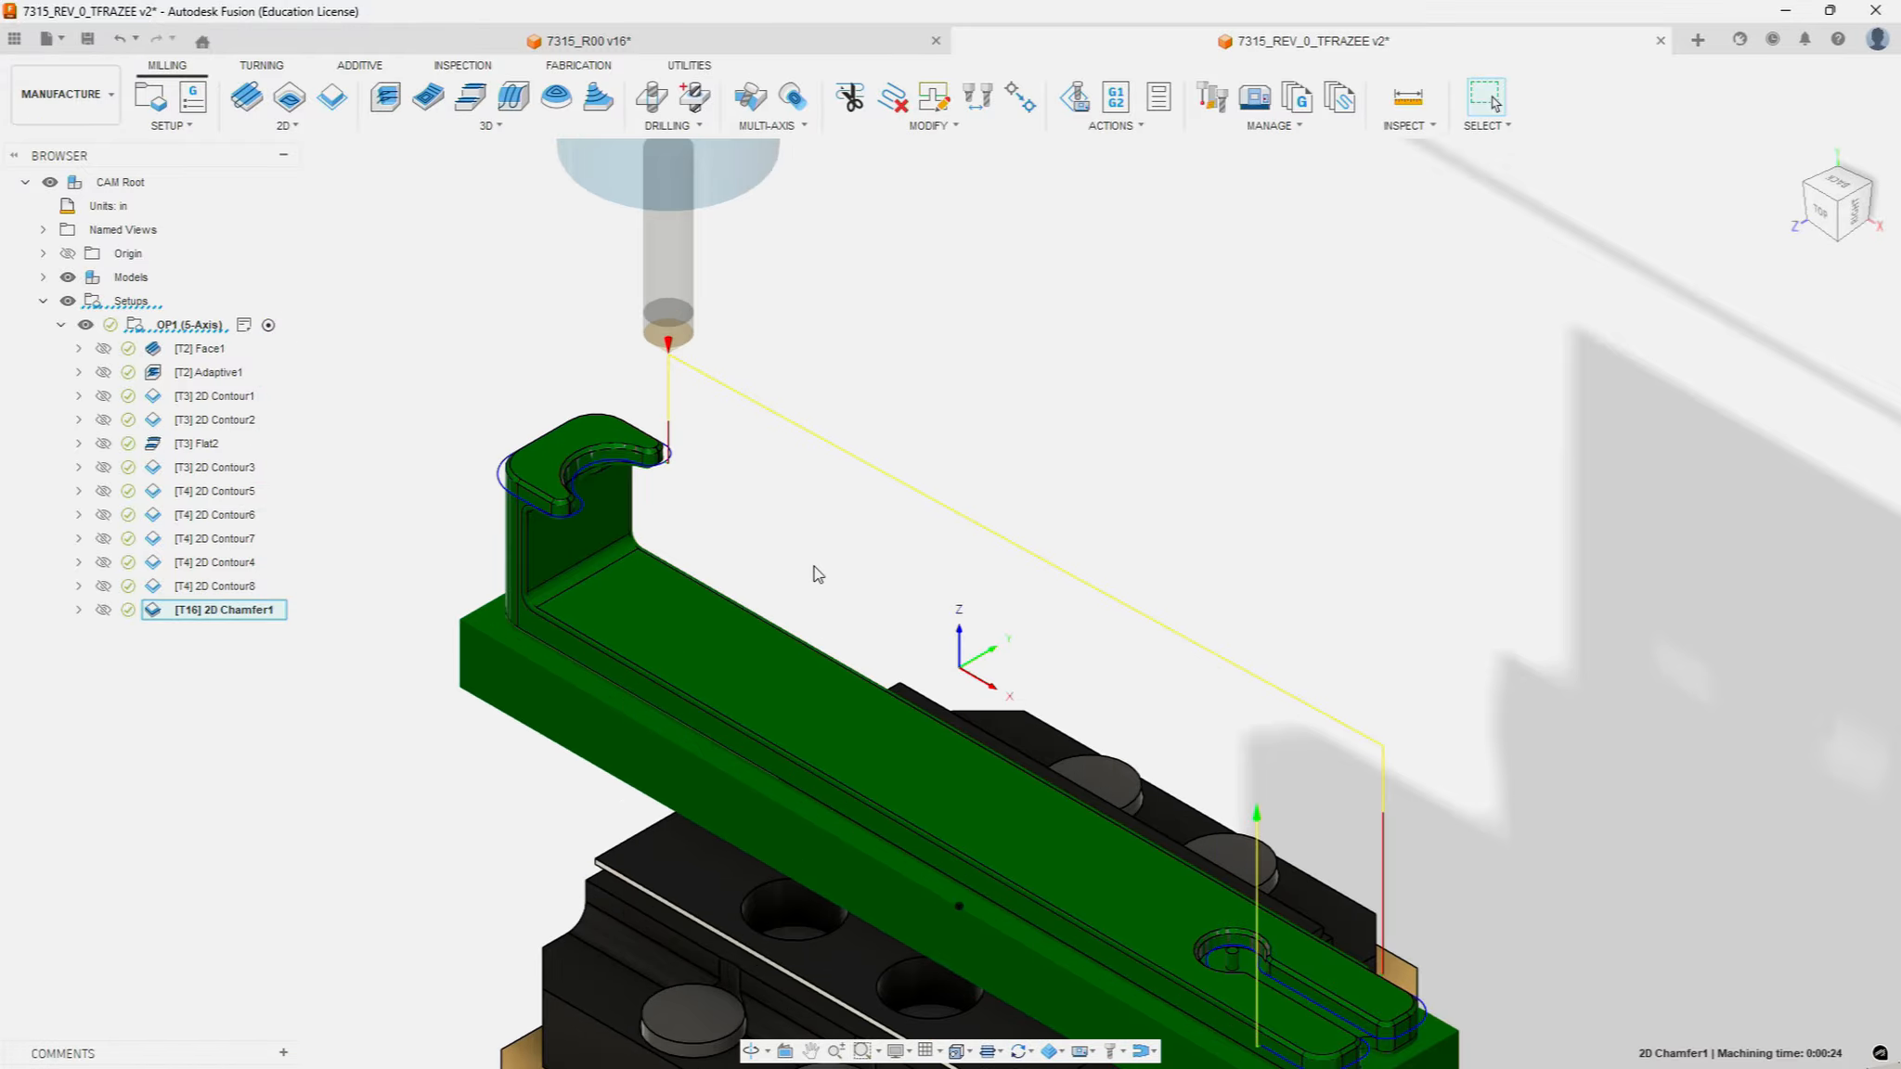
pyautogui.scroll(-2, 844, 594)
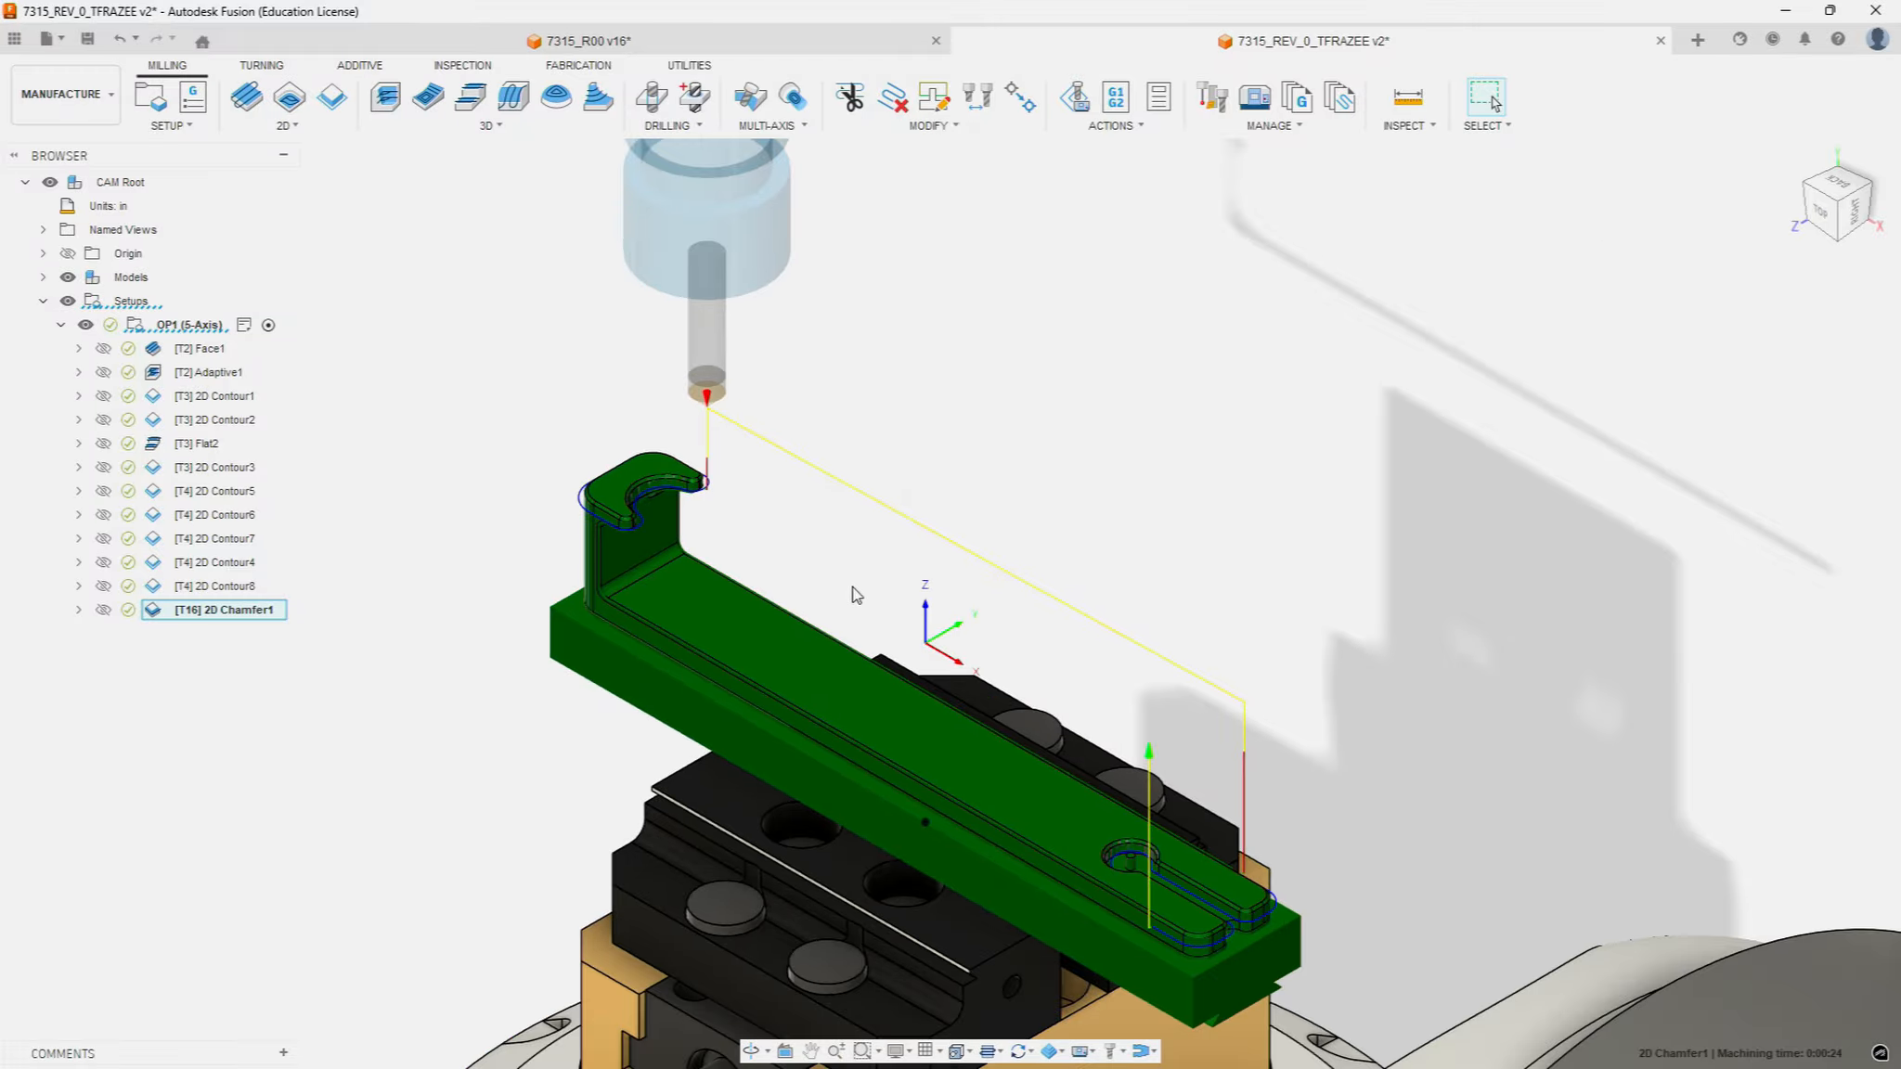
pyautogui.scroll(3, 965, 742)
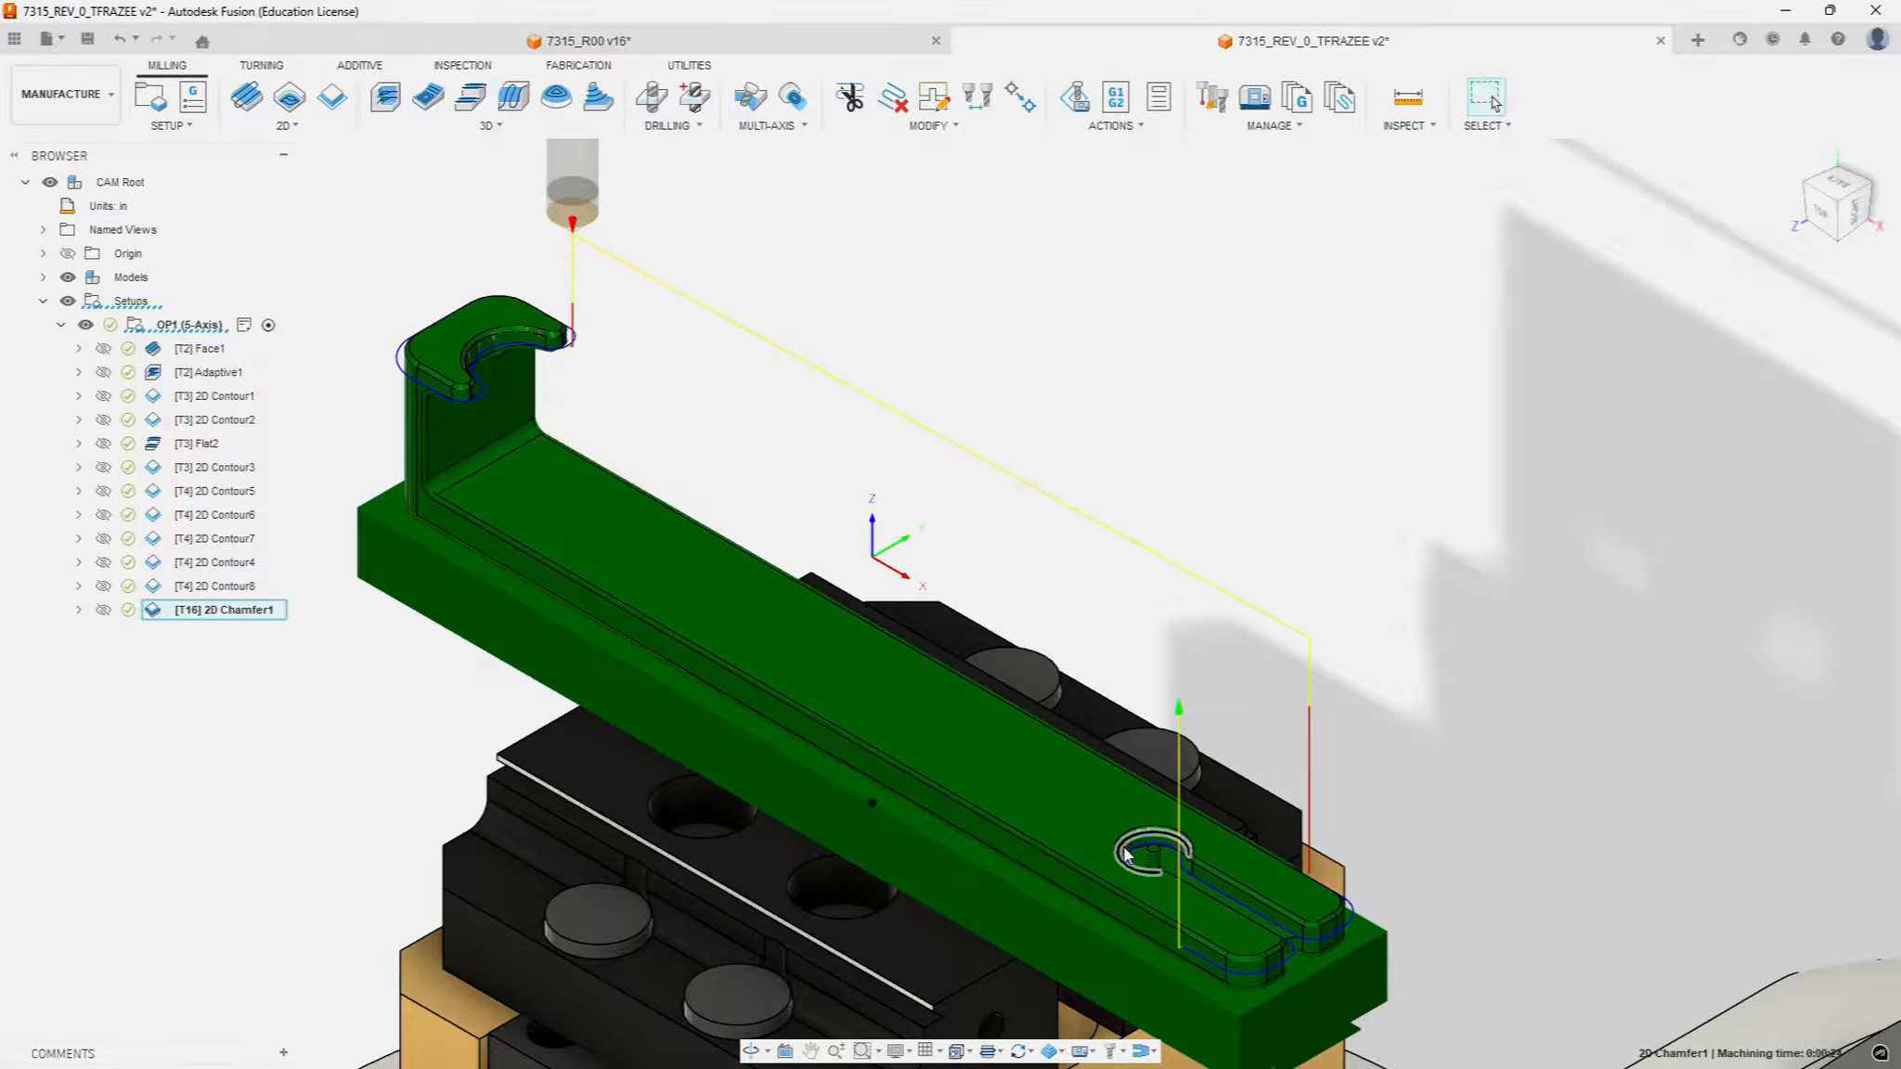
# Step: Duplicate the 2D Chamfer1 operation and rename the copy 2D Chamfer2
pyautogui.keyDown('shift'); pyautogui.moveTo(775, 757); pyautogui.dragTo(691, 622, button='middle'); pyautogui.keyUp('shift')
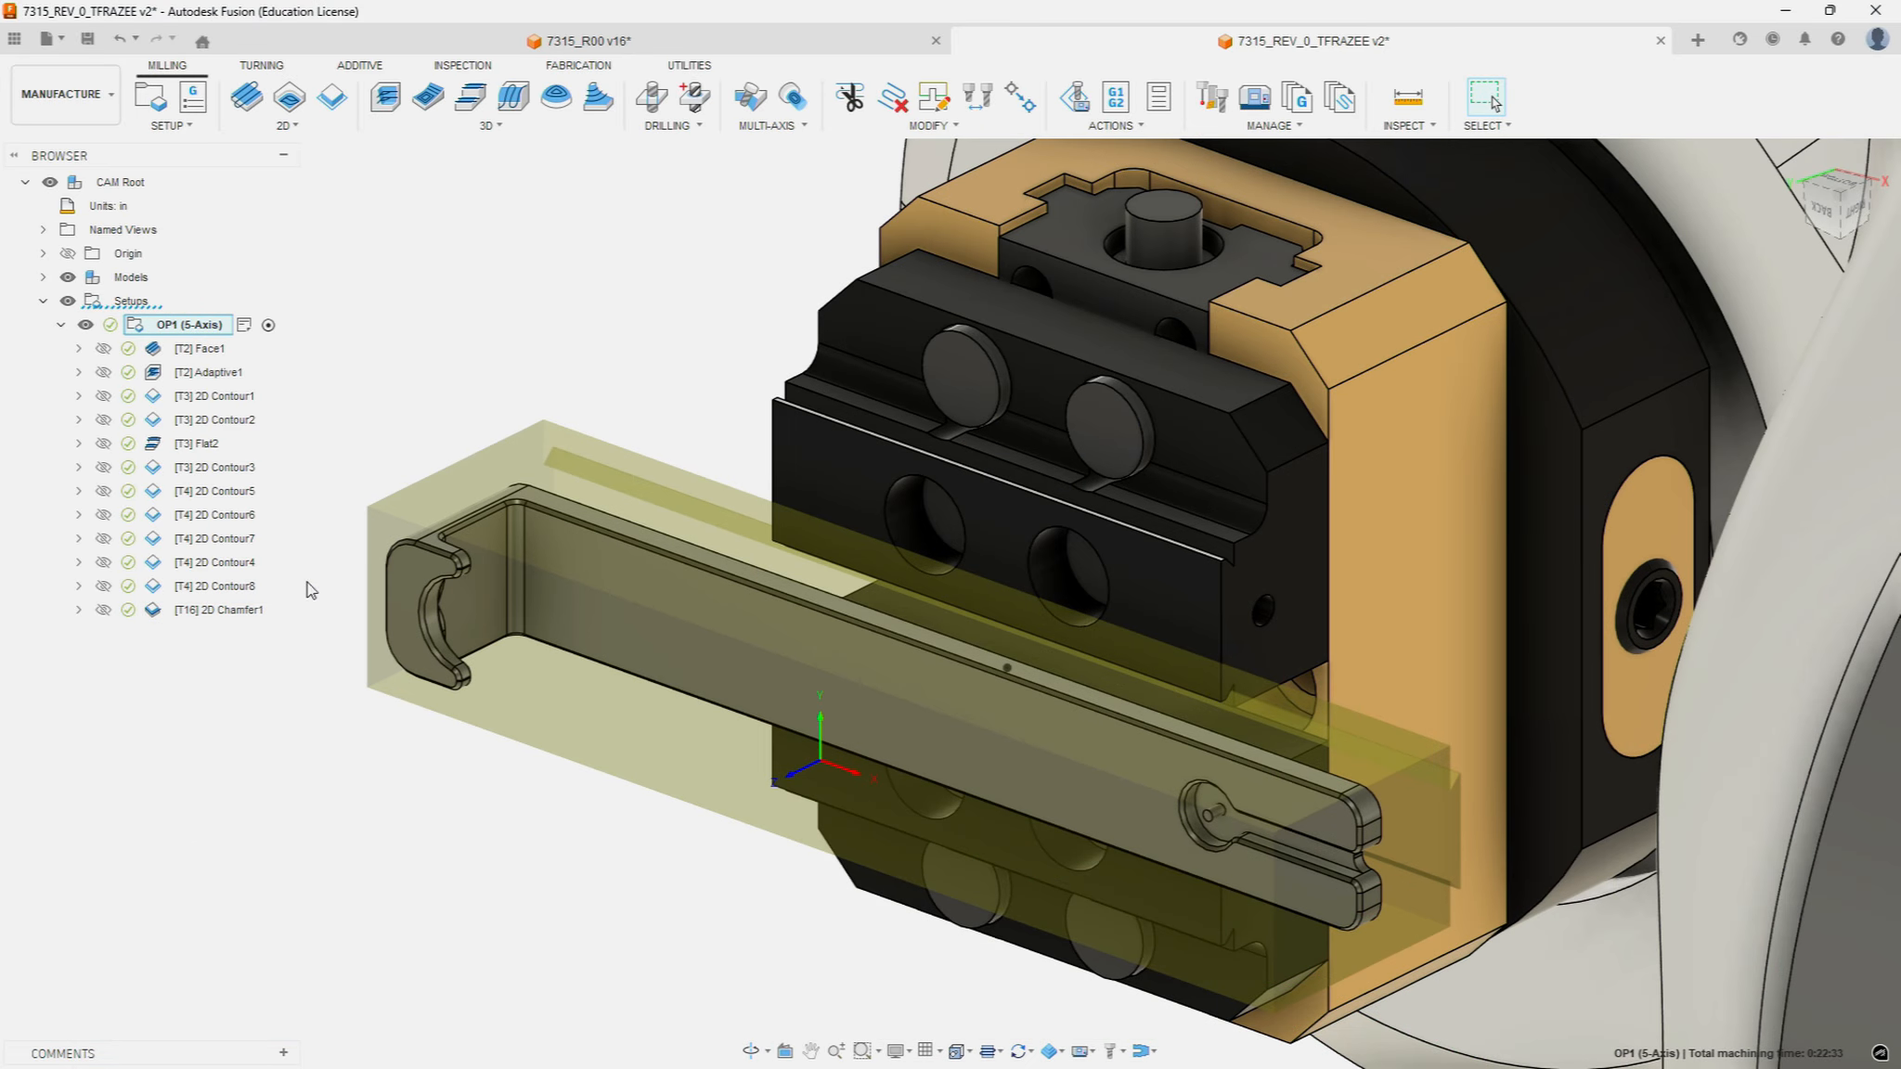
pyautogui.moveTo(237, 619)
pyautogui.rightClick(237, 617)
pyautogui.click(303, 463)
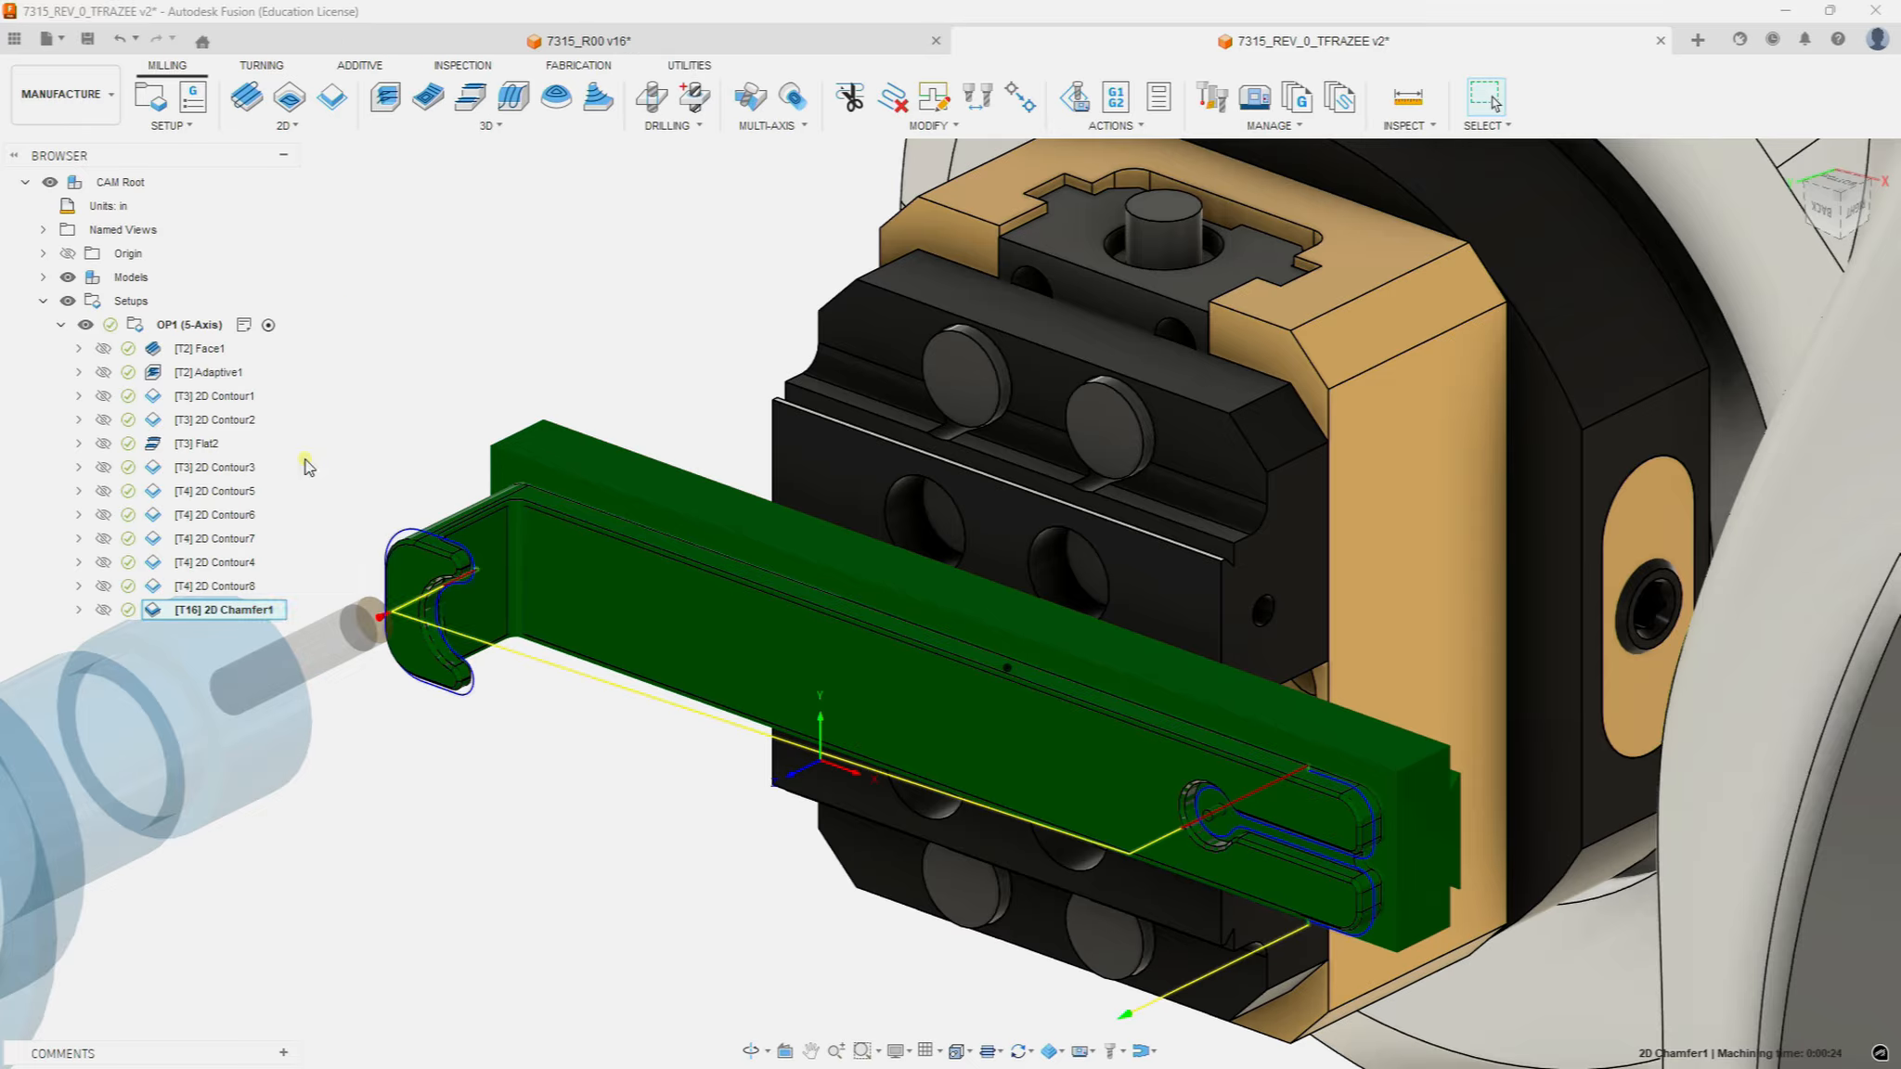
pyautogui.click(275, 636)
pyautogui.click(271, 636)
pyautogui.click(275, 637)
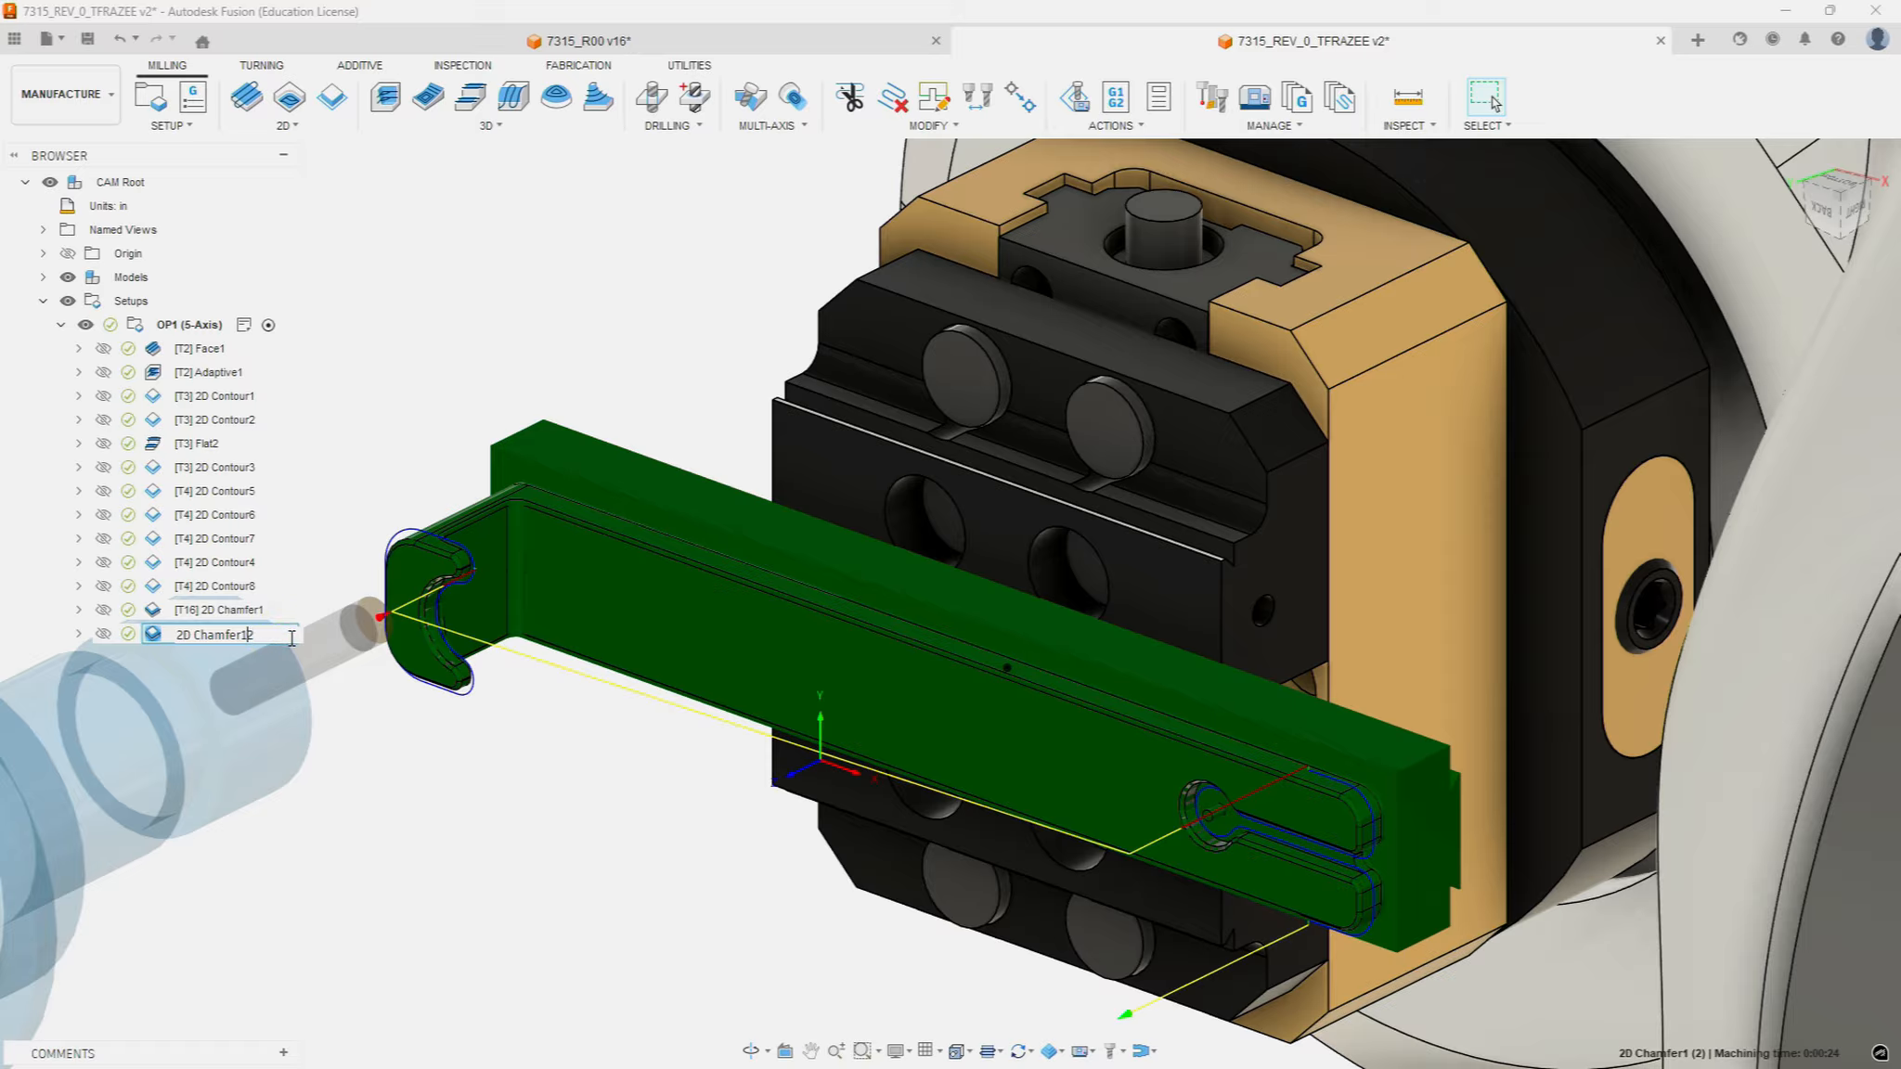
pyautogui.press('Return')
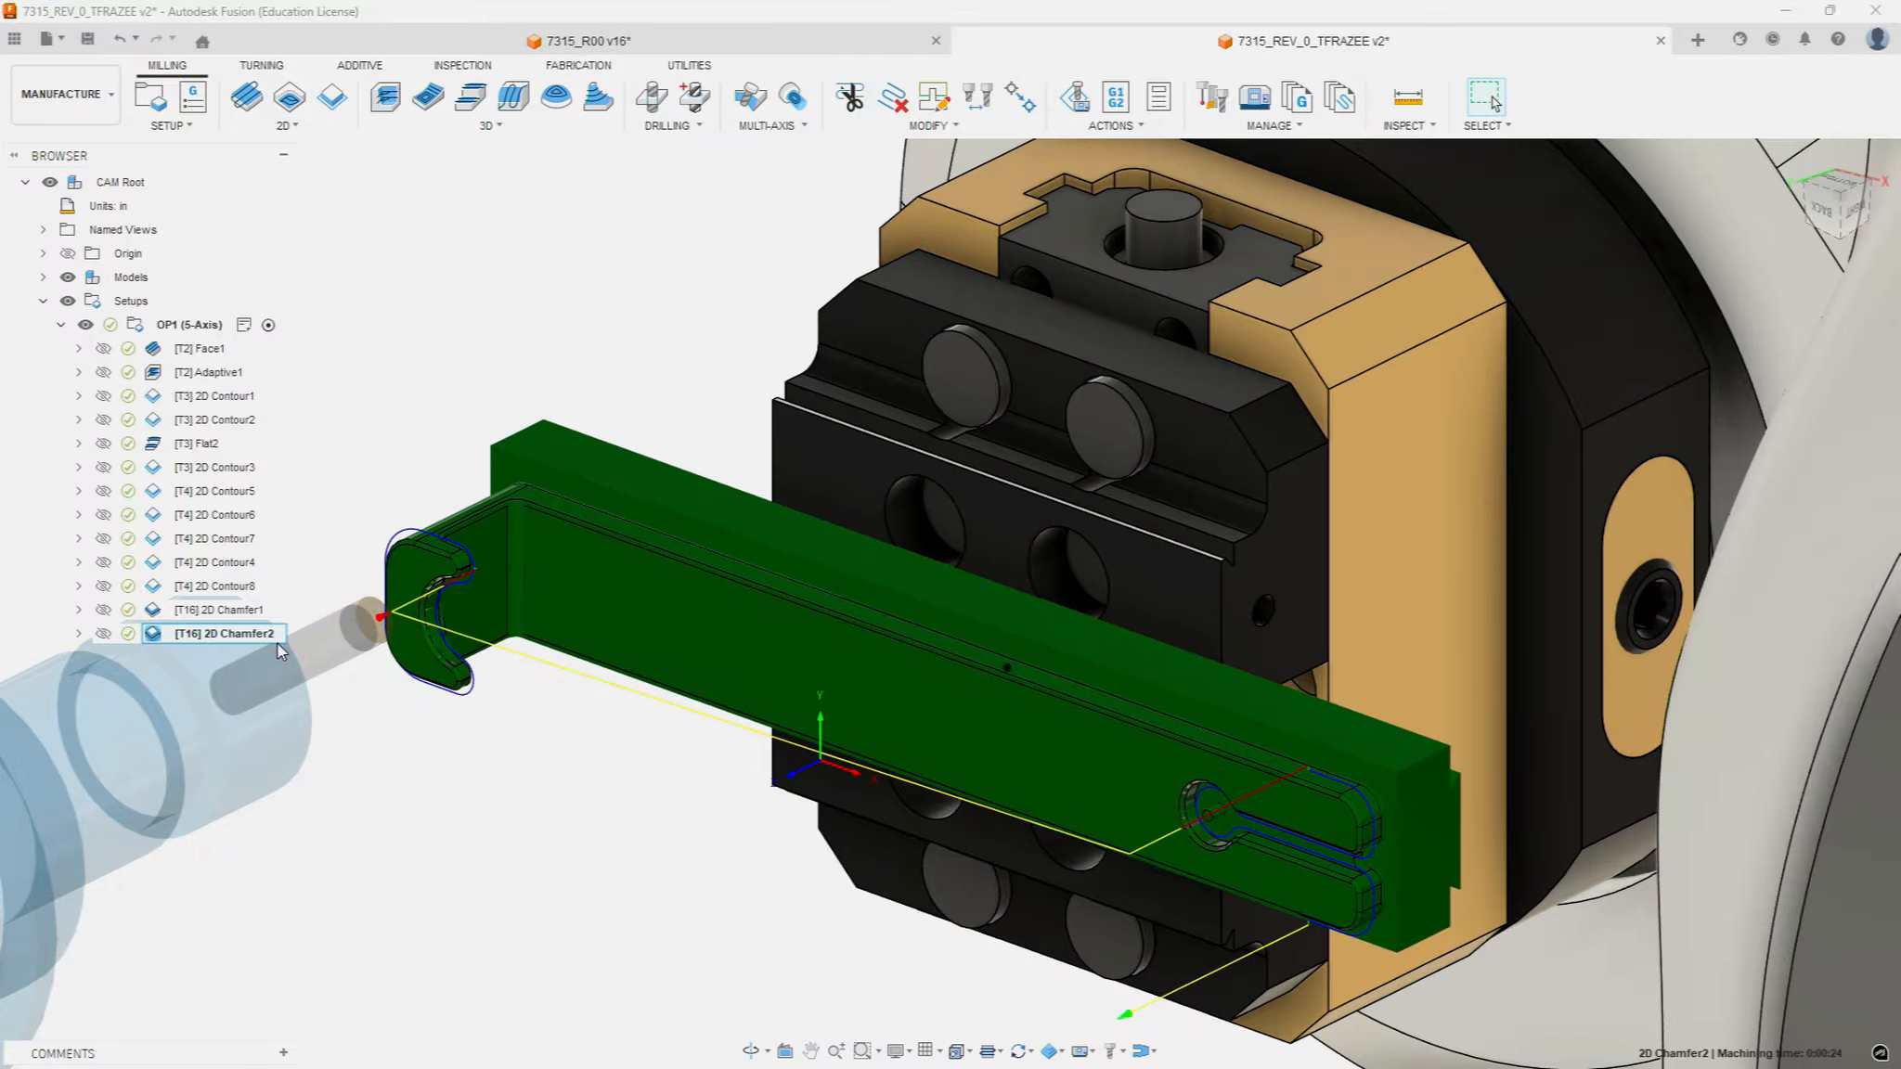
# Step: Enable tool orientation for 2D Chamfer2, with Z from the arm's narrow upper side face and X from its long adjoining edge
pyautogui.click(353, 785)
pyautogui.click(217, 645)
pyautogui.rightClick(220, 640)
pyautogui.click(268, 14)
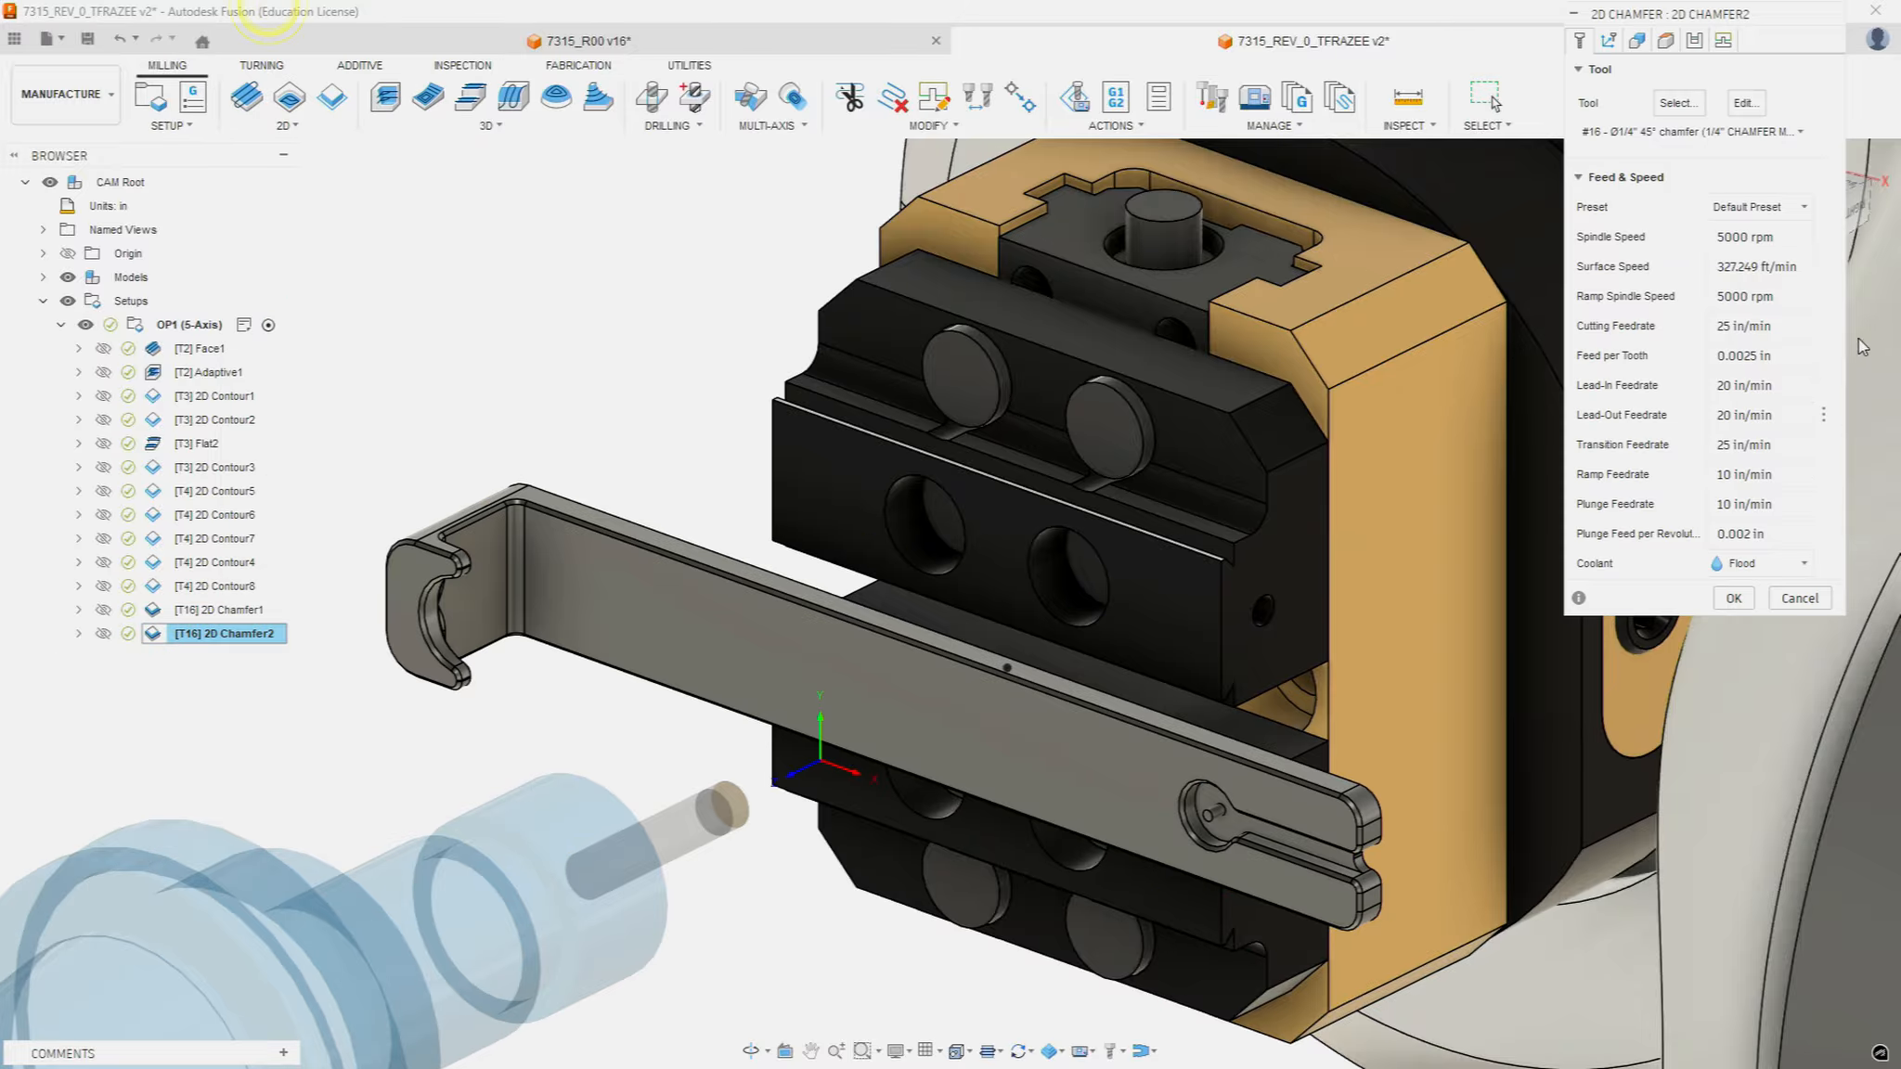
pyautogui.click(1614, 39)
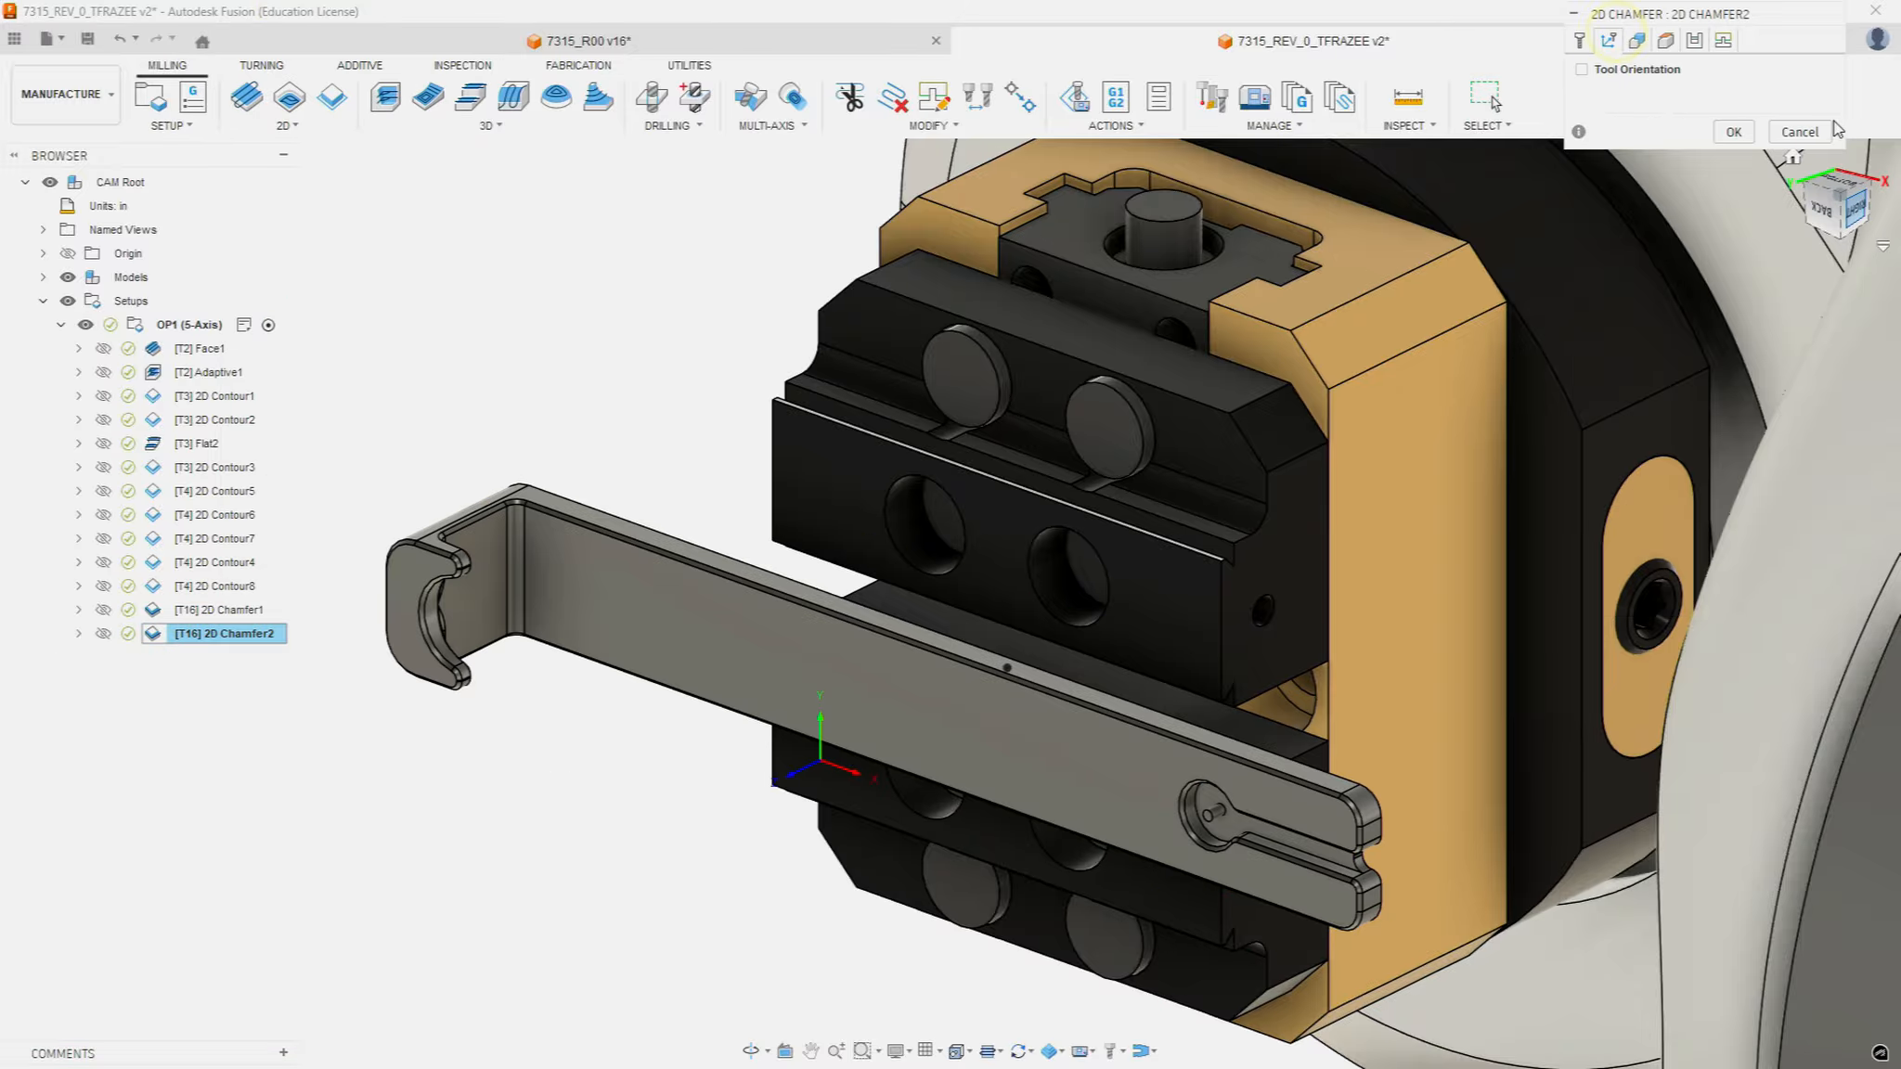
pyautogui.click(1596, 71)
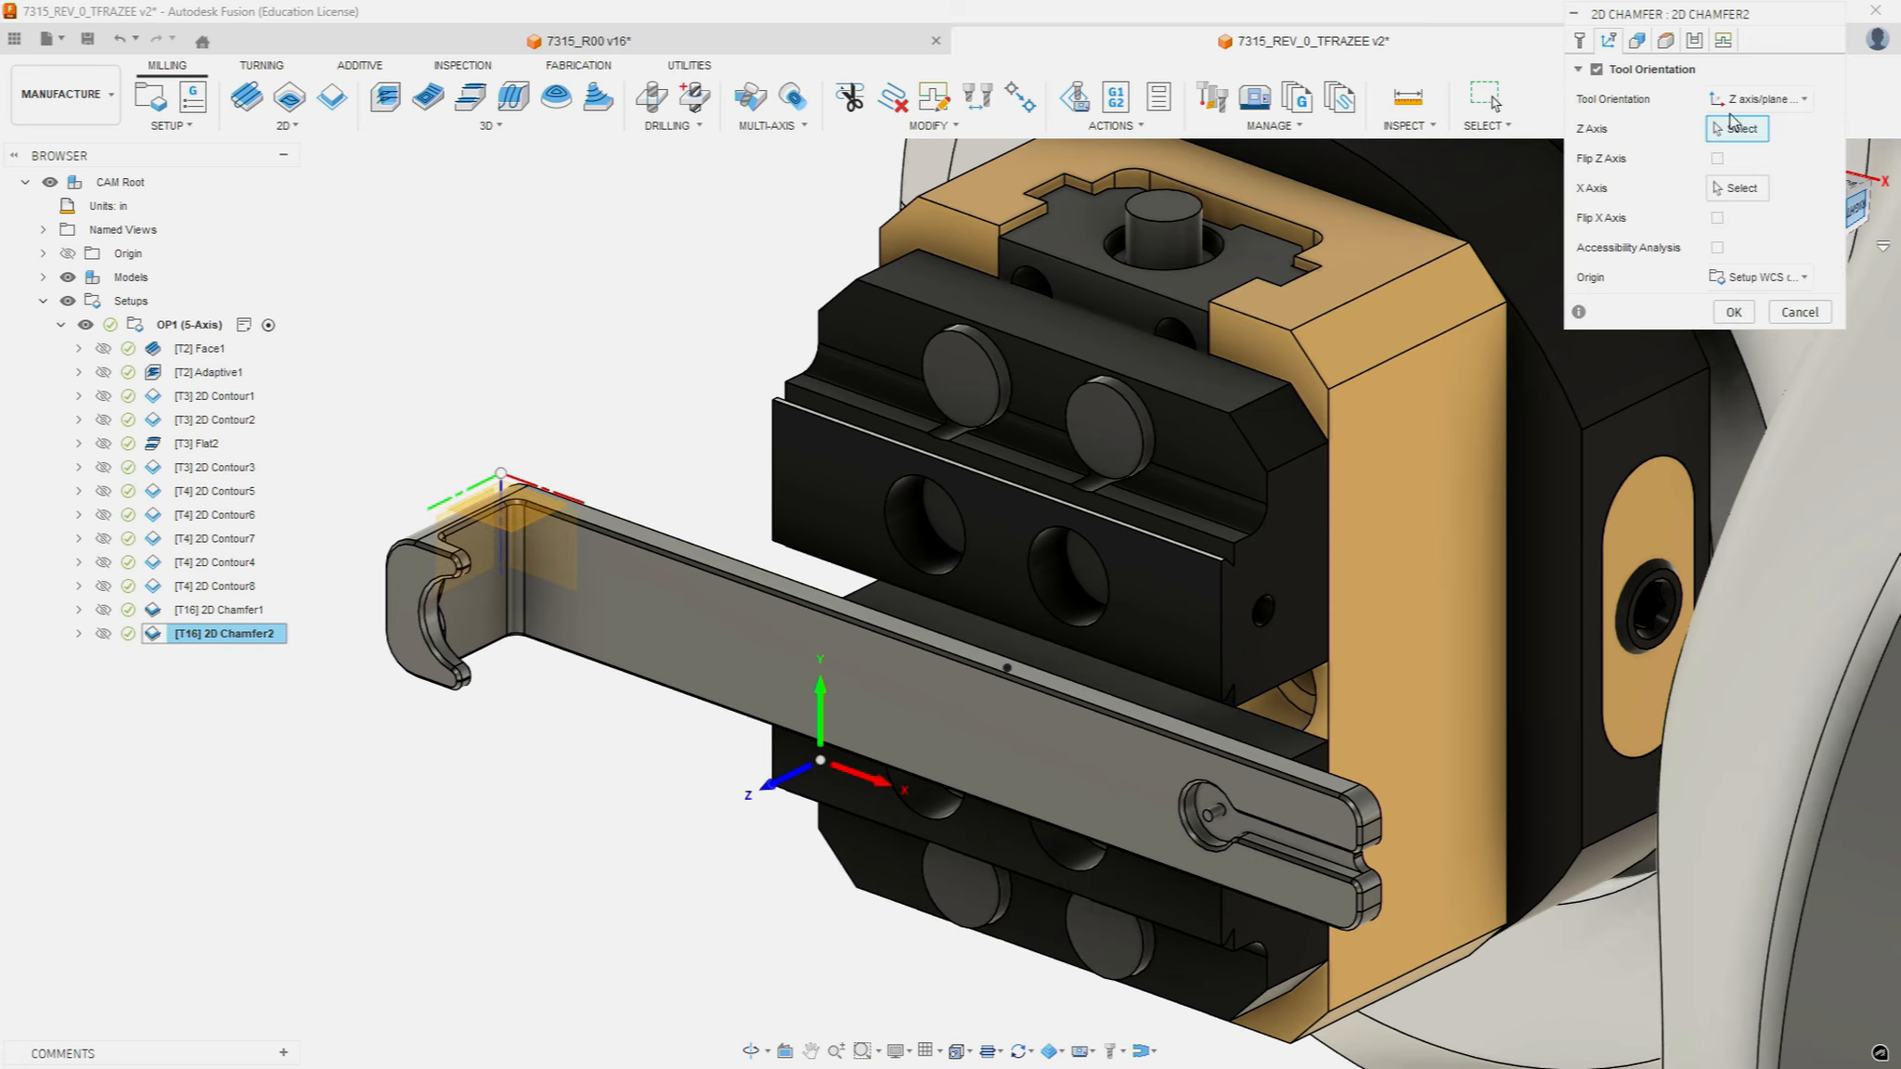
pyautogui.click(760, 585)
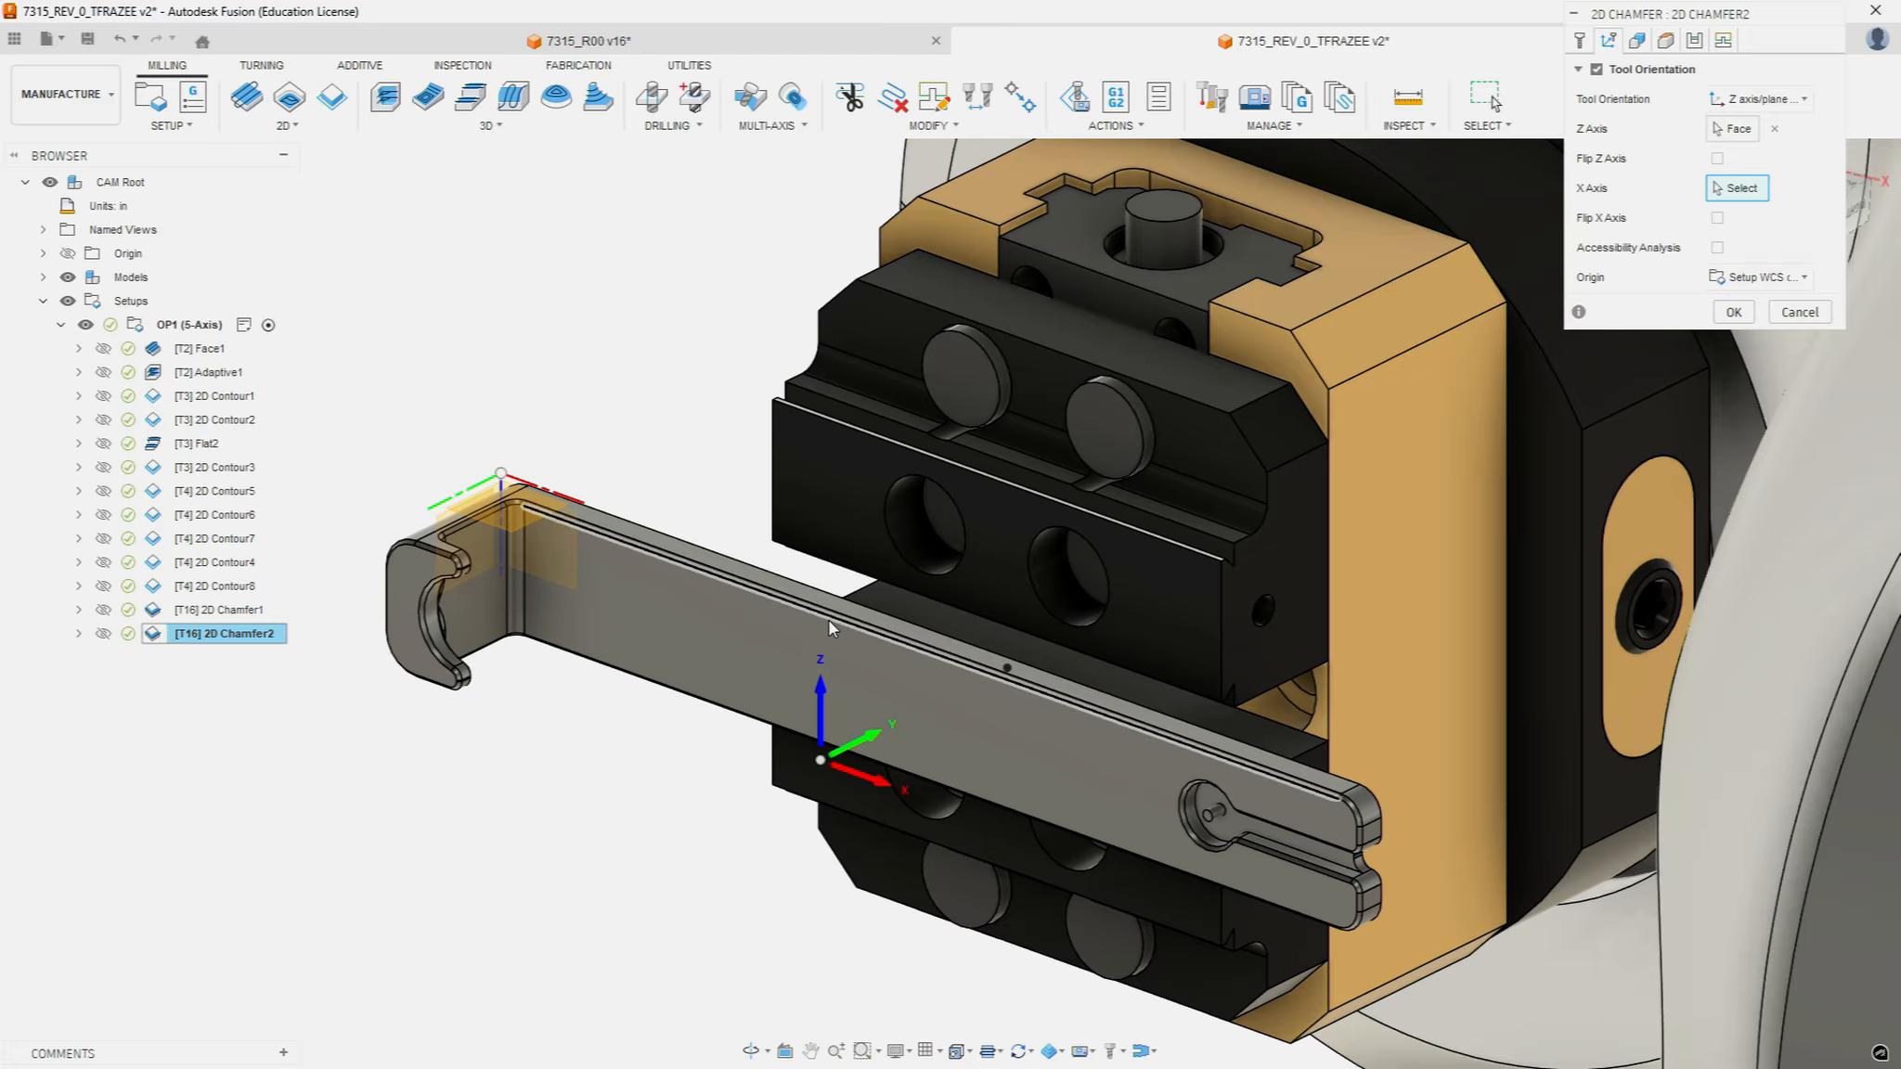
pyautogui.click(835, 612)
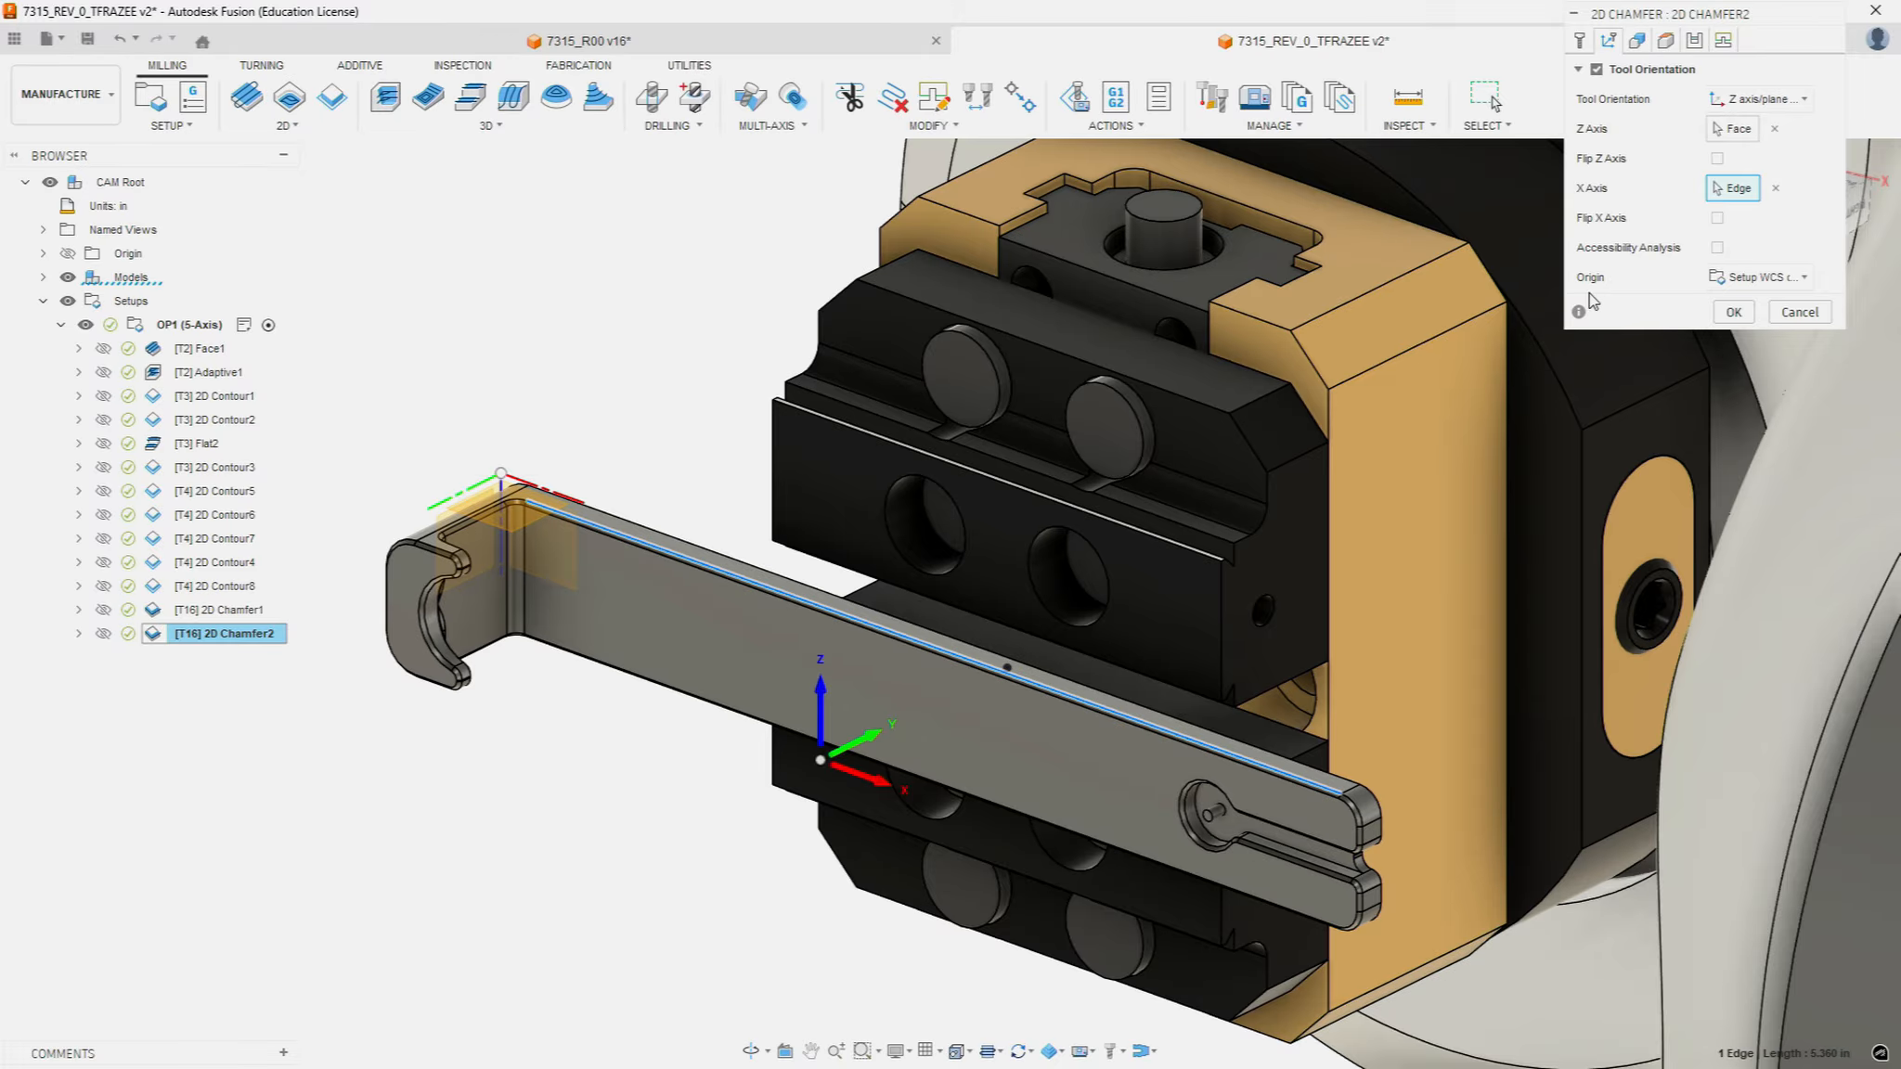
# Step: Remove both inherited chains from 2D Chamfer2's contour selection
pyautogui.click(1639, 41)
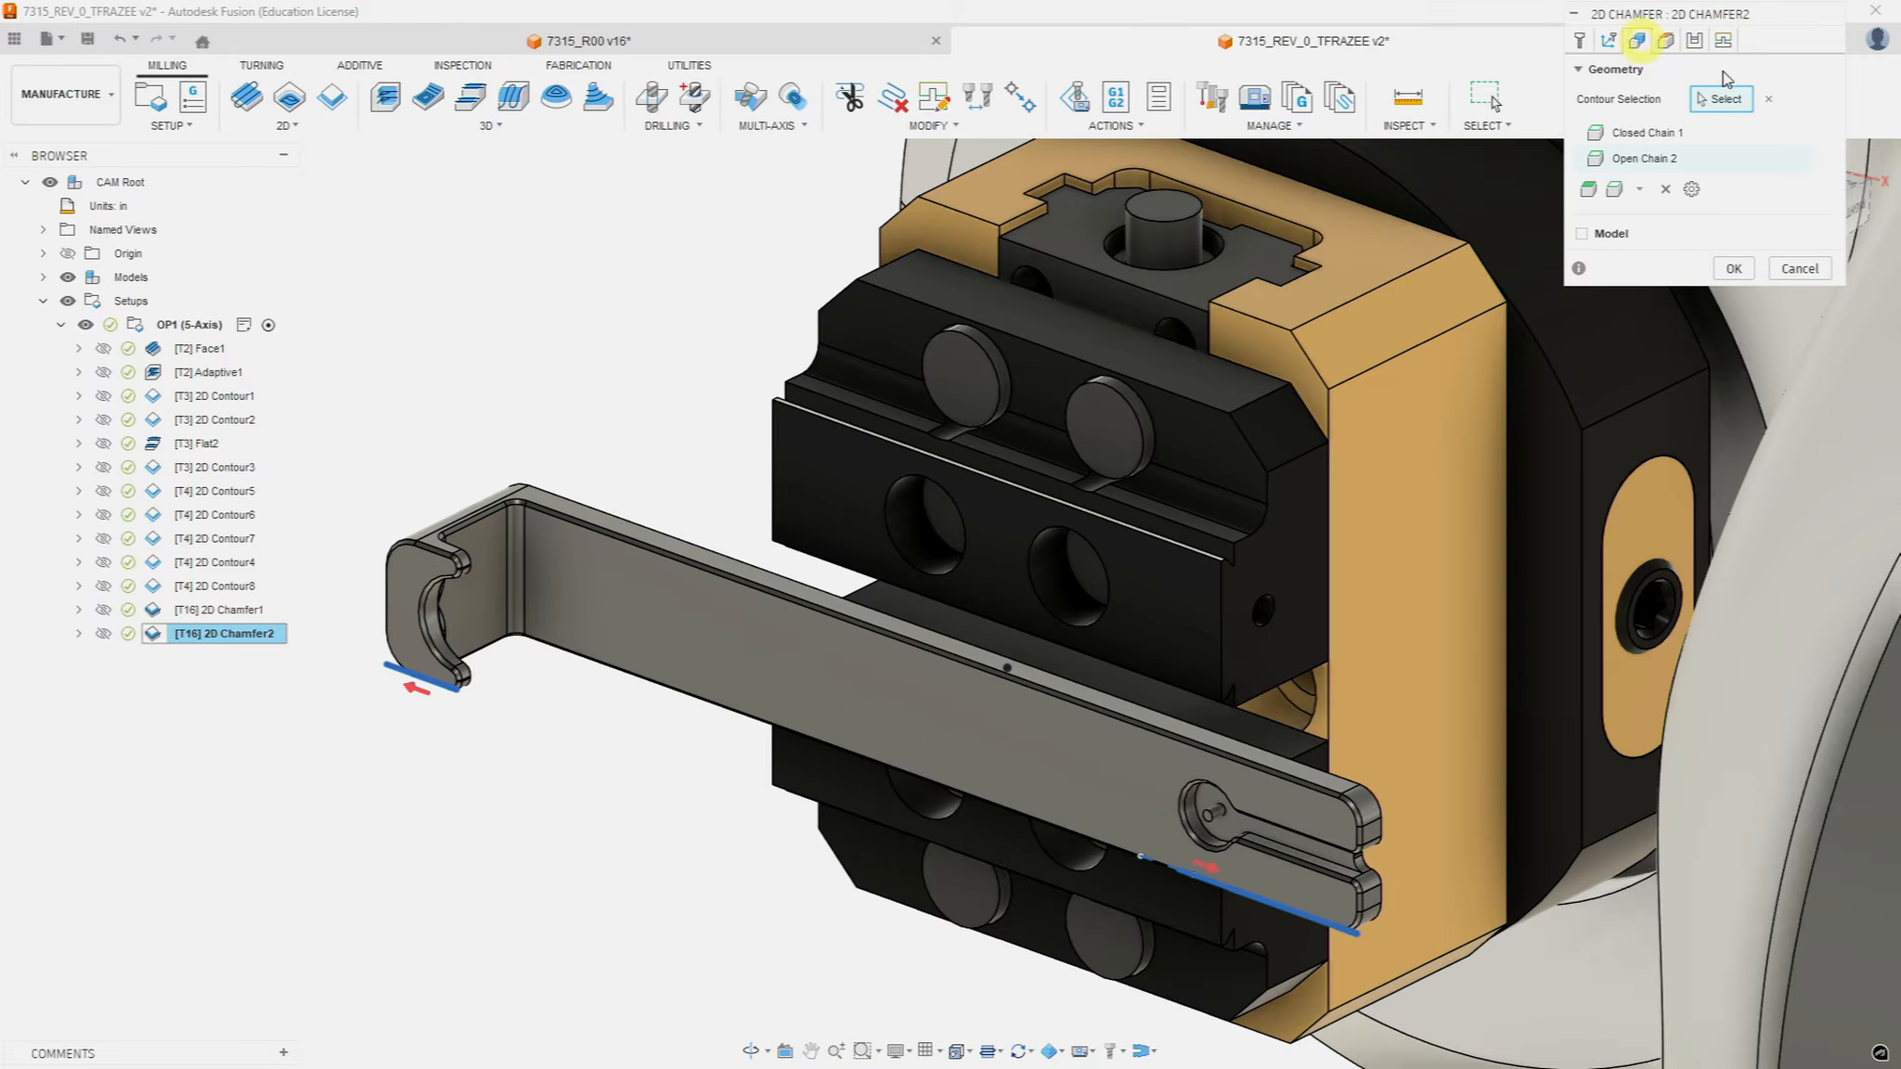
pyautogui.click(1666, 188)
pyautogui.click(1666, 163)
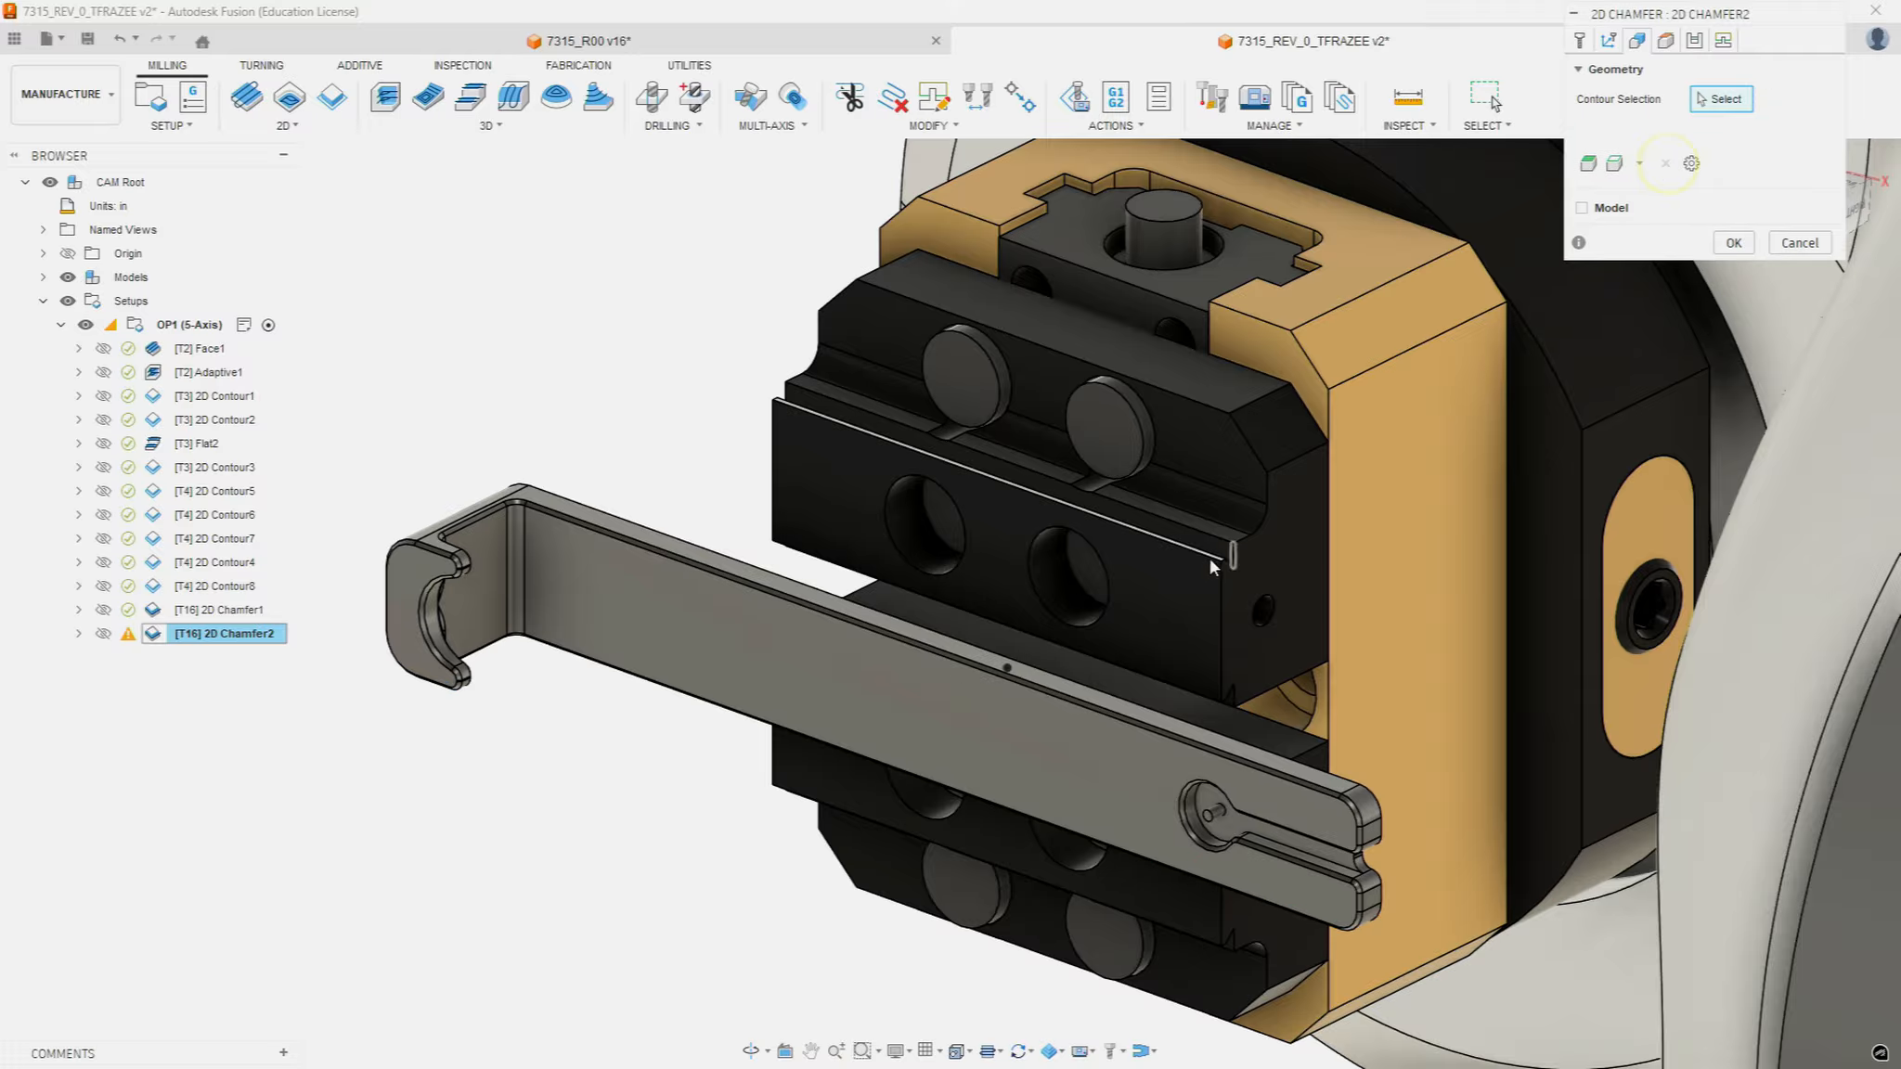
# Step: Start a new open contour chain on the long upper chamfer edge of the arm
pyautogui.scroll(5, 1323, 773)
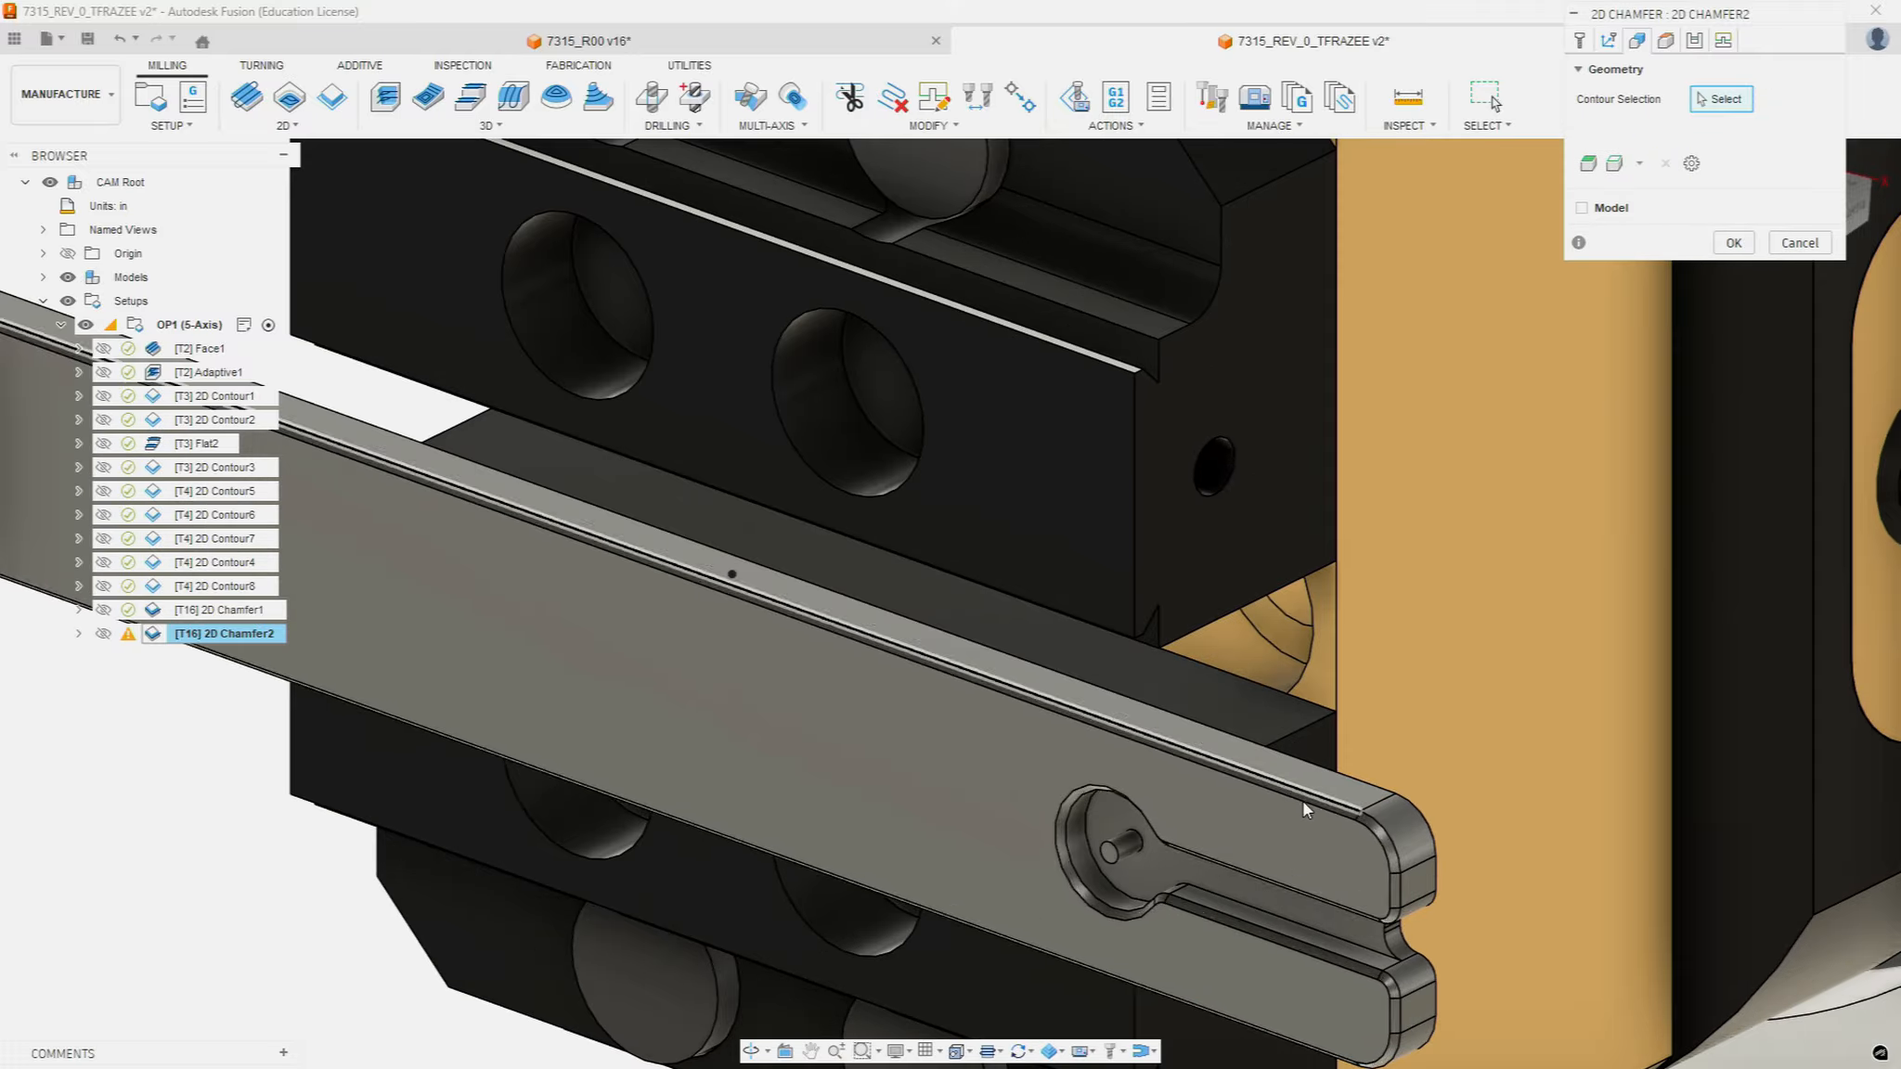
pyautogui.click(1639, 164)
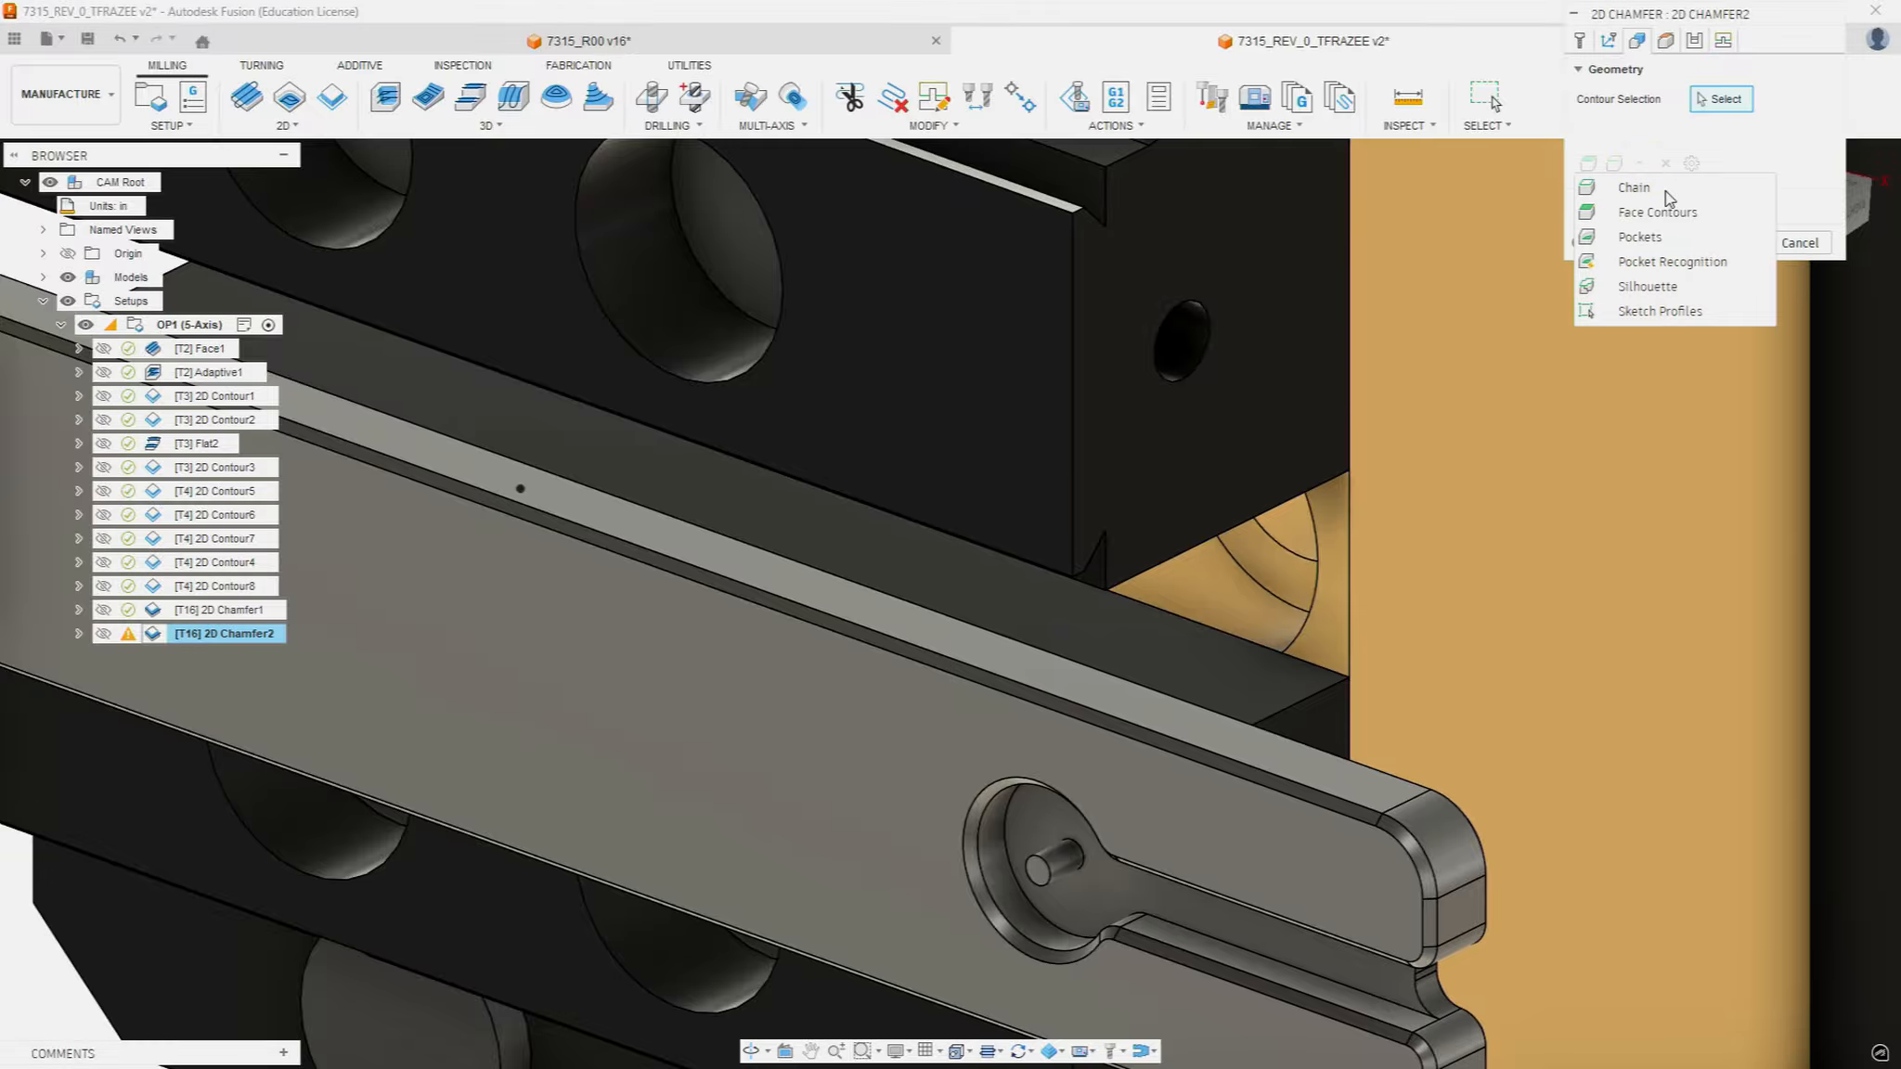
pyautogui.click(1669, 190)
pyautogui.click(1795, 360)
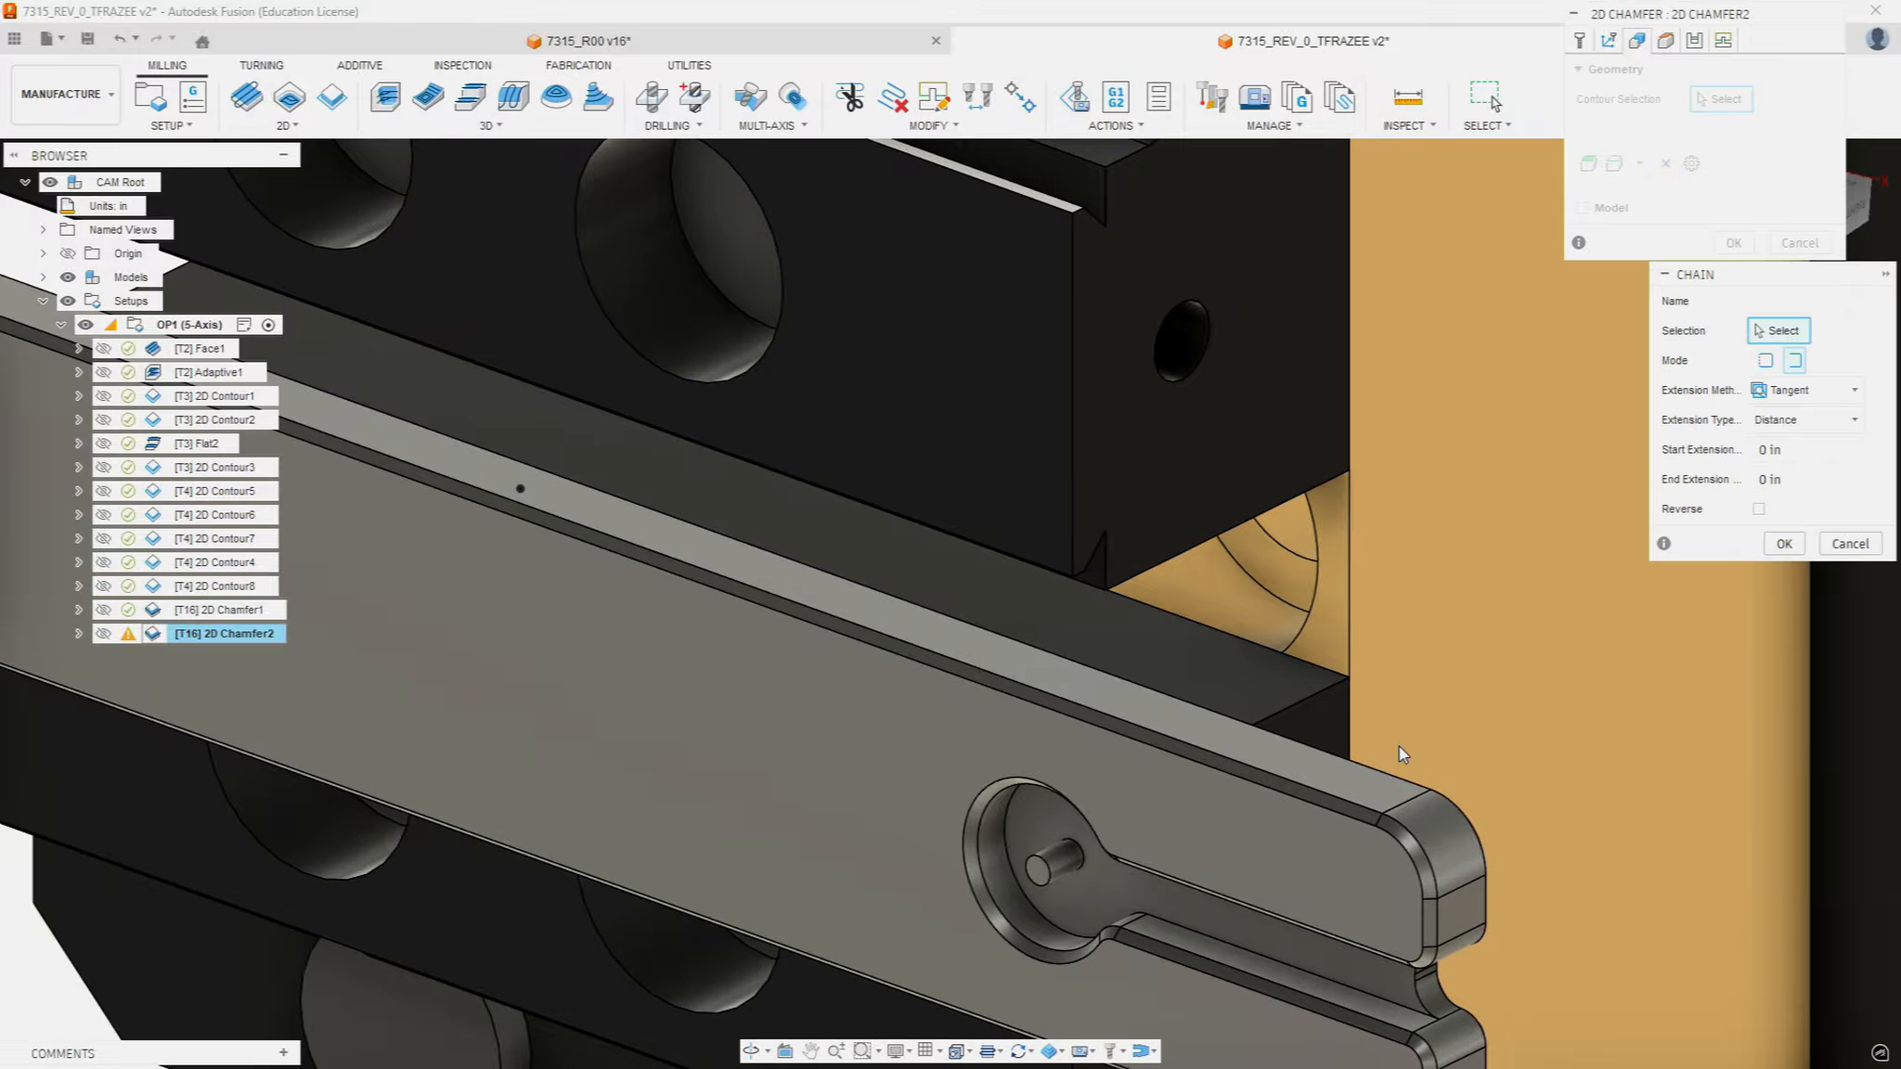
pyautogui.click(1340, 798)
pyautogui.scroll(-2, 916, 730)
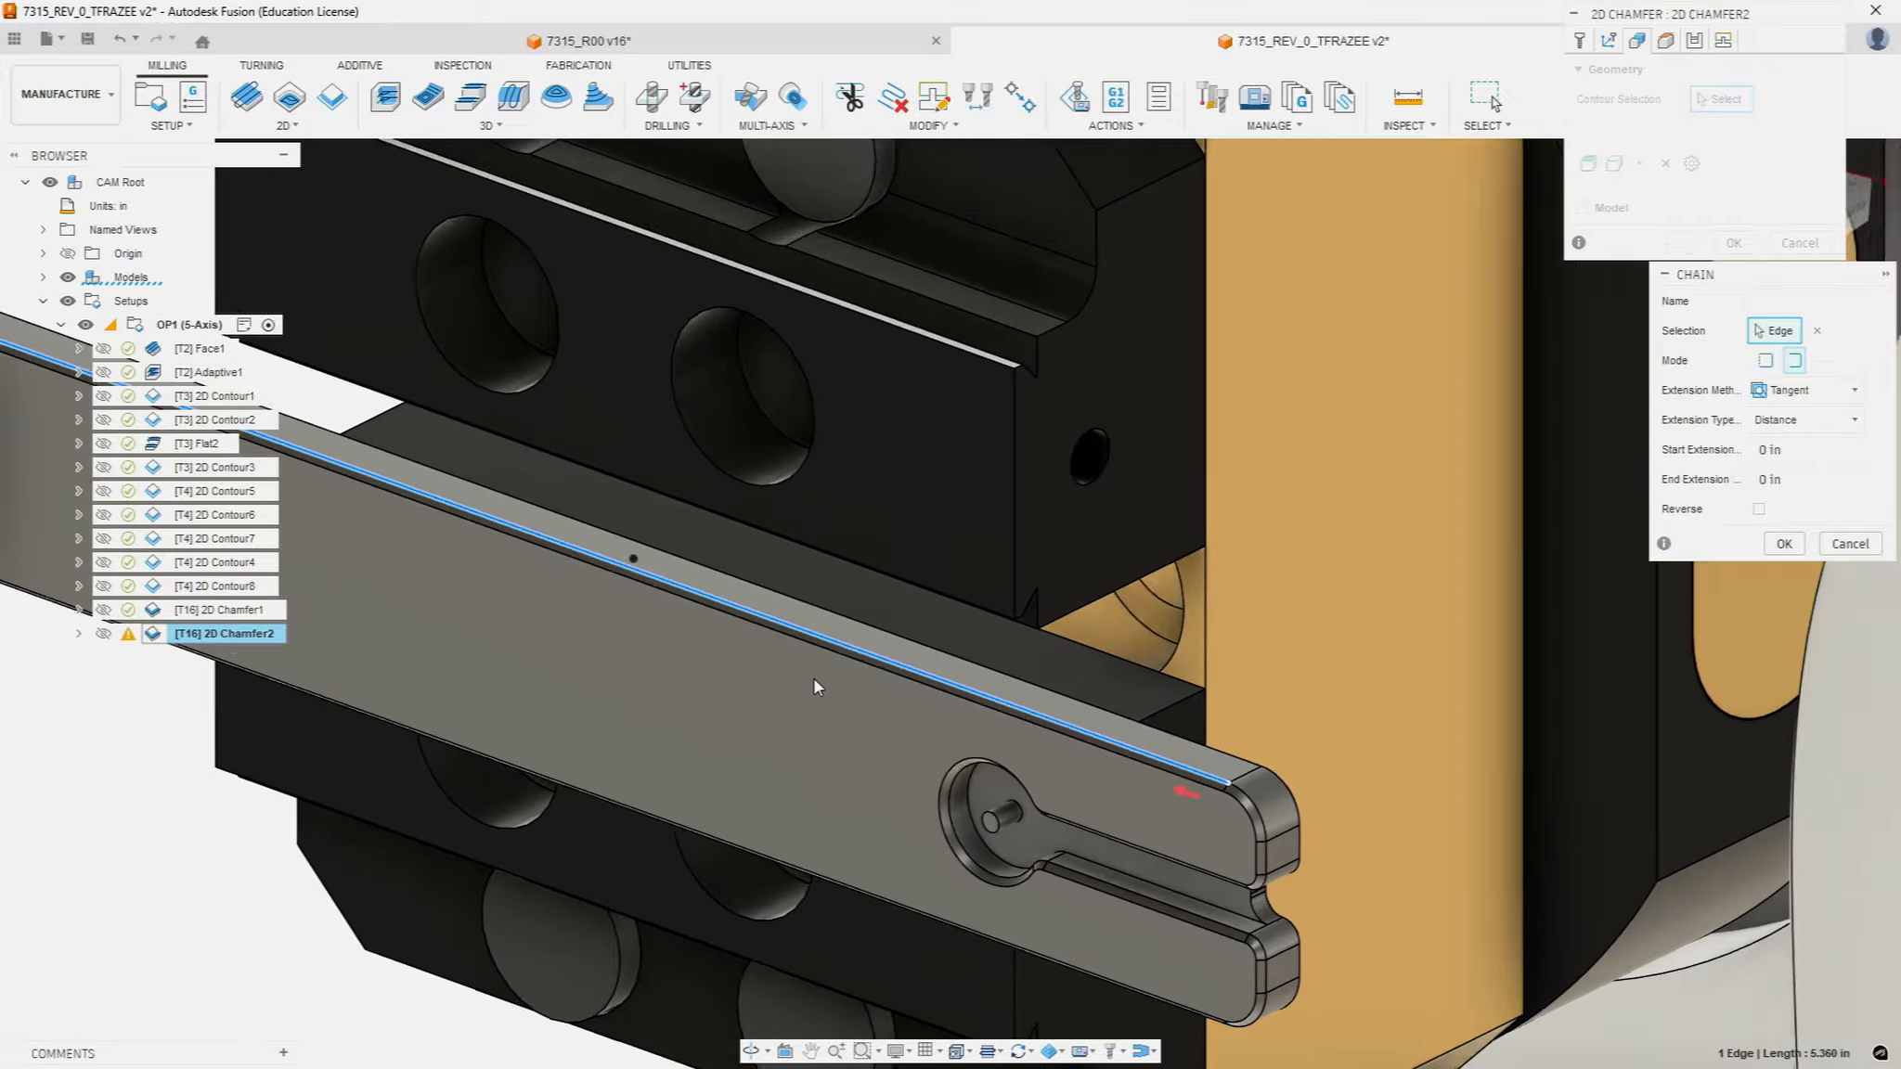
# Step: Continue the open chain around the arm's inside corner, along the hook wall and around the fillet to the hook tip's straight edge
pyautogui.scroll(-8, 508, 599)
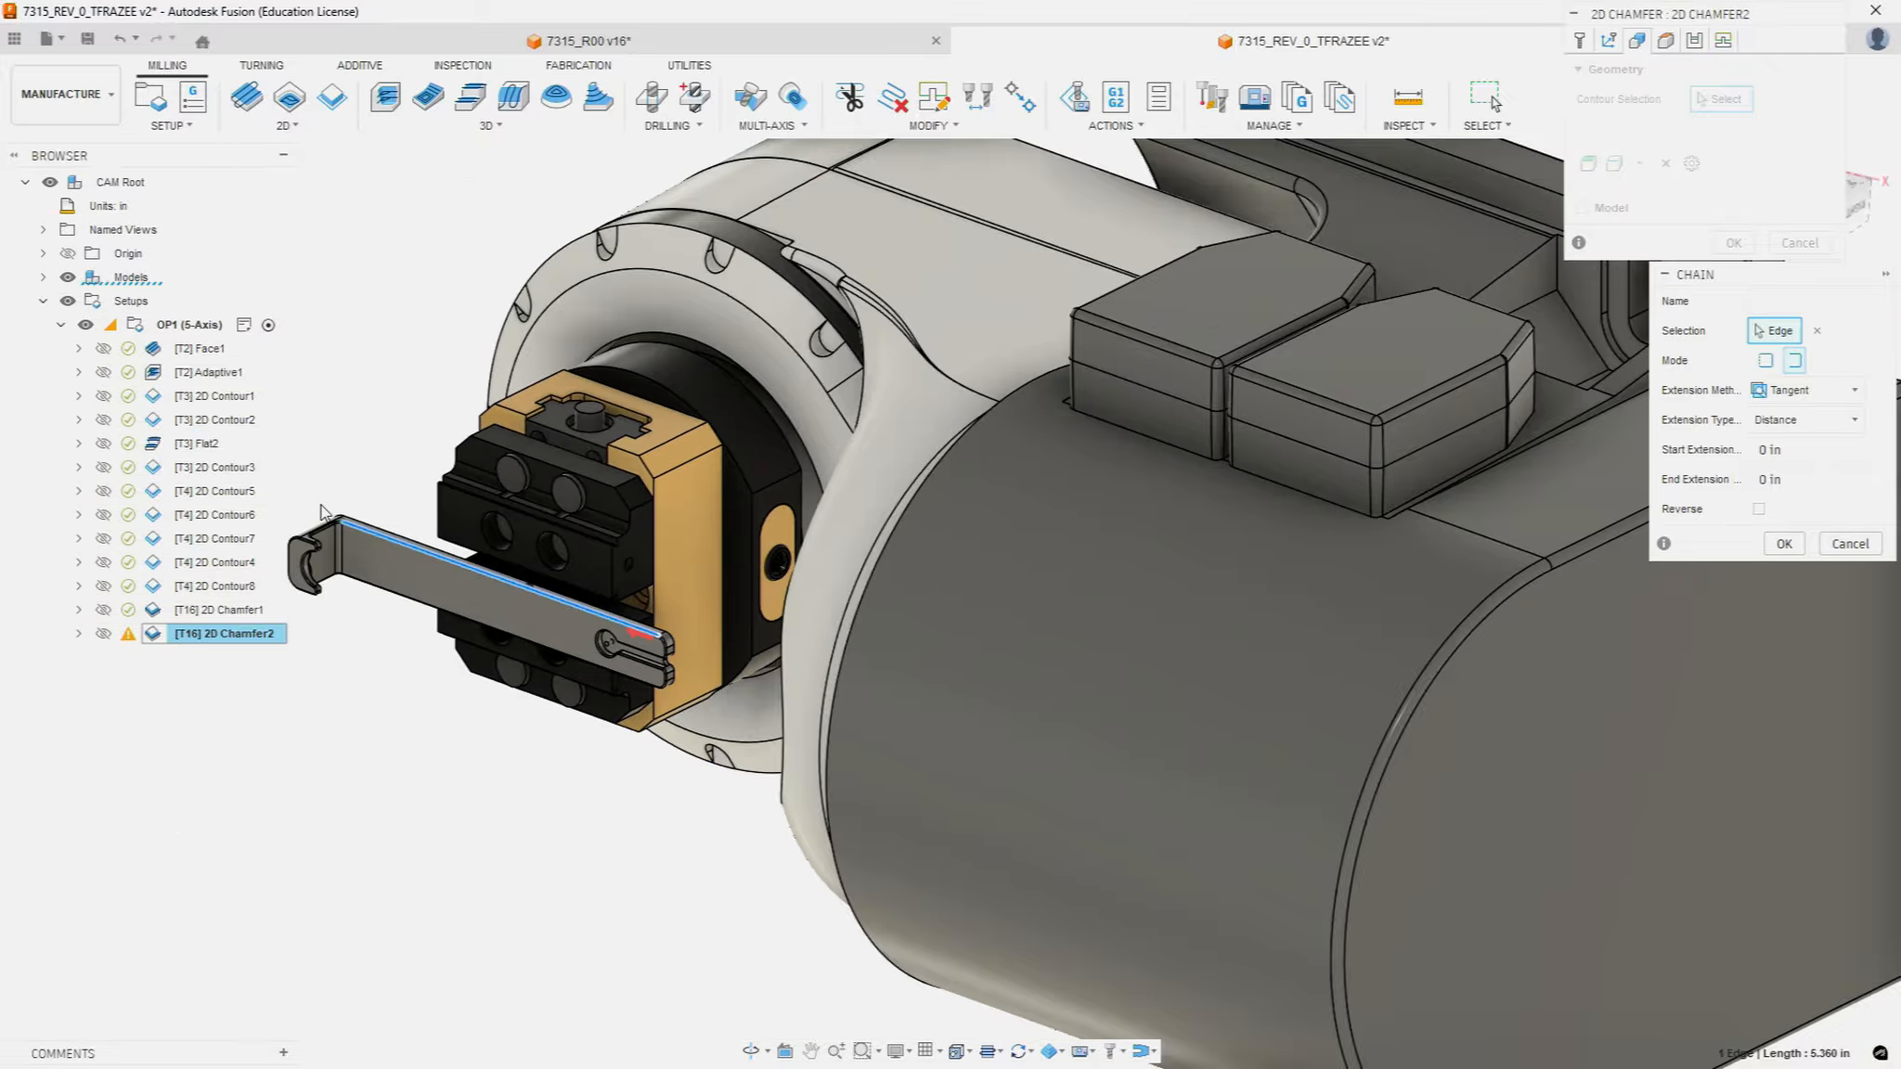
pyautogui.scroll(10, 322, 512)
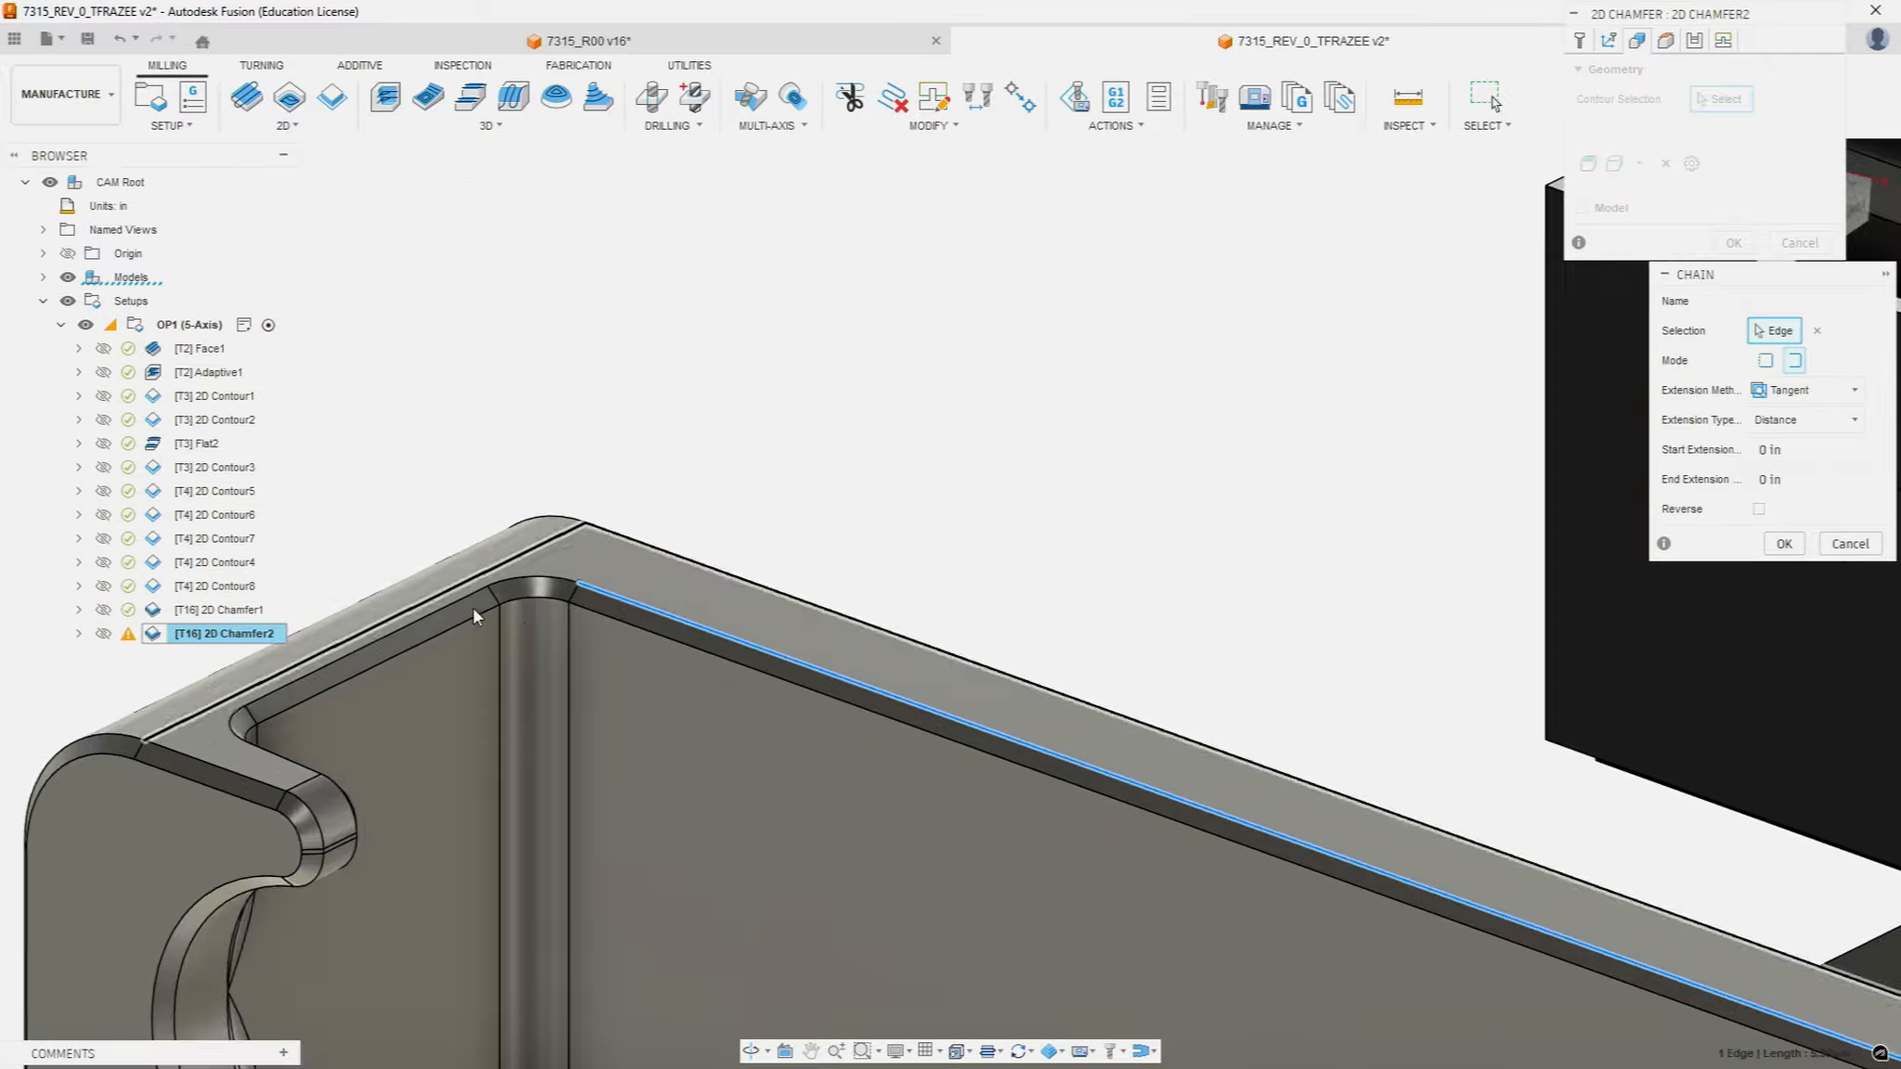
pyautogui.click(555, 575)
pyautogui.click(466, 600)
pyautogui.click(244, 713)
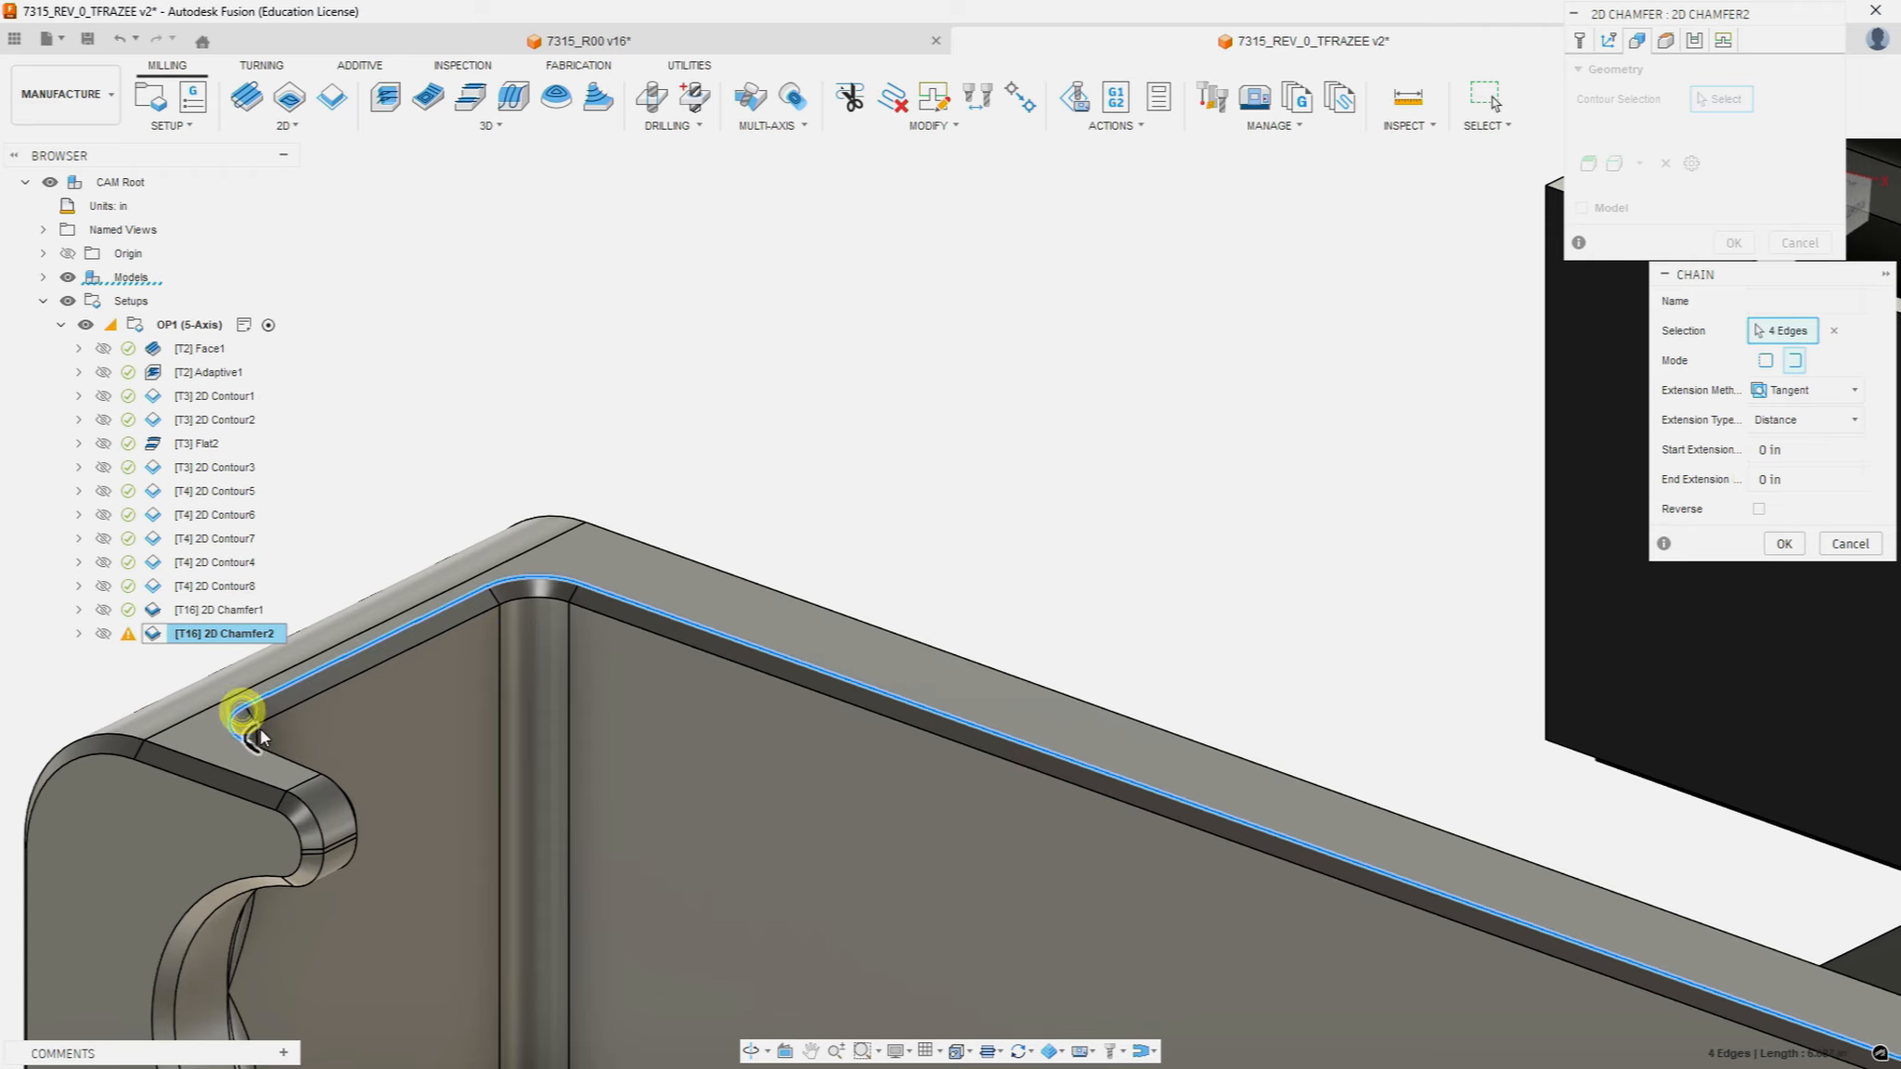
pyautogui.click(280, 759)
pyautogui.scroll(-10, 1242, 453)
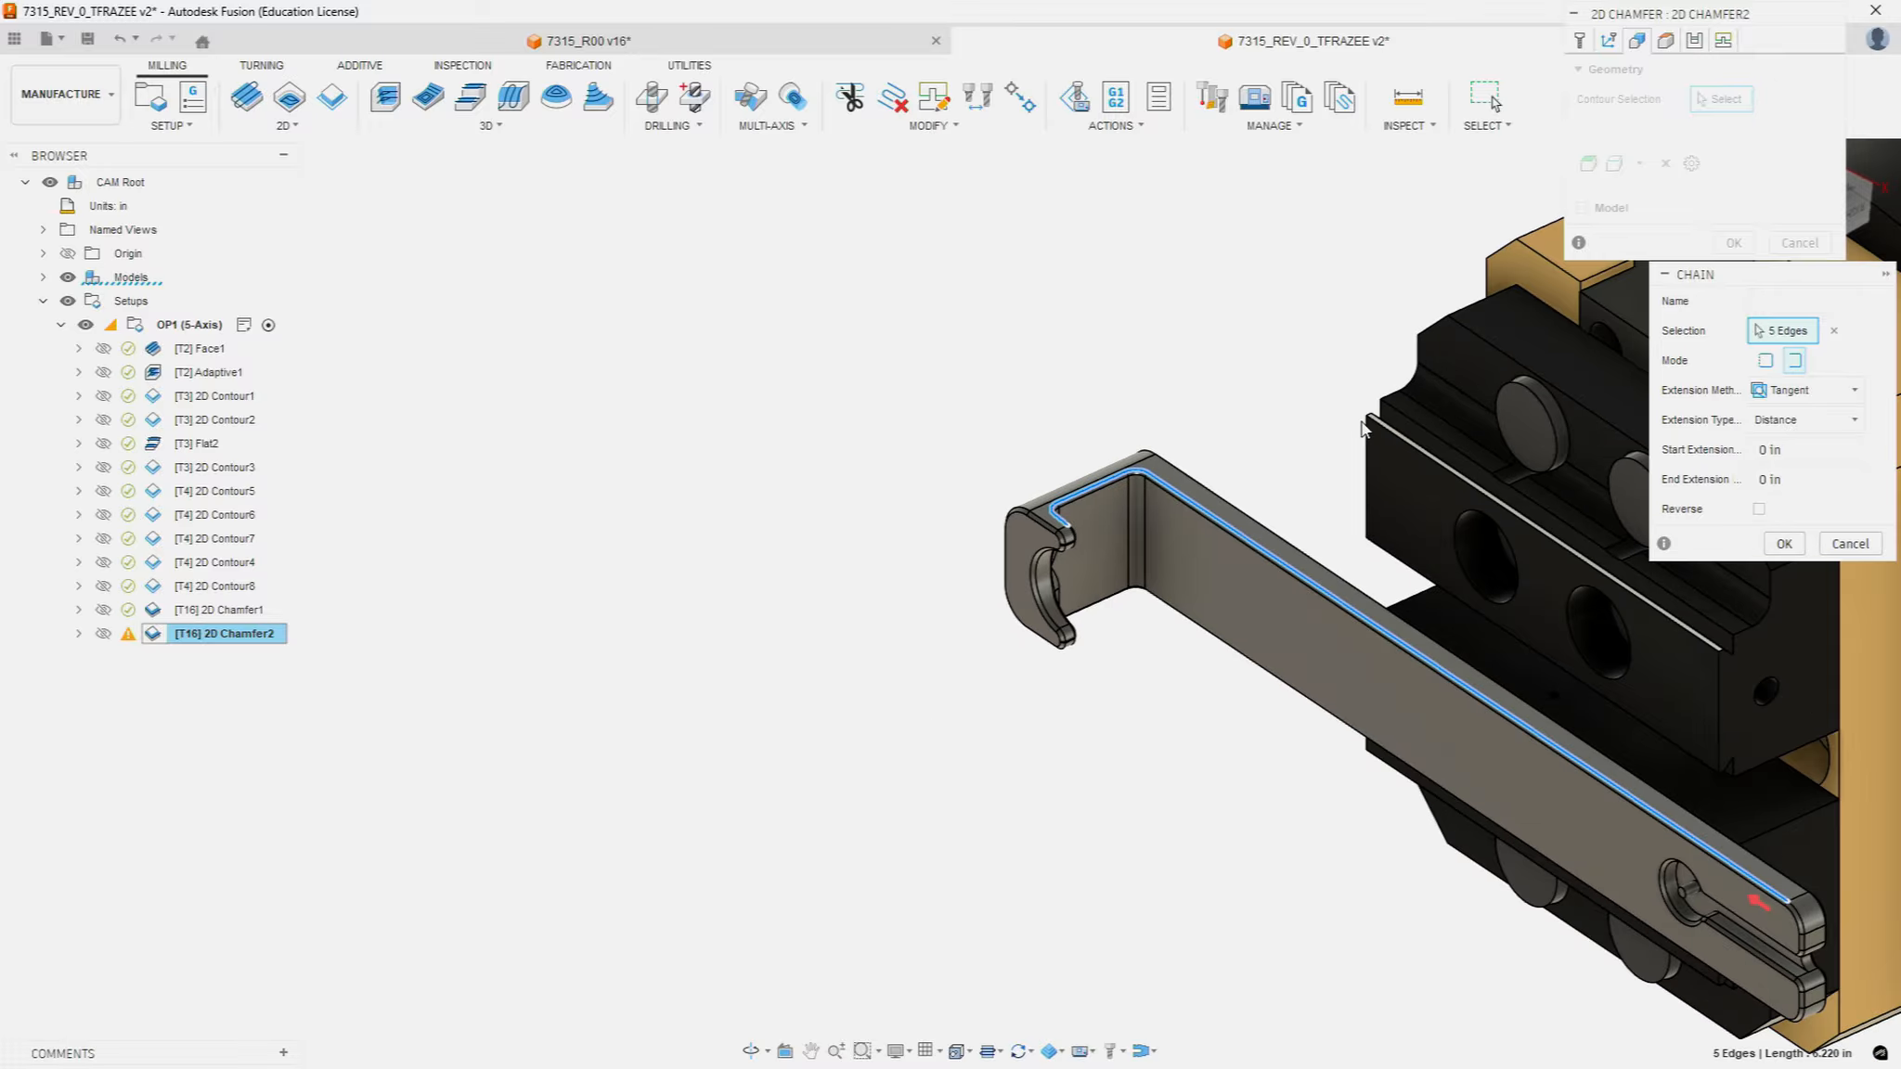
# Step: Extend the open chain tangentially by 0.25 in at both ends and accept it
pyautogui.scroll(3, 1442, 570)
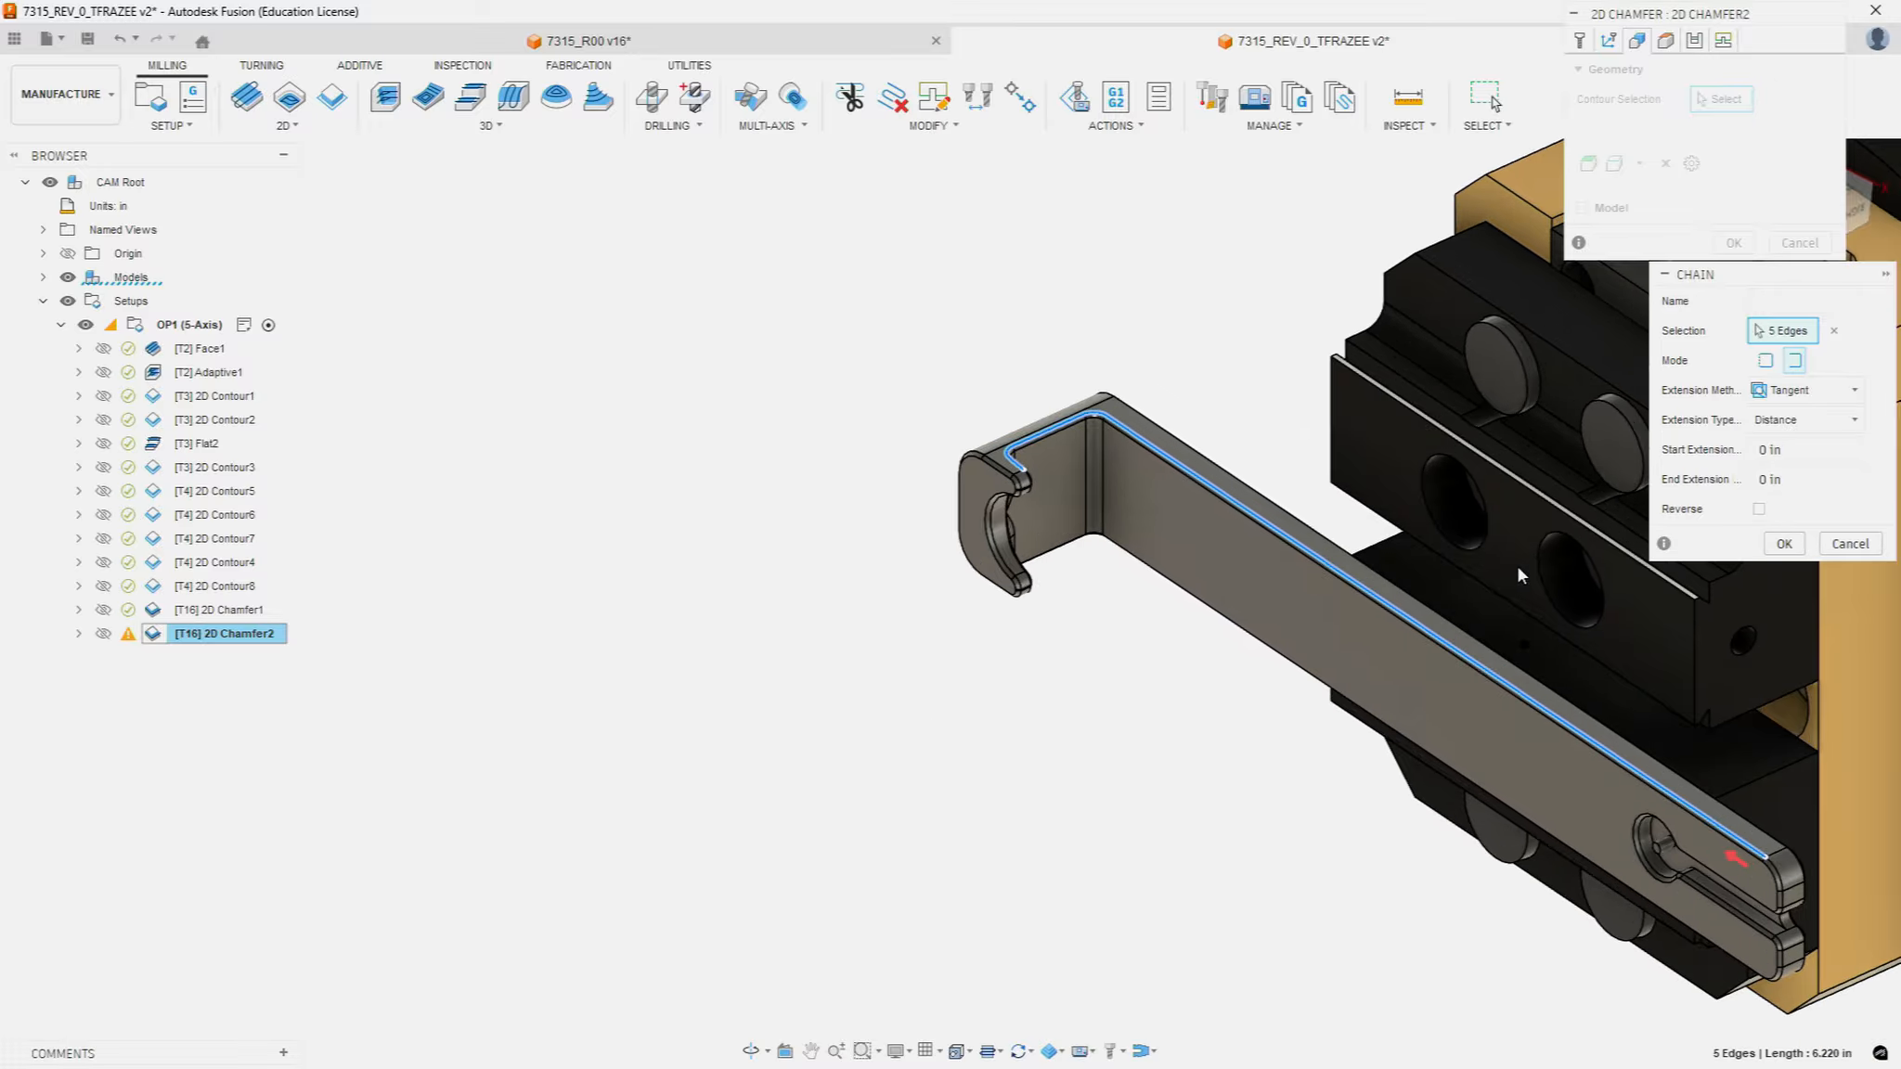
pyautogui.moveTo(1809, 453); pyautogui.dragTo(1604, 468)
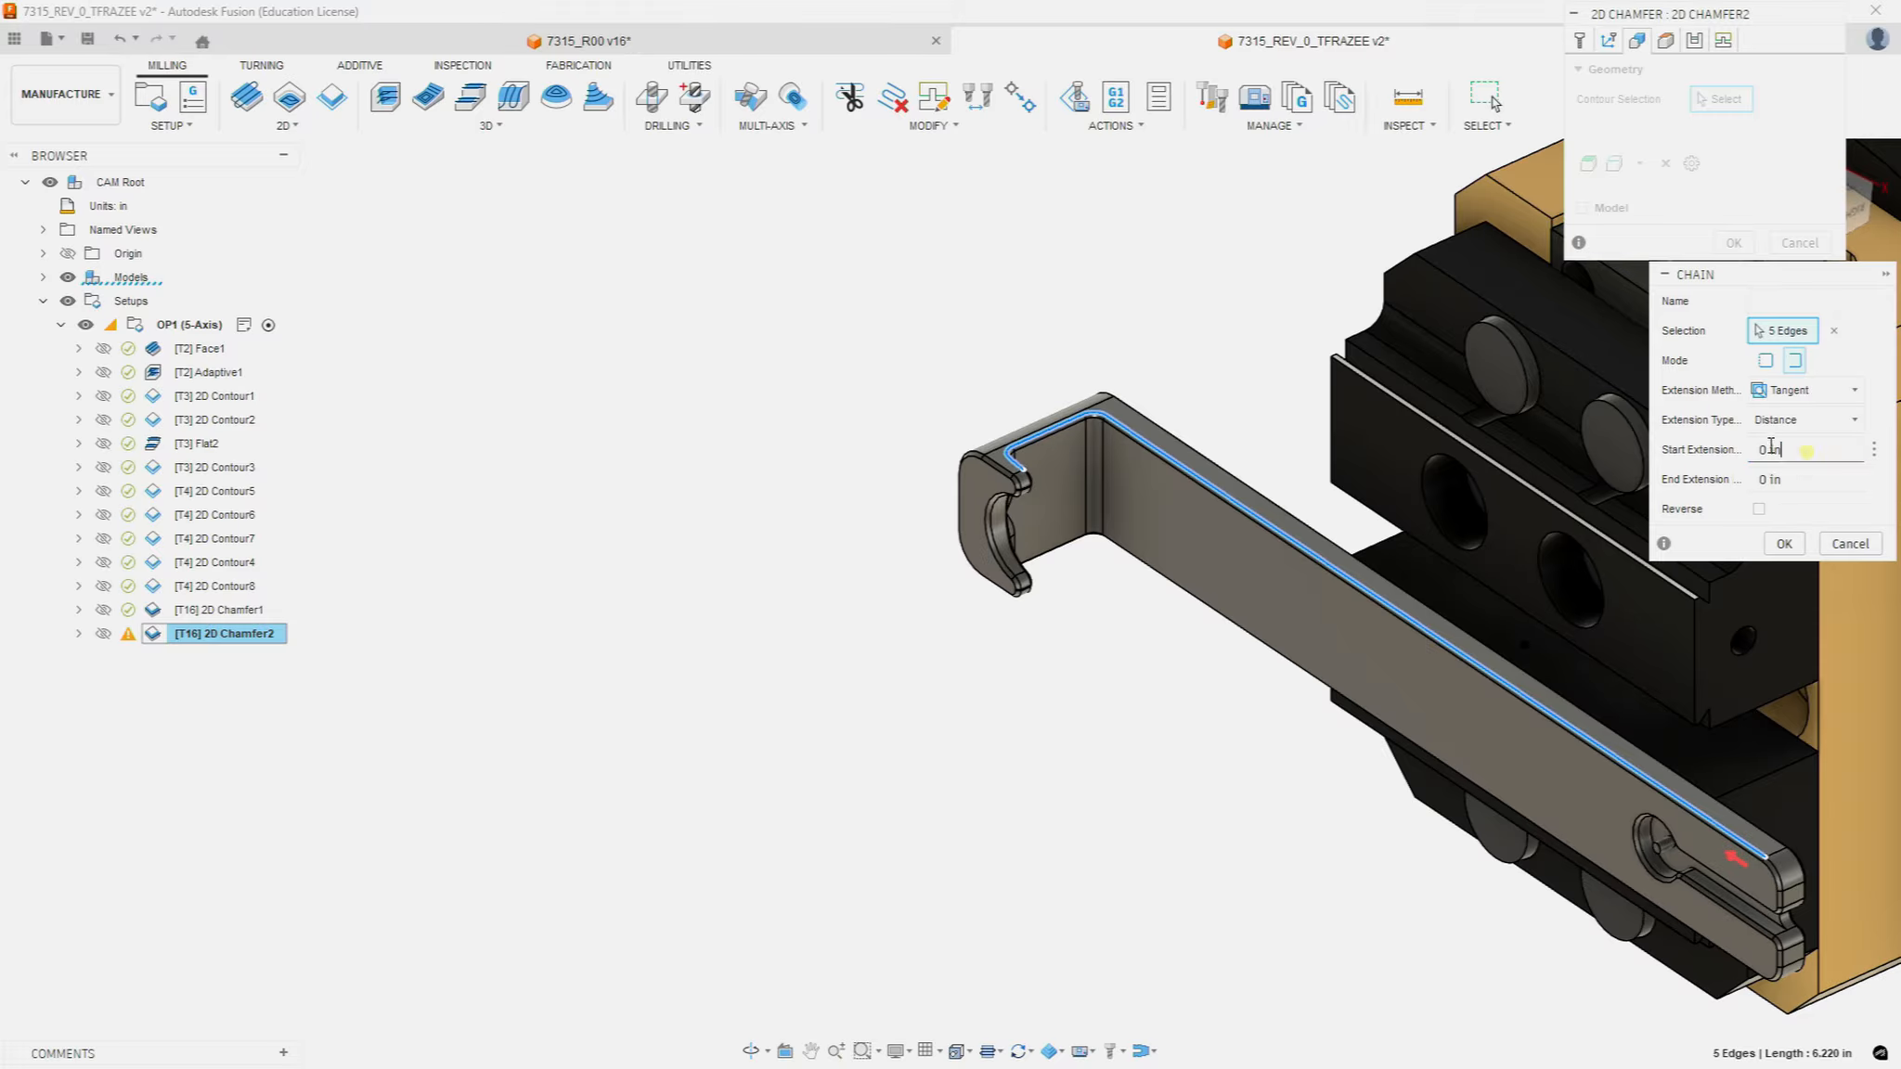
pyautogui.write('.')
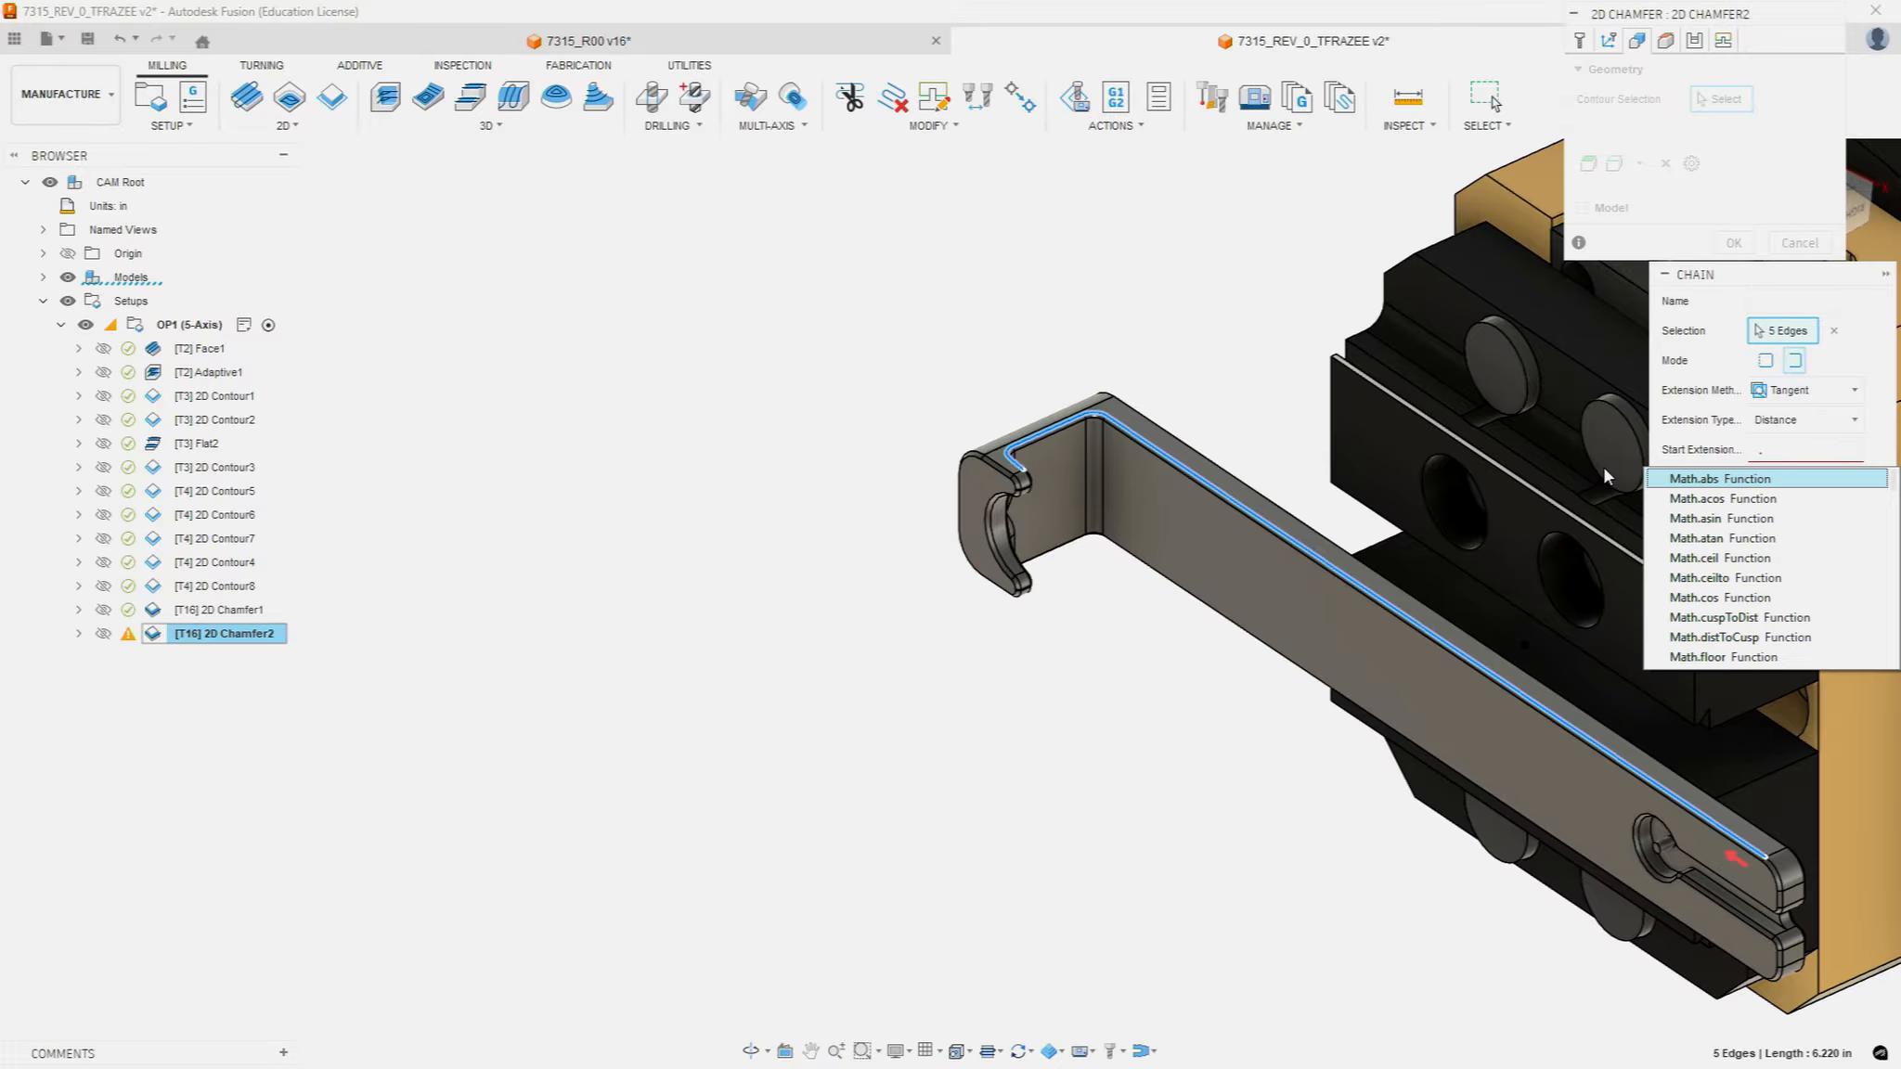
pyautogui.write('25')
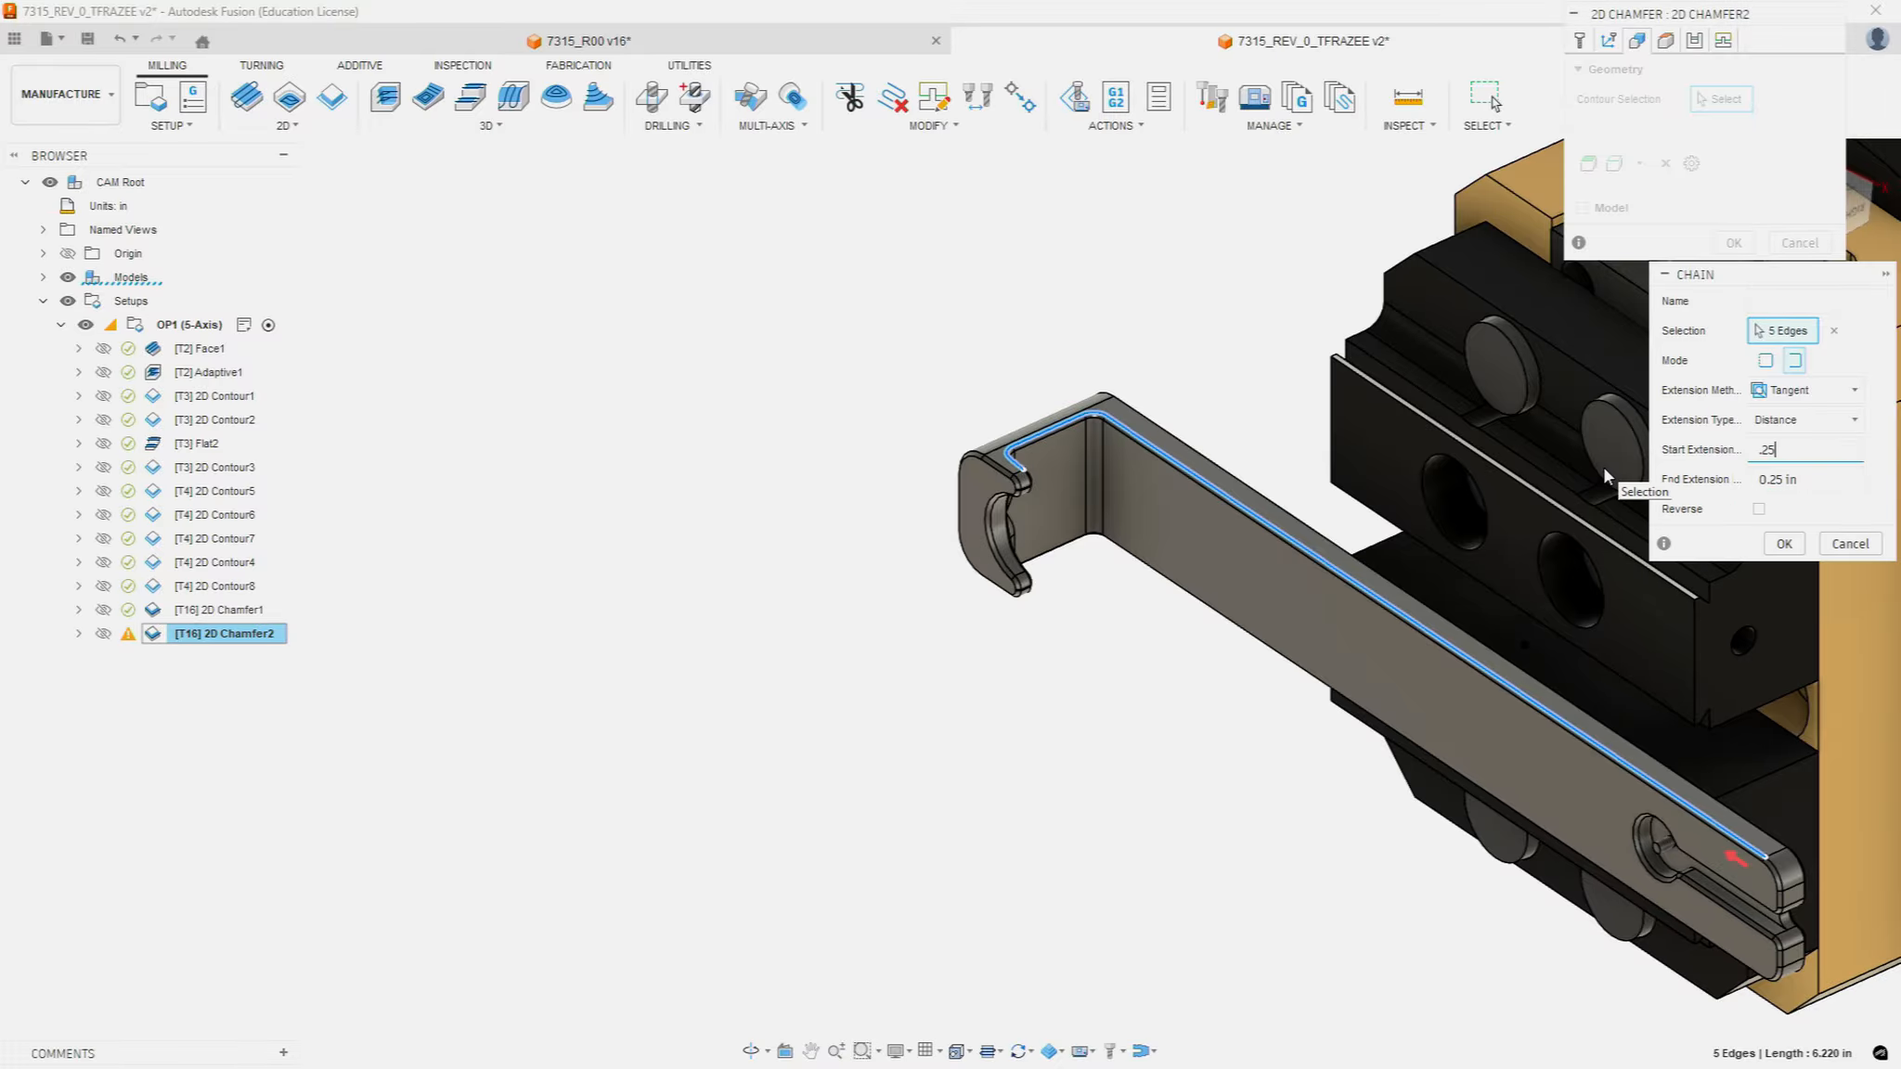
pyautogui.scroll(3, 1354, 380)
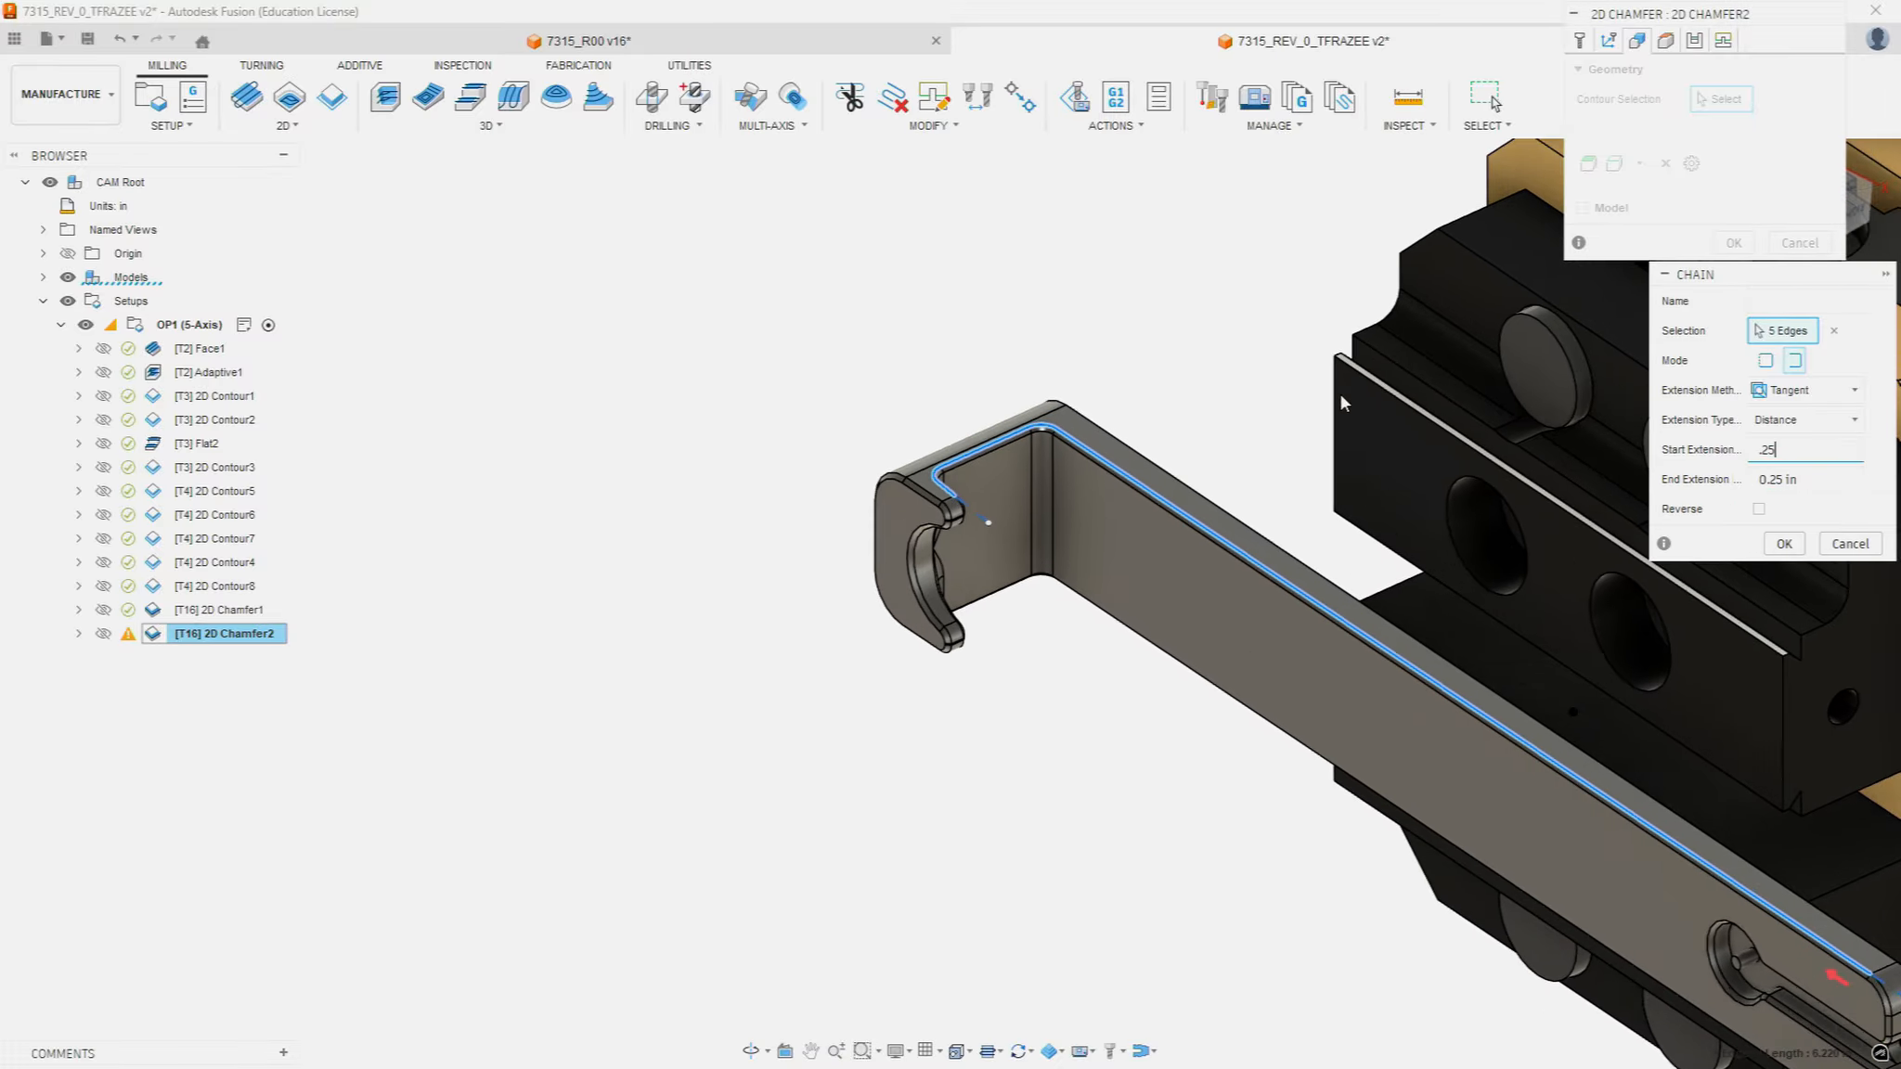
pyautogui.scroll(-3, 960, 489)
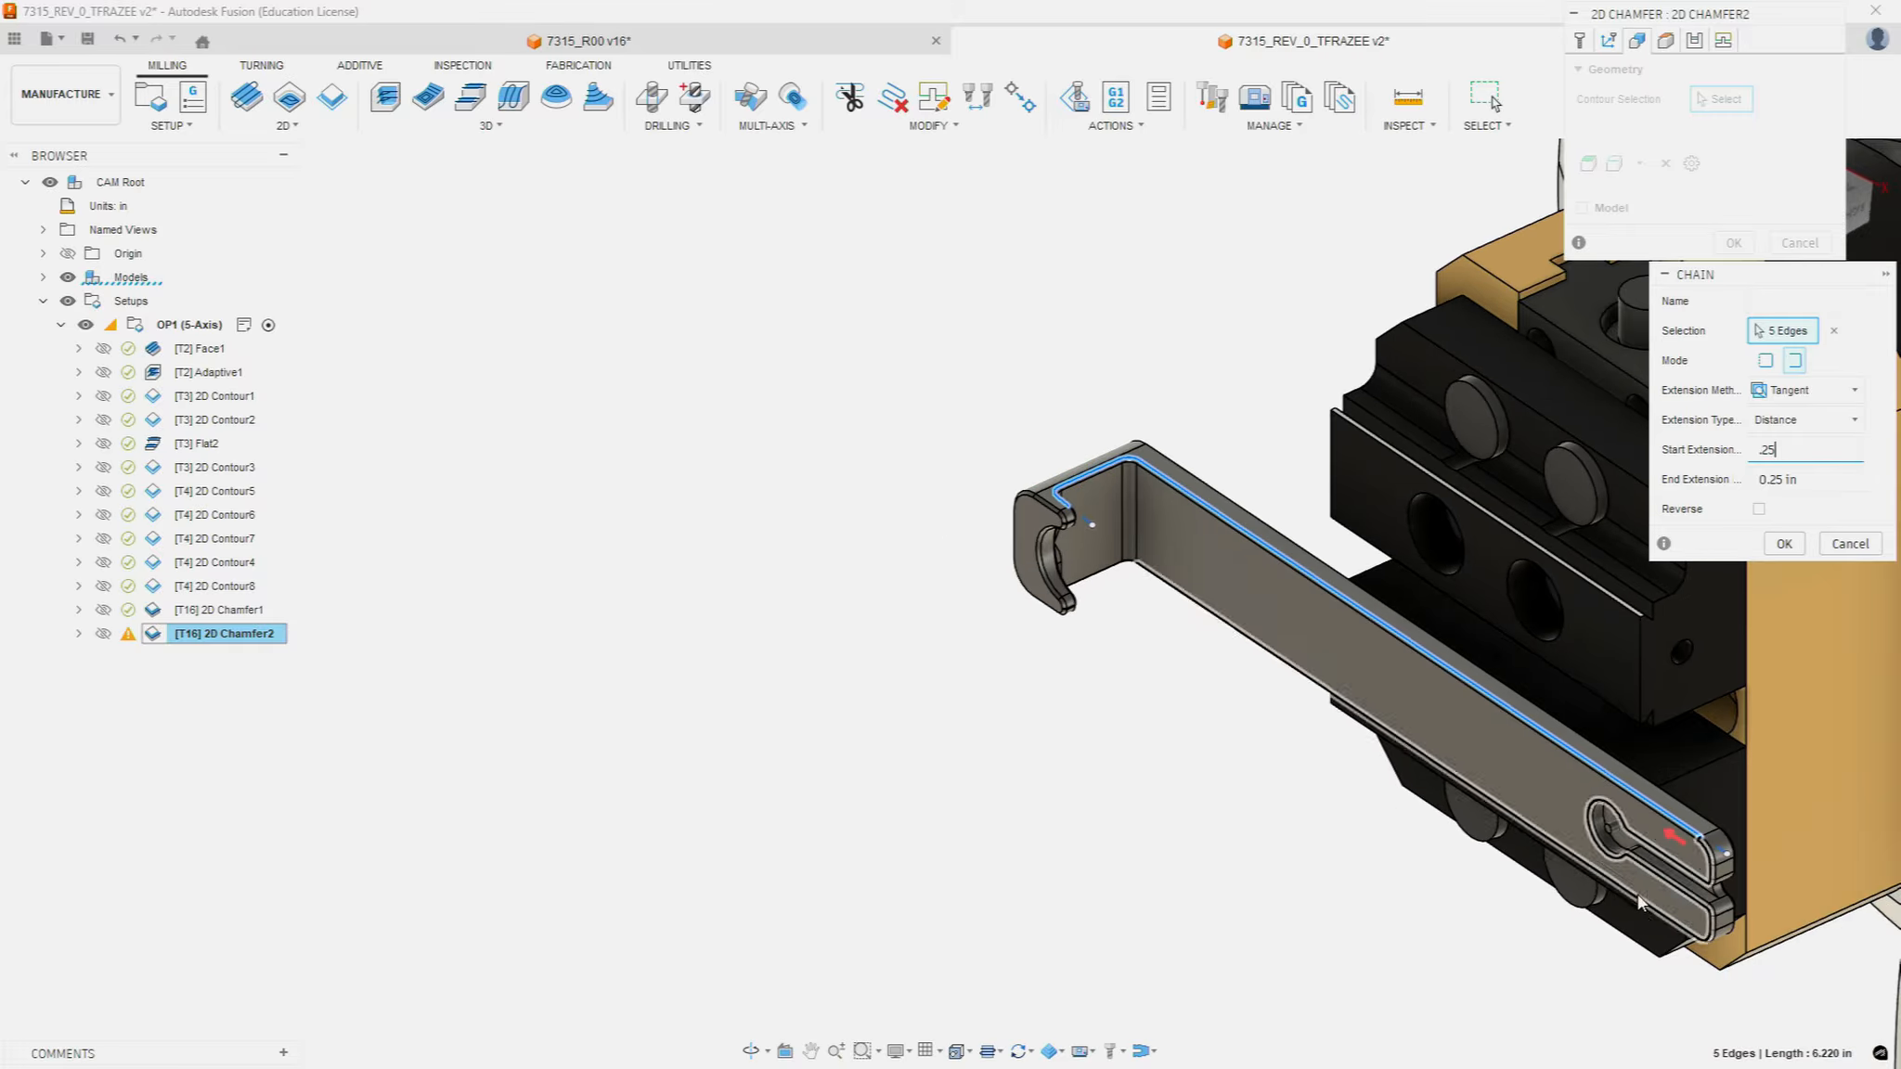
pyautogui.scroll(3, 1704, 858)
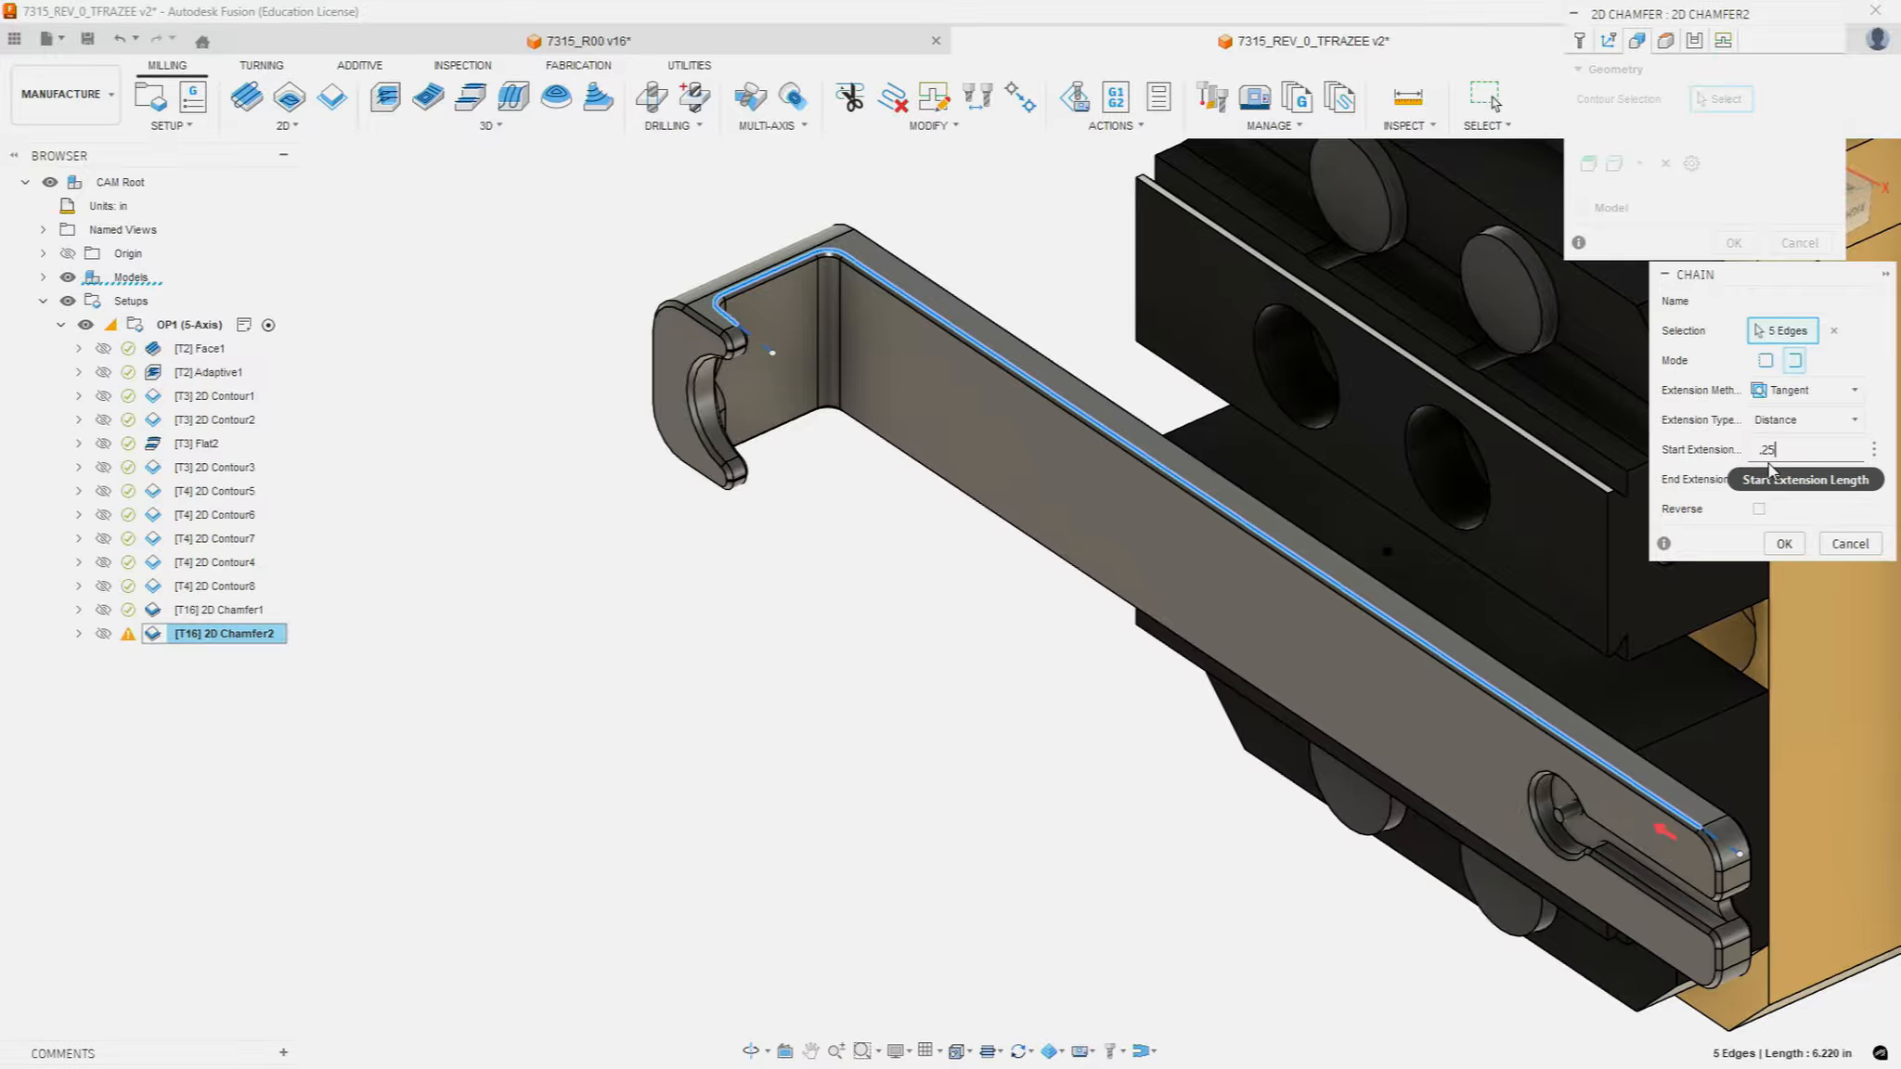
pyautogui.click(1799, 543)
# Step: Set the lead-in sweep angle to 0 deg, disable Perpendicular, set the linear lead-in distance to 0.1875 in, and generate 2D Chamfer2
pyautogui.click(1666, 39)
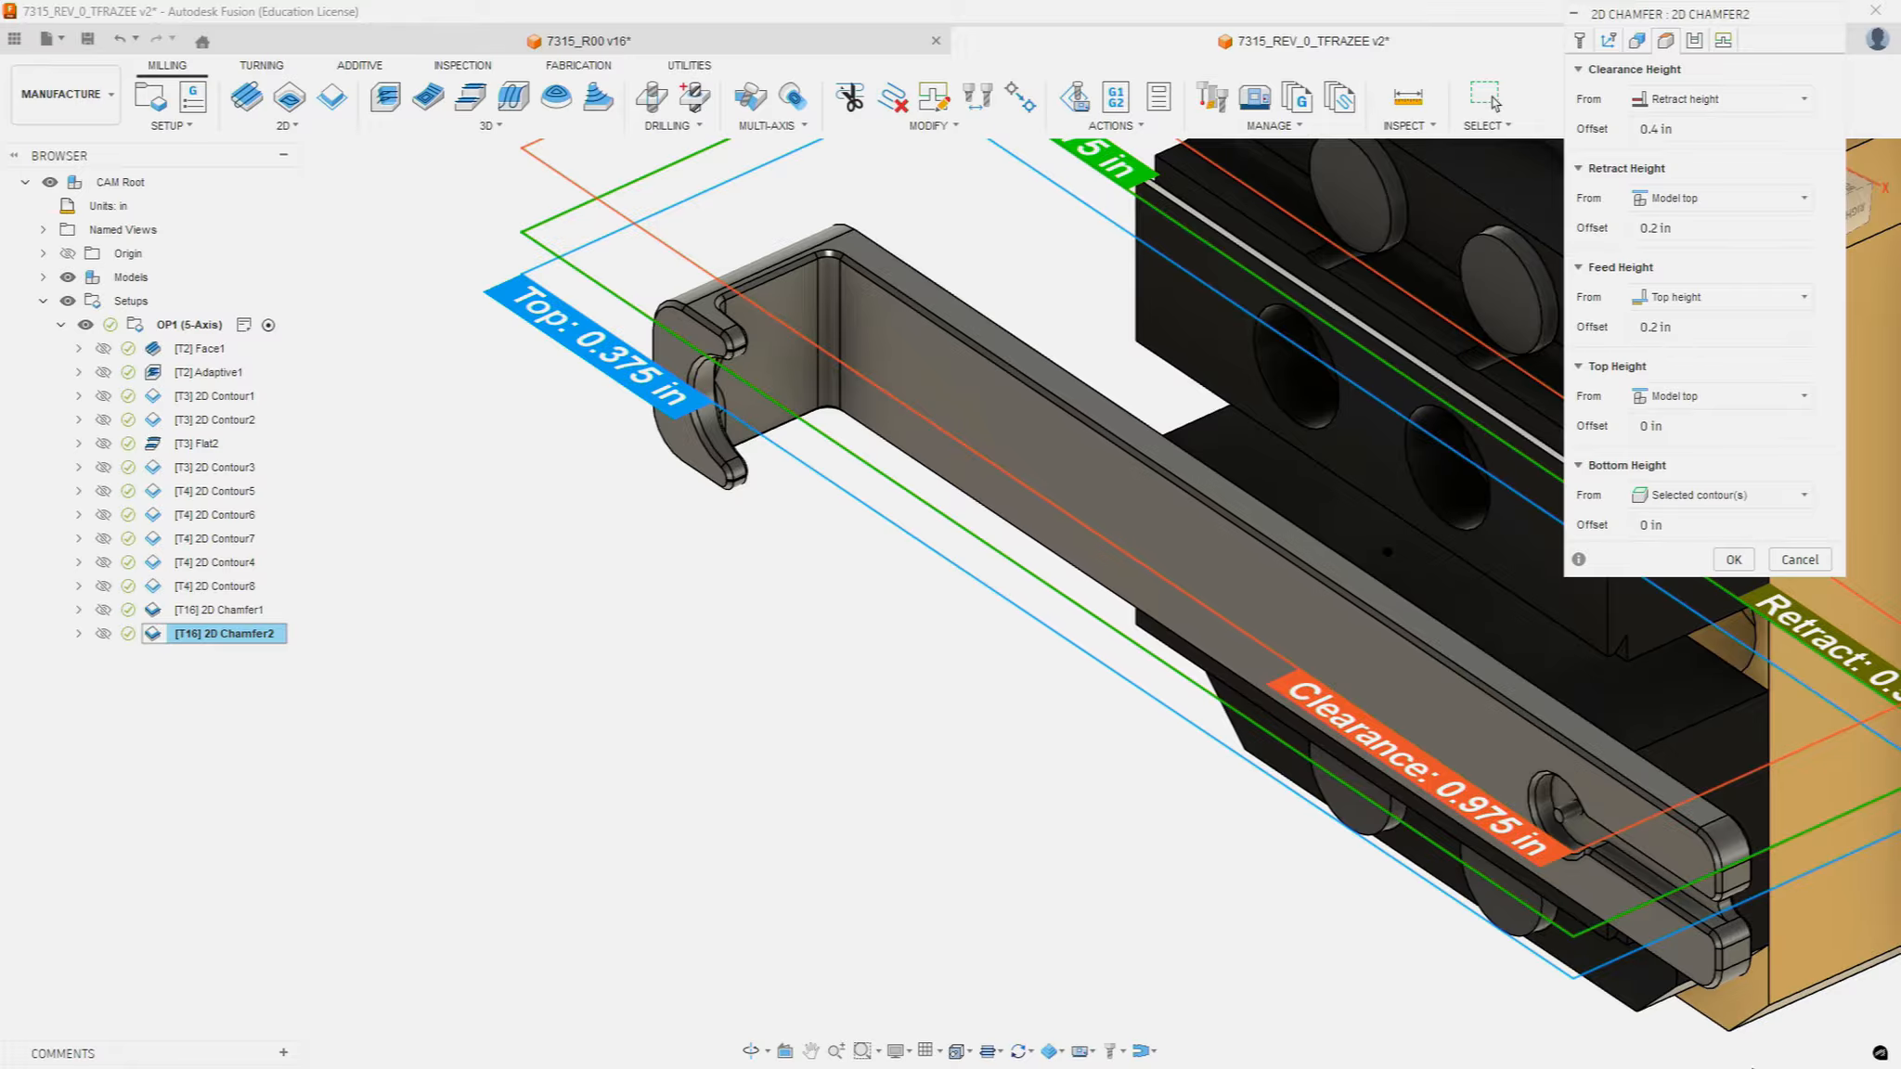
pyautogui.click(1692, 42)
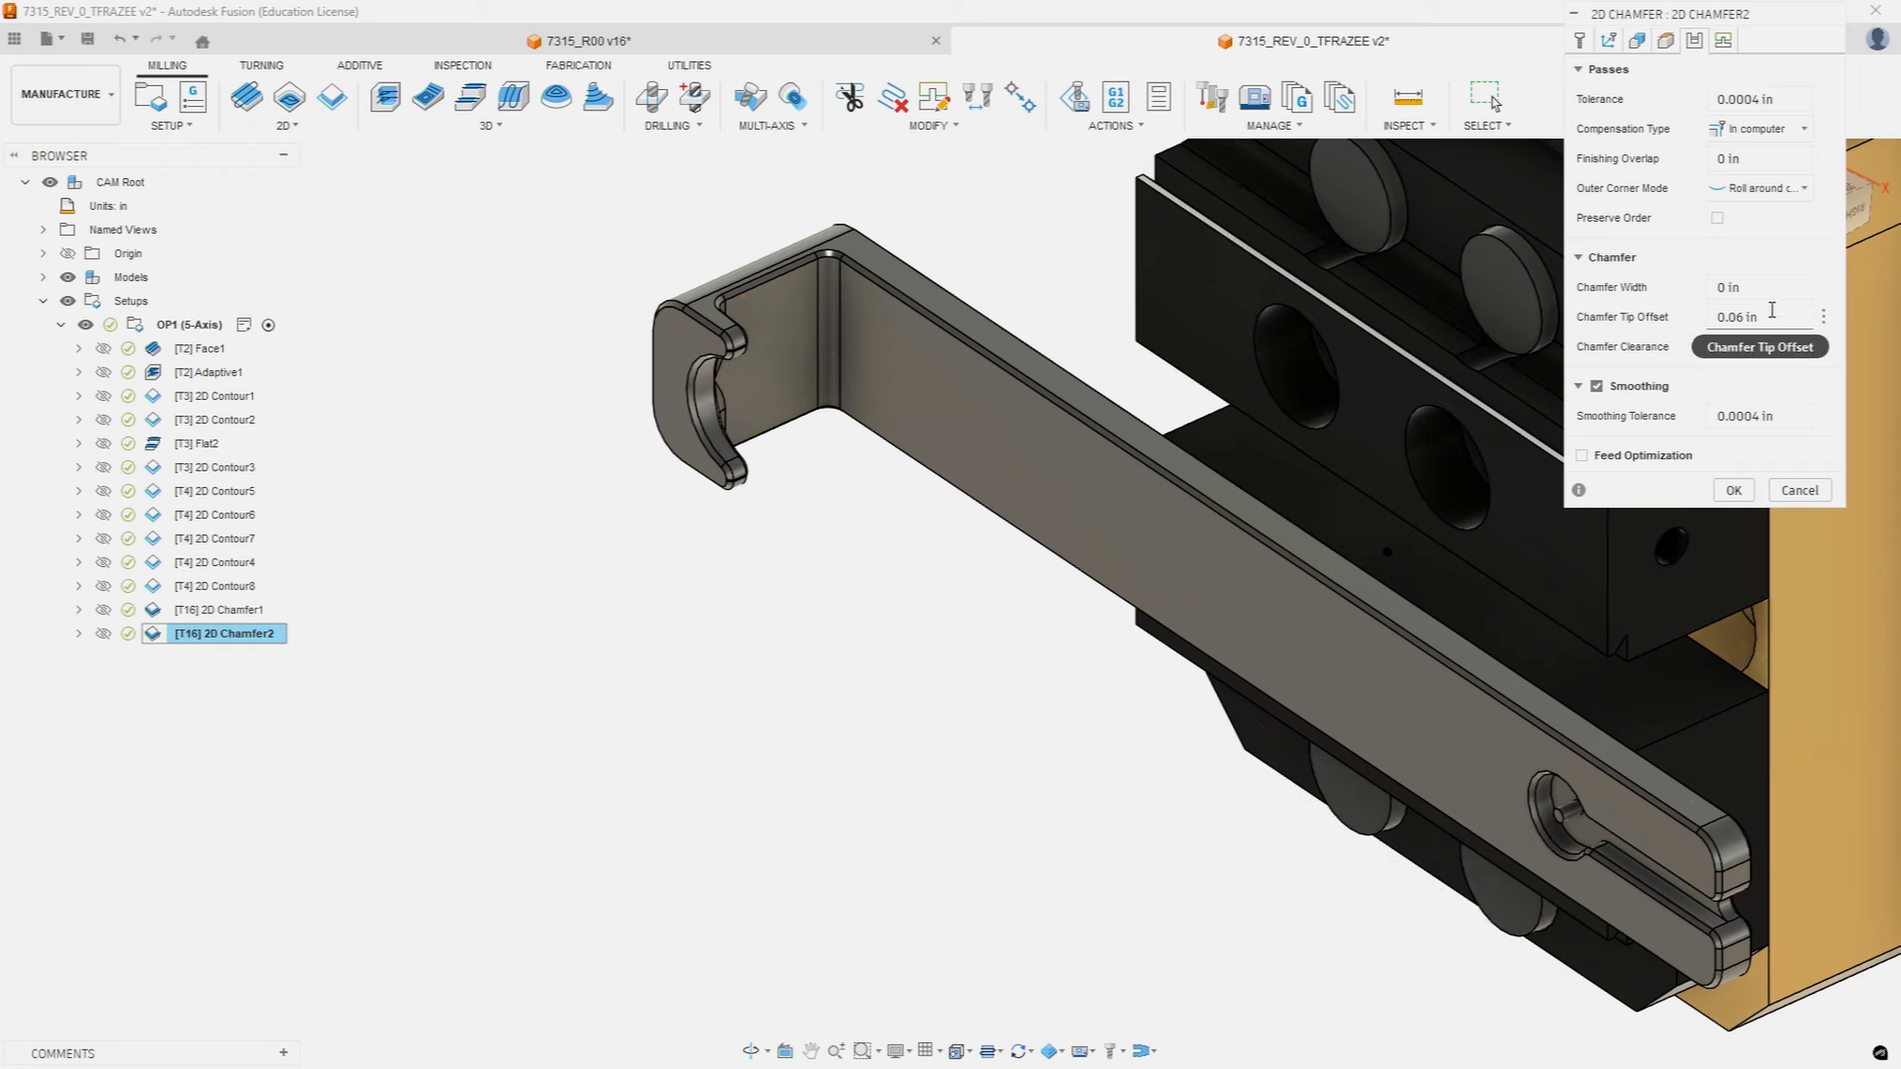
pyautogui.moveTo(1778, 346)
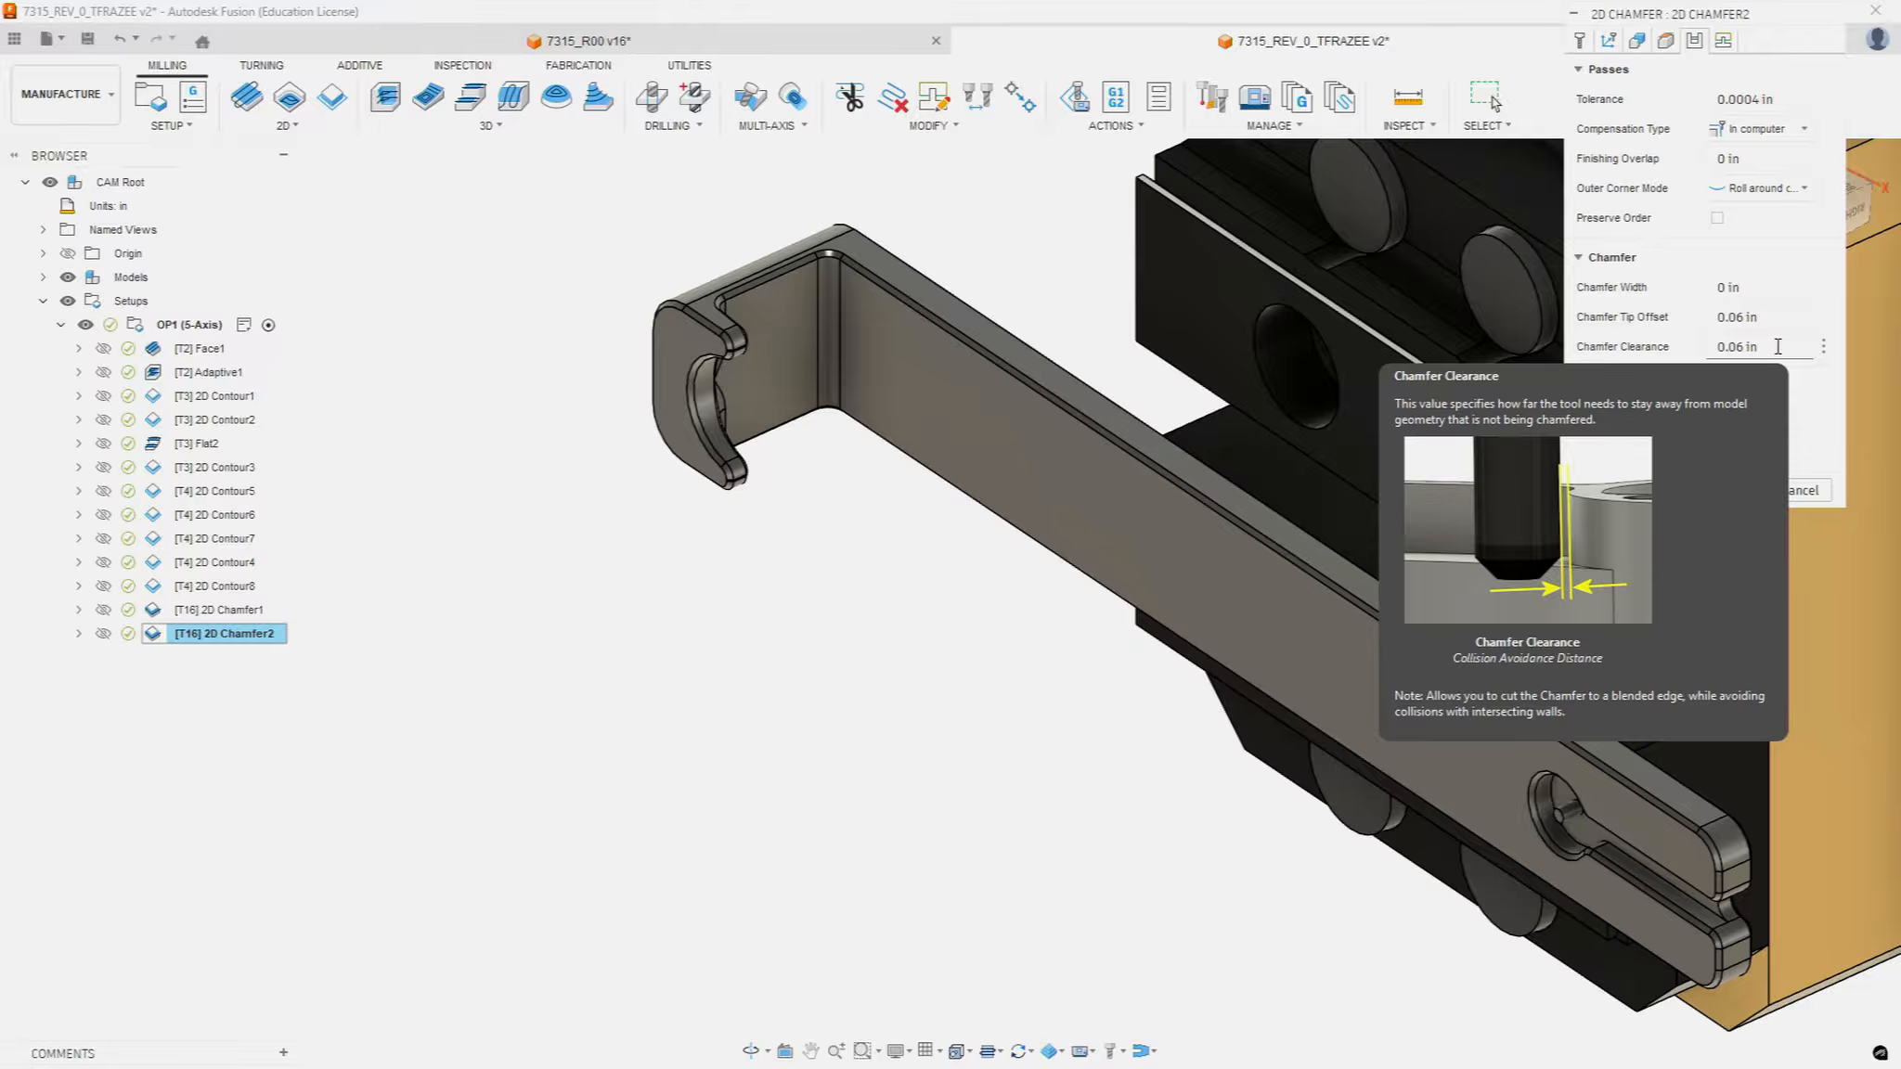
pyautogui.click(1727, 42)
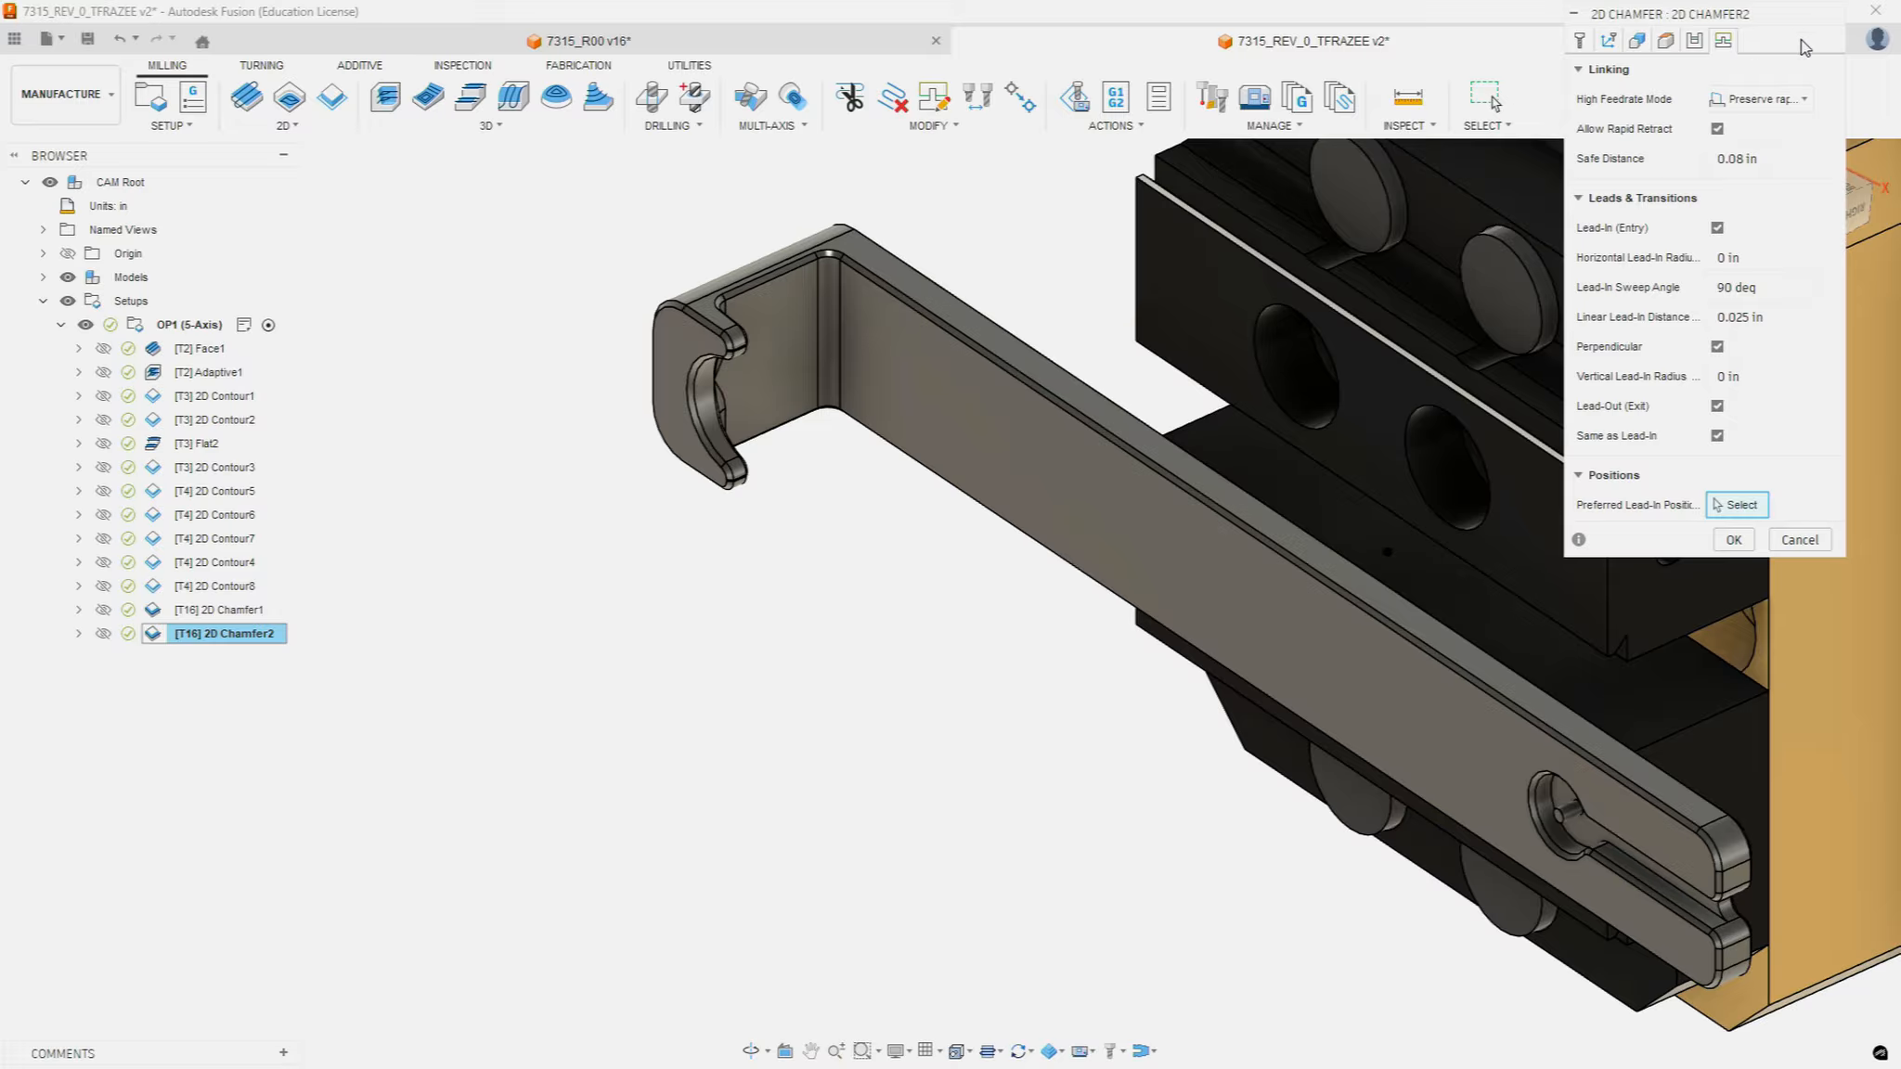
pyautogui.click(1759, 287)
pyautogui.write('0')
pyautogui.click(1718, 346)
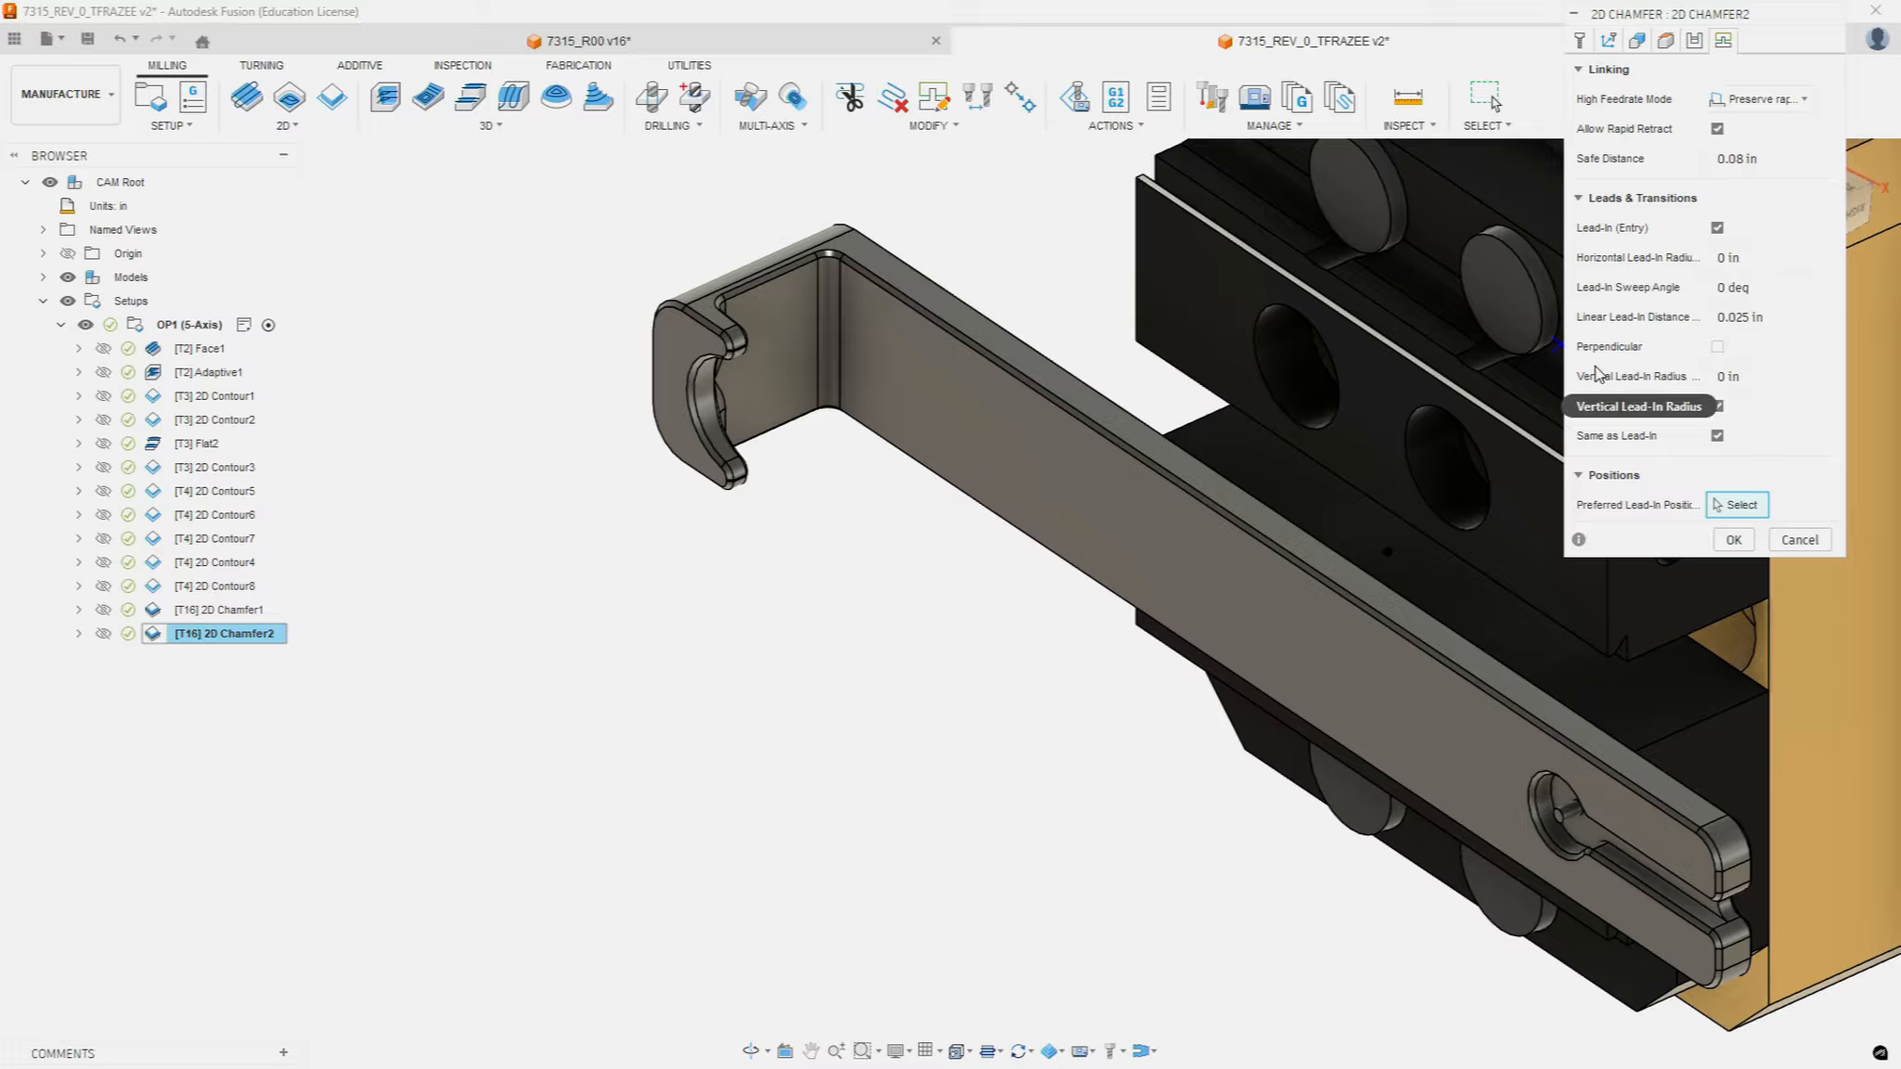
pyautogui.click(1764, 319)
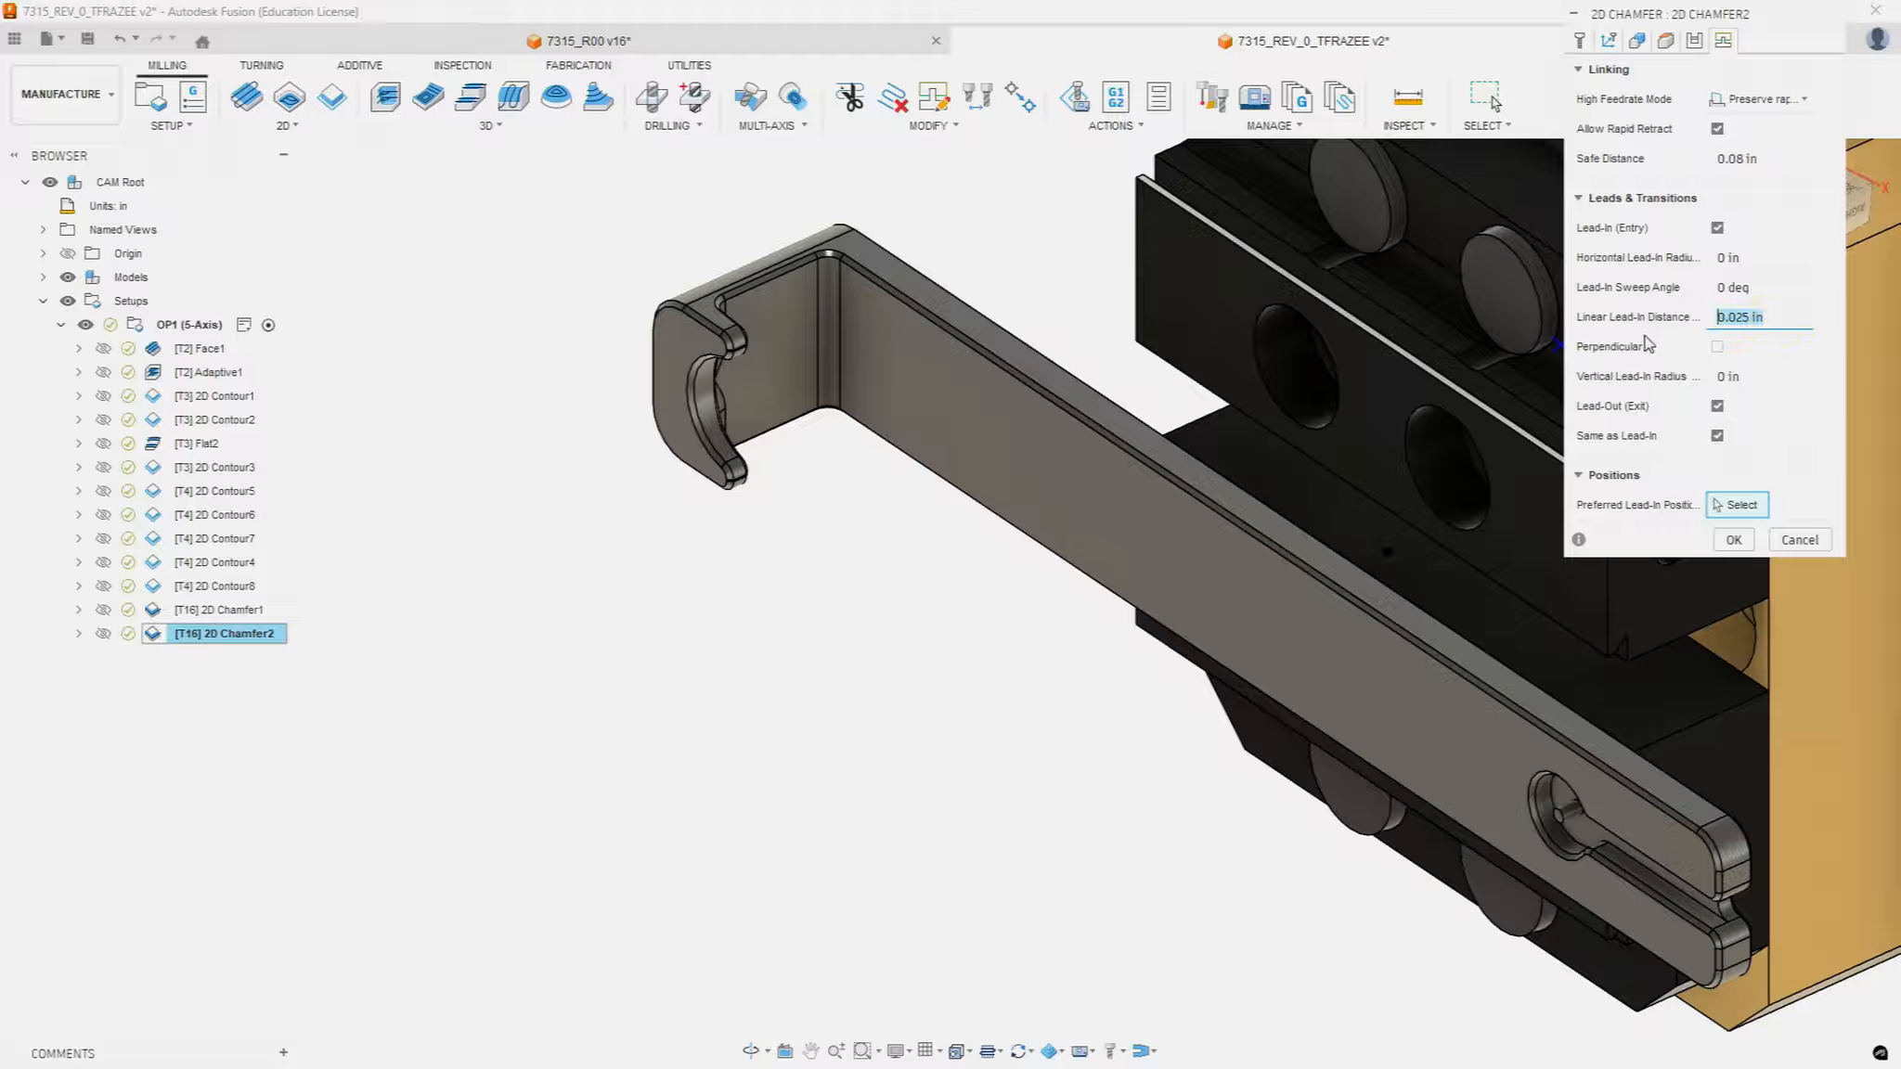
pyautogui.write('.1875')
pyautogui.click(1736, 540)
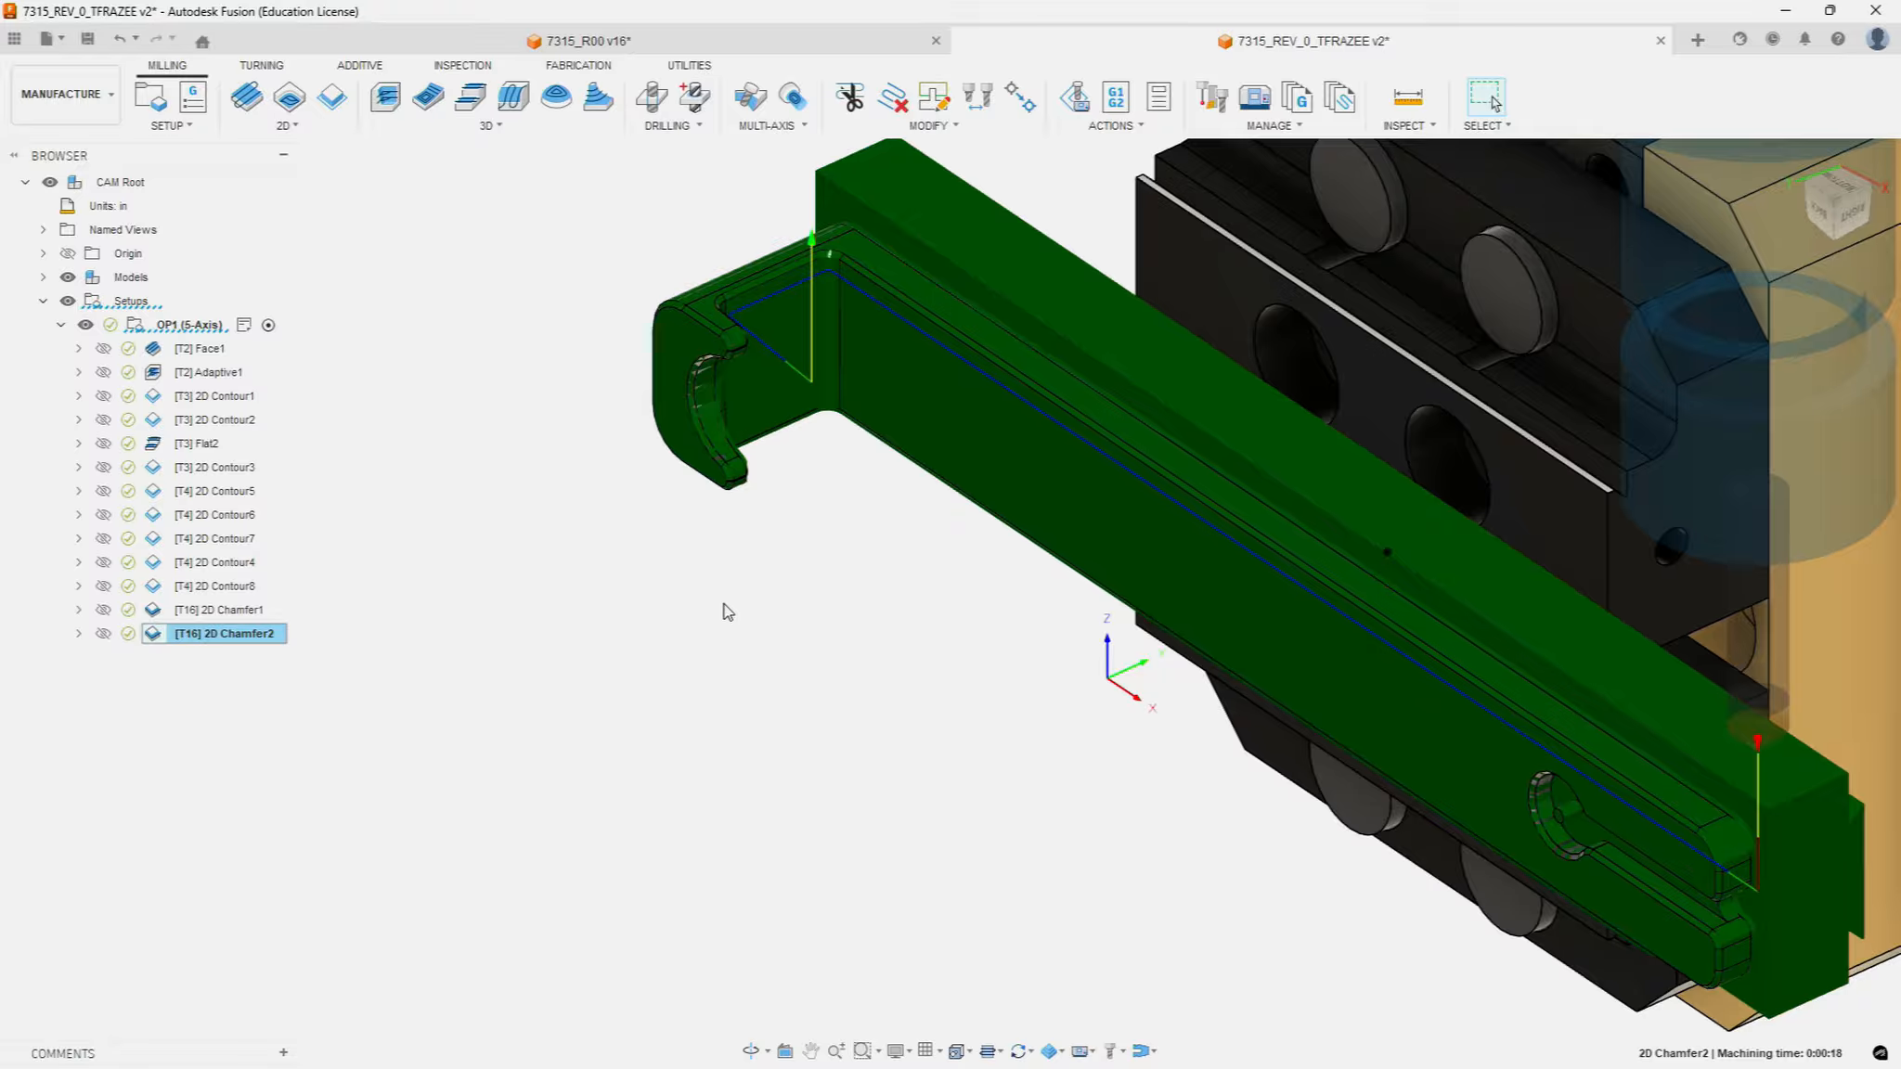
# Step: Examine the 2D Chamfer2 toolpath's clearance and leads at the hook and the forked end
pyautogui.keyDown('shift'); pyautogui.moveTo(704, 611); pyautogui.dragTo(824, 368, button='middle'); pyautogui.keyUp('shift')
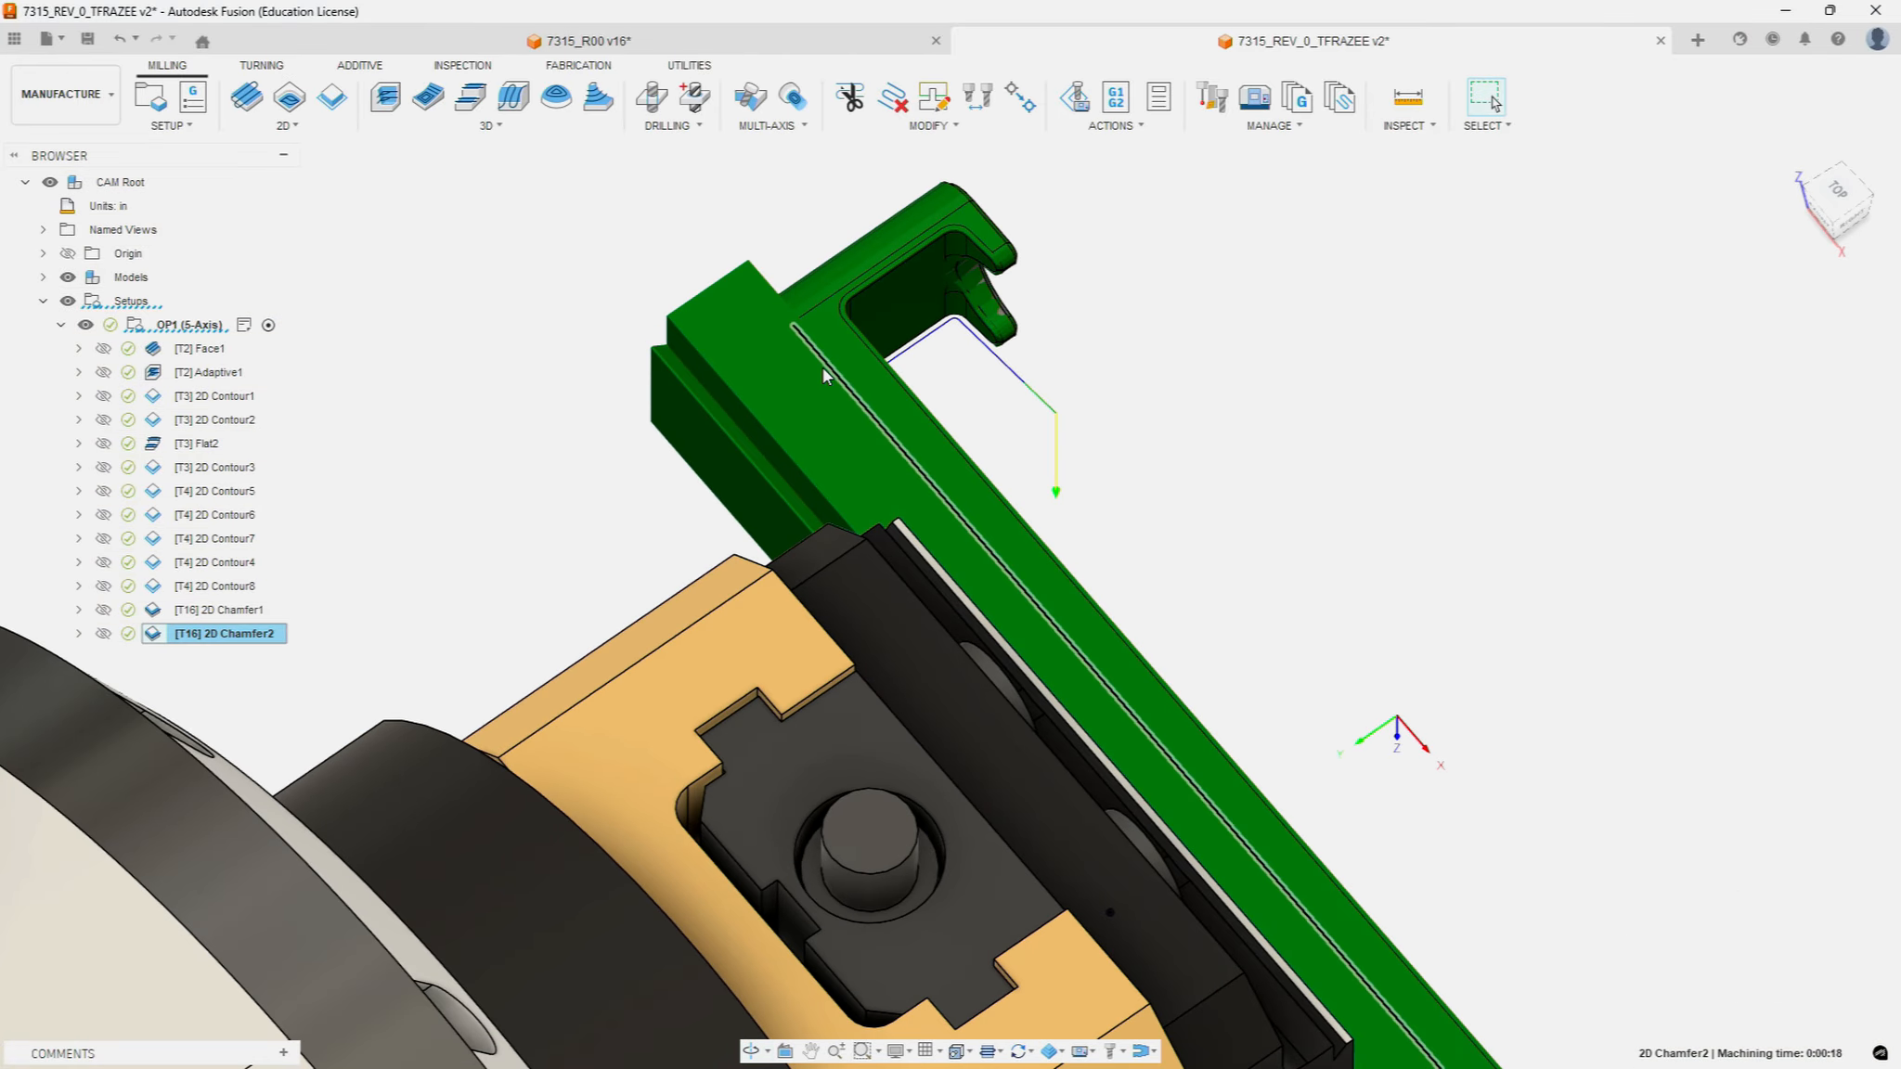
pyautogui.scroll(-4, 1044, 441)
pyautogui.scroll(2, 1663, 702)
pyautogui.moveTo(1646, 759)
pyautogui.keyDown('shift'); pyautogui.mouseDown(button='middle')
pyautogui.moveTo(1677, 692)
pyautogui.moveTo(1674, 739)
pyautogui.mouseUp(button='middle'); pyautogui.keyUp('shift')
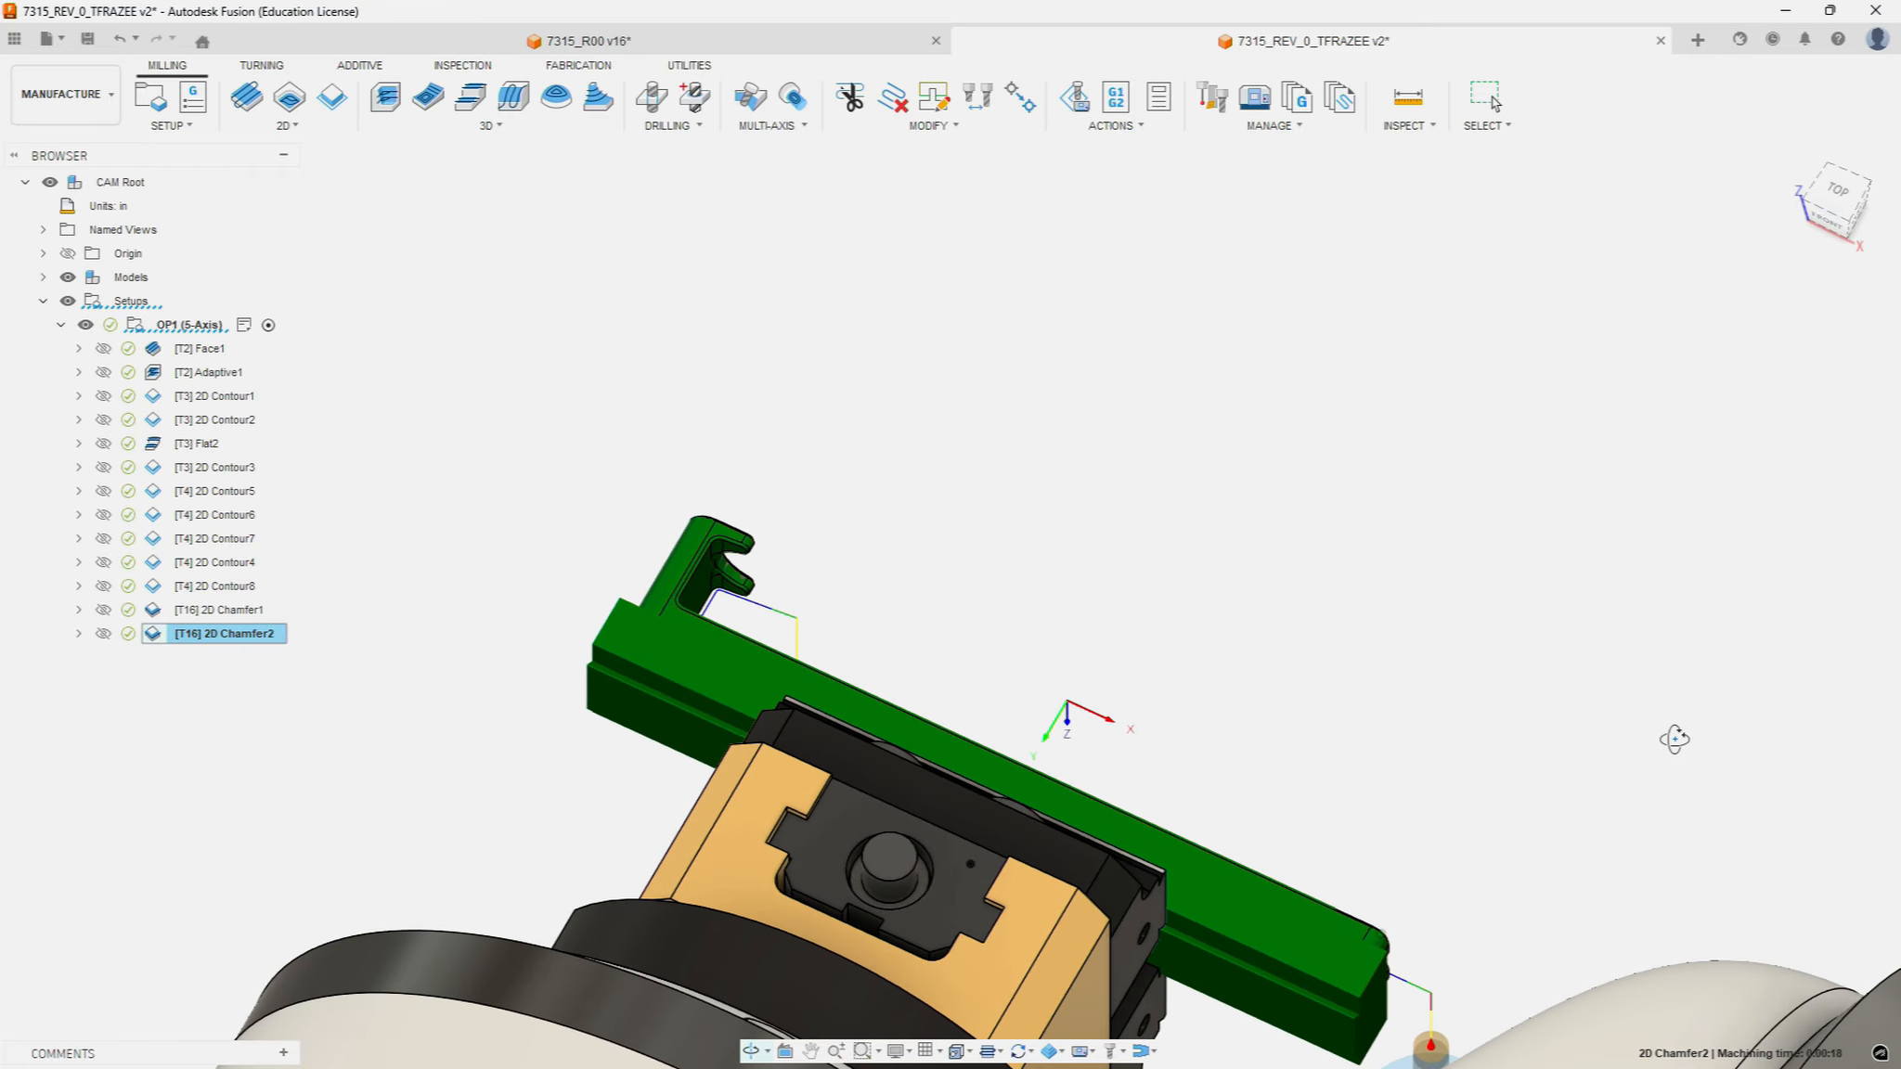
# Step: Duplicate the 2D Chamfer2 operation and open the copy for editing
pyautogui.rightClick(255, 640)
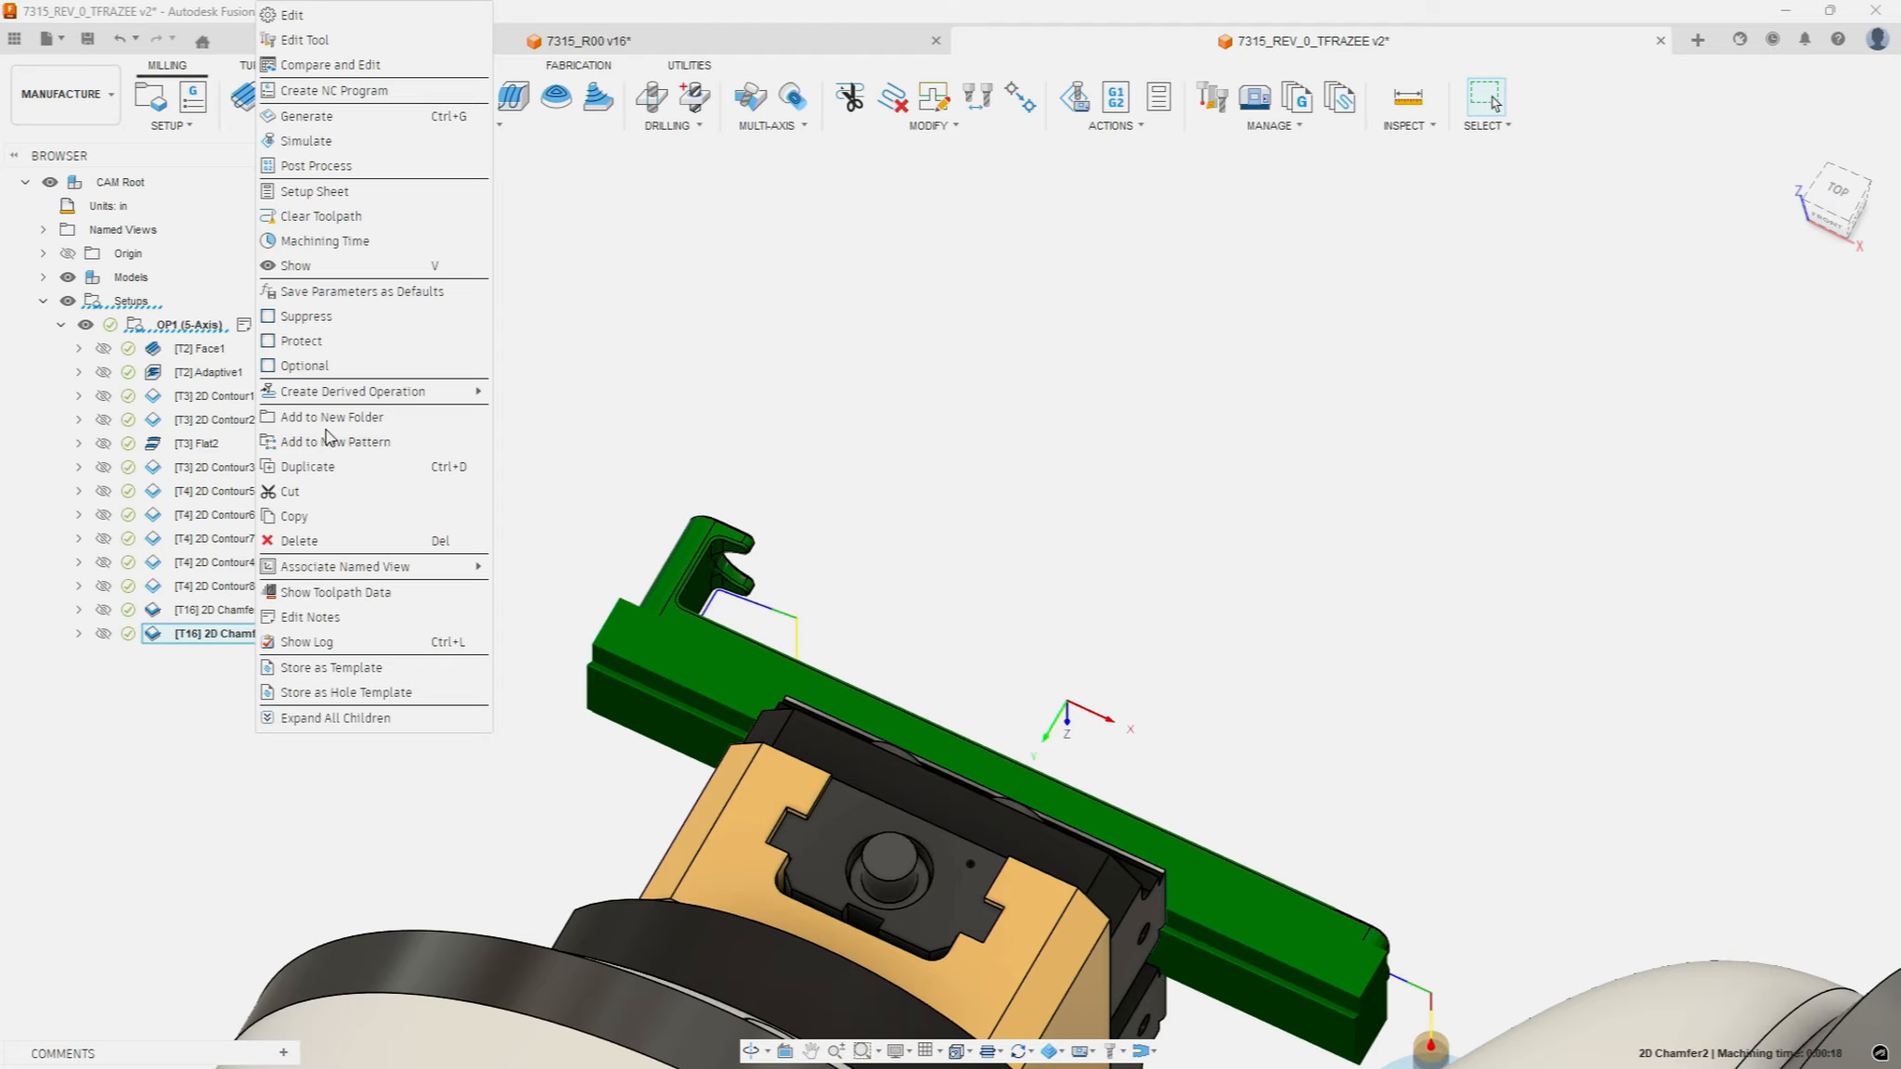
pyautogui.click(322, 467)
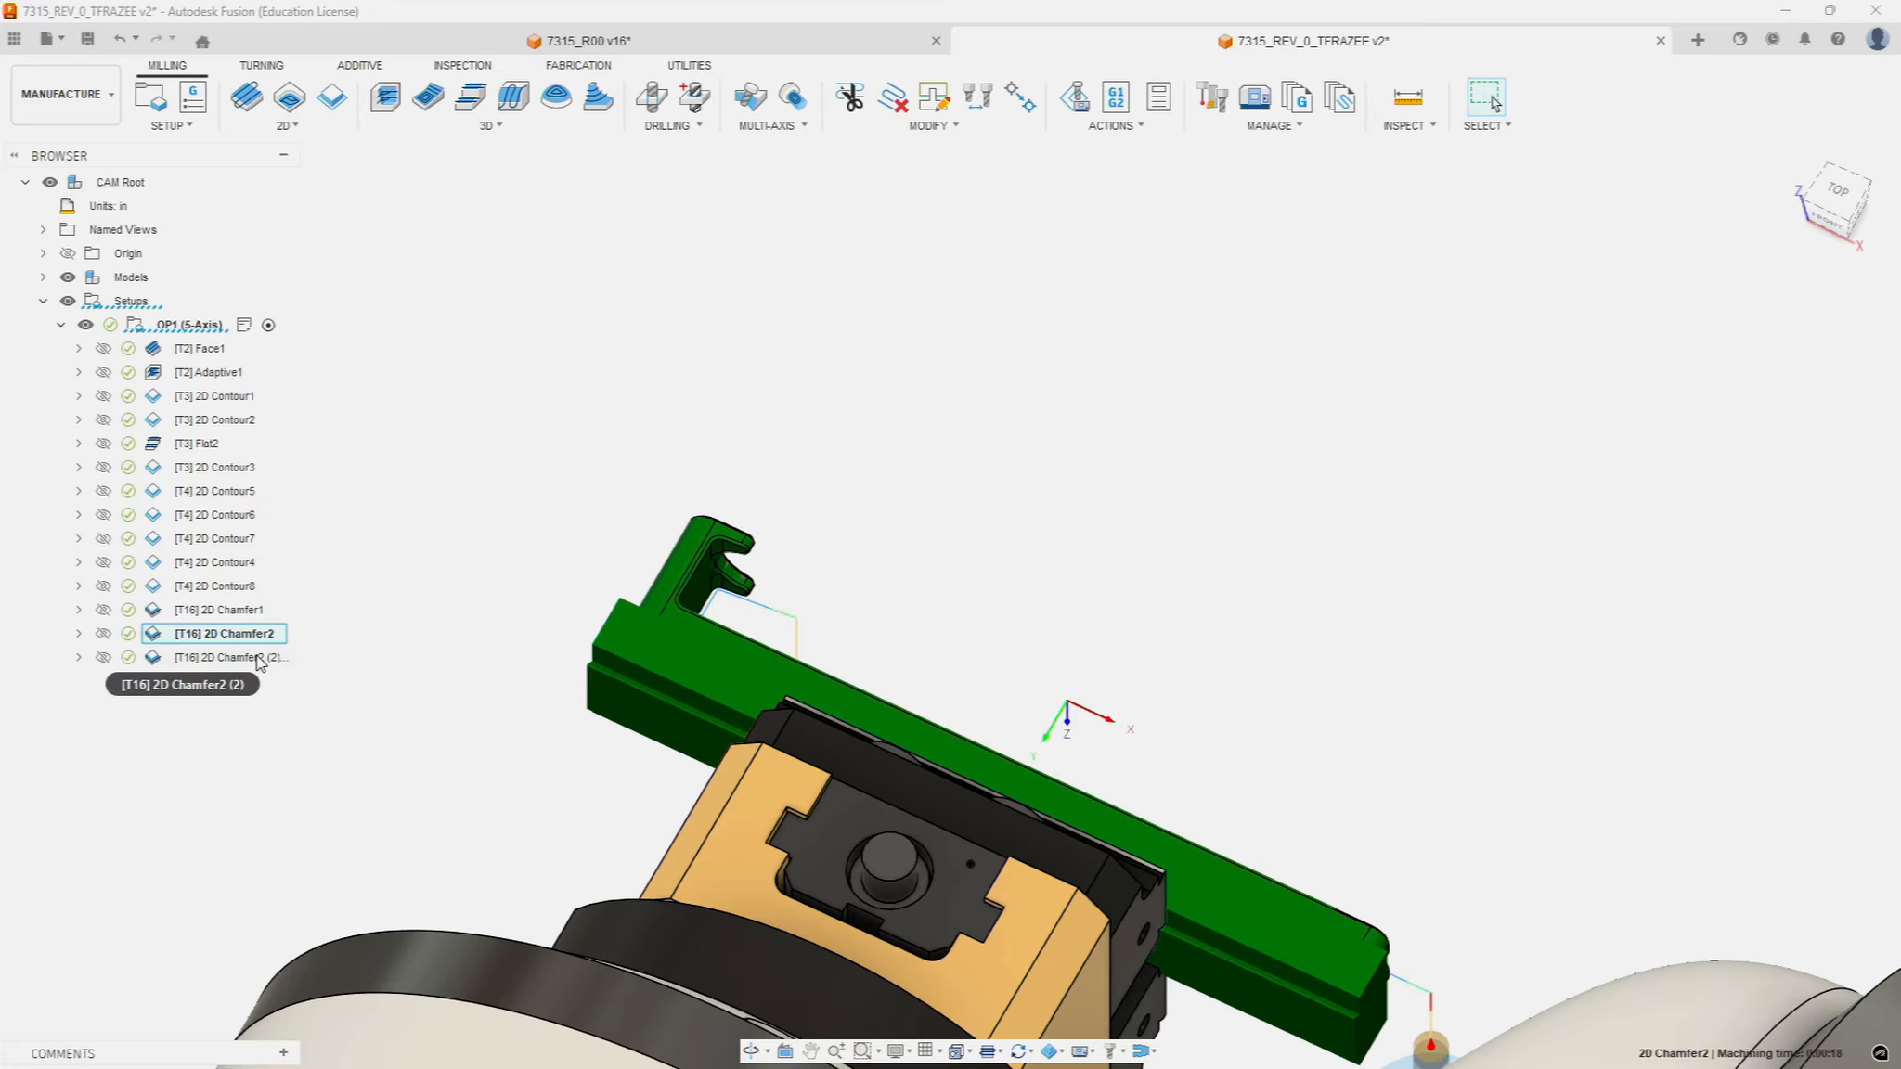
pyautogui.rightClick(259, 661)
pyautogui.click(295, 15)
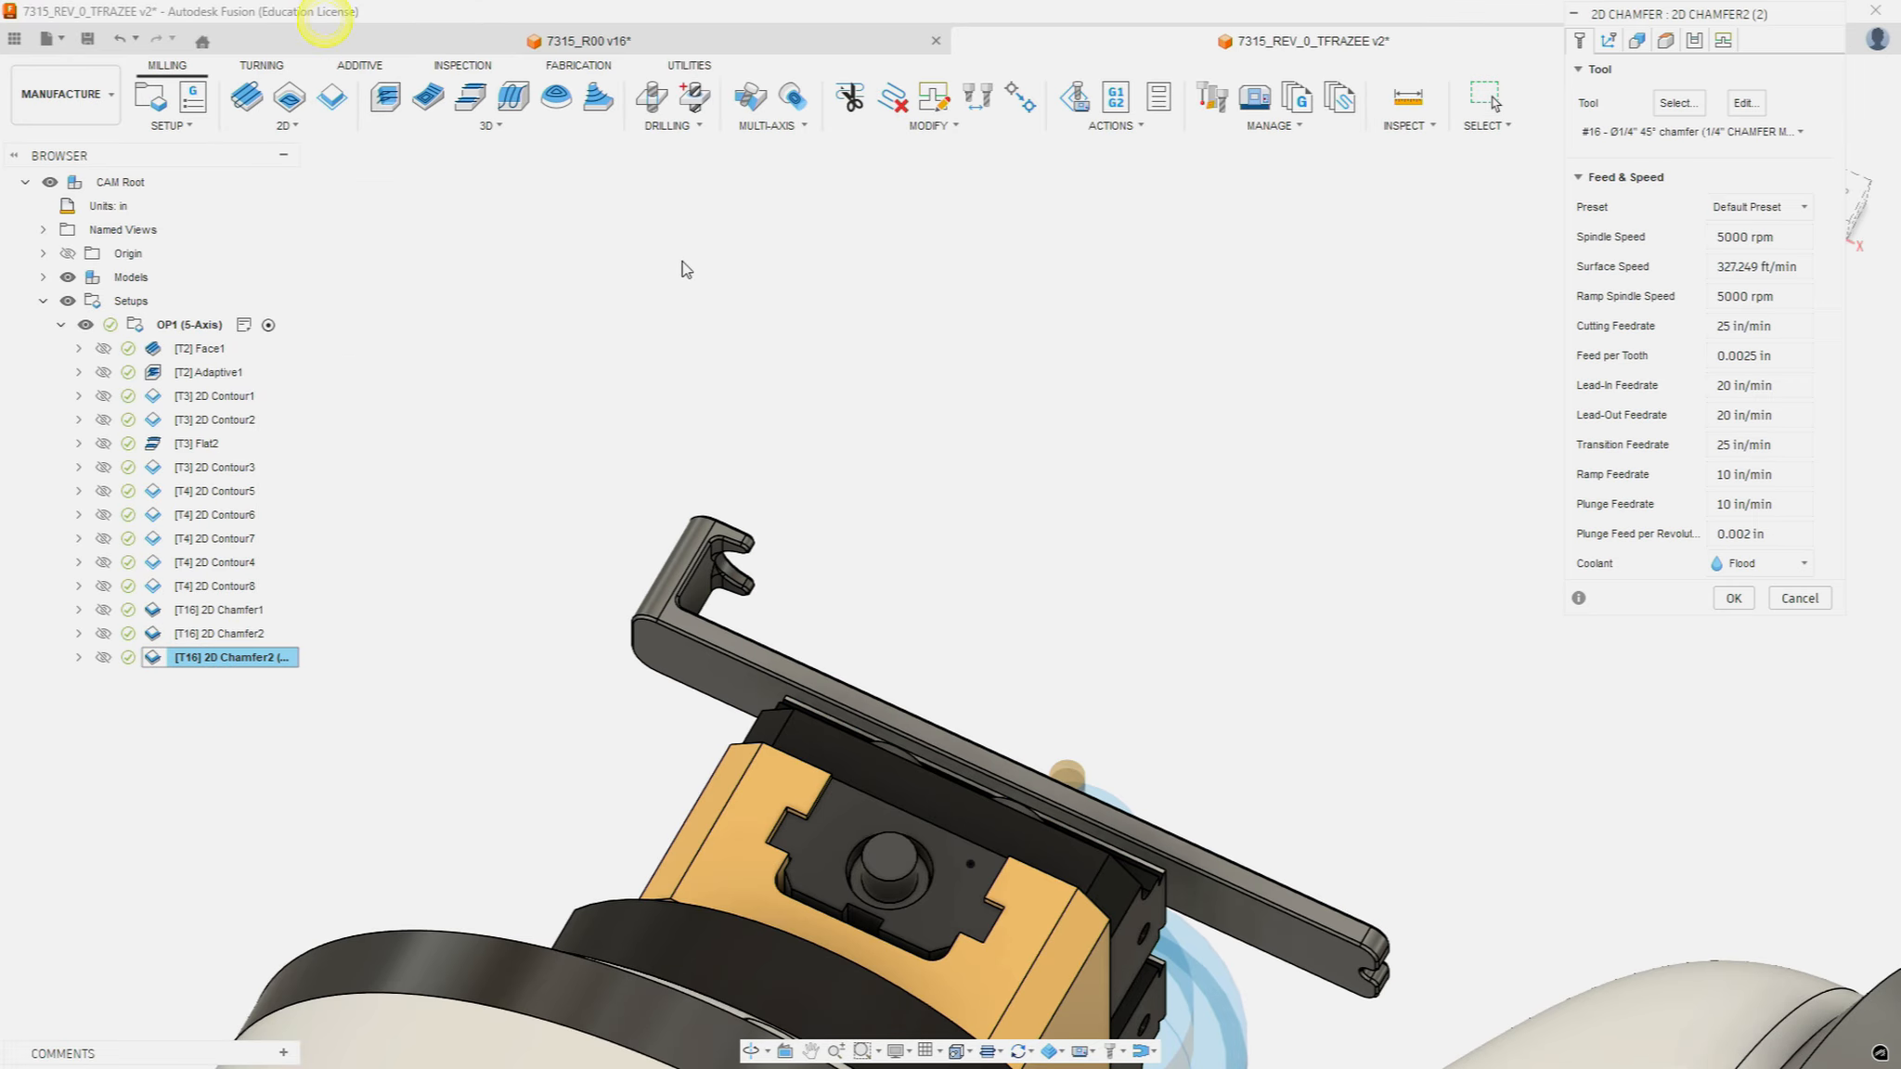
# Step: Clear the copy's tool orientation axes and set the Z axis from the arm's opposite long side face
pyautogui.click(1608, 40)
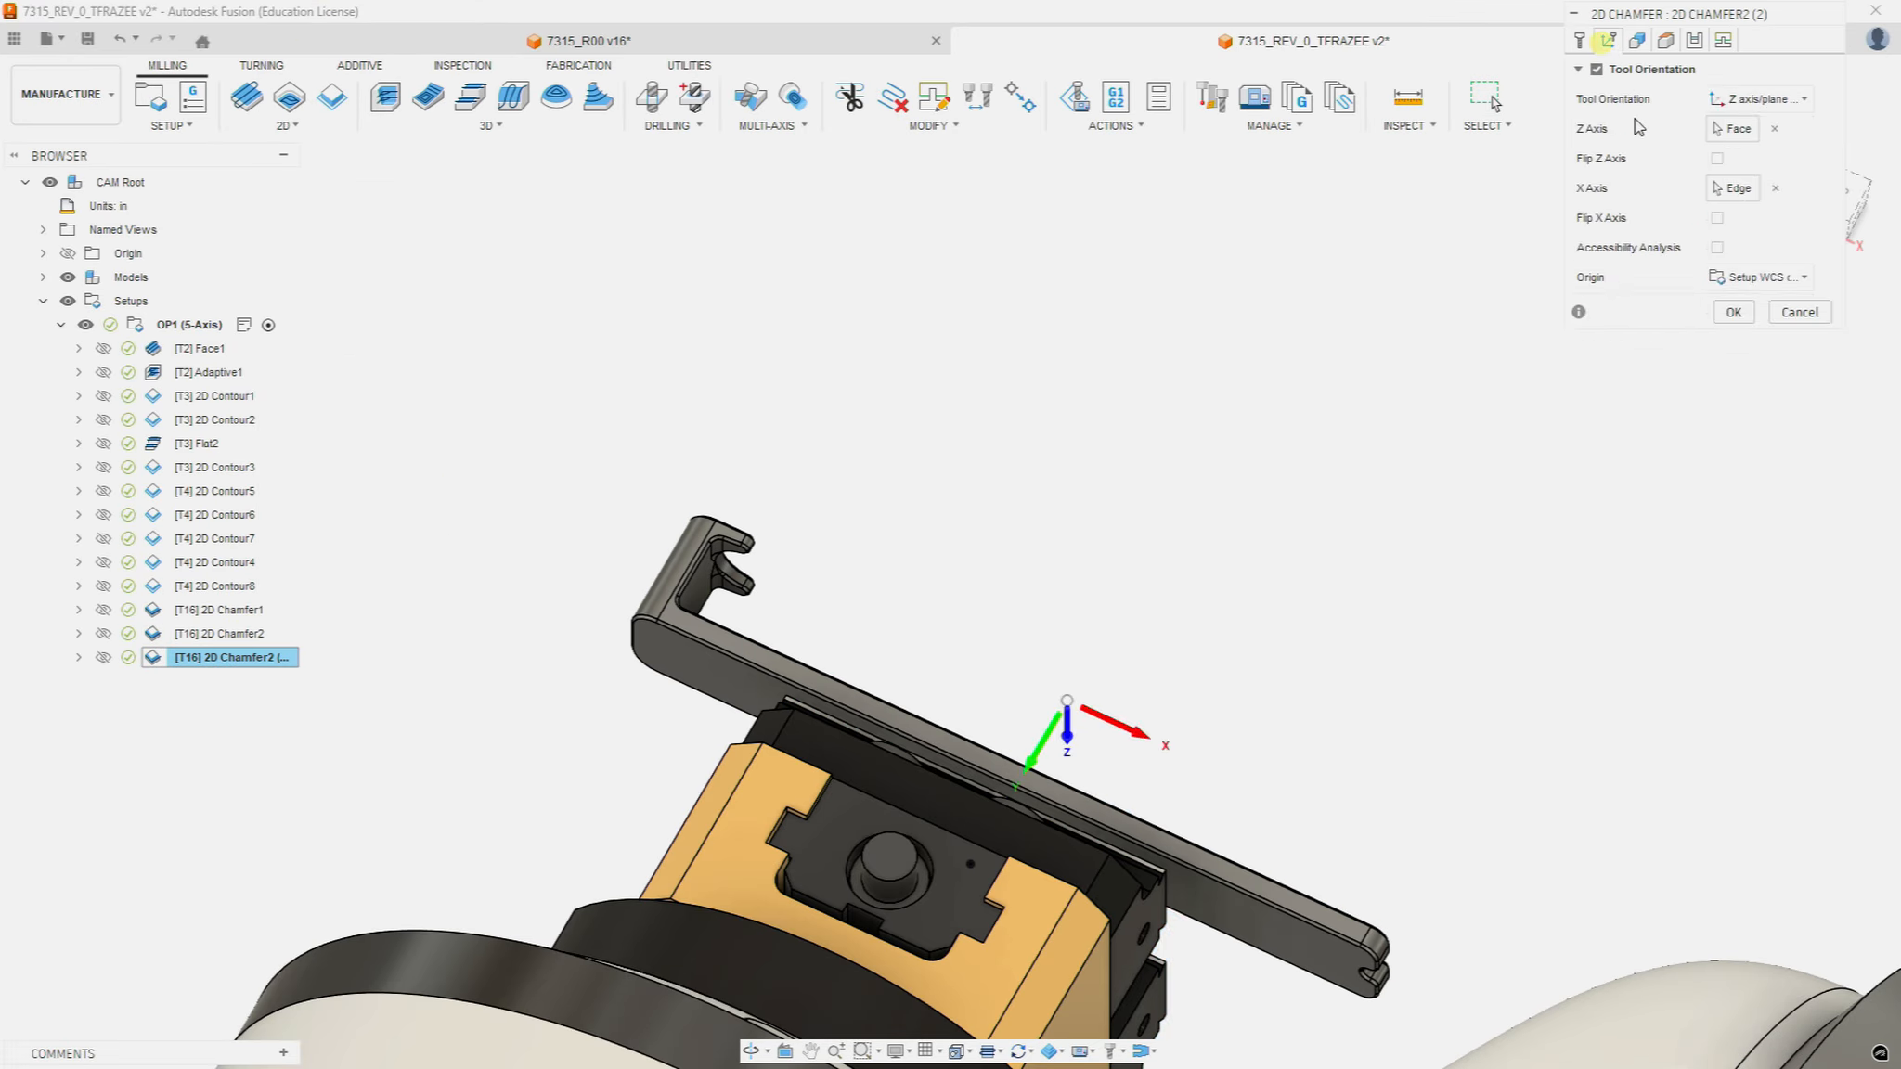
pyautogui.click(1774, 128)
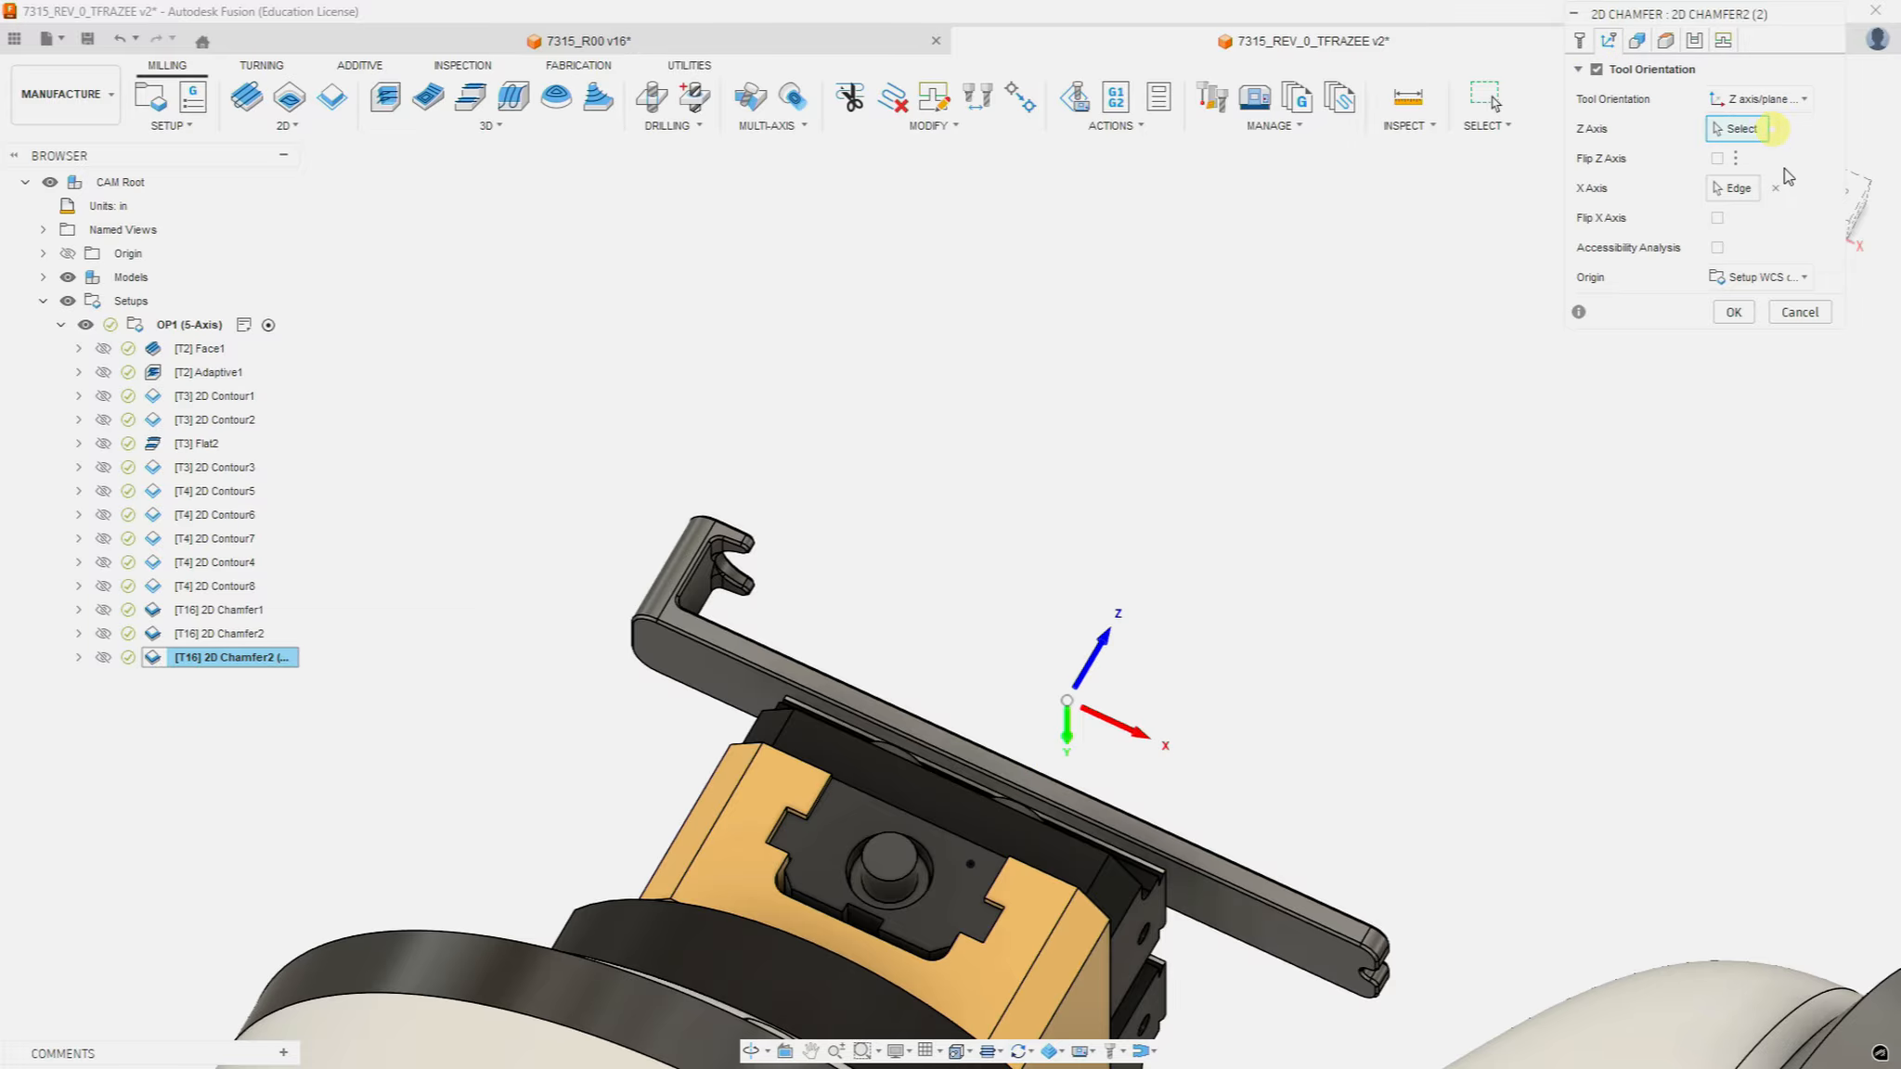
pyautogui.click(1775, 188)
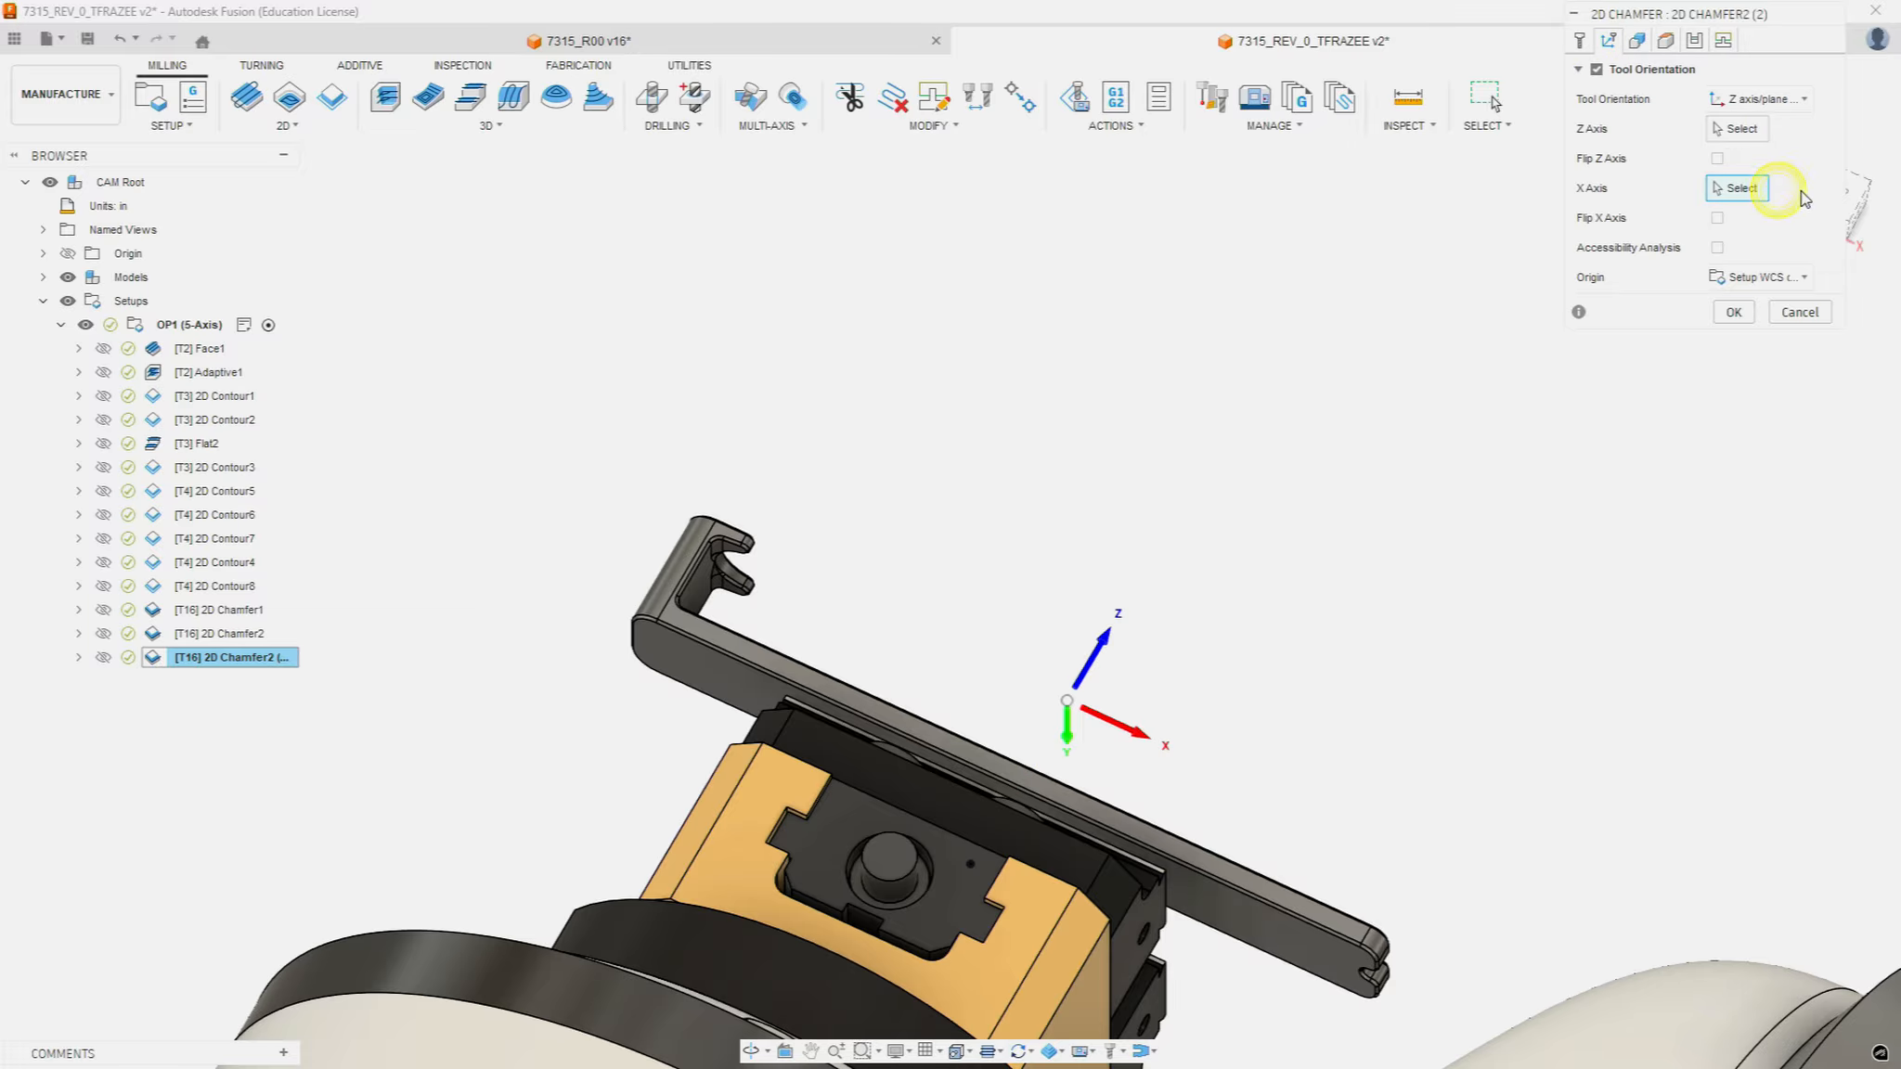
pyautogui.click(728, 641)
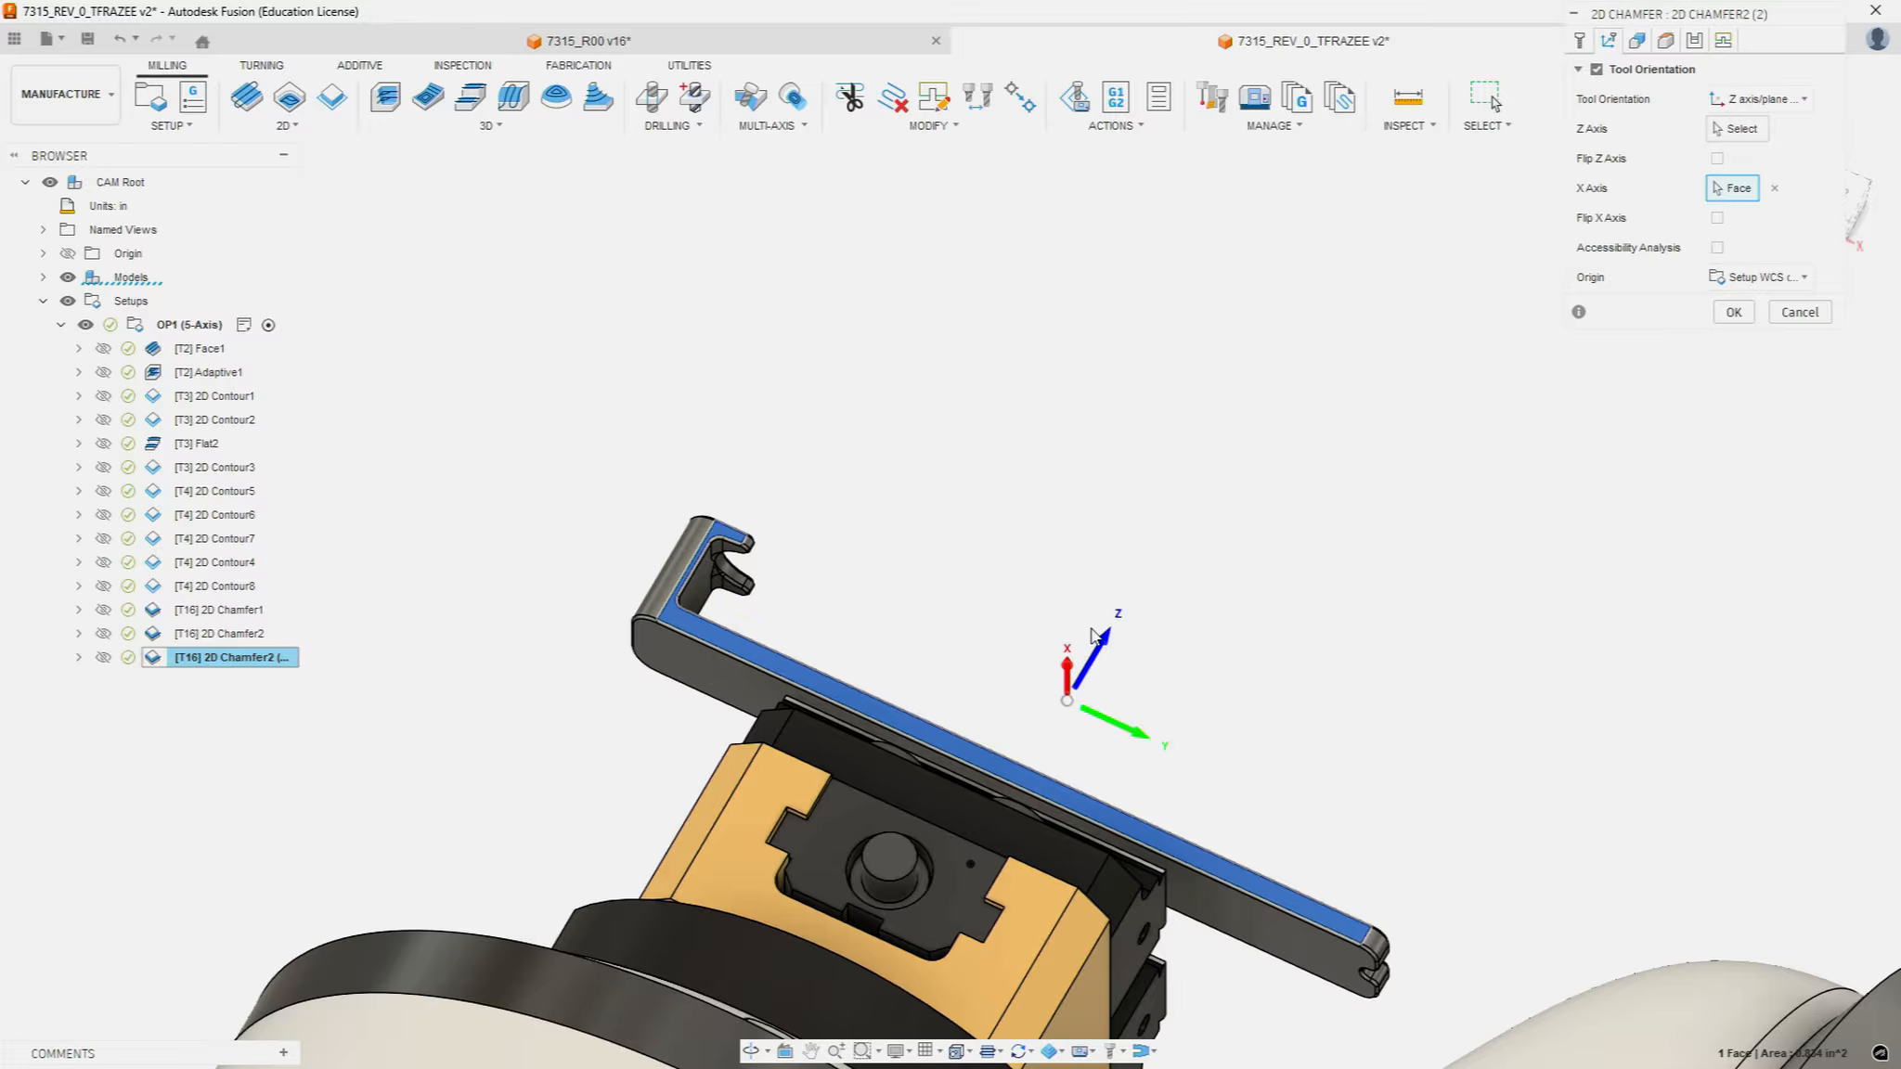
pyautogui.keyDown('shift'); pyautogui.moveTo(989, 650); pyautogui.dragTo(878, 616, button='middle'); pyautogui.keyUp('shift')
pyautogui.click(1734, 129)
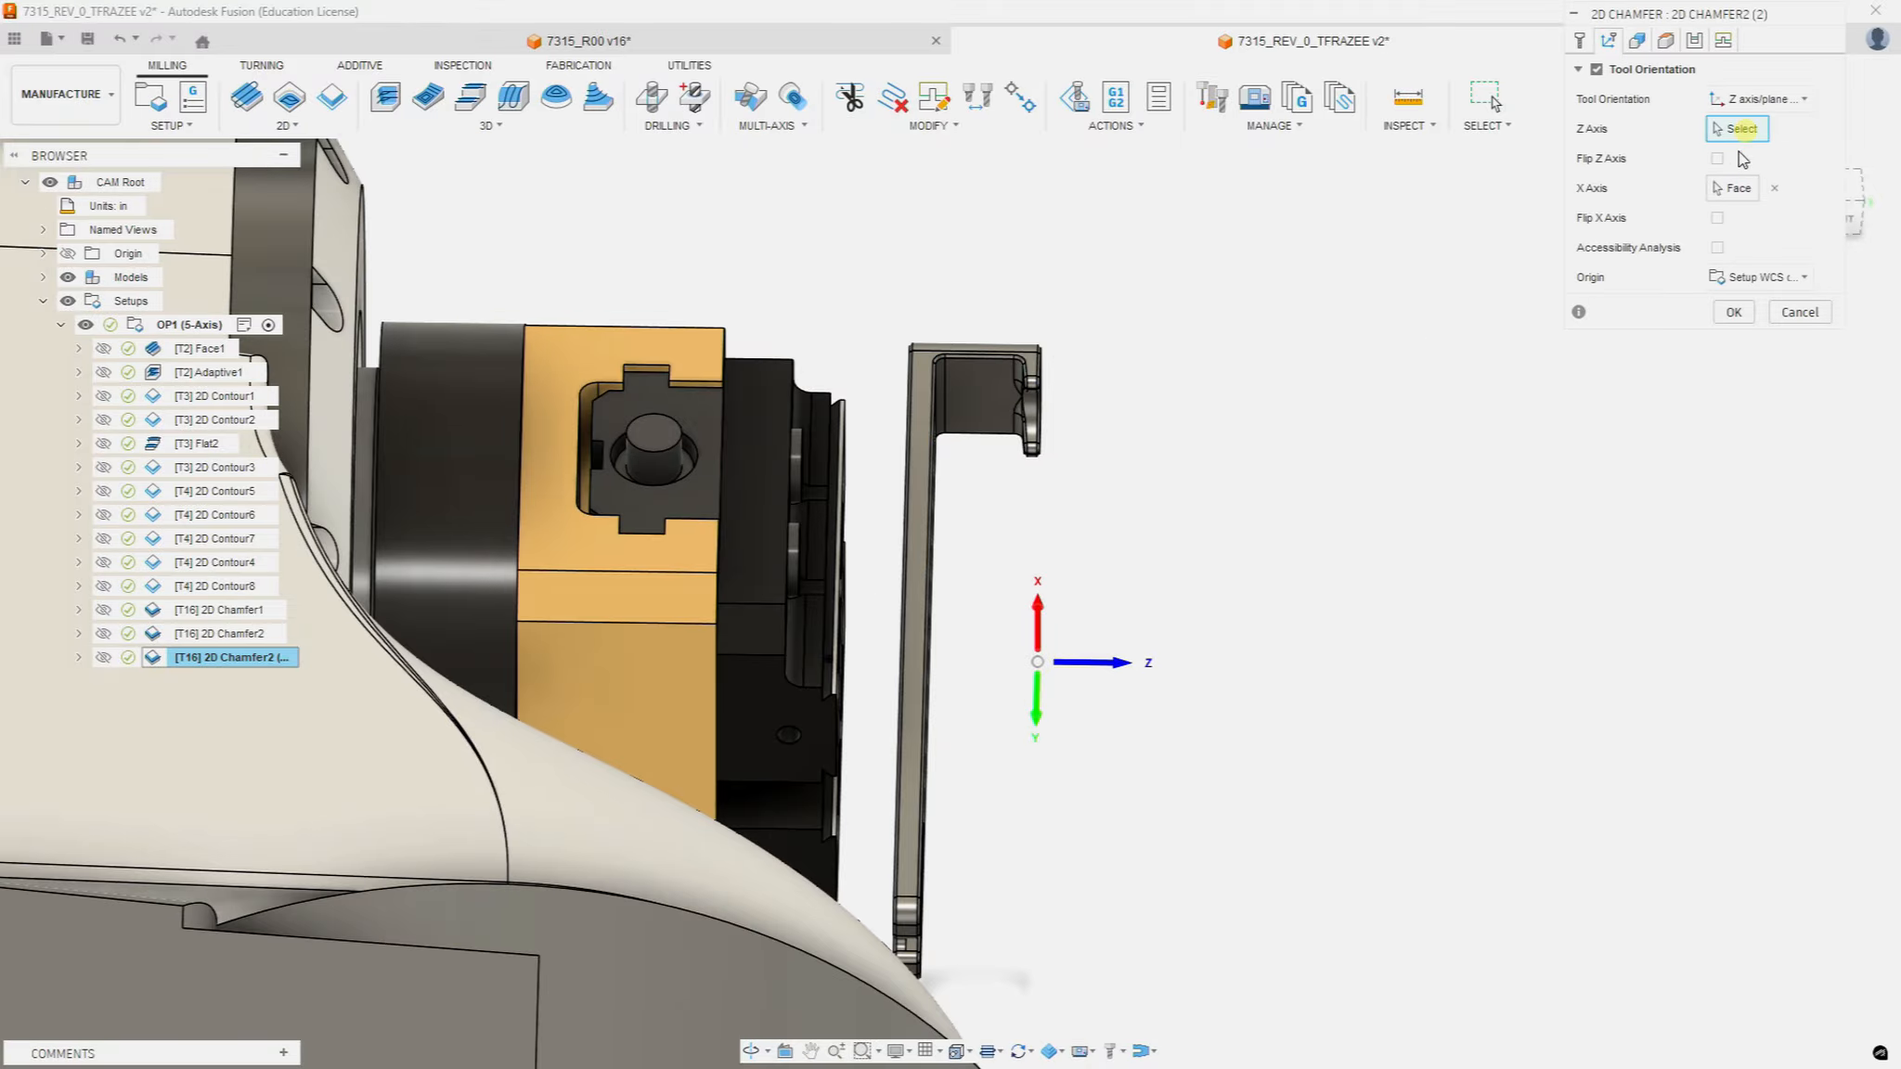
pyautogui.click(924, 407)
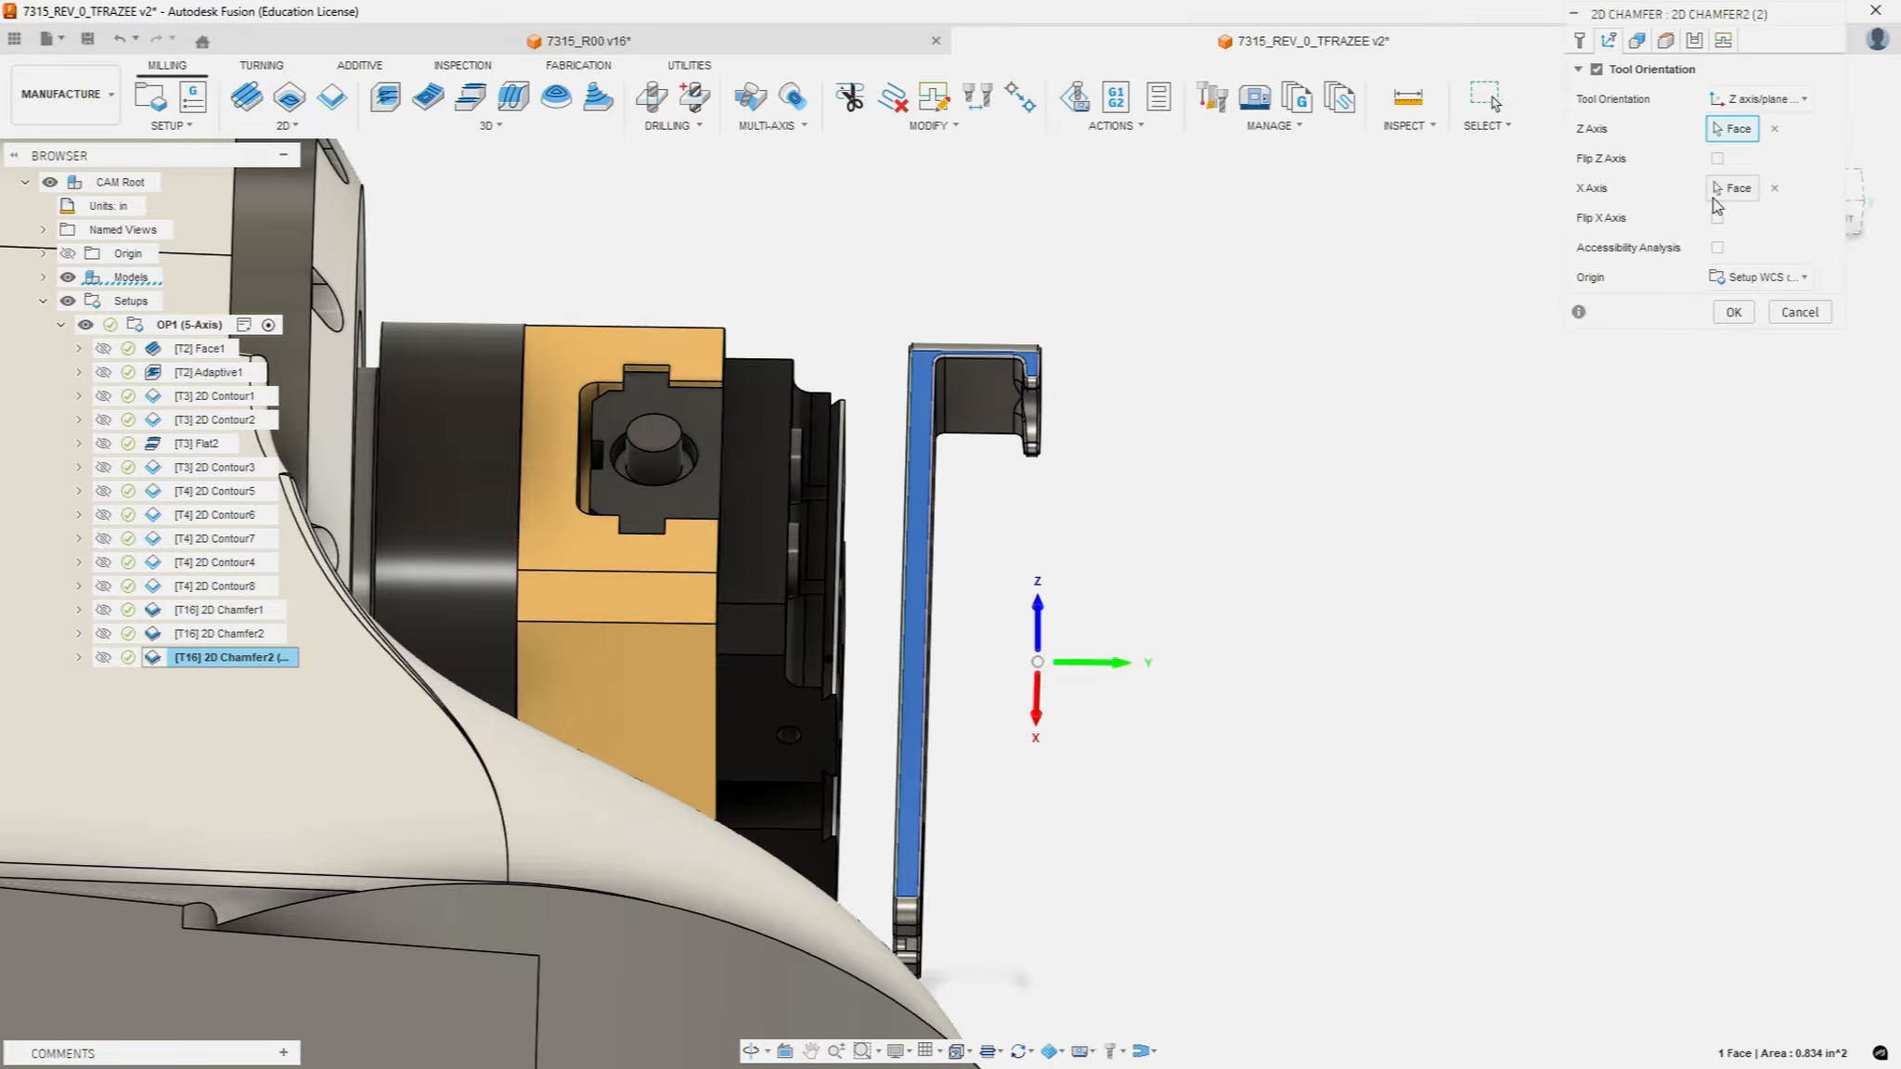
# Step: Set the X axis from the arm's long inner edge in place of the face and flip its direction
pyautogui.click(1770, 190)
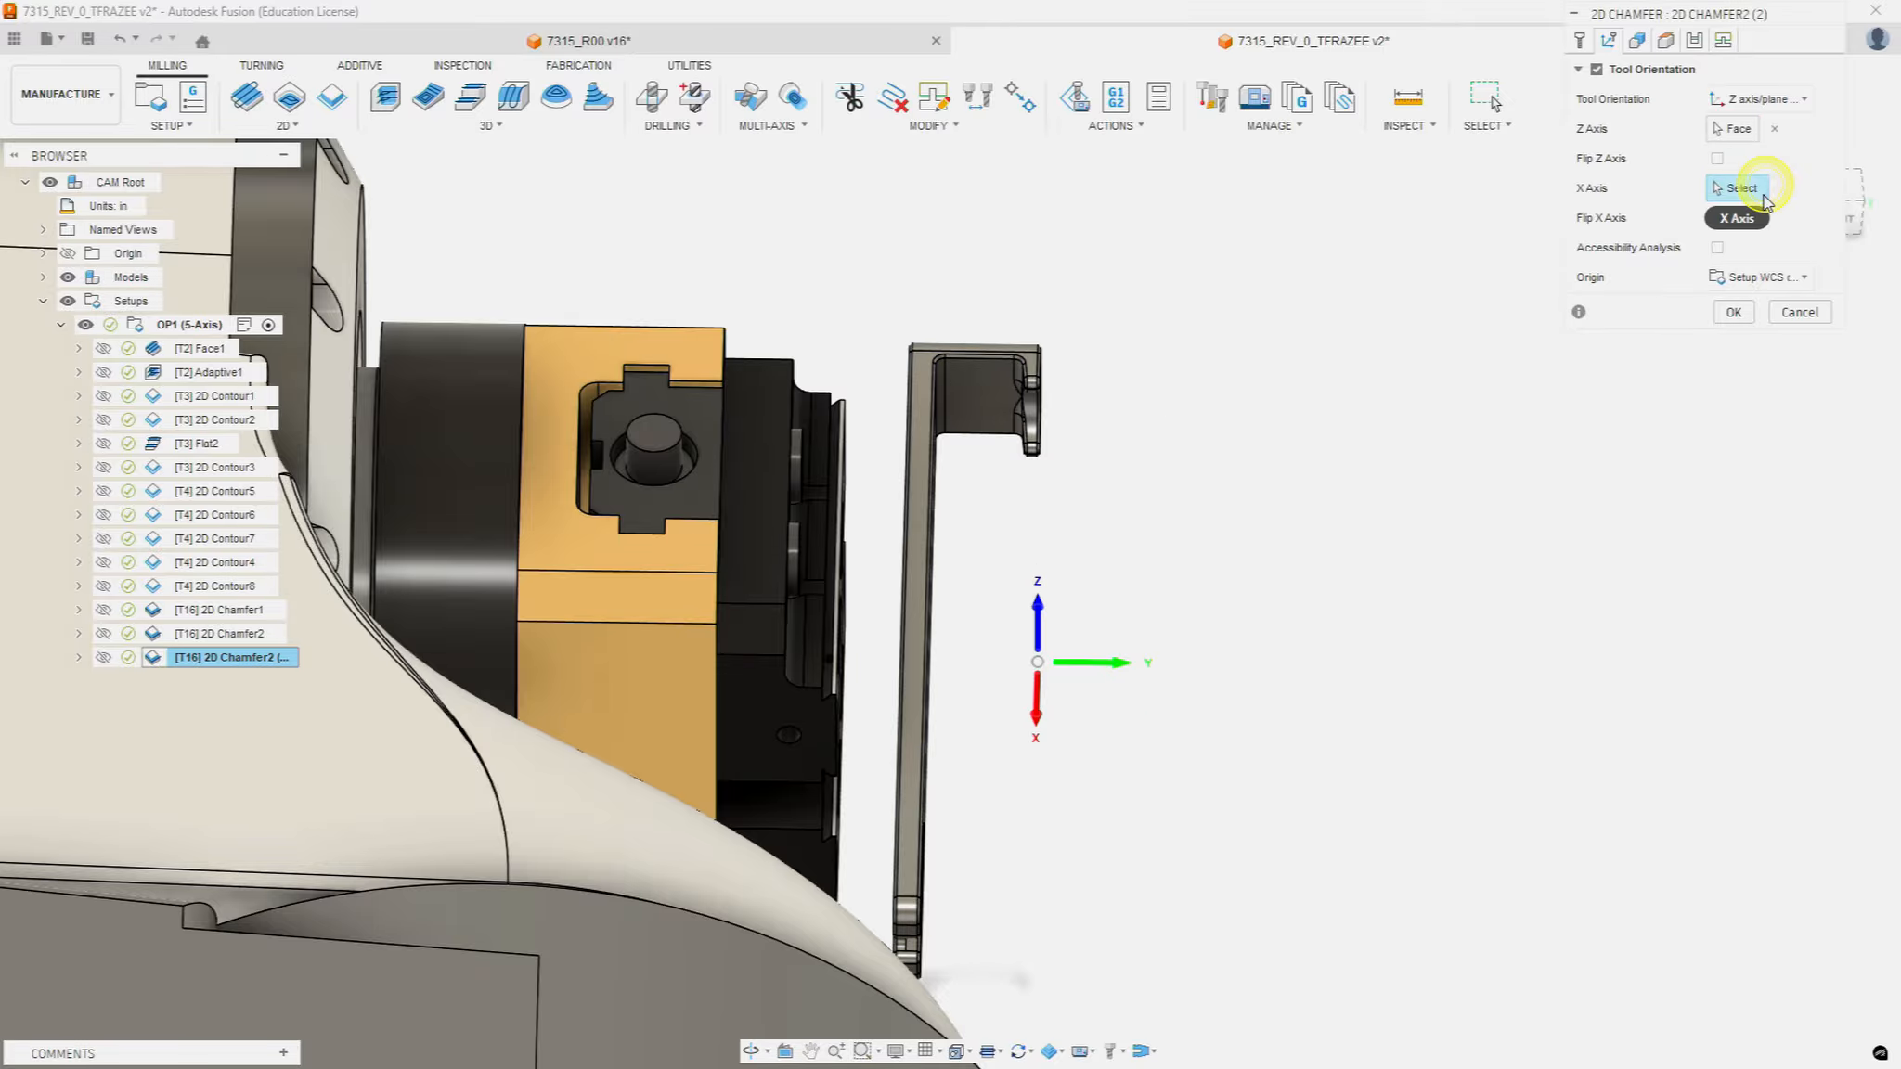
pyautogui.click(928, 534)
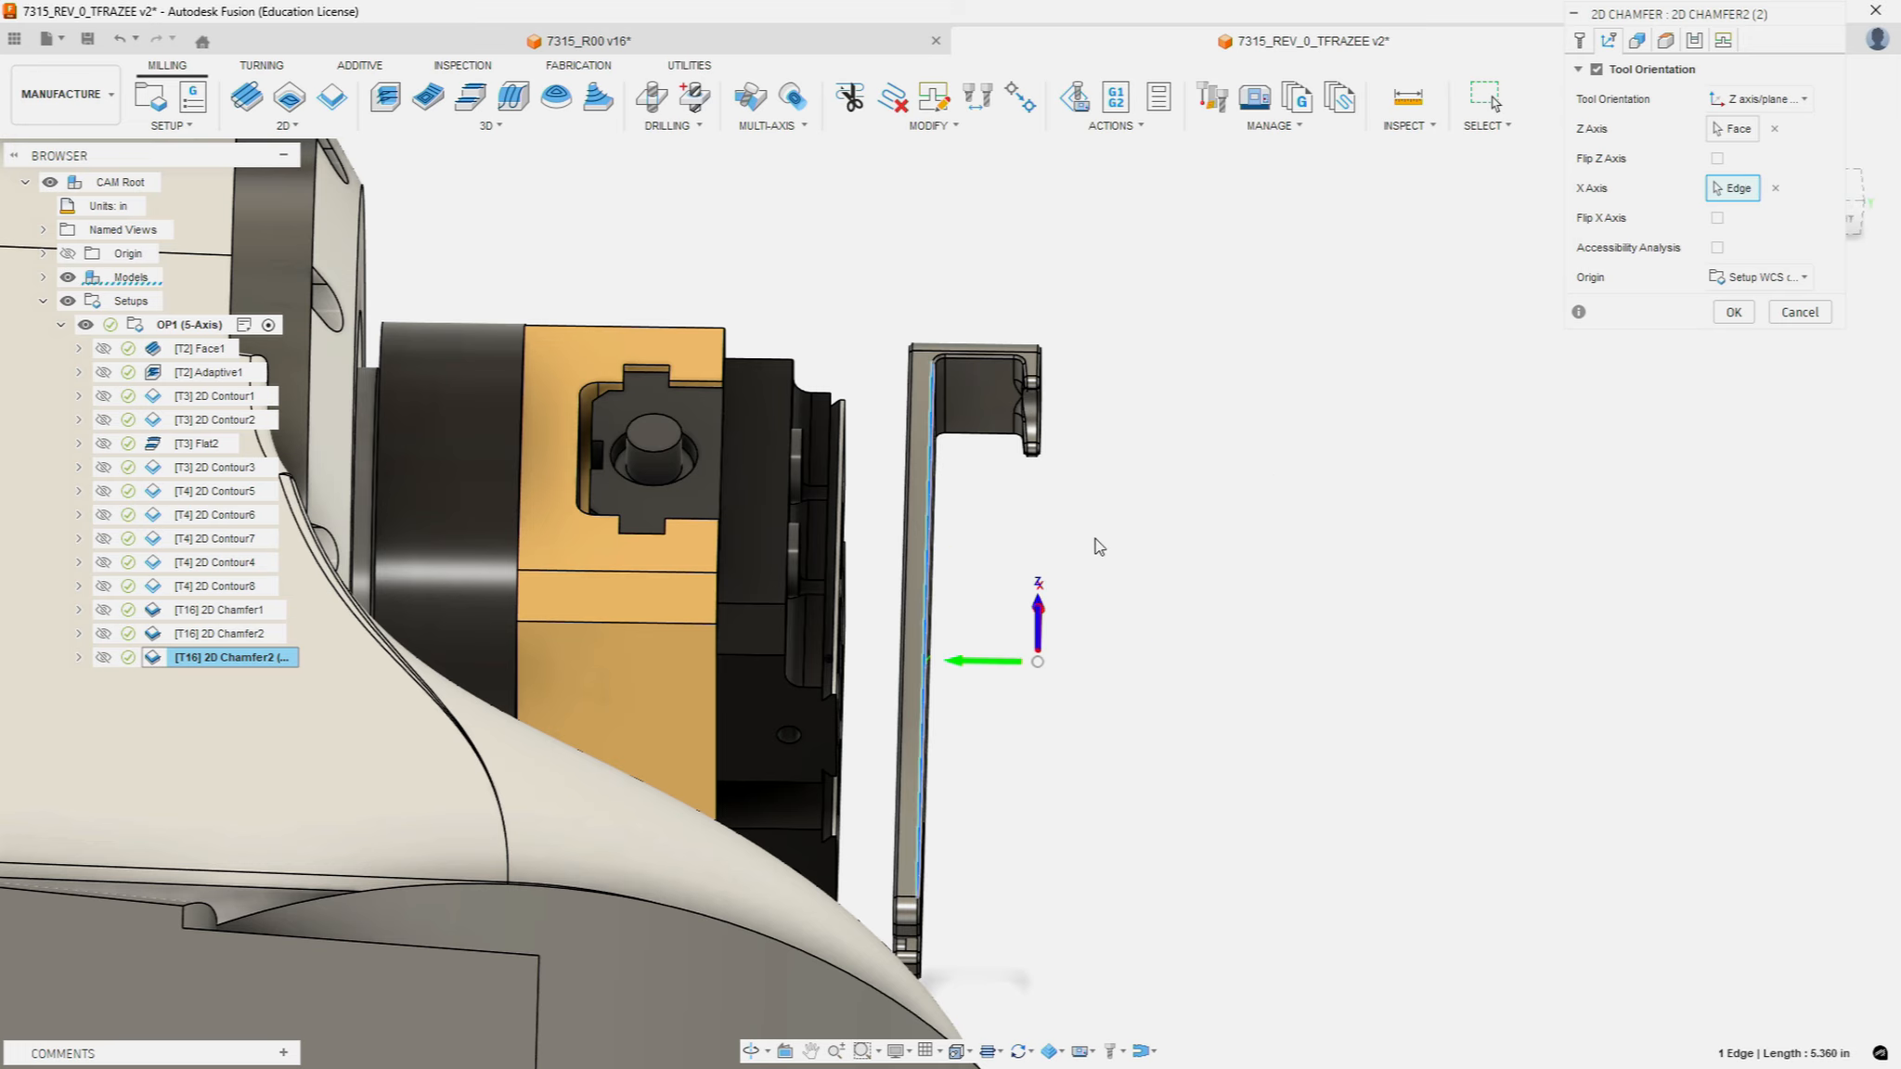
pyautogui.keyDown('shift'); pyautogui.moveTo(1140, 642); pyautogui.dragTo(1324, 729, button='middle'); pyautogui.keyUp('shift')
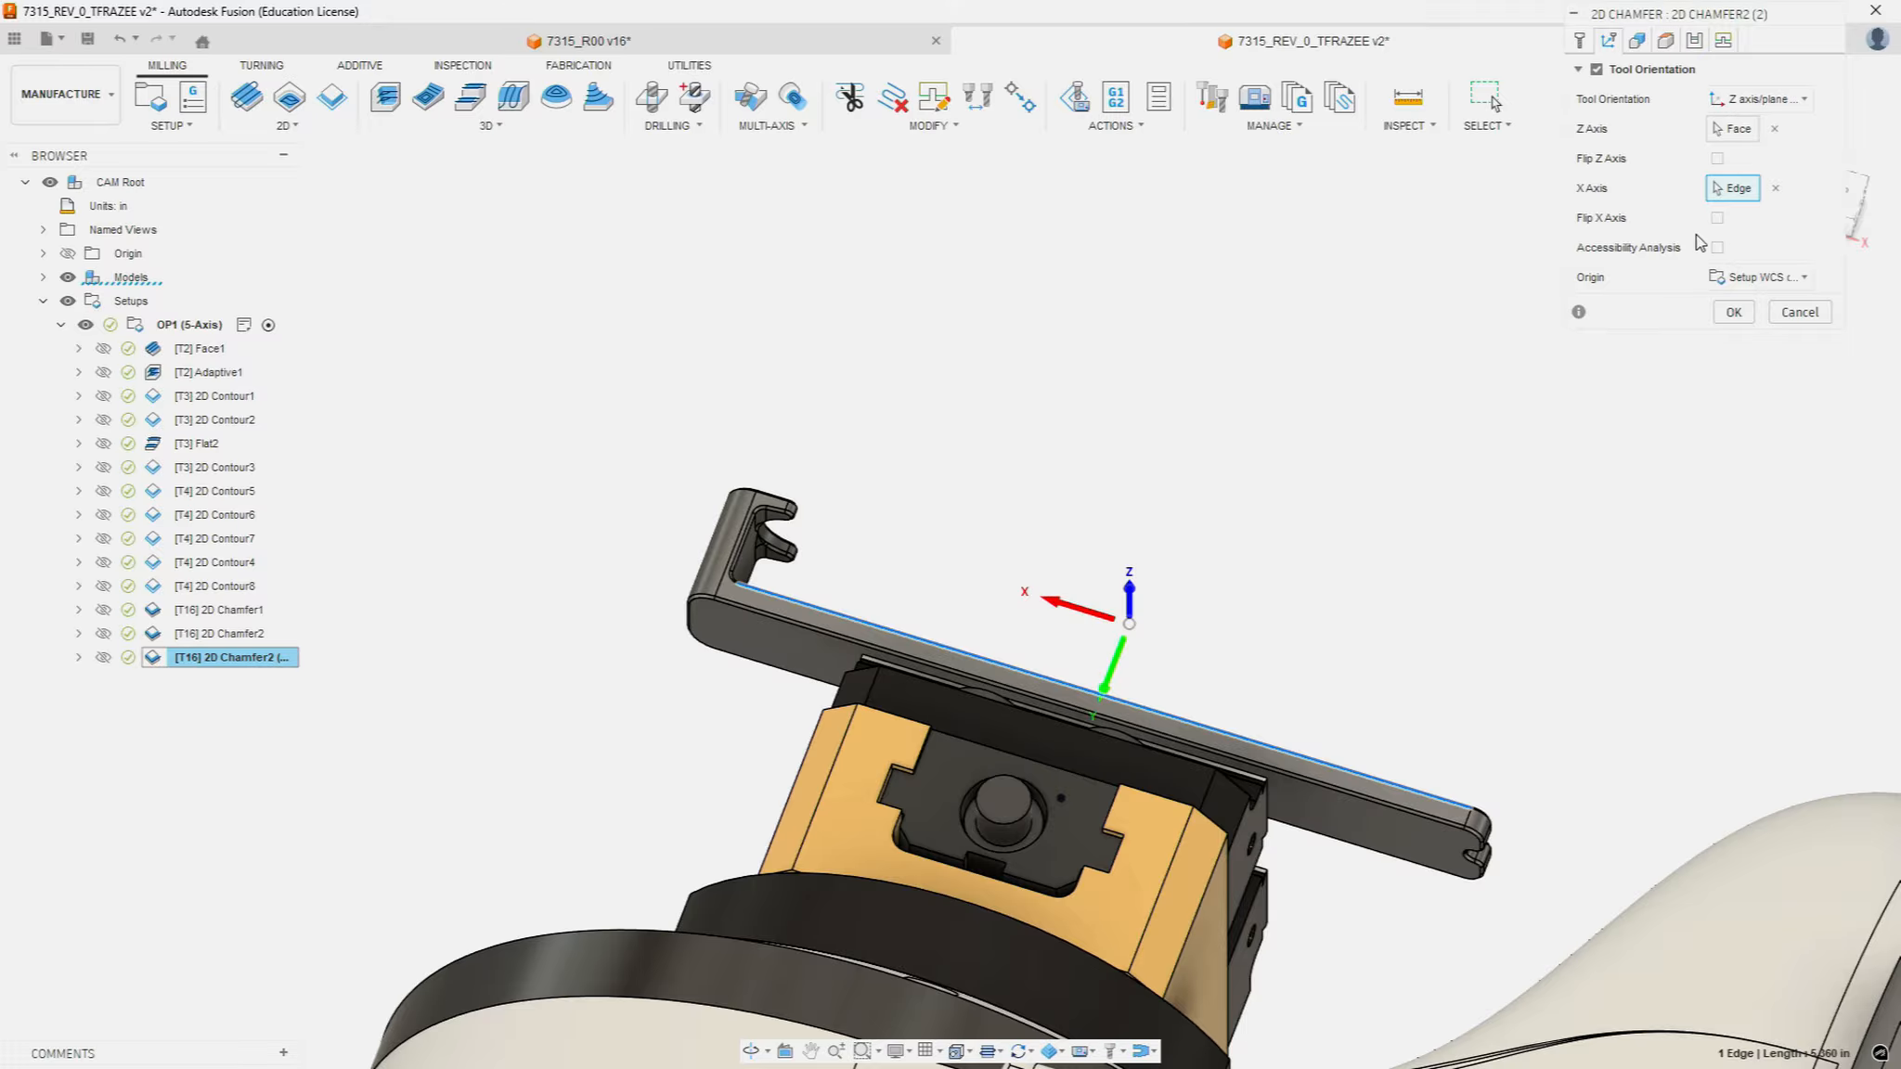
pyautogui.click(1718, 217)
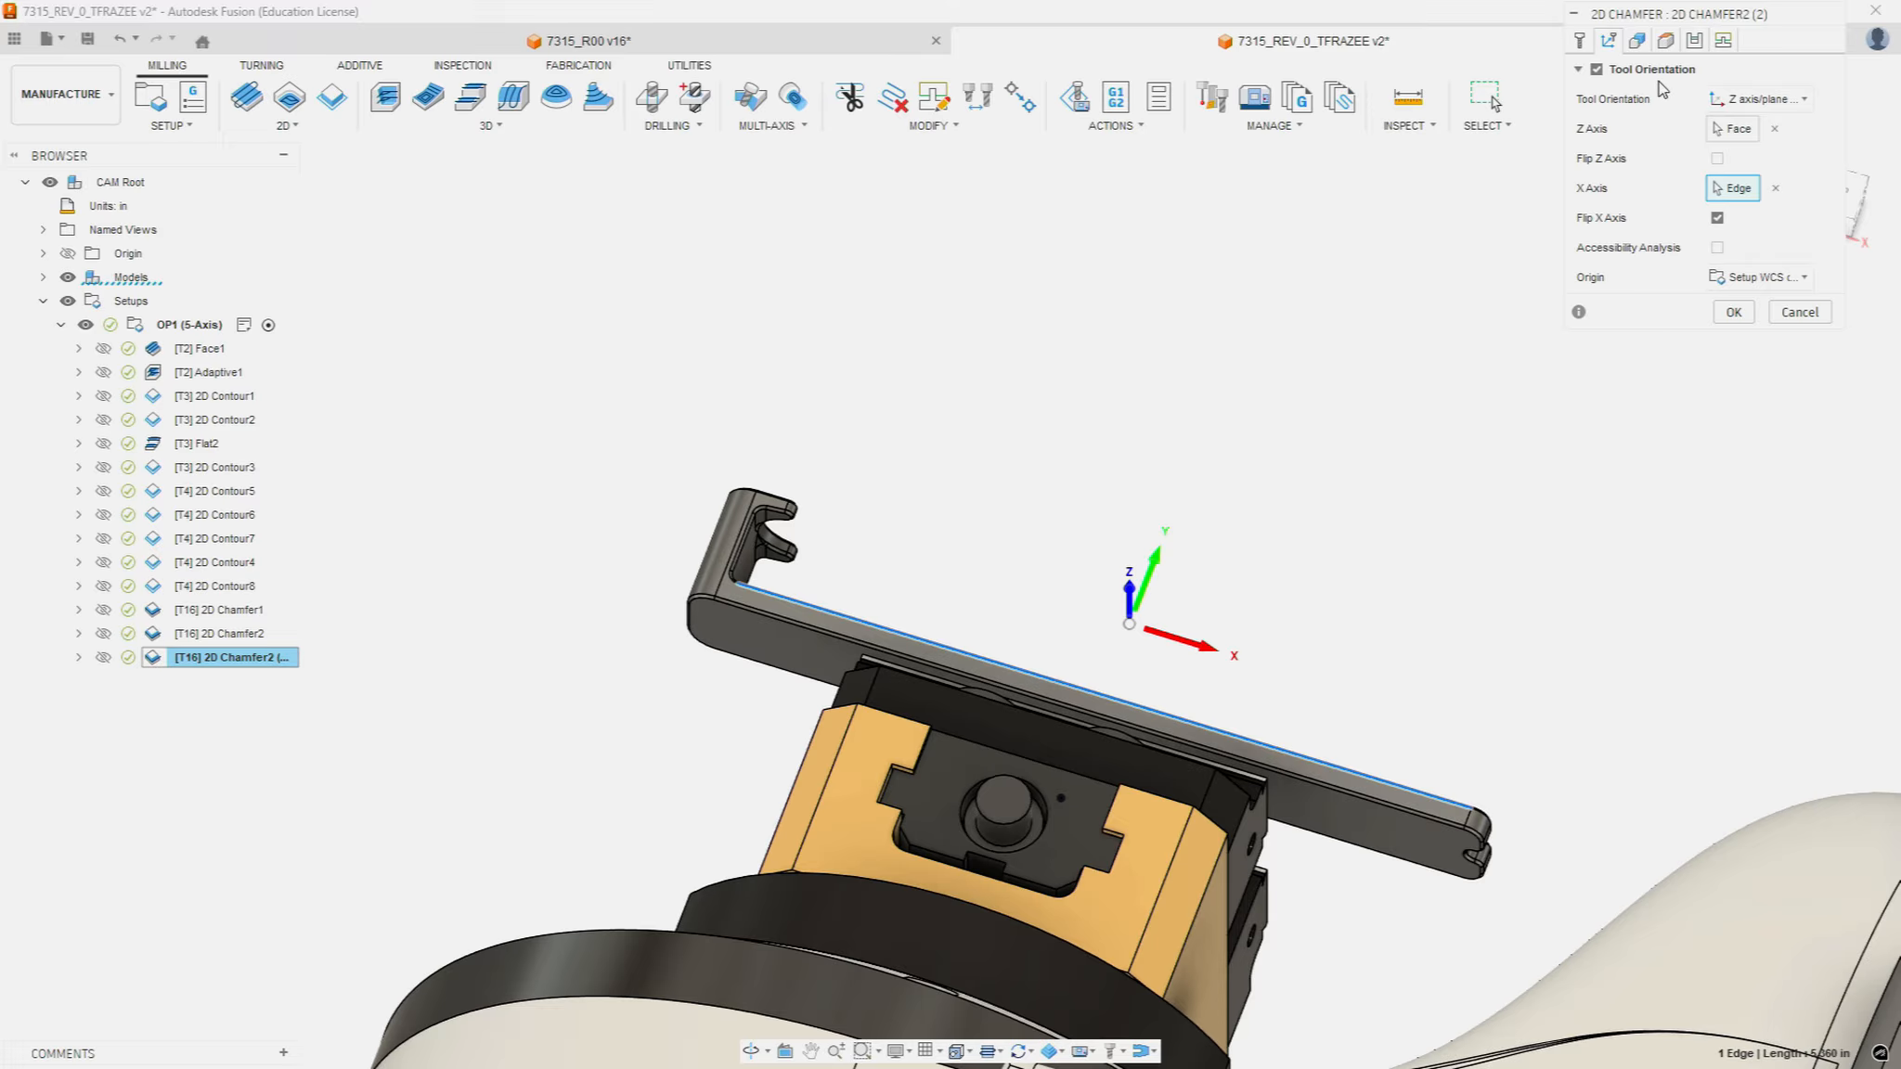
# Step: Delete the copied open chain from the contour selection and set up a new chain in open mode
pyautogui.click(1637, 41)
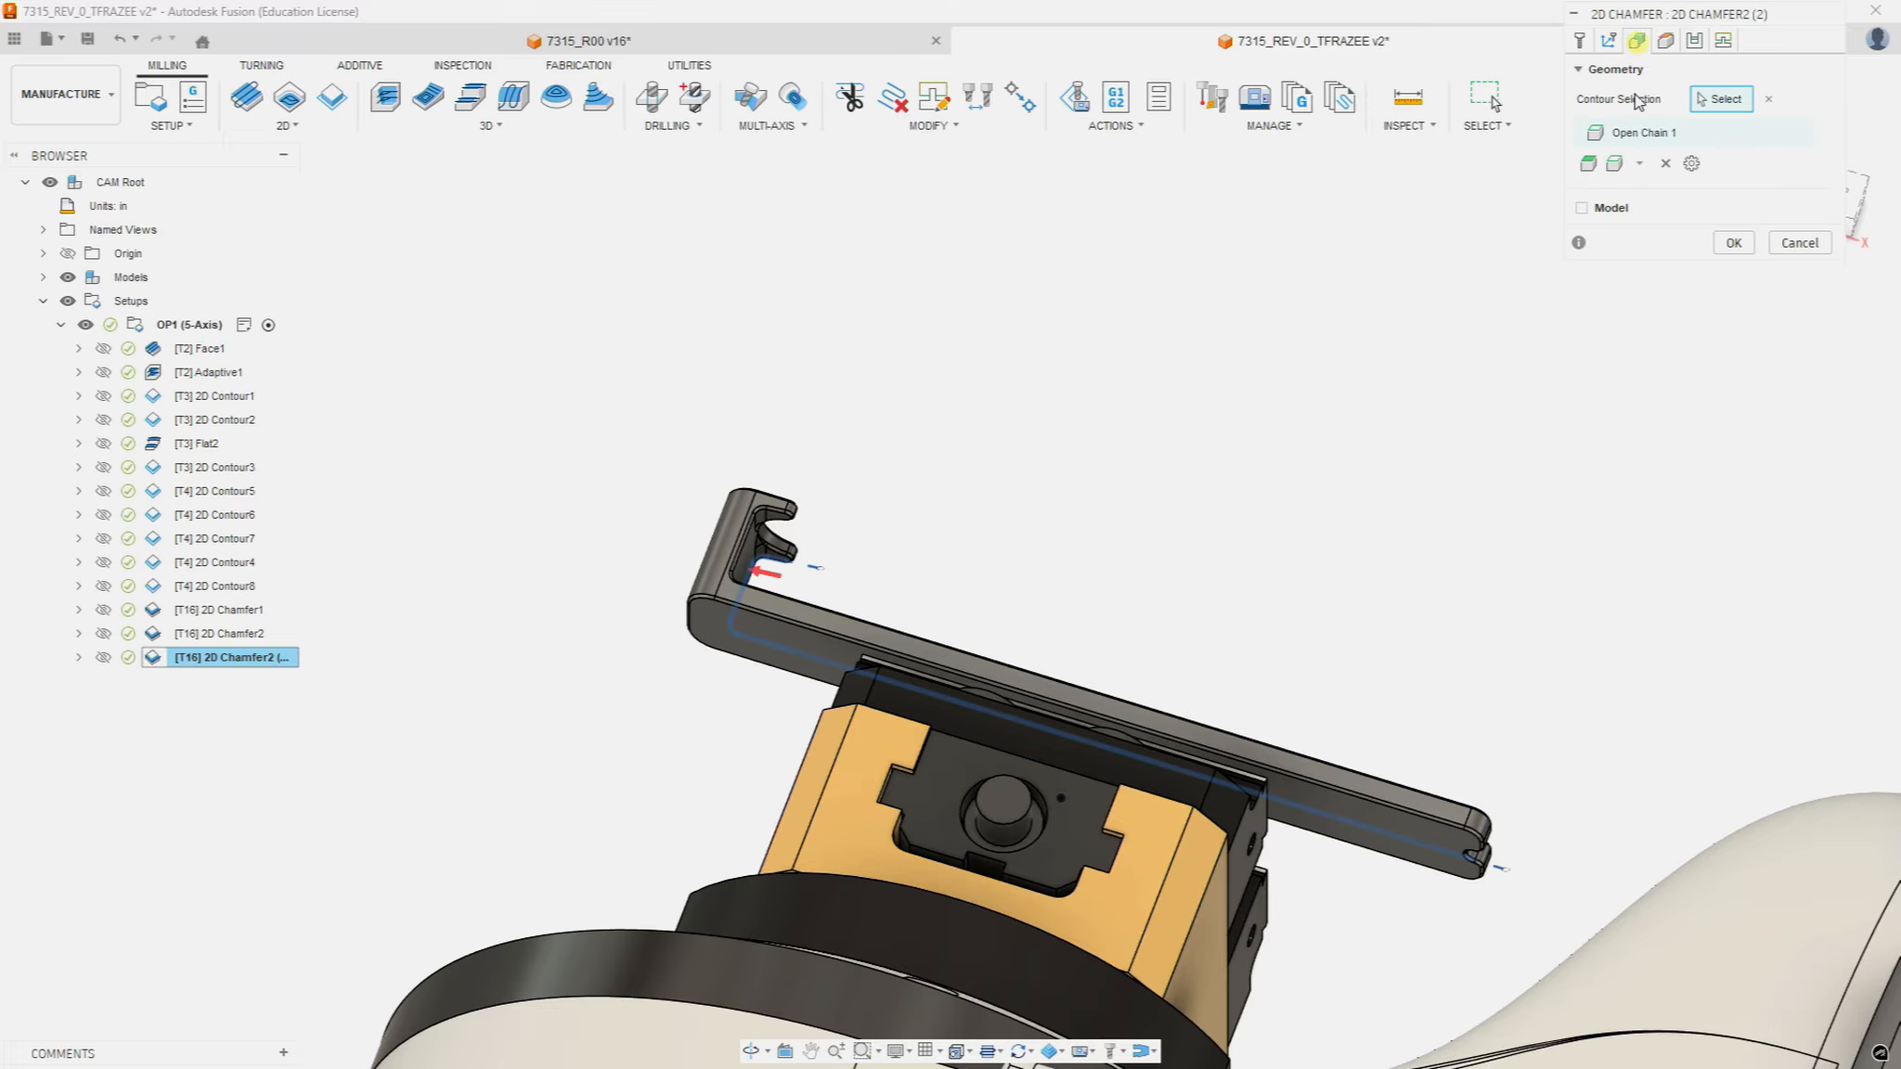
pyautogui.click(1666, 164)
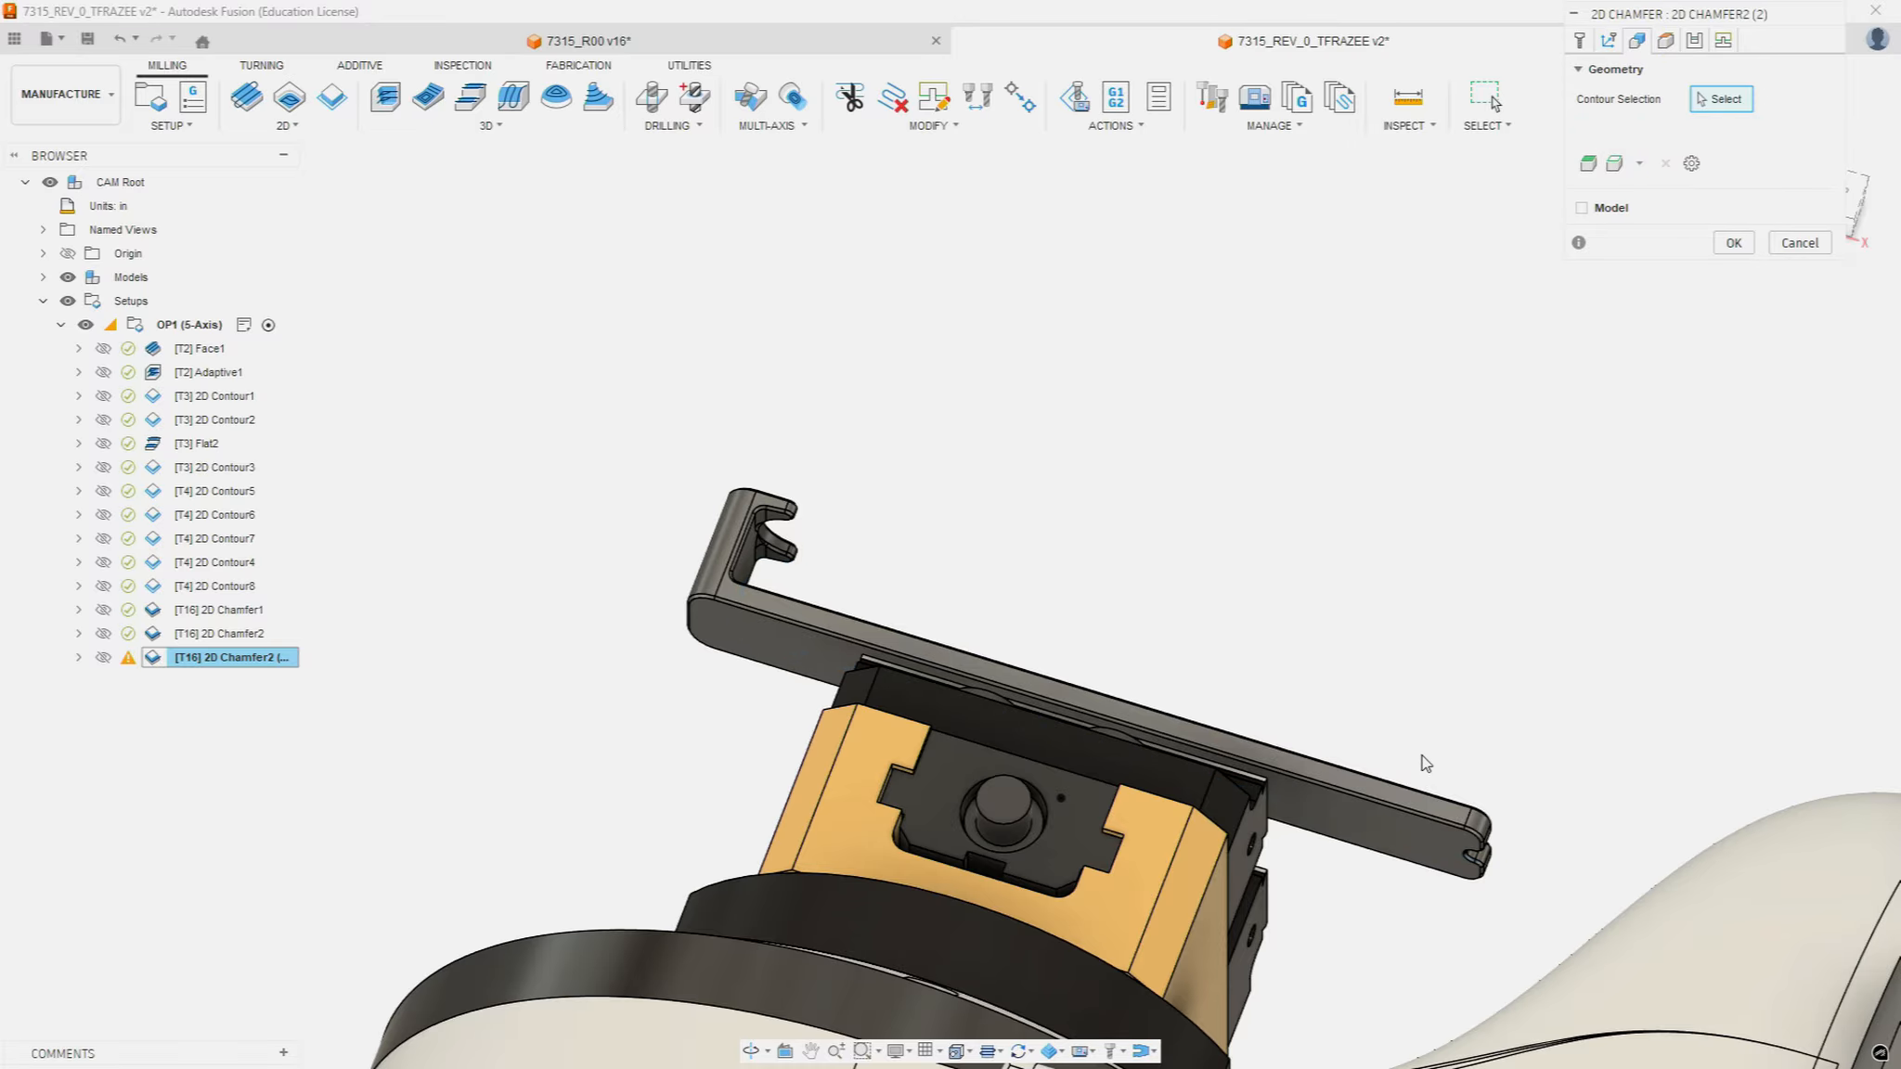
pyautogui.scroll(8, 776, 495)
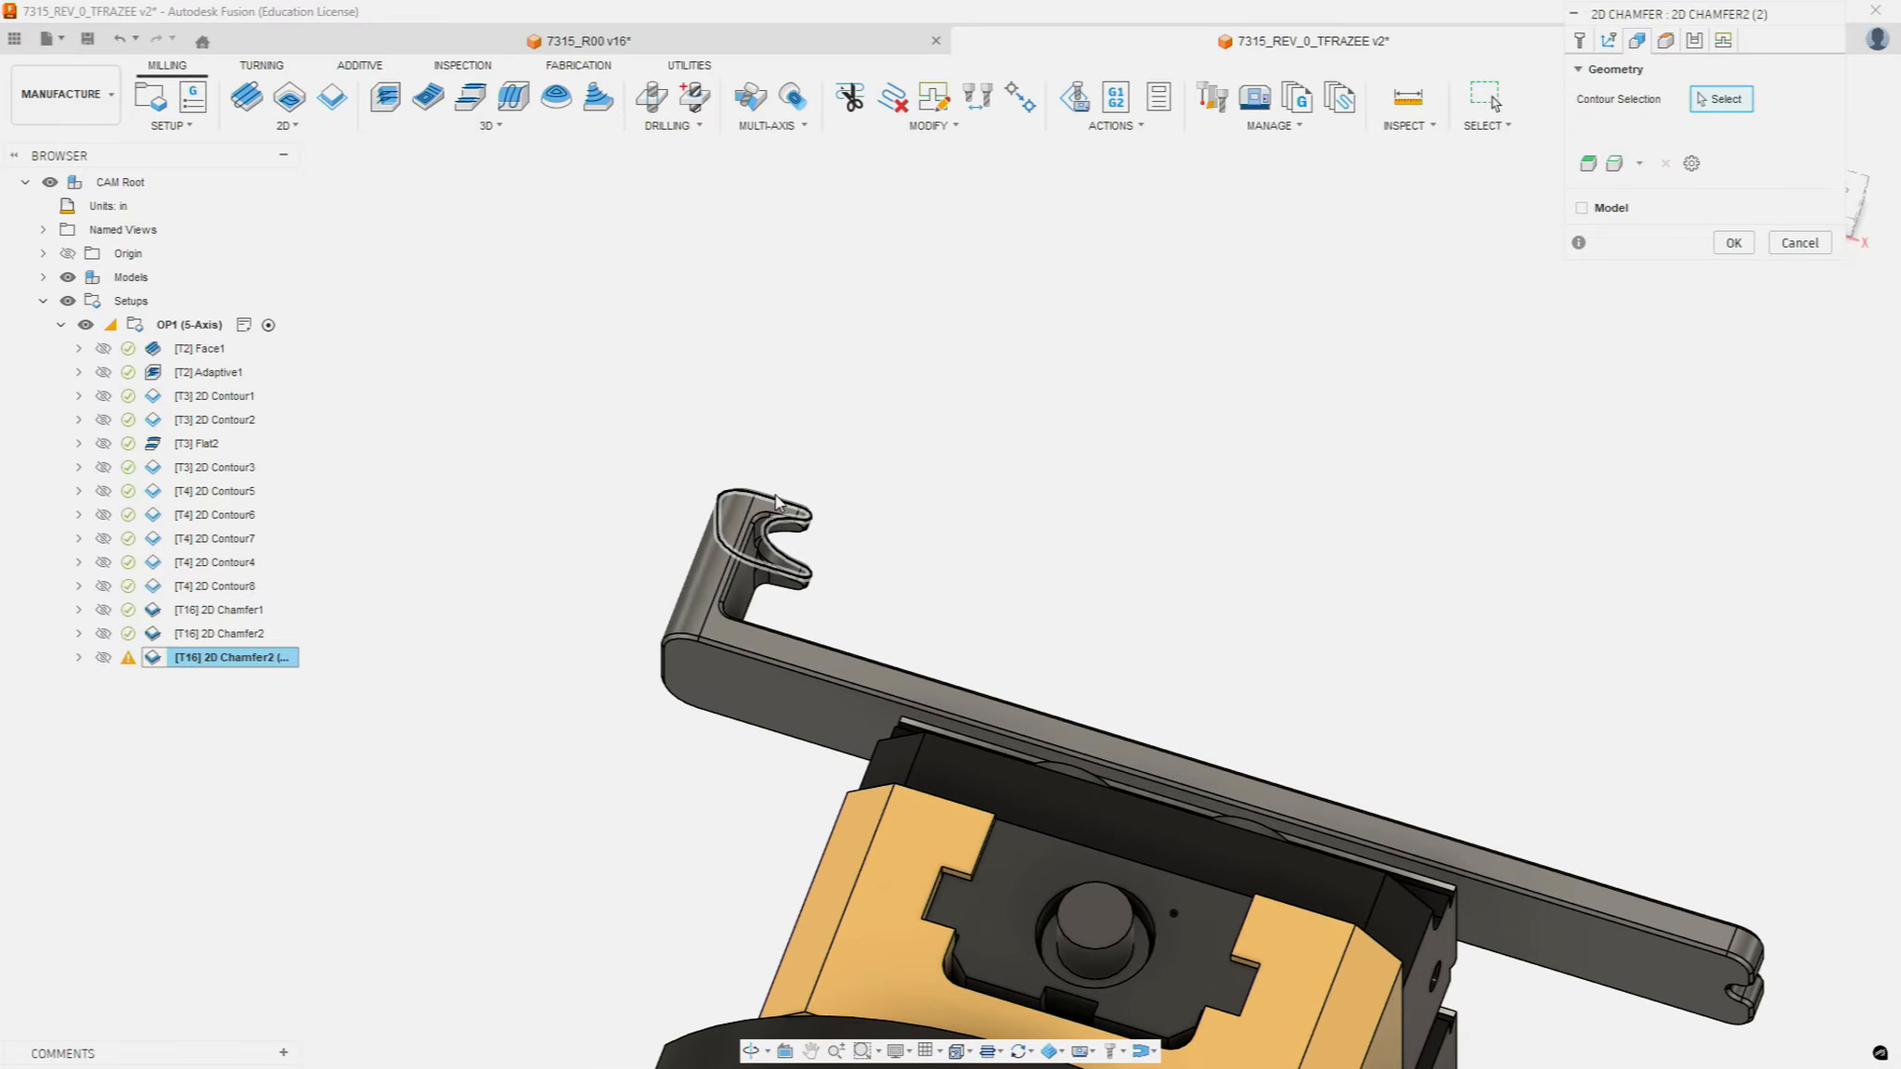
pyautogui.scroll(2, 782, 620)
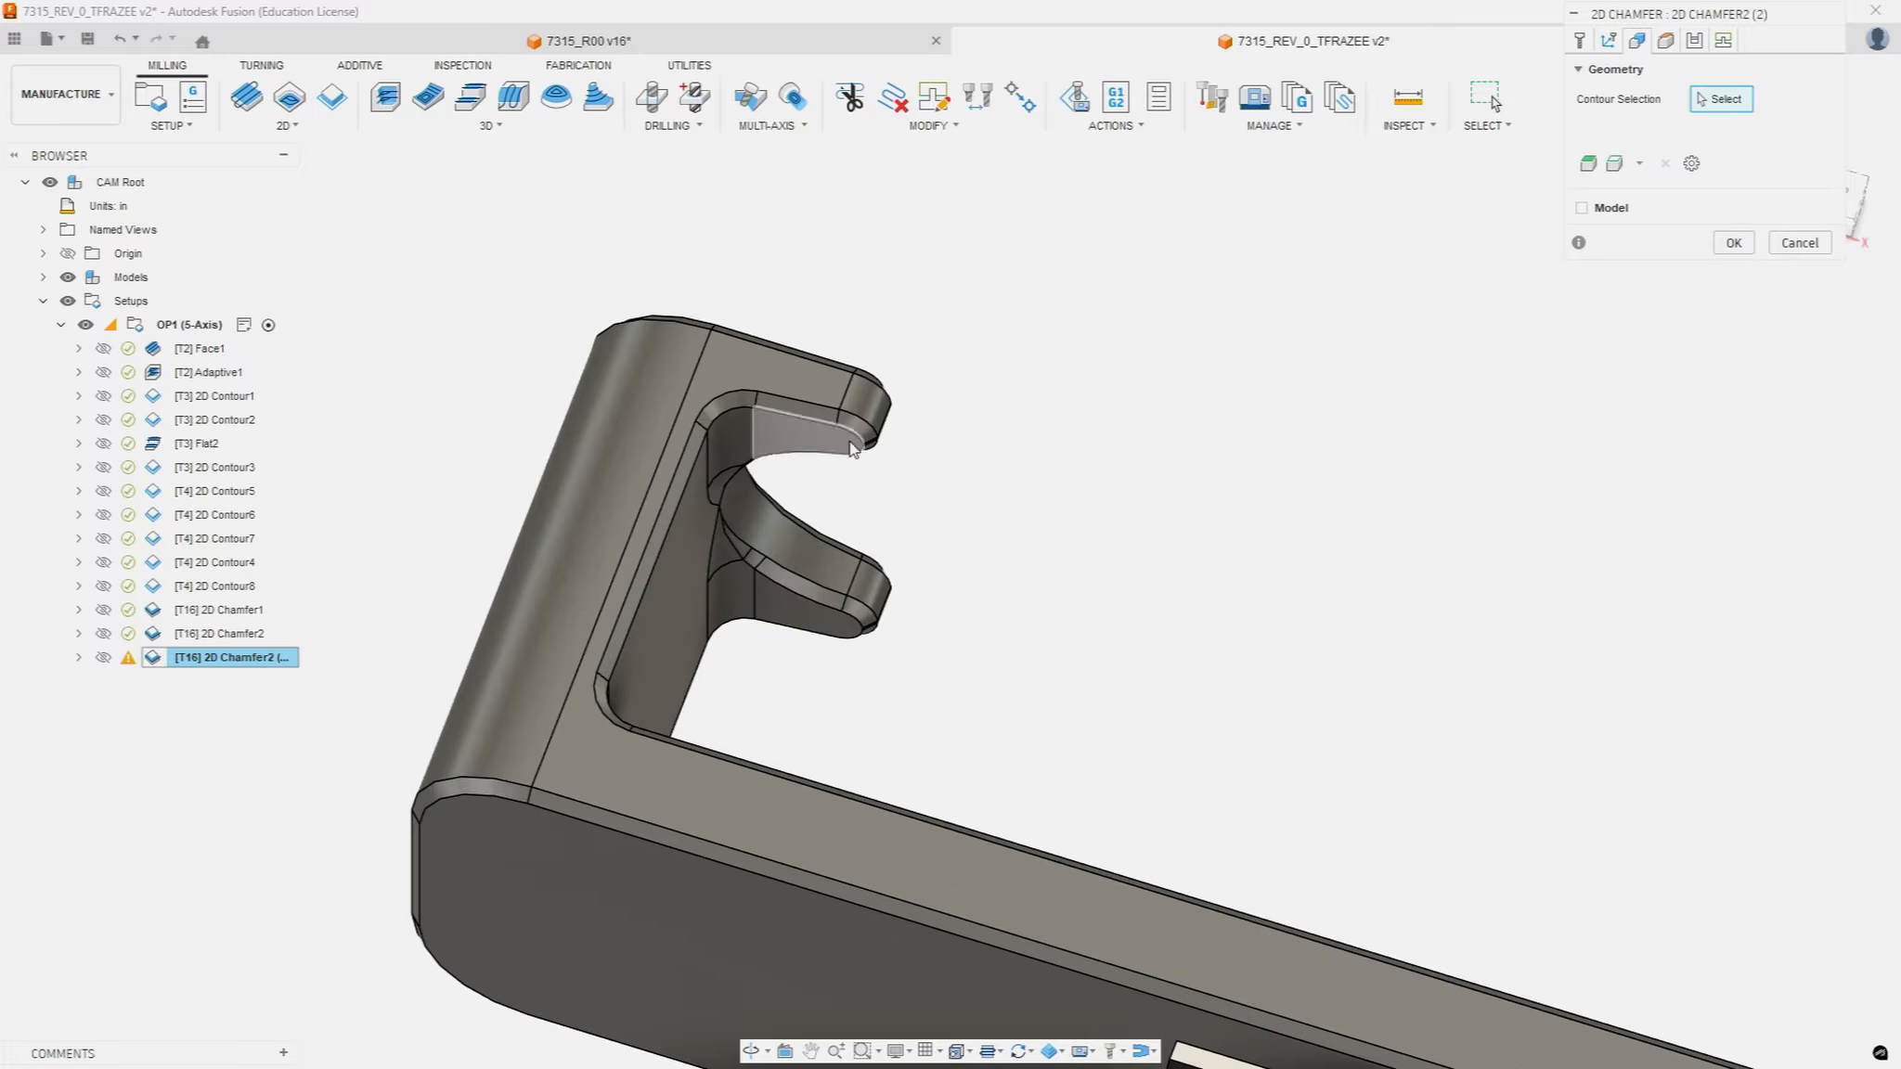
pyautogui.click(1640, 166)
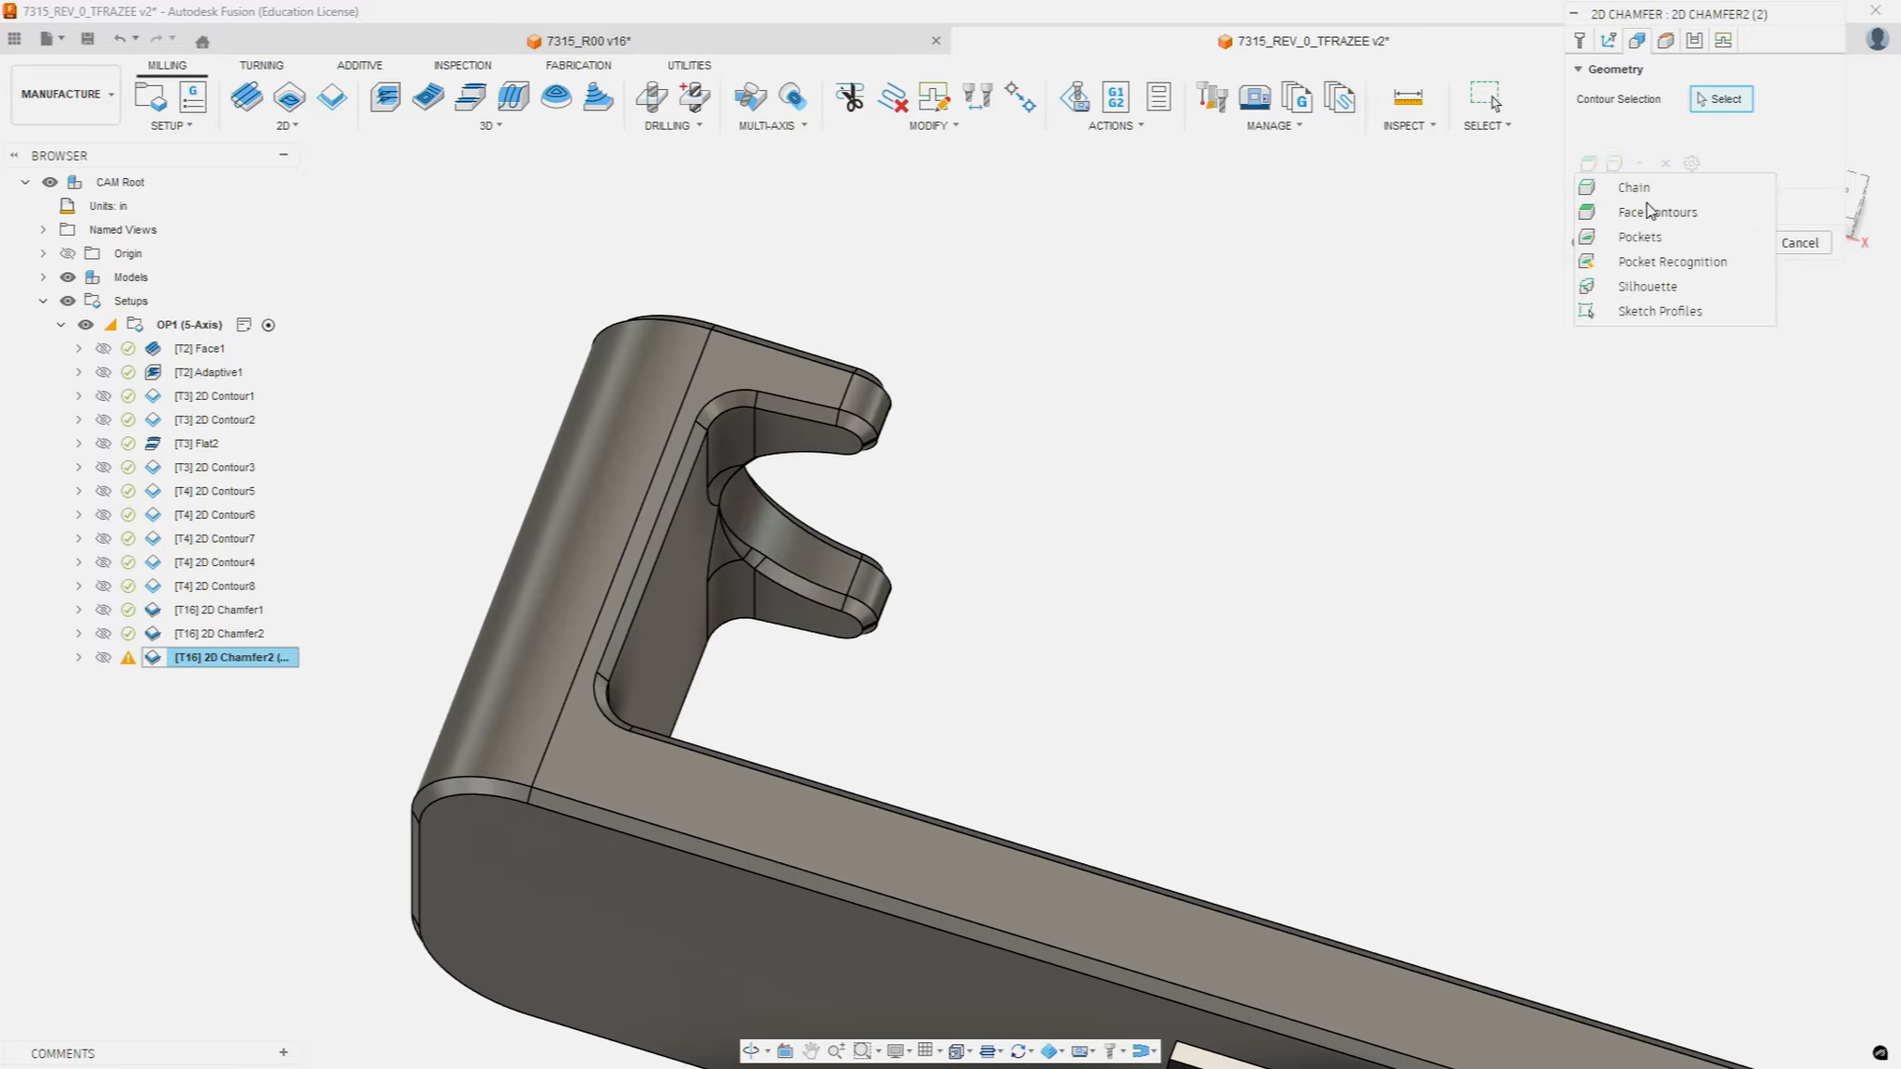
pyautogui.click(1651, 187)
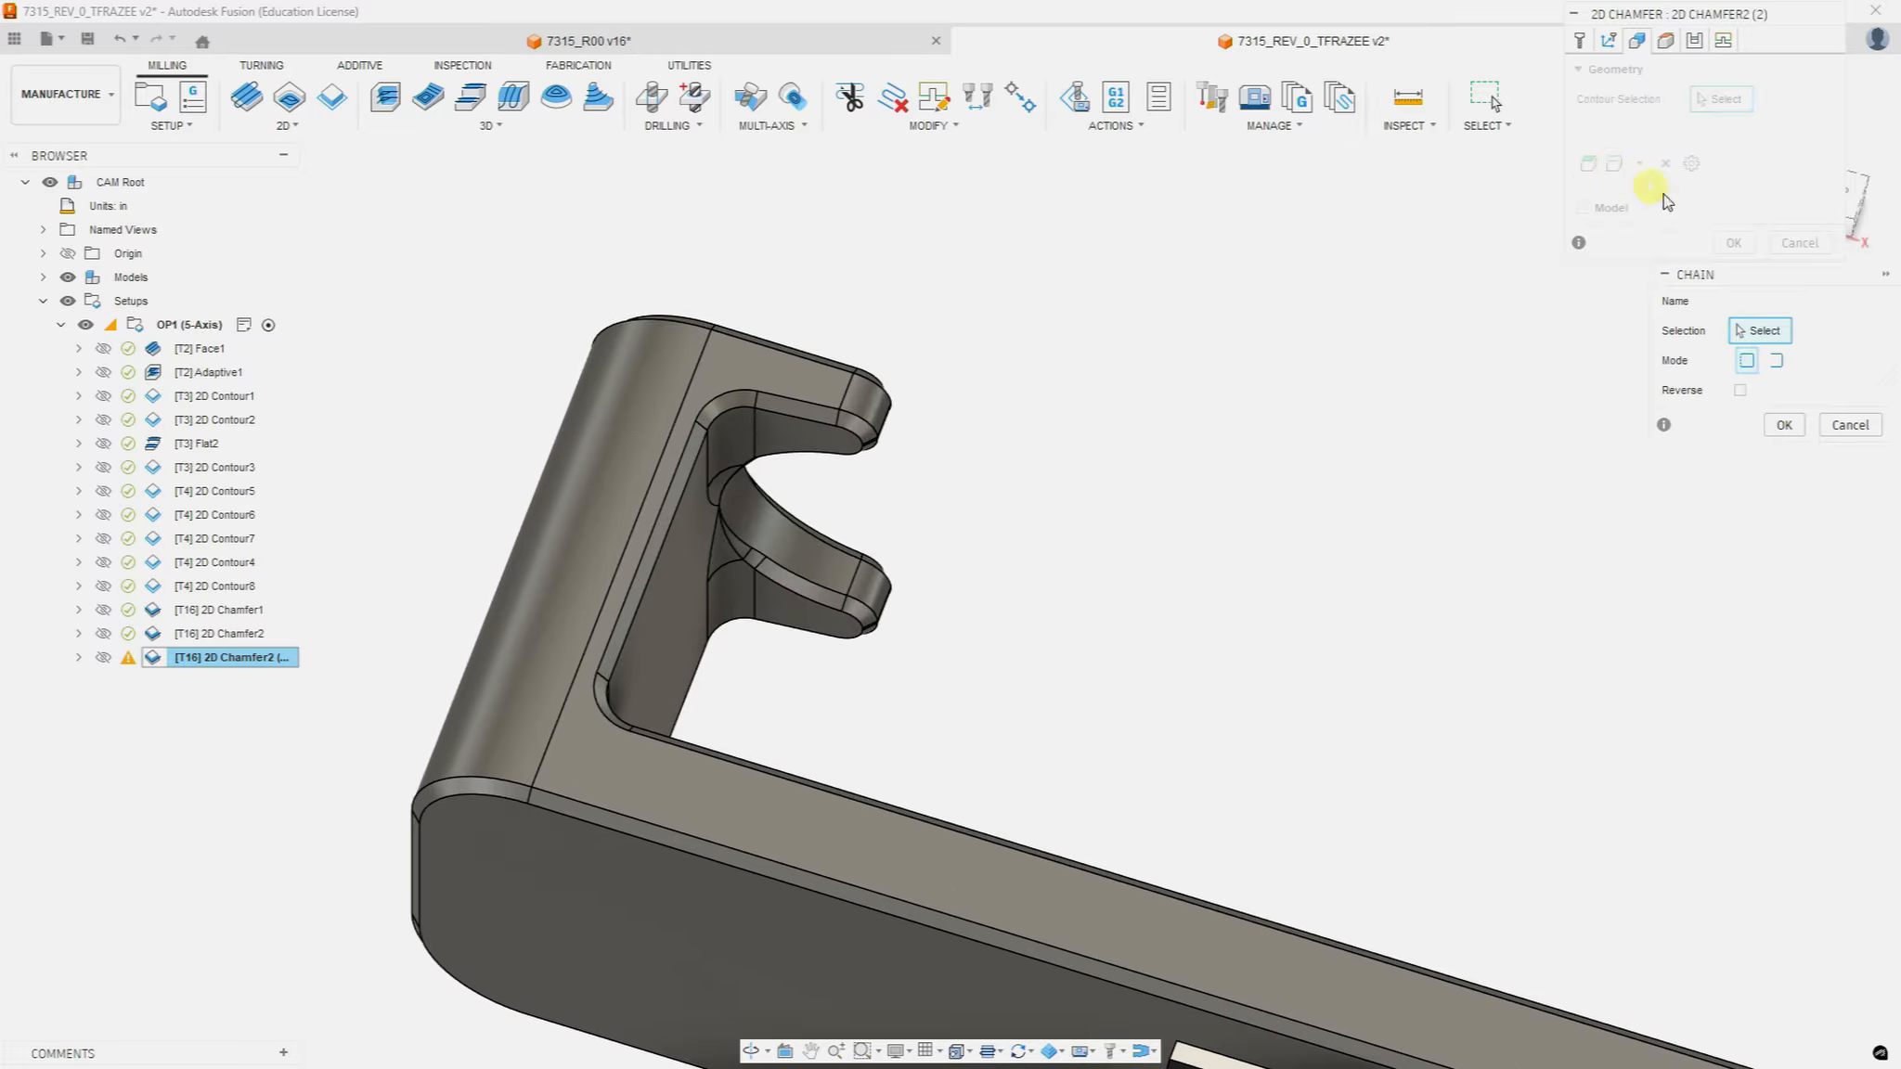
pyautogui.click(1792, 364)
# Step: Chain the edges from the hook tip's straight edge around the fillet, hook wall and inside corner onto the arm's long edge
pyautogui.click(830, 407)
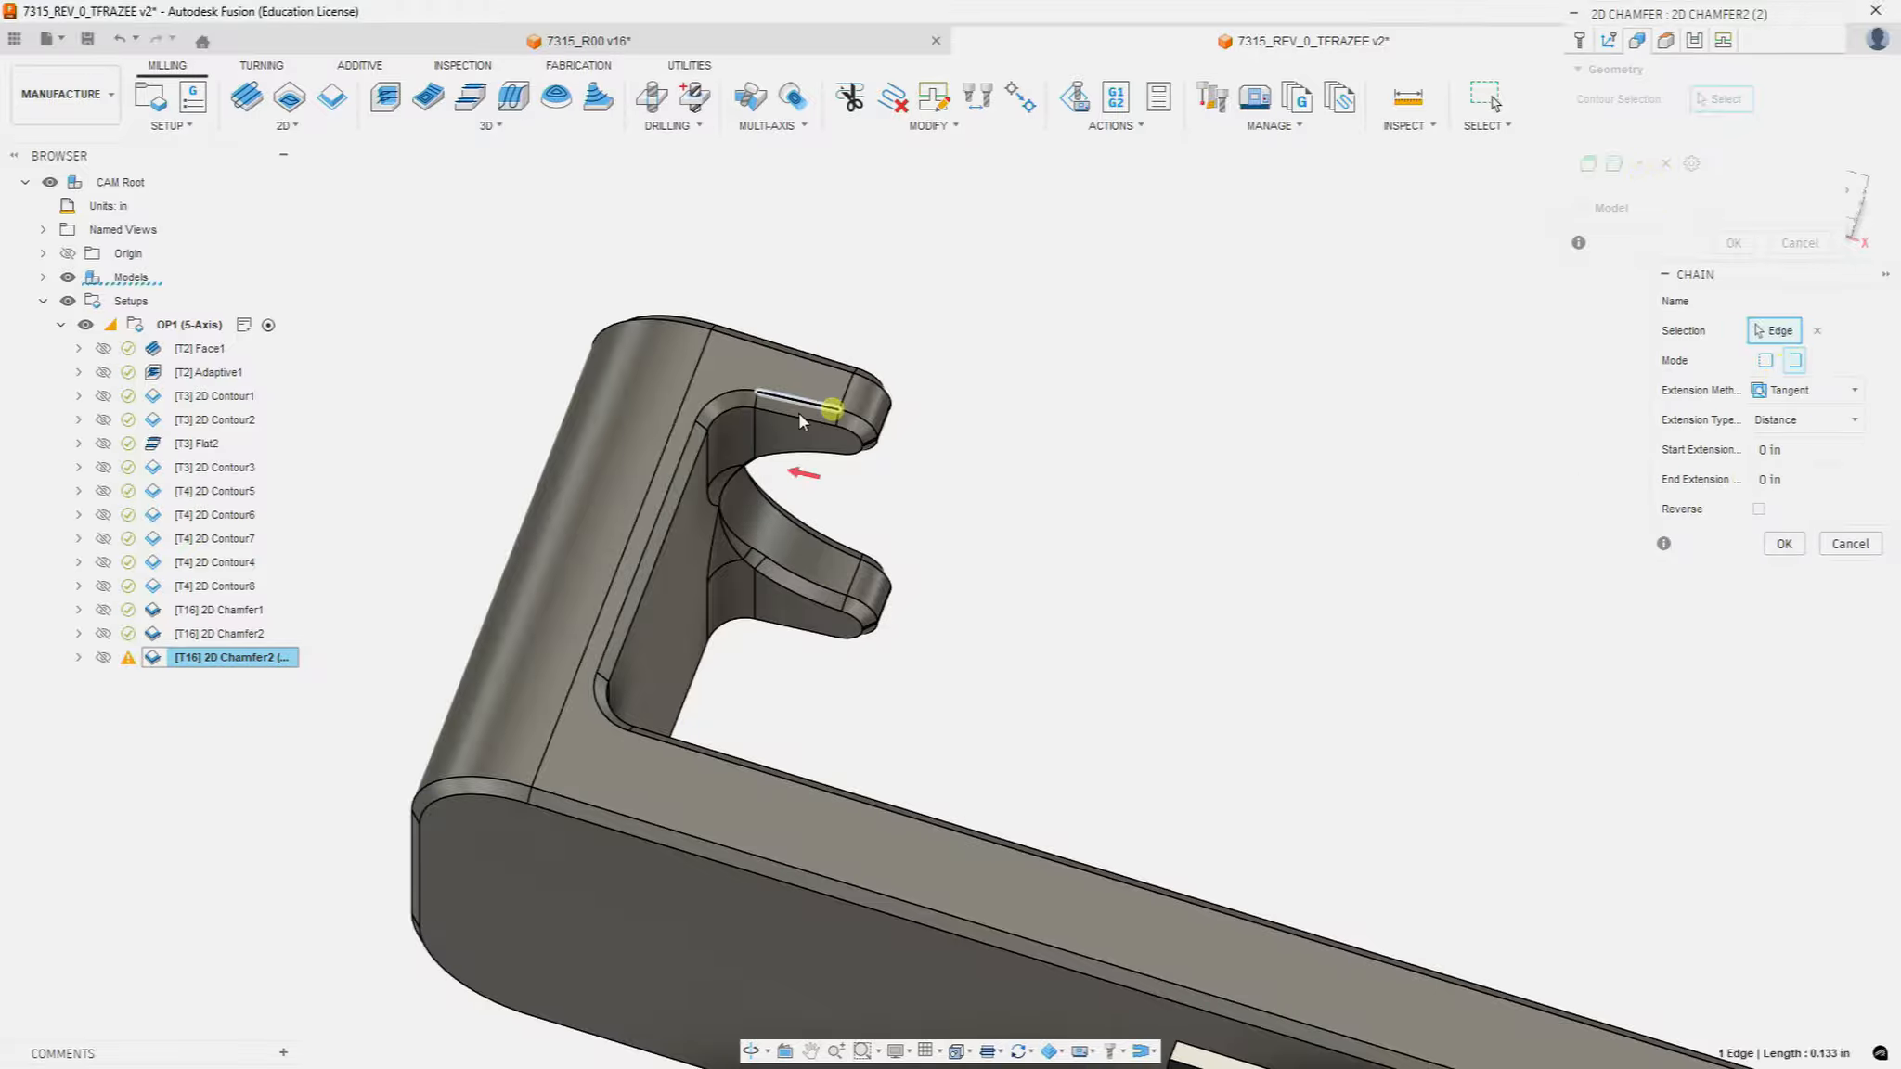
pyautogui.click(722, 403)
pyautogui.click(678, 424)
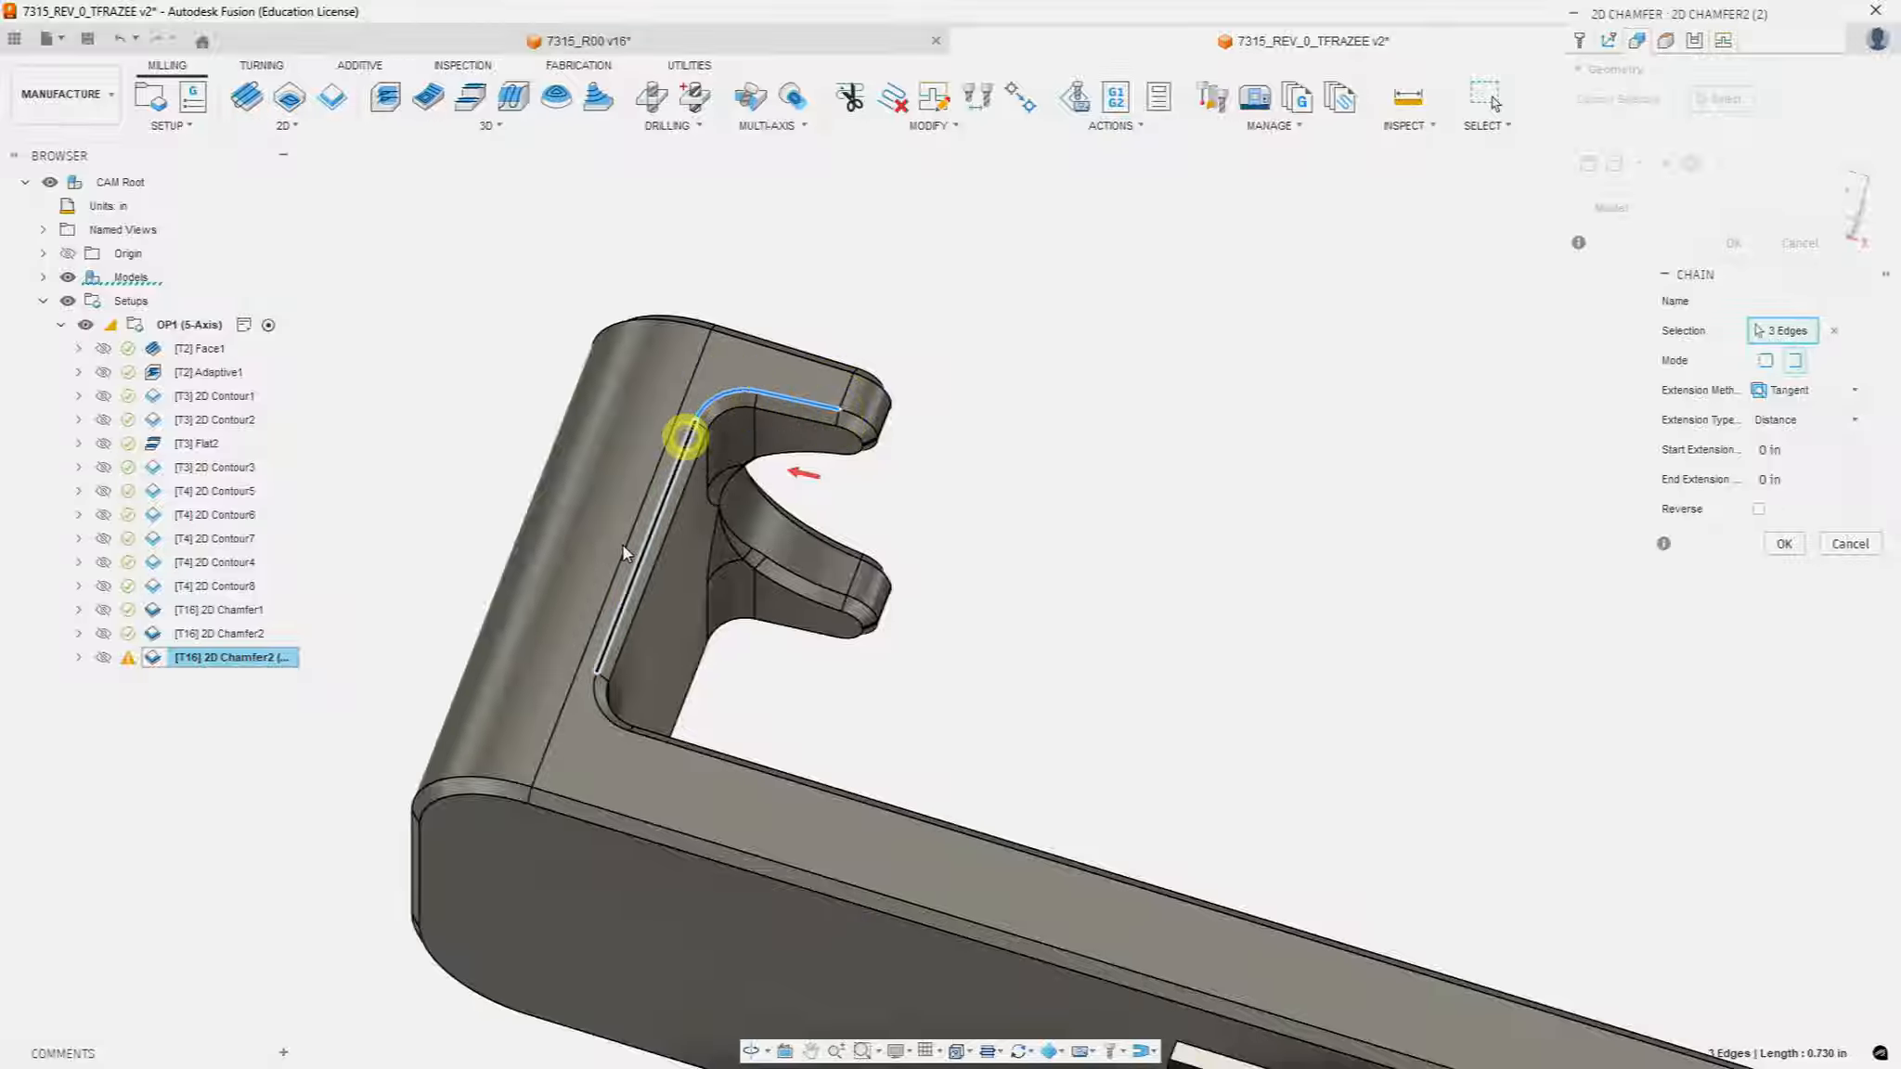
pyautogui.click(597, 708)
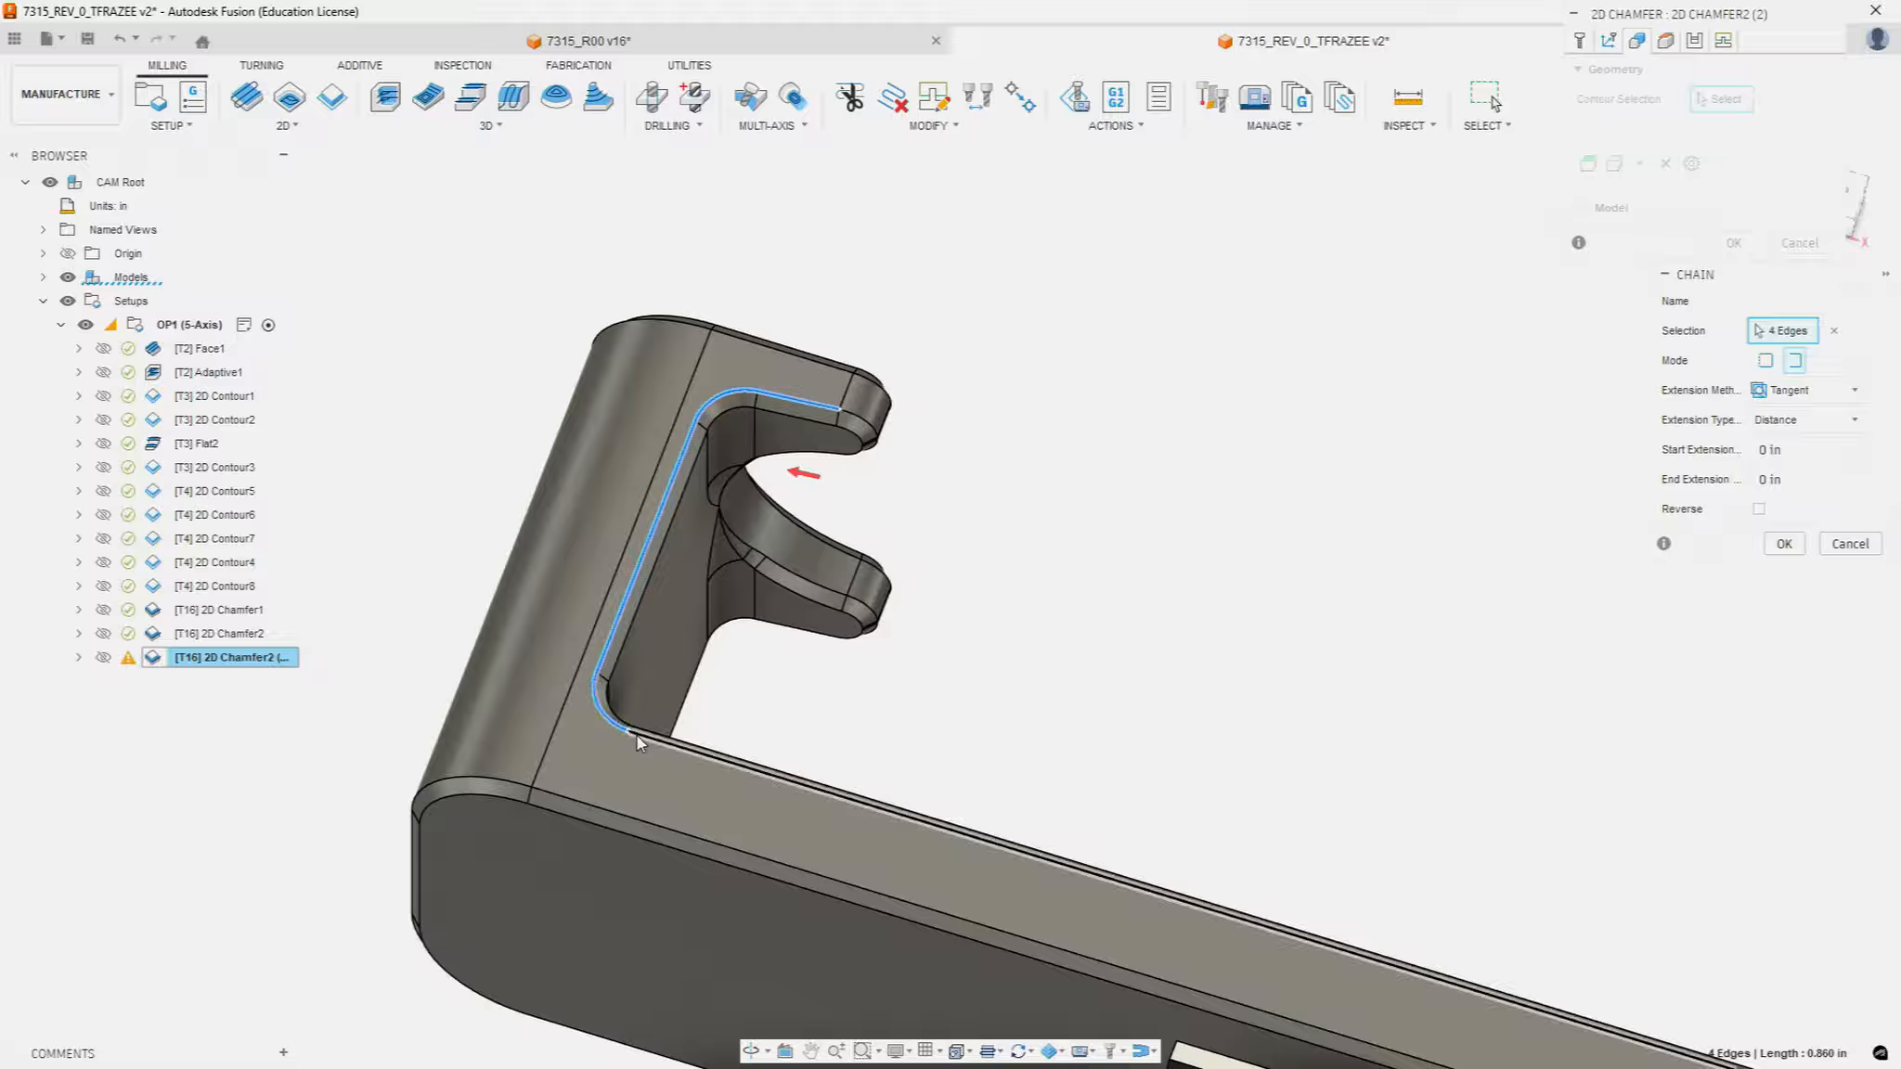
pyautogui.click(709, 760)
# Step: Extend the new open chain tangentially by 0.25 in at both ends and accept it
pyautogui.scroll(-5, 998, 677)
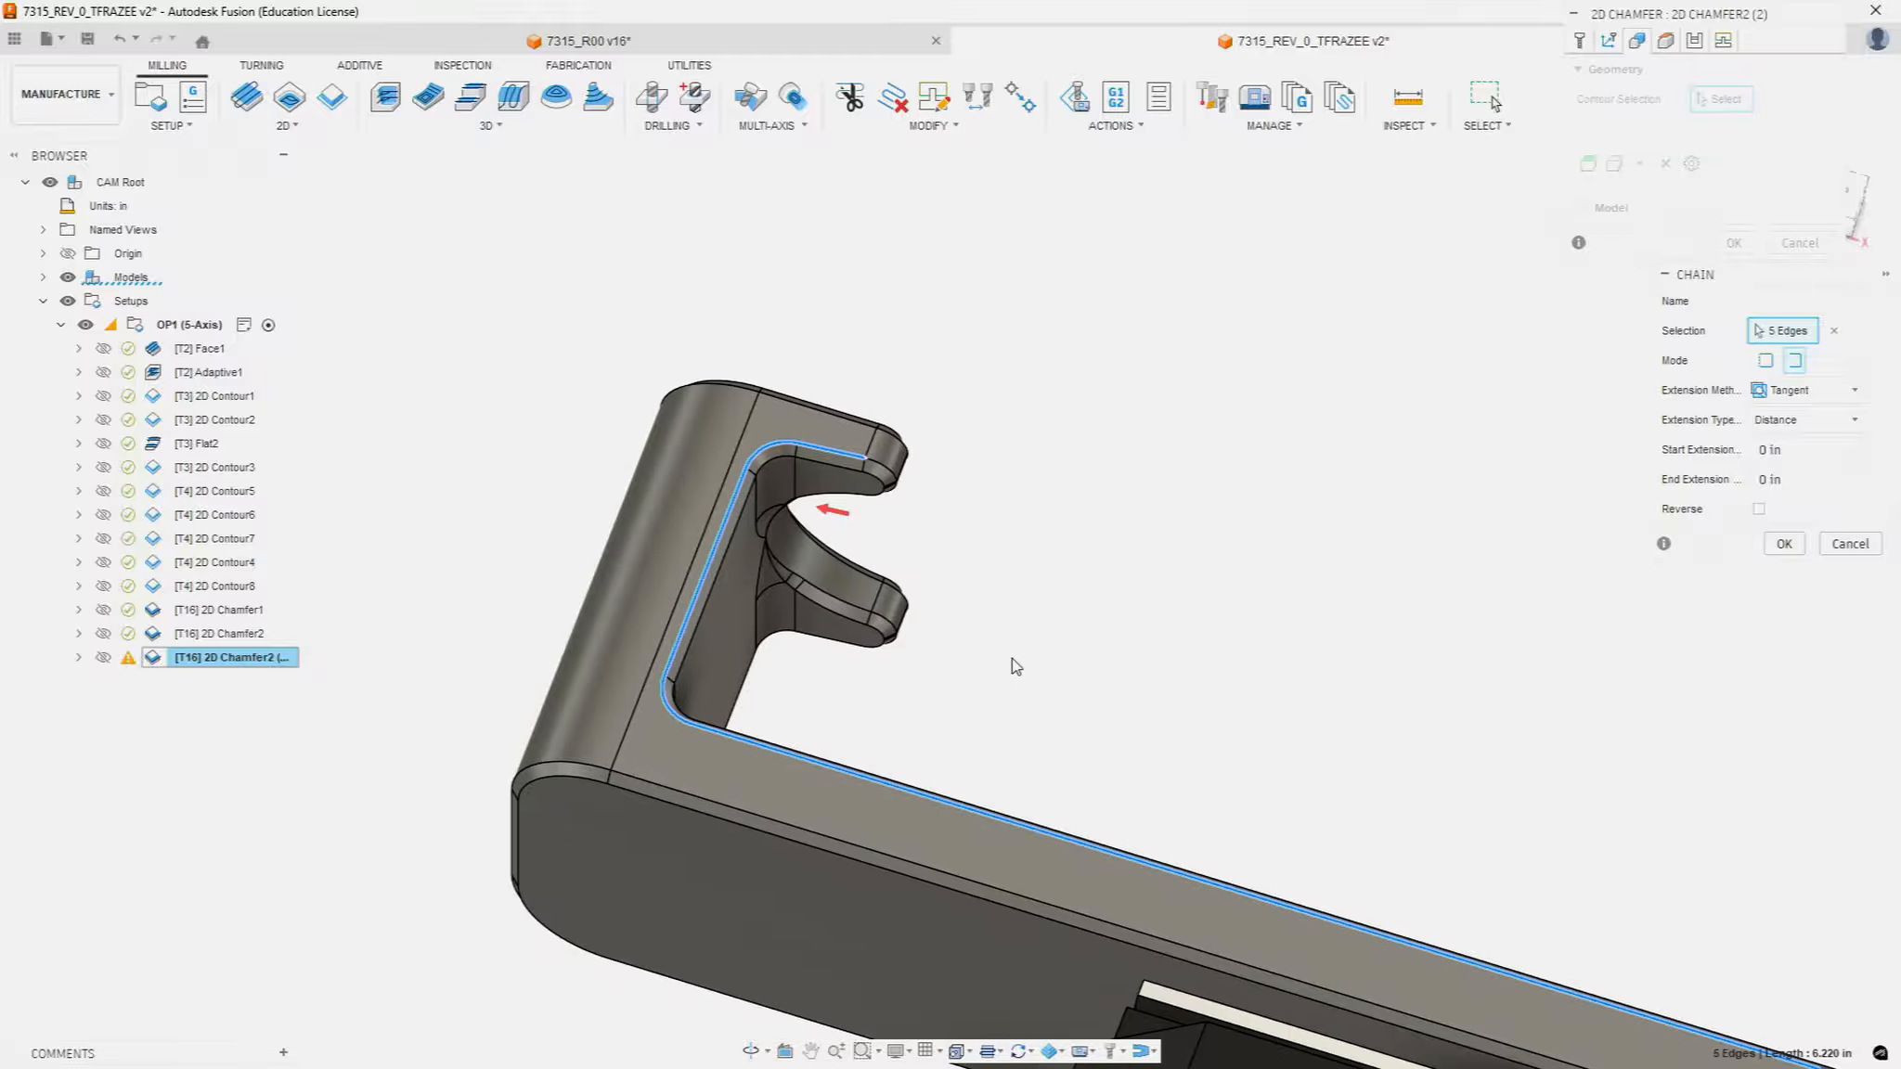
pyautogui.scroll(-5, 1279, 722)
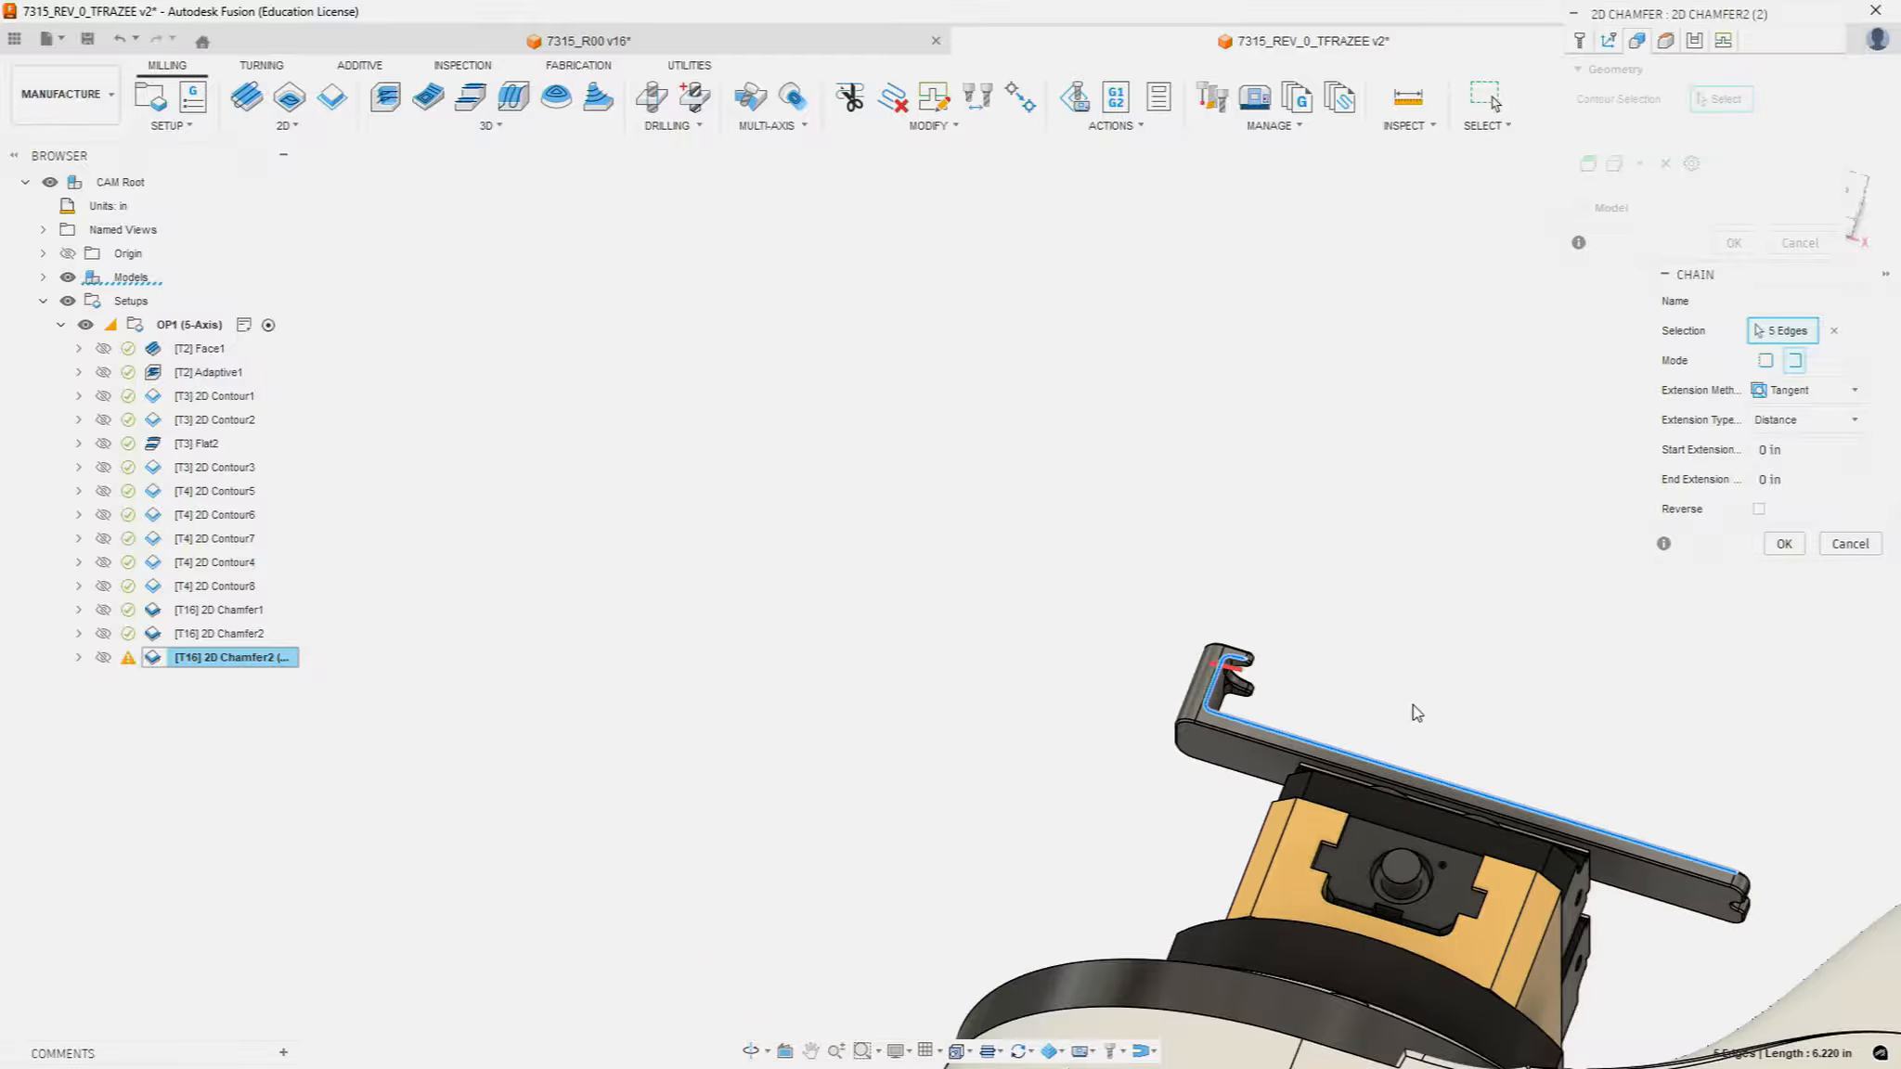
pyautogui.scroll(2, 1806, 889)
pyautogui.scroll(2, 1791, 708)
pyautogui.click(1801, 449)
pyautogui.write('.25')
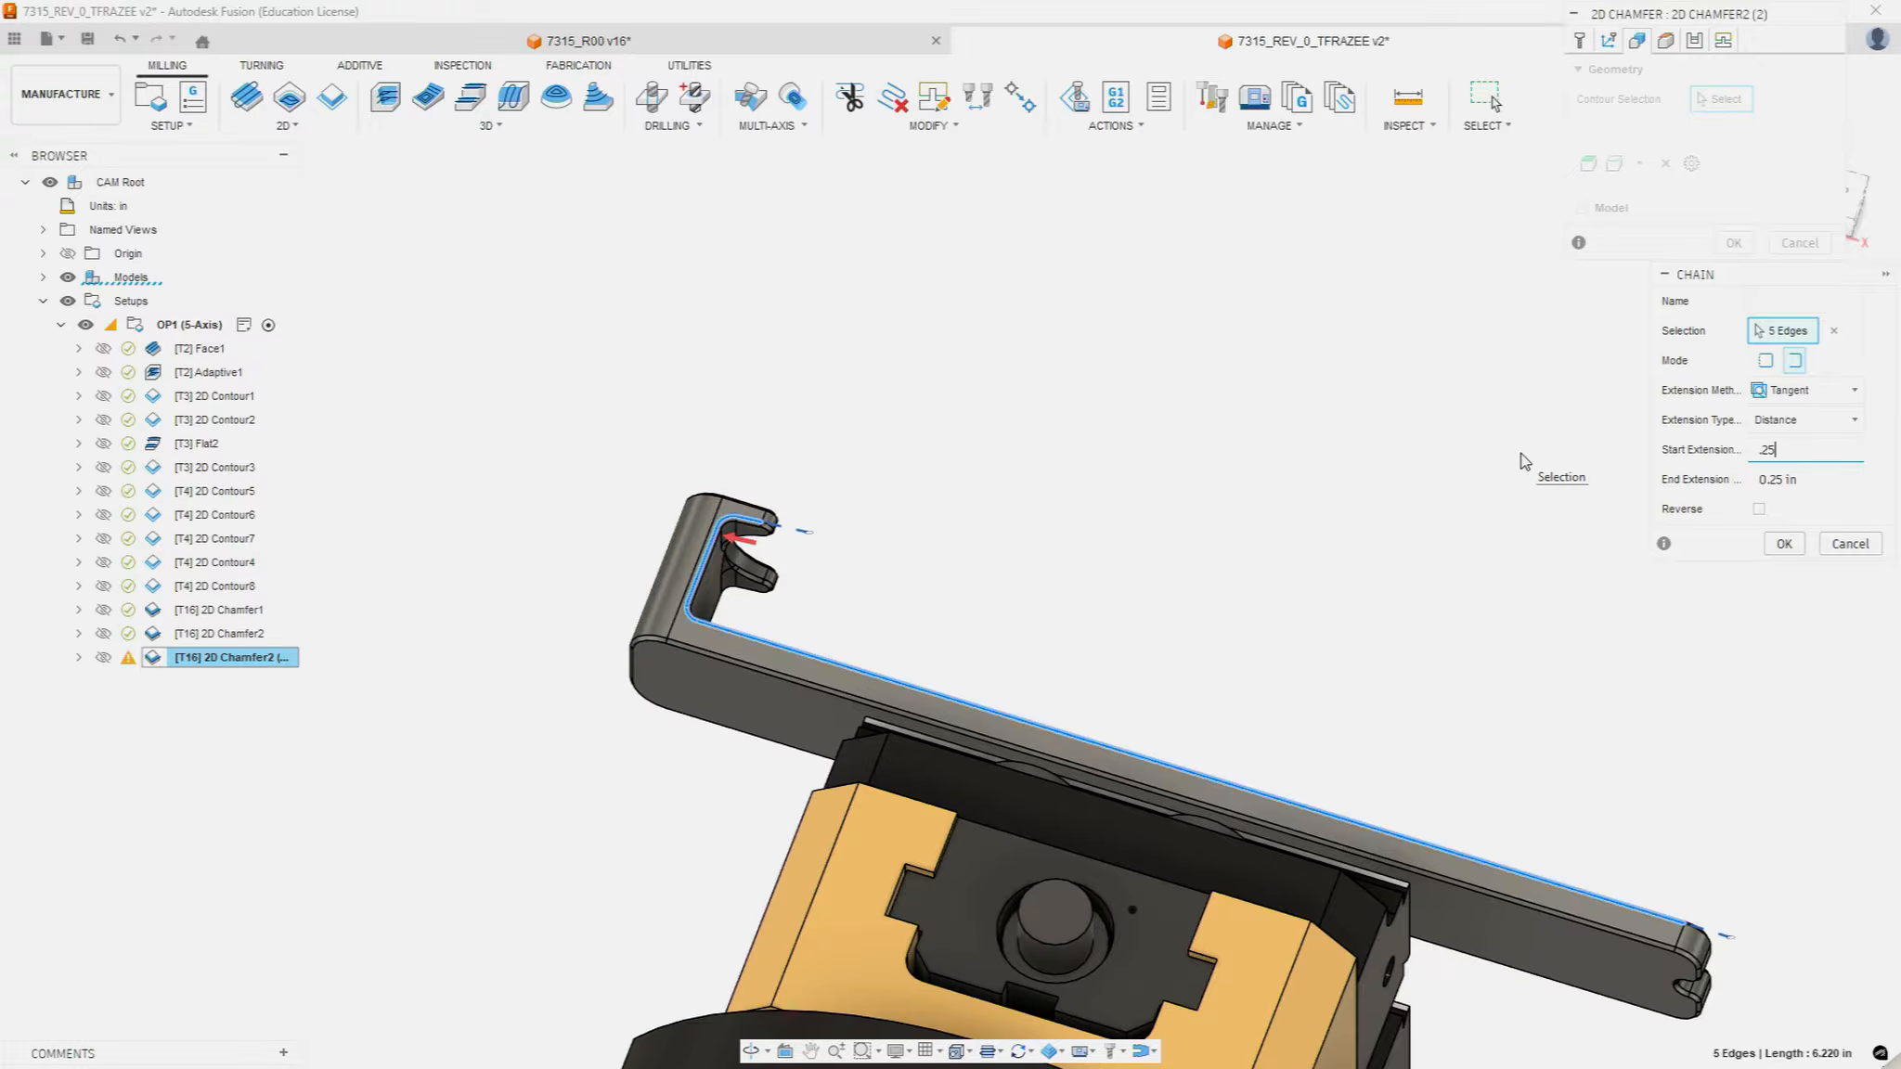
pyautogui.scroll(-1, 1547, 466)
pyautogui.scroll(-1, 1560, 473)
pyautogui.scroll(1, 1569, 473)
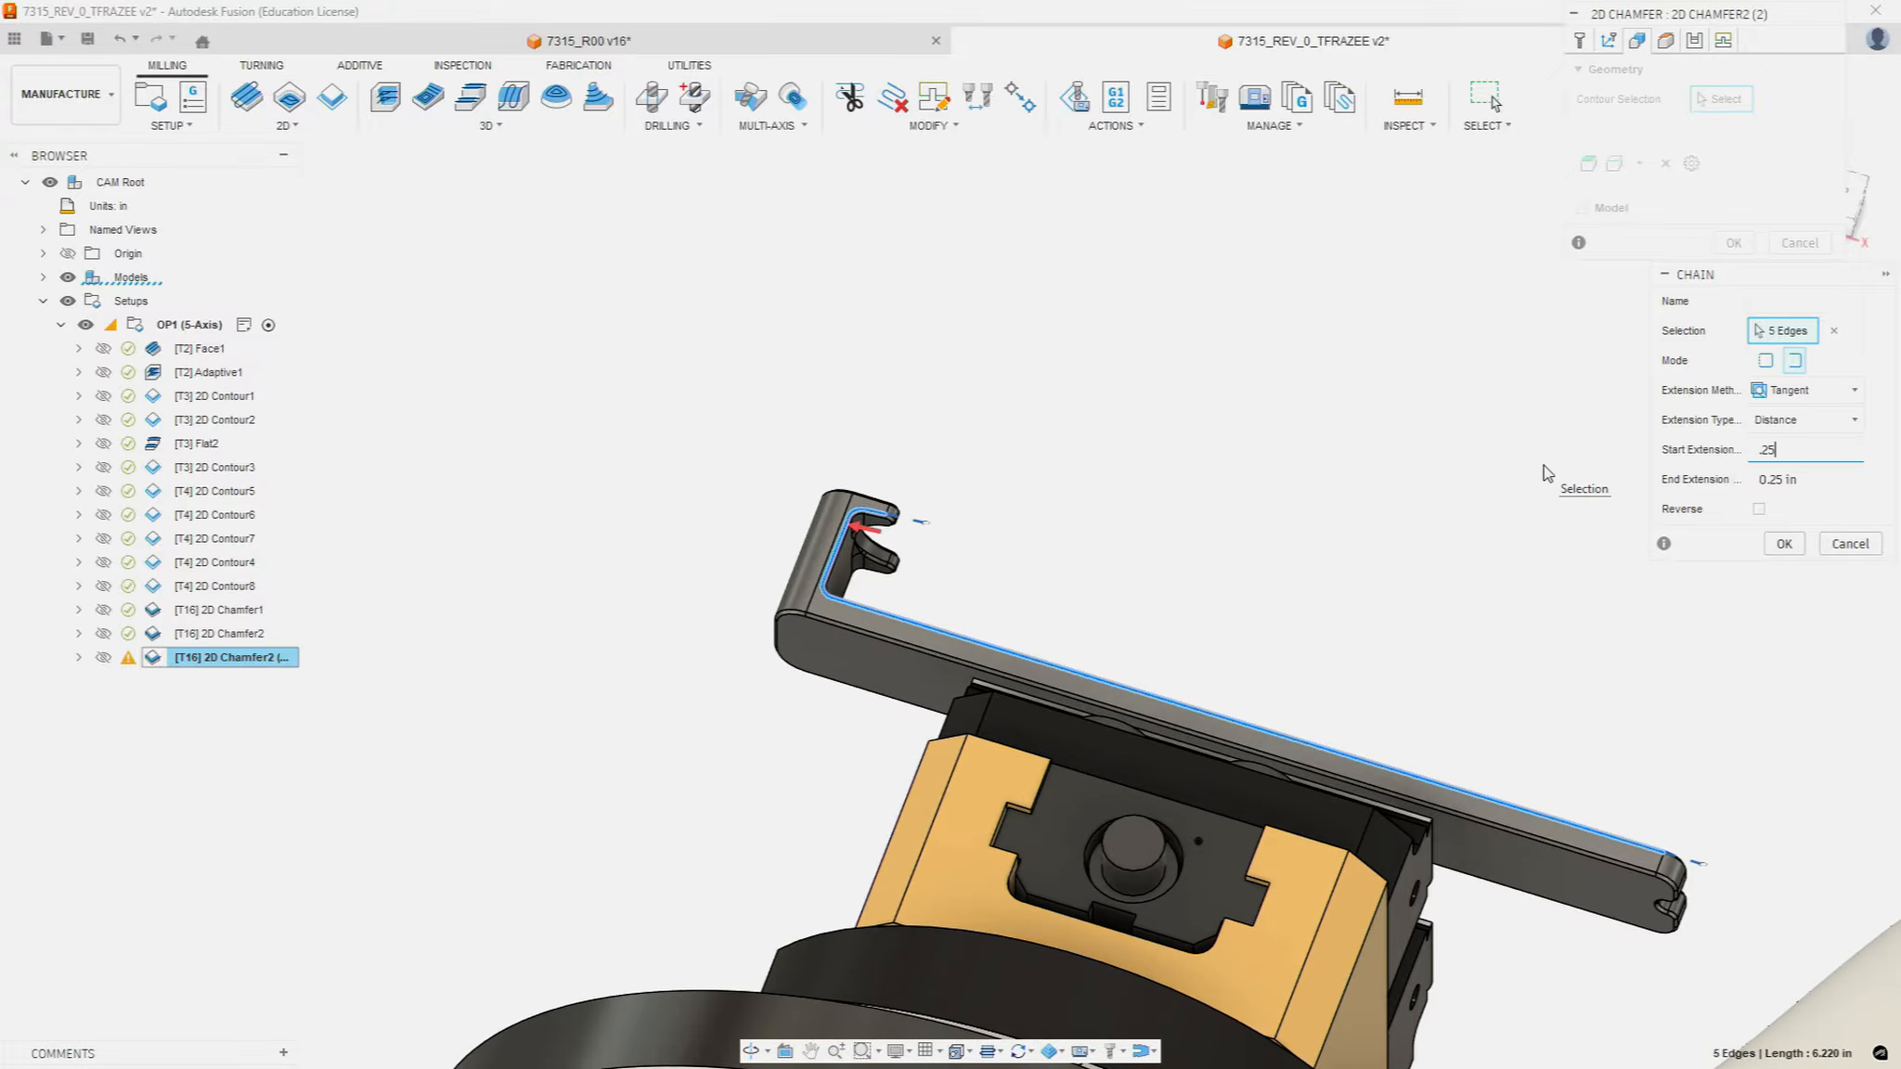
pyautogui.click(1784, 543)
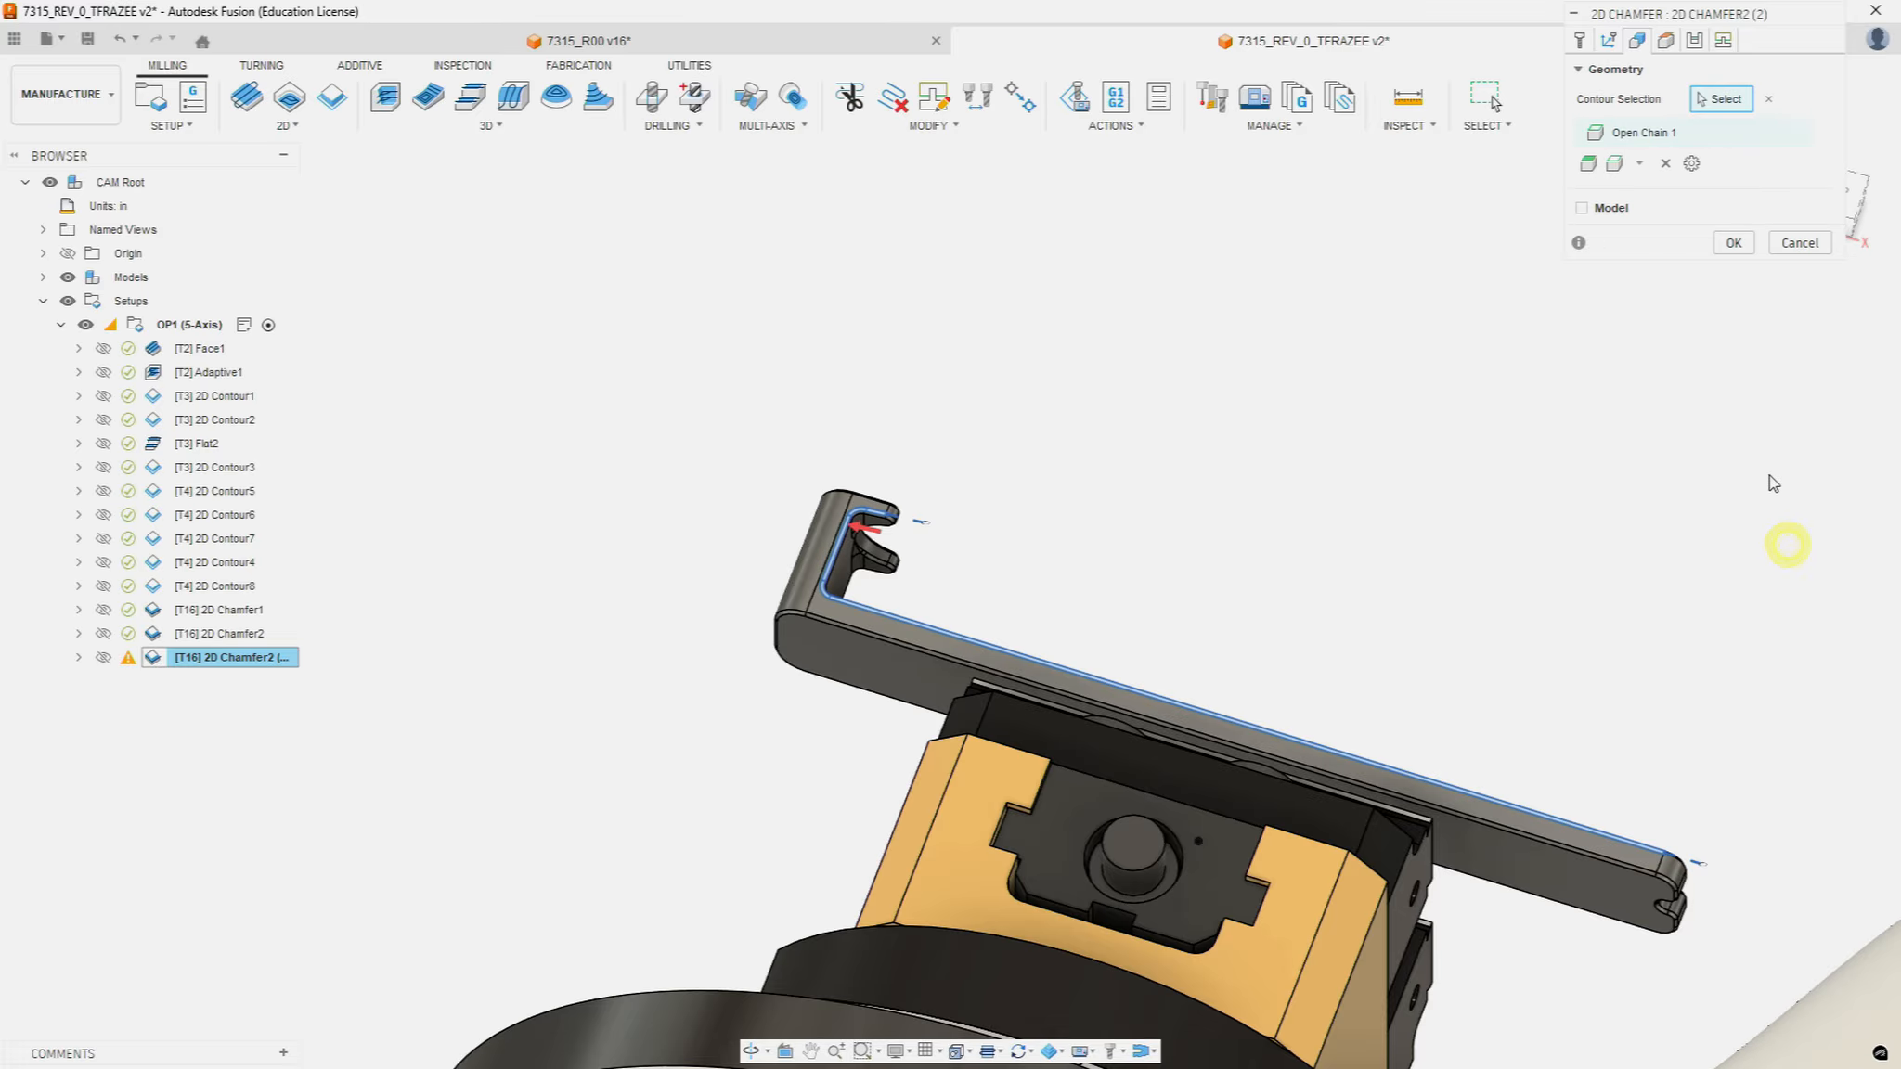
# Step: Review the duplicated chamfer's heights, passes and linking settings, and generate its toolpath
pyautogui.click(1665, 42)
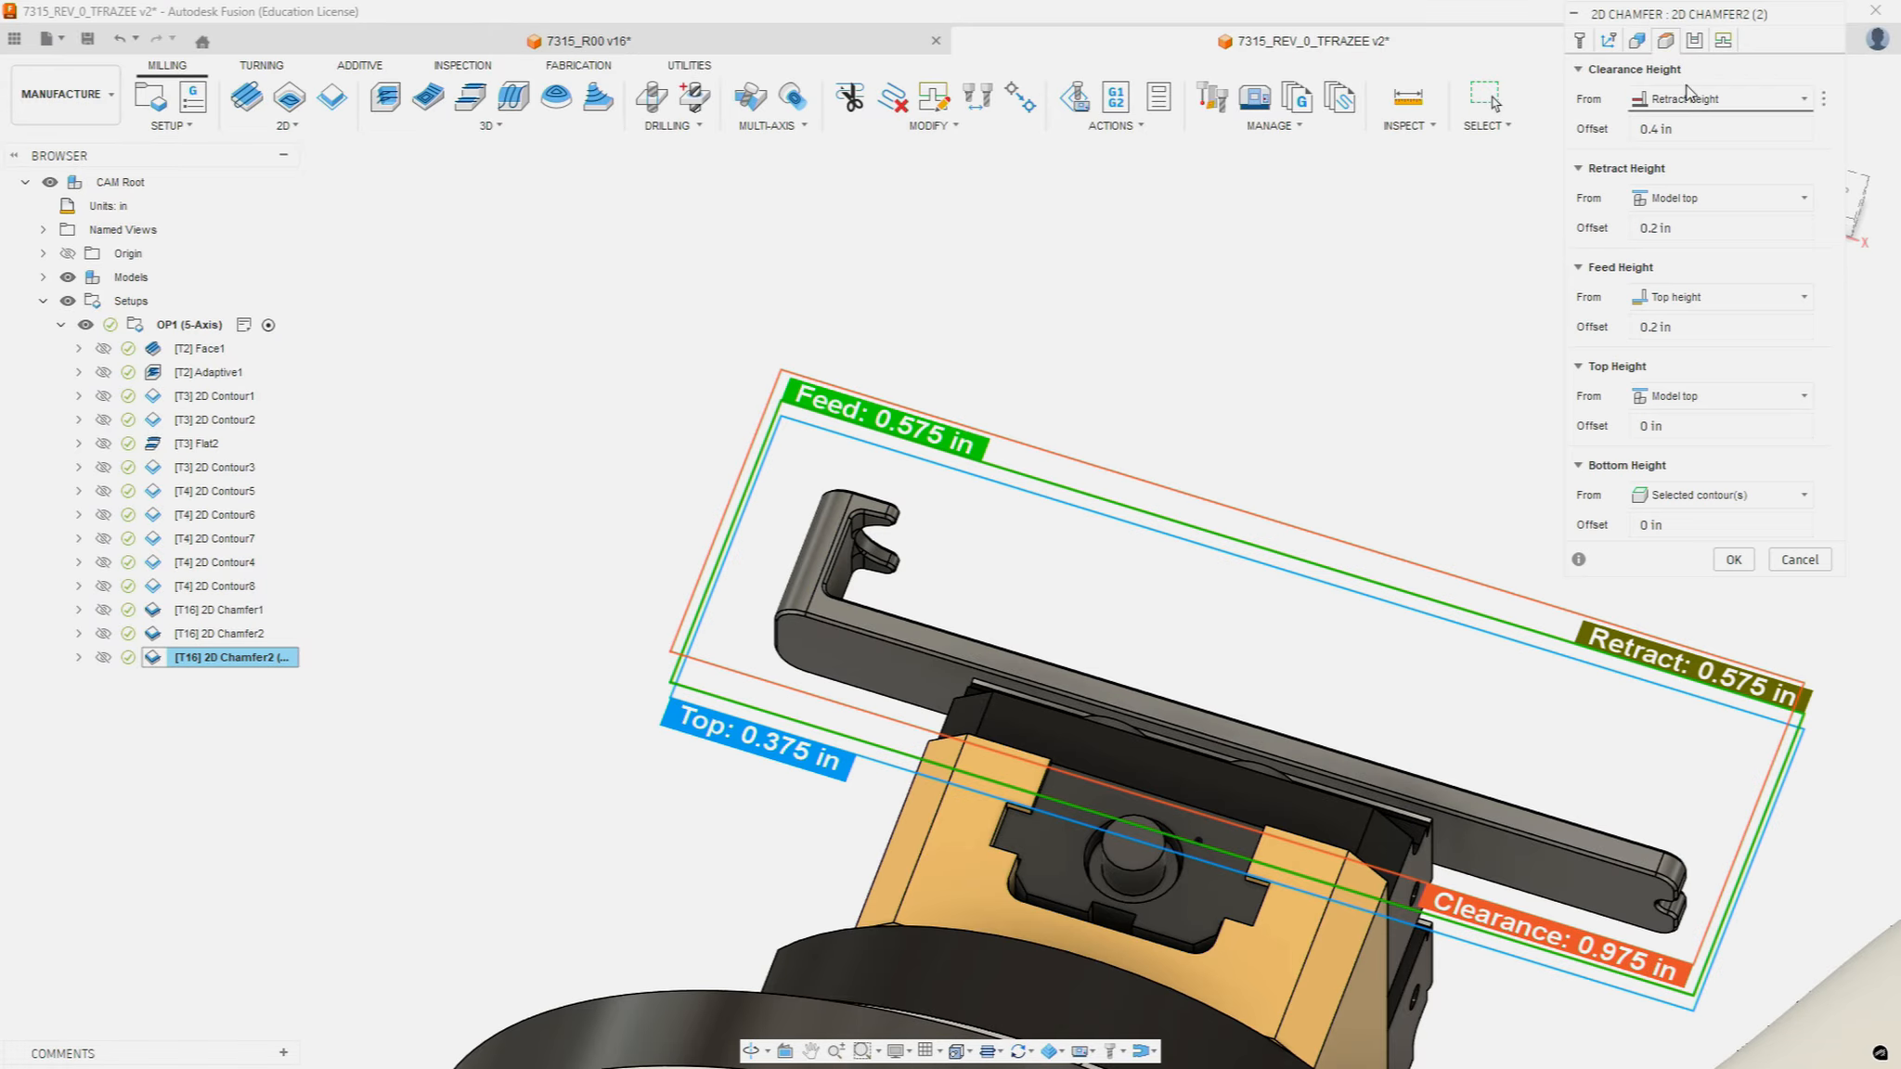
pyautogui.click(1696, 42)
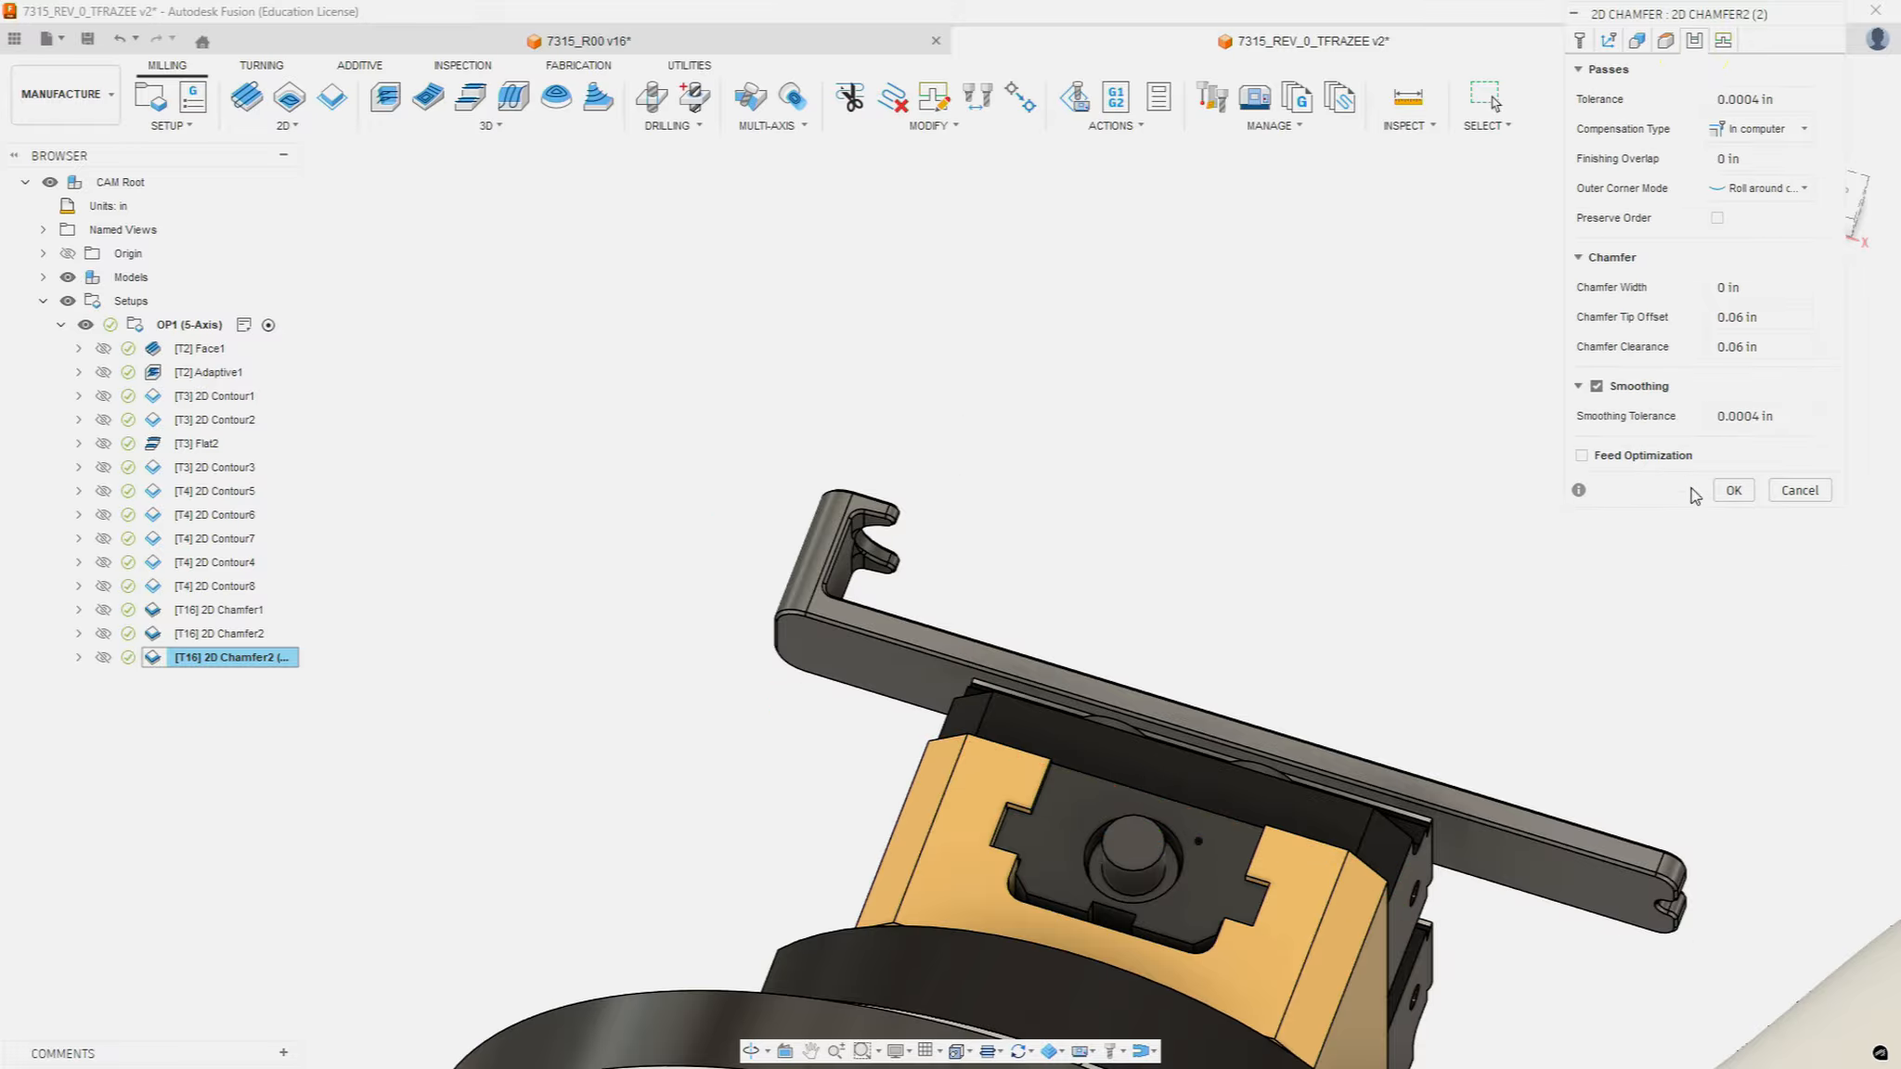
pyautogui.click(1724, 41)
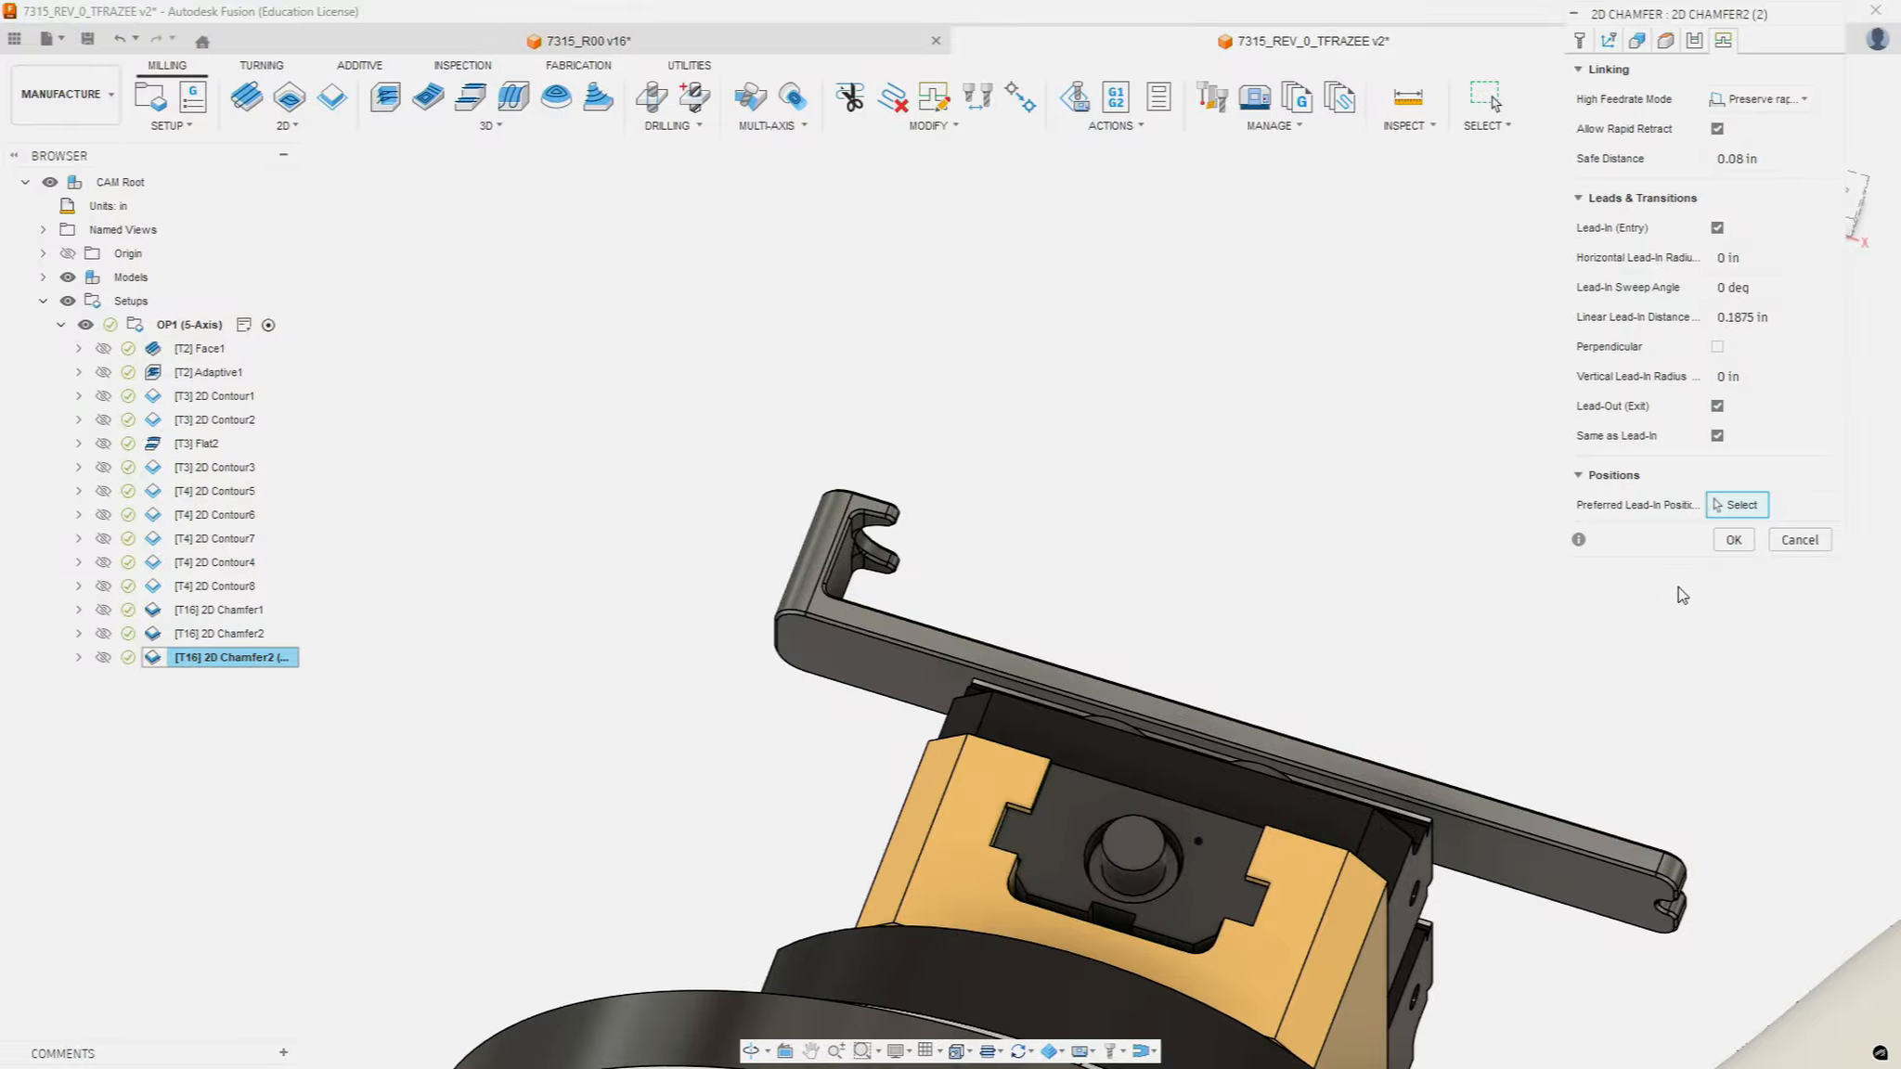
pyautogui.click(1734, 540)
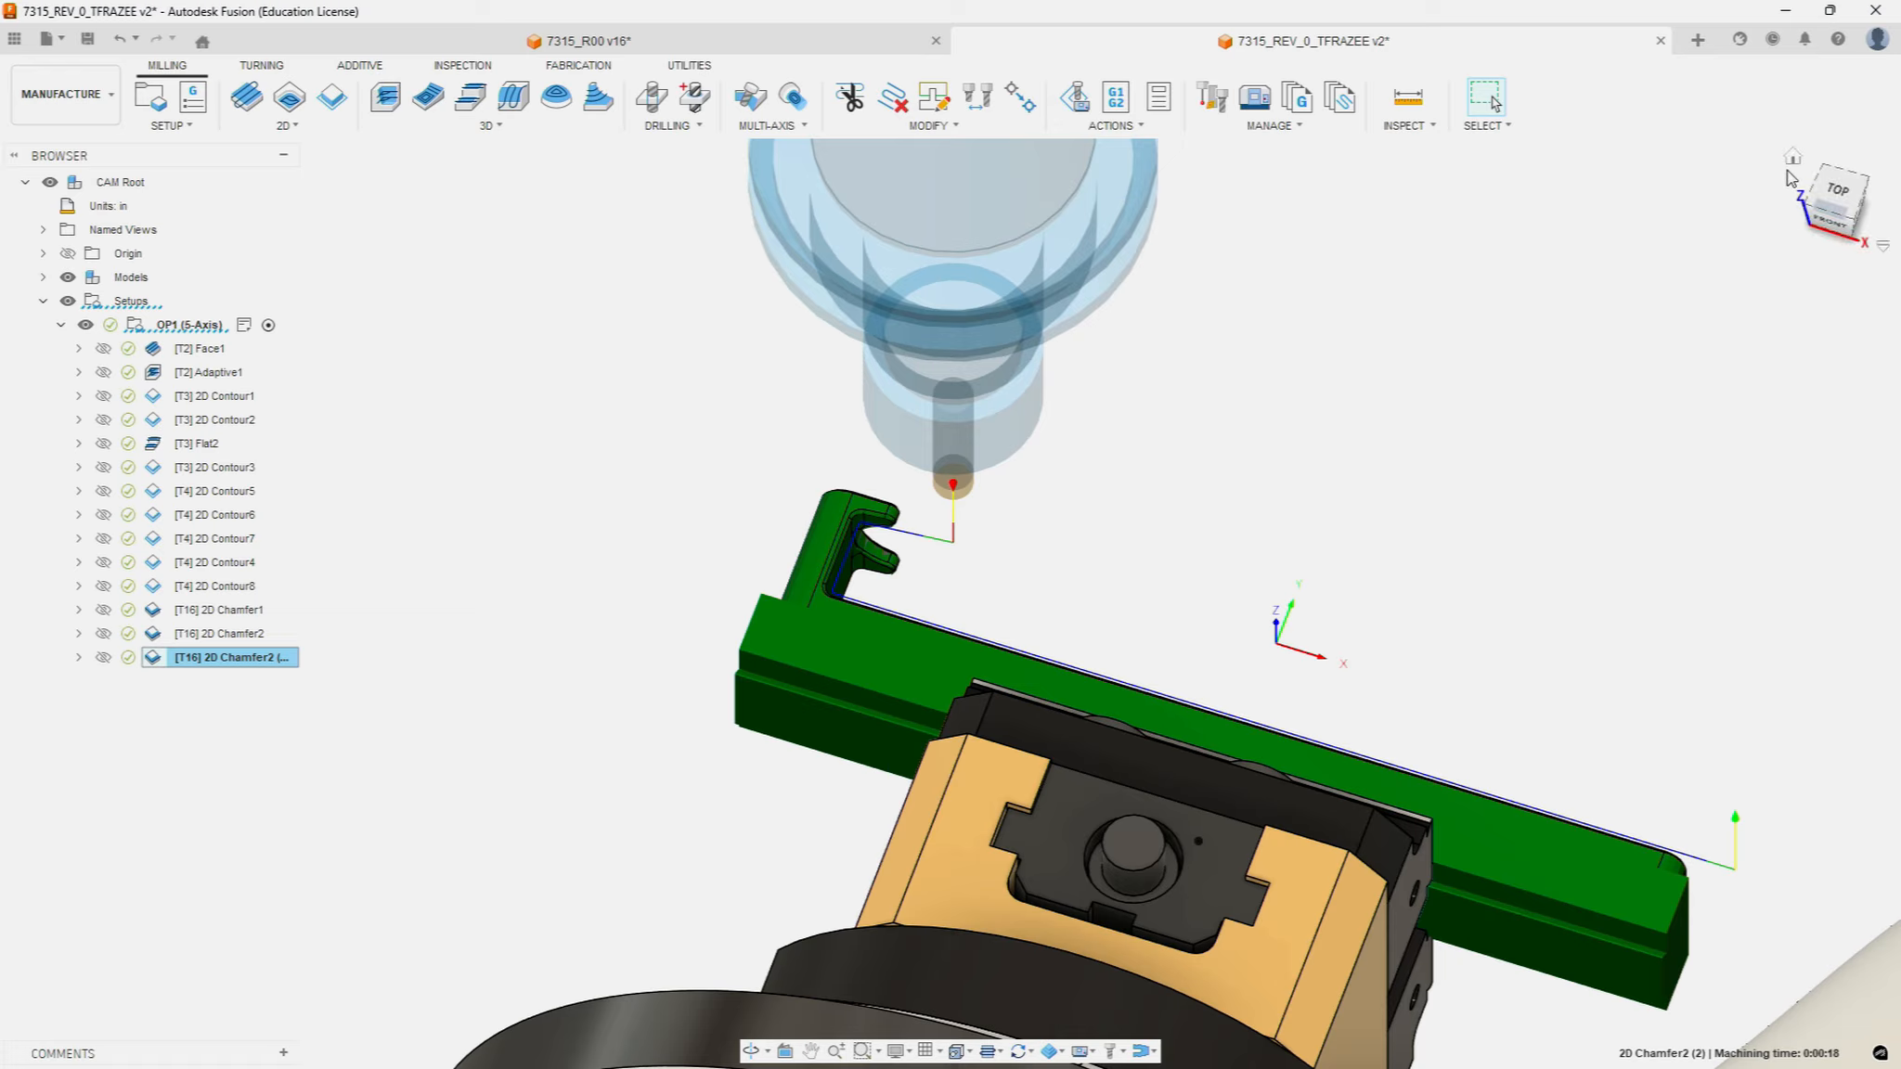
# Step: Examine the hook's tips, inner wall and the arm's side edges for remaining chamfers to machine
pyautogui.click(1792, 158)
pyautogui.scroll(8, 618, 279)
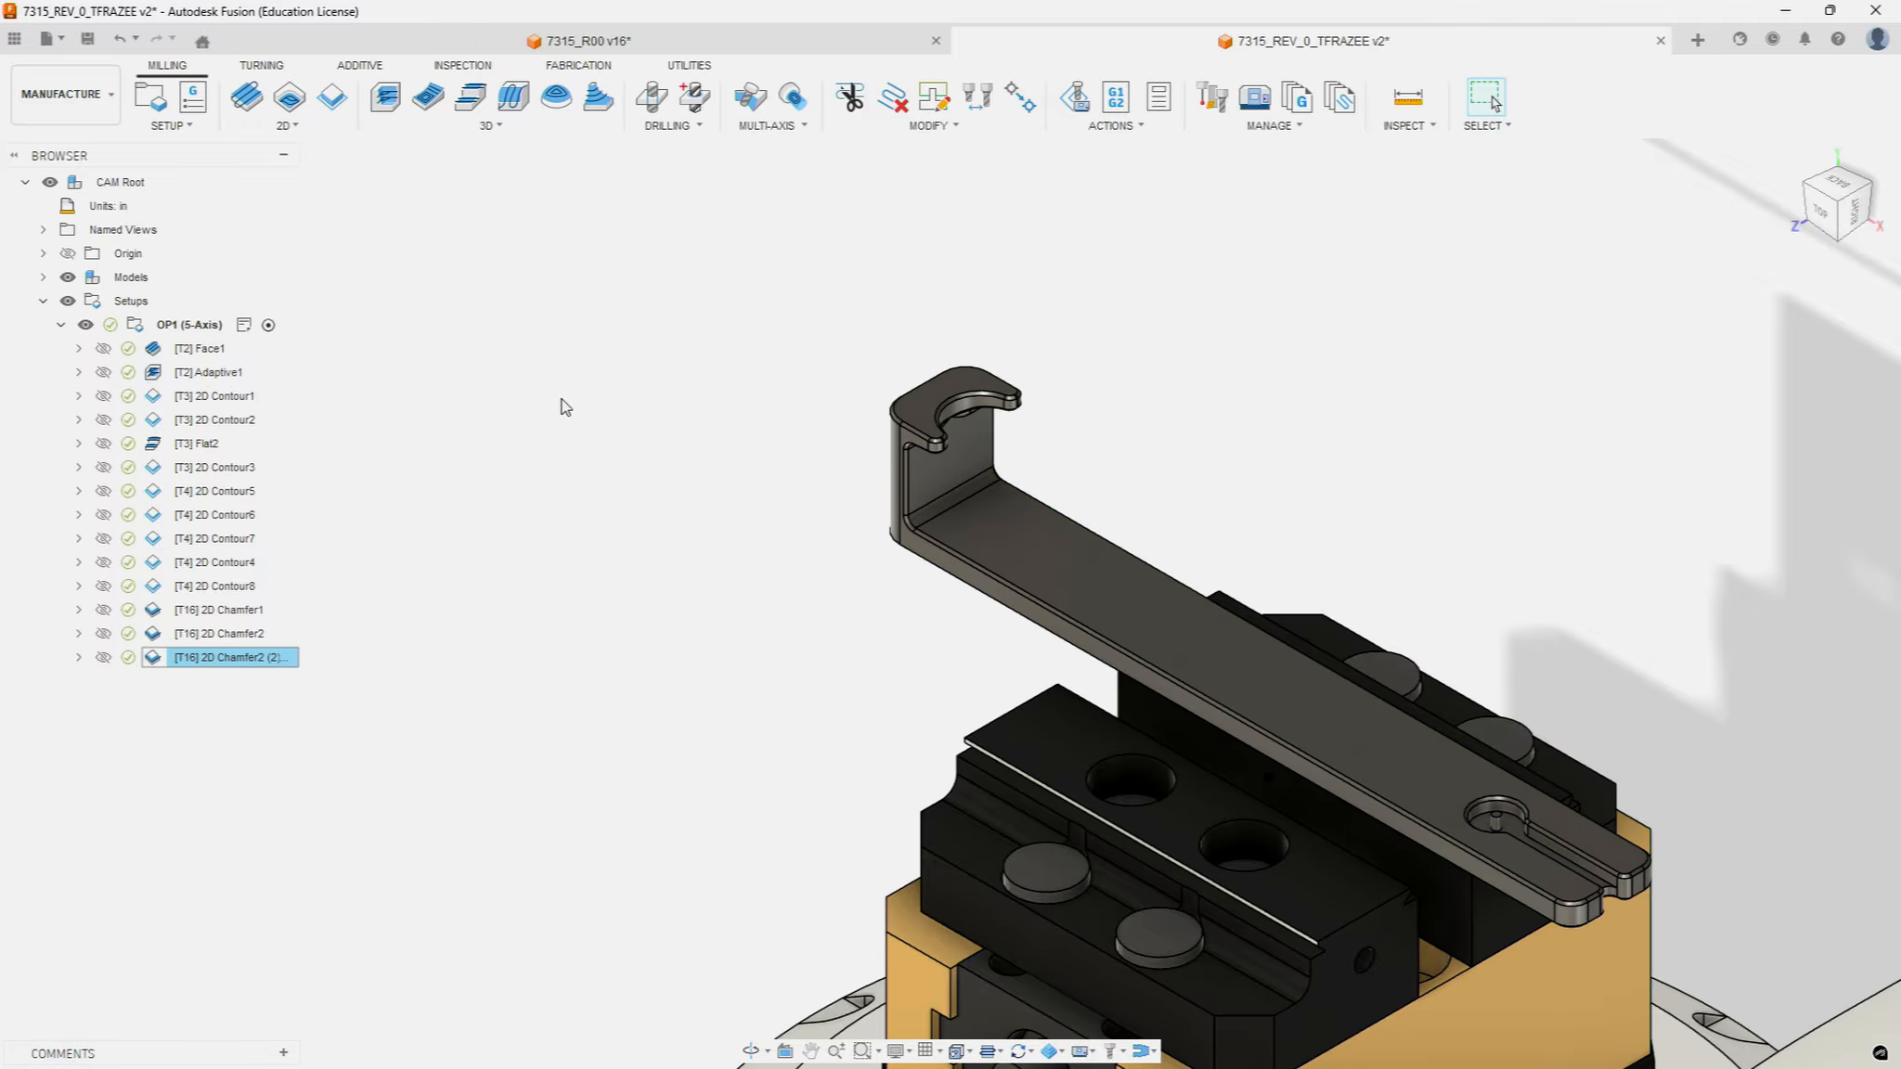
pyautogui.click(484, 595)
pyautogui.scroll(6, 956, 424)
pyautogui.keyDown('shift'); pyautogui.moveTo(1122, 532); pyautogui.dragTo(798, 427, button='middle'); pyautogui.keyUp('shift')
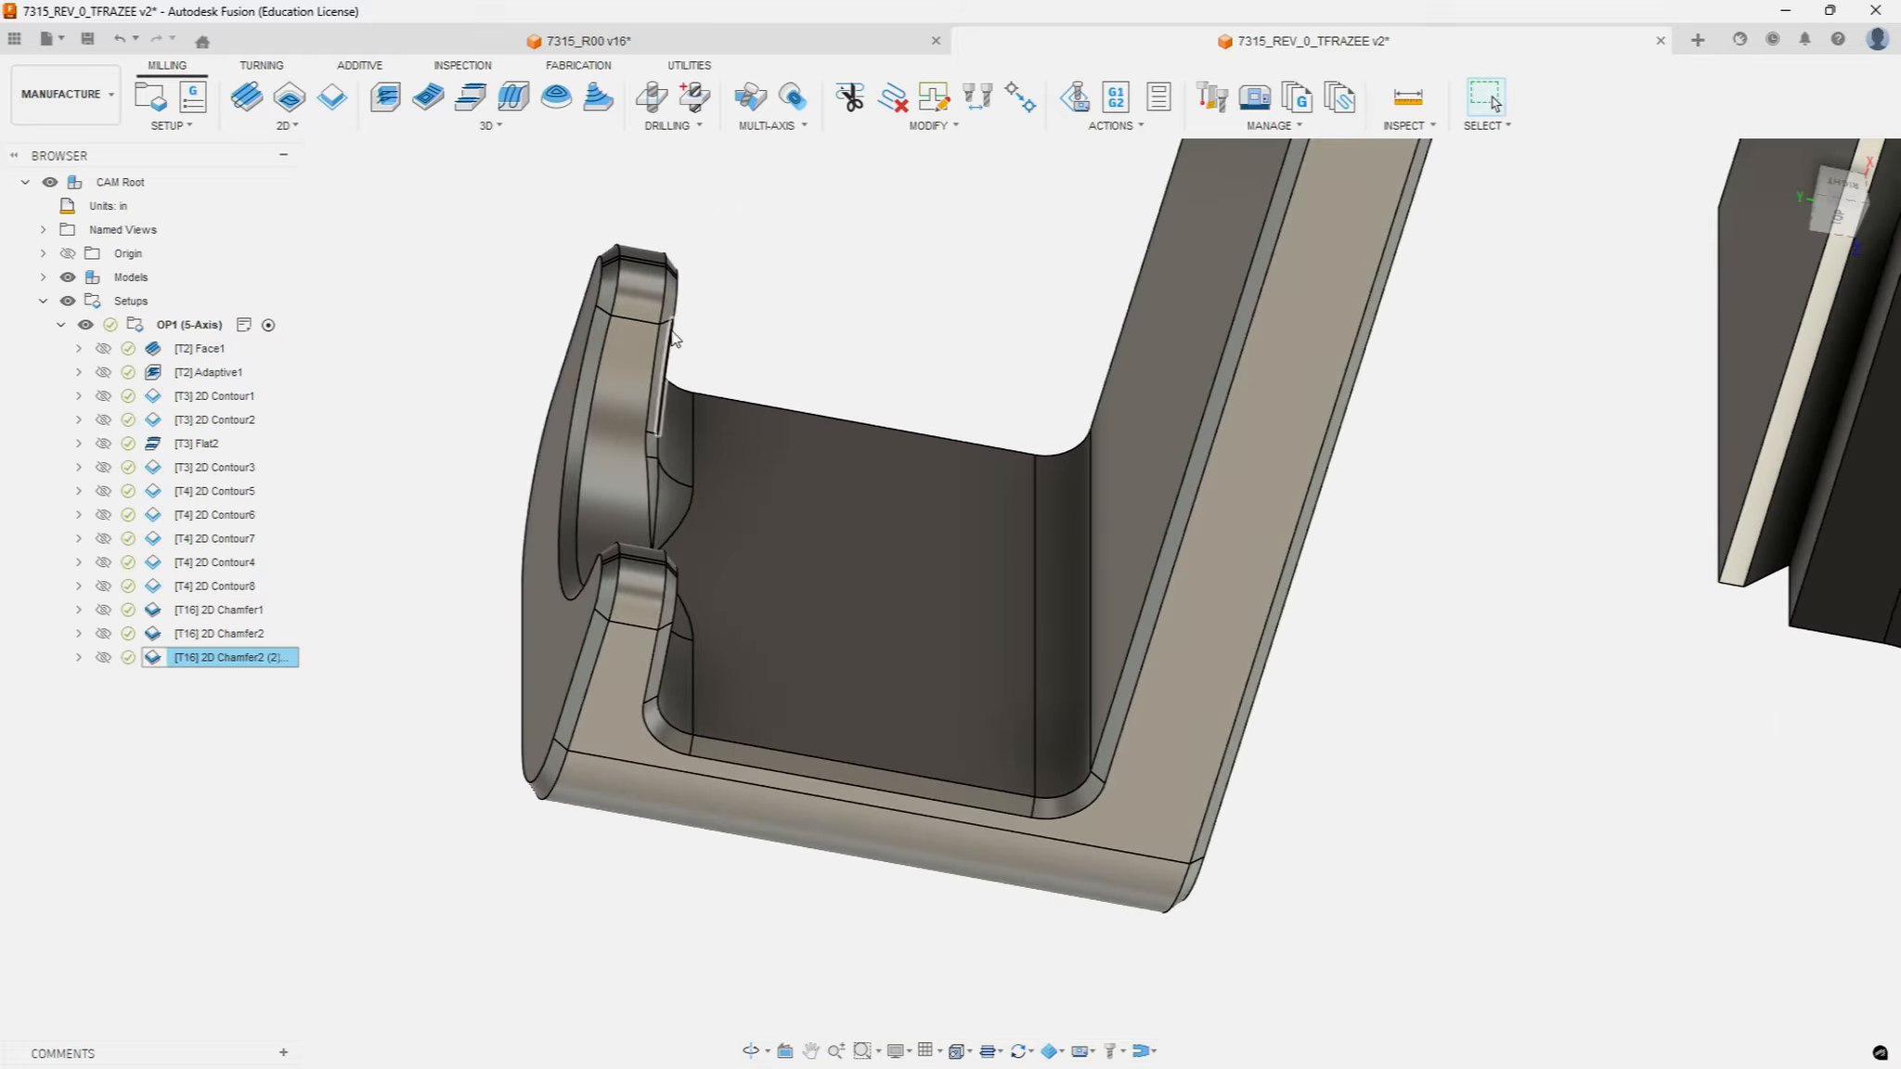
pyautogui.keyDown('shift'); pyautogui.moveTo(726, 564); pyautogui.dragTo(626, 663, button='middle'); pyautogui.keyUp('shift')
pyautogui.scroll(-3, 626, 663)
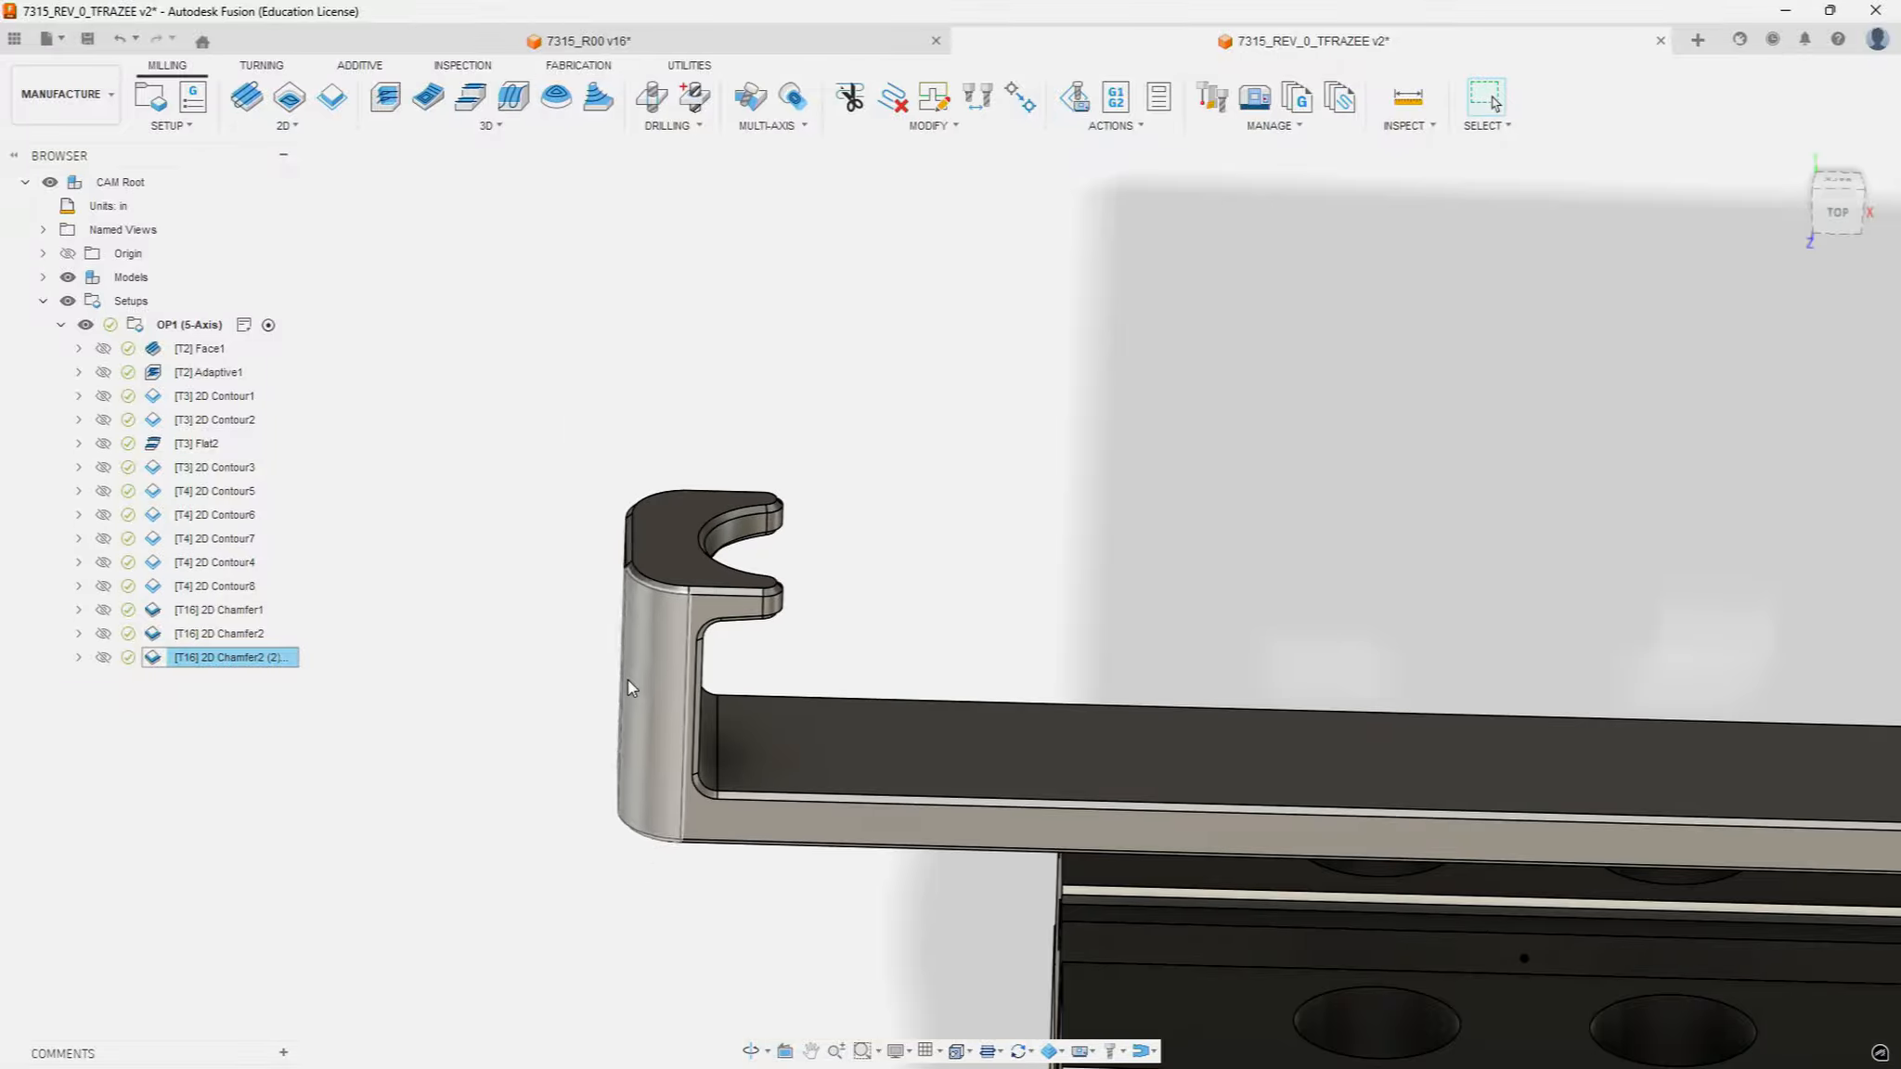
pyautogui.keyDown('shift'); pyautogui.moveTo(1355, 825); pyautogui.dragTo(1328, 914, button='middle'); pyautogui.keyUp('shift')
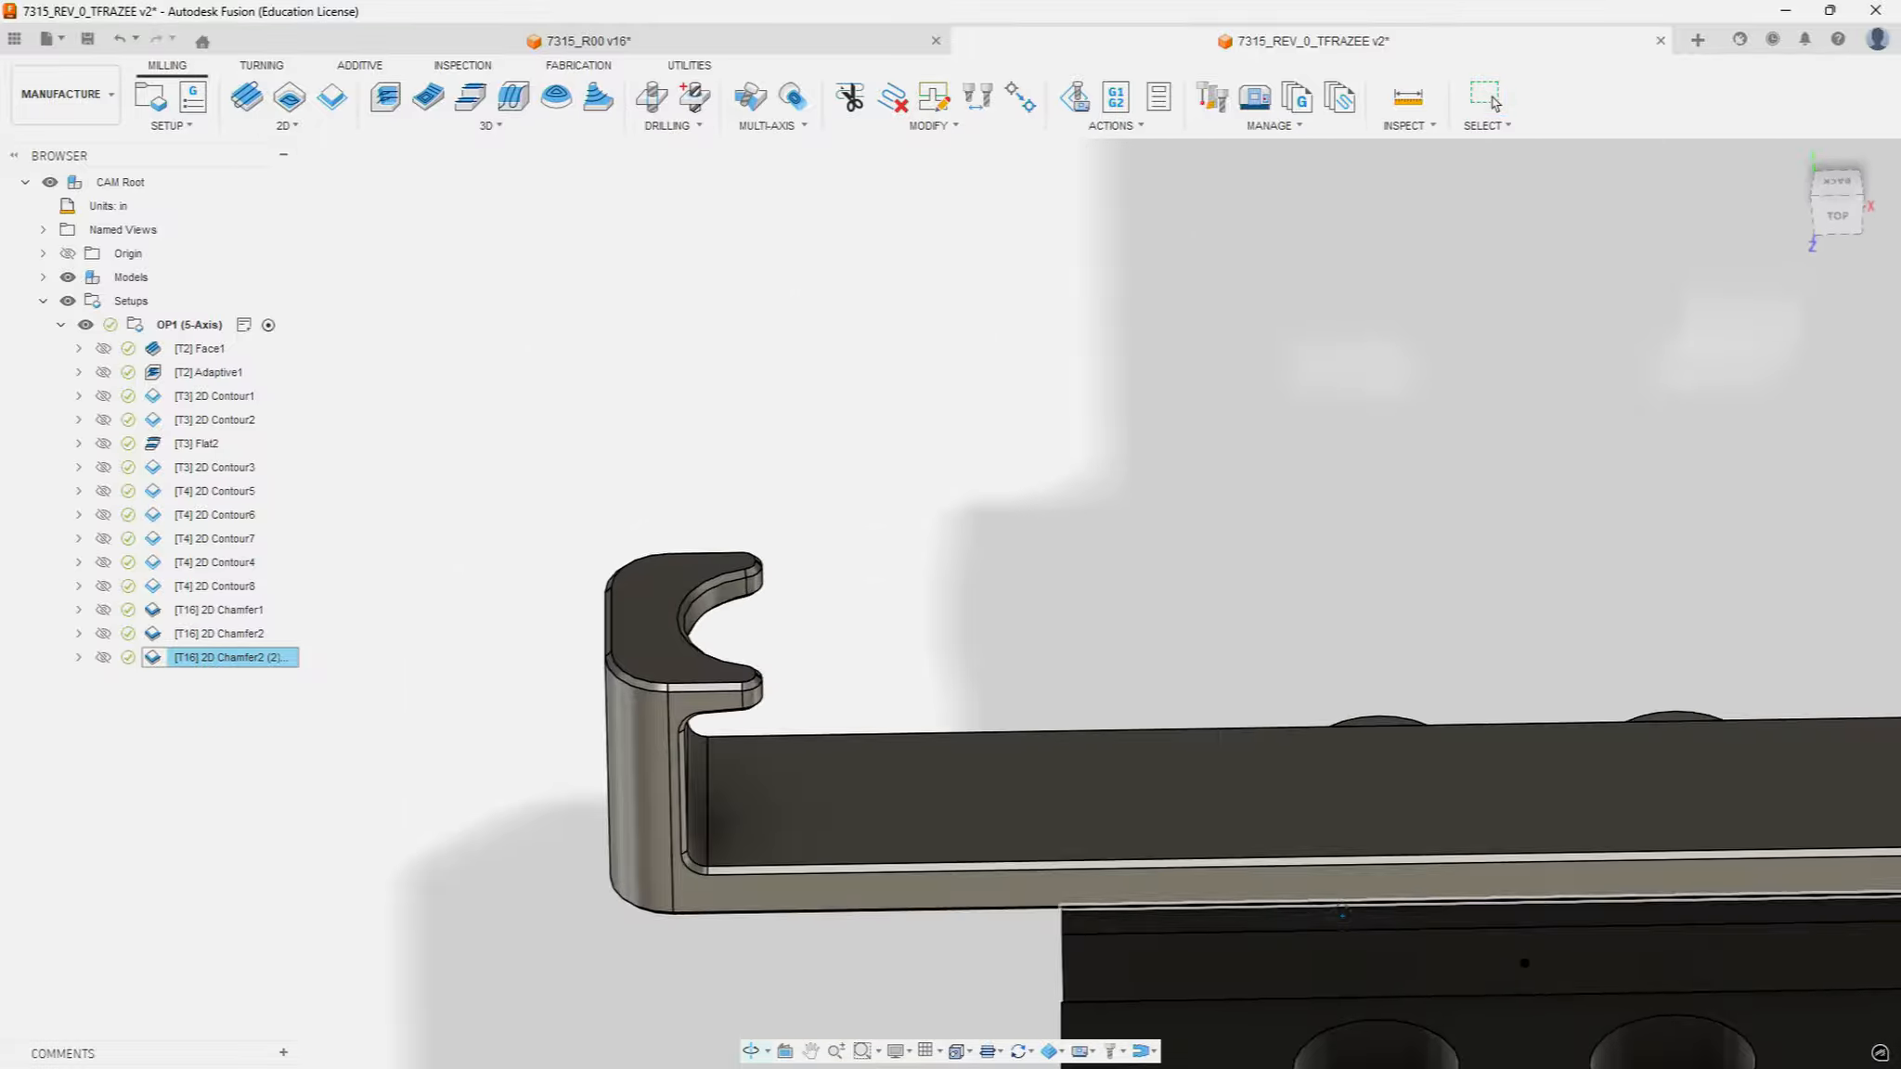
# Step: Create a 2D Trace operation using tool 12, the 3/8" x 45° dovetail cutter from the Sierra_VF1_aluminum_2026_rev1.1 library
pyautogui.moveTo(1795, 161)
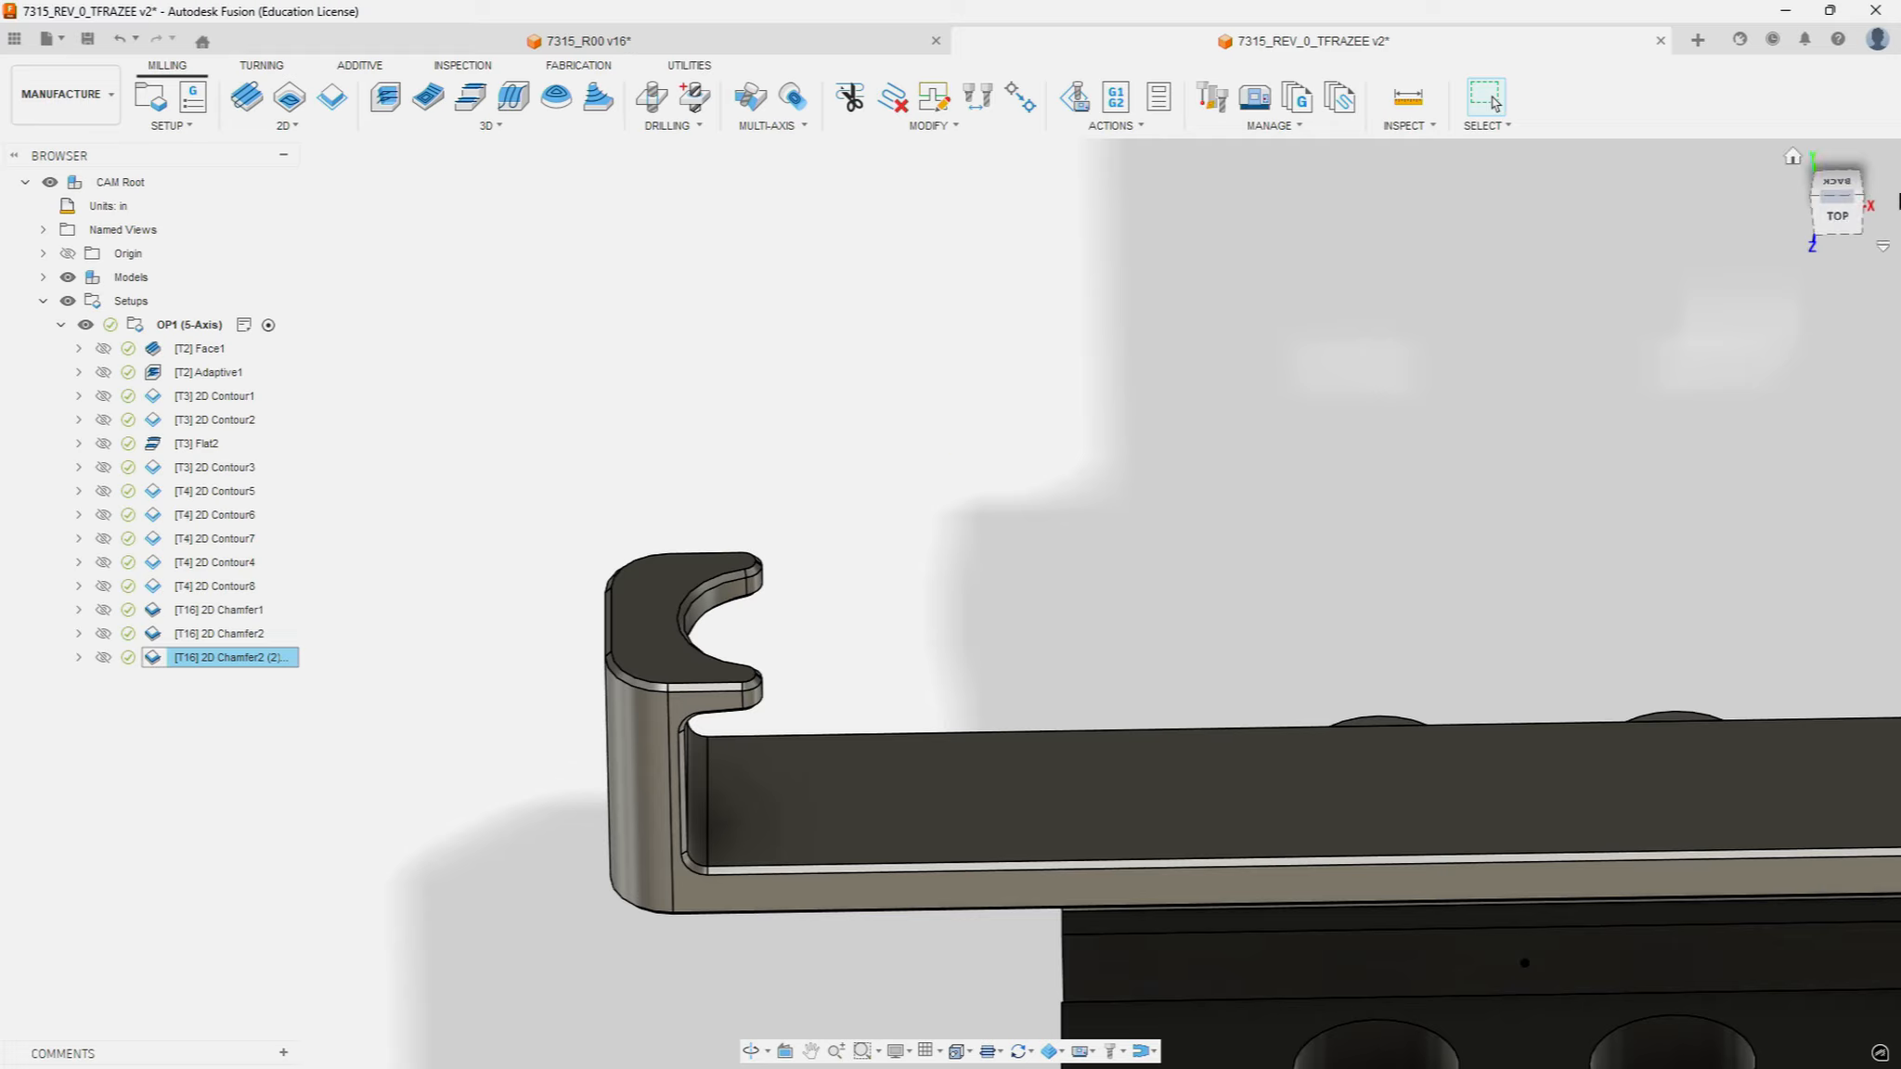
pyautogui.click(1794, 159)
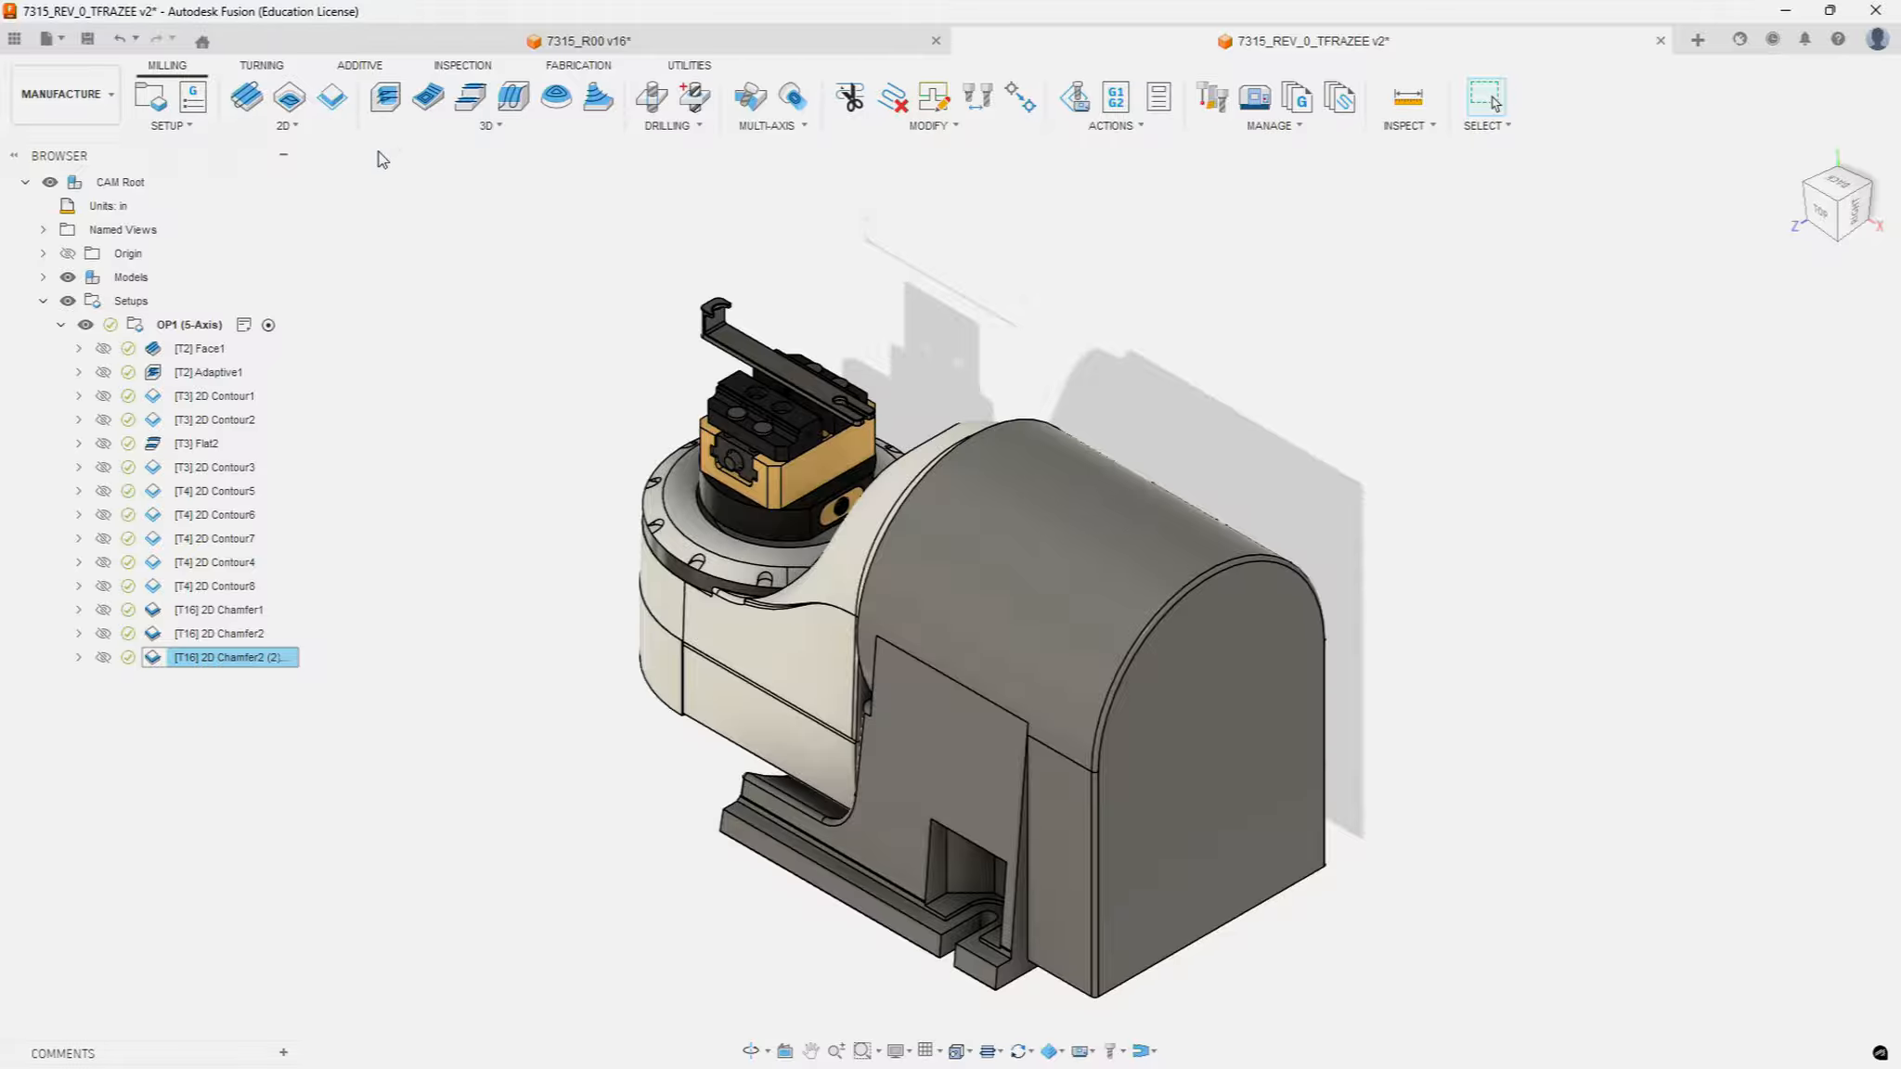
pyautogui.scroll(4, 798, 200)
pyautogui.click(288, 126)
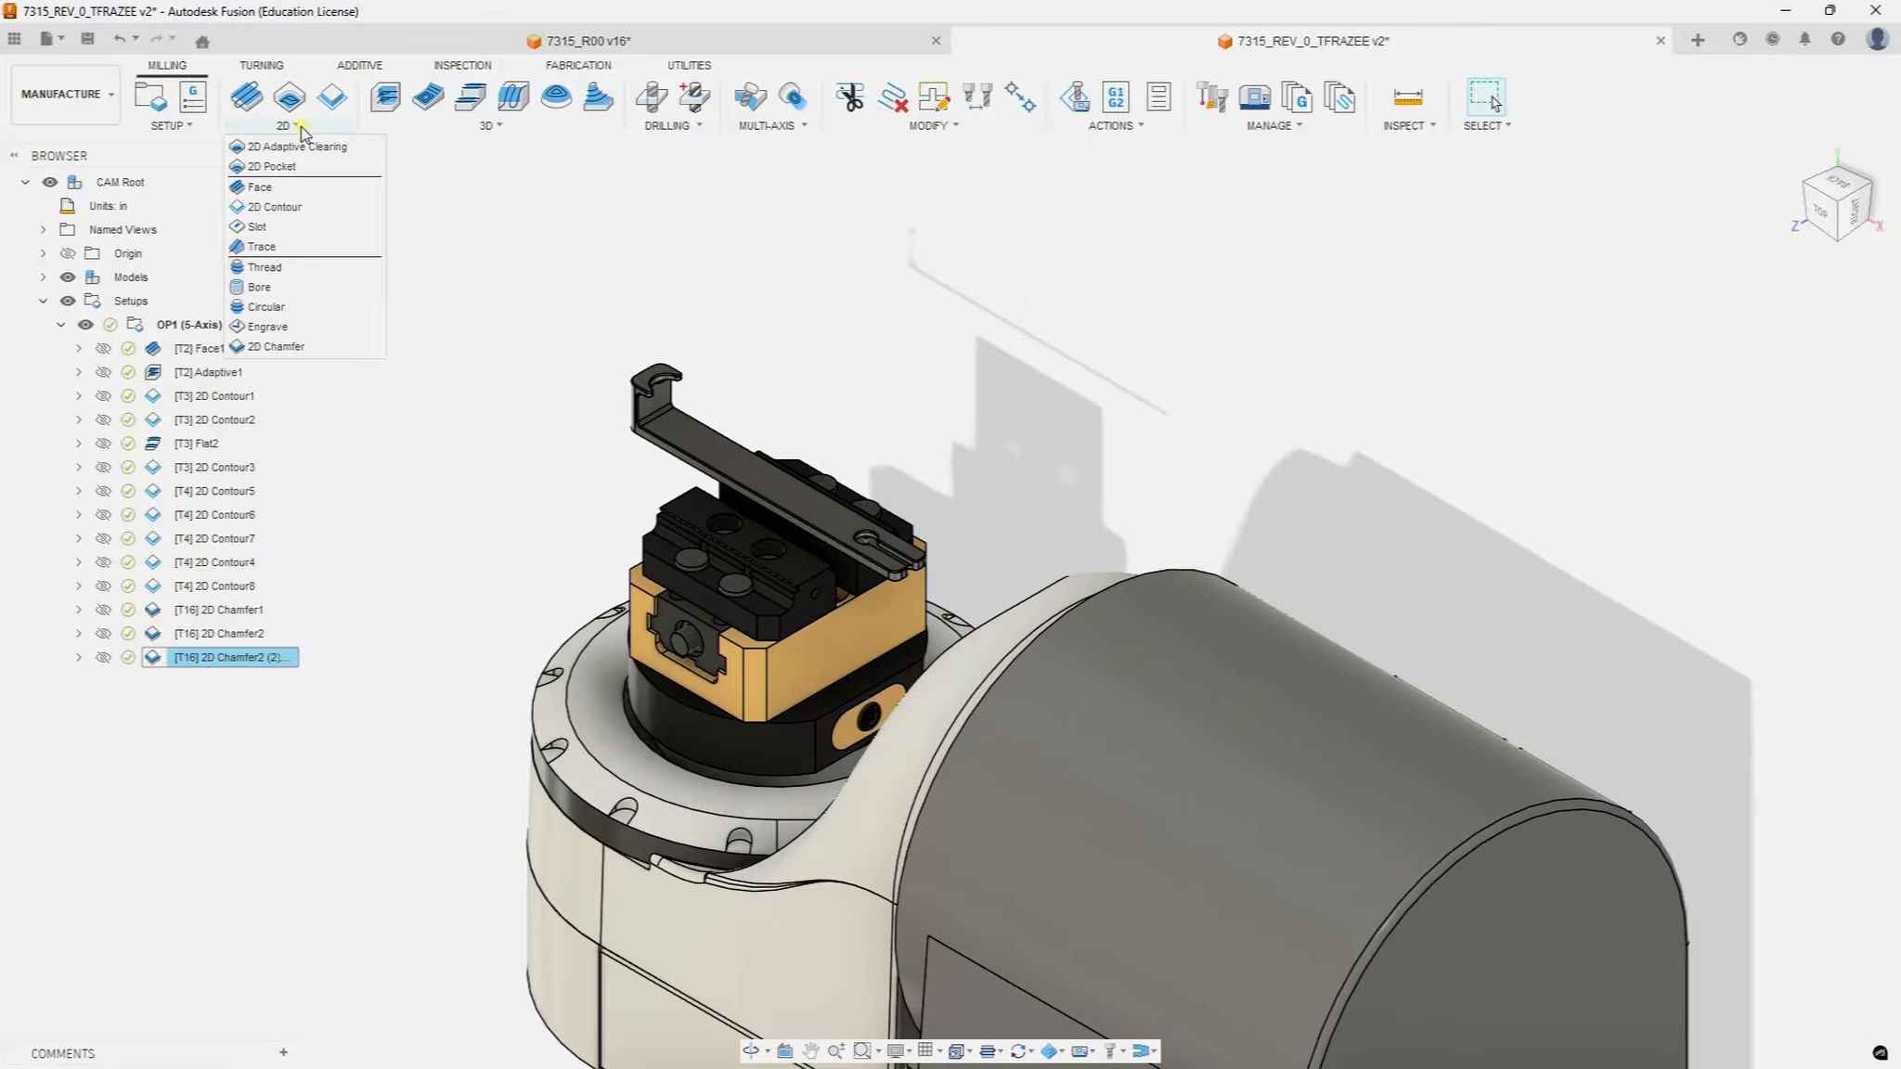
pyautogui.click(269, 246)
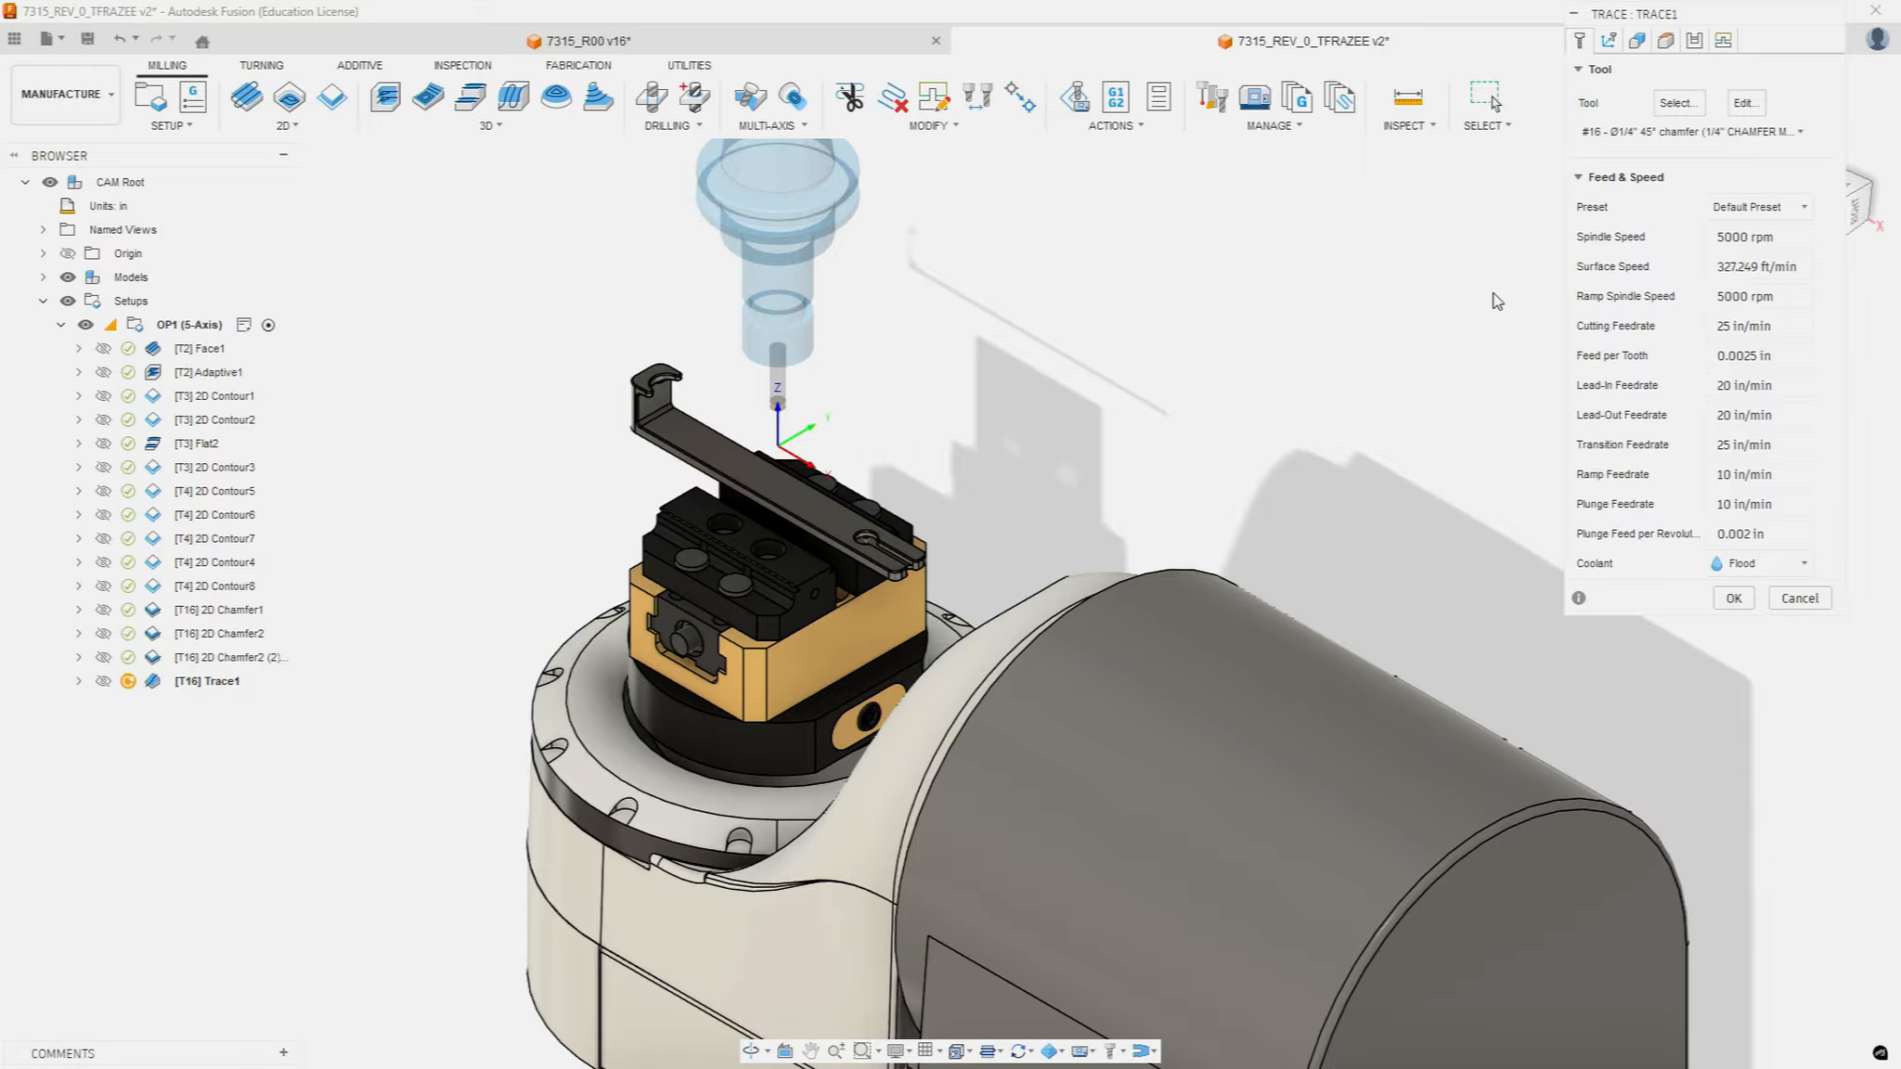
pyautogui.click(1692, 106)
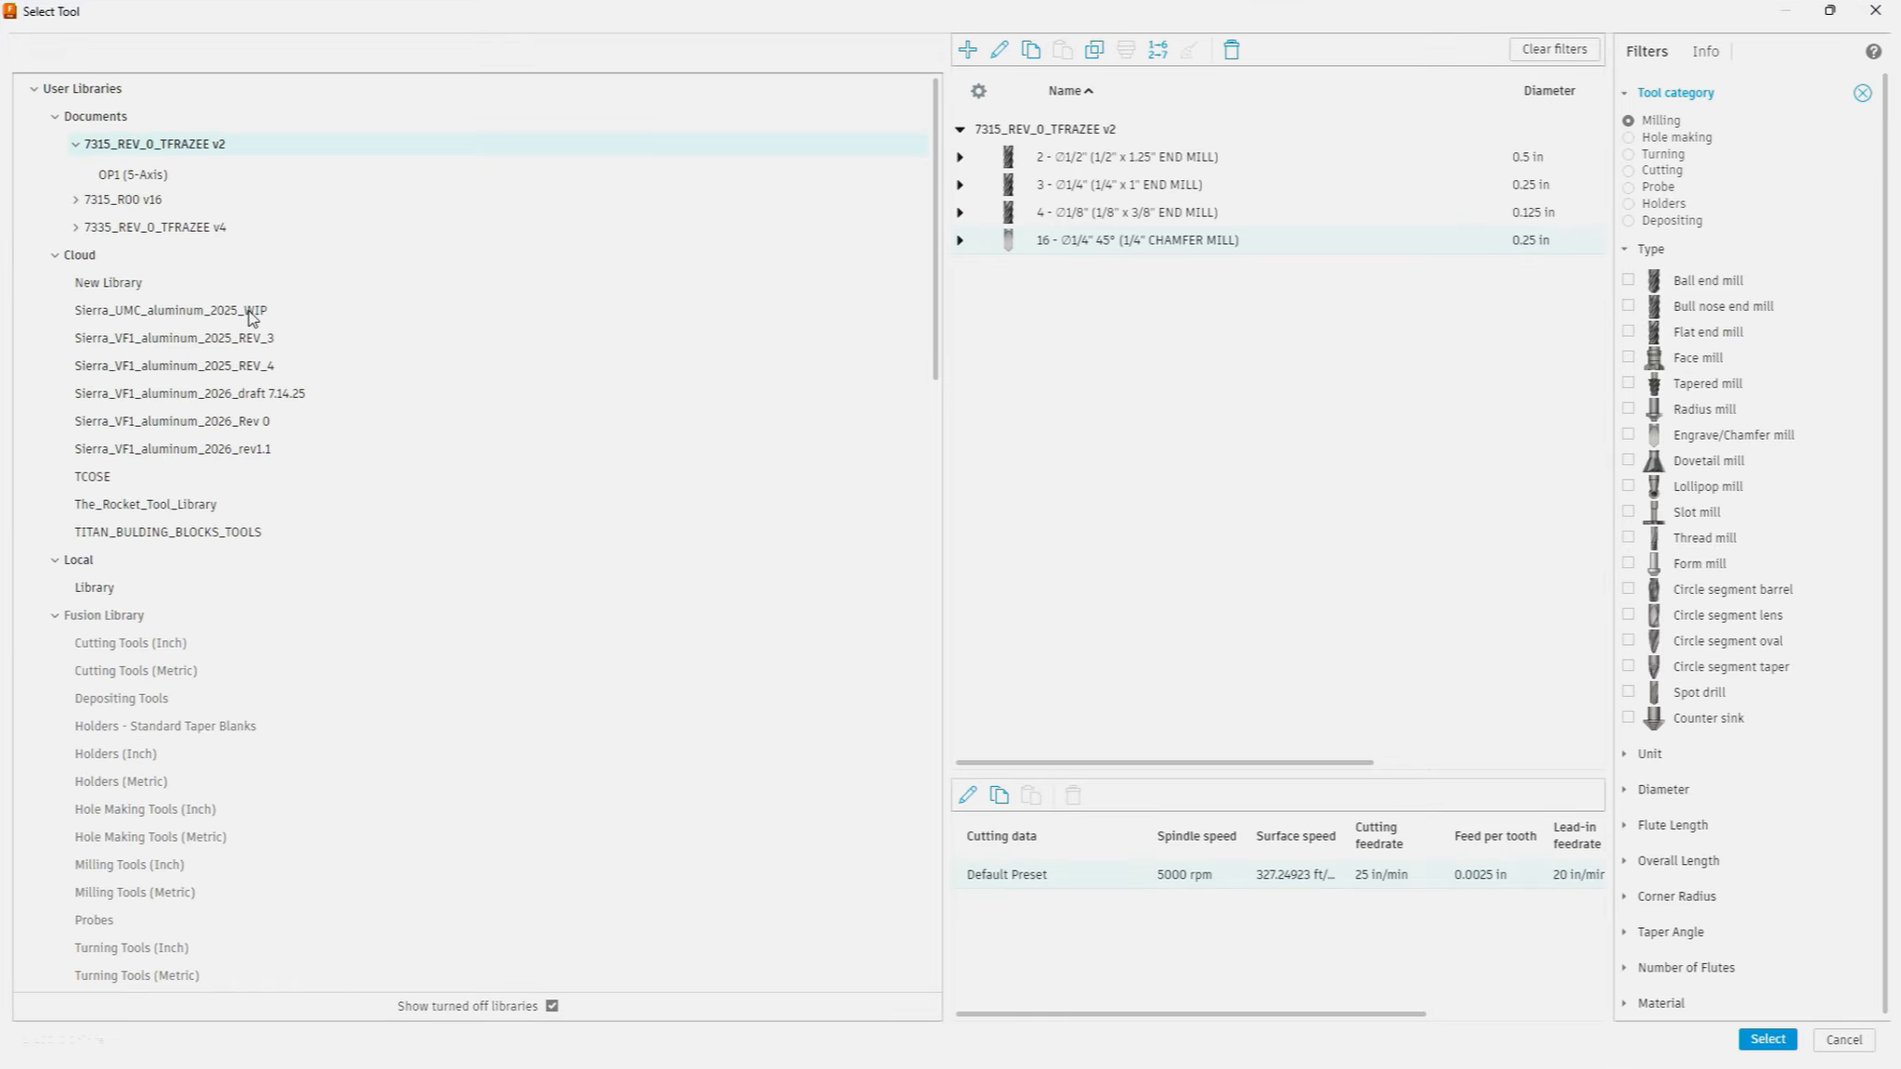
pyautogui.click(160, 449)
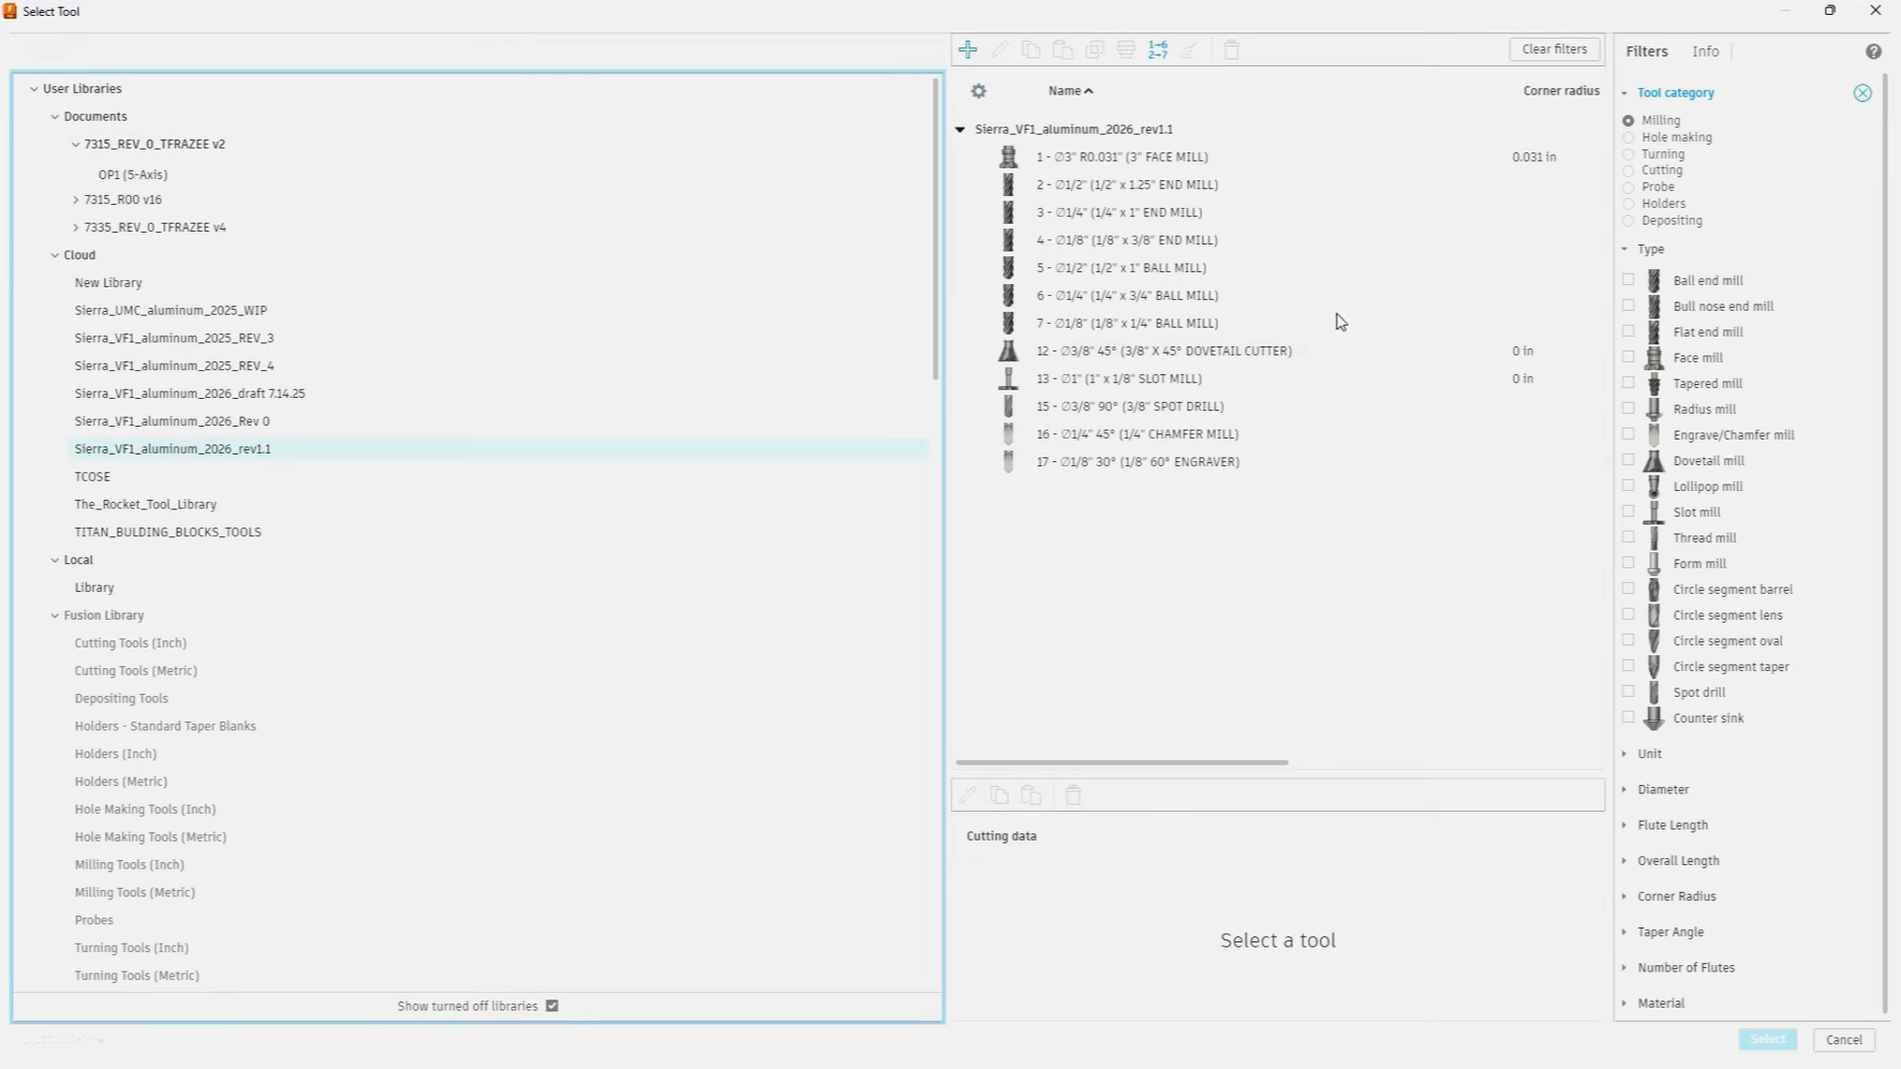
pyautogui.click(1079, 353)
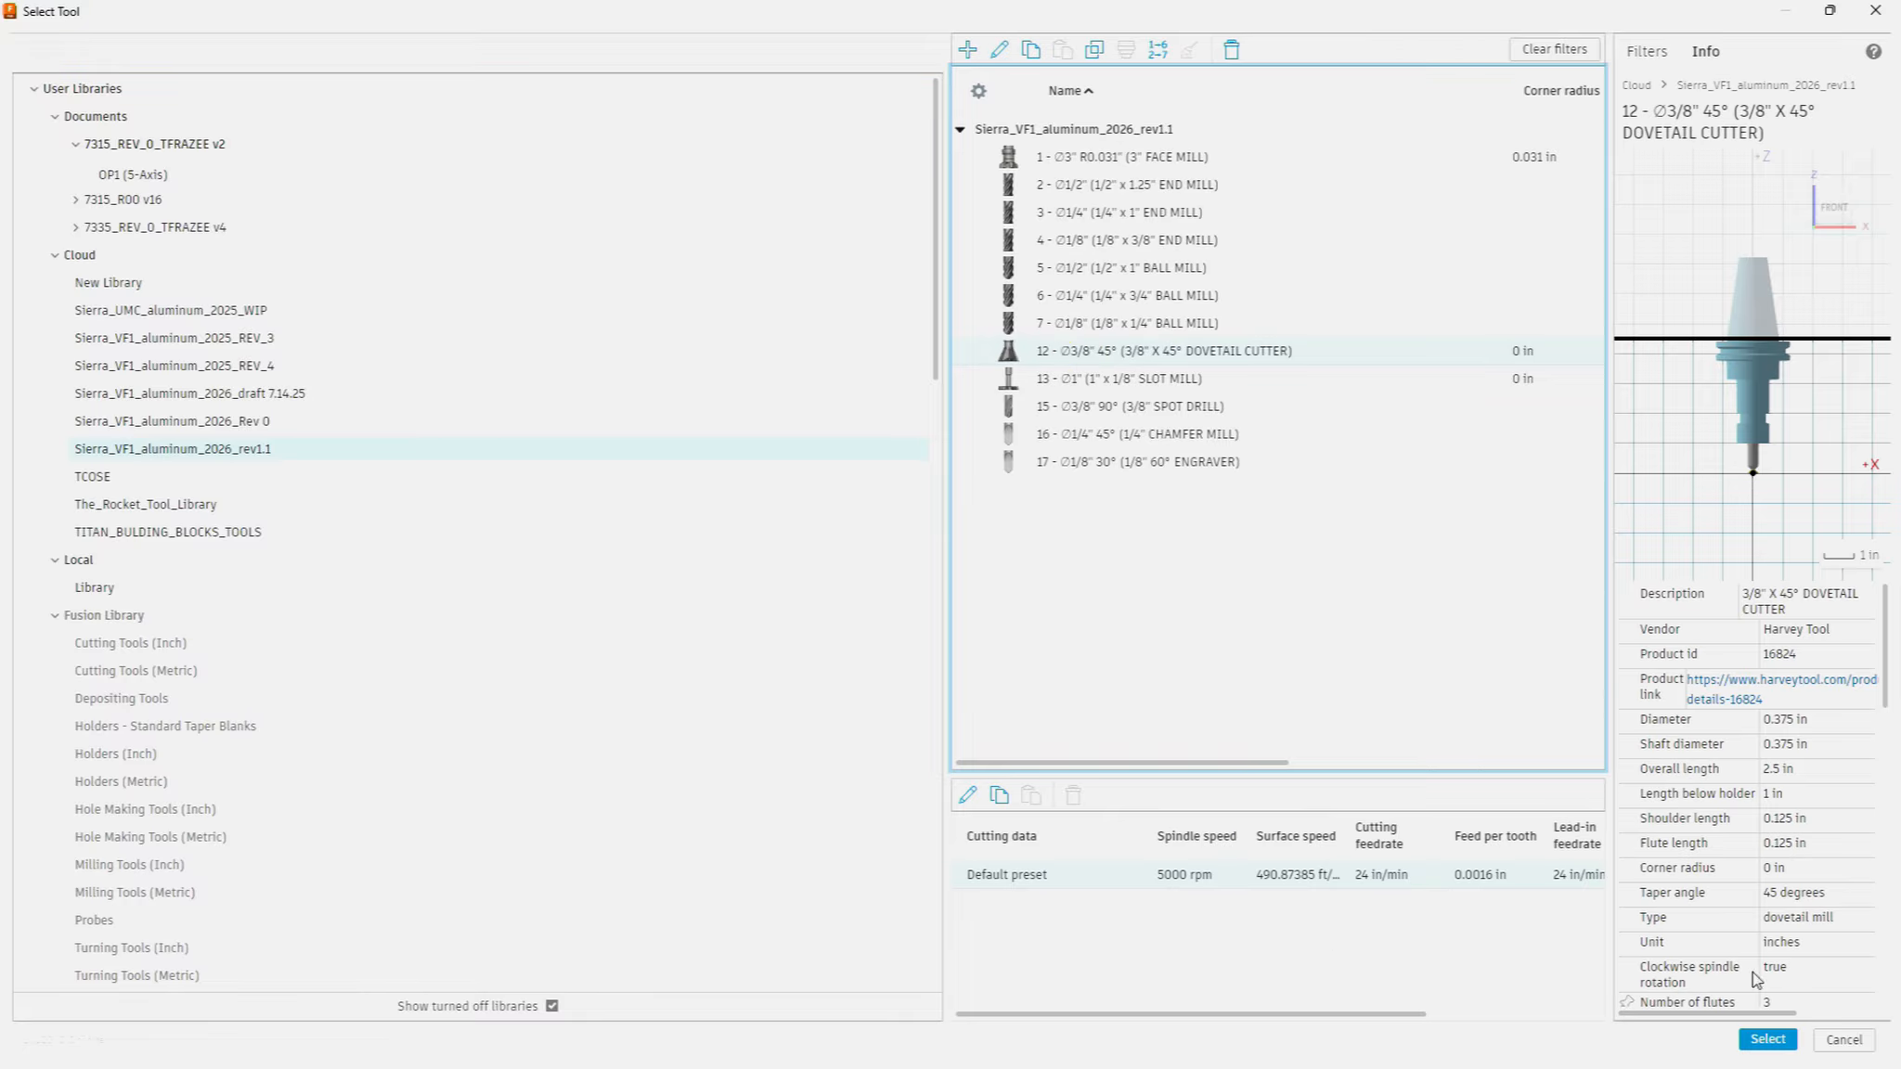
pyautogui.click(1766, 1039)
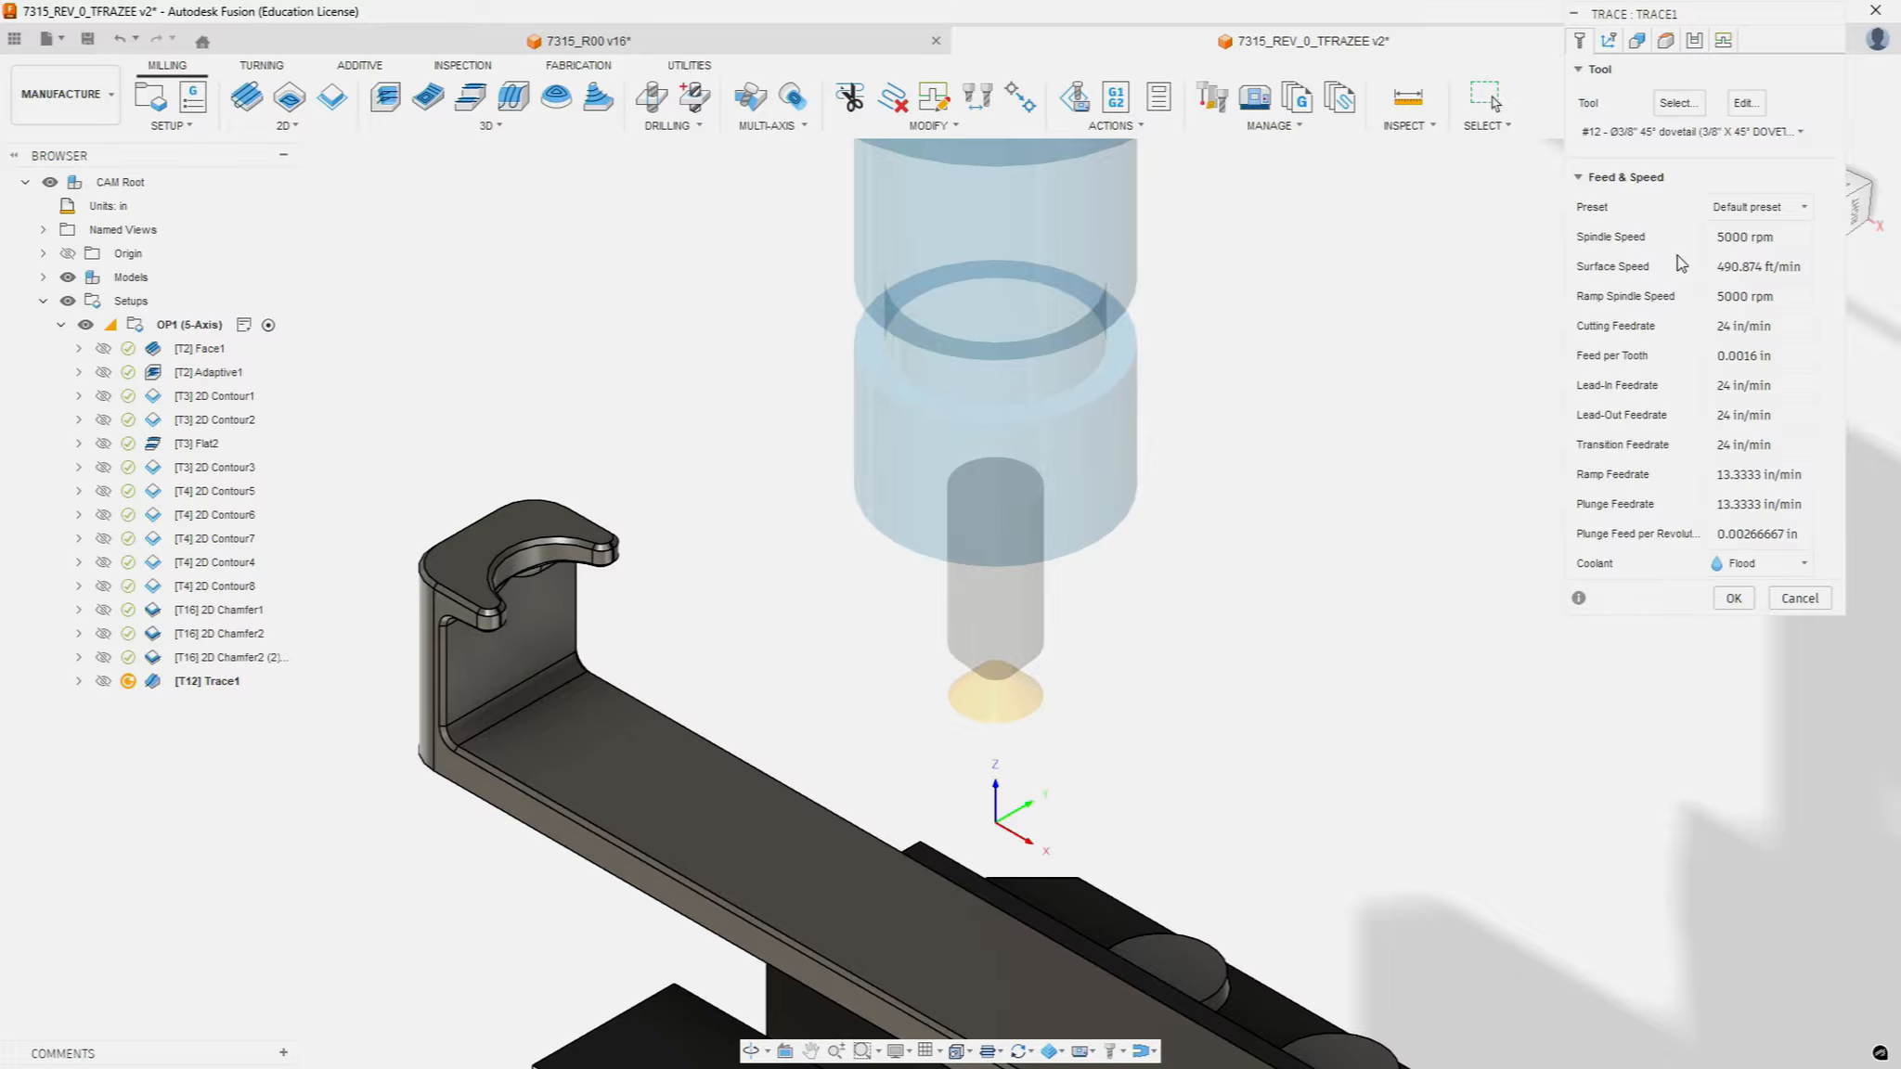
# Step: Begin an open chain selection for the trace on the curved underside edge at the hook's first tip
pyautogui.click(1611, 42)
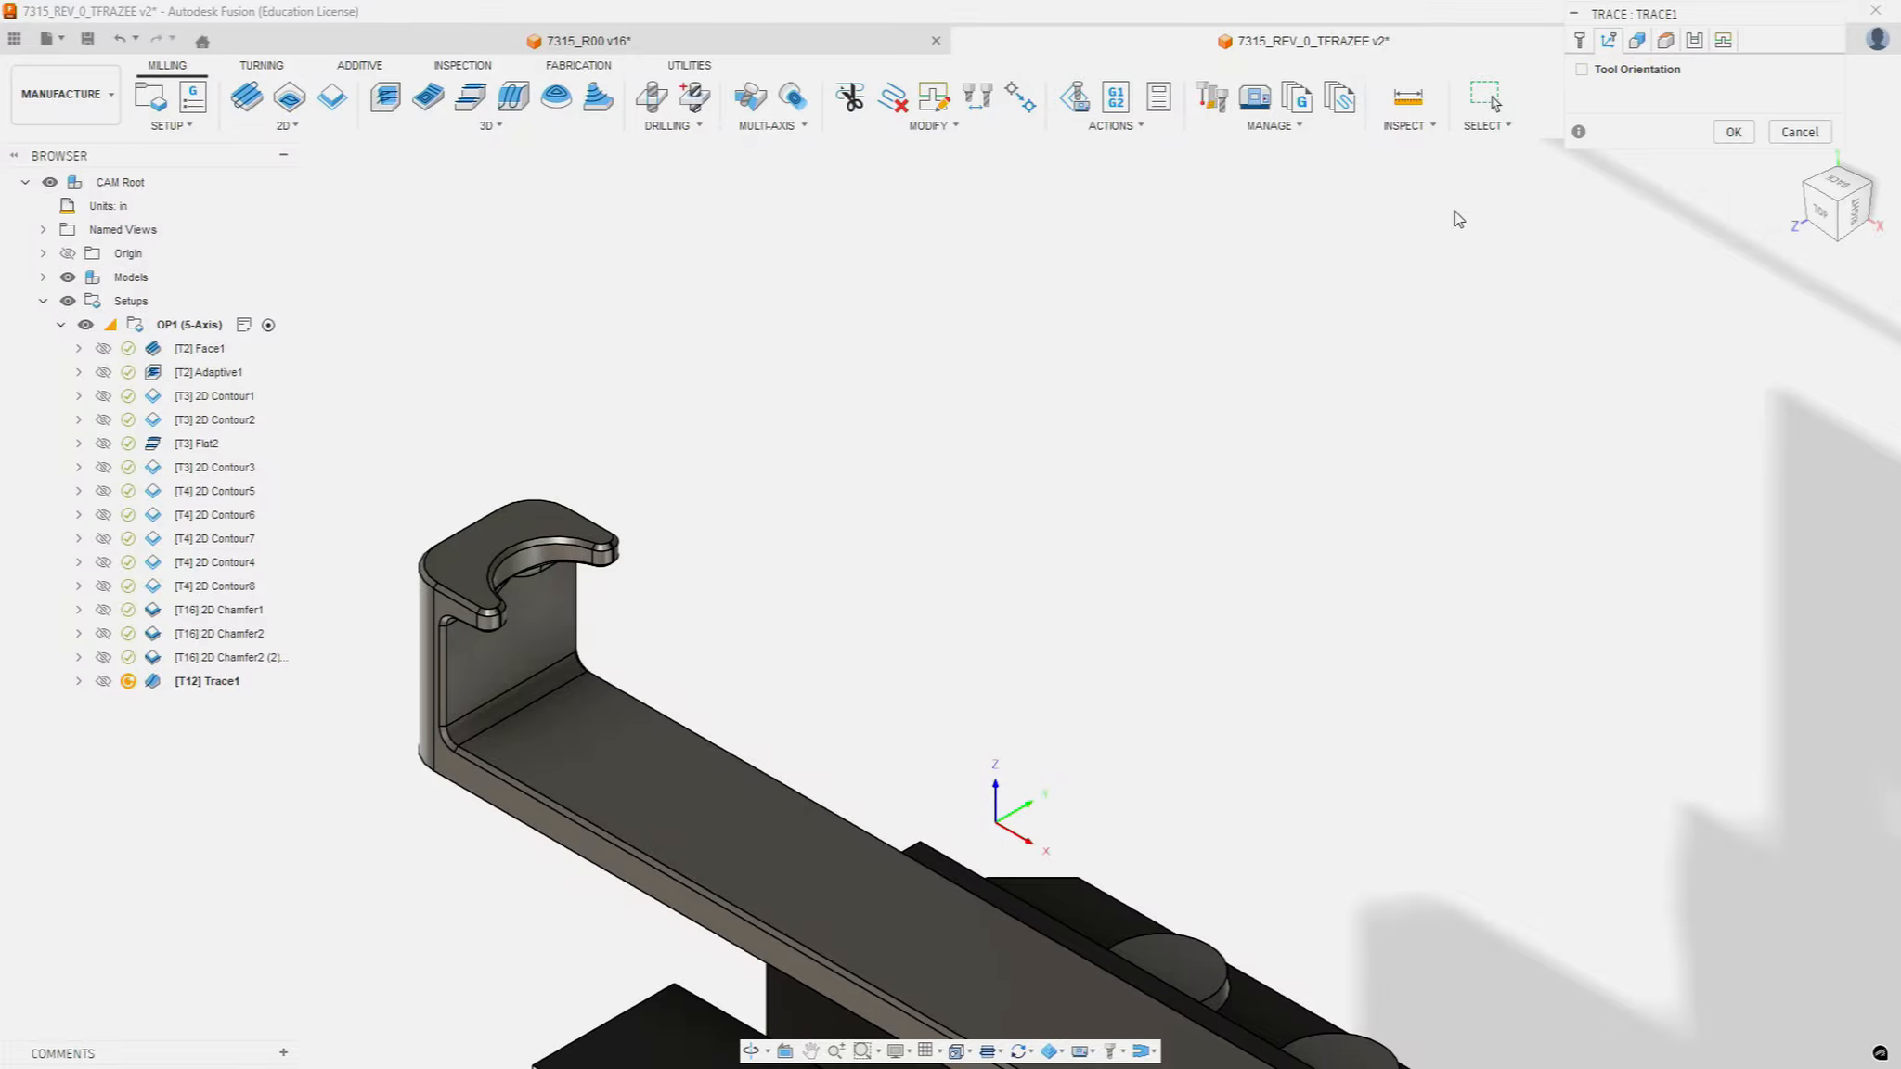
pyautogui.click(1637, 43)
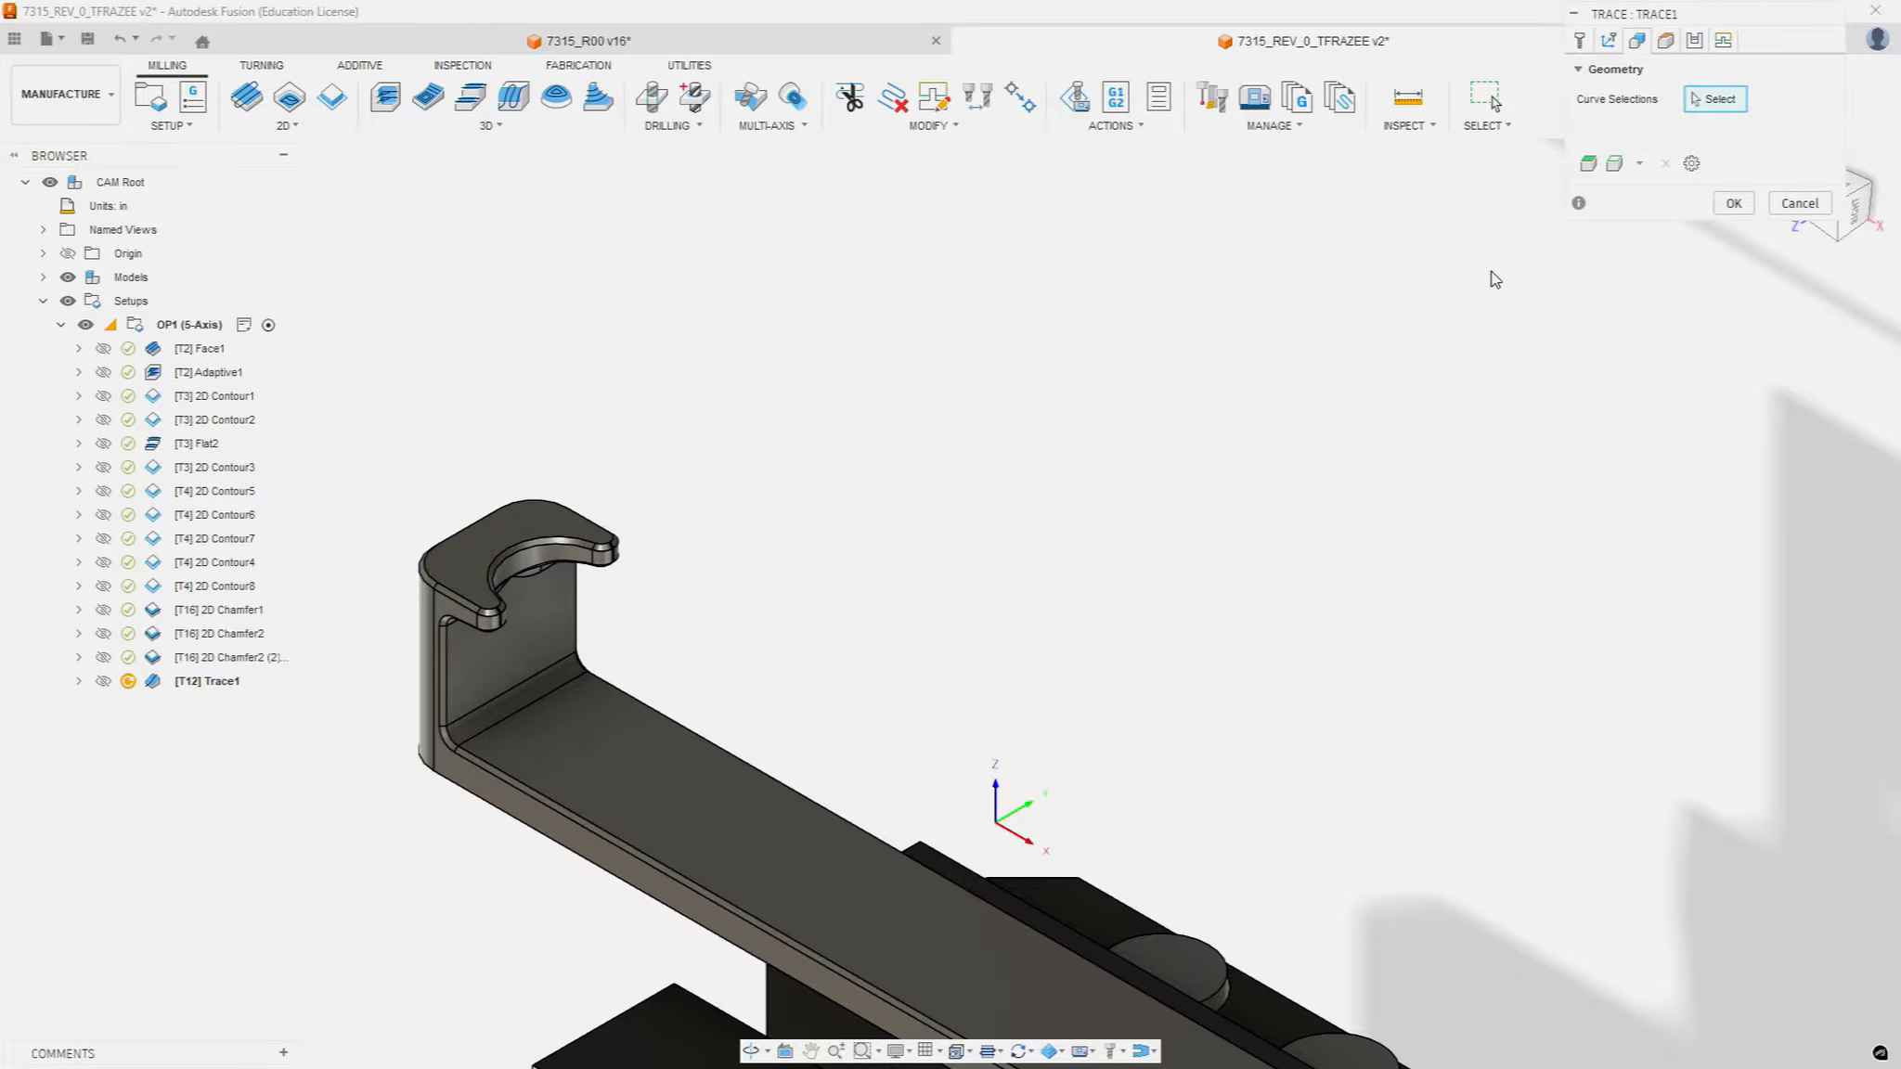
pyautogui.scroll(5, 503, 517)
pyautogui.keyDown('shift'); pyautogui.moveTo(819, 602); pyautogui.dragTo(795, 726, button='middle'); pyautogui.keyUp('shift')
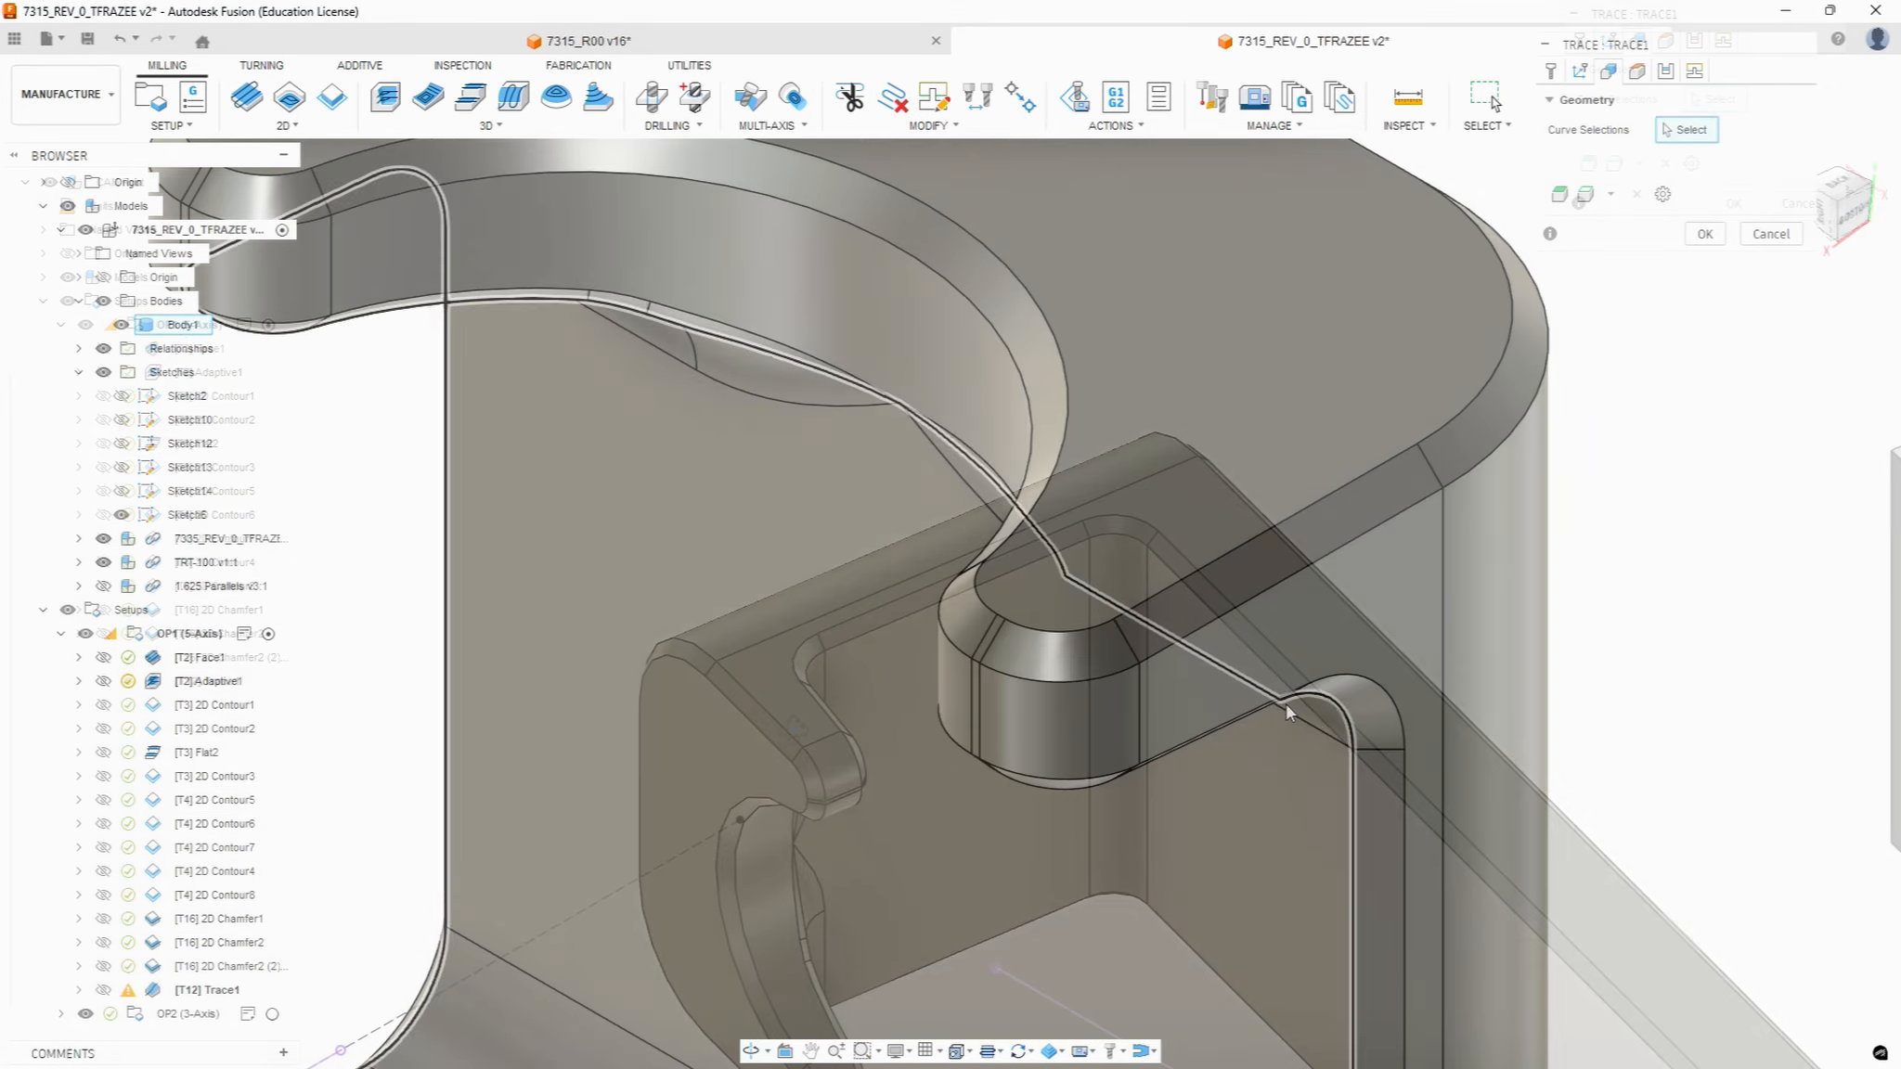
pyautogui.moveTo(1287, 704)
pyautogui.keyDown('shift'); pyautogui.mouseDown(button='middle')
pyautogui.moveTo(1264, 661)
pyautogui.moveTo(1315, 607)
pyautogui.moveTo(1400, 675)
pyautogui.moveTo(1409, 744)
pyautogui.moveTo(1260, 777)
pyautogui.moveTo(1171, 671)
pyautogui.moveTo(1171, 645)
pyautogui.moveTo(1261, 607)
pyautogui.moveTo(1198, 598)
pyautogui.mouseUp(button='middle'); pyautogui.keyUp('shift')
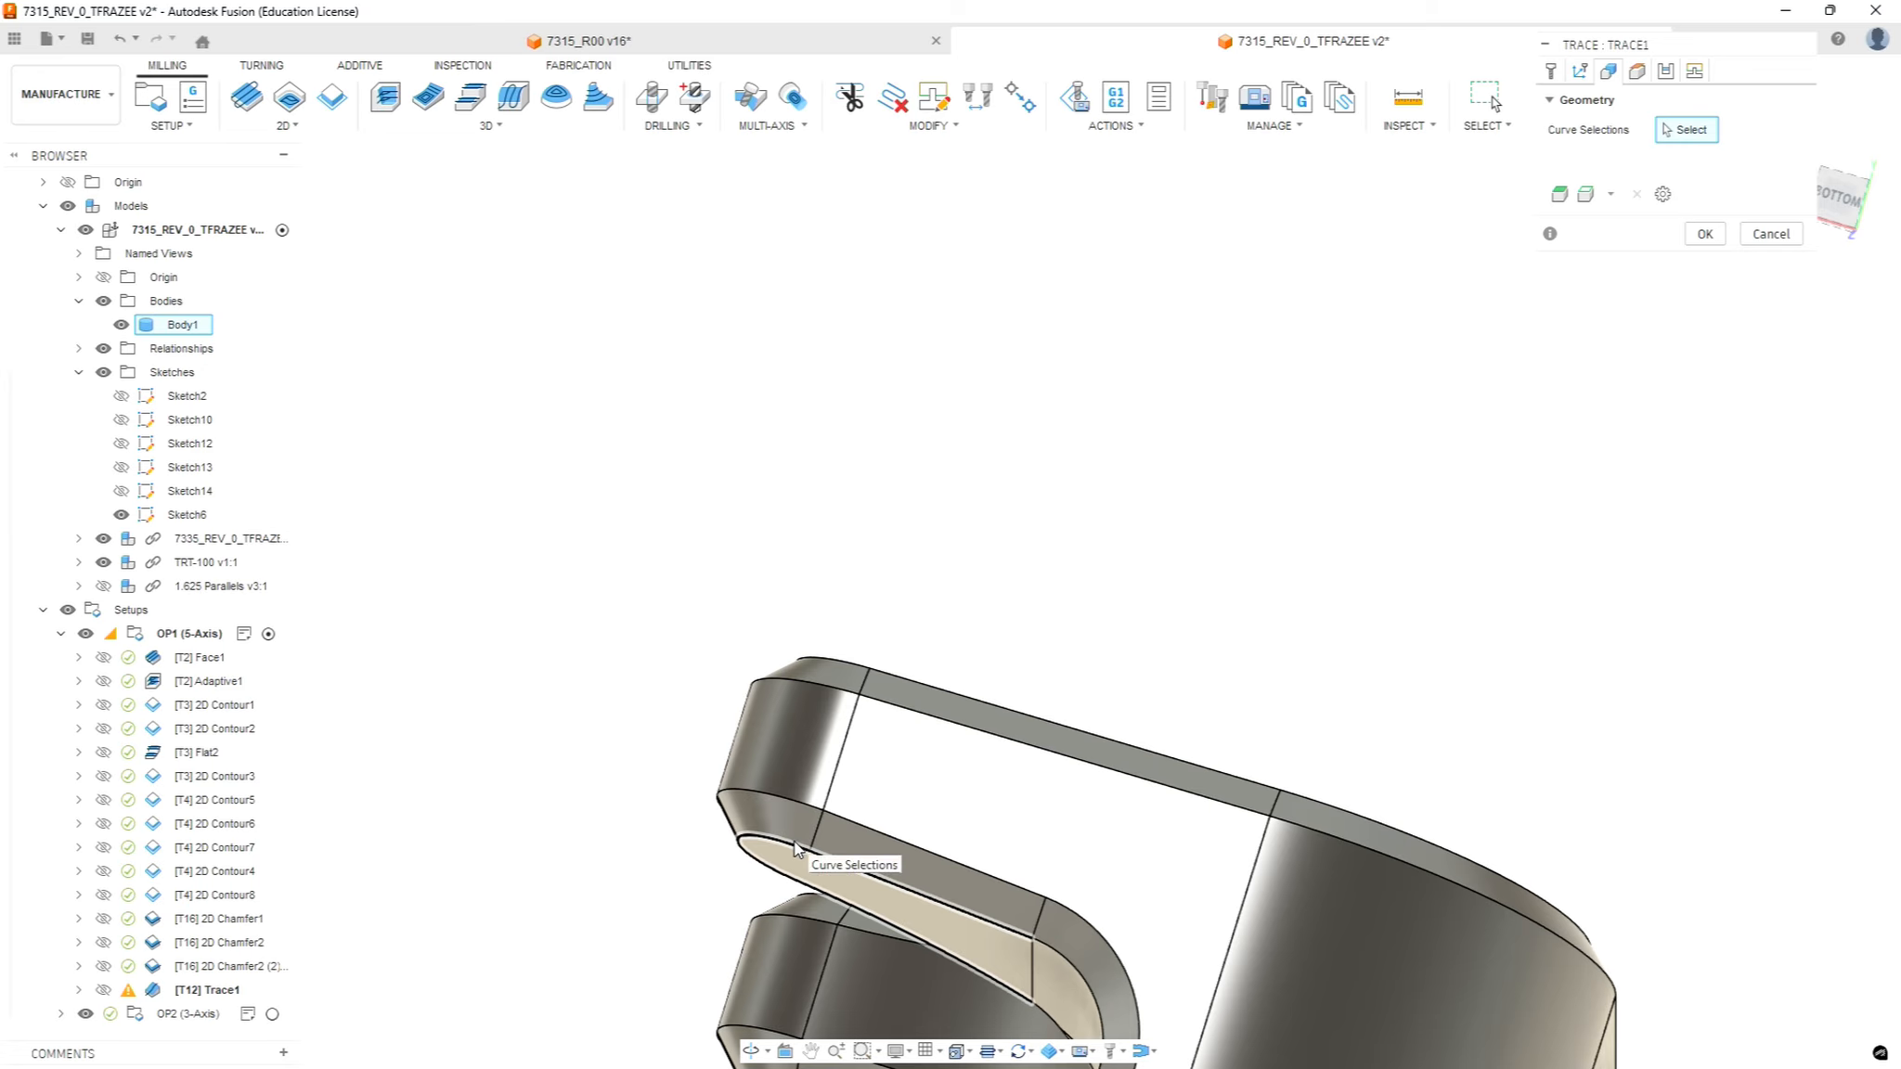
pyautogui.click(1609, 194)
pyautogui.click(1617, 221)
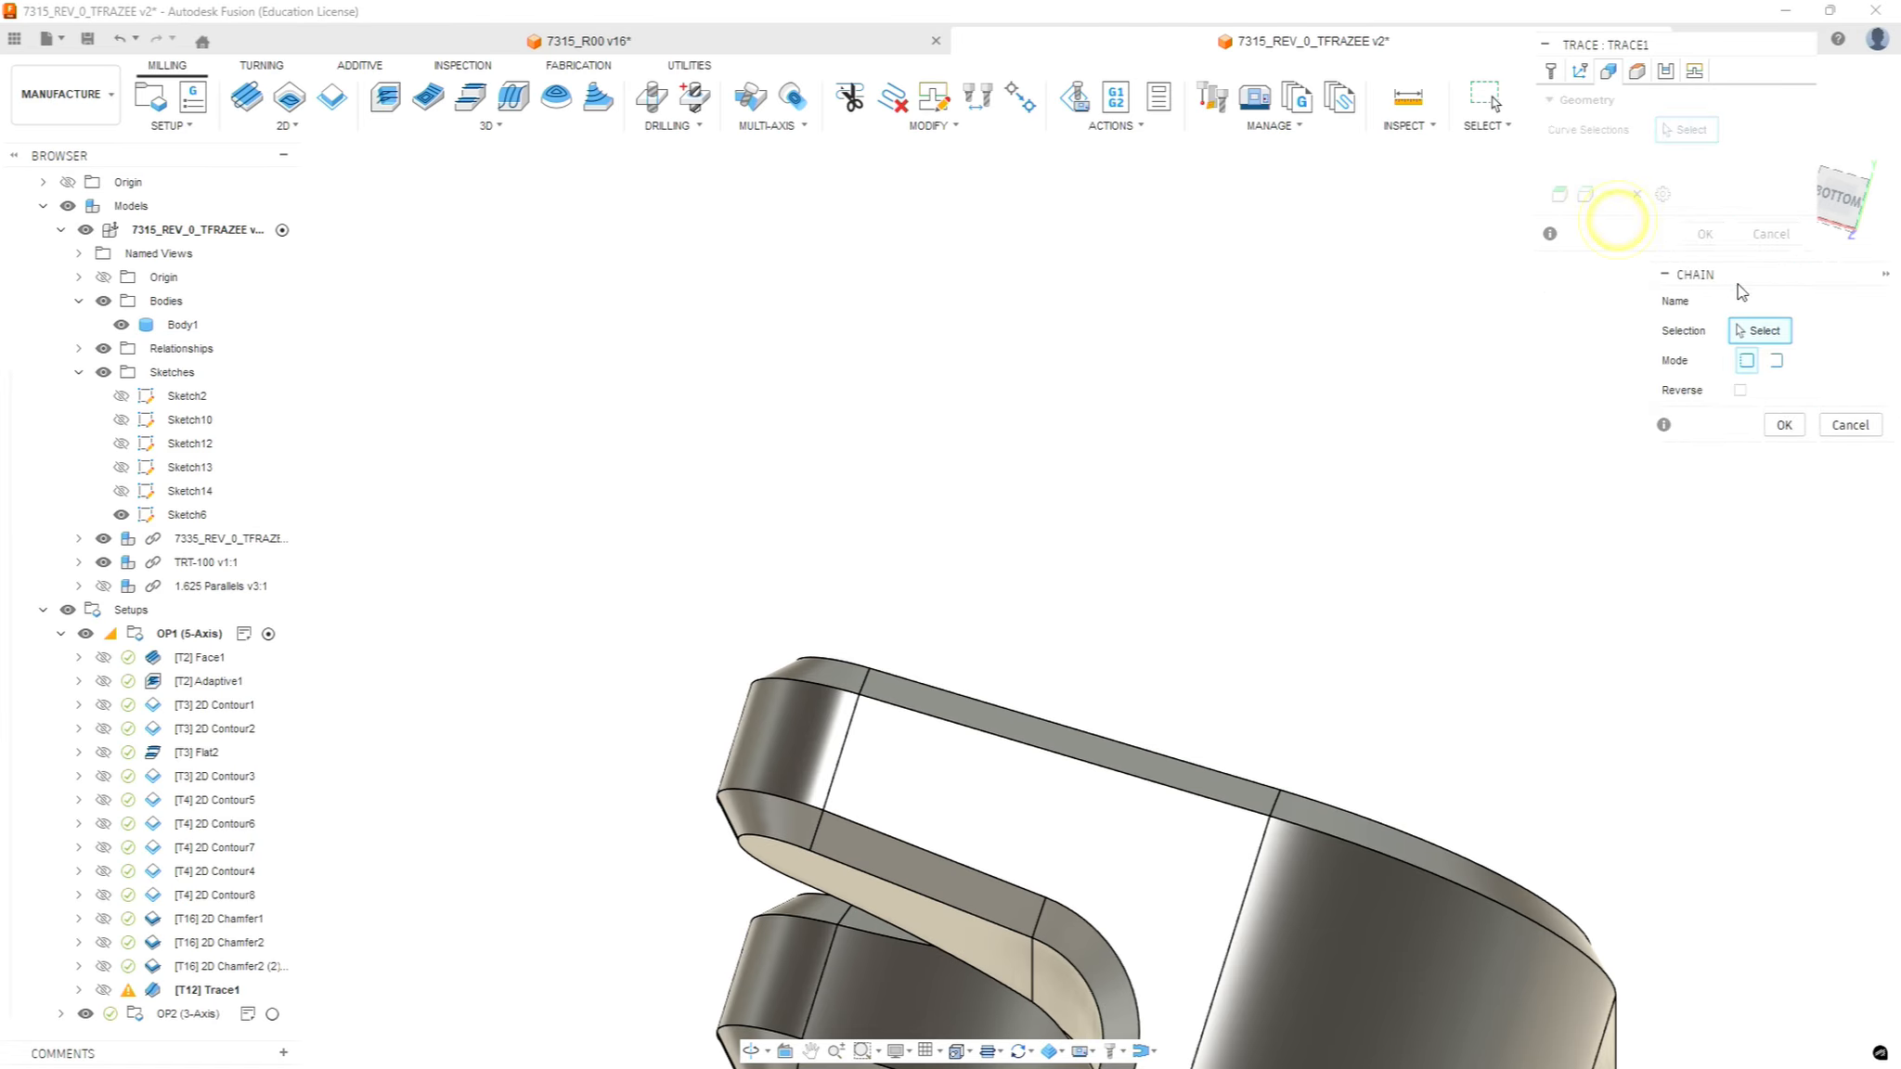
pyautogui.click(1794, 360)
pyautogui.click(796, 852)
# Step: Add the underside edges around the first hook tip and along the opening to its midpoint to the chain
pyautogui.keyDown('shift'); pyautogui.moveTo(700, 746); pyautogui.dragTo(921, 933, button='middle'); pyautogui.keyUp('shift')
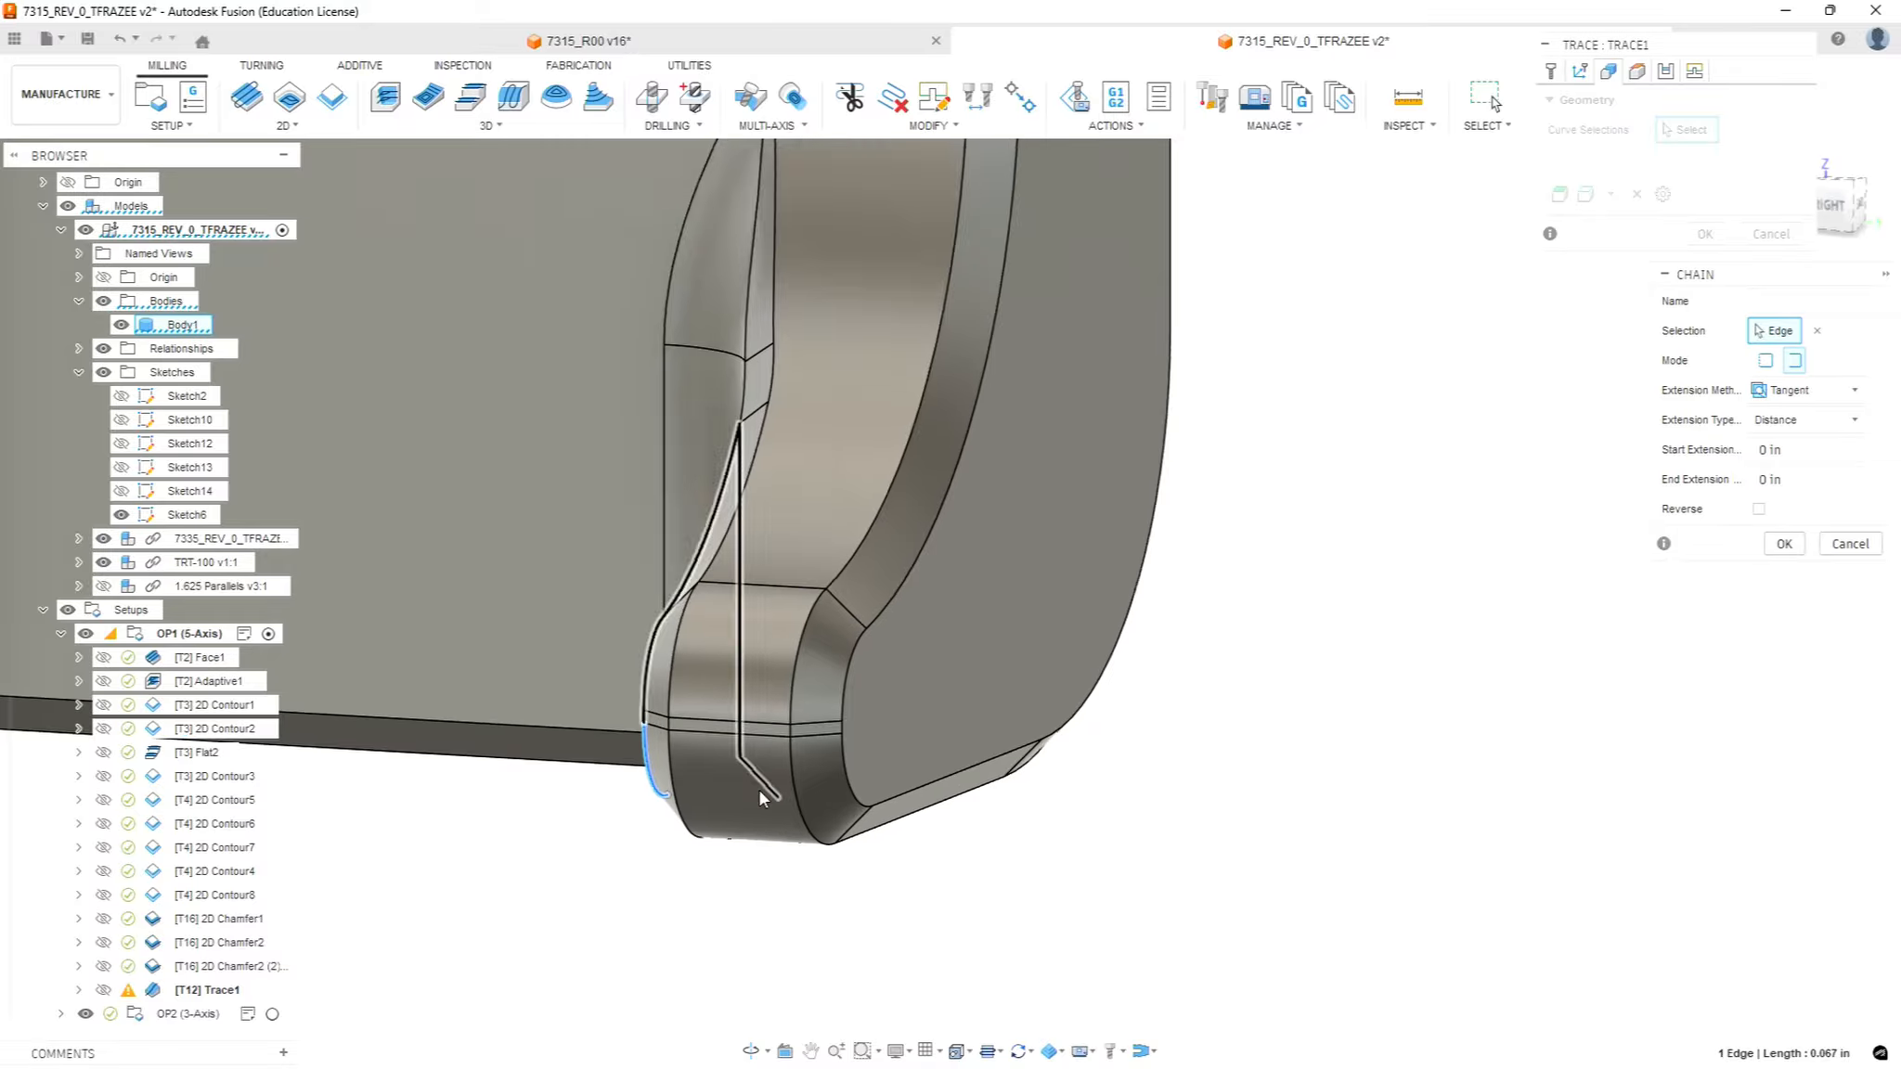
pyautogui.scroll(6, 607, 723)
pyautogui.click(606, 658)
pyautogui.click(618, 555)
pyautogui.keyDown('shift'); pyautogui.moveTo(584, 379); pyautogui.dragTo(863, 477, button='middle'); pyautogui.keyUp('shift')
pyautogui.click(1081, 496)
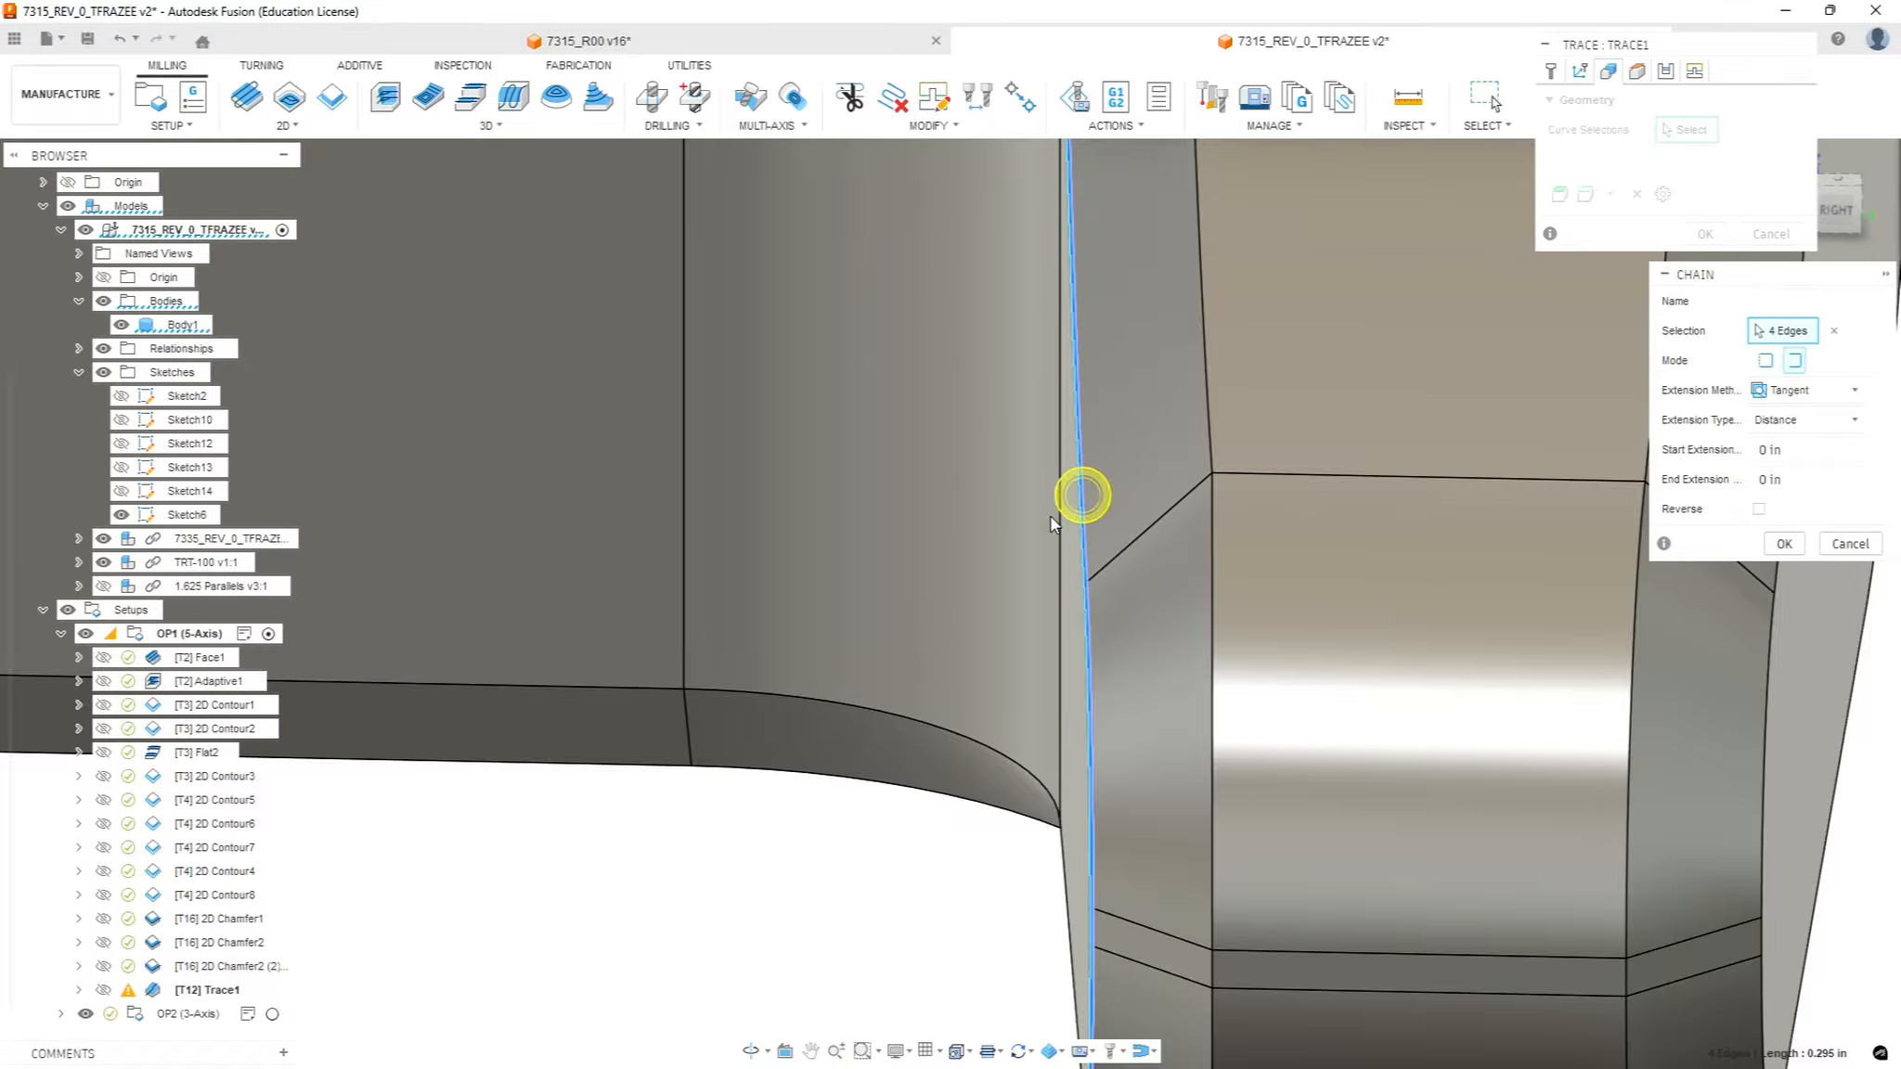
pyautogui.scroll(-5, 1054, 517)
pyautogui.scroll(8, 1055, 518)
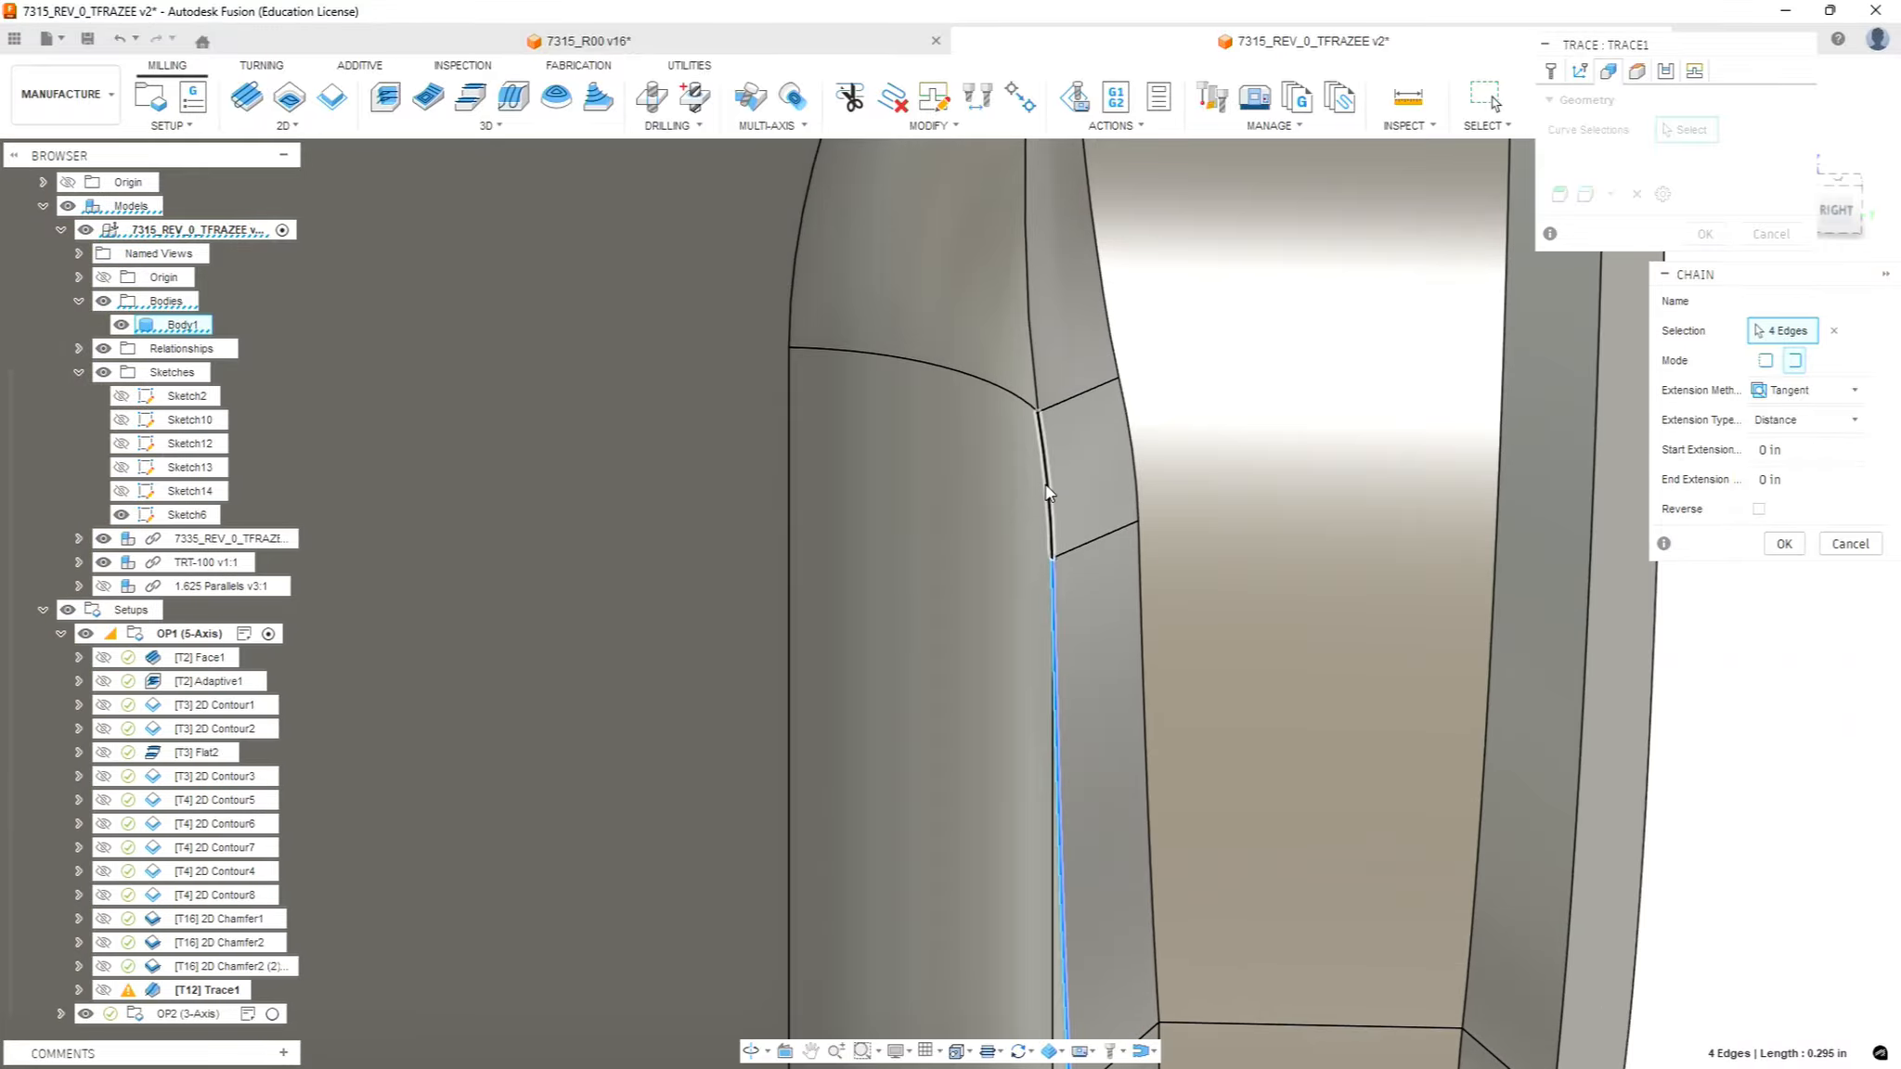
pyautogui.click(1033, 366)
pyautogui.scroll(-4, 956, 404)
pyautogui.scroll(-4, 953, 403)
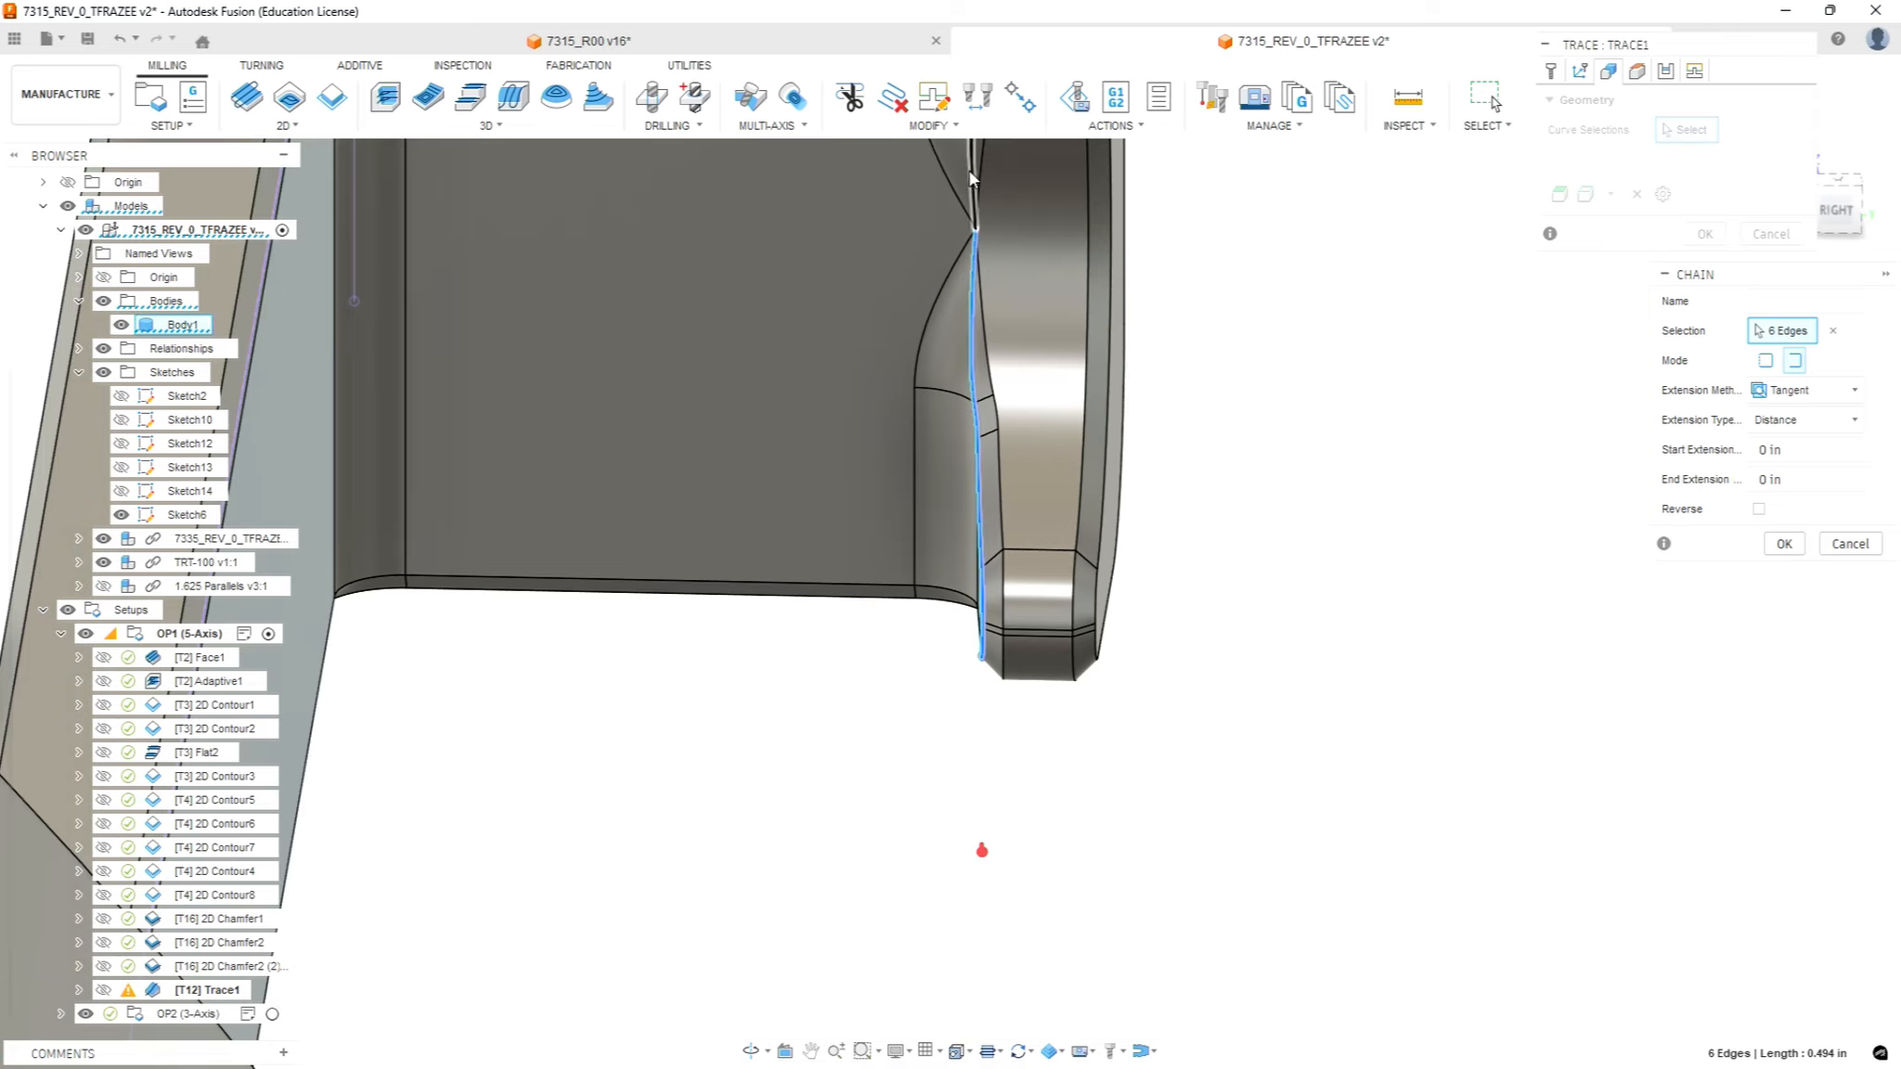
# Step: Continue the chain along the underside edges from the middle of the hook opening toward the second tip
pyautogui.moveTo(956, 176)
pyautogui.keyDown('shift'); pyautogui.mouseDown(button='middle')
pyautogui.moveTo(945, 284)
pyautogui.moveTo(930, 253)
pyautogui.mouseUp(button='middle'); pyautogui.keyUp('shift')
pyautogui.scroll(-6, 926, 312)
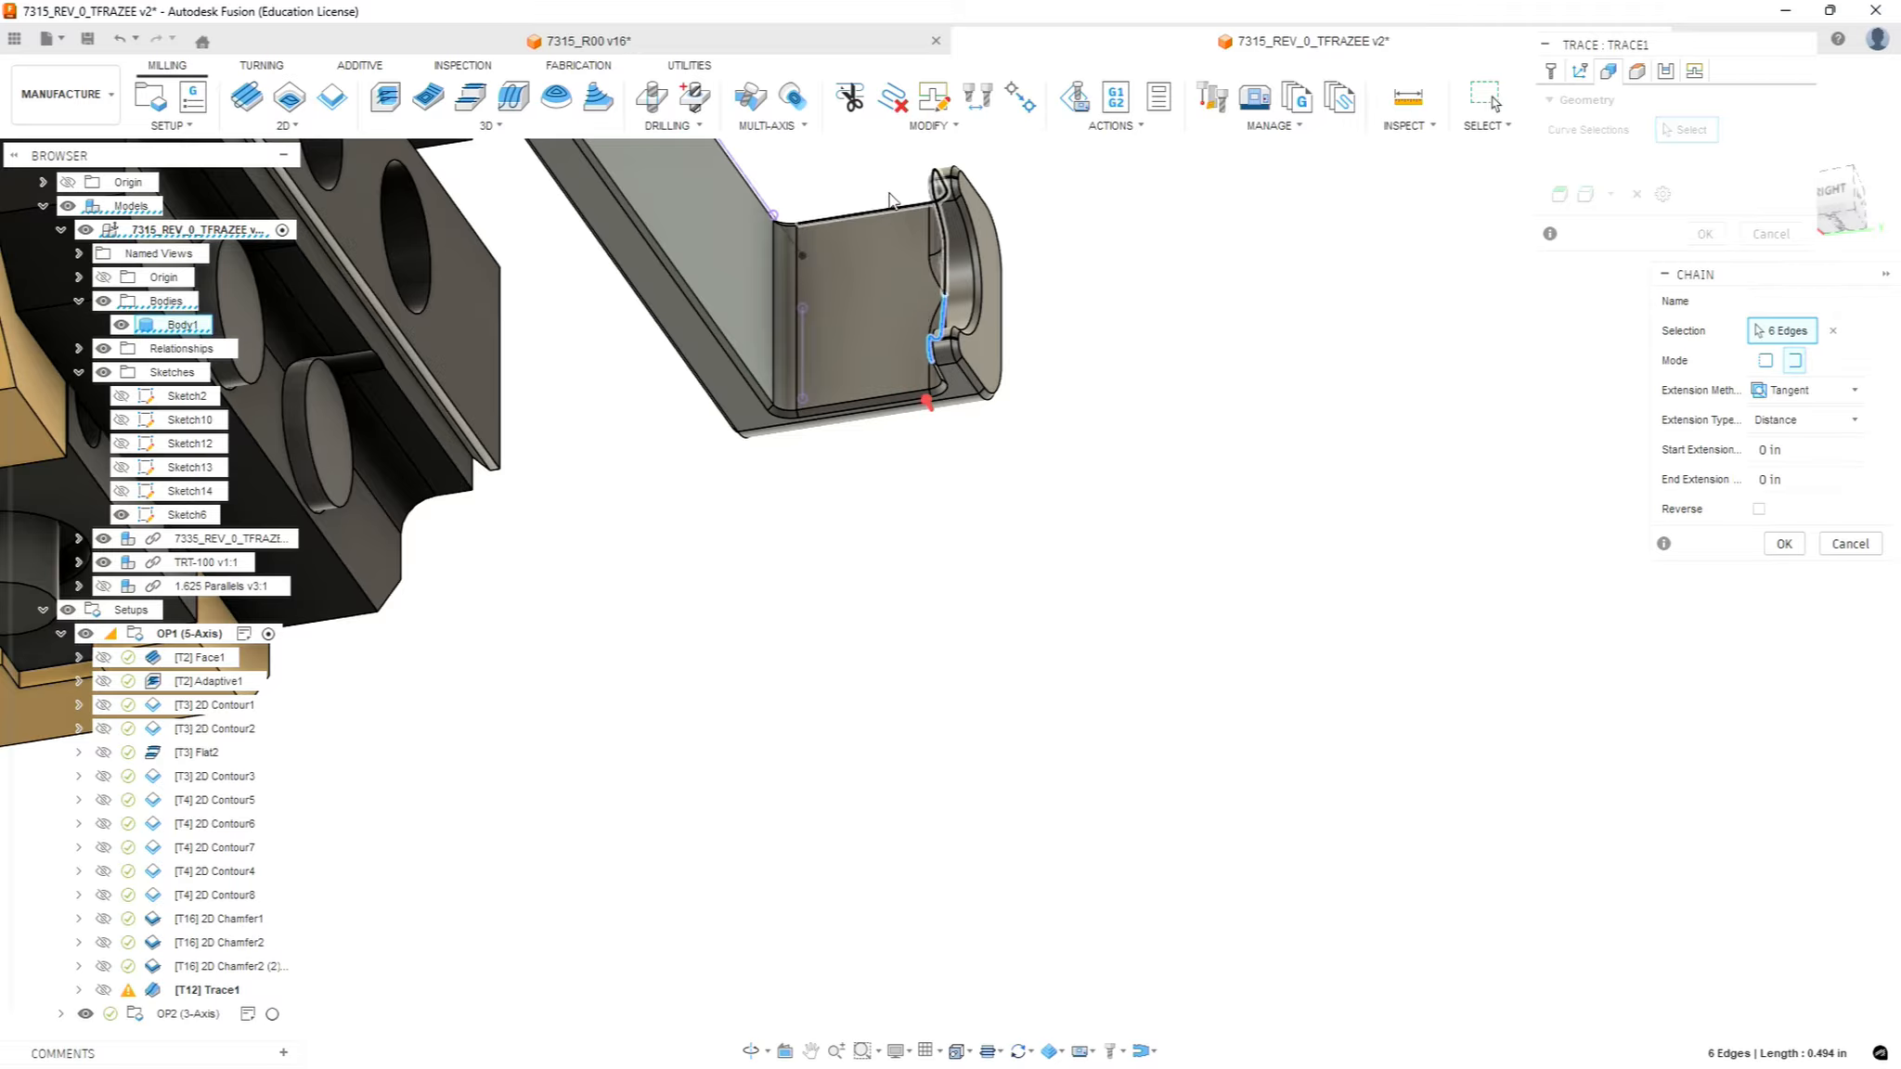
pyautogui.scroll(2, 894, 185)
pyautogui.scroll(6, 905, 213)
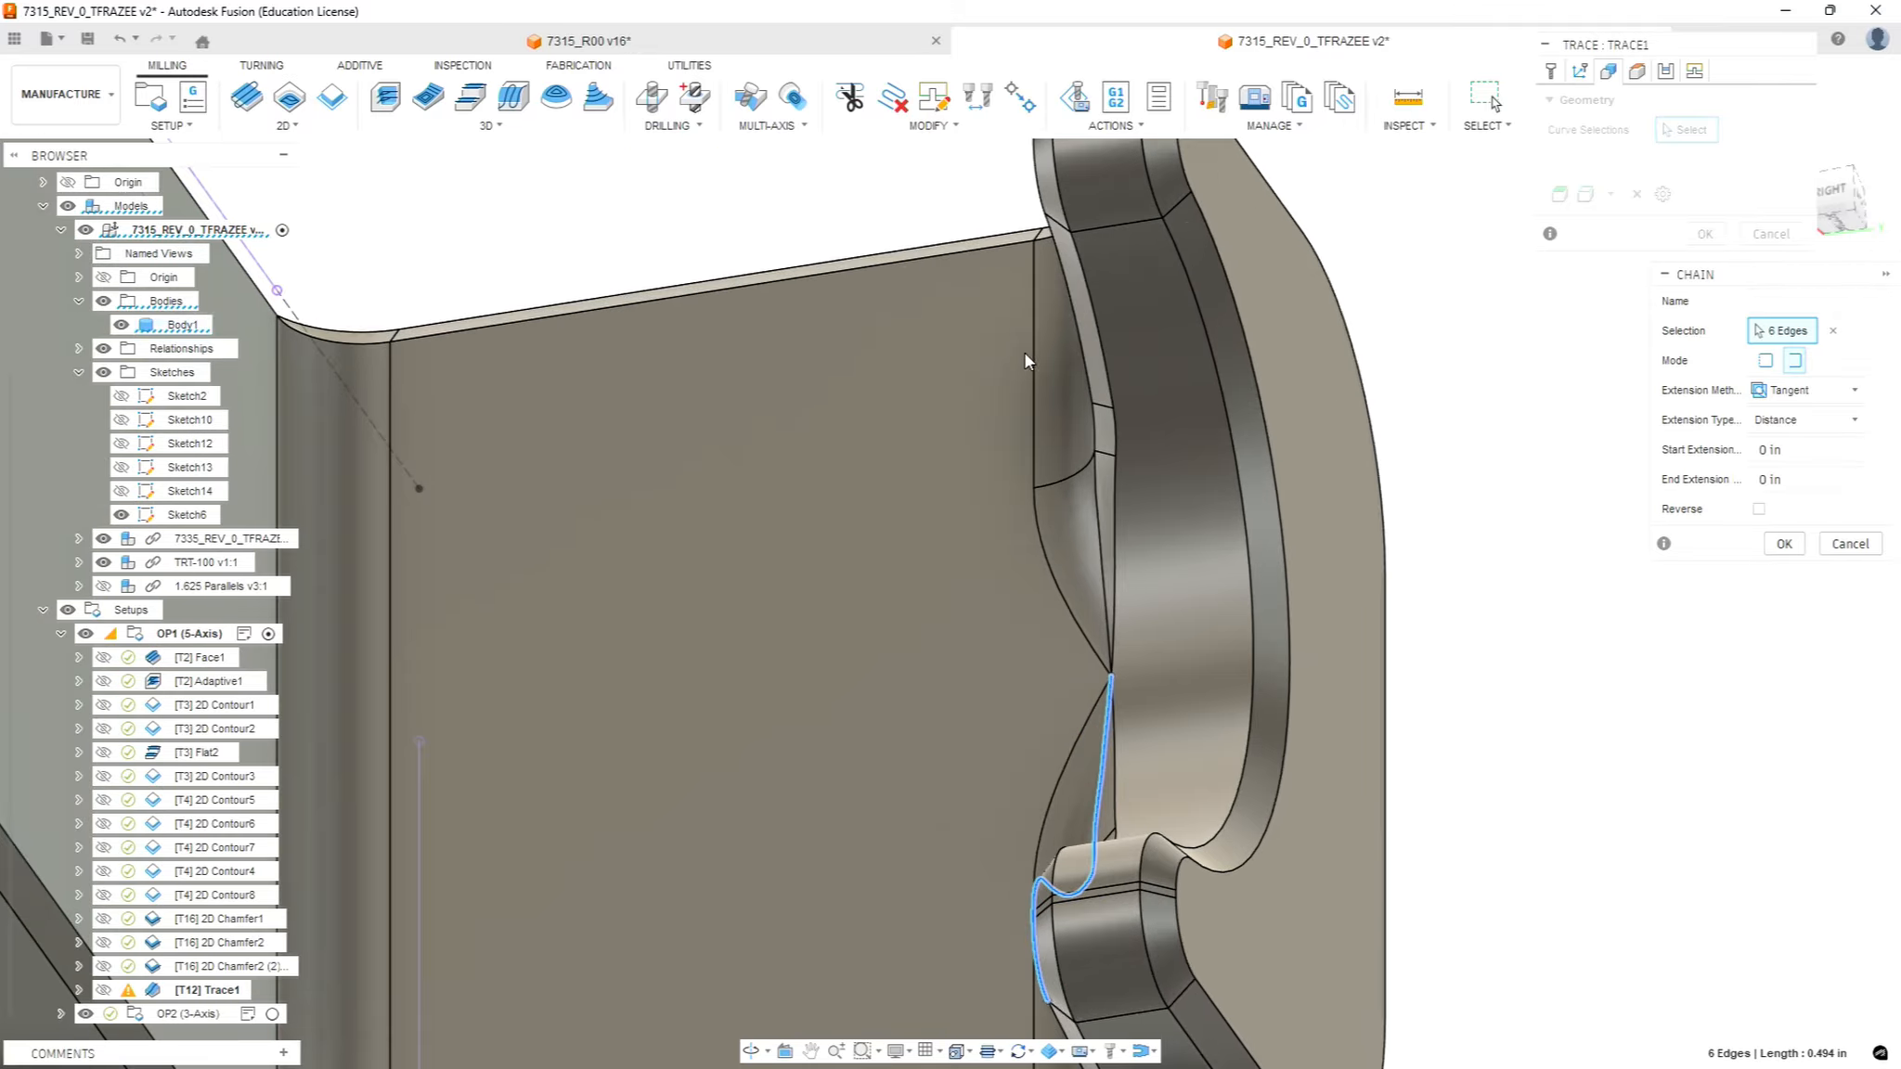
pyautogui.click(1096, 488)
pyautogui.click(1095, 417)
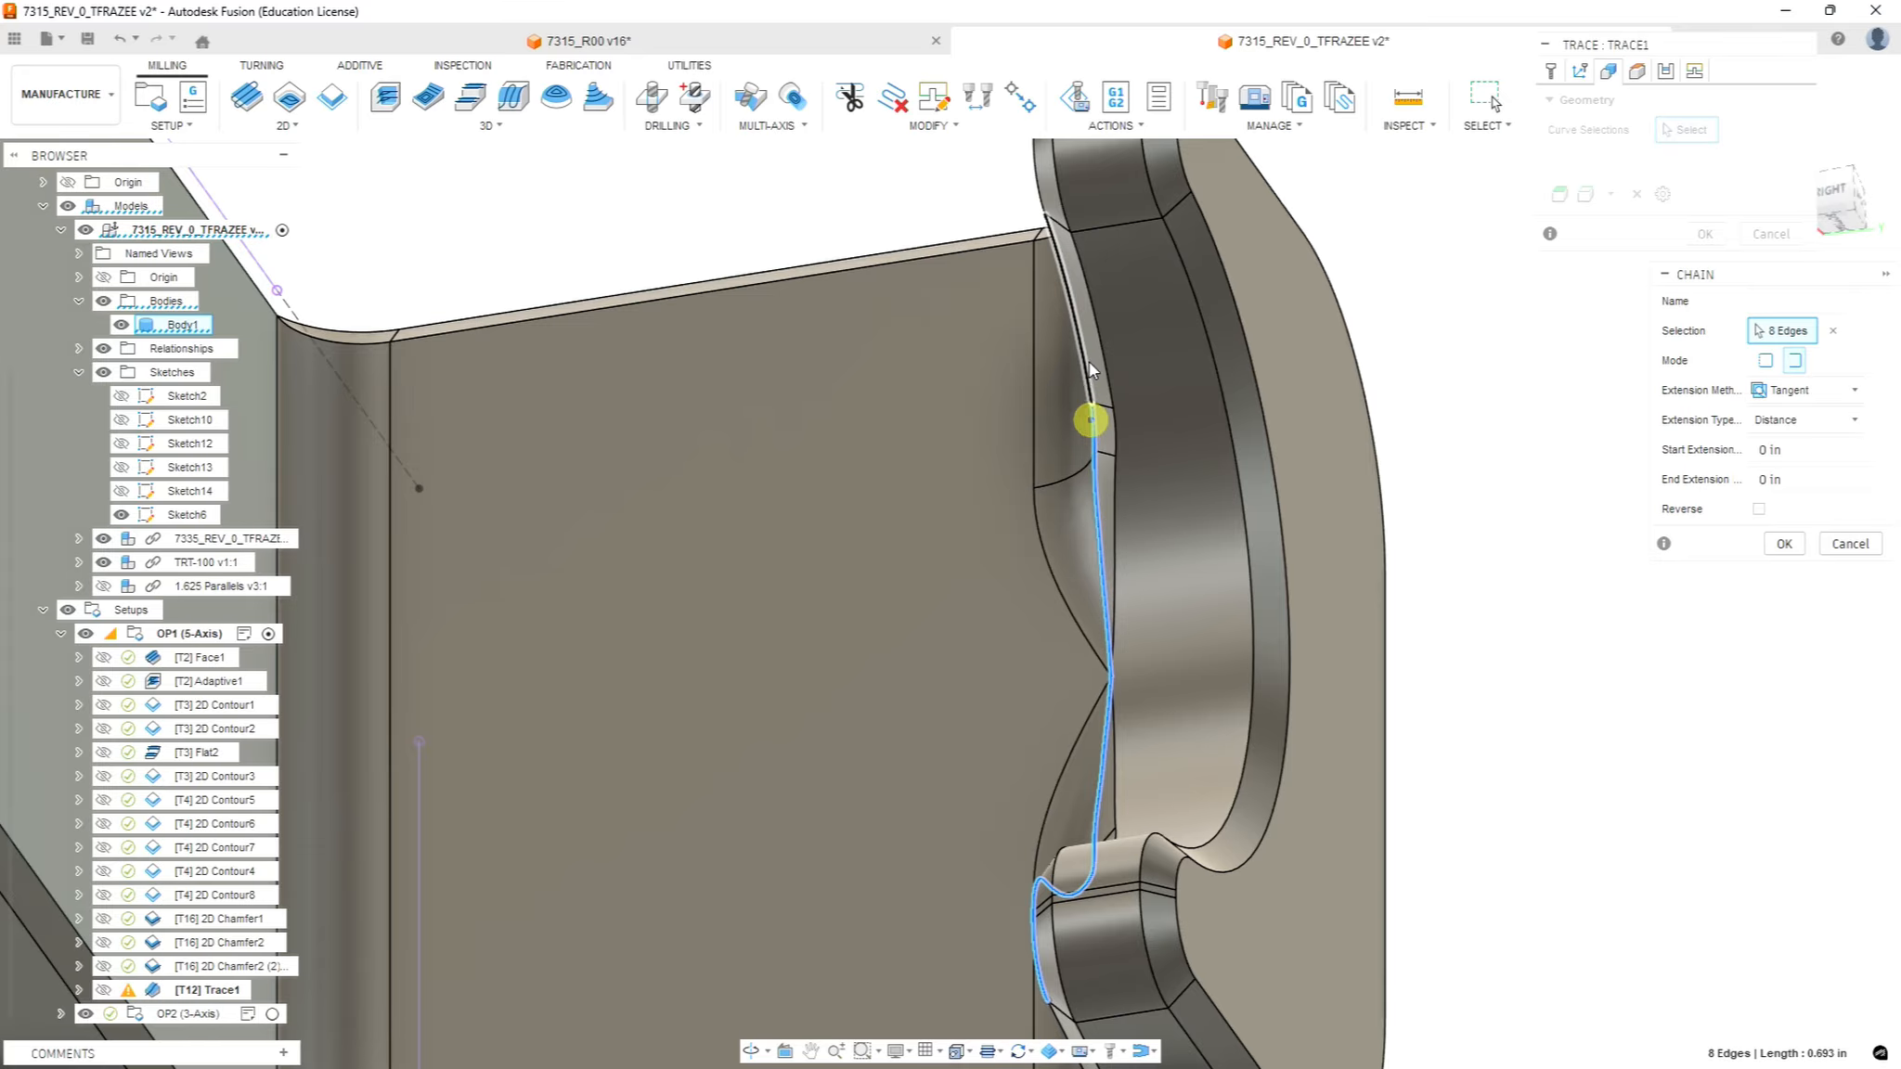
pyautogui.click(1080, 350)
pyautogui.click(1042, 194)
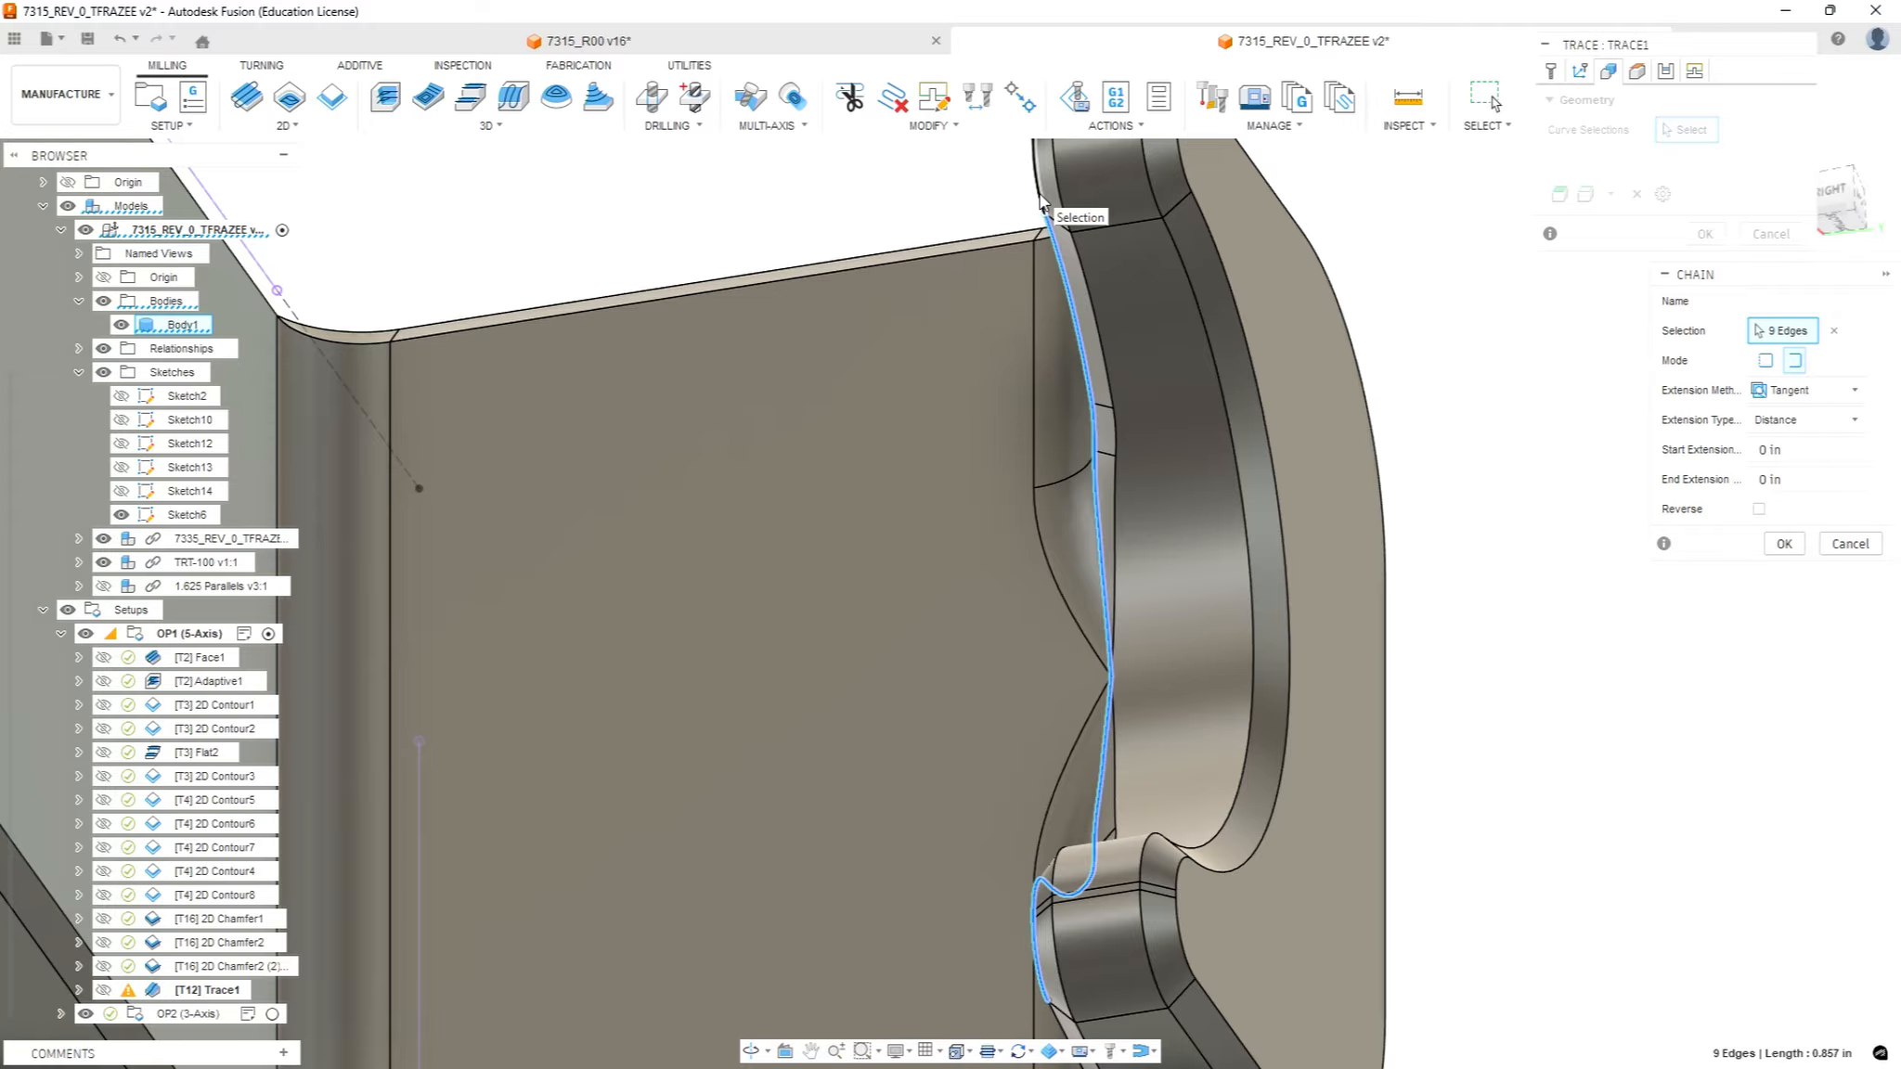
# Step: Complete the chain with the remaining short underside edges around the second hook tip
pyautogui.moveTo(935, 252)
pyautogui.keyDown('shift'); pyautogui.mouseDown(button='middle')
pyautogui.moveTo(972, 272)
pyautogui.moveTo(957, 326)
pyautogui.moveTo(976, 338)
pyautogui.mouseUp(button='middle'); pyautogui.keyUp('shift')
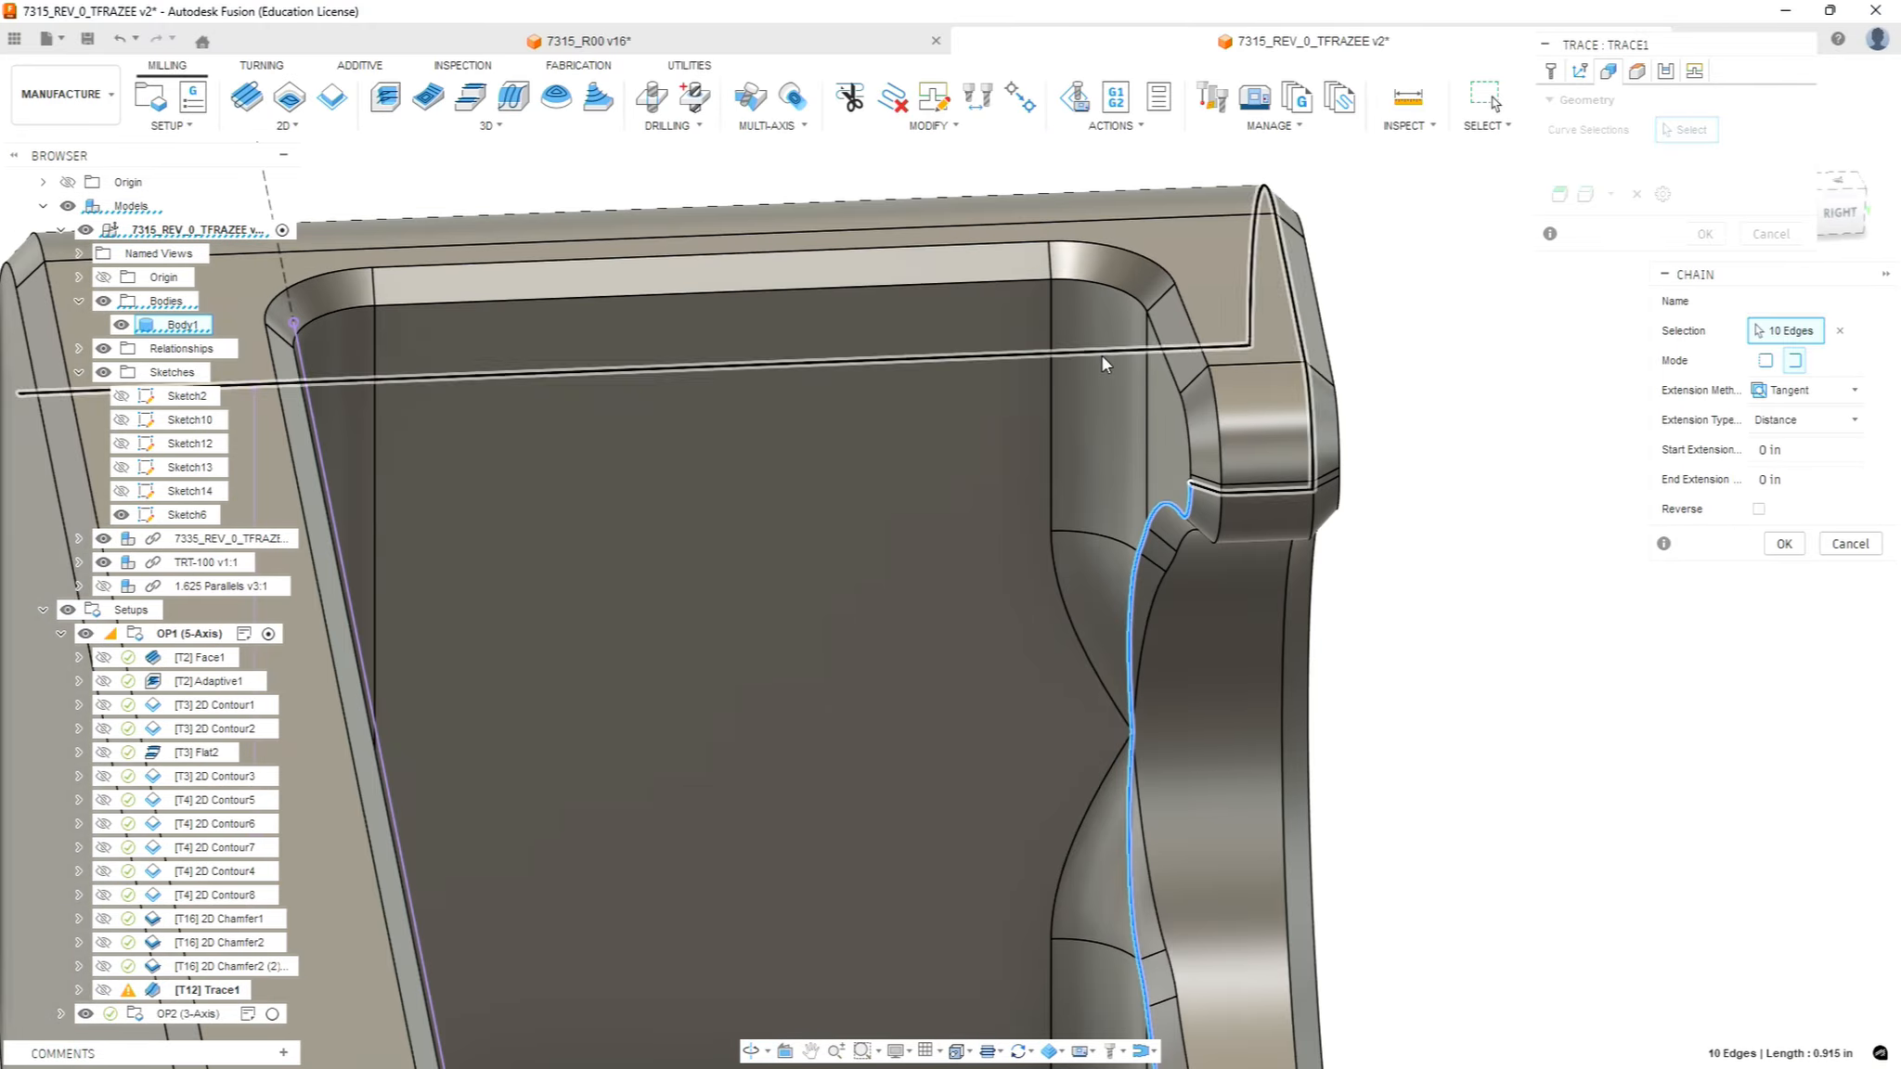
pyautogui.scroll(3, 1197, 462)
pyautogui.scroll(2, 1182, 502)
pyautogui.click(1192, 502)
pyautogui.click(1191, 437)
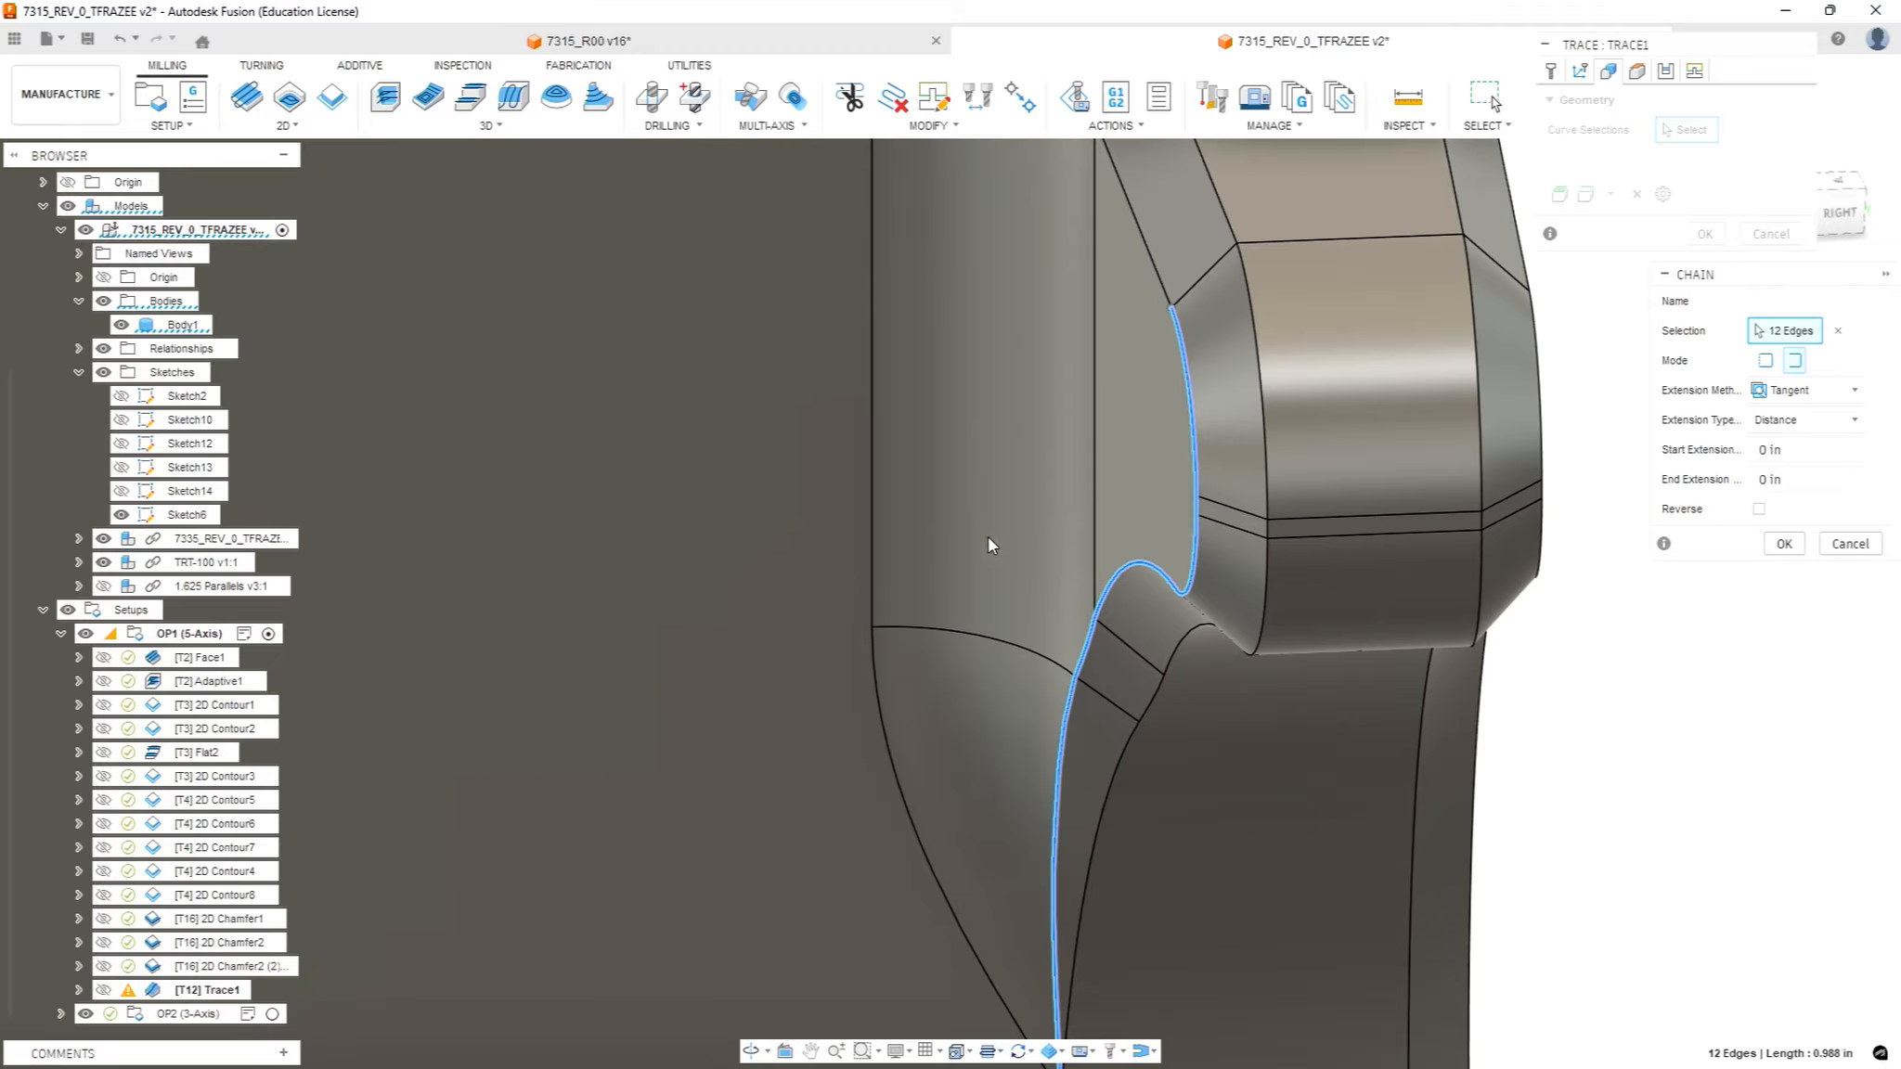
# Step: Extend the chain 0.25 in at both ends with the Closest boundary method and accept it
pyautogui.moveTo(990, 538)
pyautogui.keyDown('shift'); pyautogui.mouseDown(button='middle')
pyautogui.moveTo(845, 438)
pyautogui.moveTo(831, 374)
pyautogui.mouseUp(button='middle'); pyautogui.keyUp('shift')
pyautogui.scroll(-5, 886, 436)
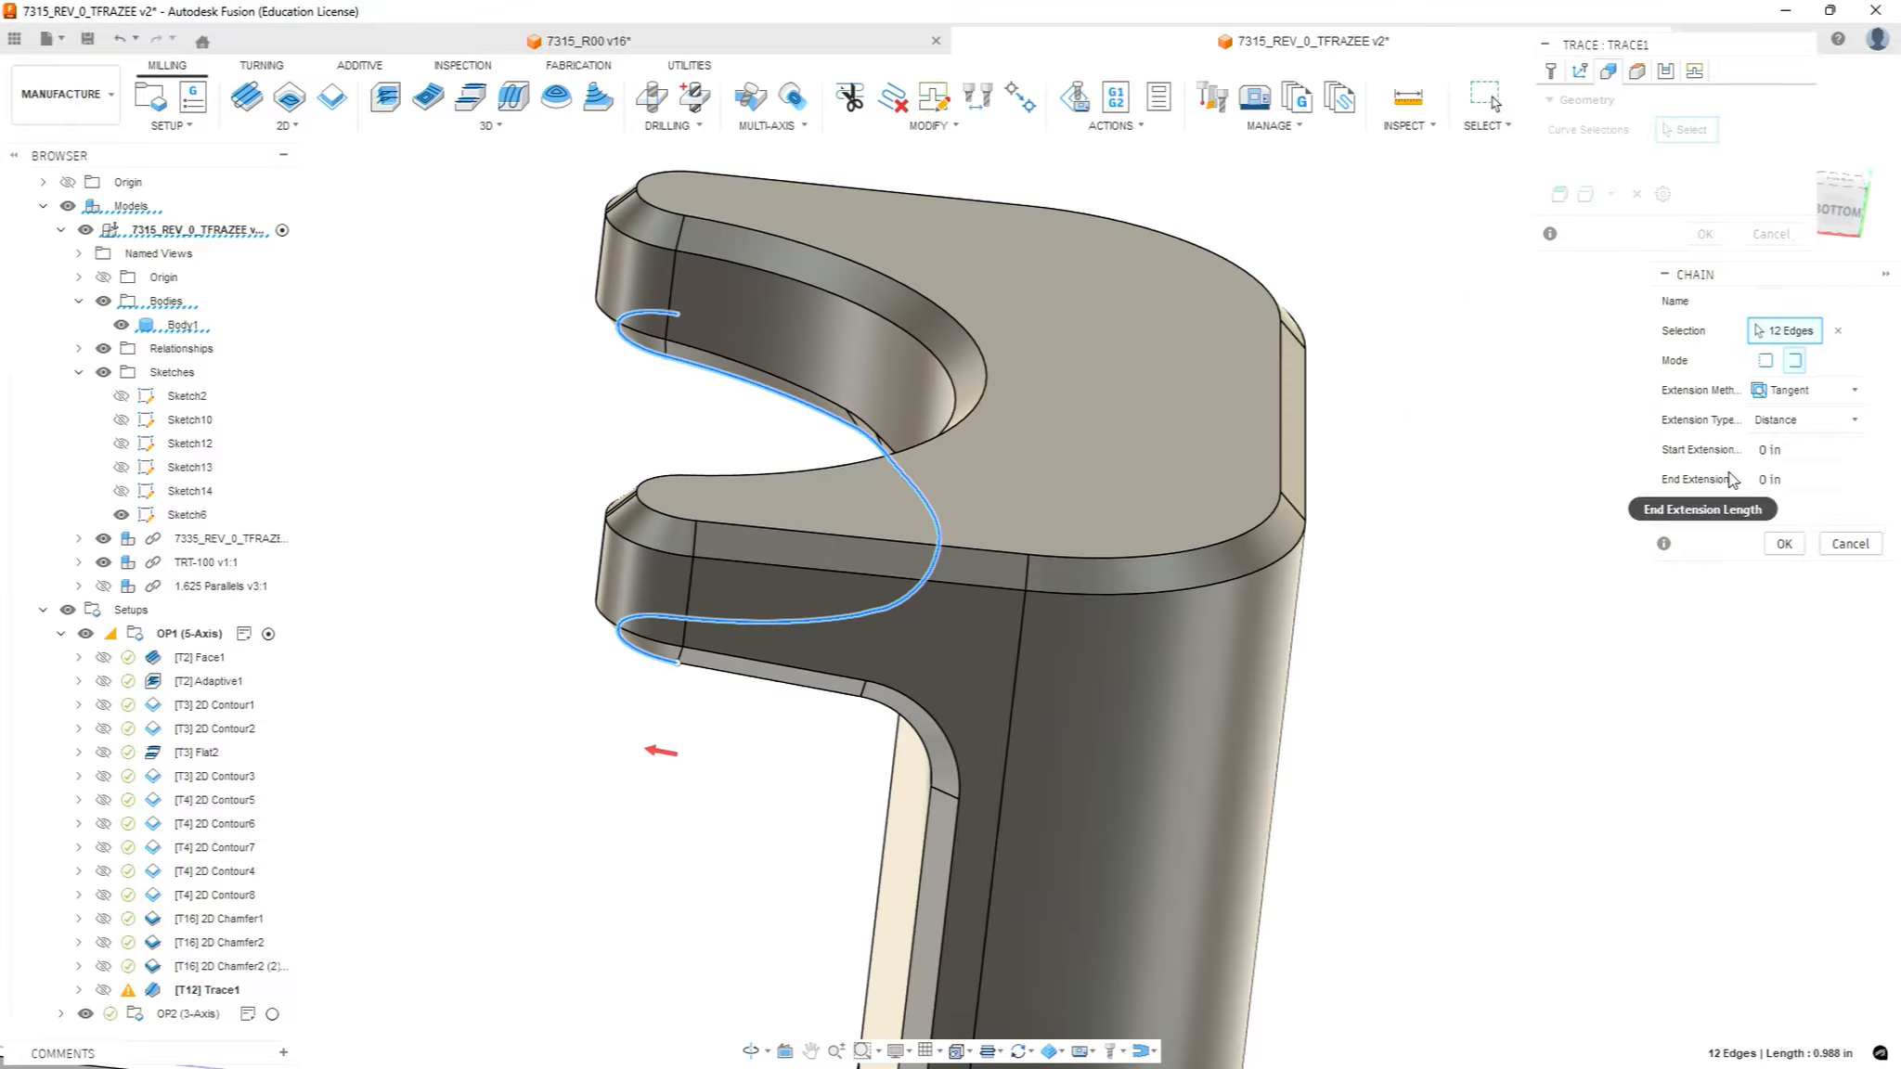
pyautogui.click(1798, 446)
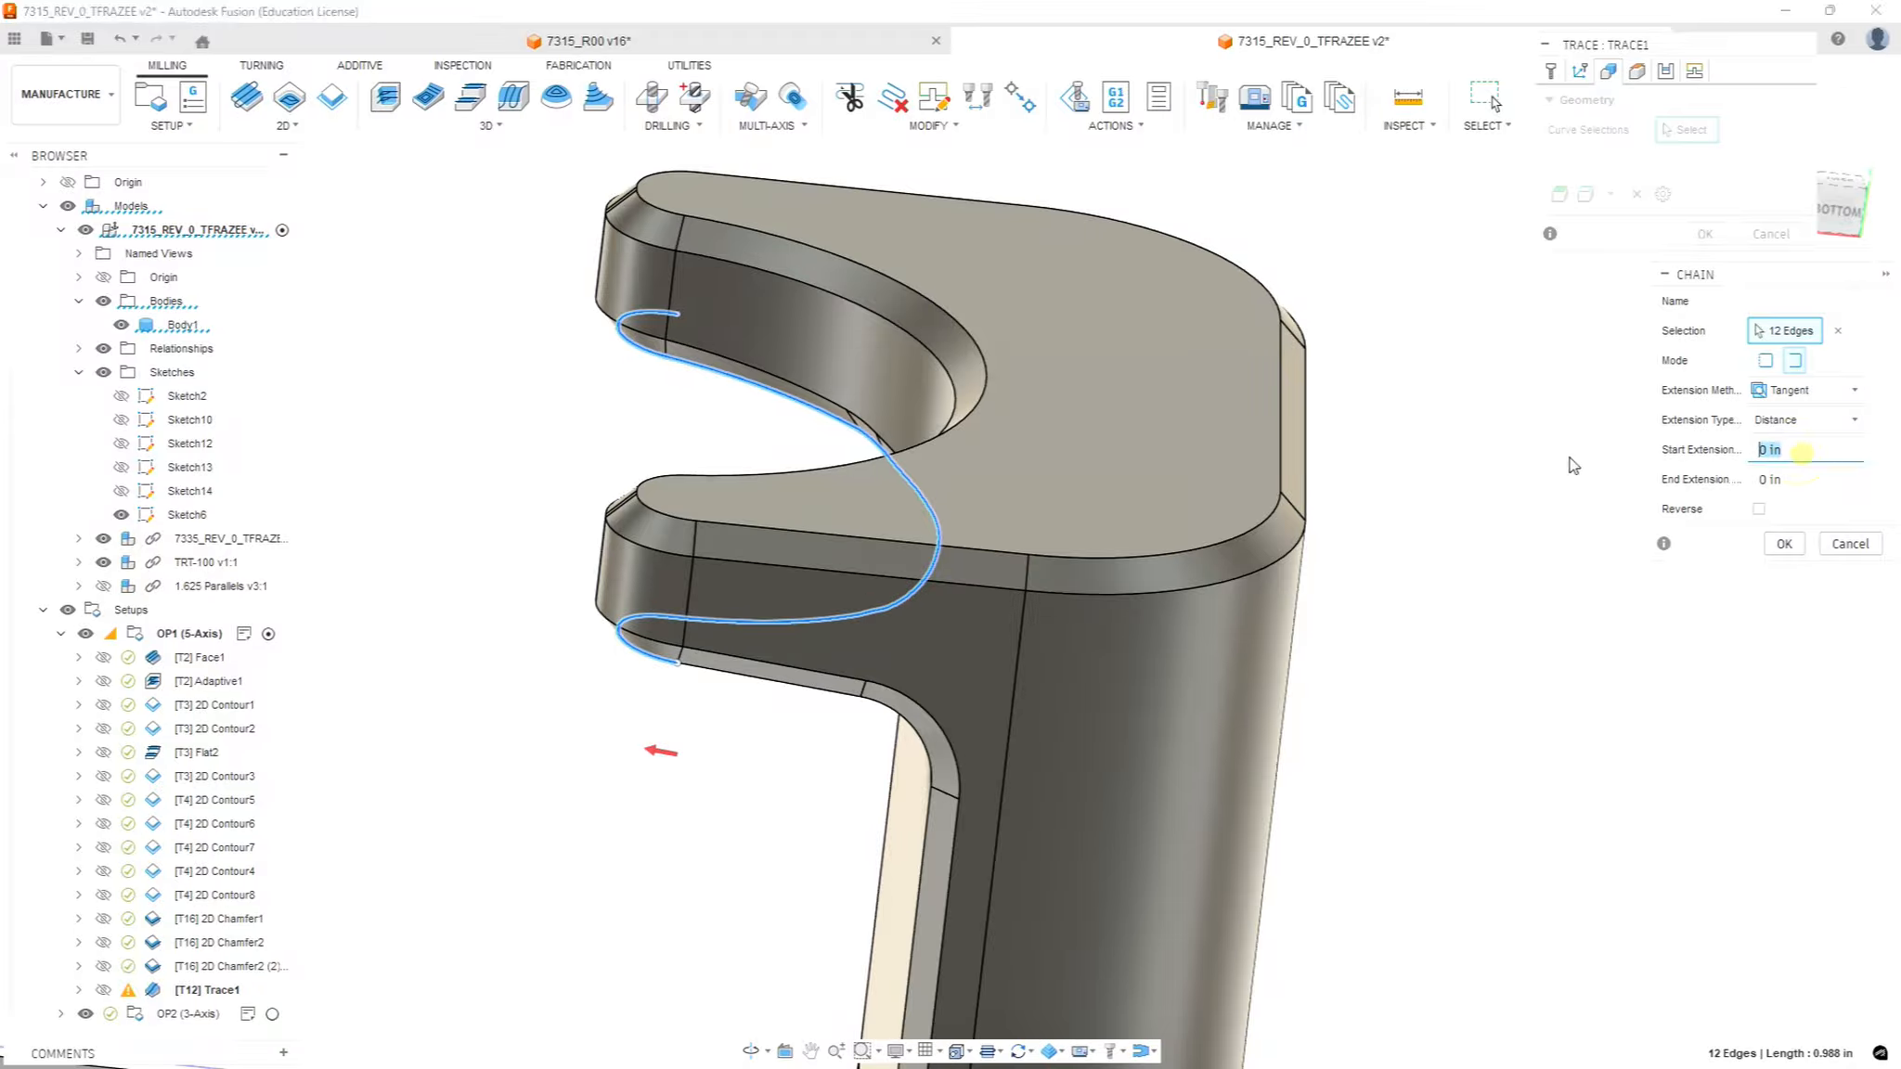
pyautogui.write('.25')
pyautogui.click(1809, 393)
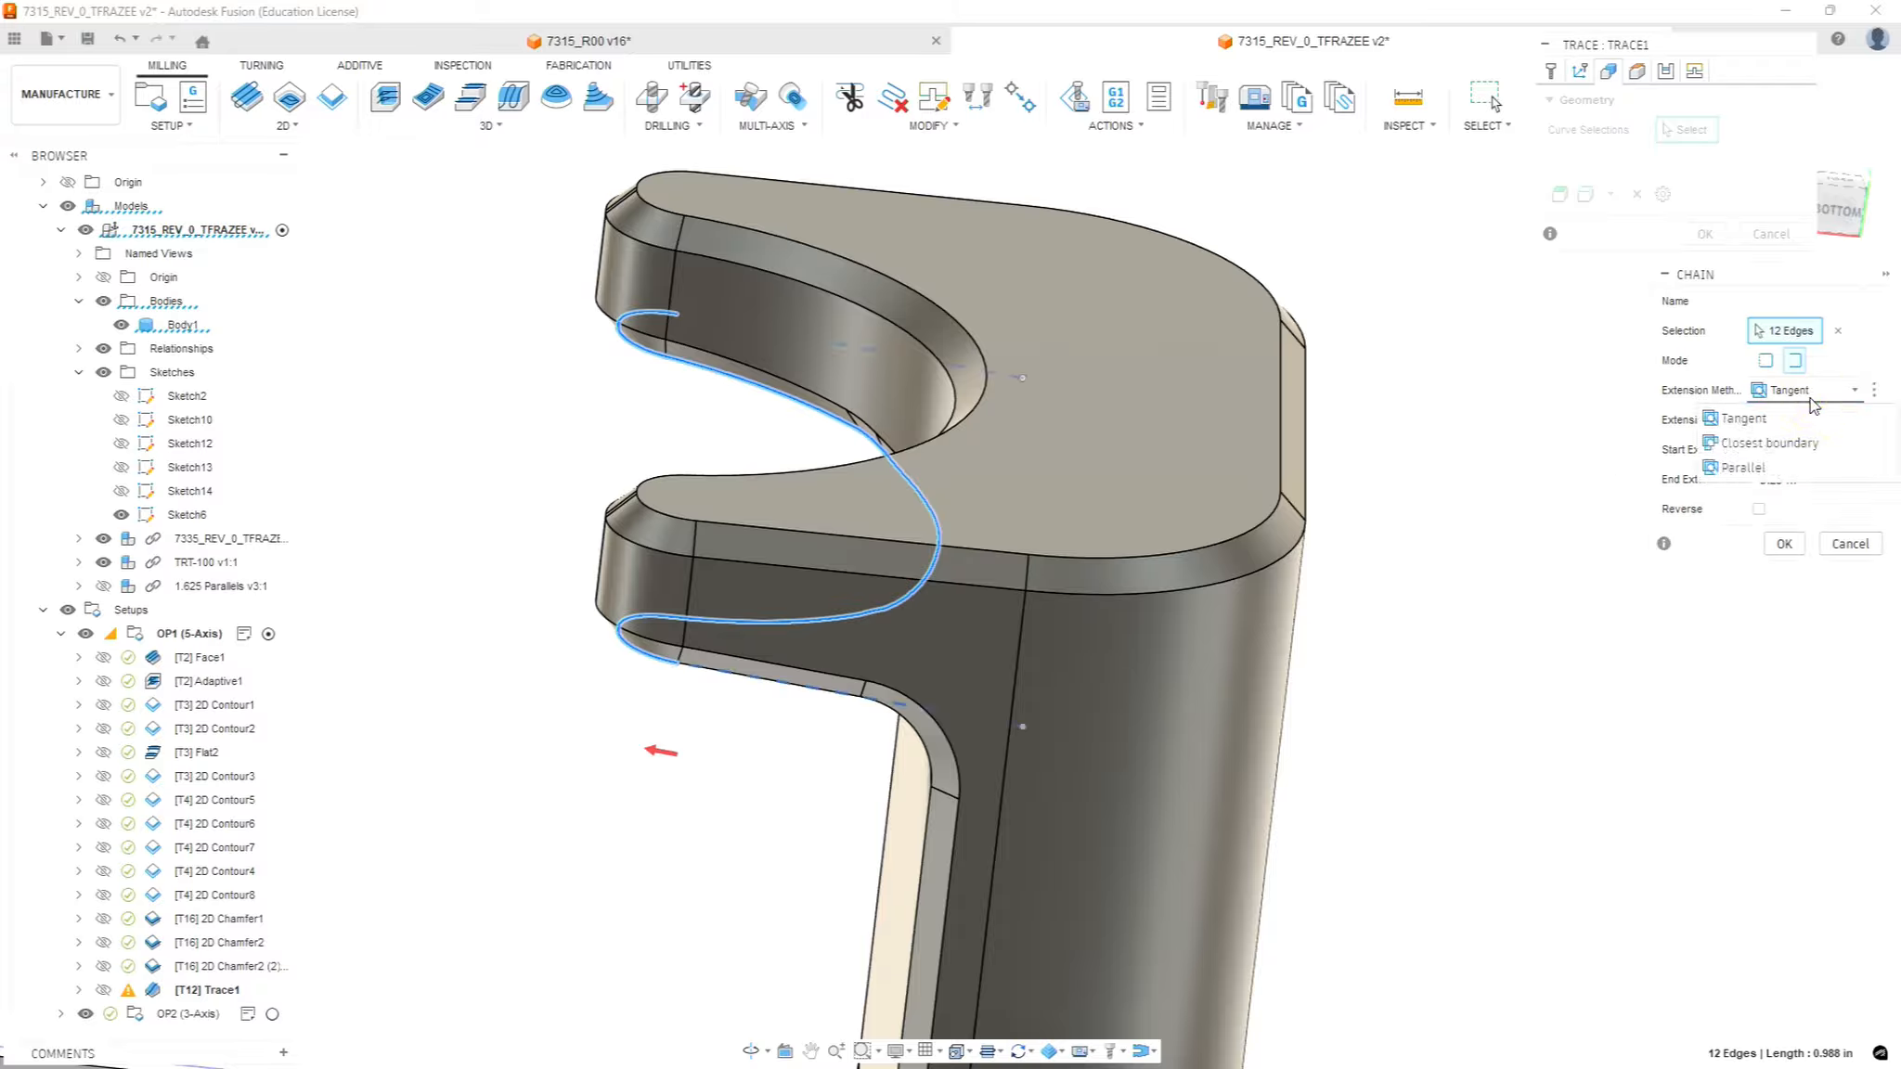
pyautogui.click(1790, 445)
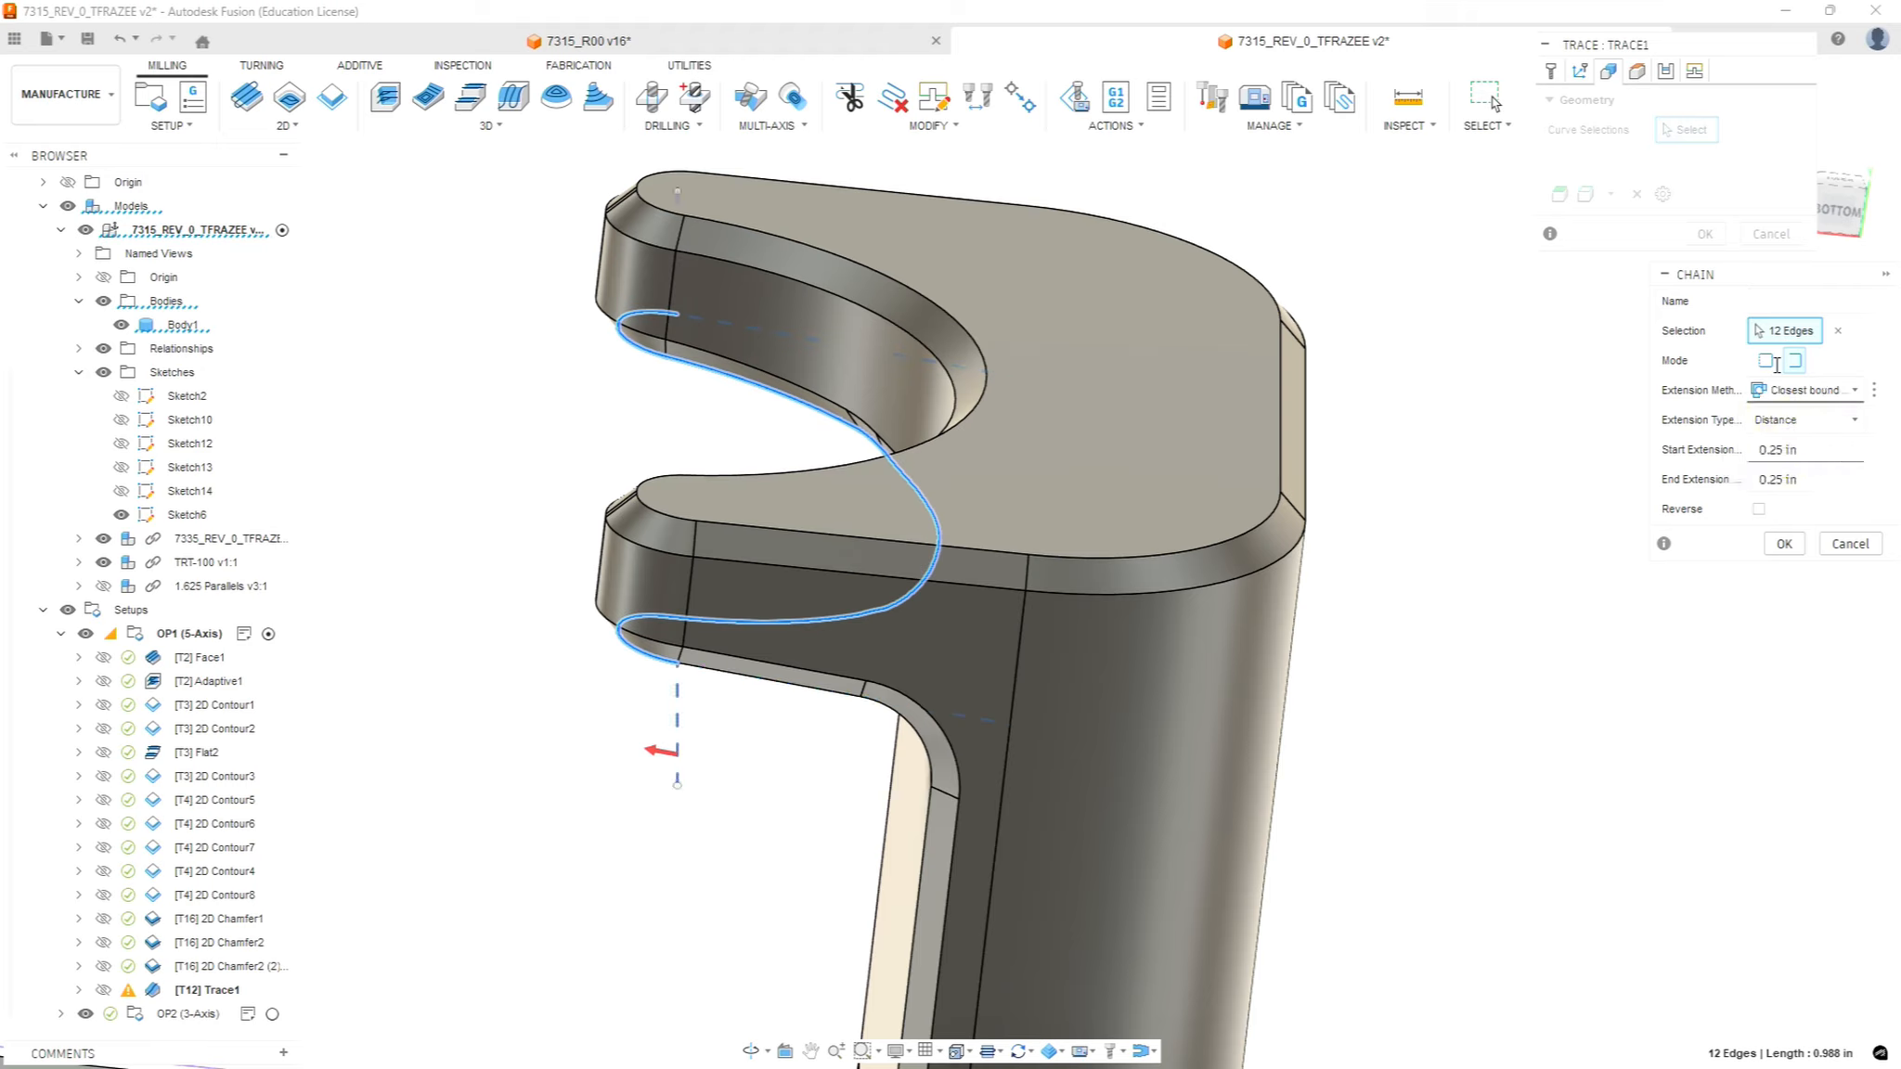
pyautogui.click(1765, 546)
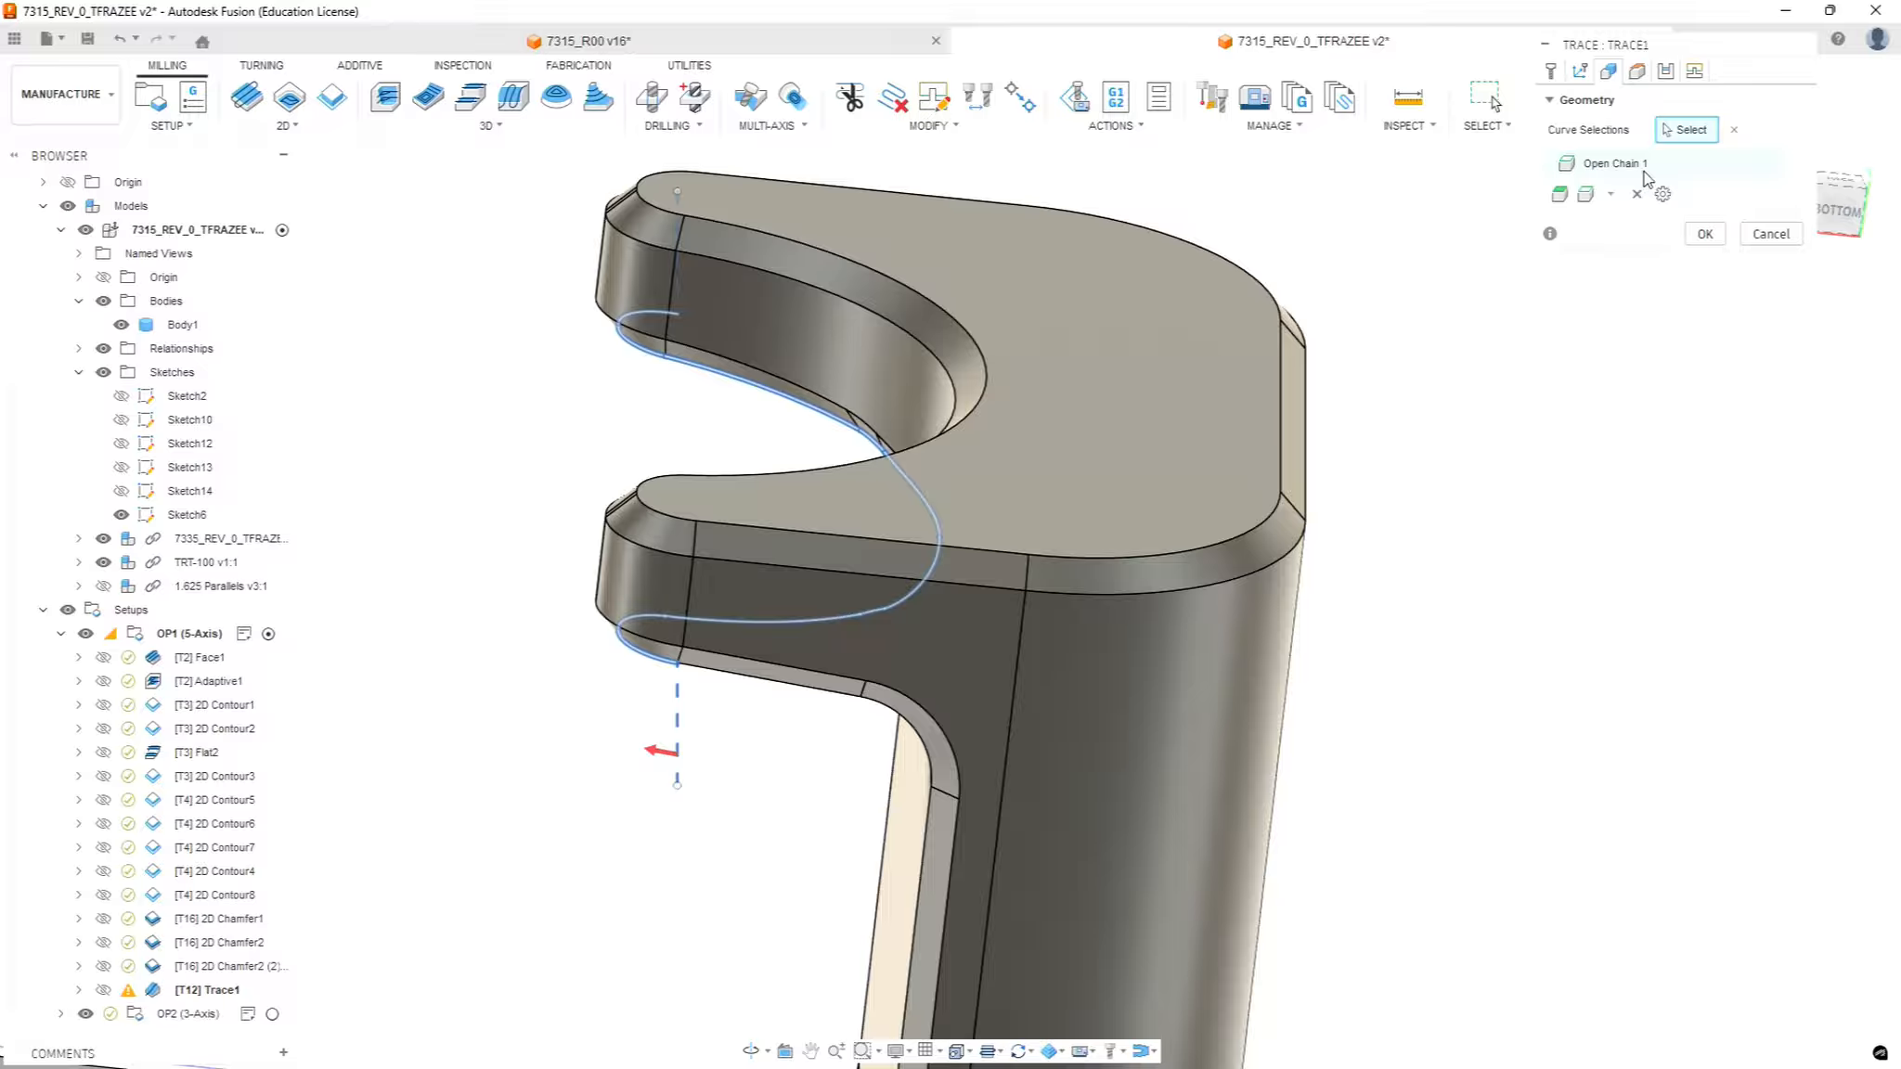
# Step: Review the trace's heights, enable smoothing and set the sideways compensation to Left
pyautogui.click(1638, 72)
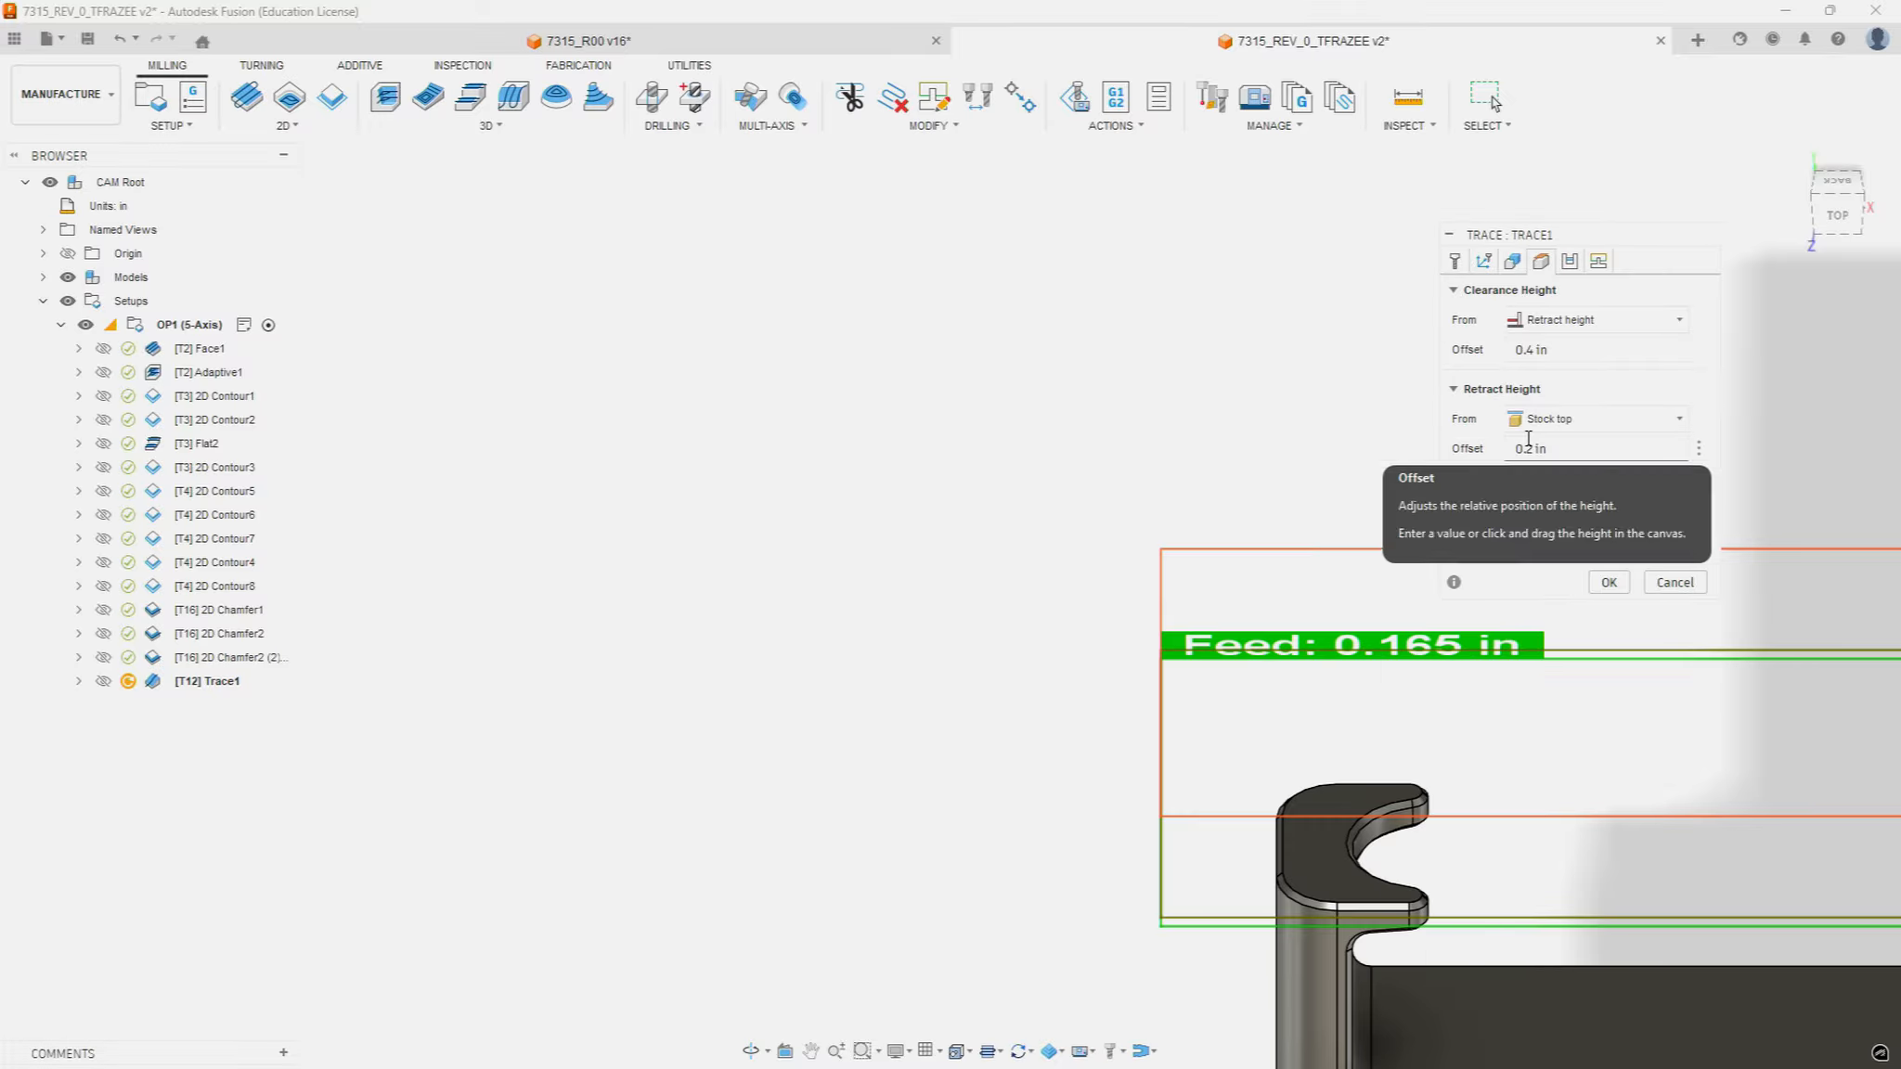
pyautogui.click(1570, 262)
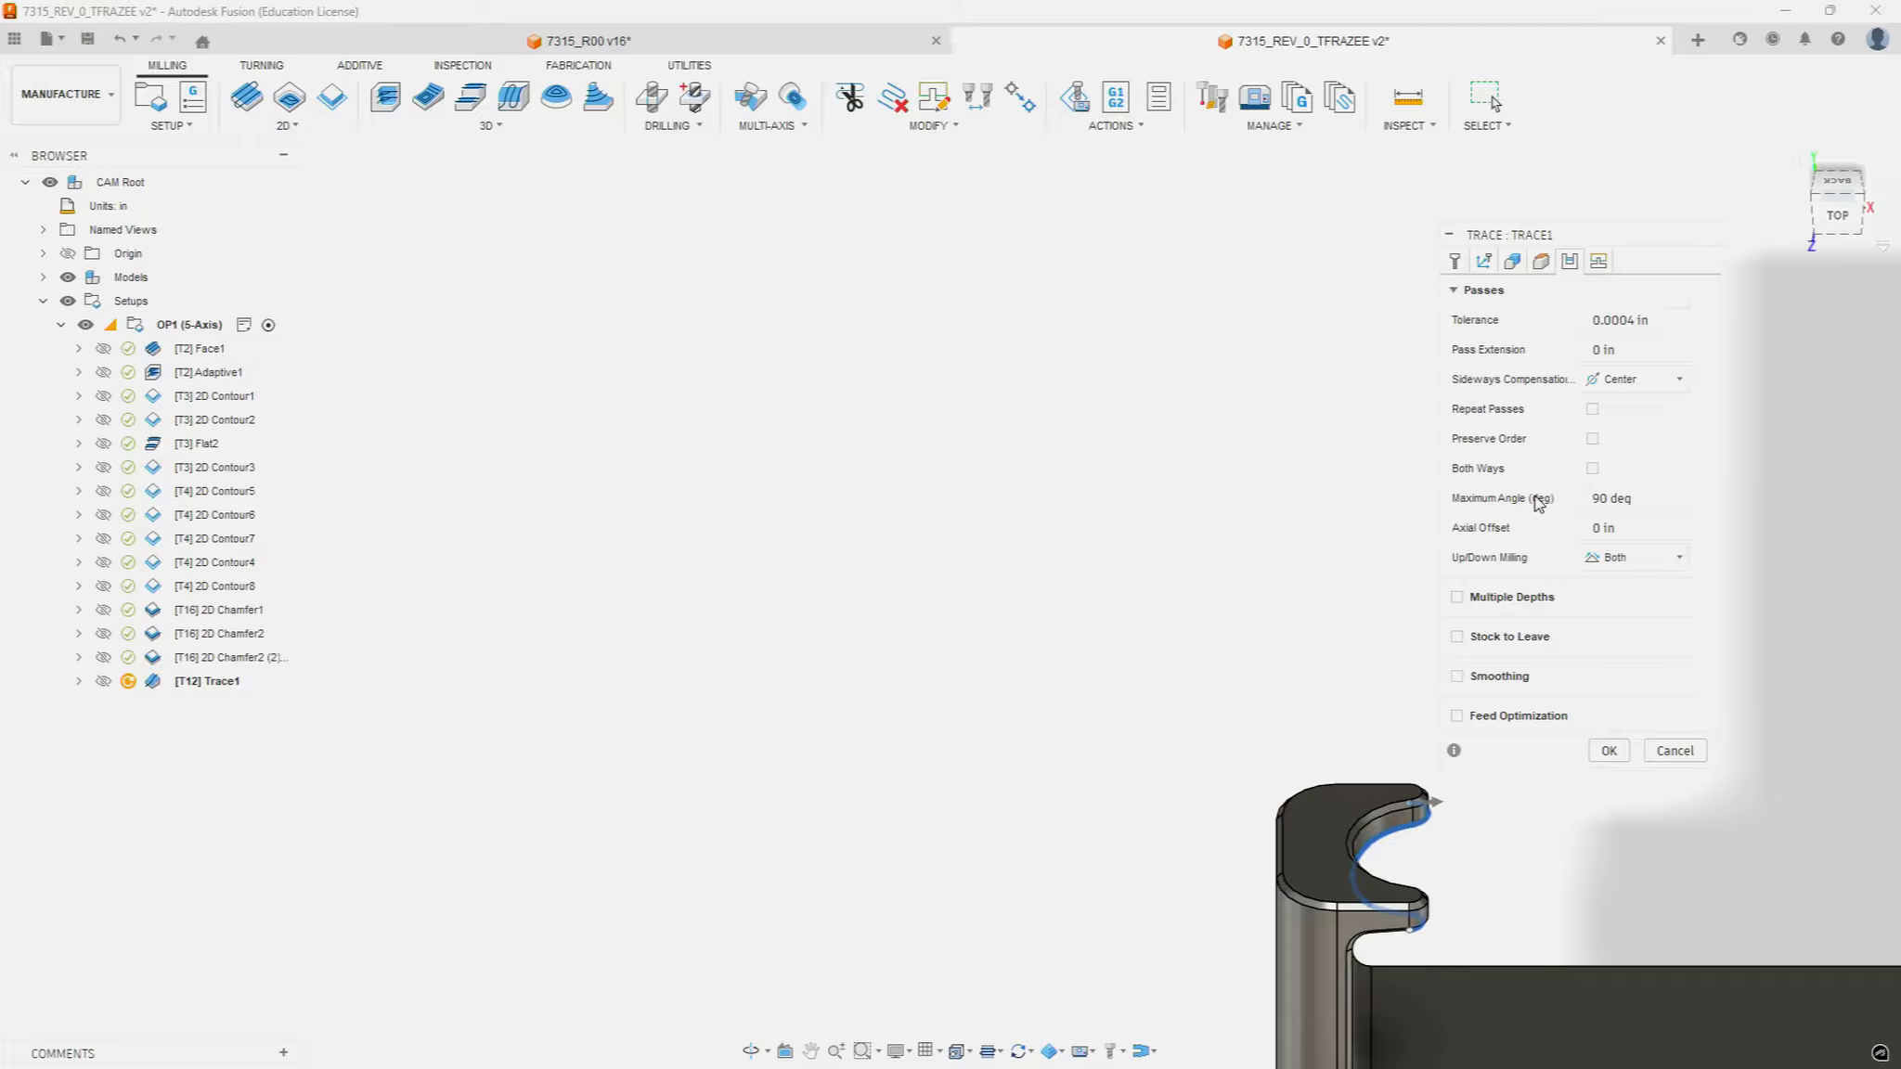
pyautogui.click(1457, 677)
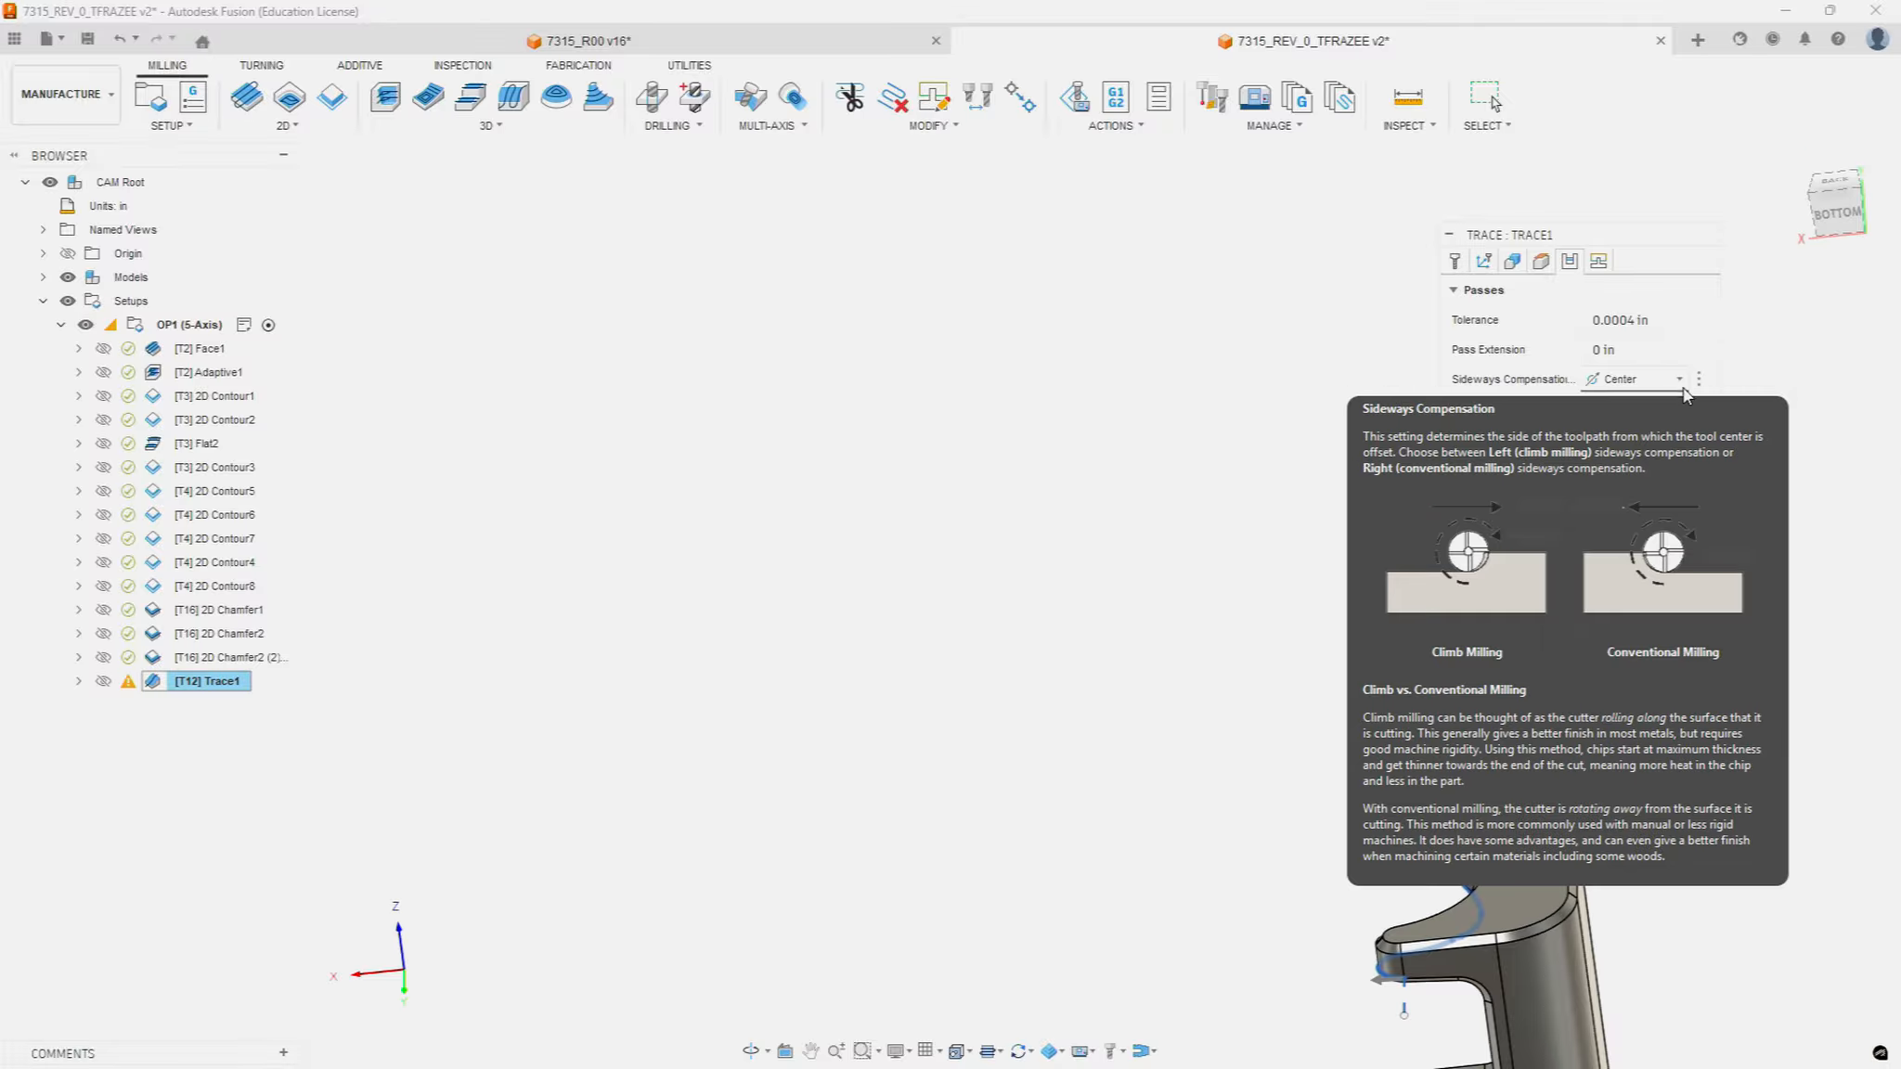
pyautogui.click(1679, 383)
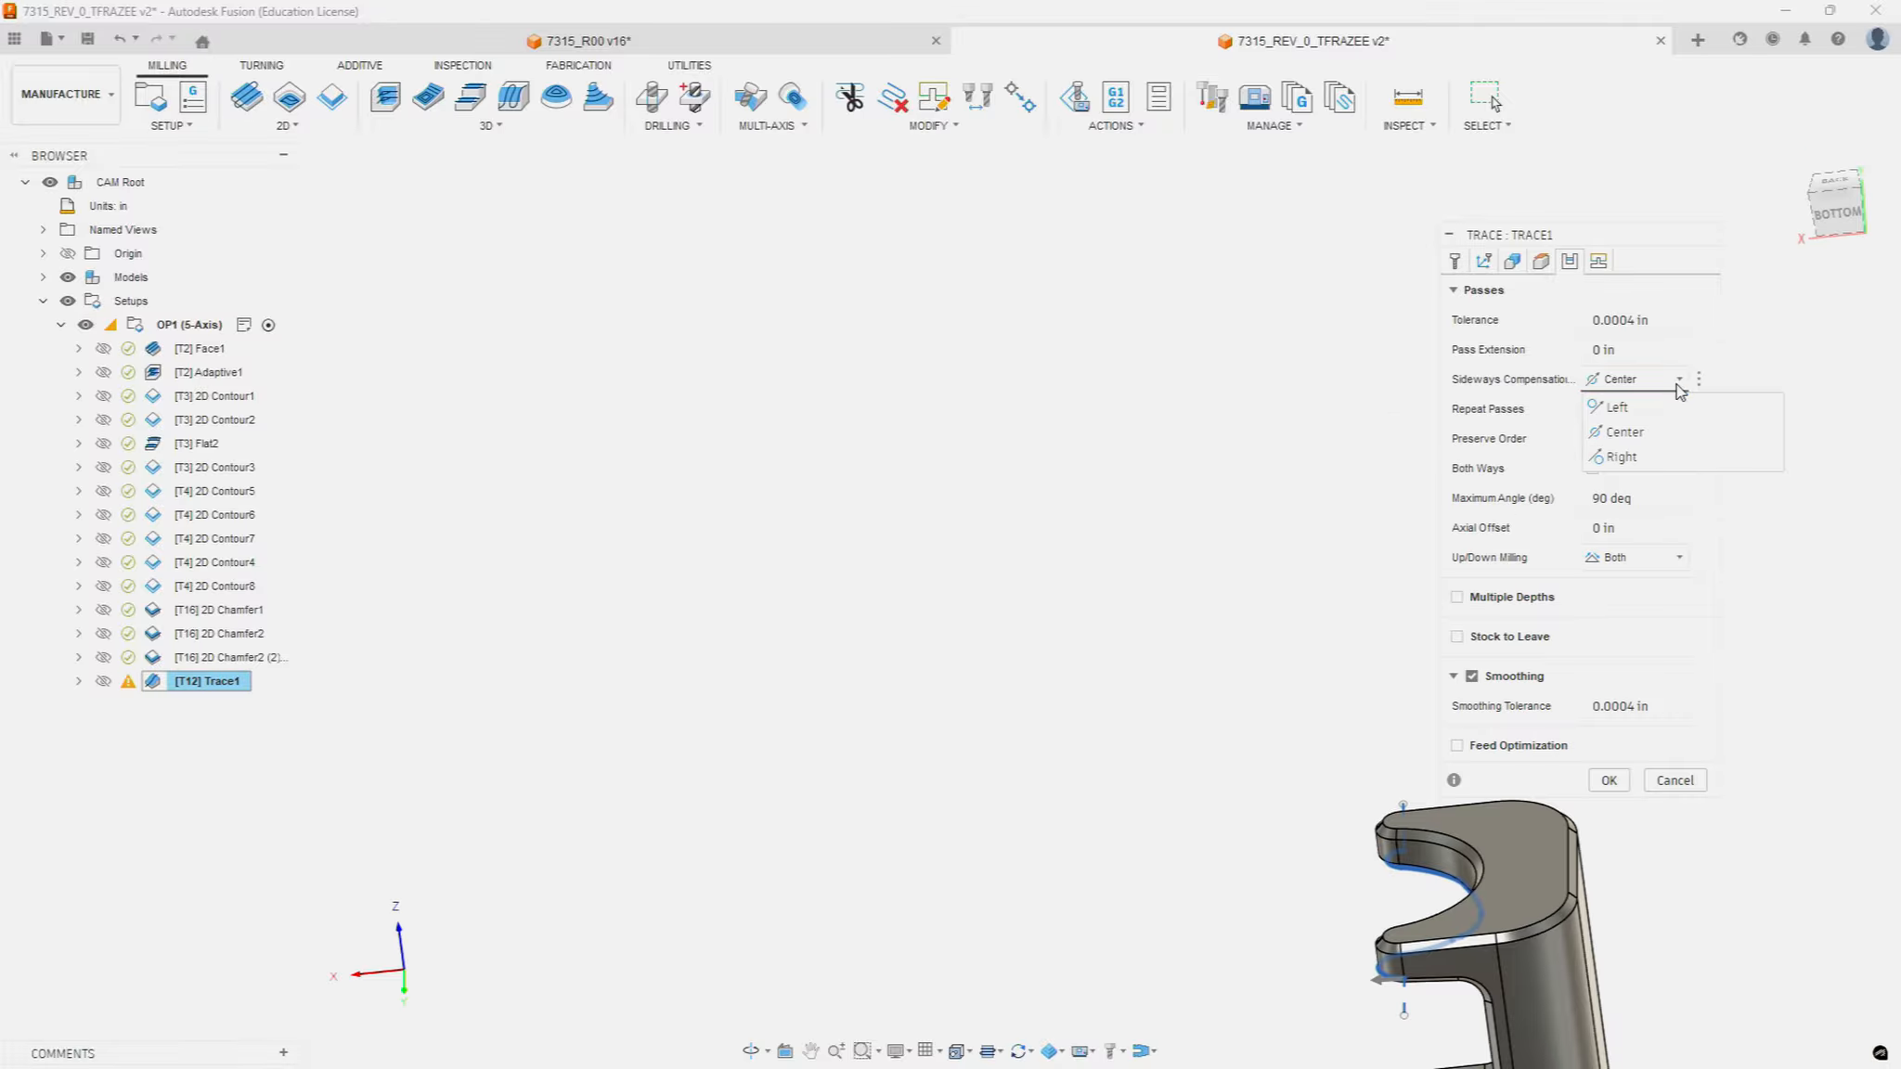
pyautogui.click(1669, 409)
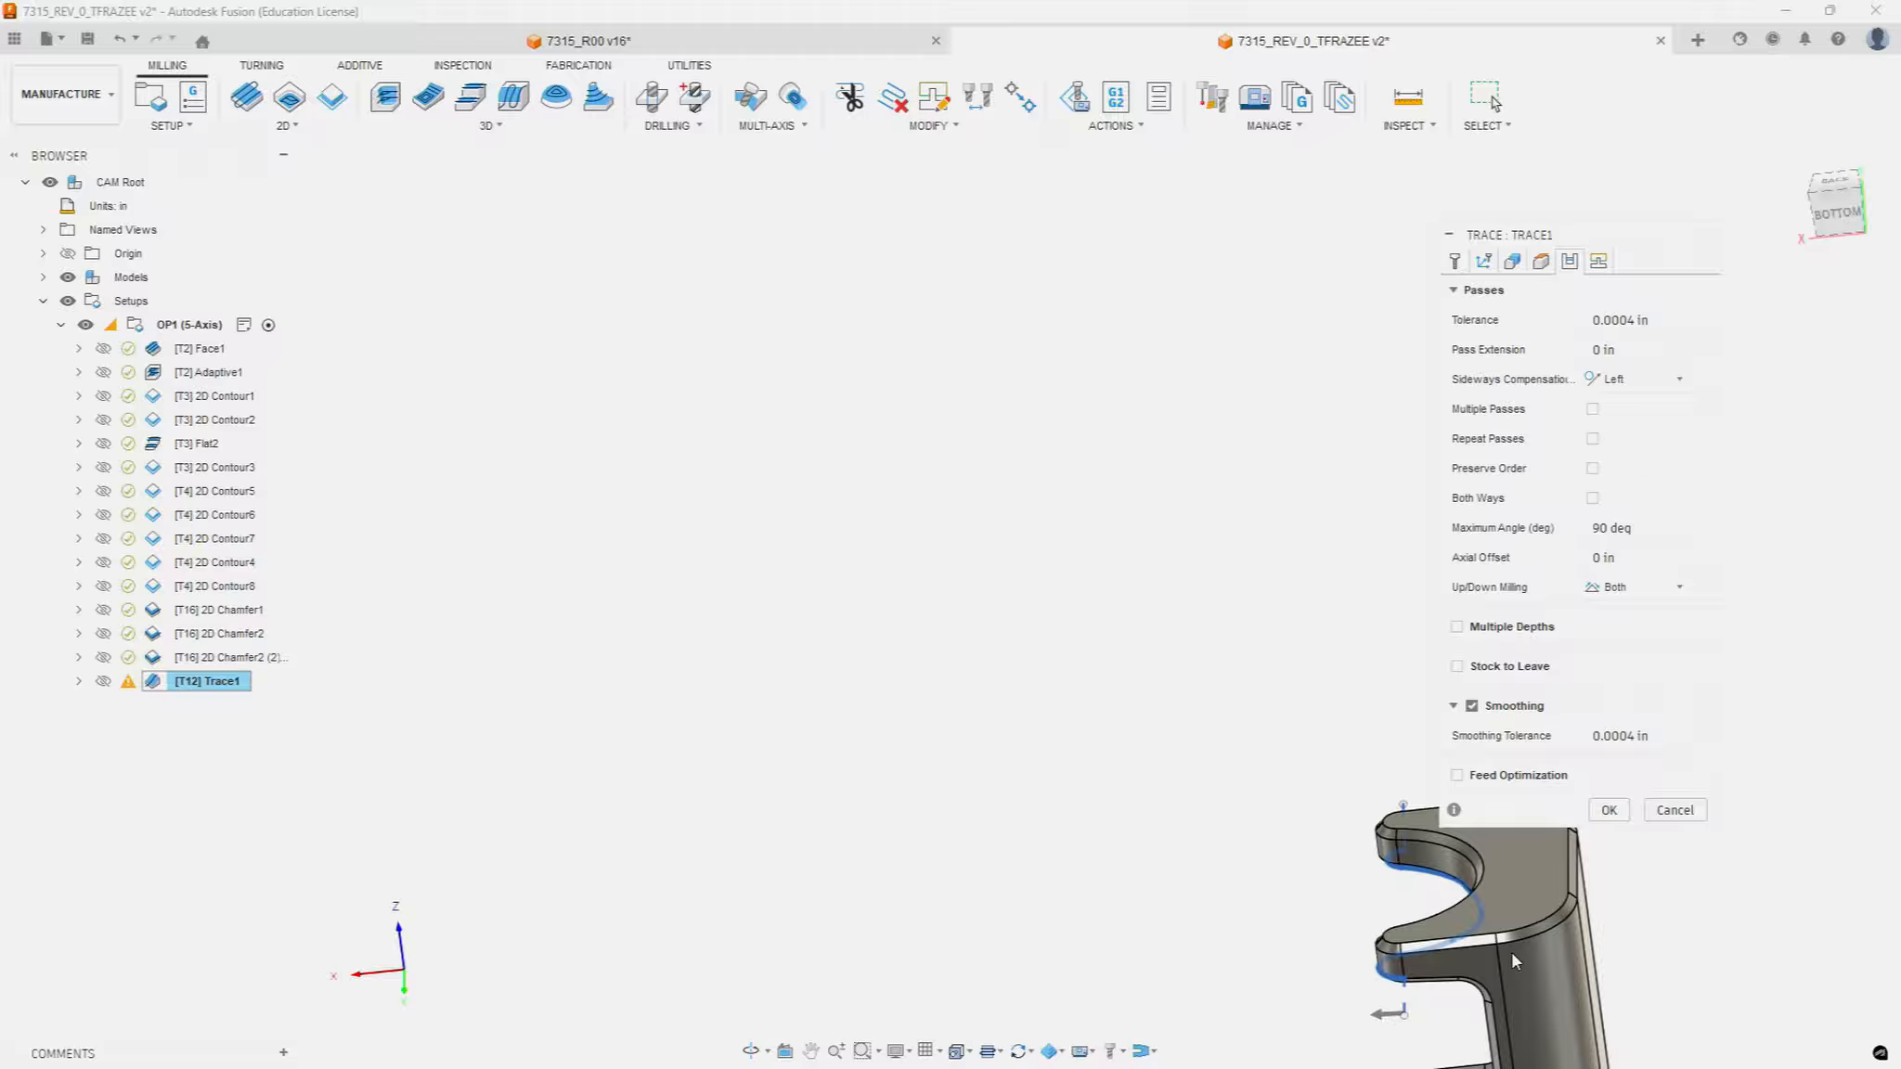
pyautogui.scroll(5, 1462, 1026)
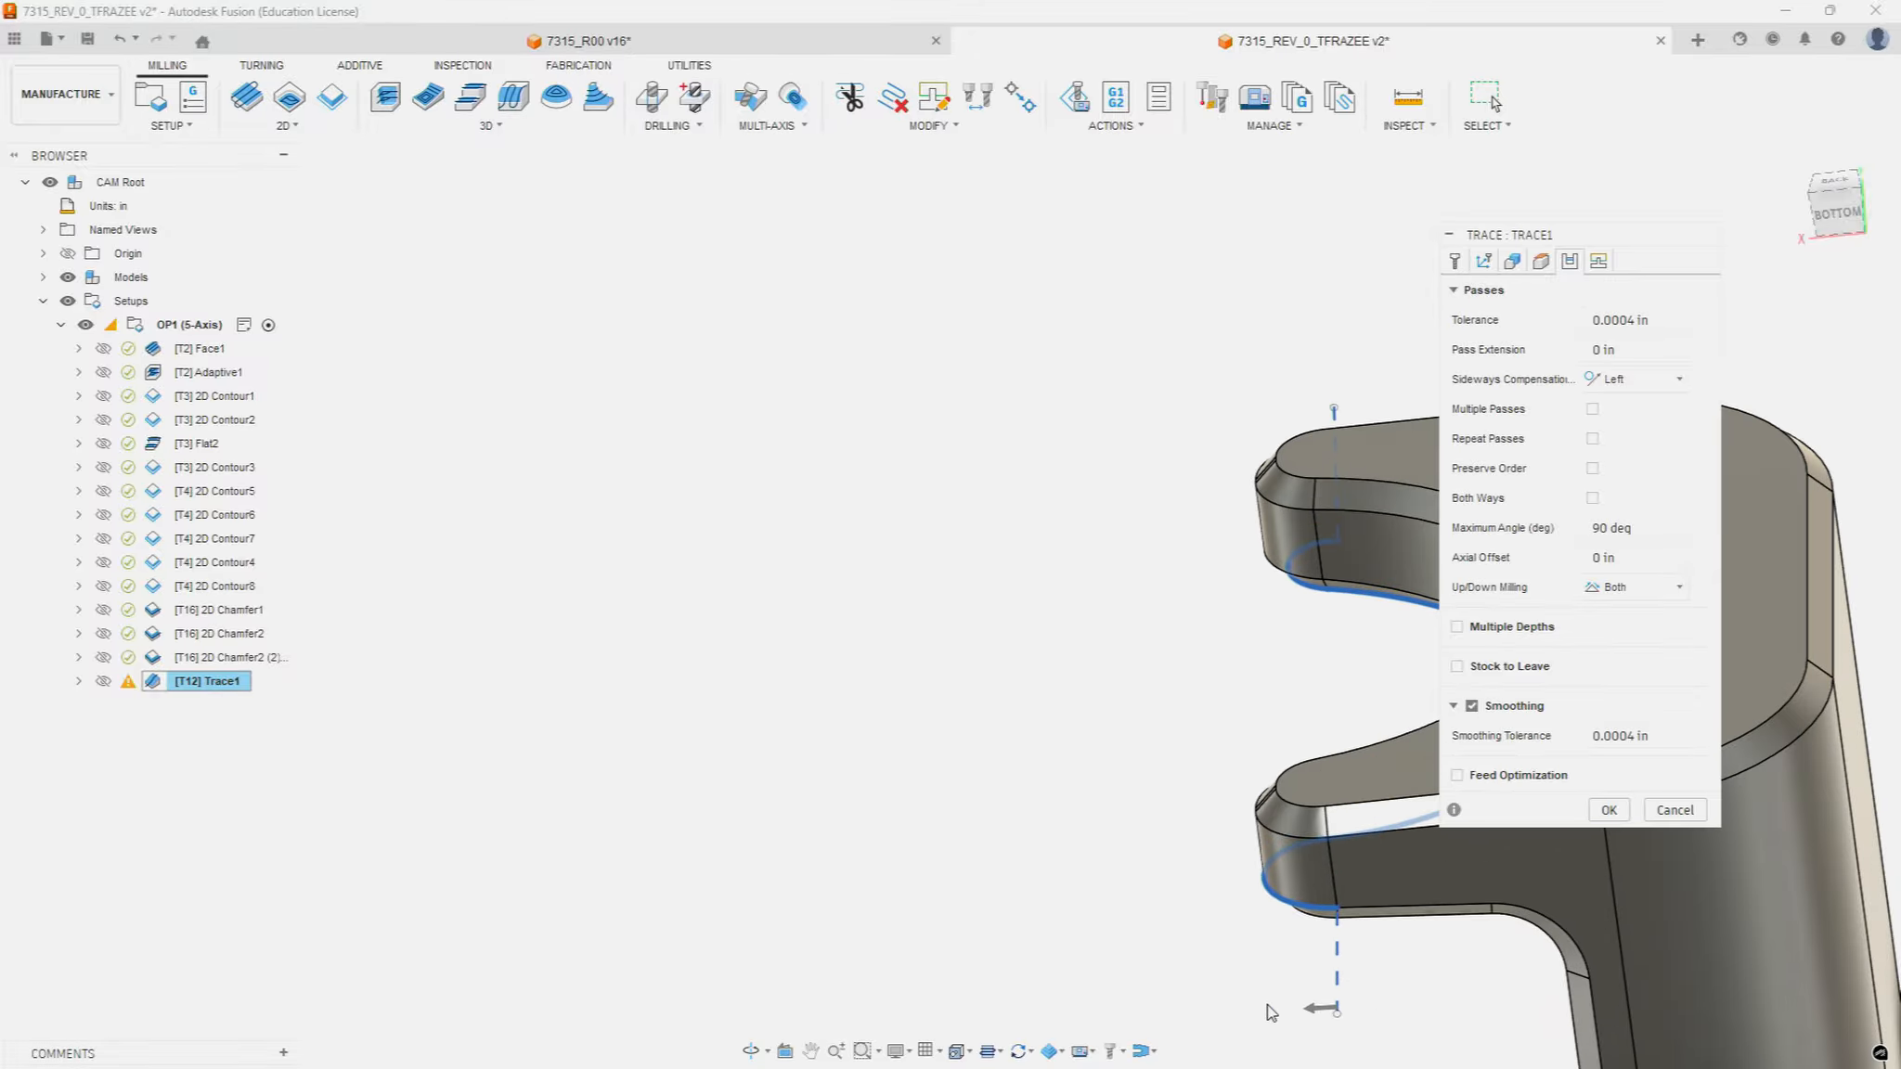
pyautogui.scroll(-3, 1174, 794)
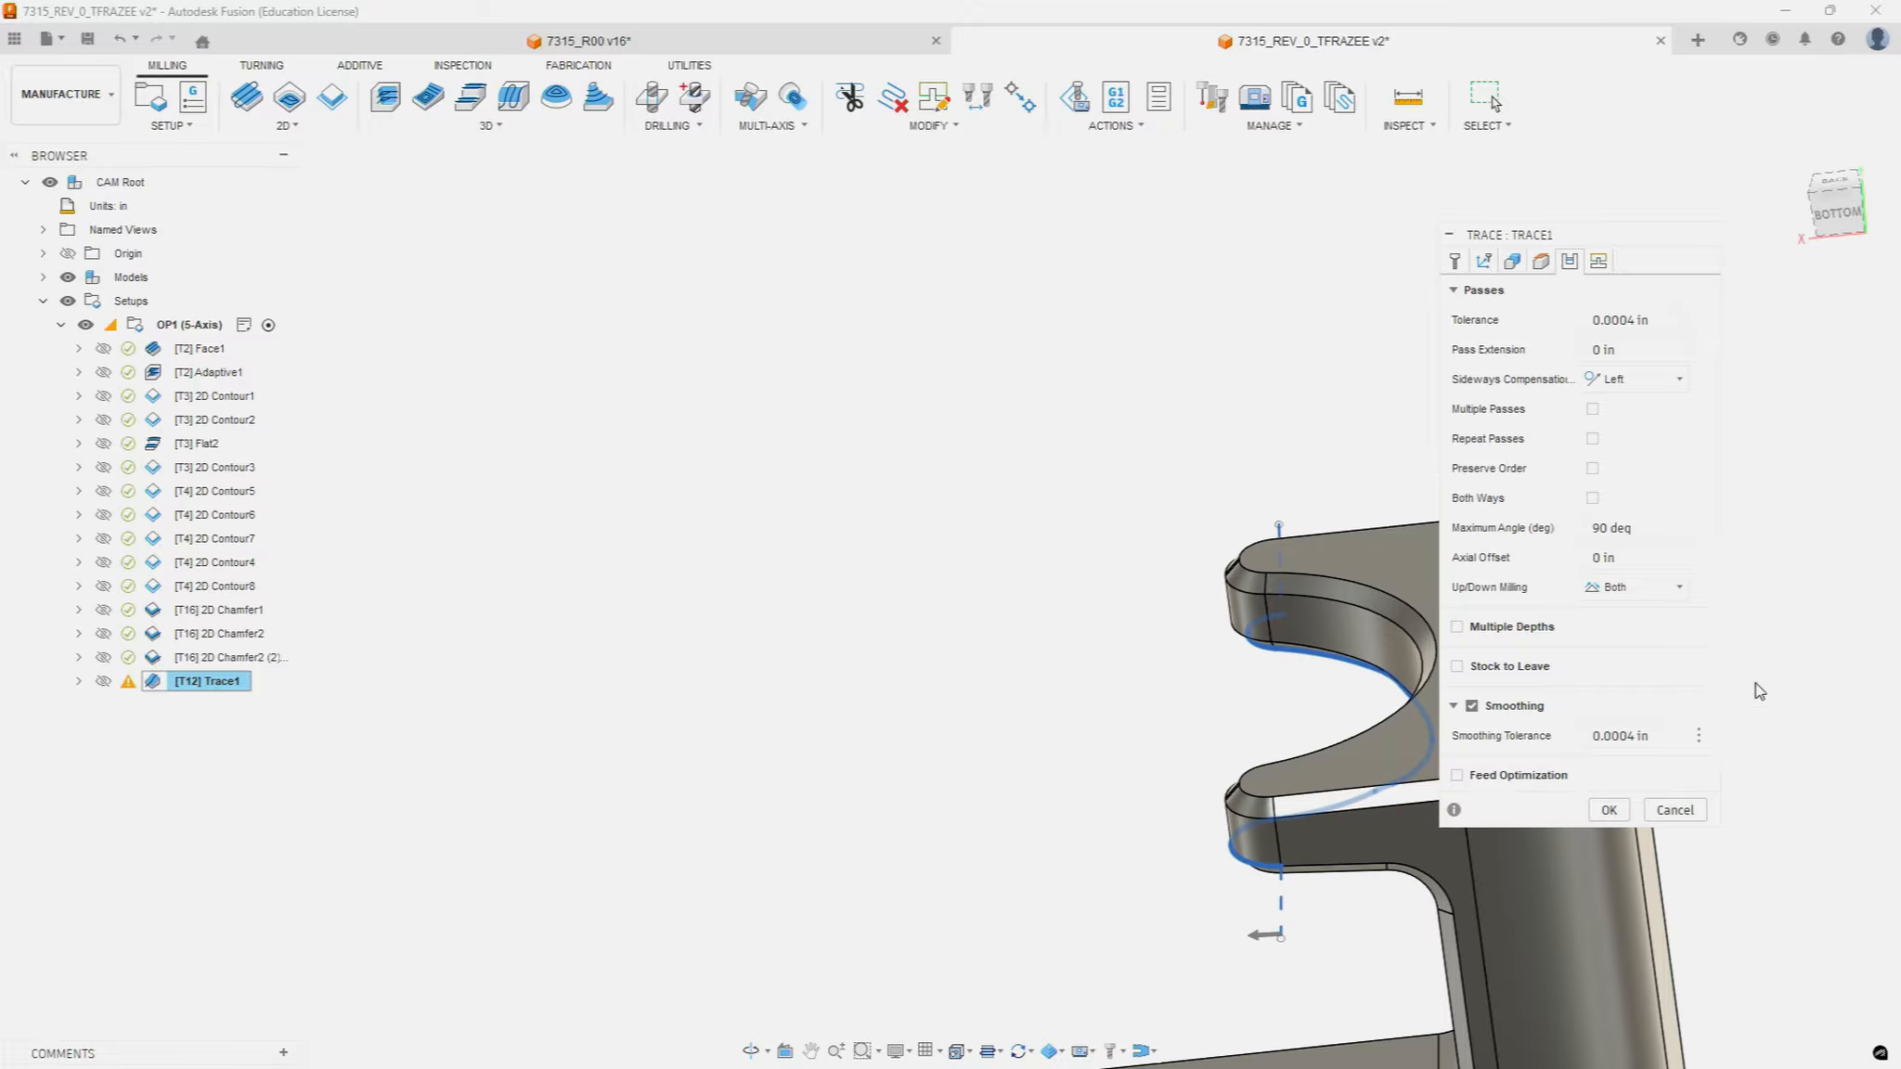
# Step: Check the trace's linking settings, generate its toolpath and inspect it around the hook
pyautogui.click(1598, 263)
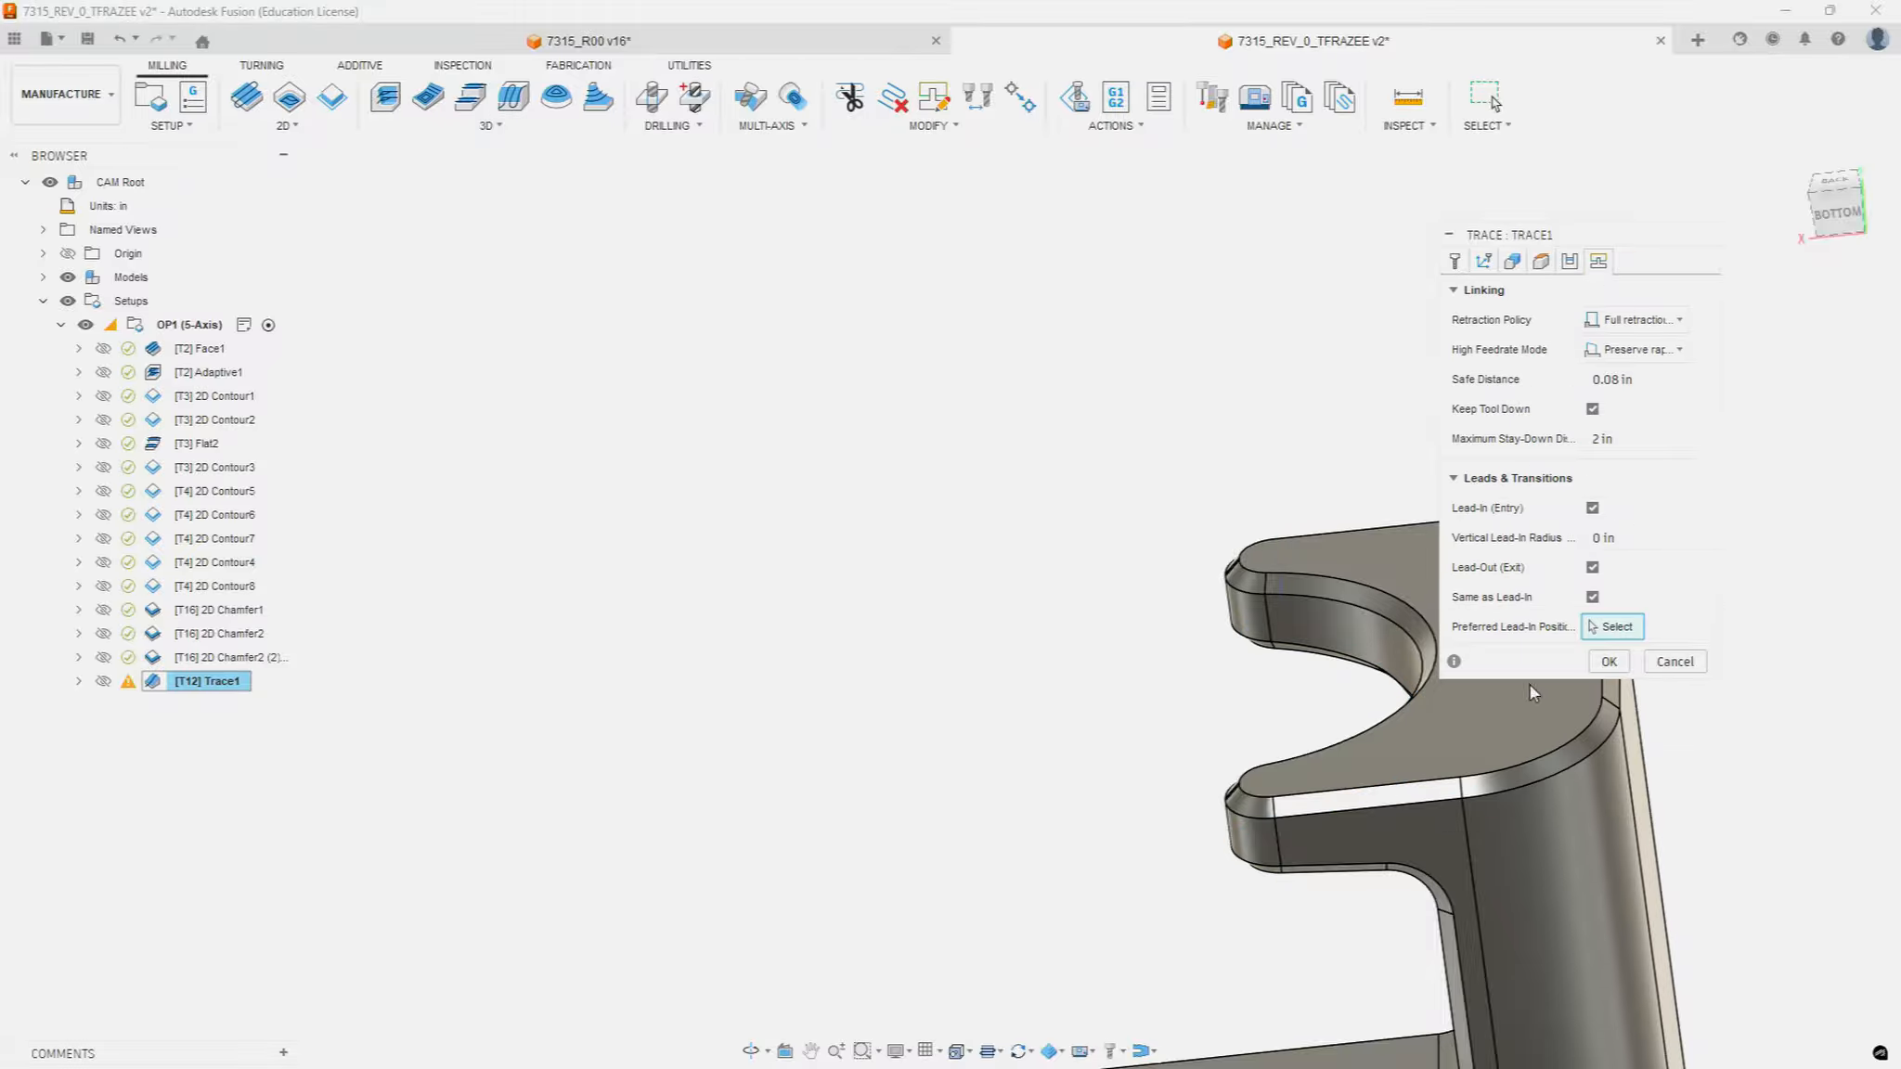
pyautogui.click(1608, 662)
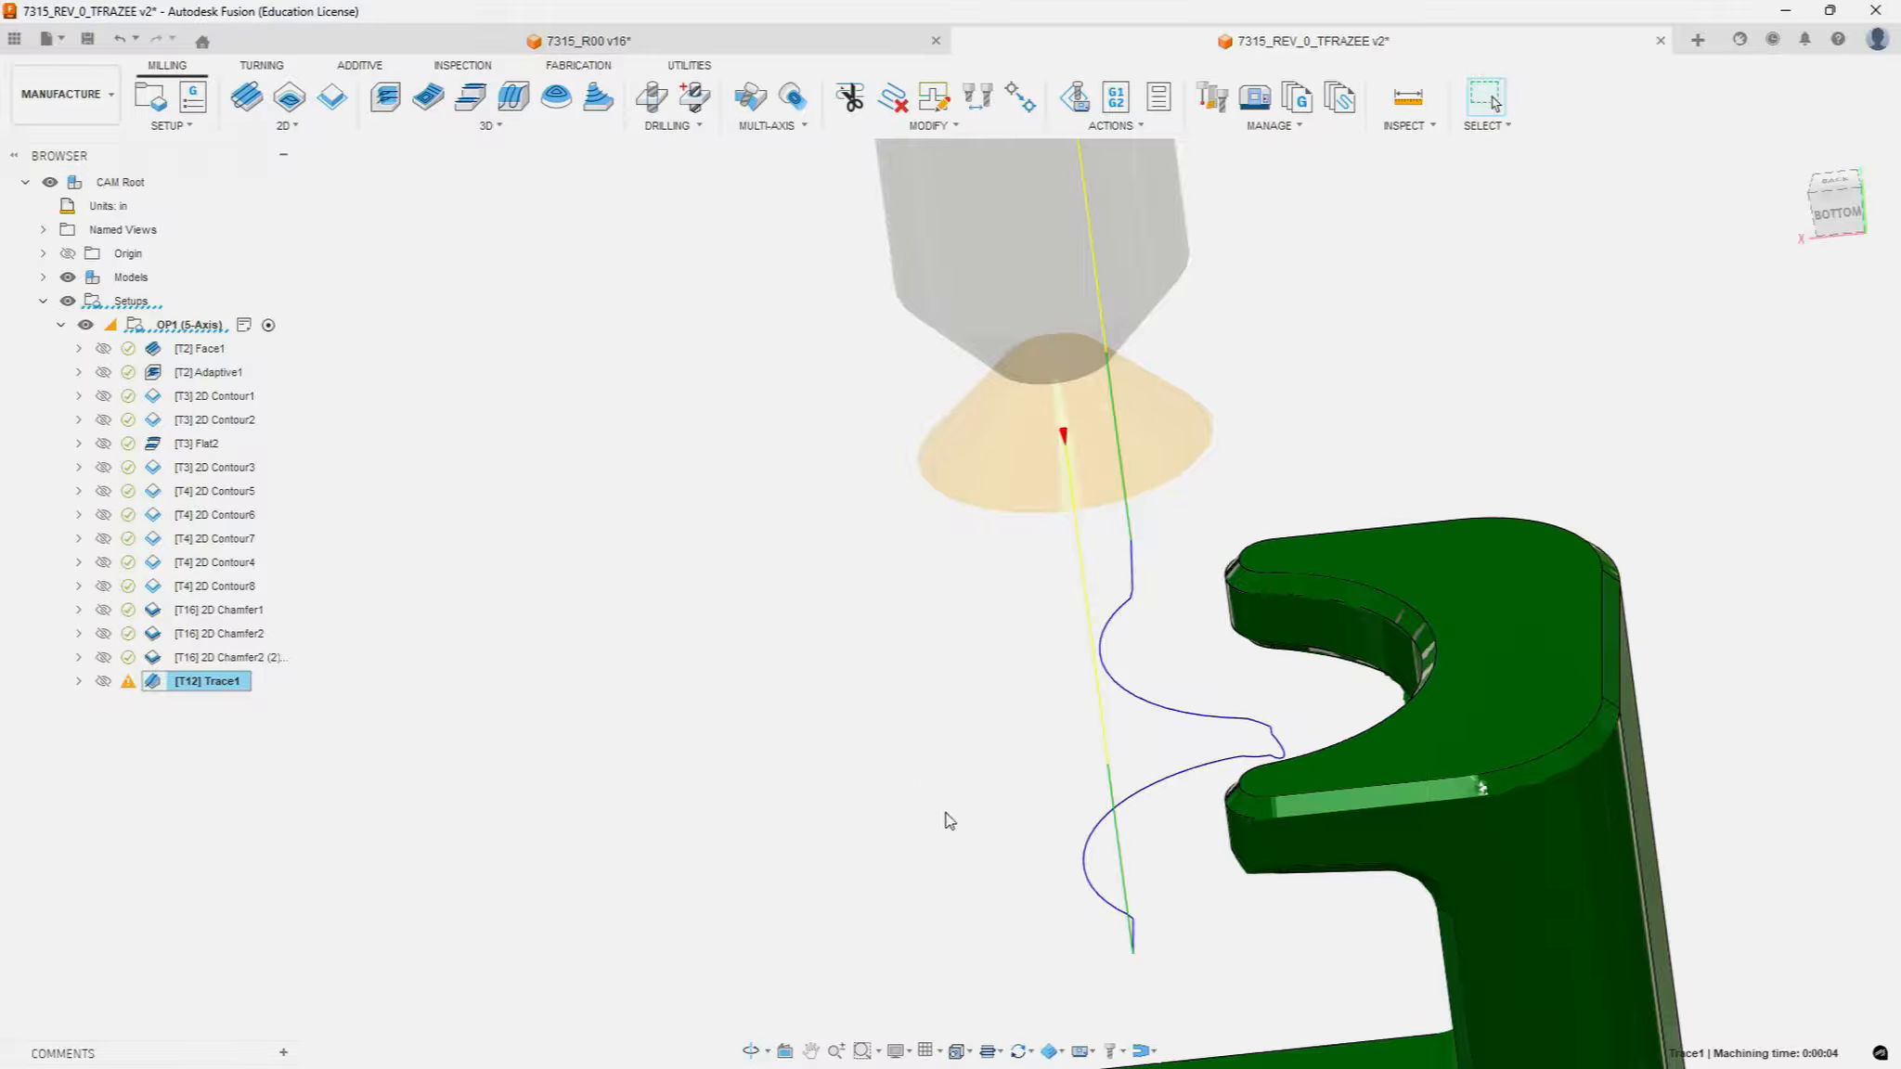
pyautogui.keyDown('shift'); pyautogui.moveTo(946, 814); pyautogui.dragTo(1137, 789, button='middle'); pyautogui.keyUp('shift')
pyautogui.click(613, 613)
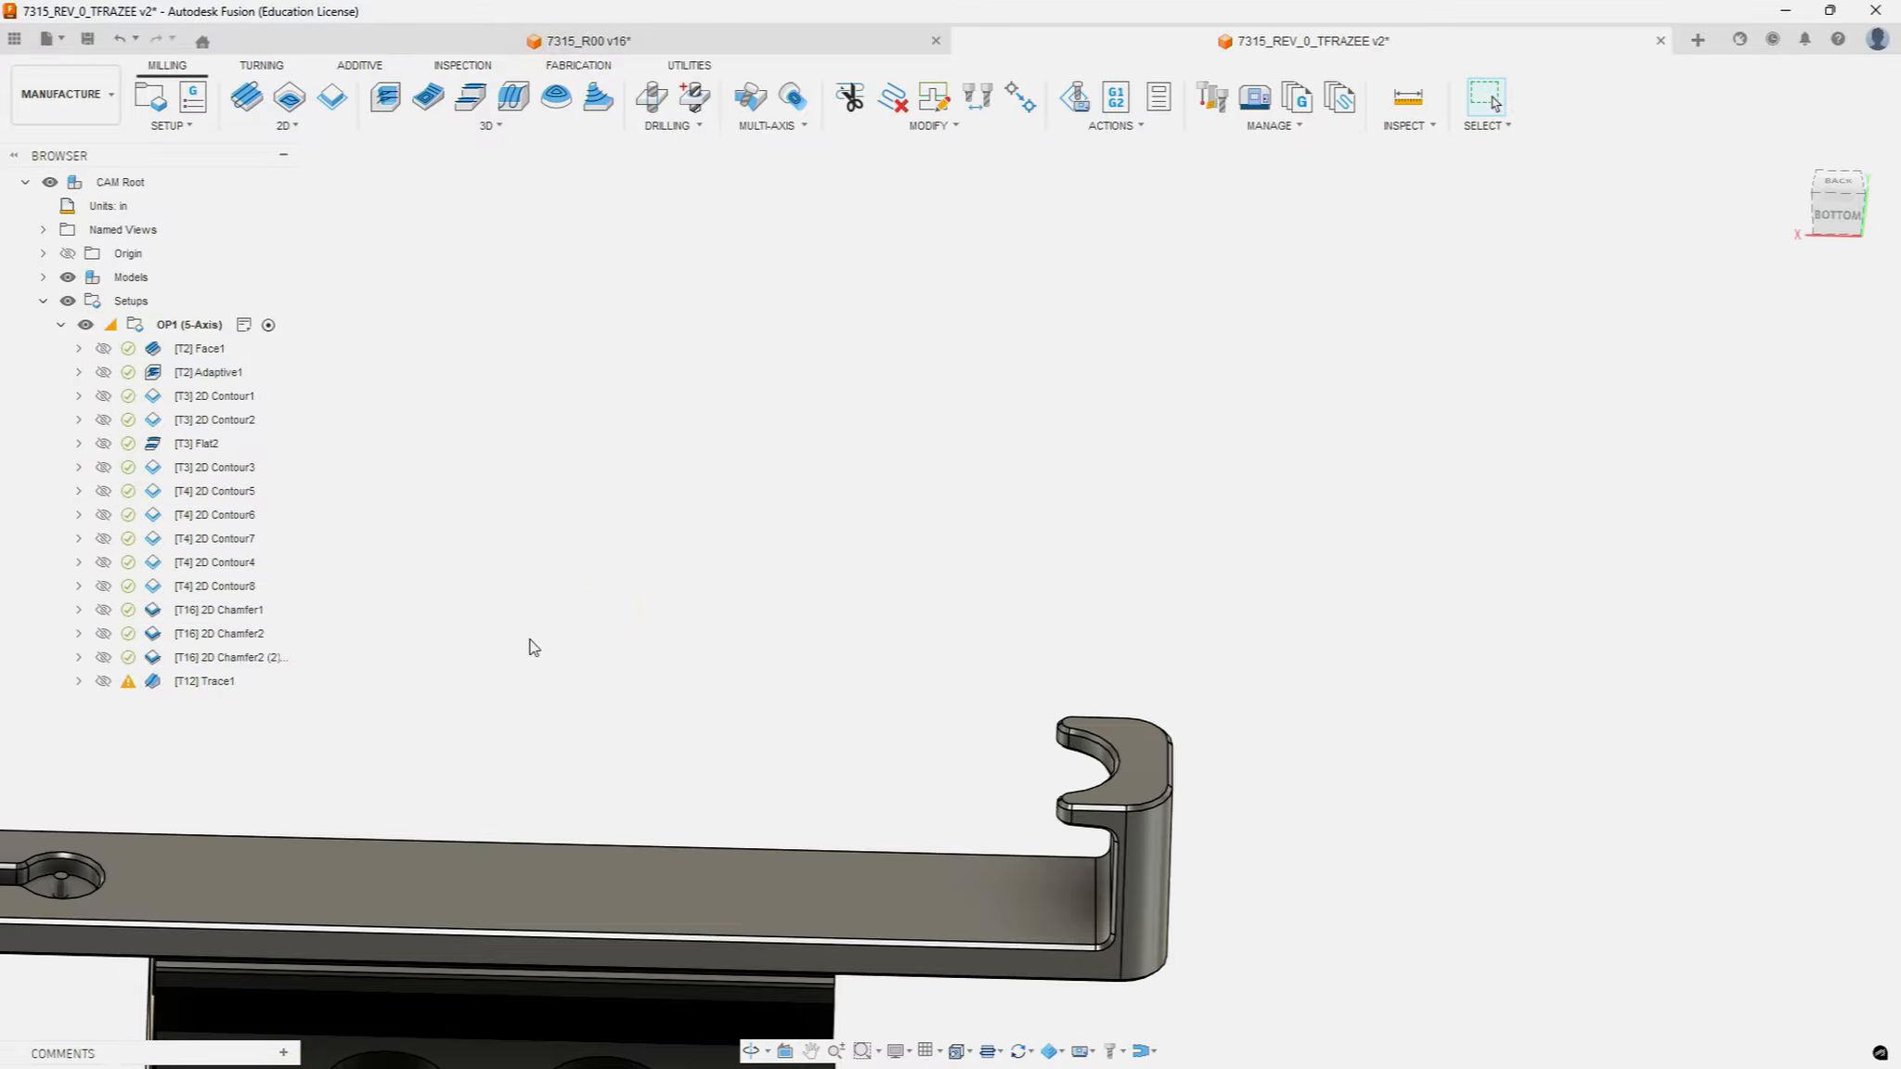